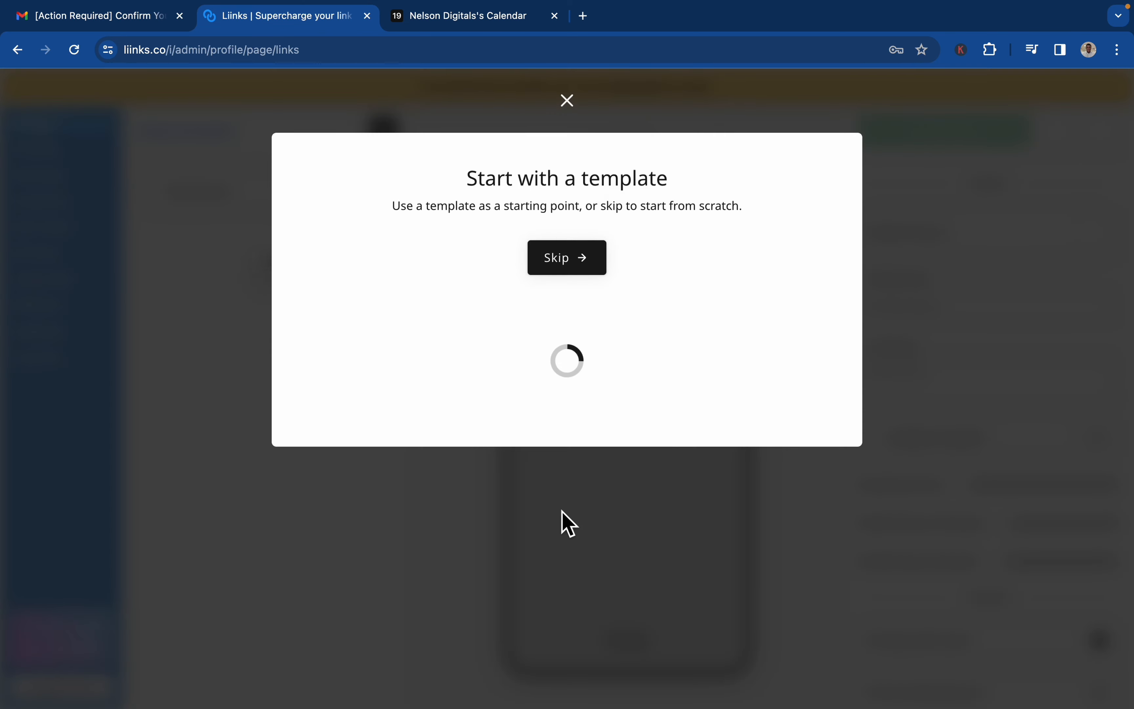
scroll(604, 422, "down", 10)
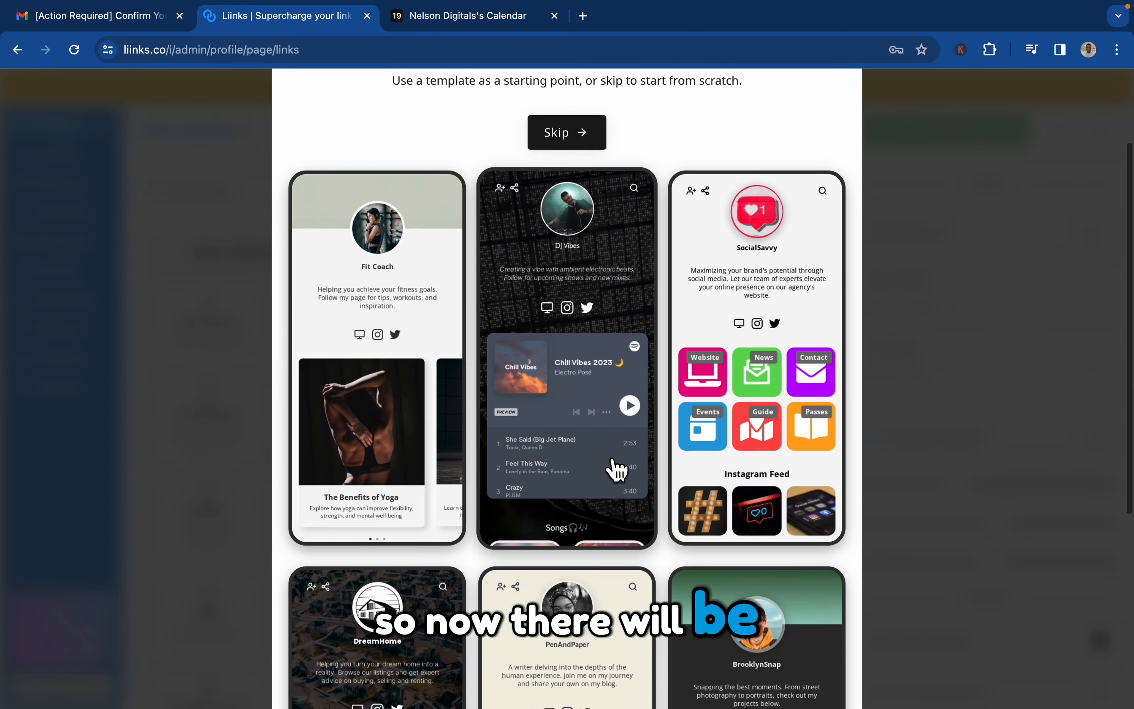
scroll(615, 466, "up", 8)
scroll(615, 468, "down", 7)
scroll(608, 486, "up", 9)
Switch to Gmail, confirm the account from the newest Liinks confirmation email, and return to the Liinks profile editor.
left_click(110, 17)
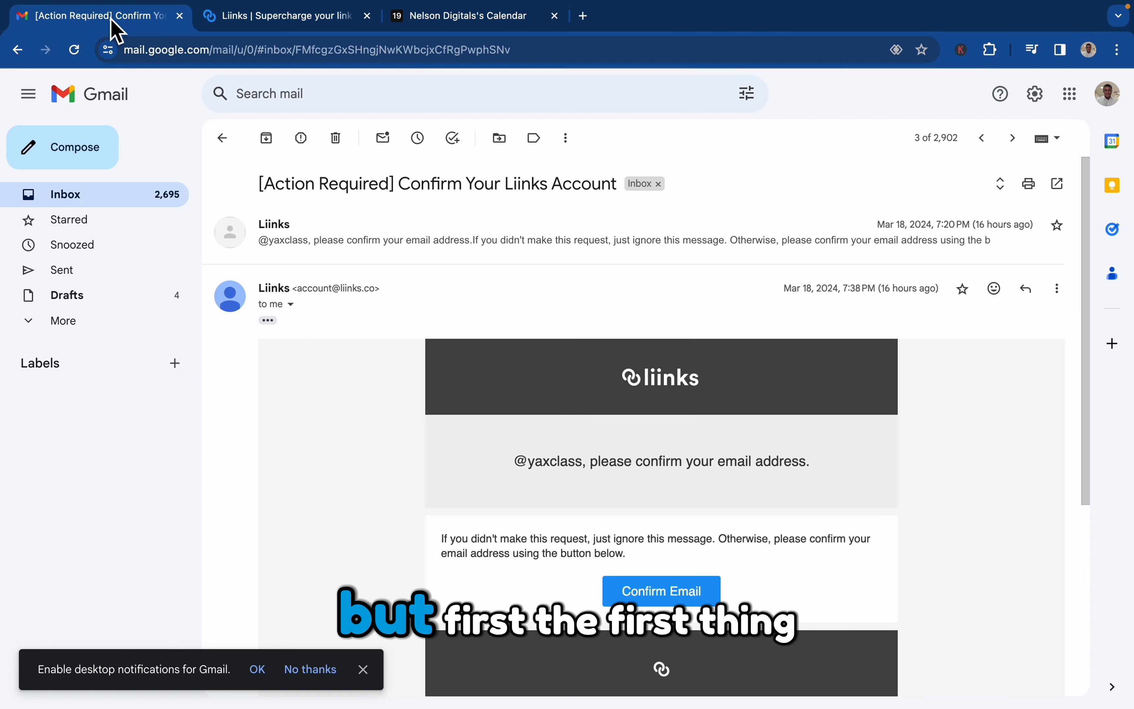
left_click(239, 150)
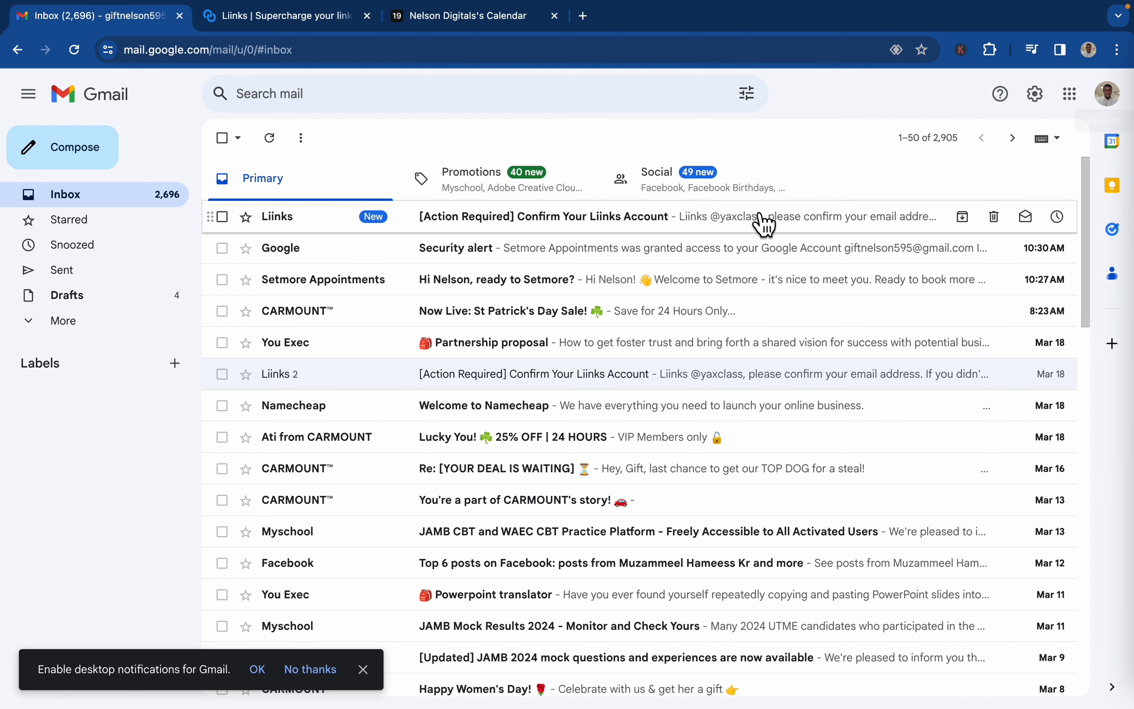
left_click(757, 217)
left_click(662, 509)
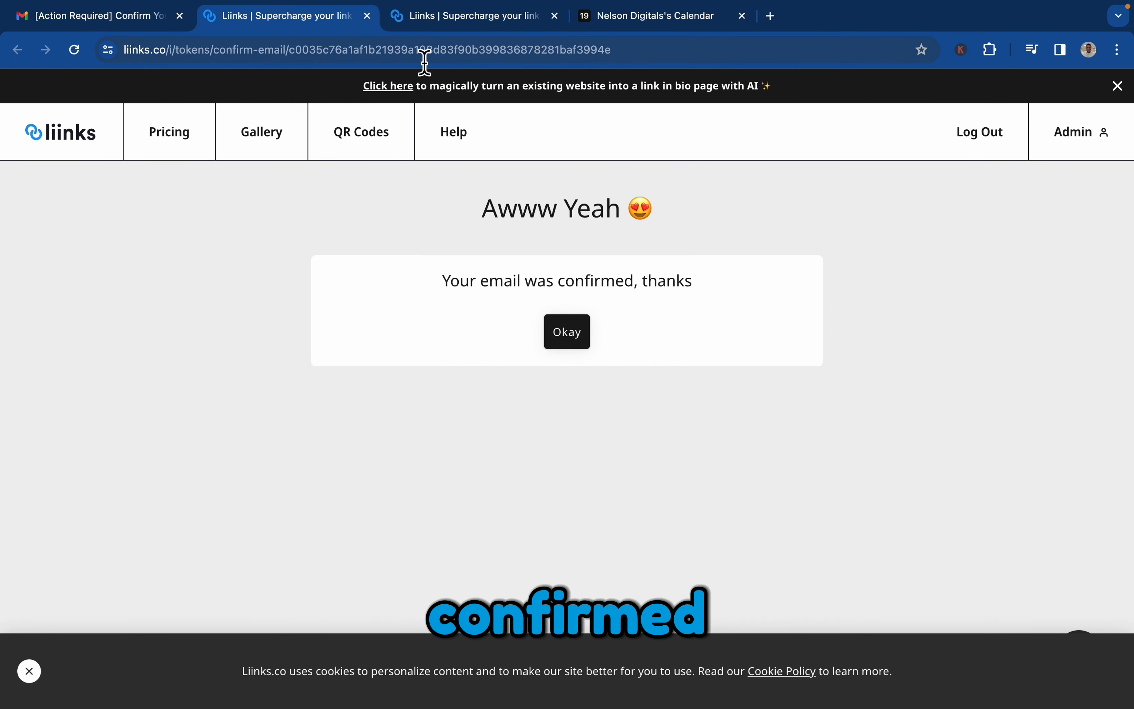
left_click(555, 16)
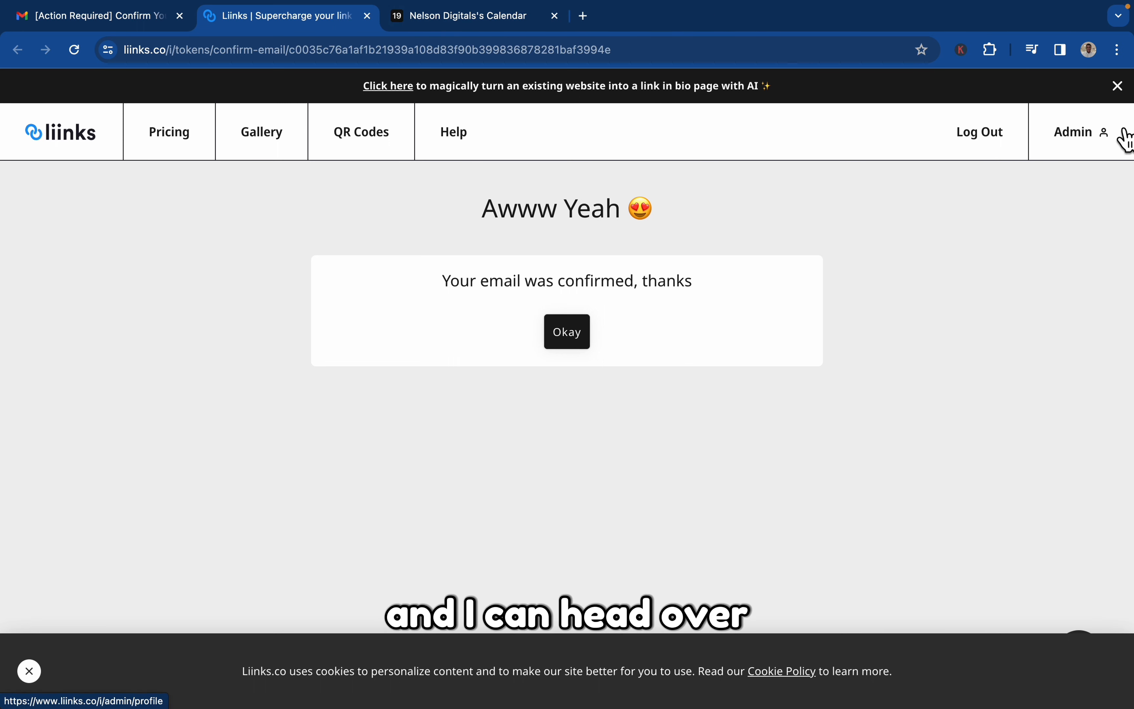
left_click(567, 333)
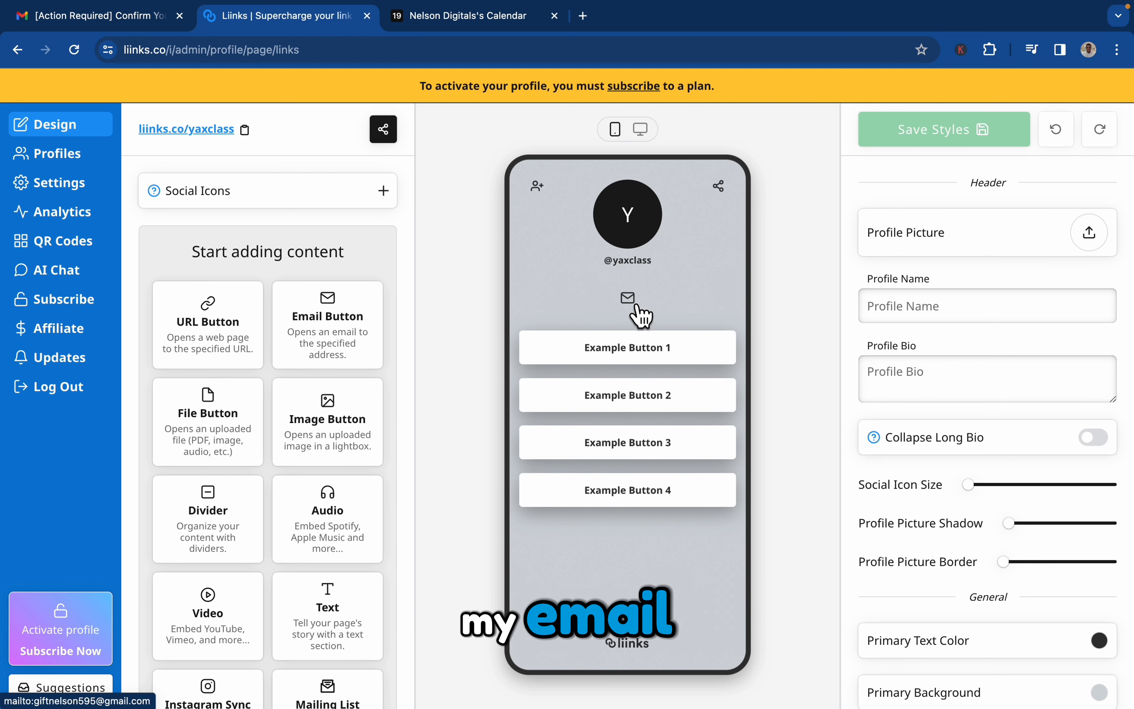
scroll(895, 286, "down", 10)
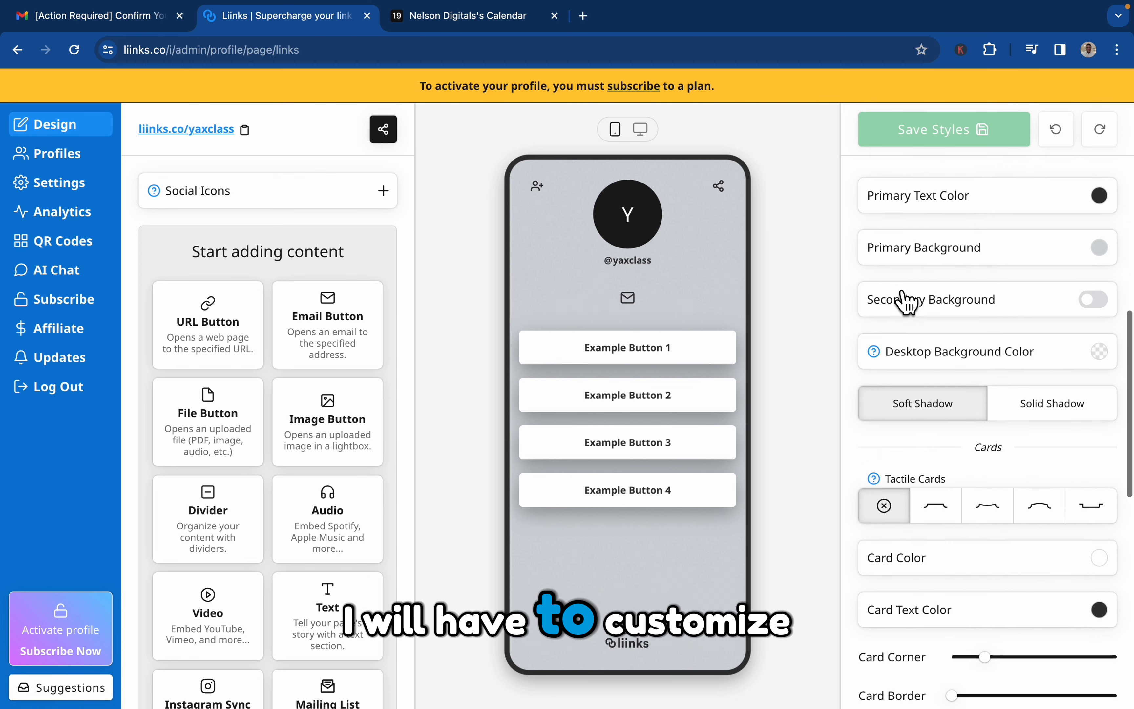
scroll(905, 300, "up", 10)
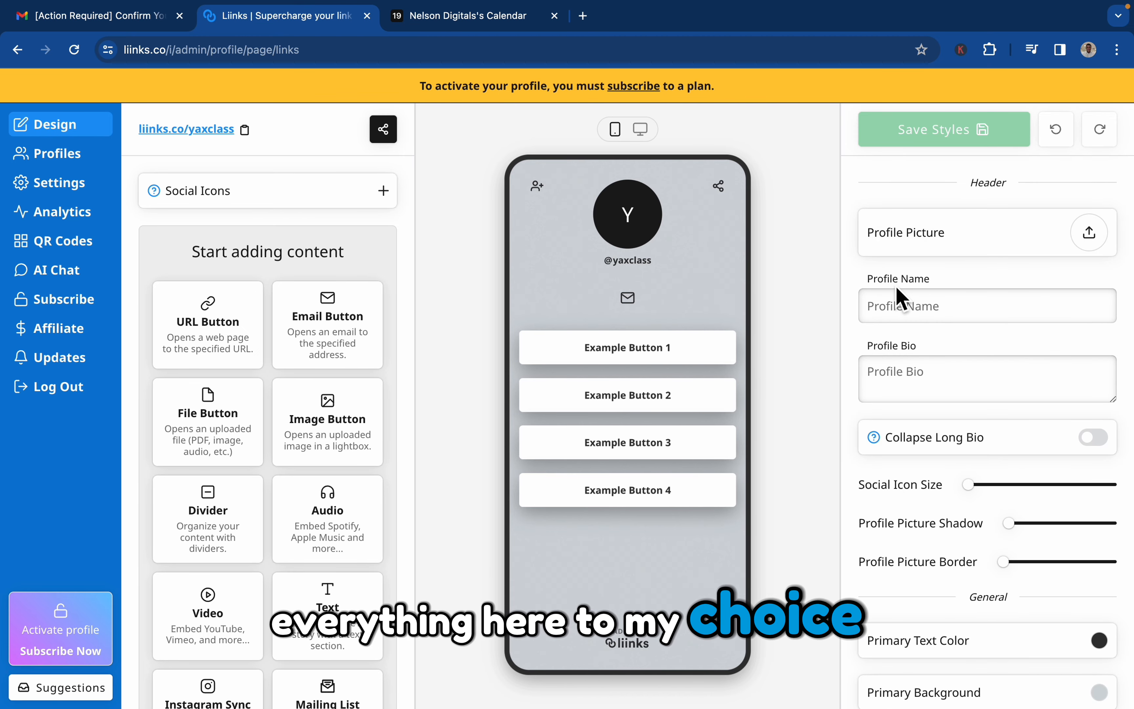
left_click(83, 135)
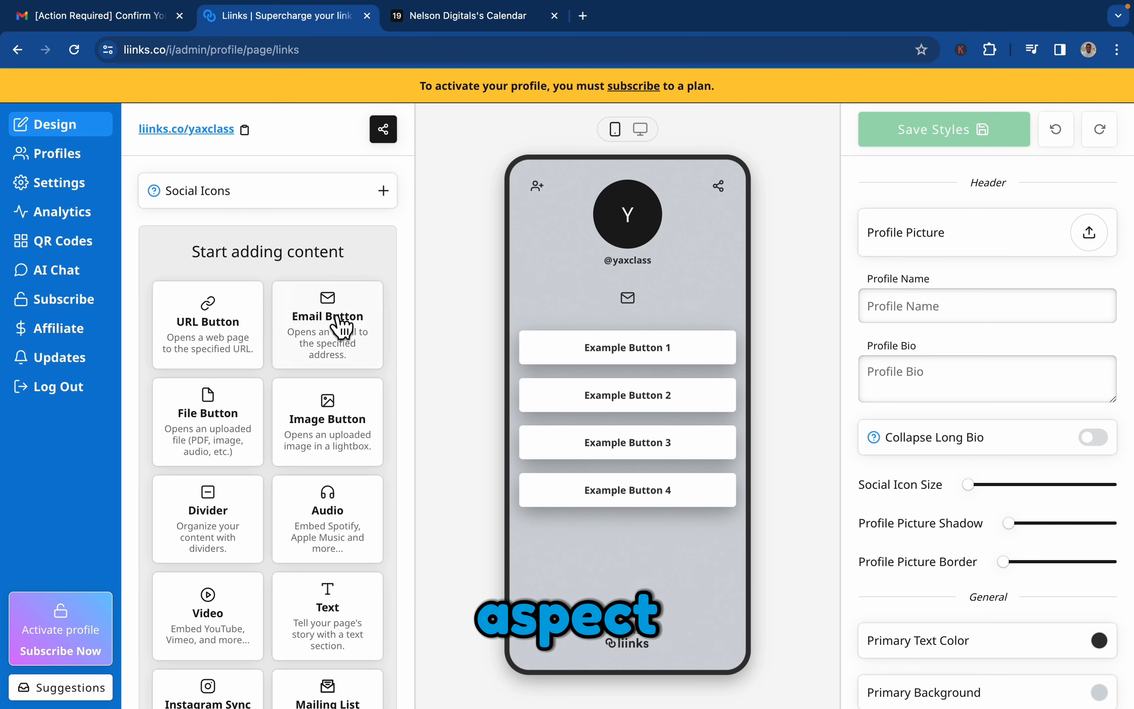
Add Phone, Website and Facebook entries to the profile's social icons.
left_click(384, 191)
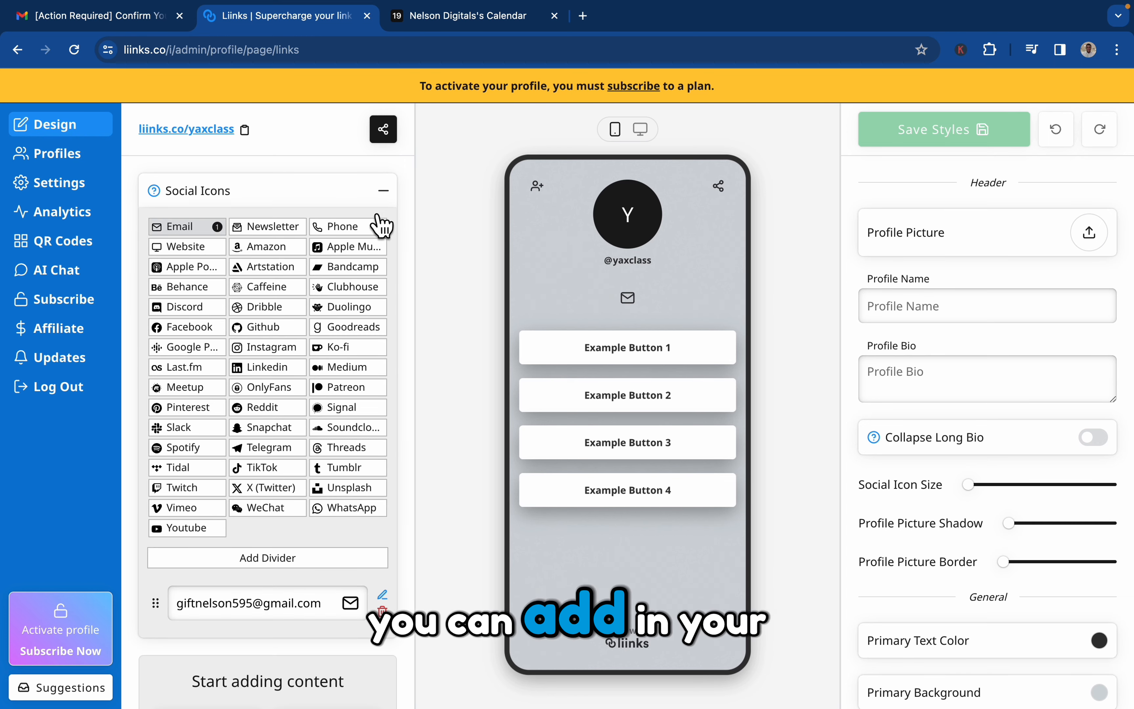
left_click(337, 228)
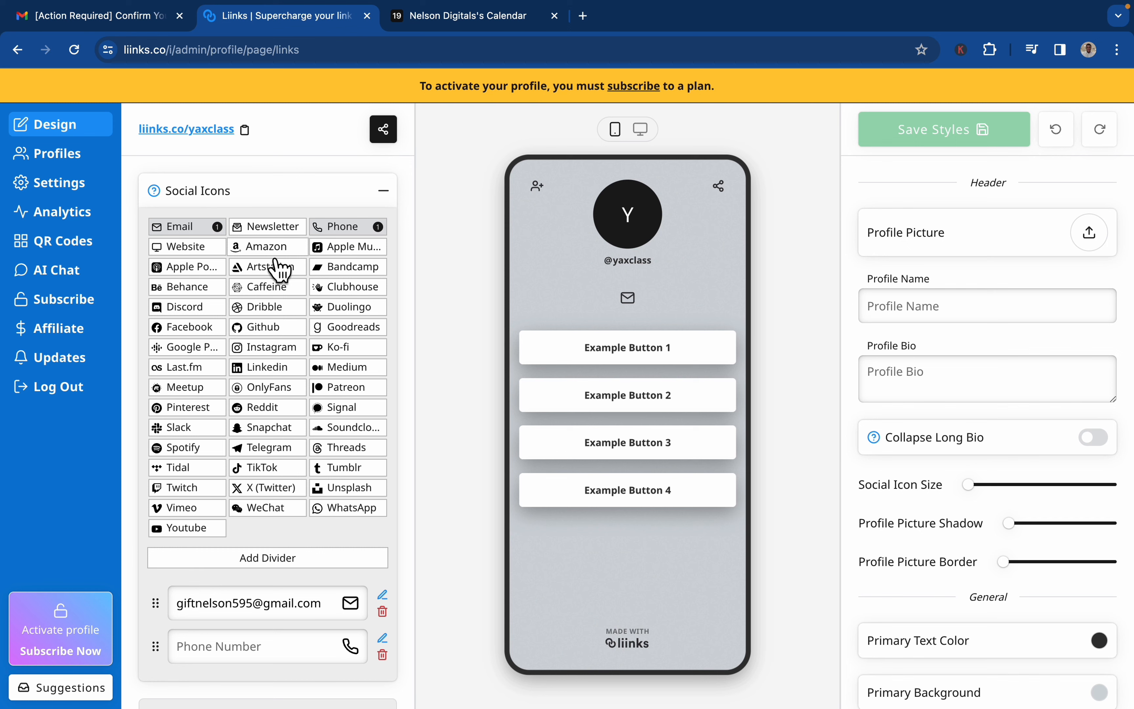
scroll(266, 582, "down", 3)
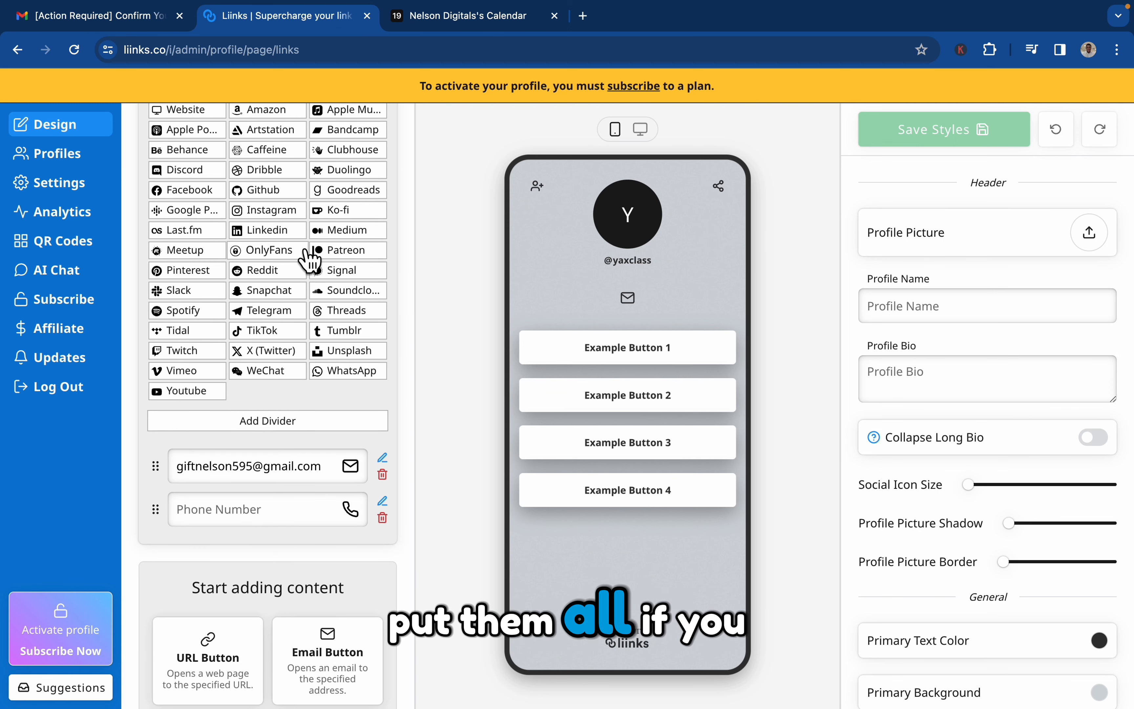
scroll(307, 258, "up", 2)
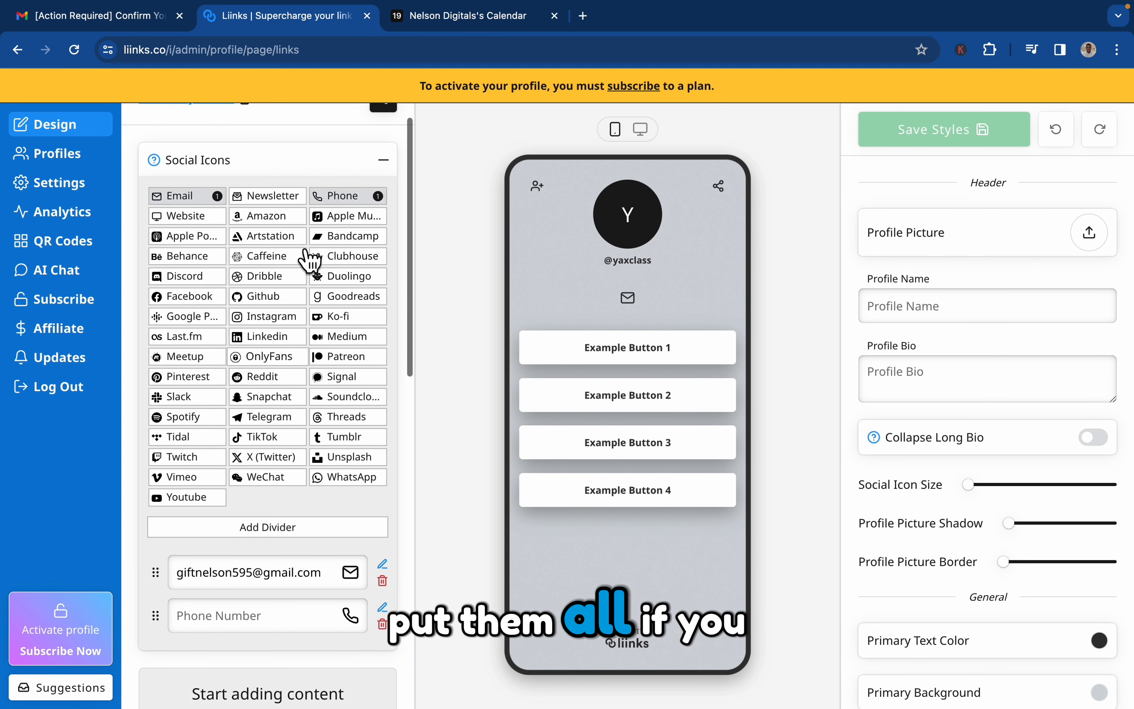
left_click(197, 216)
left_click(197, 295)
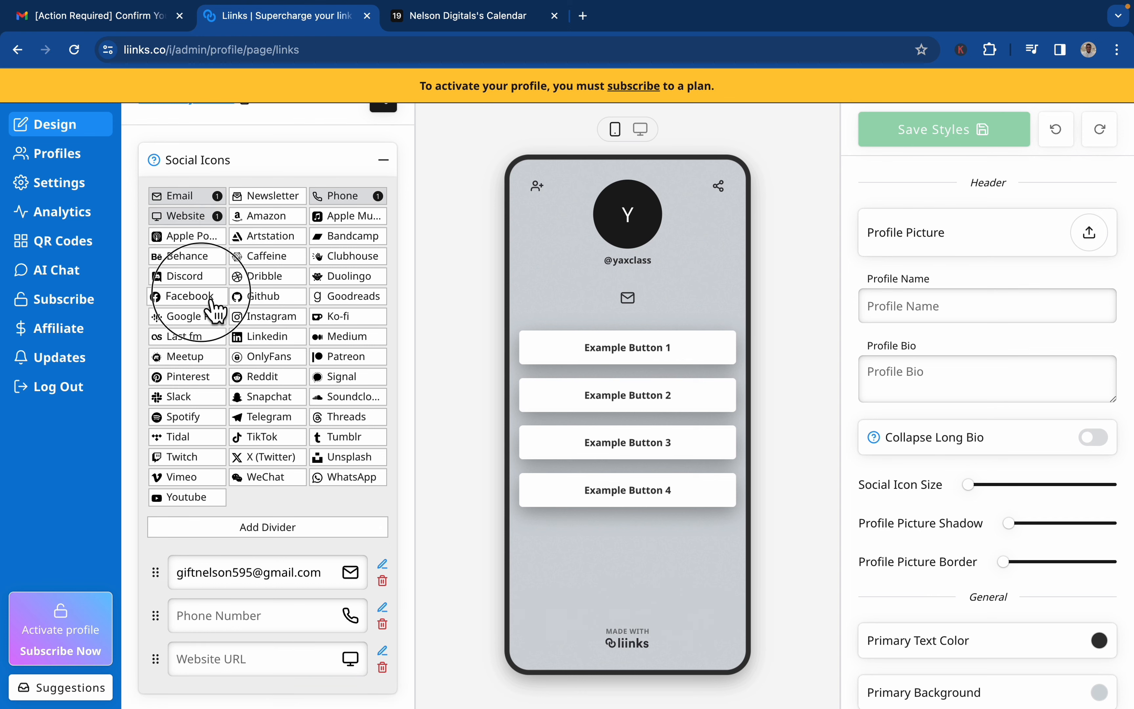
scroll(384, 493, "down", 10)
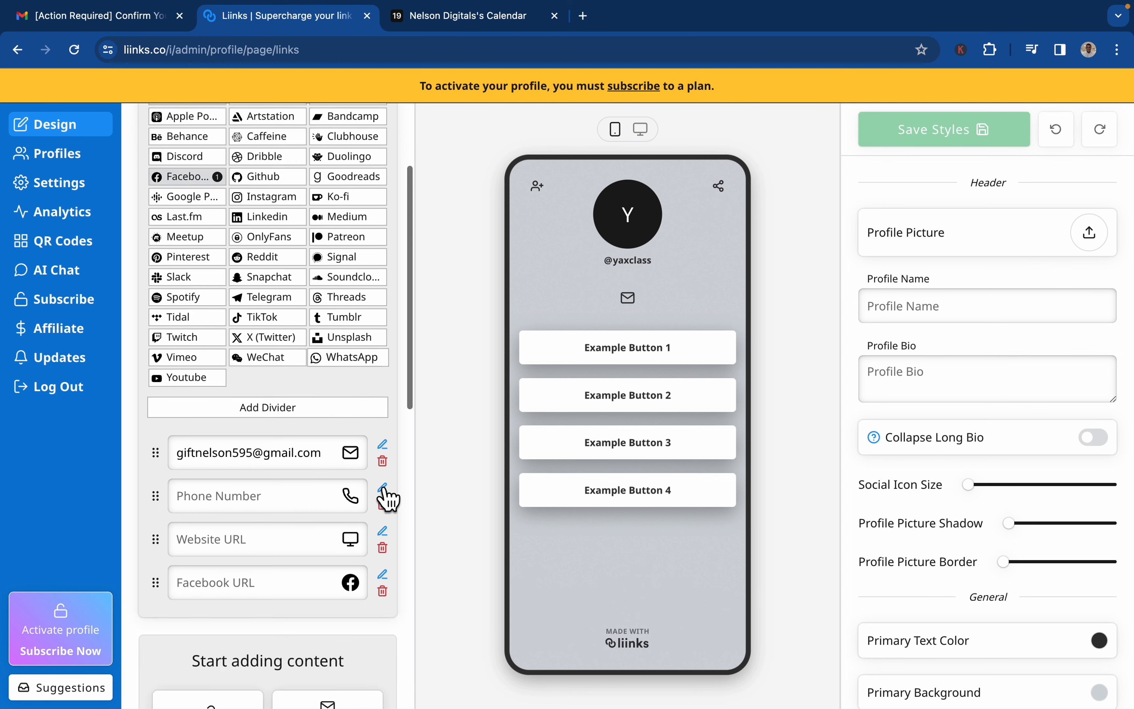
scroll(372, 544, "down", 3)
scroll(373, 545, "up", 12)
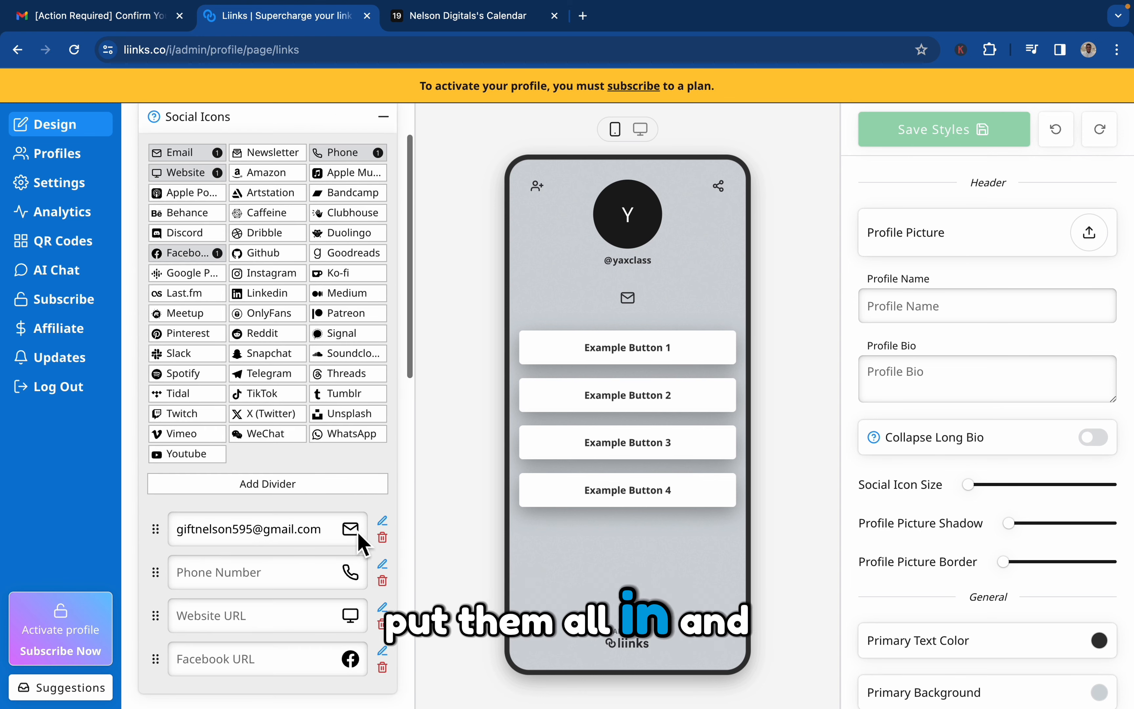
Enter the phone number for the Phone icon and set the website URL to google.com.
left_click(248, 573)
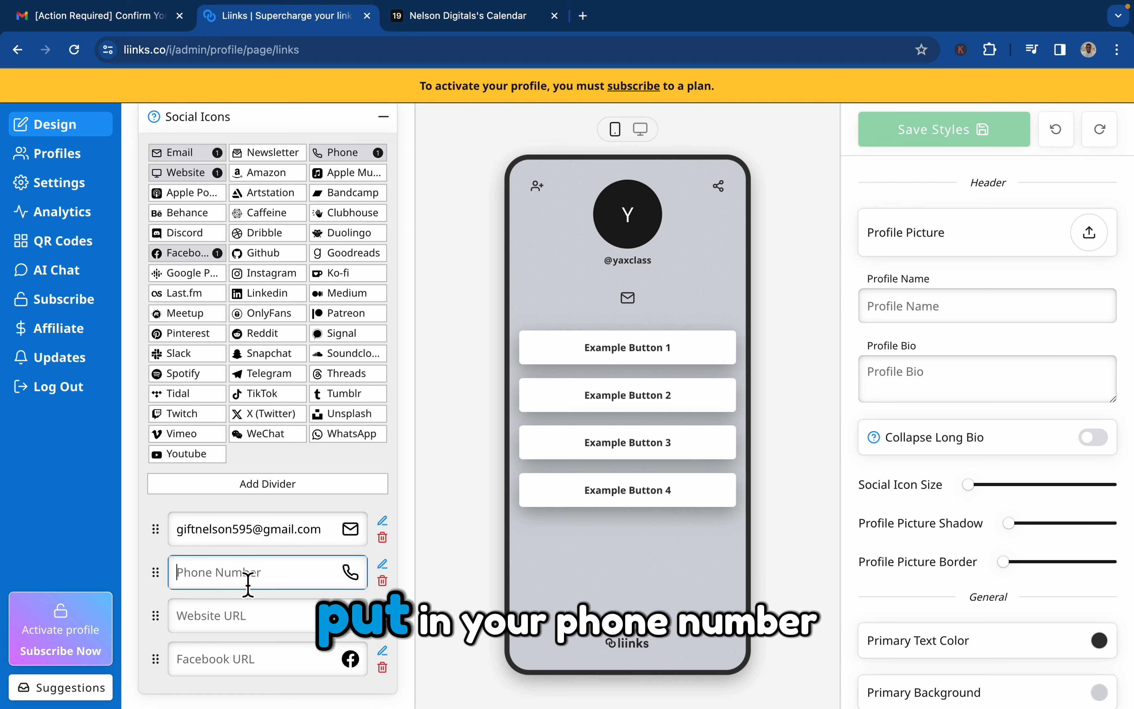
type("3636363")
left_click(226, 635)
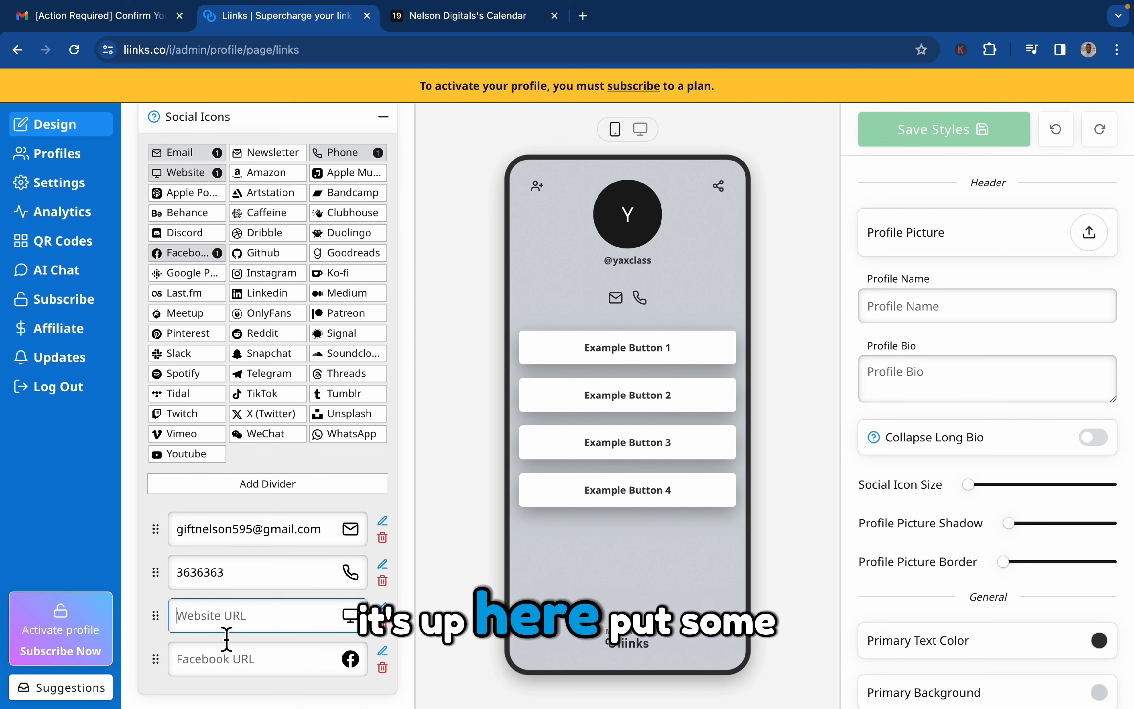
type("go")
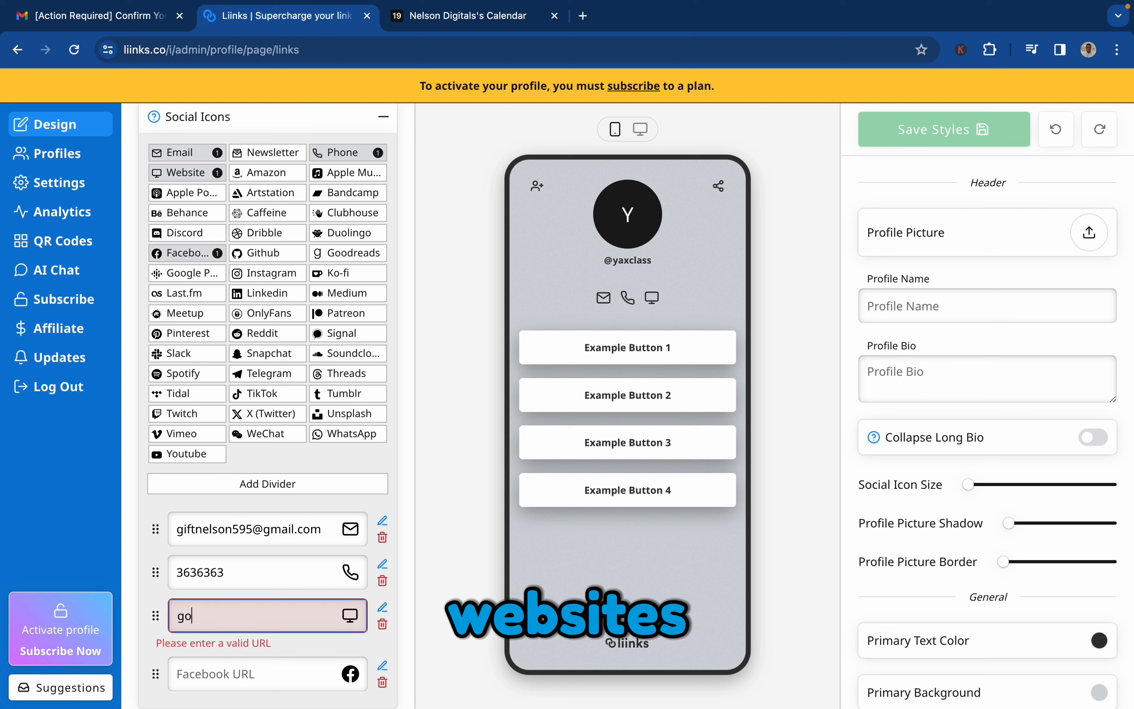
type("ogle.com")
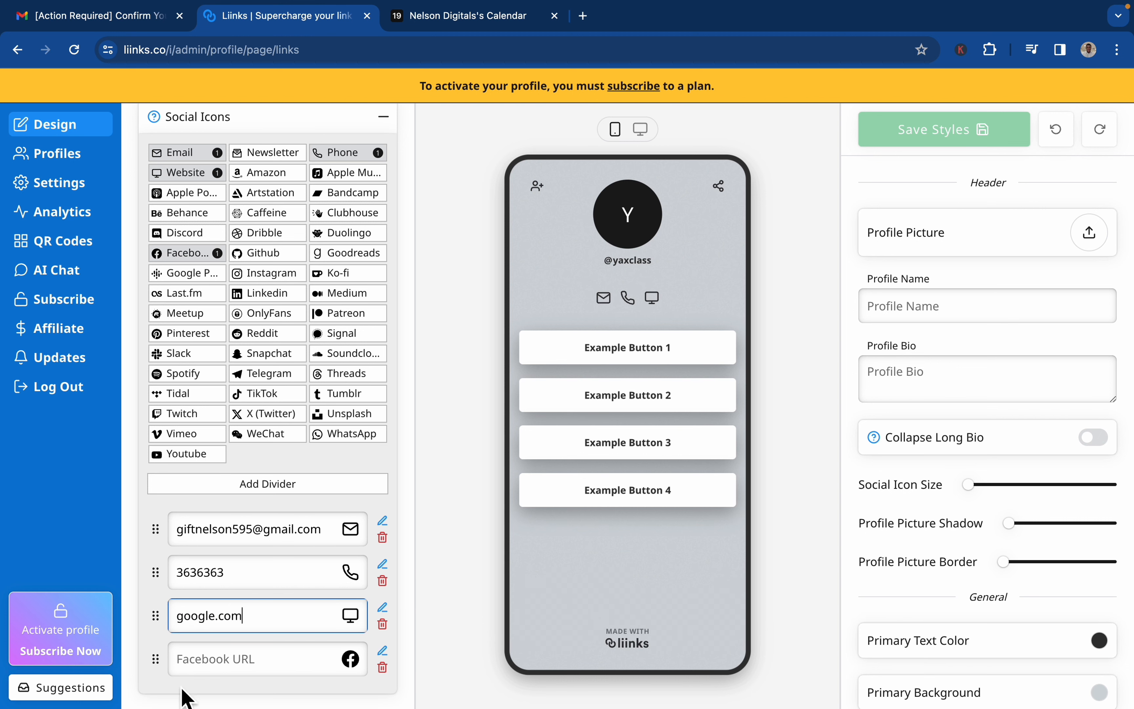
Set the Facebook URL to facebook.com and collapse the social icons section.
left_click(213, 666)
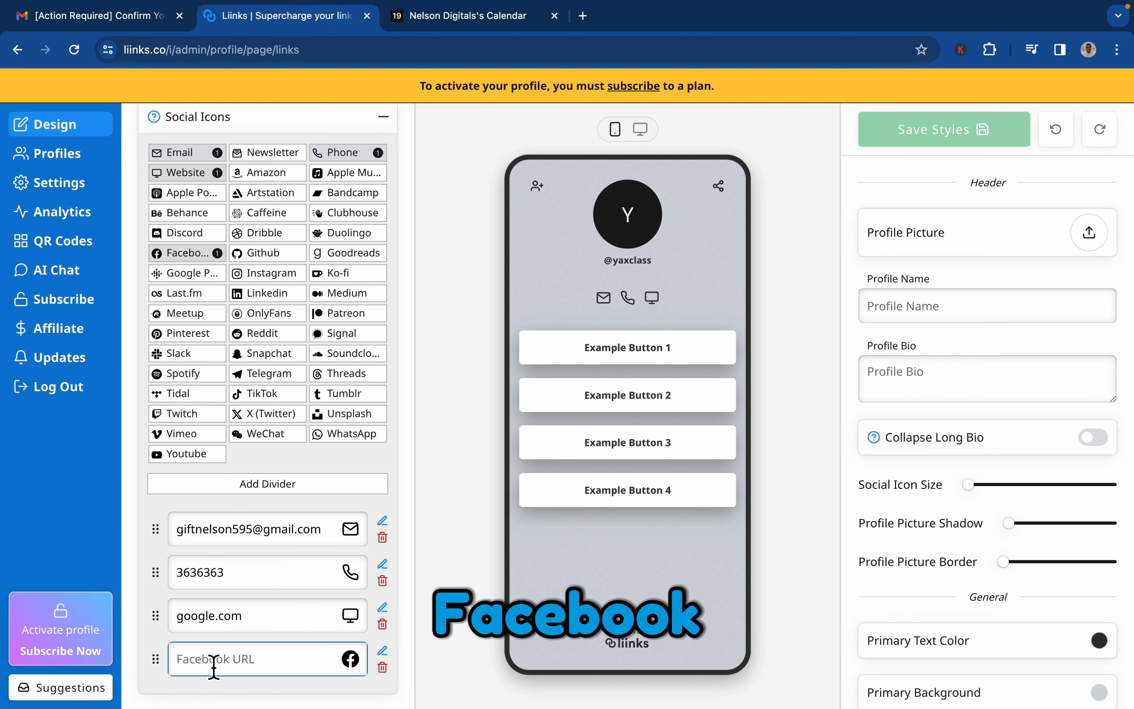
type("facebook")
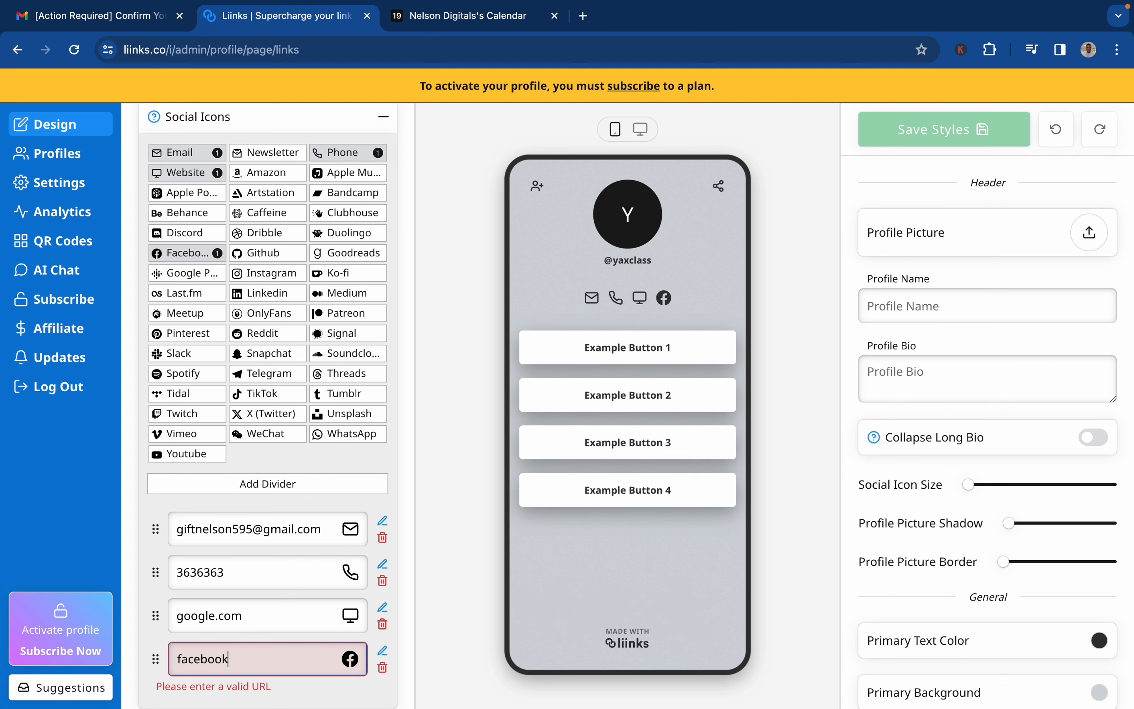
type(".com")
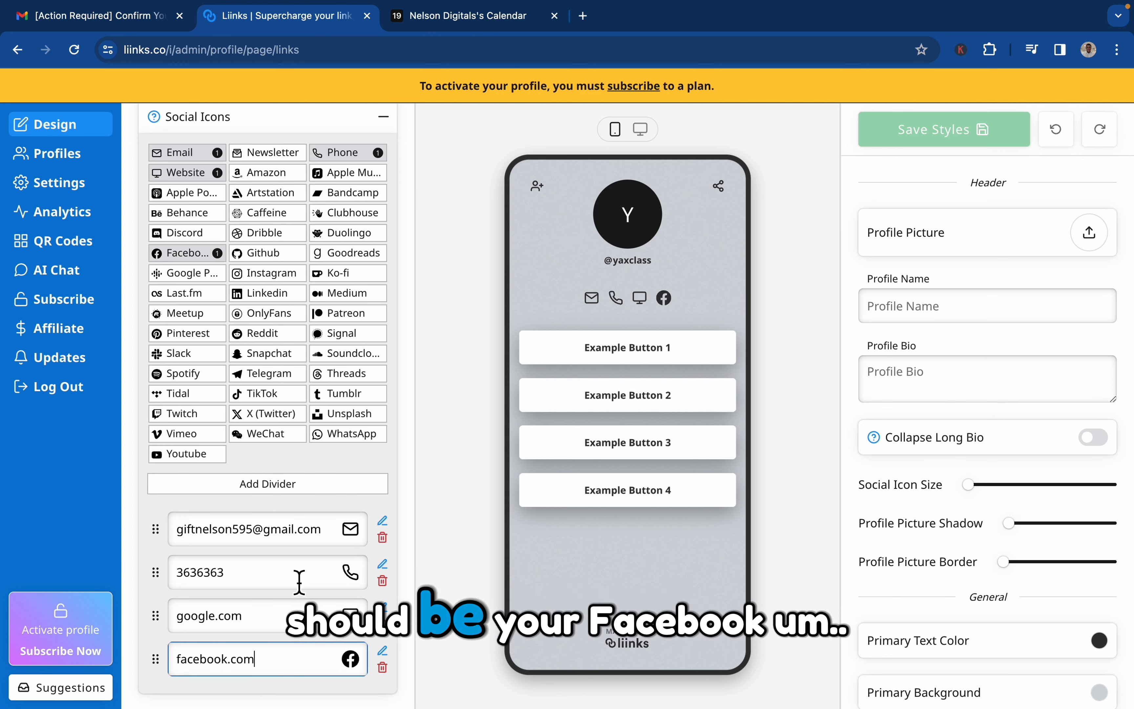
scroll(278, 659, "down", 3)
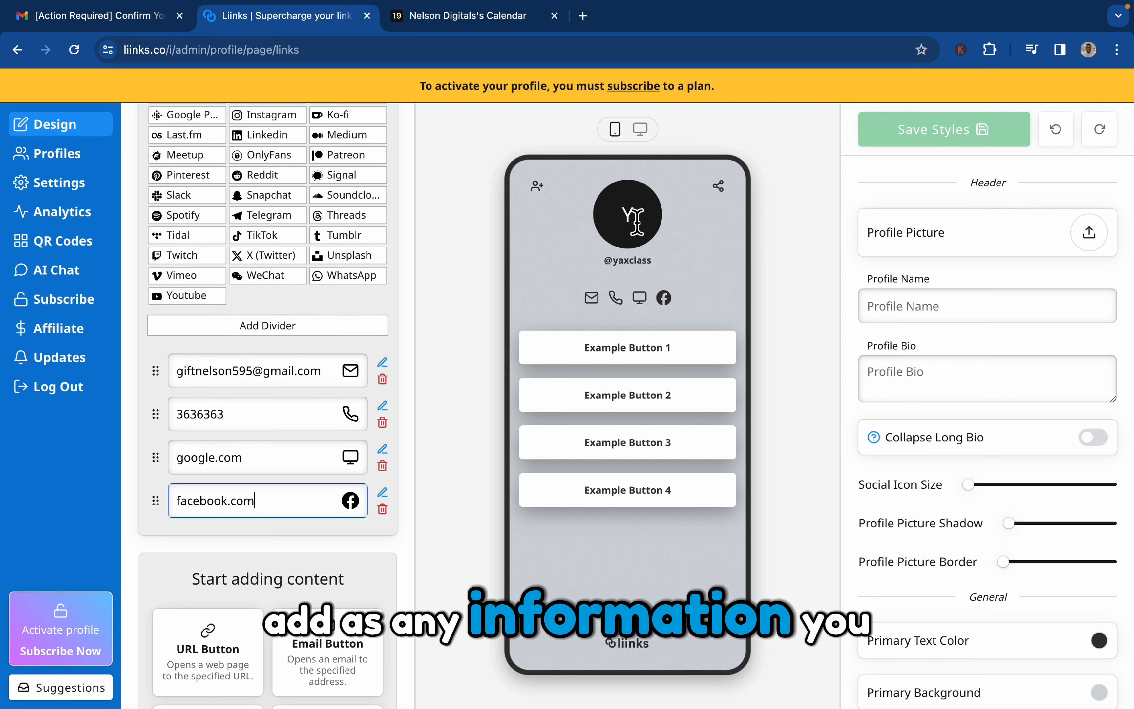
scroll(250, 393, "up", 5)
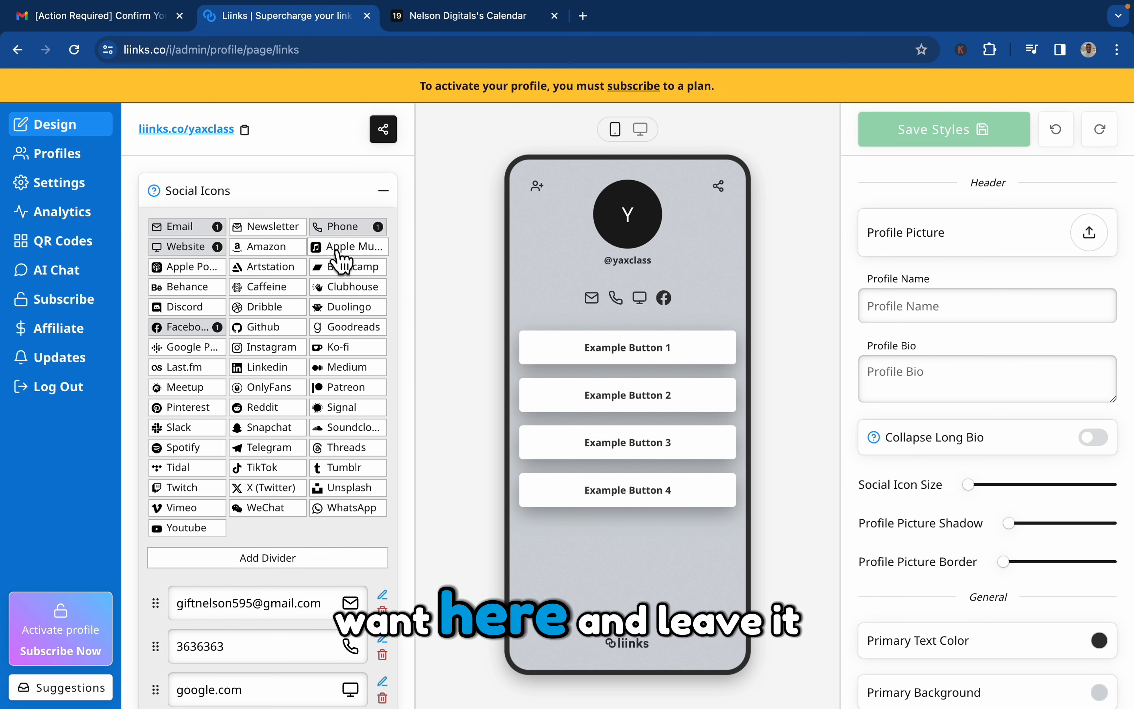
left_click(383, 190)
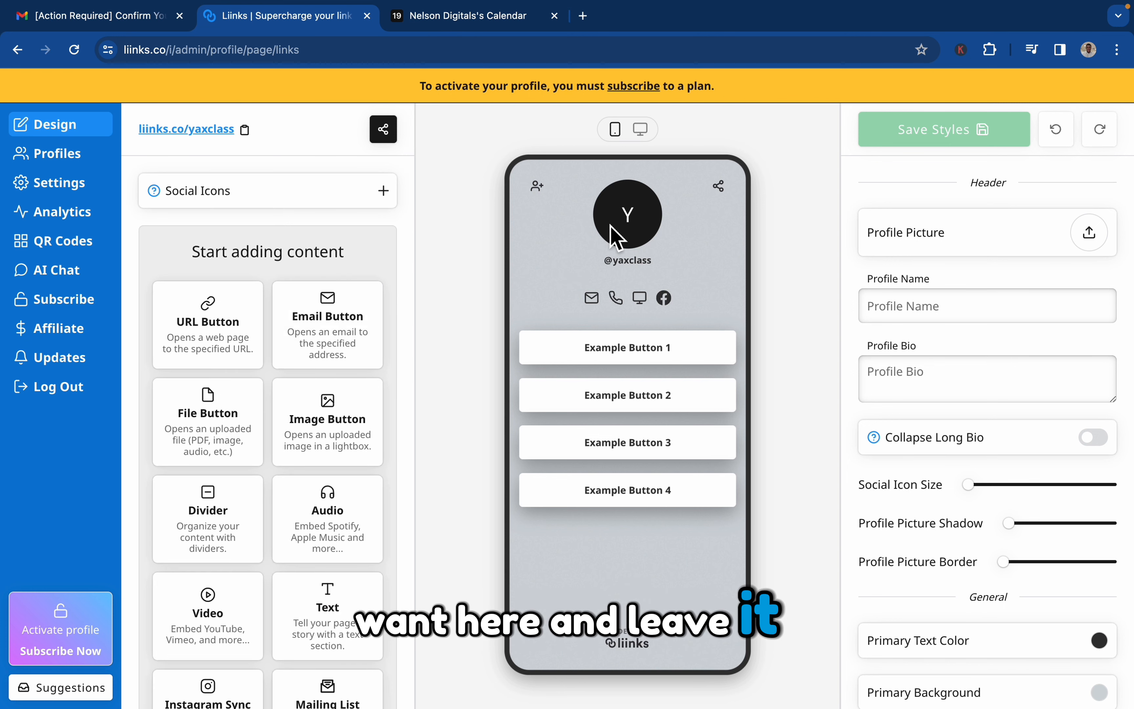
Upload dread.png from the LOGO VARIANTS folder as the profile picture, keeping the default crop.
left_click(649, 226)
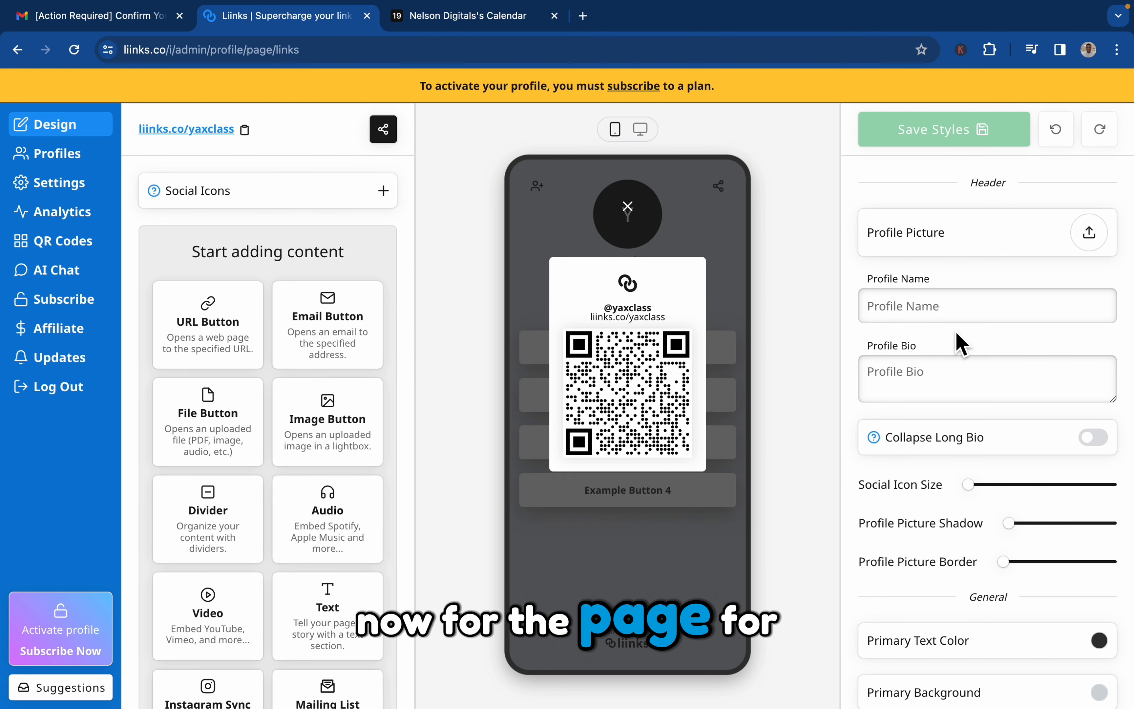
left_click(689, 227)
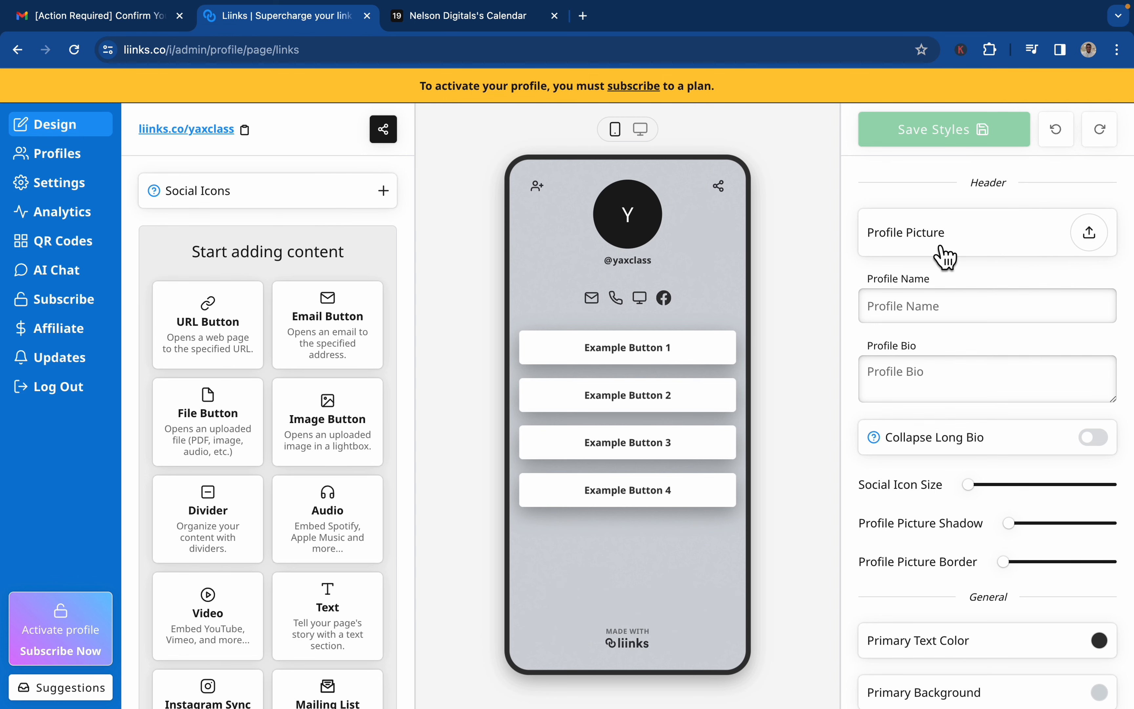
left_click(965, 255)
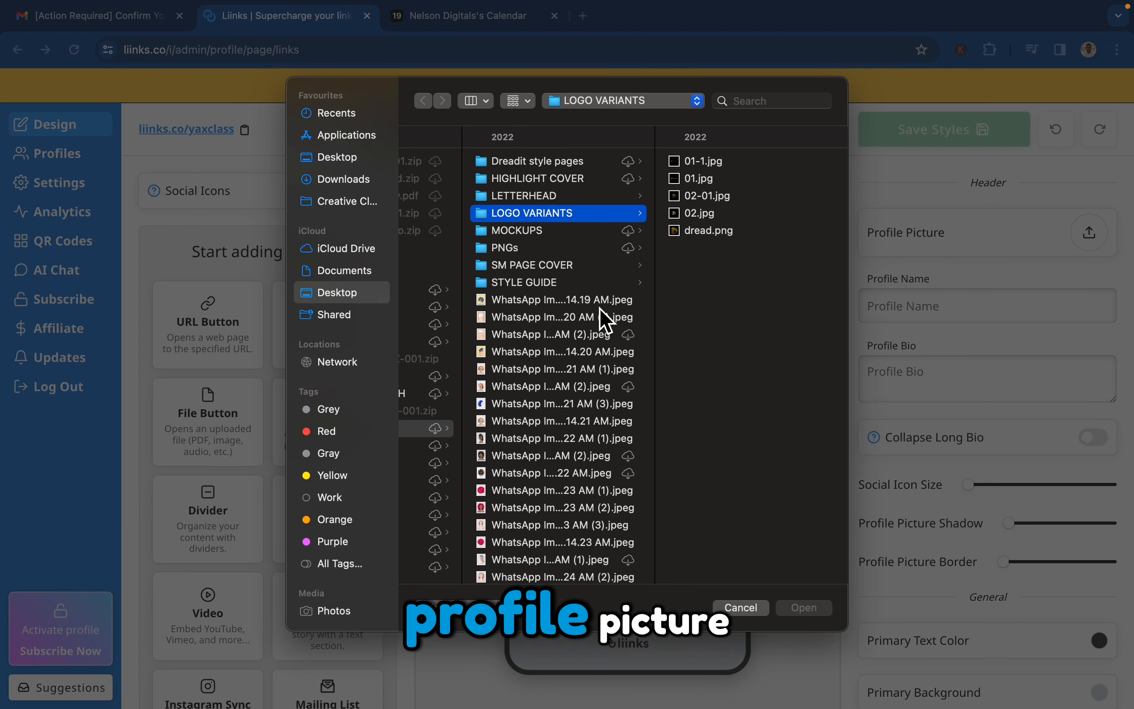
left_click(691, 229)
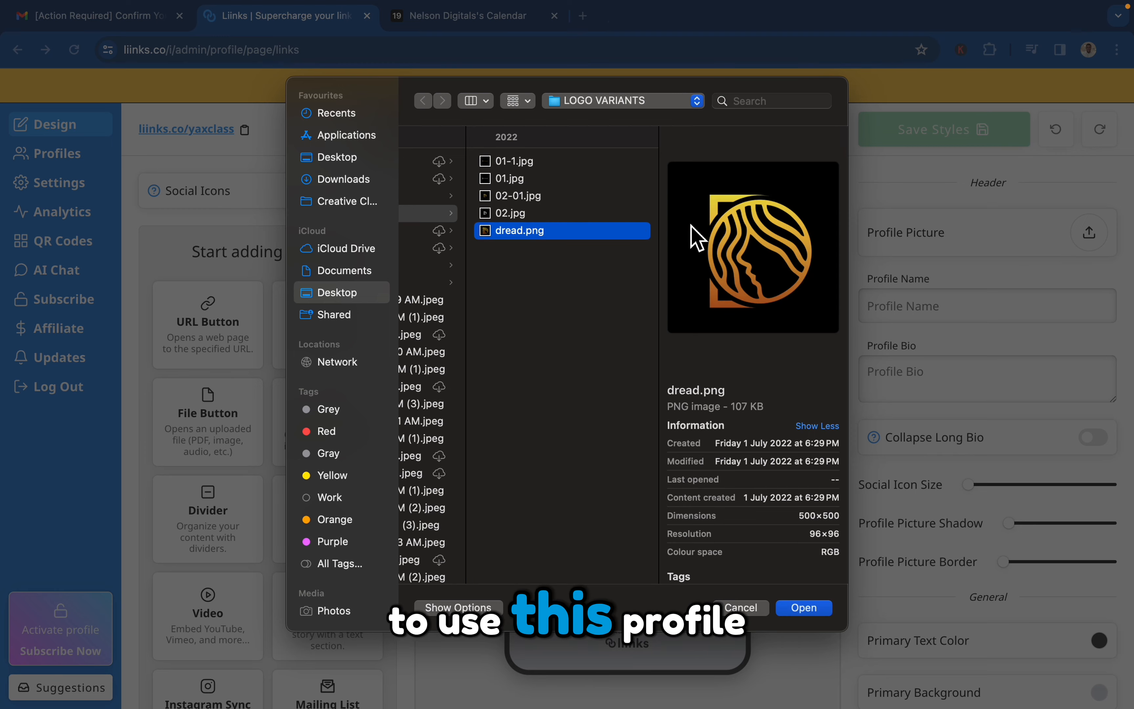
key("Return")
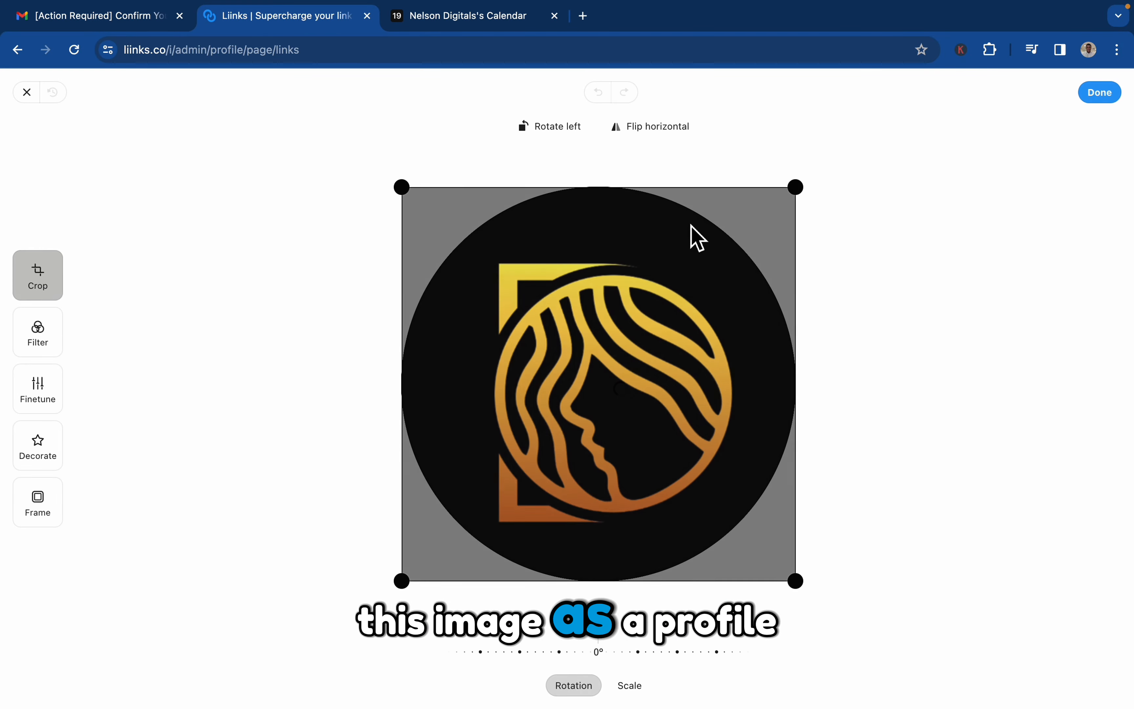
left_click(1116, 100)
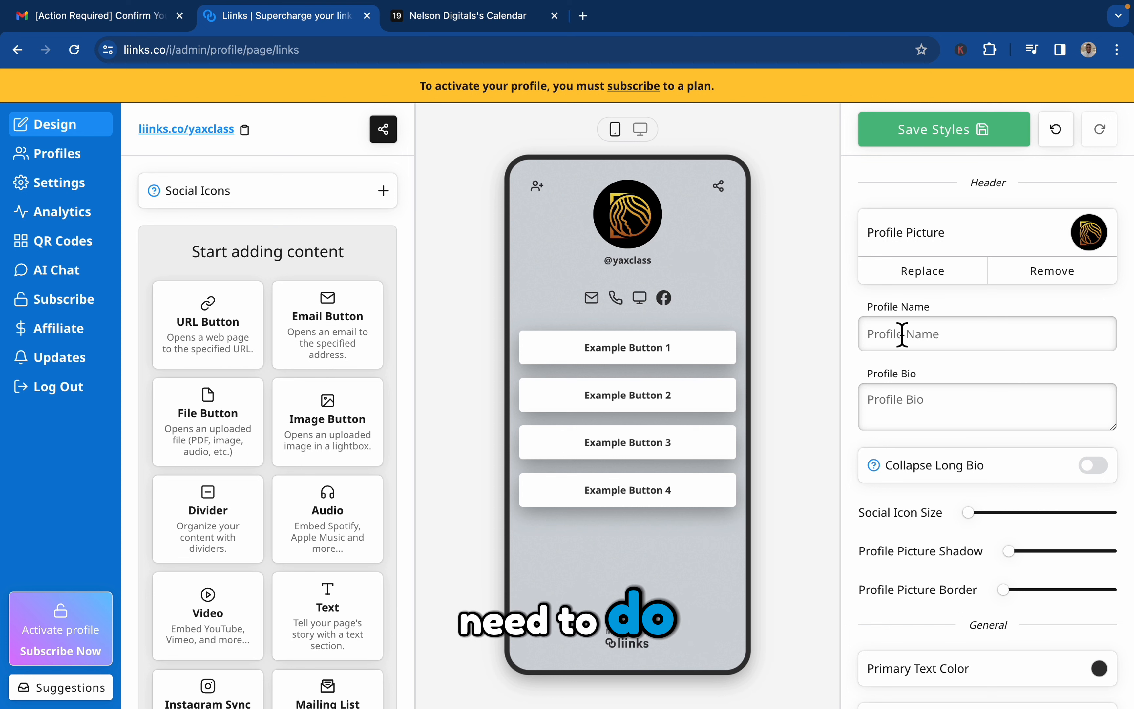
Set the profile name to Yaxclass.
scroll(902, 333, "down", 3)
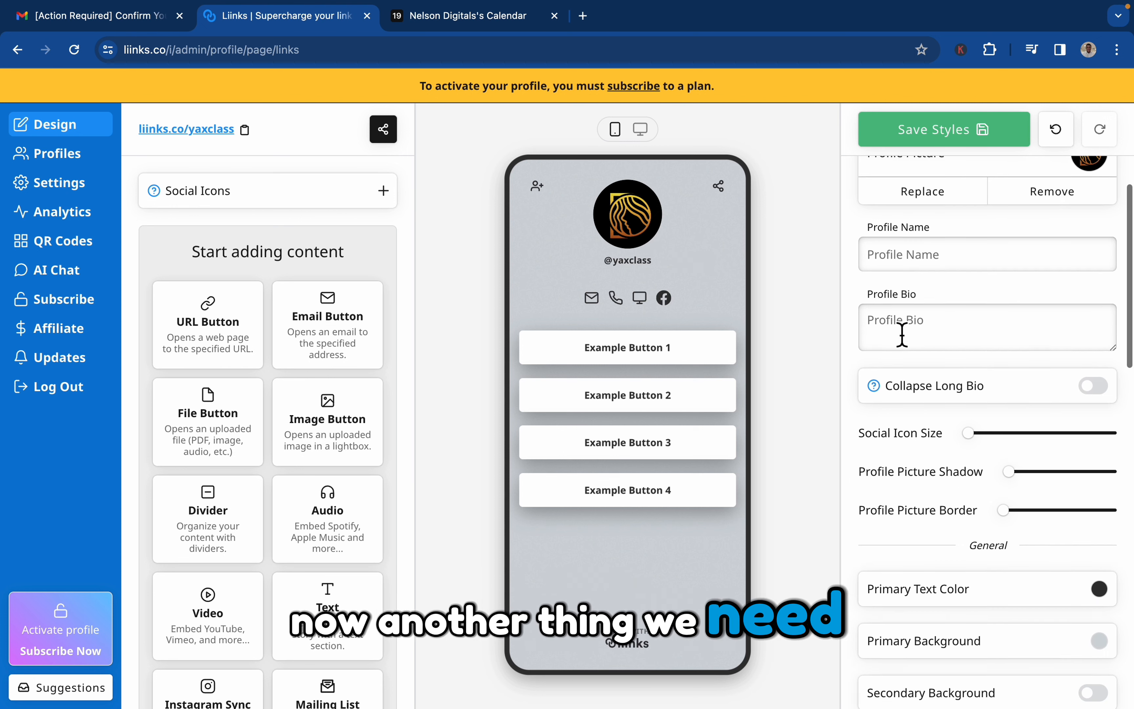
scroll(903, 334, "down", 1)
left_click(926, 296)
left_click(934, 219)
type("Ya")
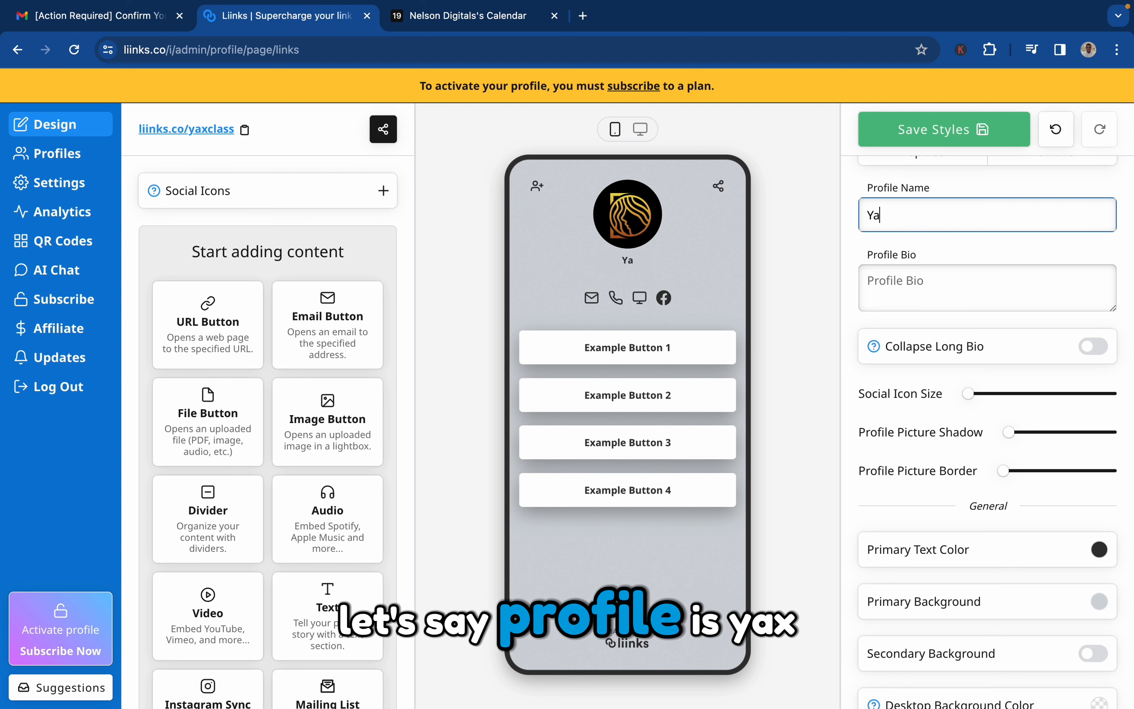
type("xclass")
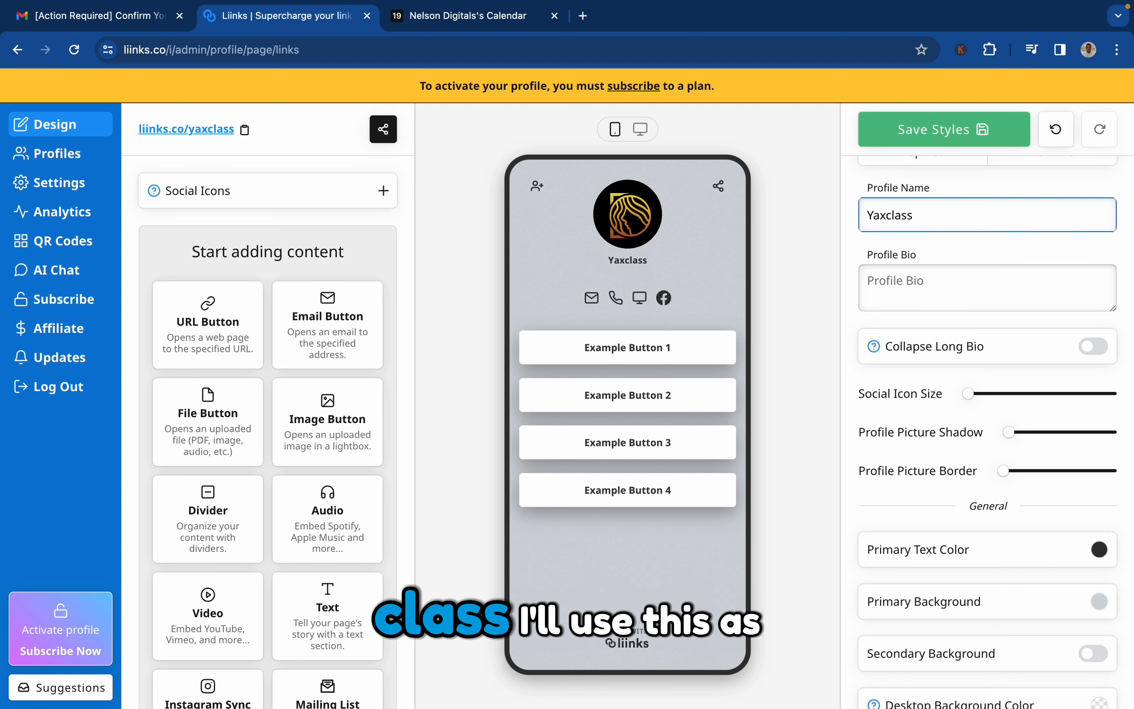
type(" \\")
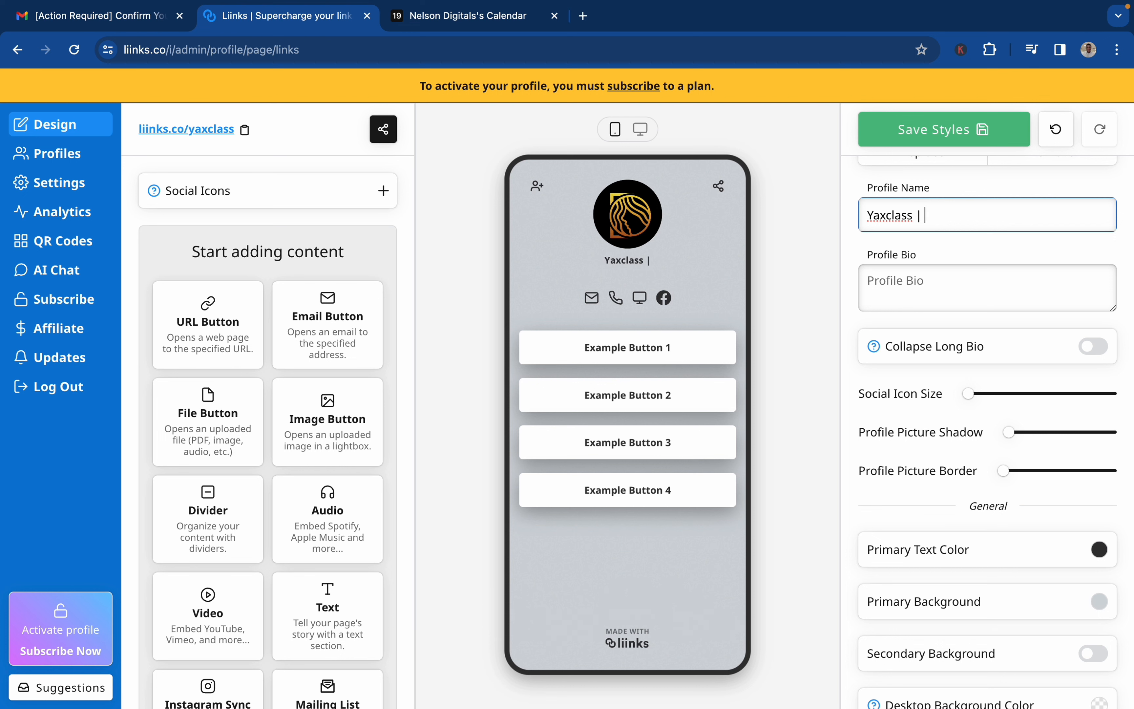
Complete the profile name as "Yaxclass | Hairstylist" and set the profile bio to "i am a hair stylist with 10years of experience.".
type("Hairstylist")
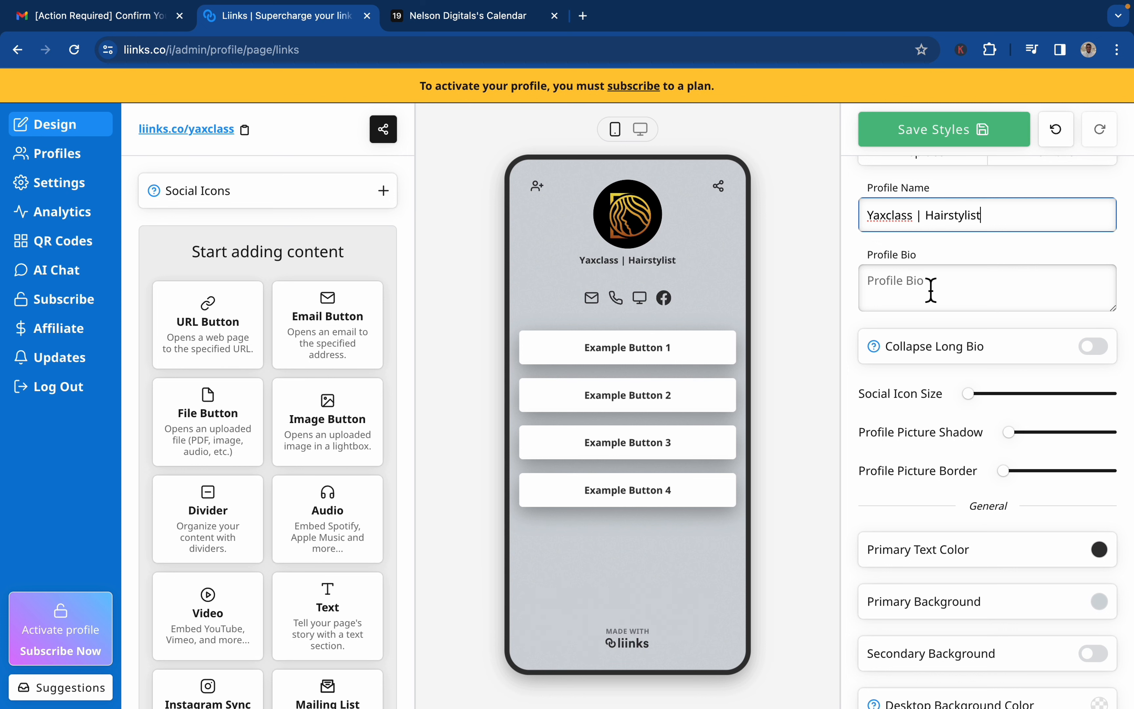
left_click(930, 291)
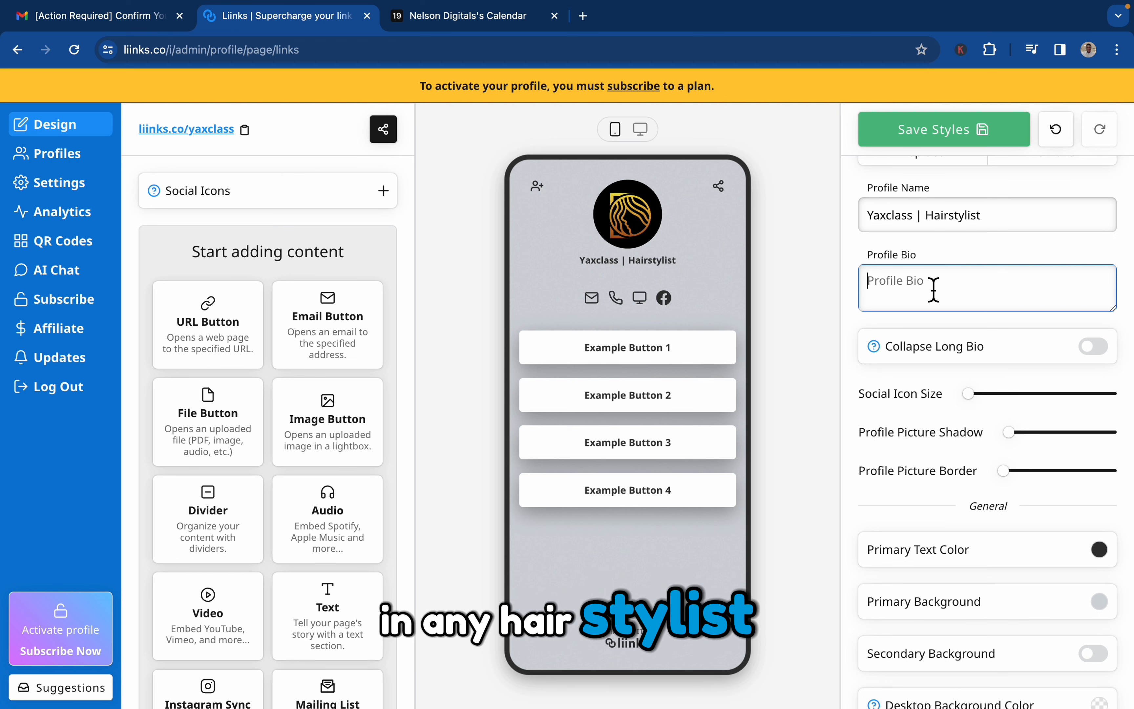
type("i am ")
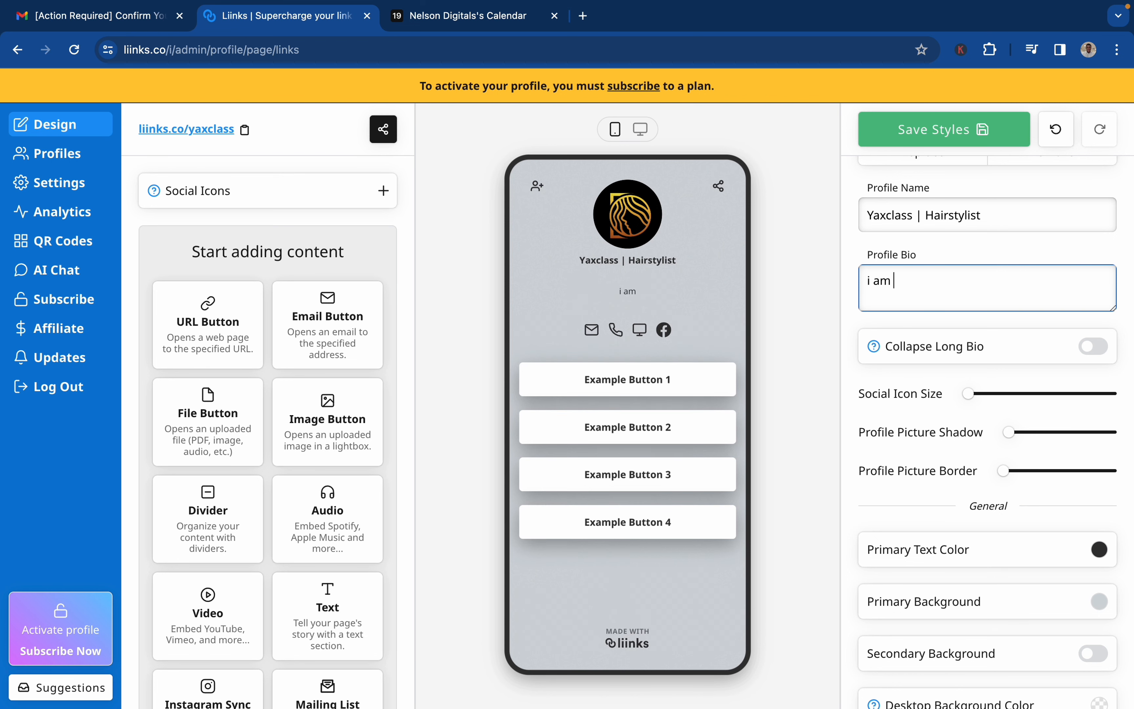
type("a hair")
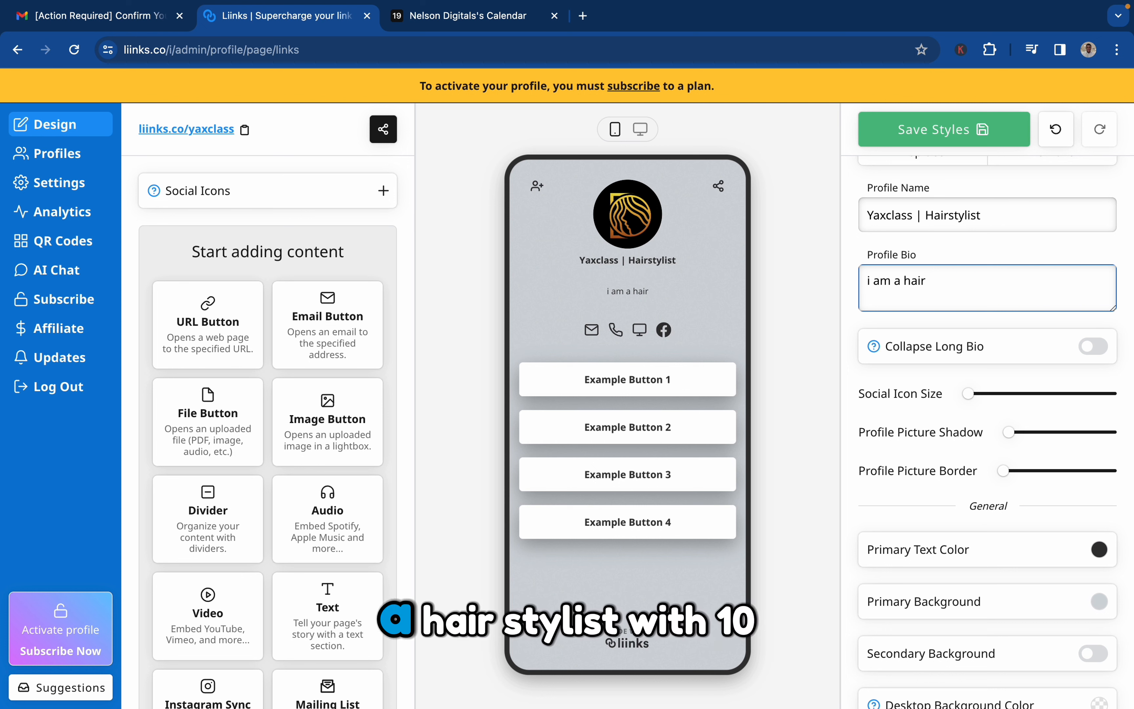
type(" stylis")
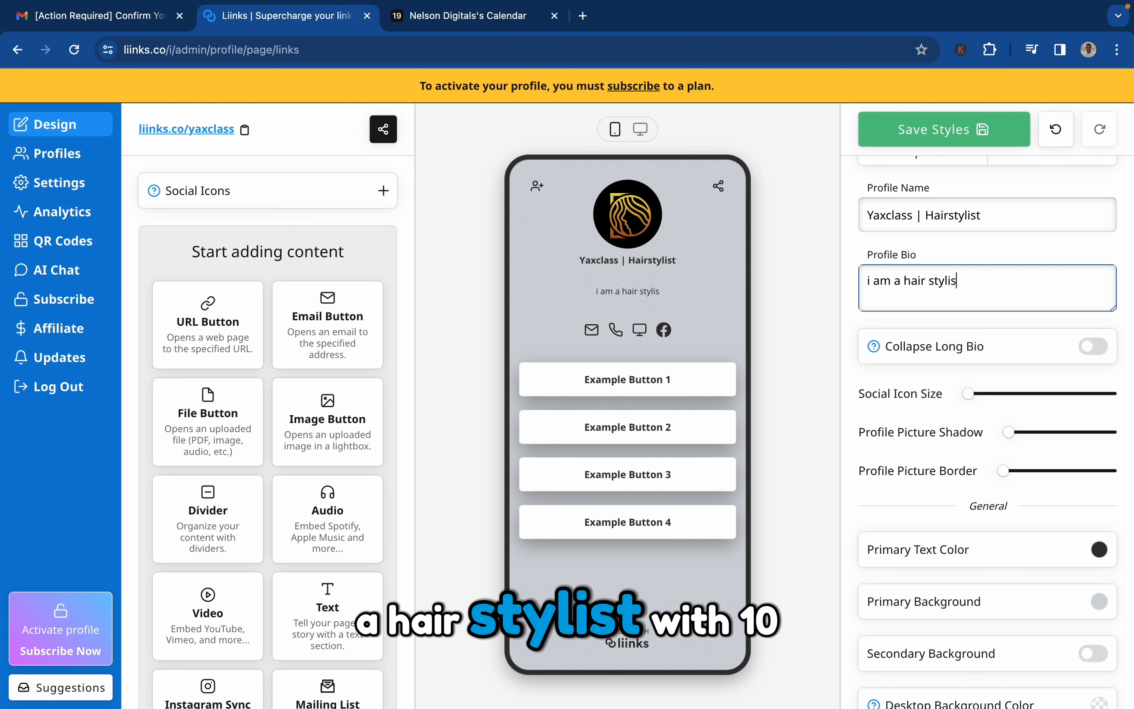
type("t with")
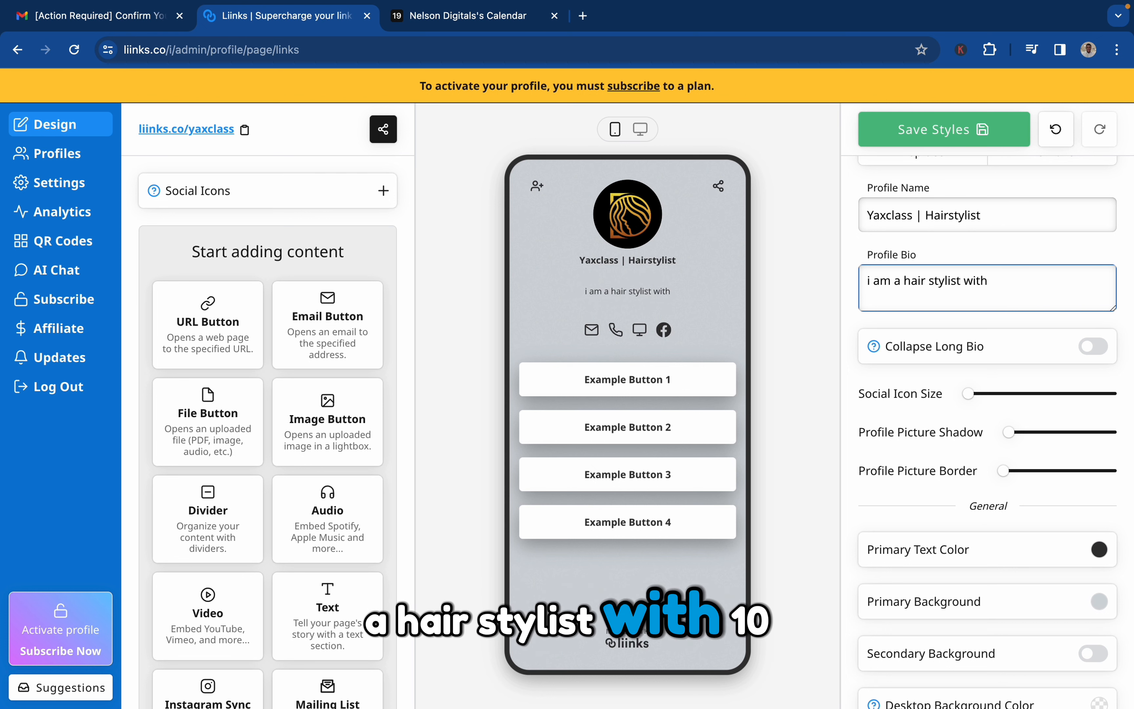
type(" 10years of ex")
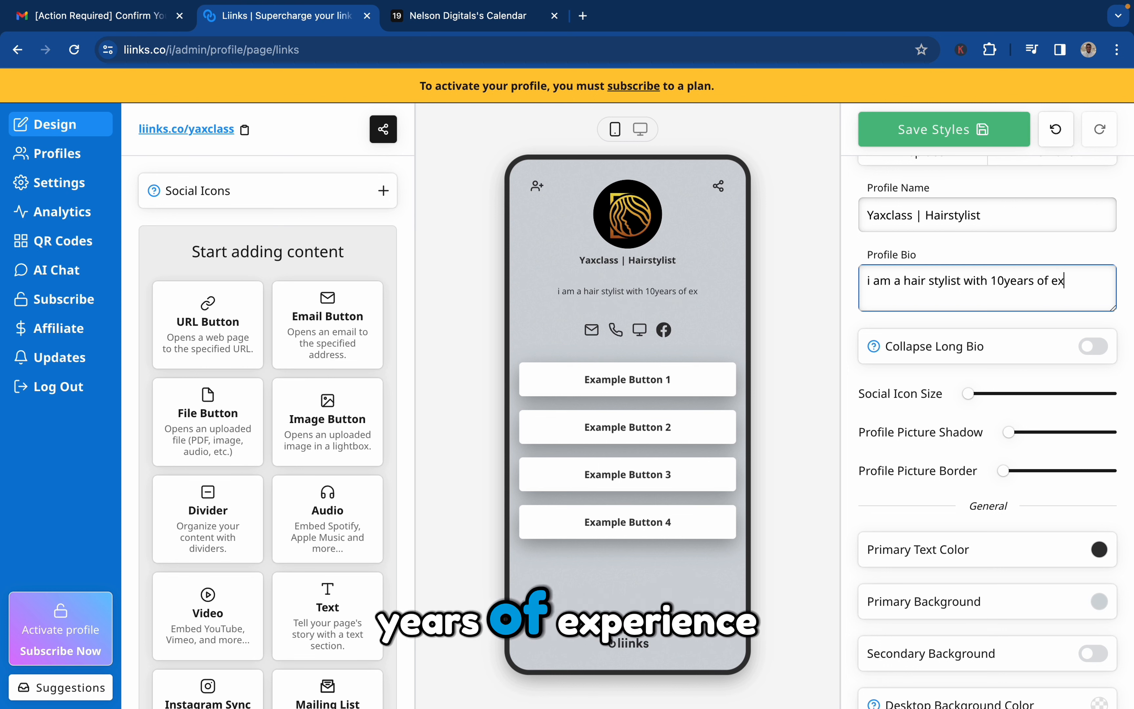
type("peri")
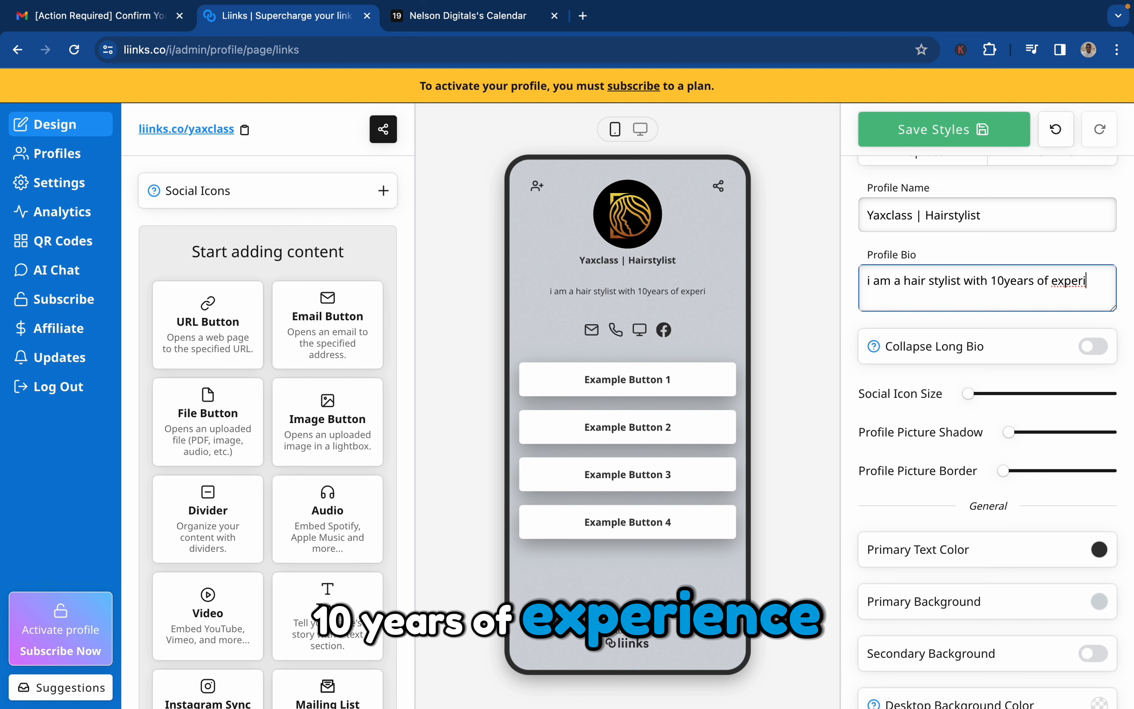
type("ence.")
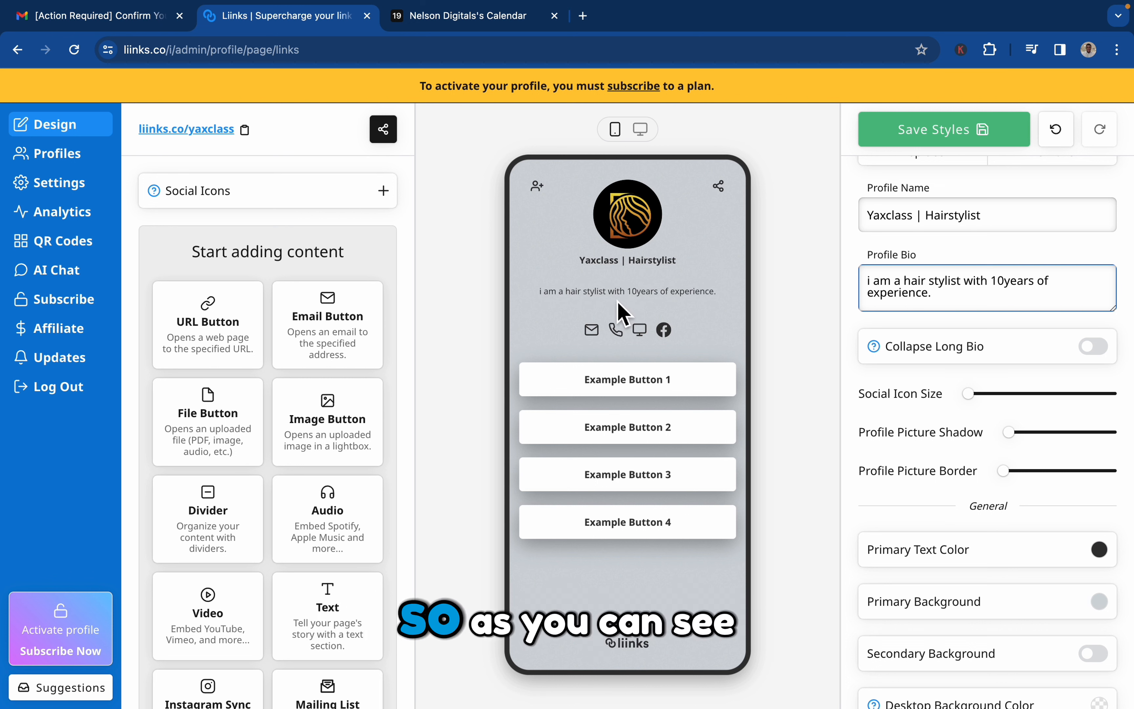
Try the secondary background on the page and turn it back off.
scroll(1038, 218, "up", 2)
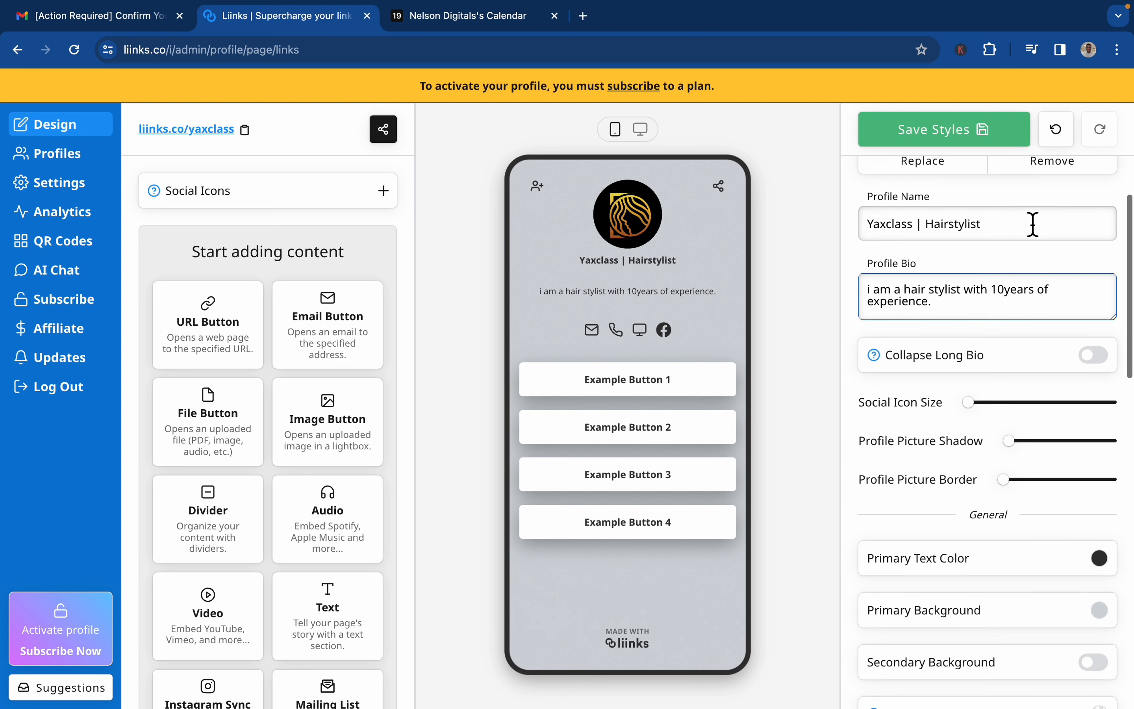
scroll(1033, 223, "down", 4)
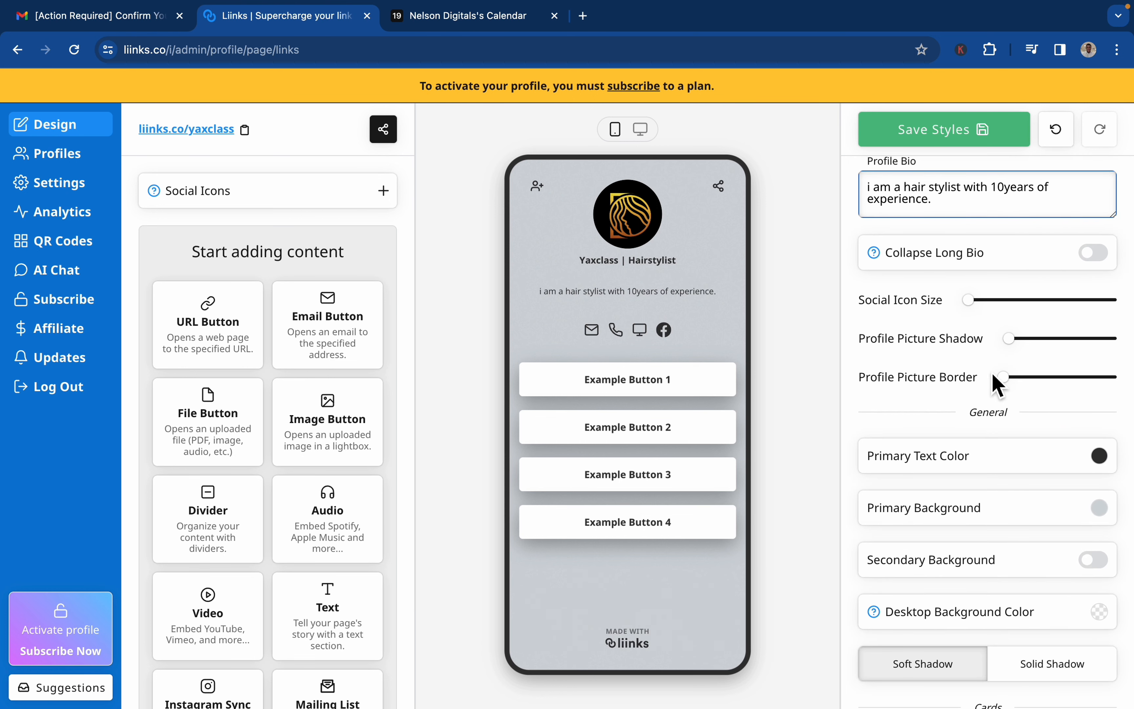
scroll(997, 384, "down", 1)
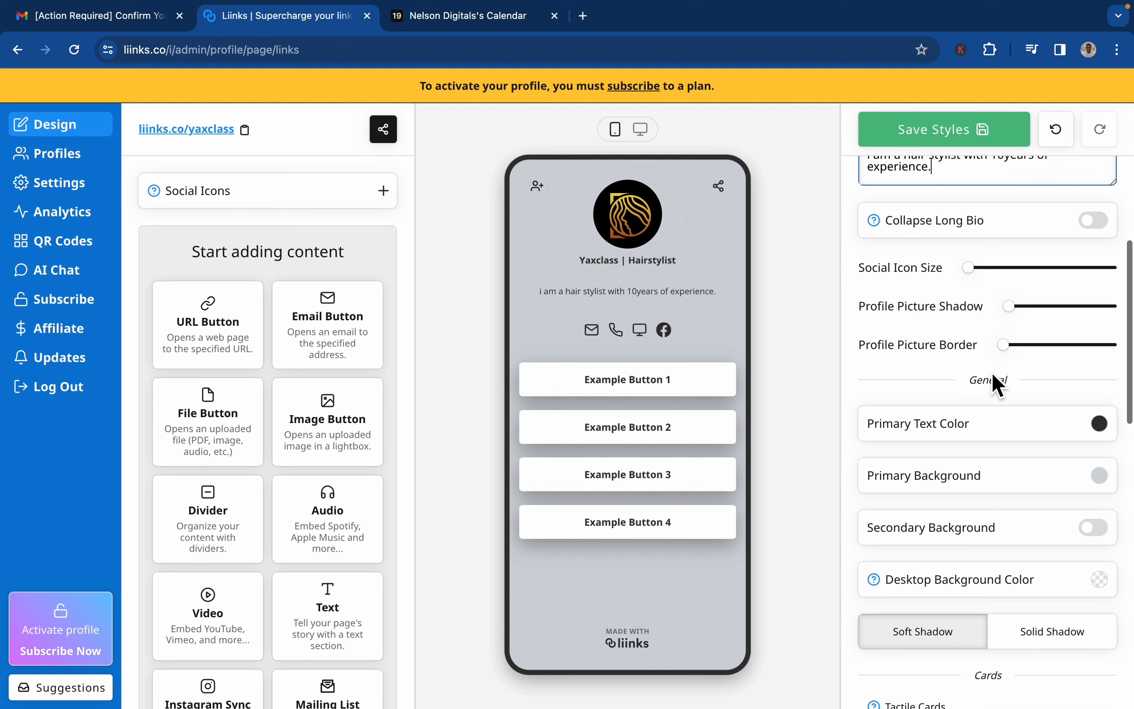
left_click(1097, 528)
scroll(1097, 422, "down", 3)
left_click(1097, 414)
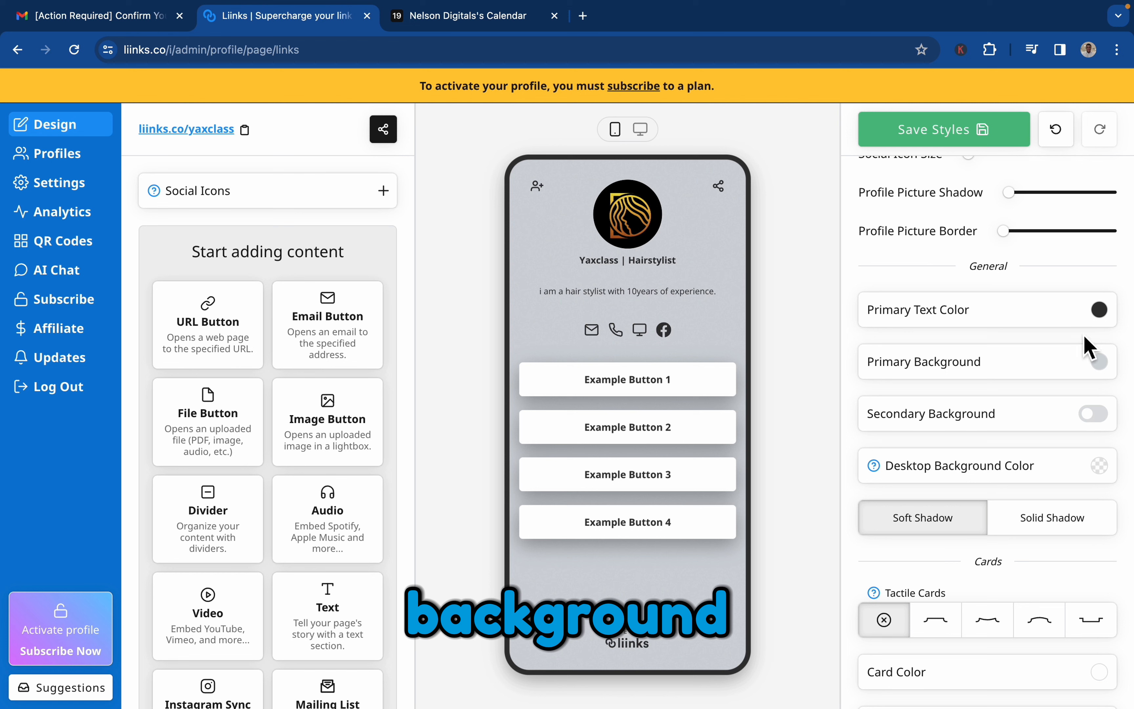
Increase the profile picture shadow to slightly under half of its range, leaving the picture border at its minimum.
scroll(1090, 299, "up", 2)
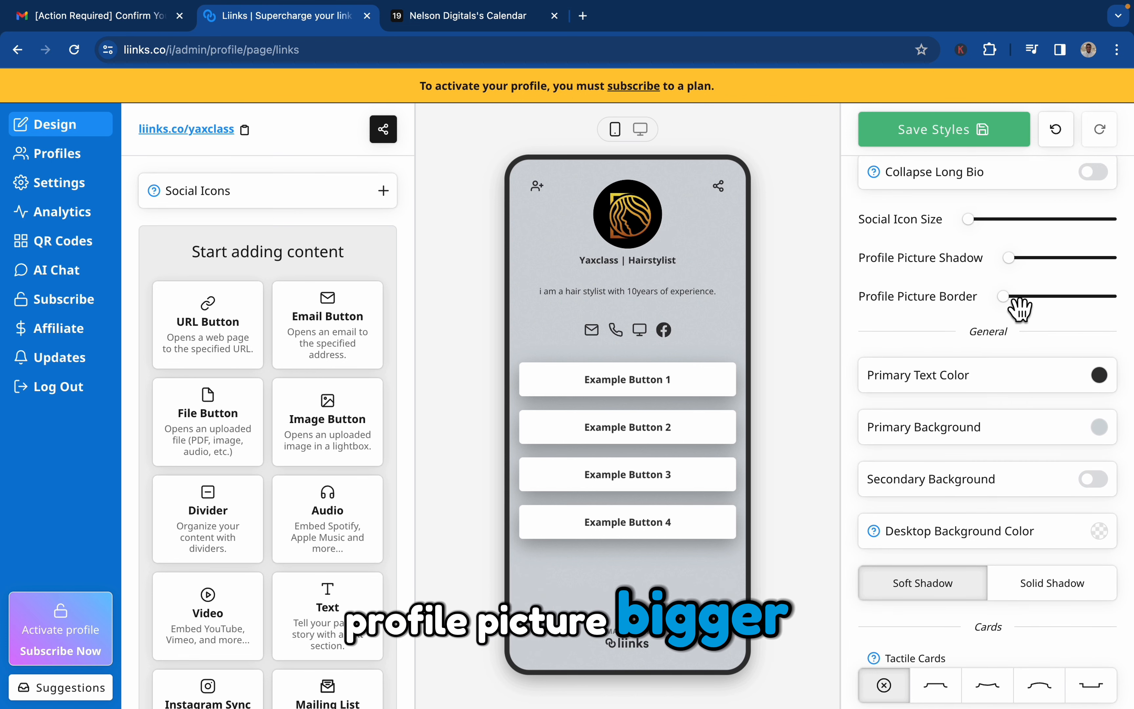
left_click_drag(1006, 296, 957, 296)
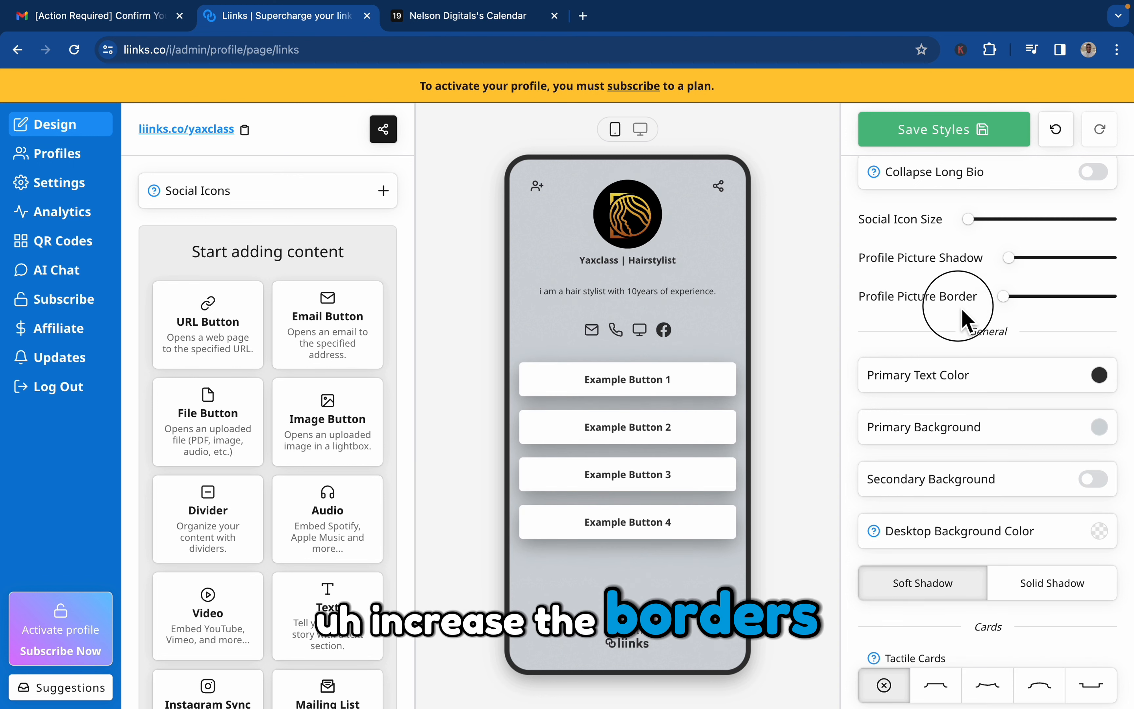
left_click_drag(1020, 268, 1059, 284)
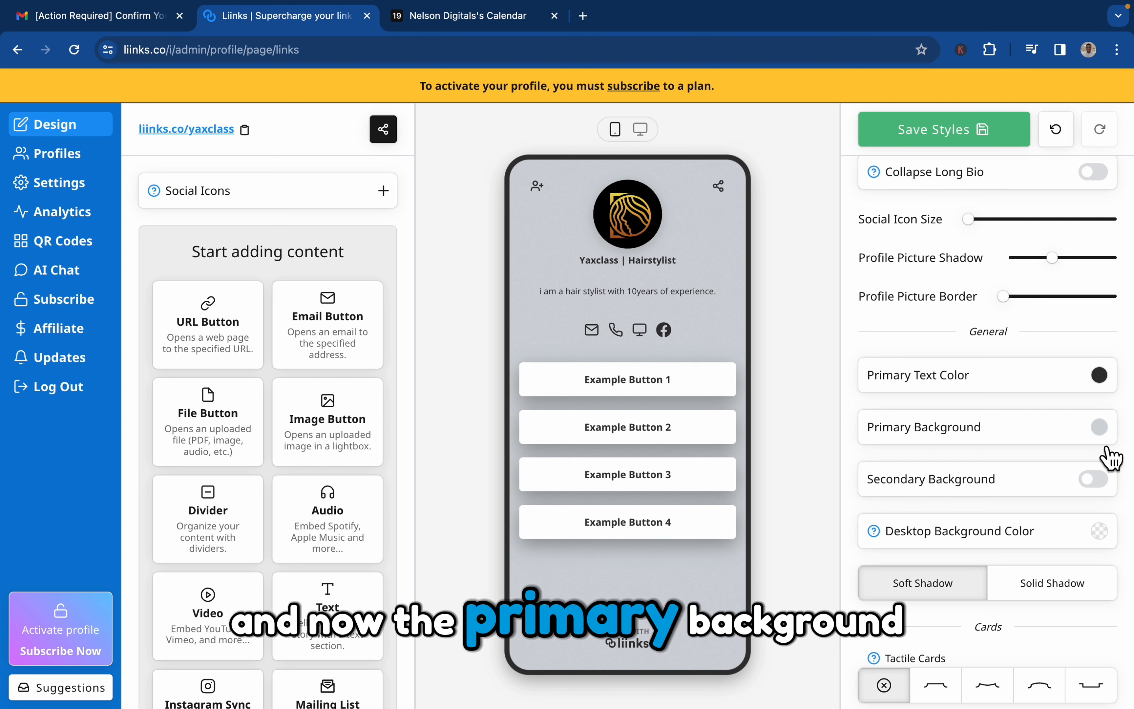
Set the primary background to the solid color #fafafa.
left_click(1098, 437)
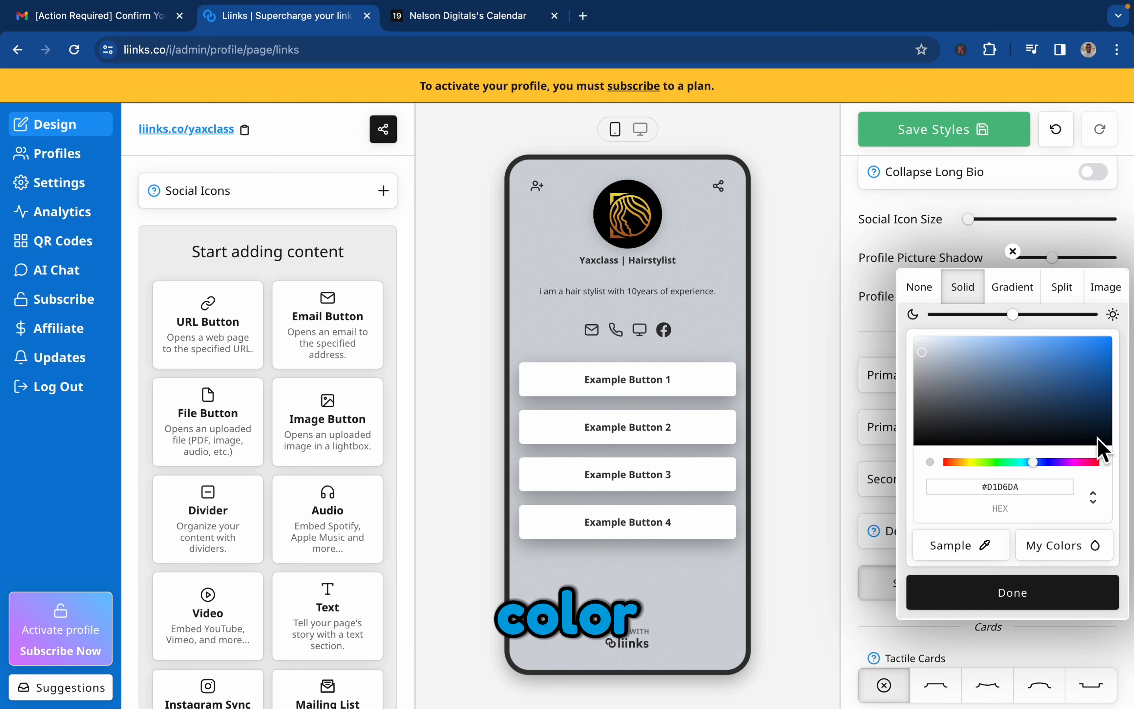
left_click(1028, 490)
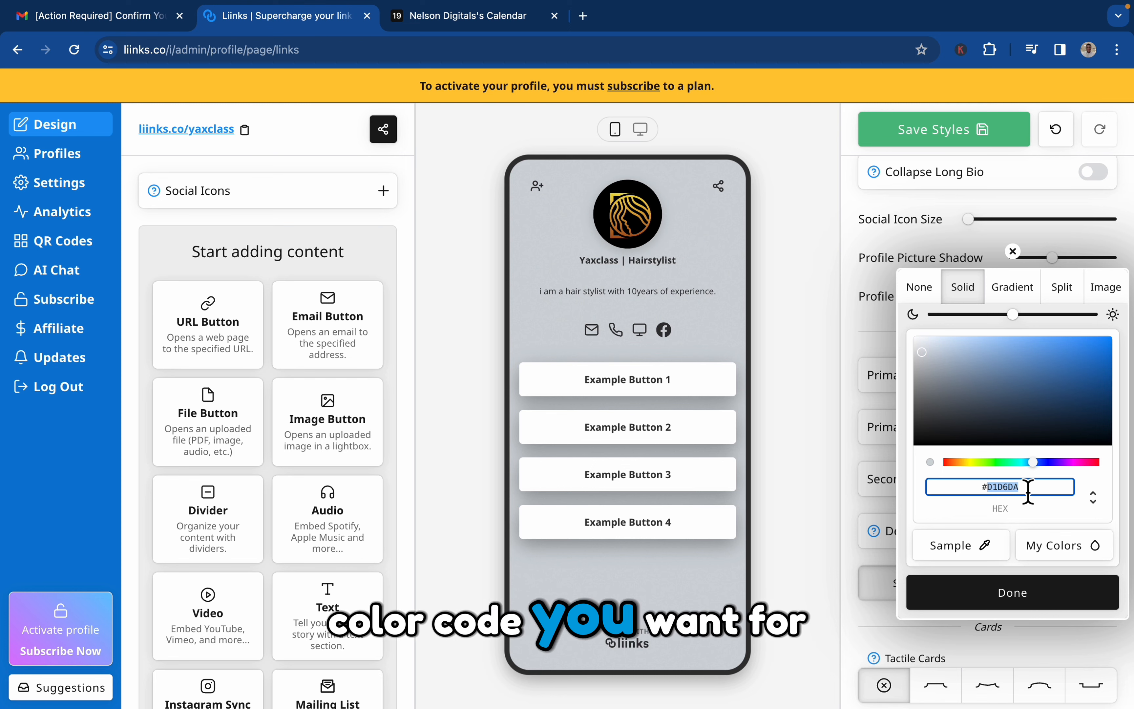
type("fafaf")
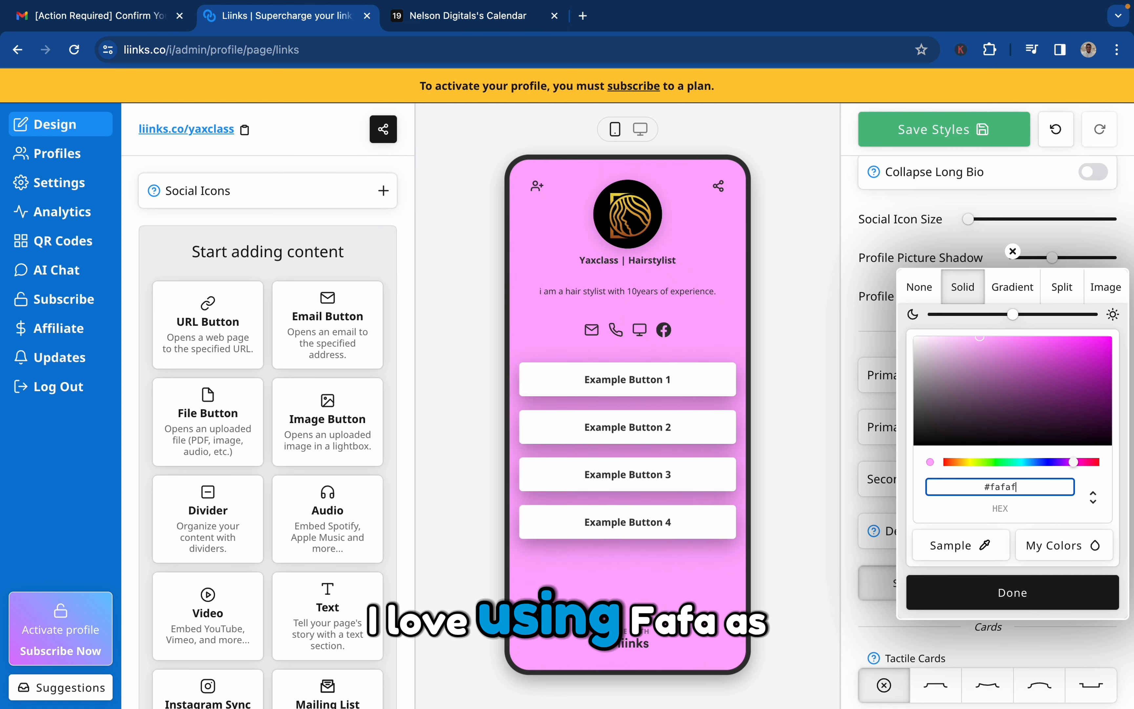
type("a")
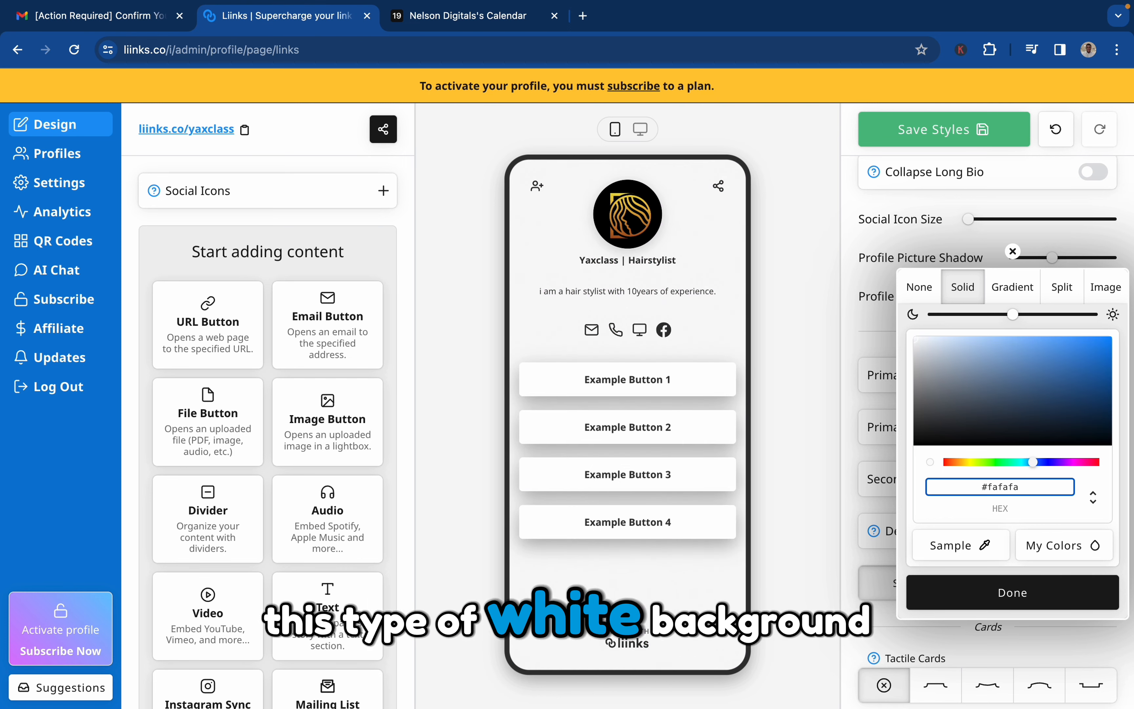
left_click(1023, 602)
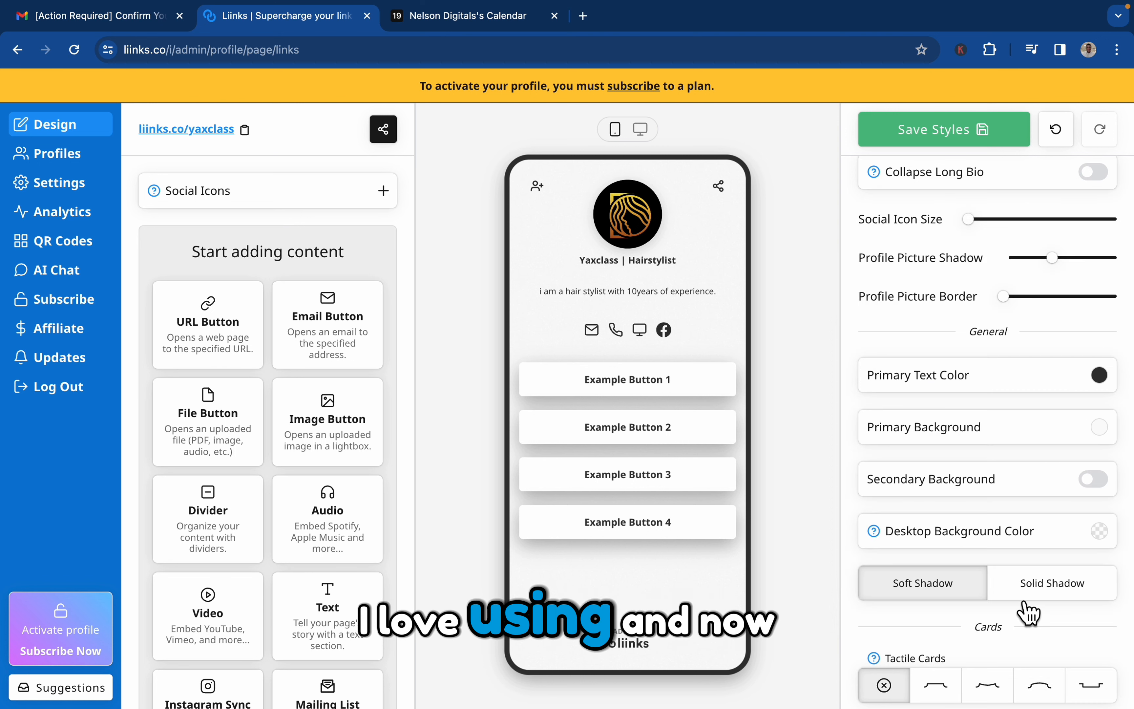
Check the primary text color setting and keep its current color.
scroll(1049, 524, "down", 2)
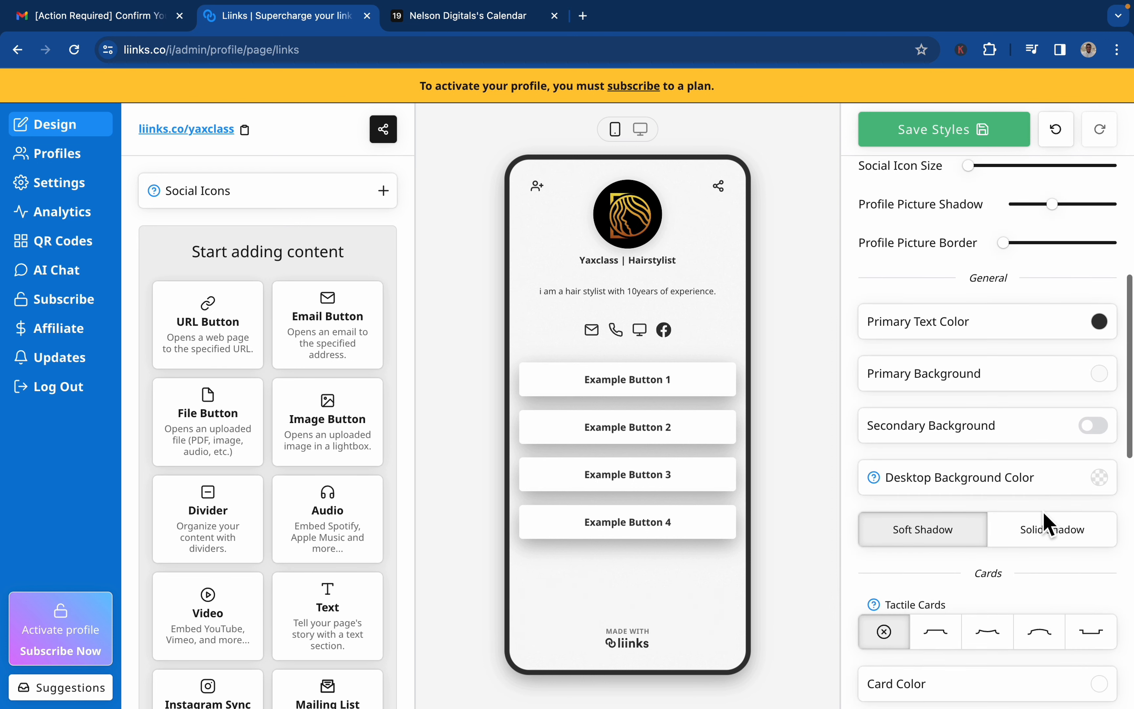
left_click(1112, 334)
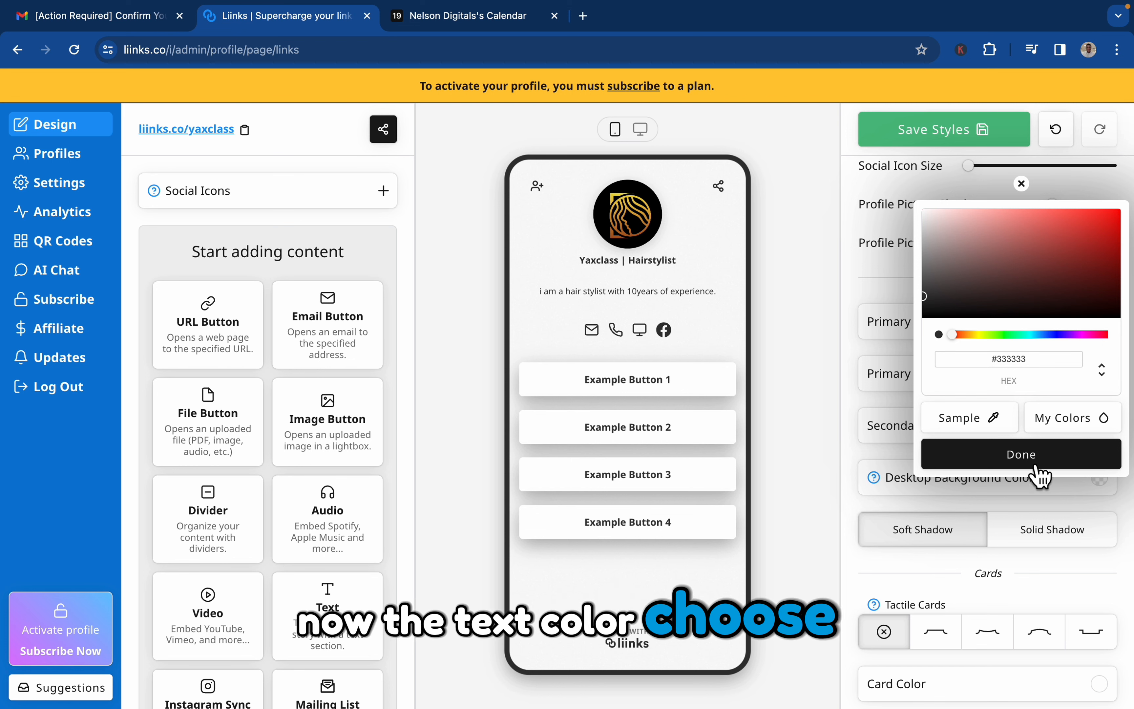
left_click(1047, 459)
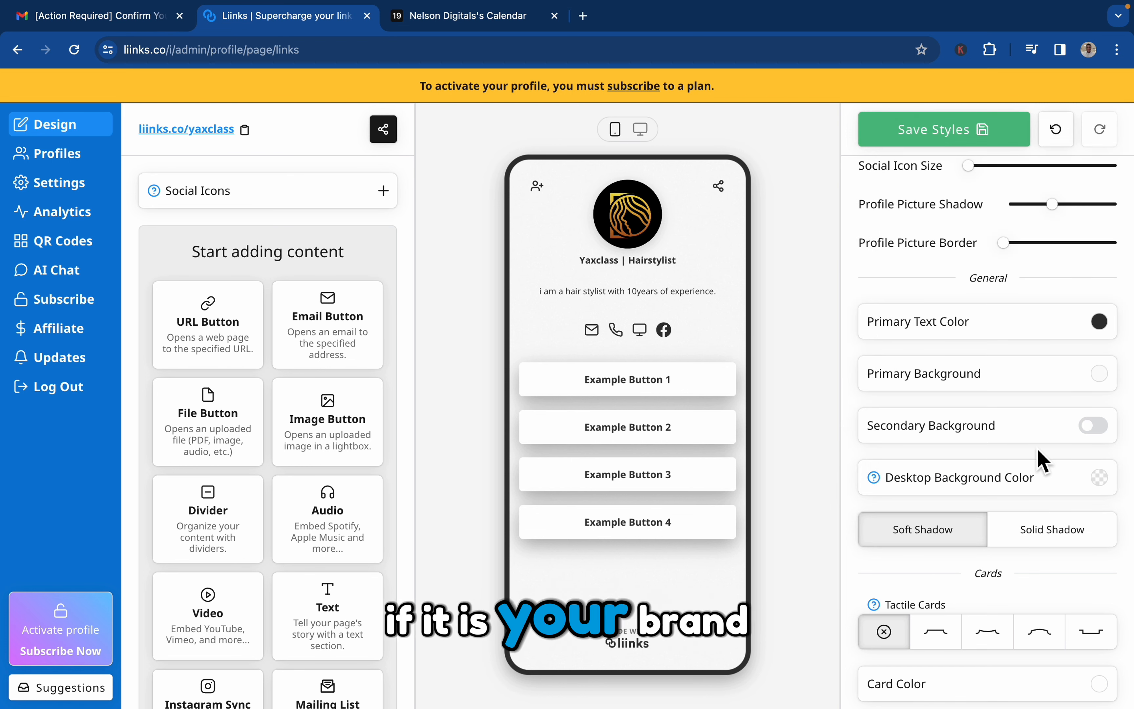
Try the Solid Shadow style and return to Soft Shadow.
scroll(1037, 449, "down", 1)
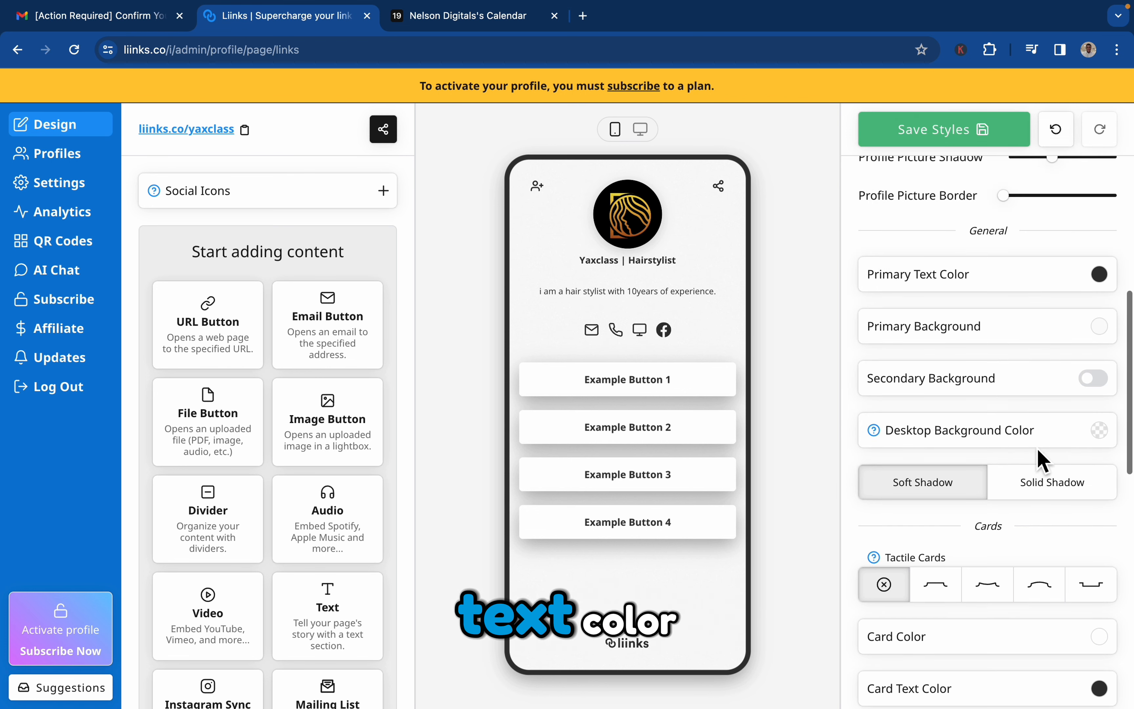
left_click(1051, 491)
left_click(972, 495)
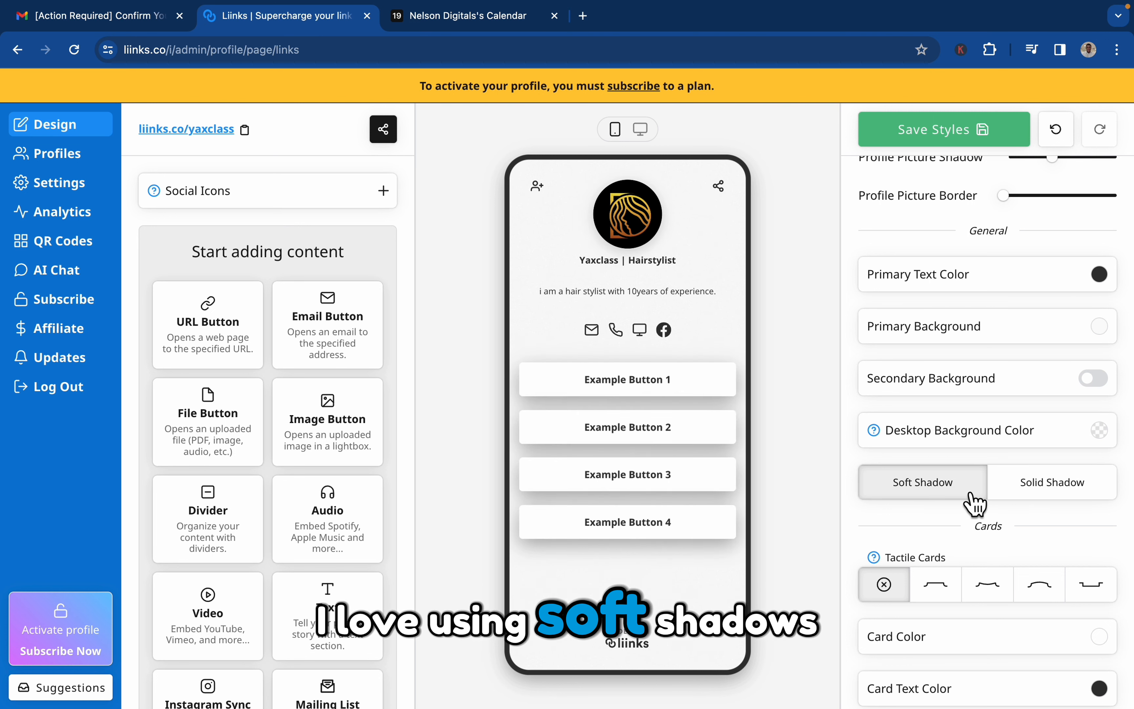
Turn on the secondary background and set its color to a dark golden brown.
scroll(975, 503, "up", 4)
scroll(975, 503, "up", 4)
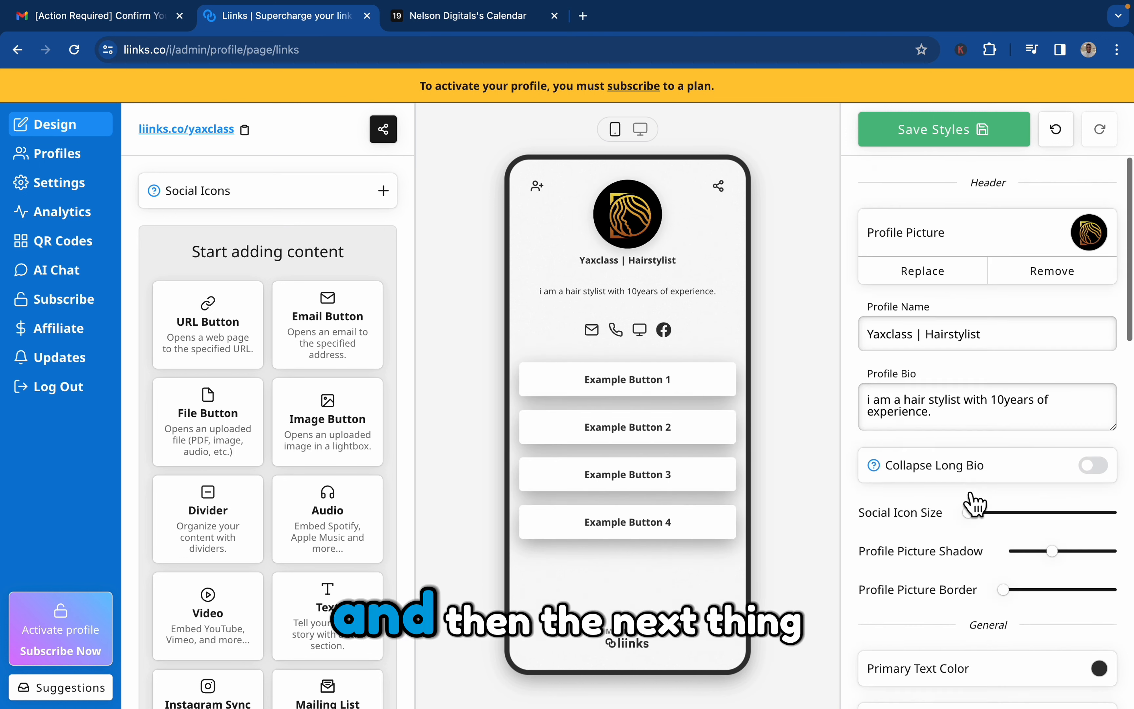
scroll(960, 484, "down", 10)
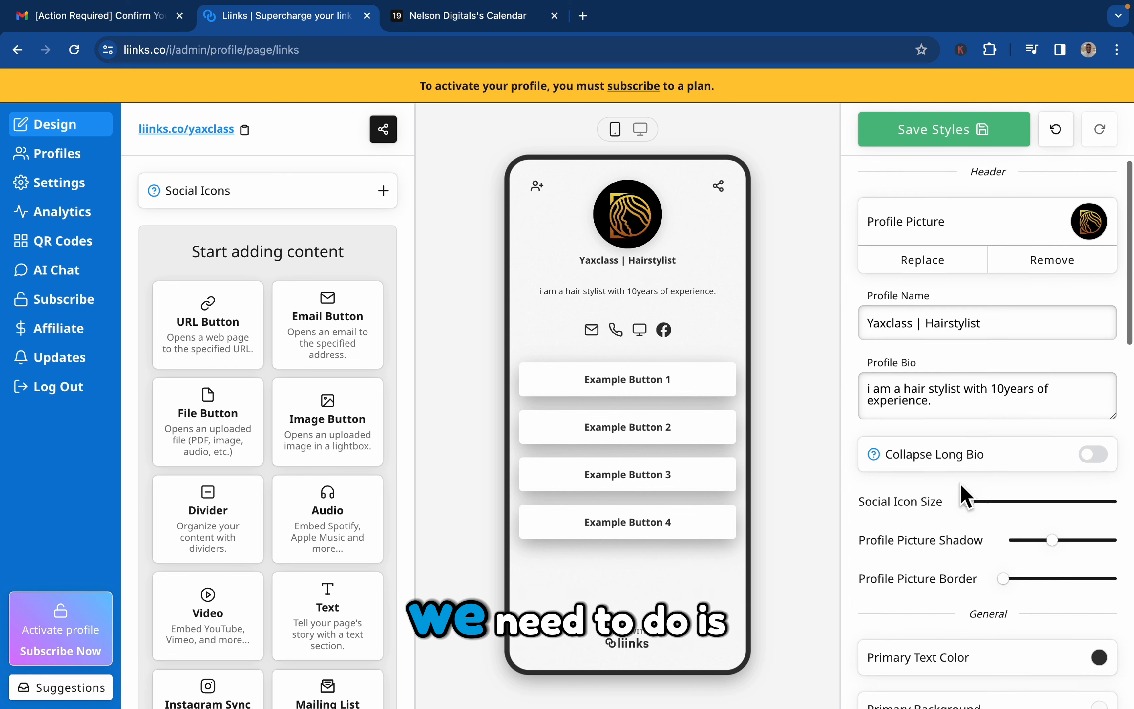
scroll(961, 484, "up", 5)
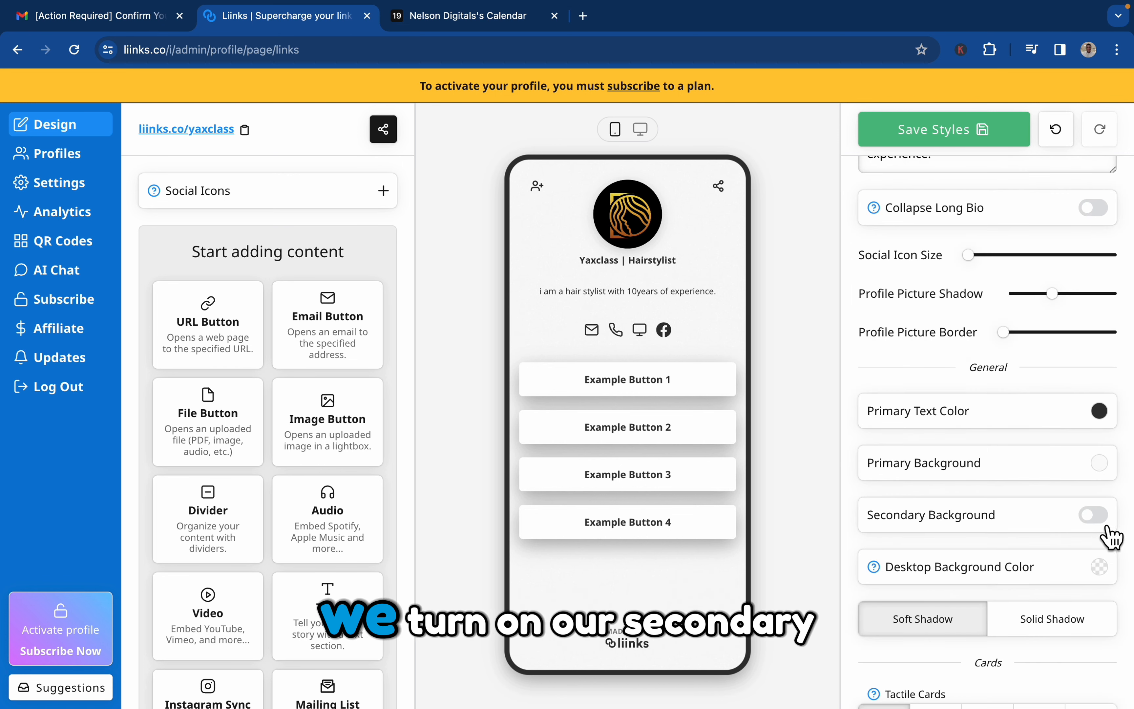
left_click(1097, 516)
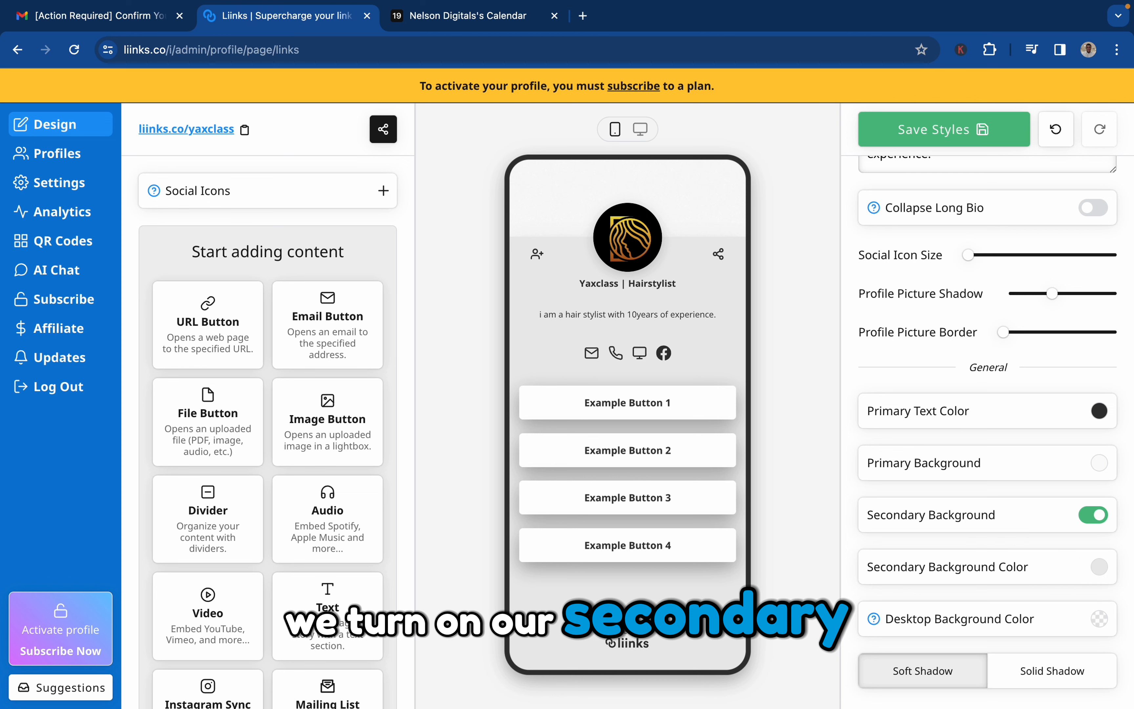
left_click(1028, 574)
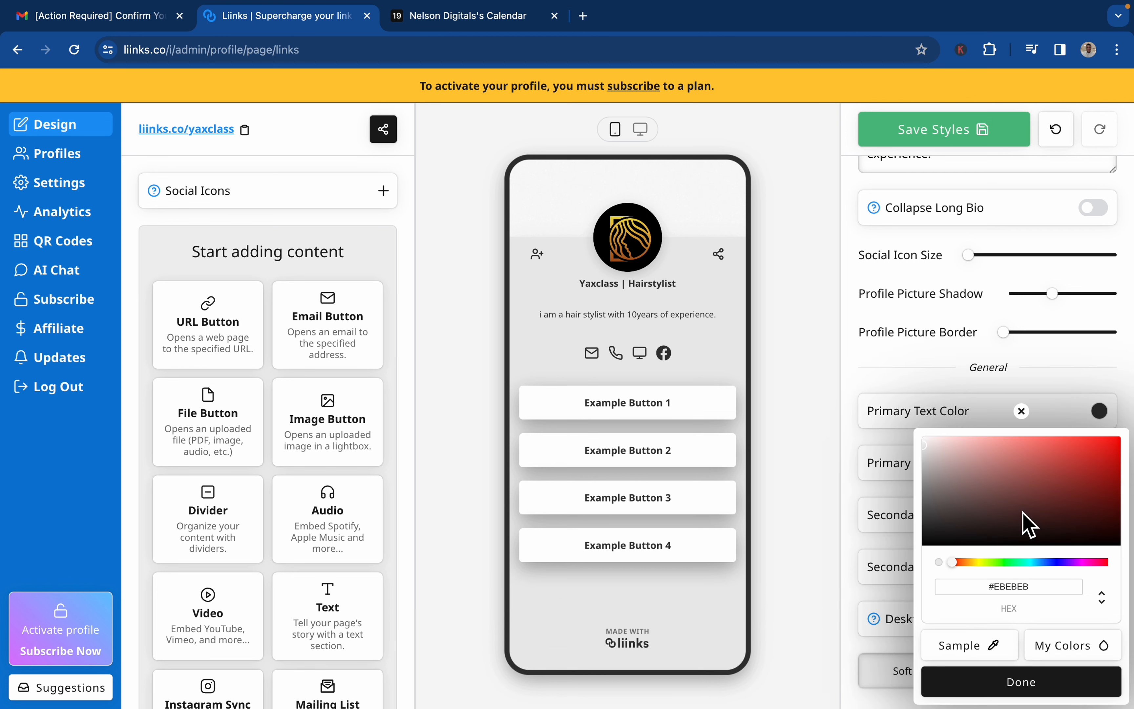
left_click_drag(952, 562, 973, 592)
left_click(1064, 479)
left_click(1022, 683)
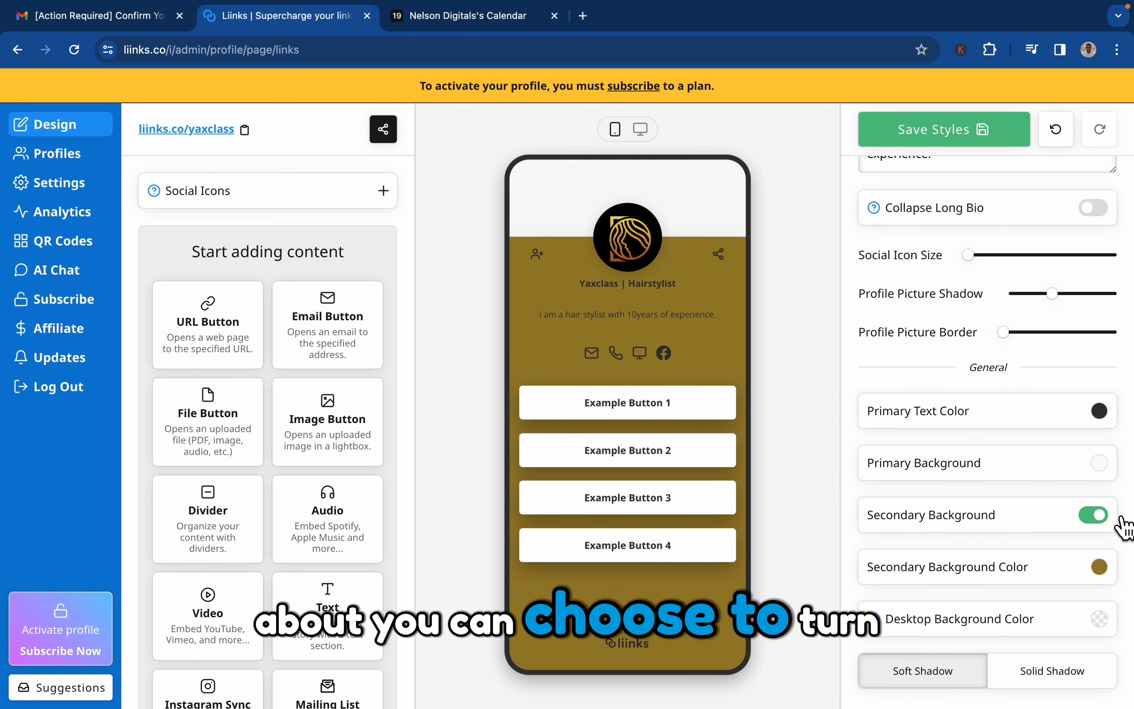
Switch the golden-brown secondary background off and back on to compare the two looks.
left_click(1106, 518)
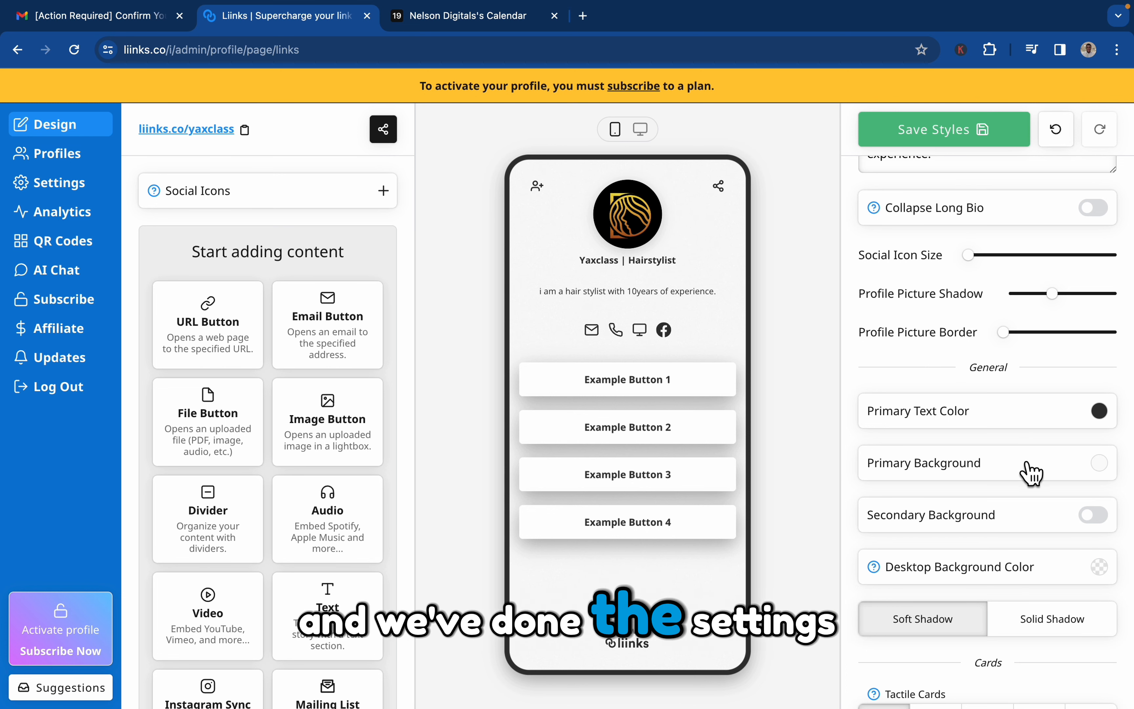
left_click(1094, 515)
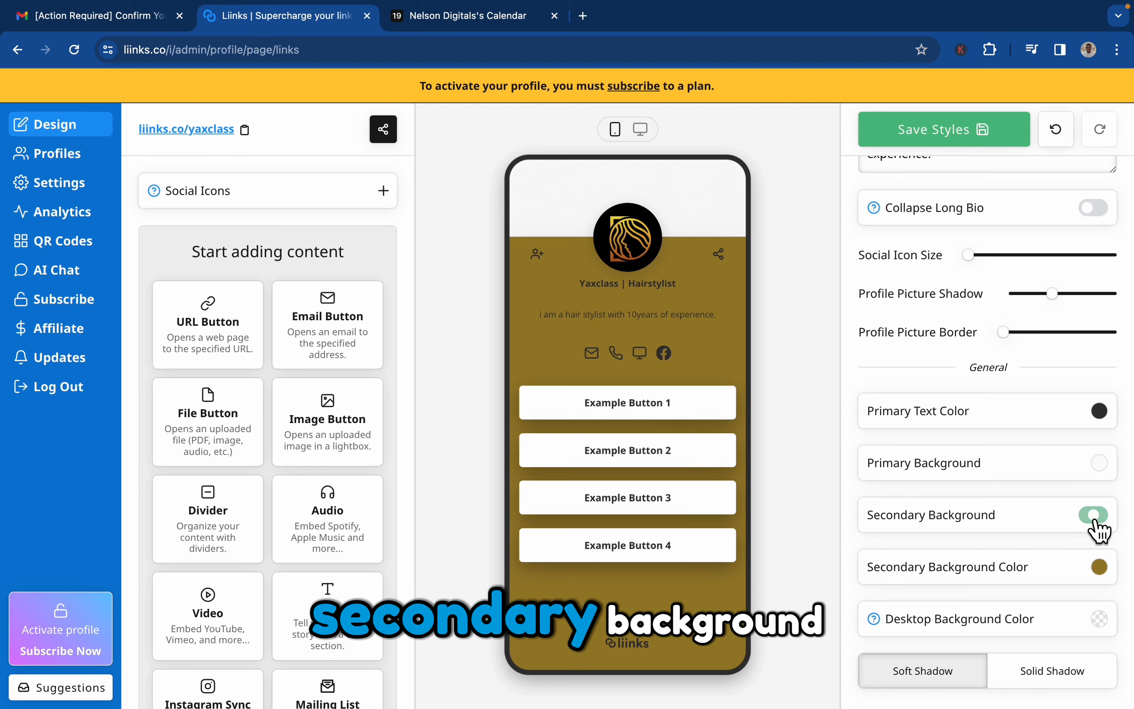
Change the secondary background color from the color picker to a dark blue.
left_click(1099, 568)
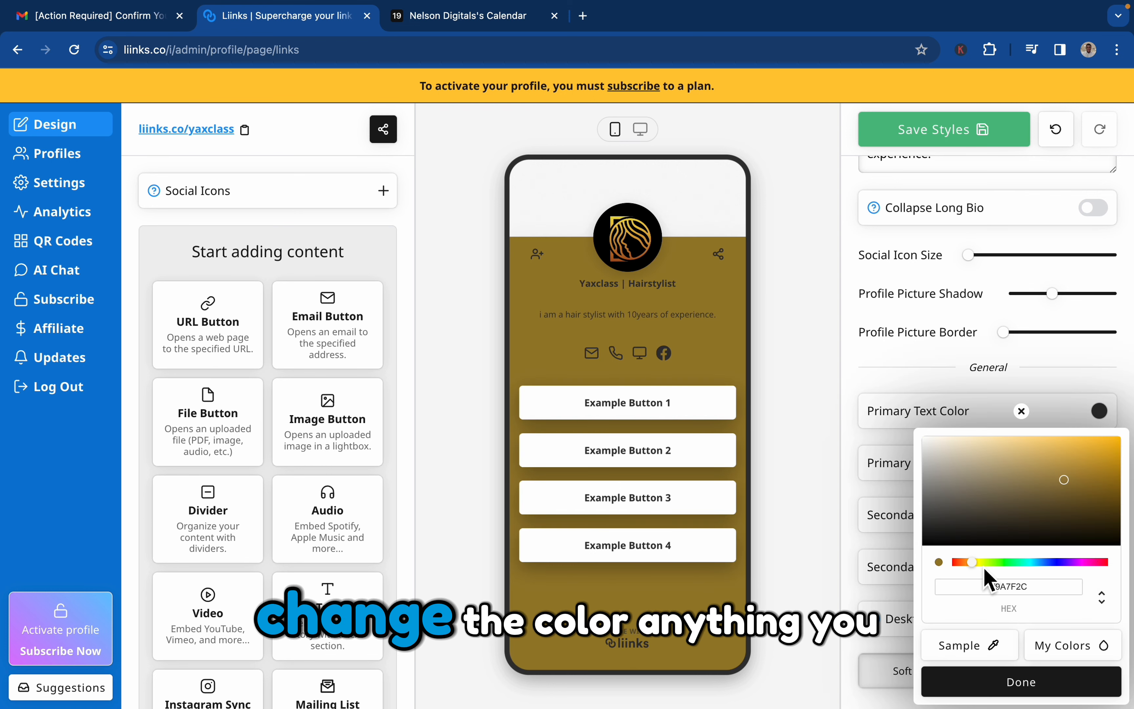
left_click_drag(985, 569, 1050, 581)
left_click(1021, 683)
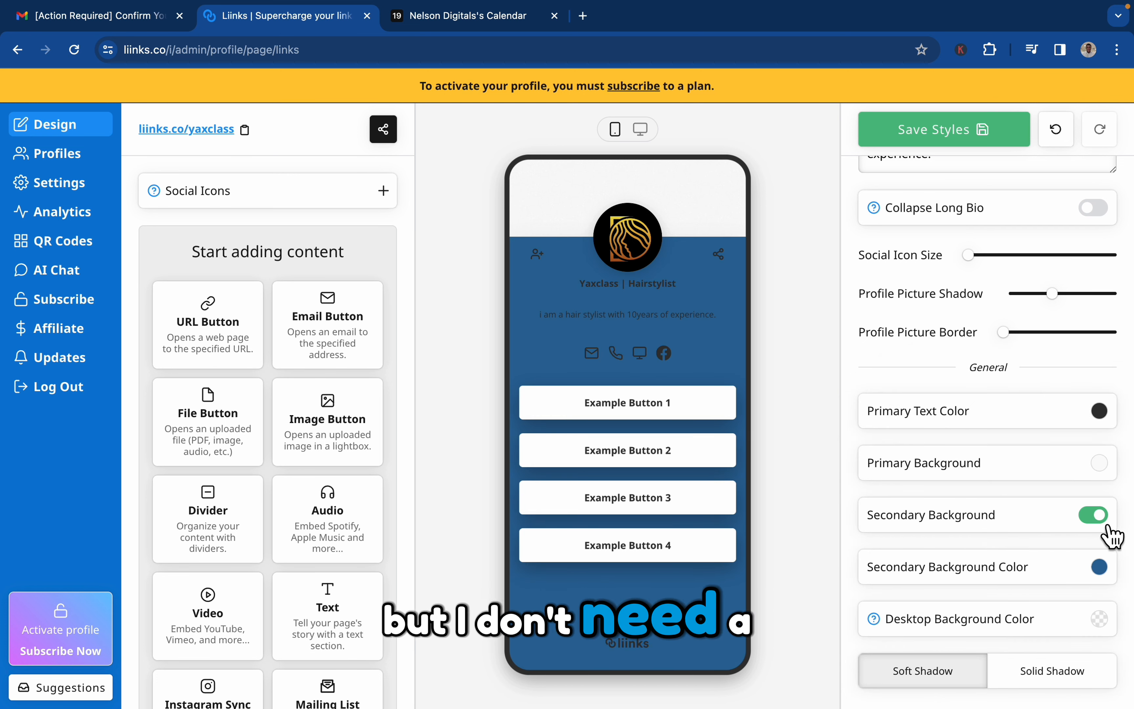
Try the Solid option for the desktop background color and return it to None.
scroll(1112, 535, "down", 2)
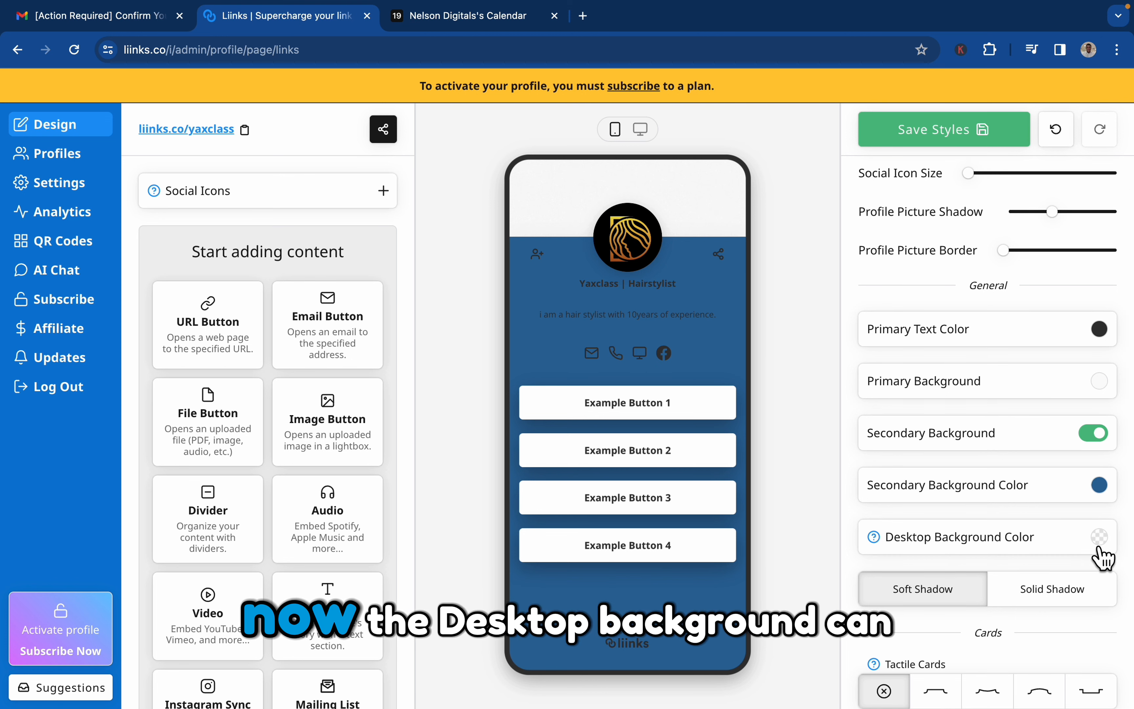
left_click(1099, 538)
left_click(1085, 472)
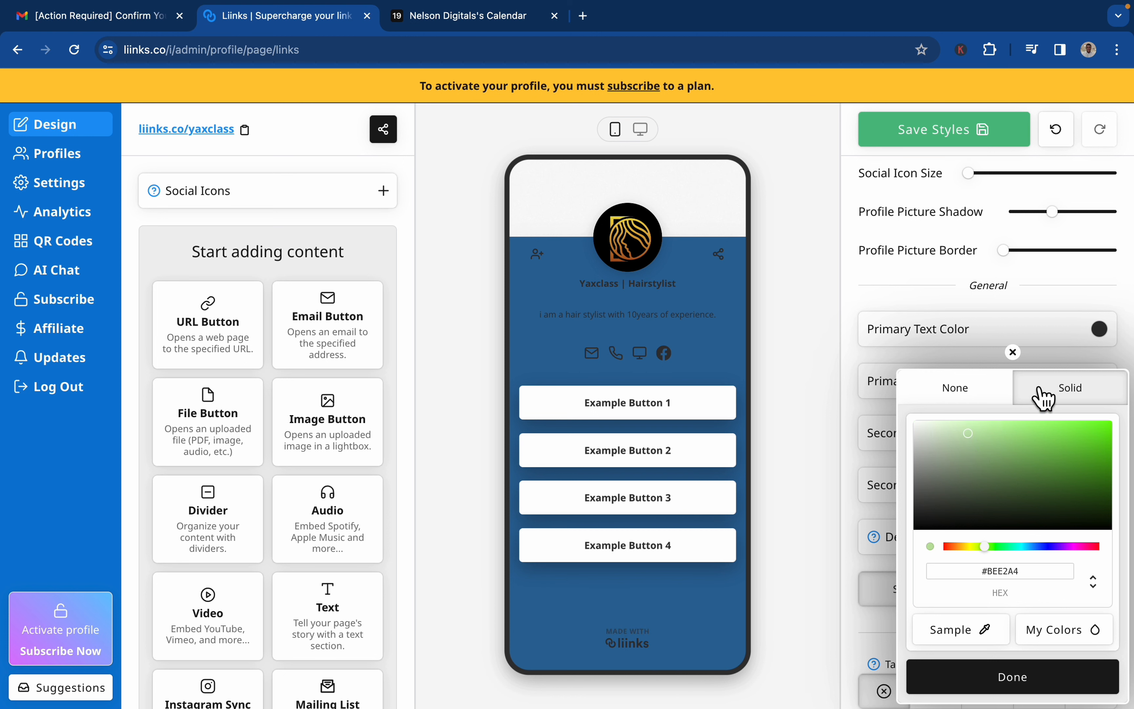
left_click(994, 391)
left_click(1023, 426)
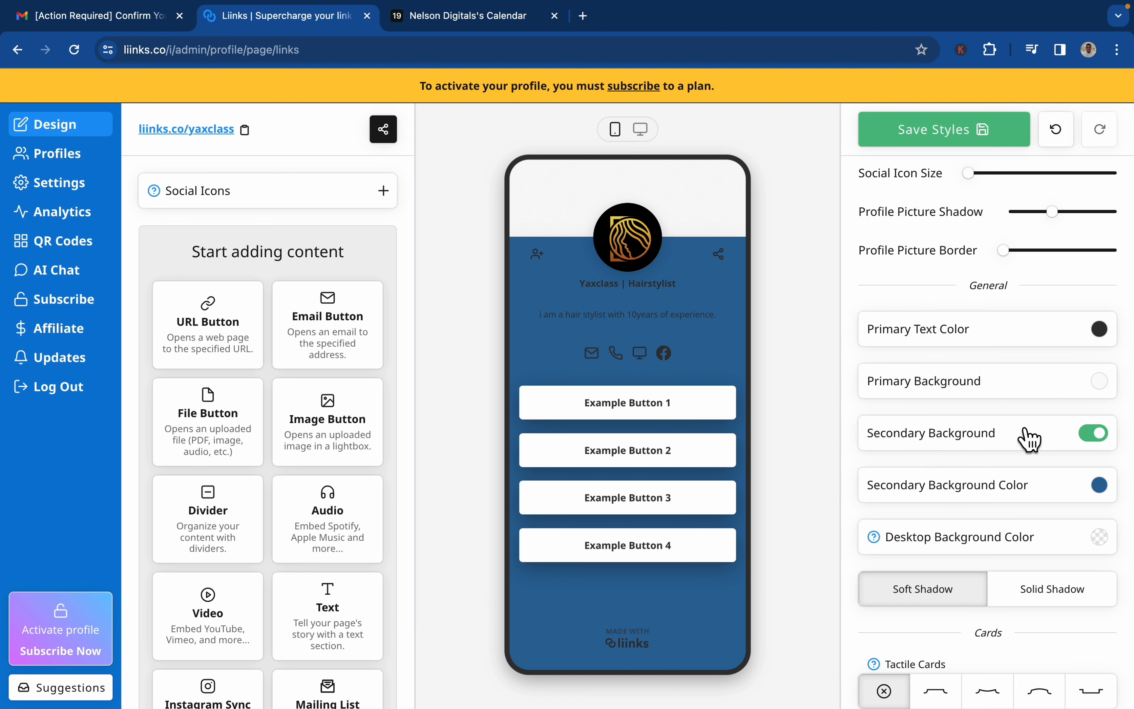
Turn off the secondary background, compare the tactile card styles and choose the domed one with the outward-curving profile.
left_click(1104, 448)
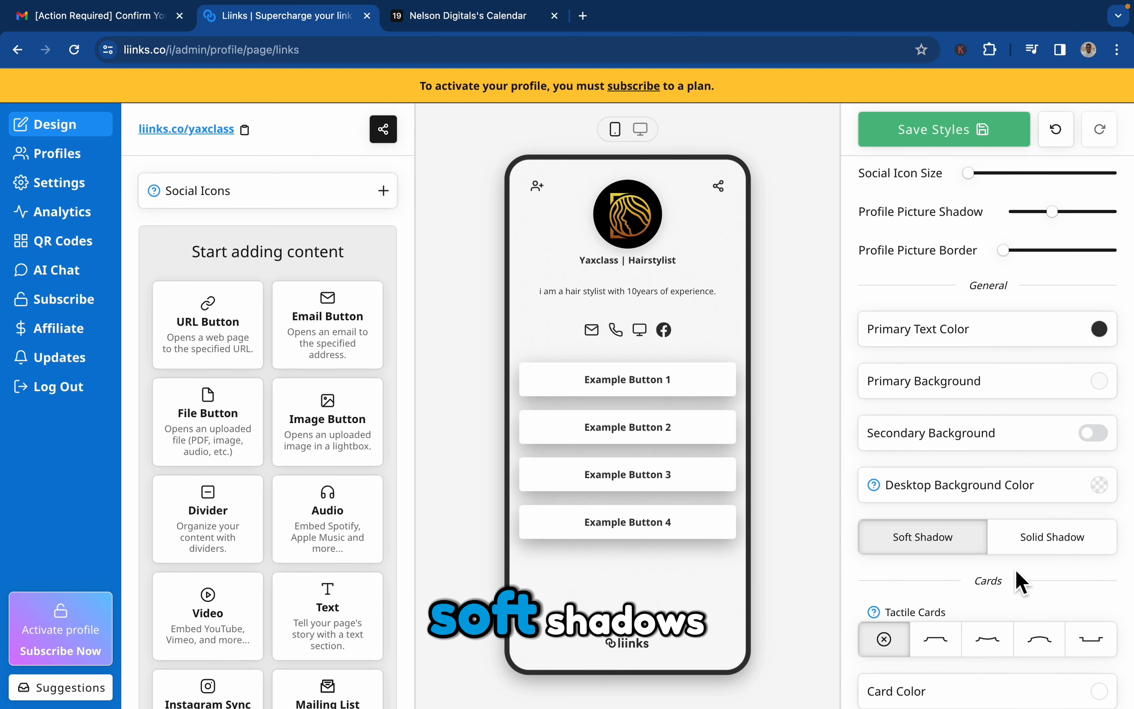
scroll(1016, 570, "down", 5)
left_click(954, 386)
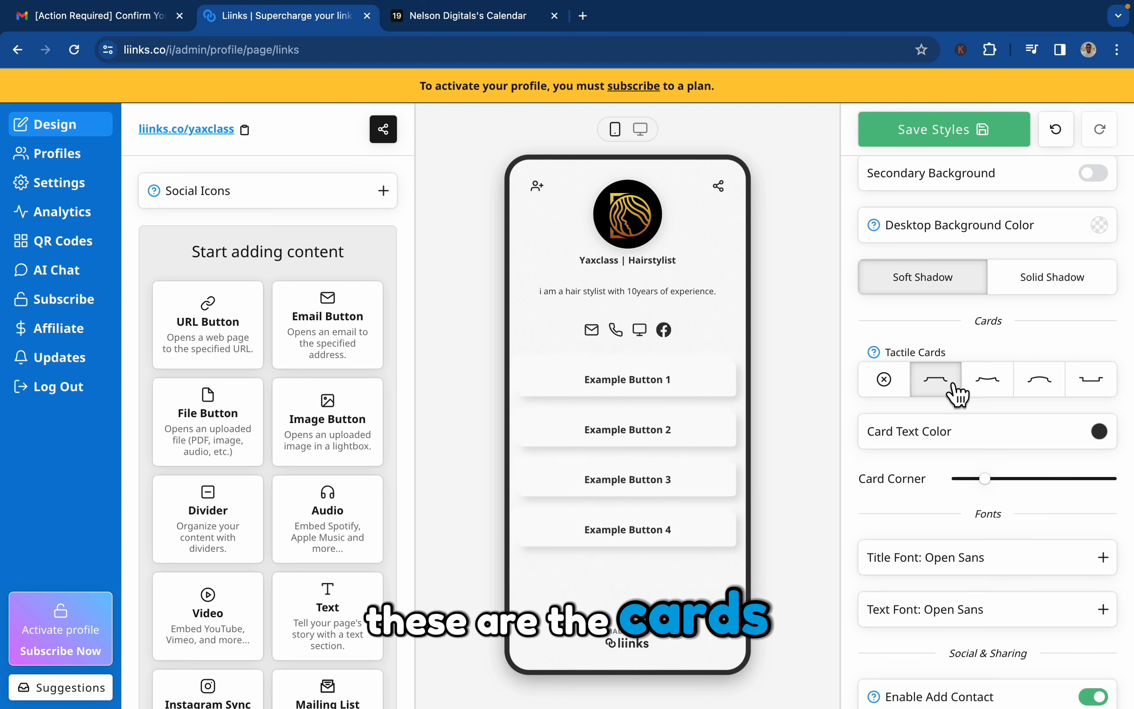
left_click(993, 394)
left_click(1043, 394)
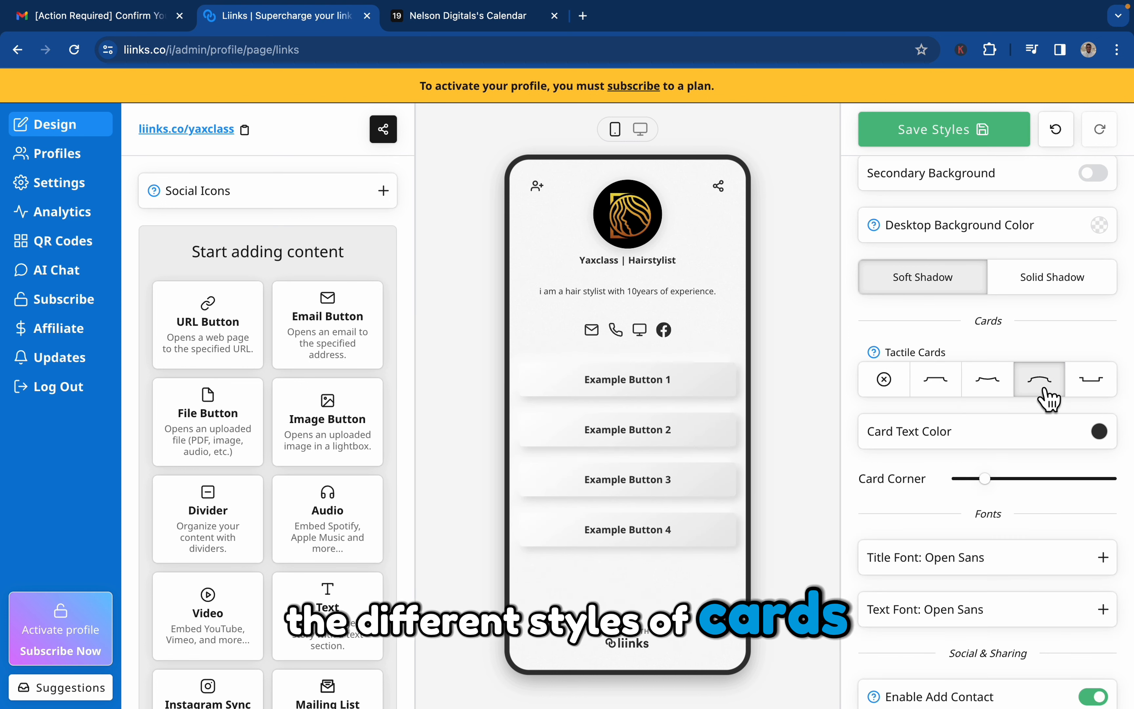
left_click(1100, 386)
left_click(1063, 383)
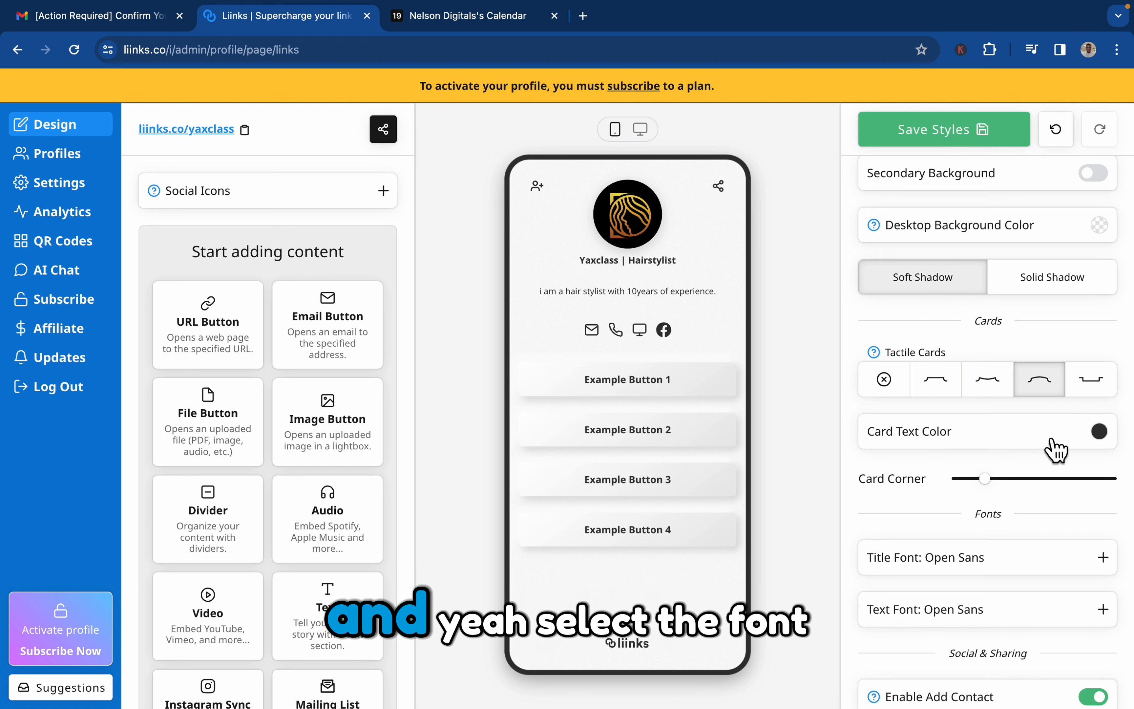
Enable the verified badge in the social and sharing settings.
scroll(1004, 540, "down", 3)
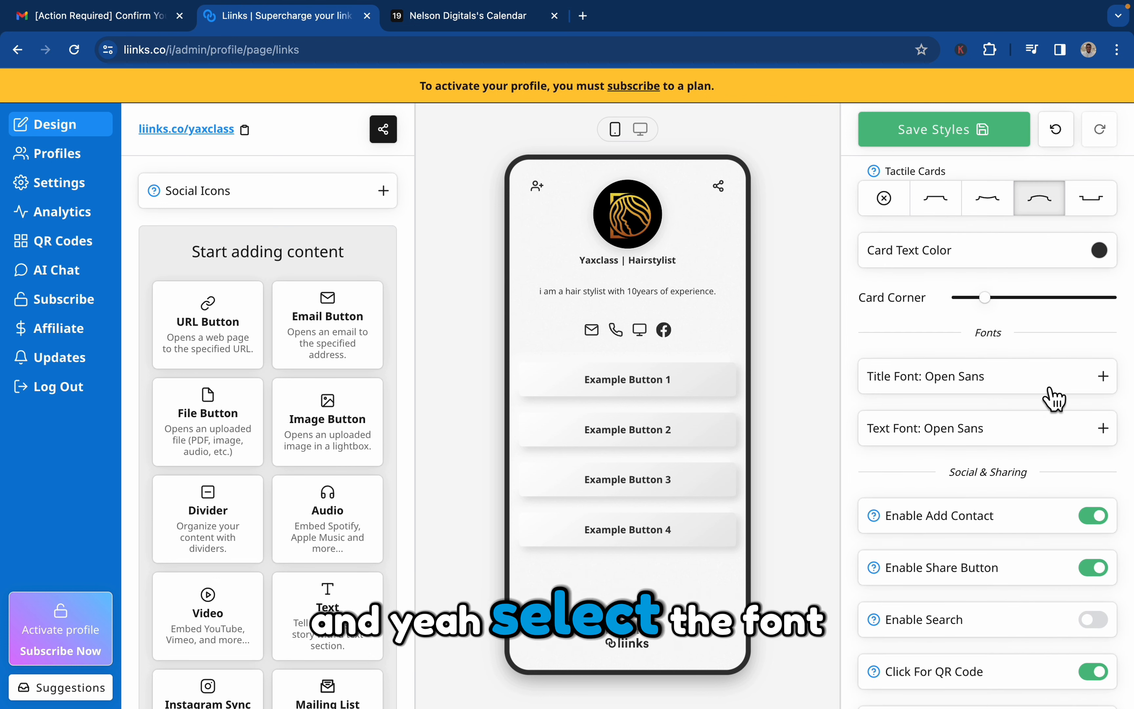
scroll(1057, 572, "down", 3)
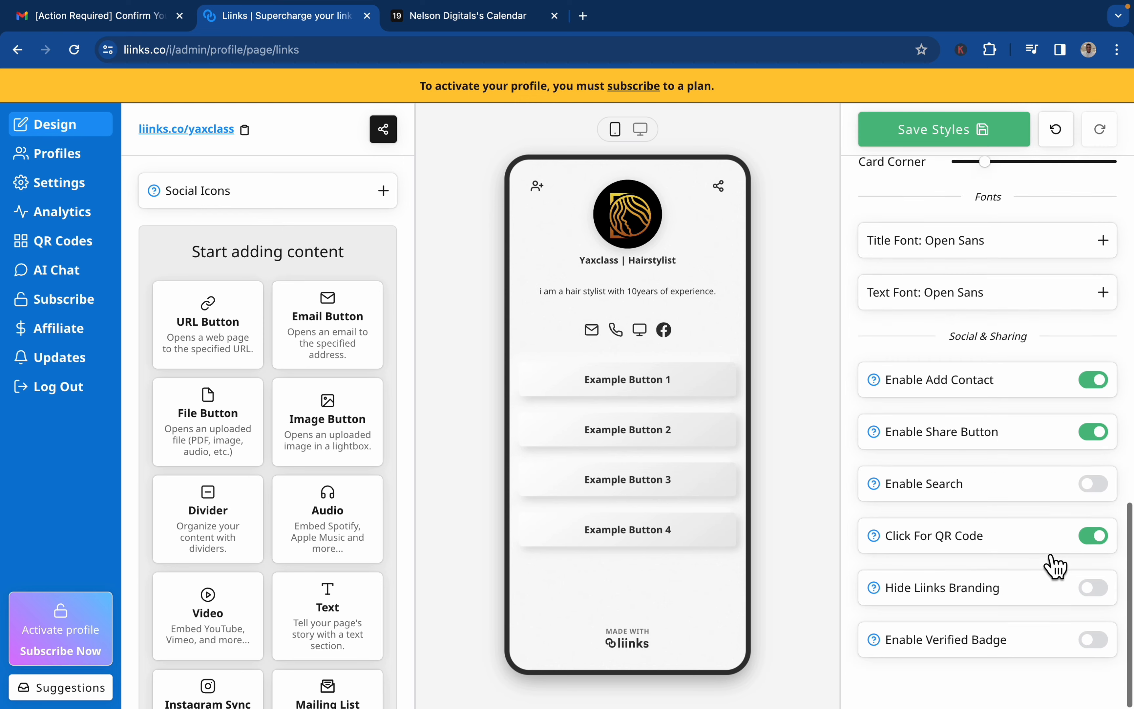
left_click(1095, 641)
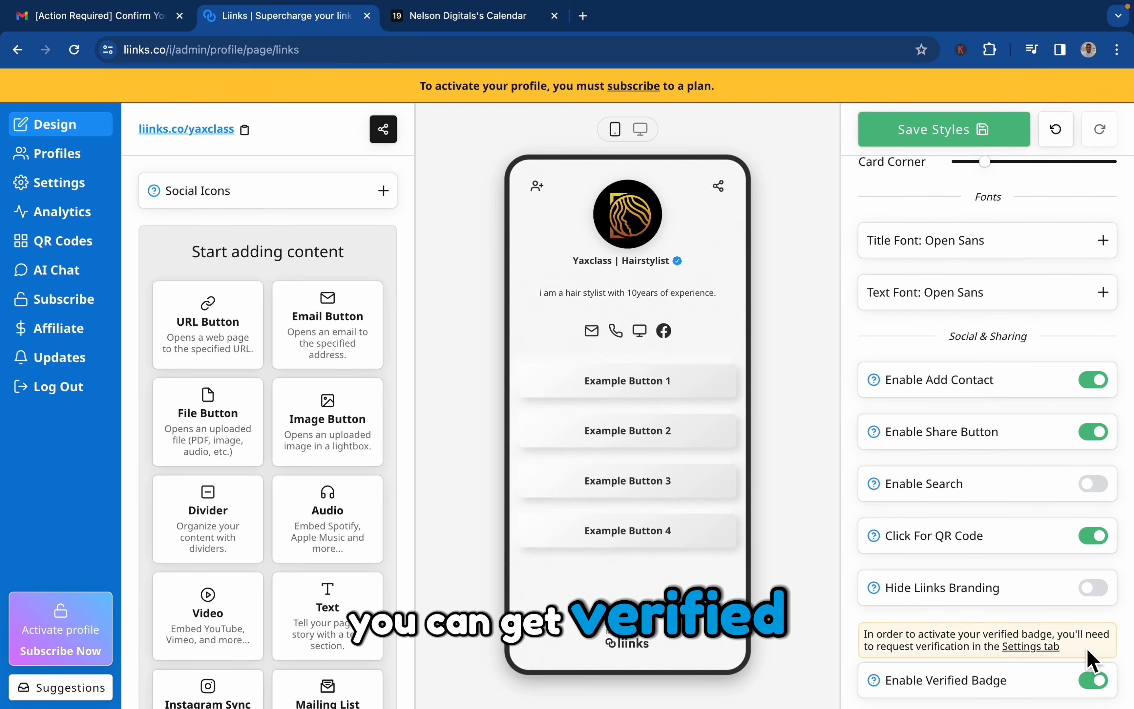
Turn on Hide Liinks Branding and save the page styles.
scroll(1090, 661, "down", 1)
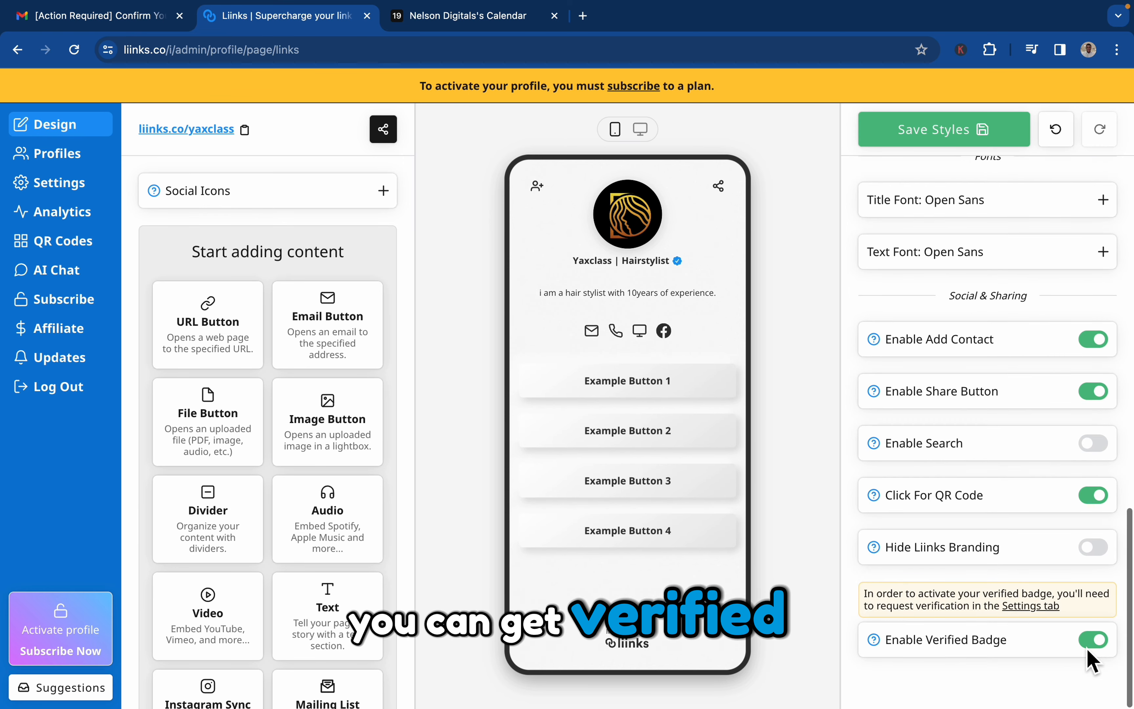
left_click(1096, 549)
left_click(1097, 548)
left_click(1097, 548)
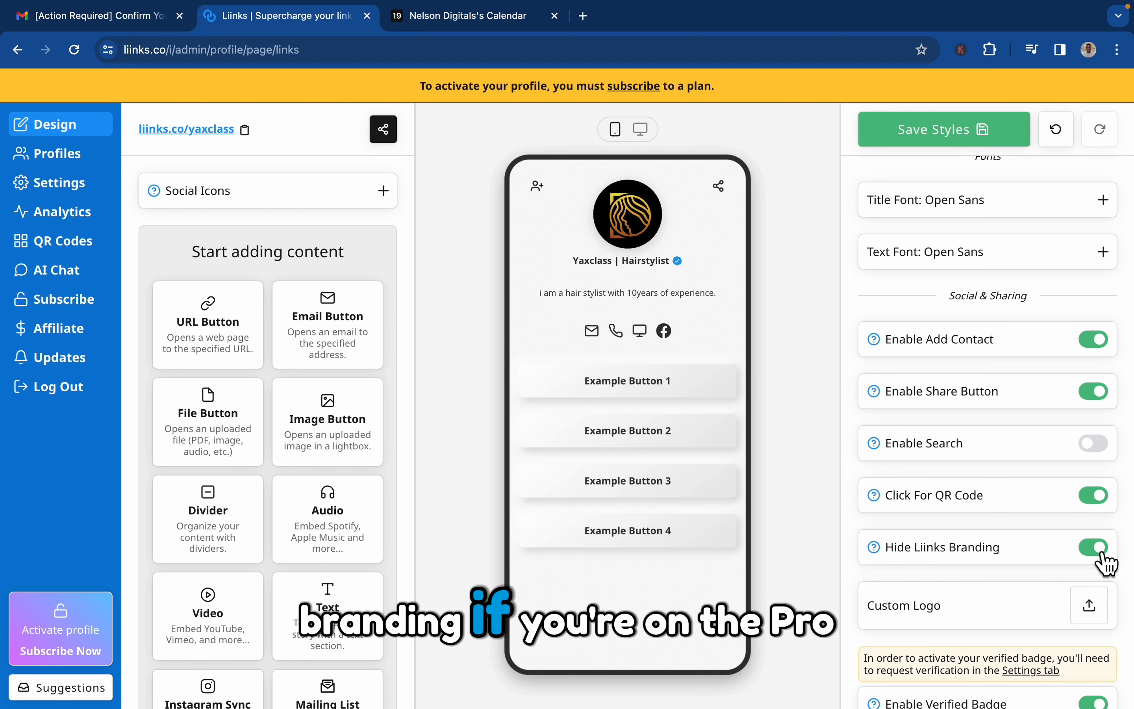
left_click(1097, 548)
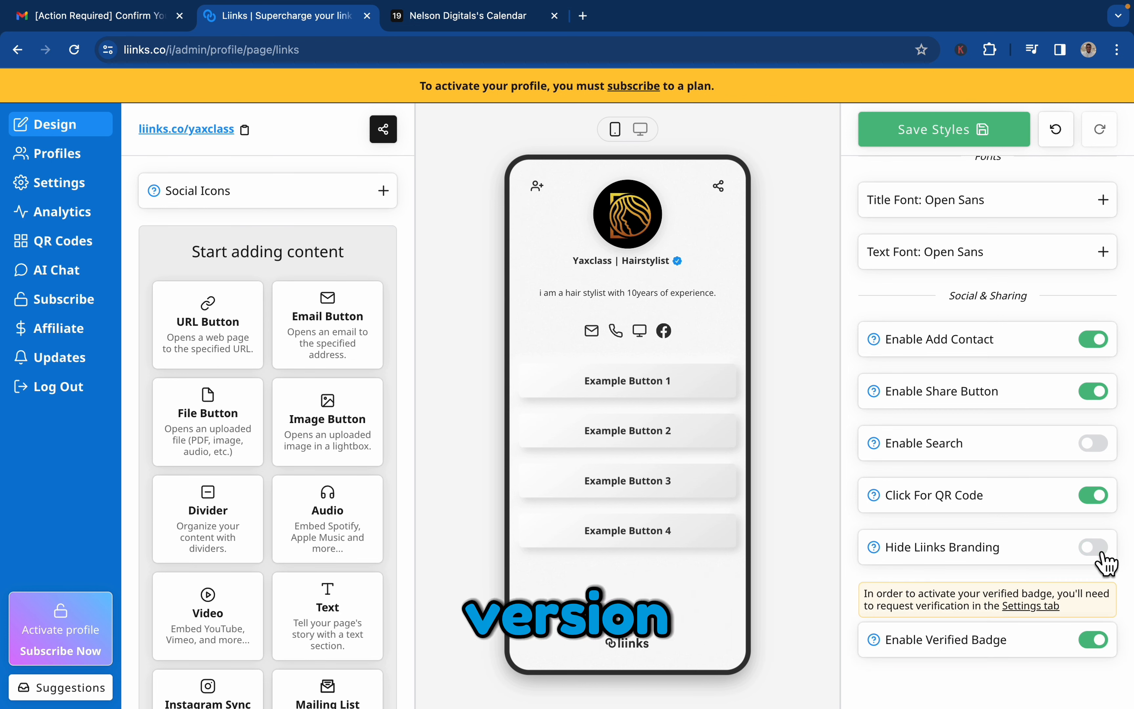
left_click(1099, 554)
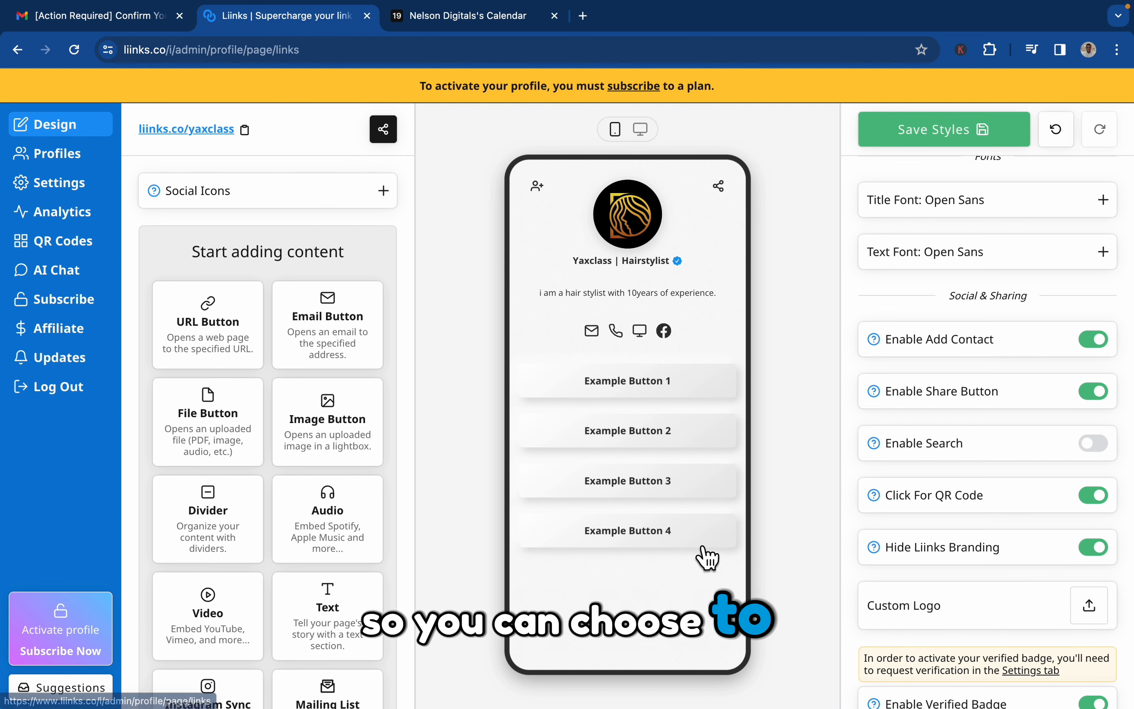
scroll(937, 399, "up", 3)
left_click(941, 151)
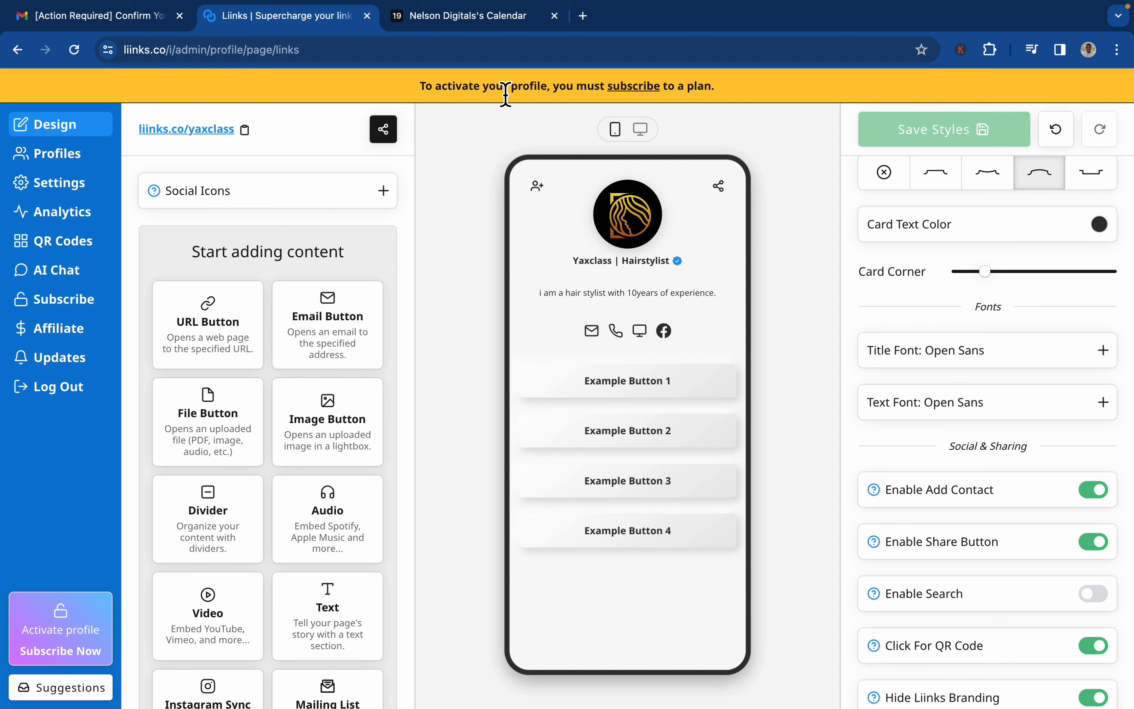
View the Premium plan subscription form and close it without subscribing.
left_click(645, 99)
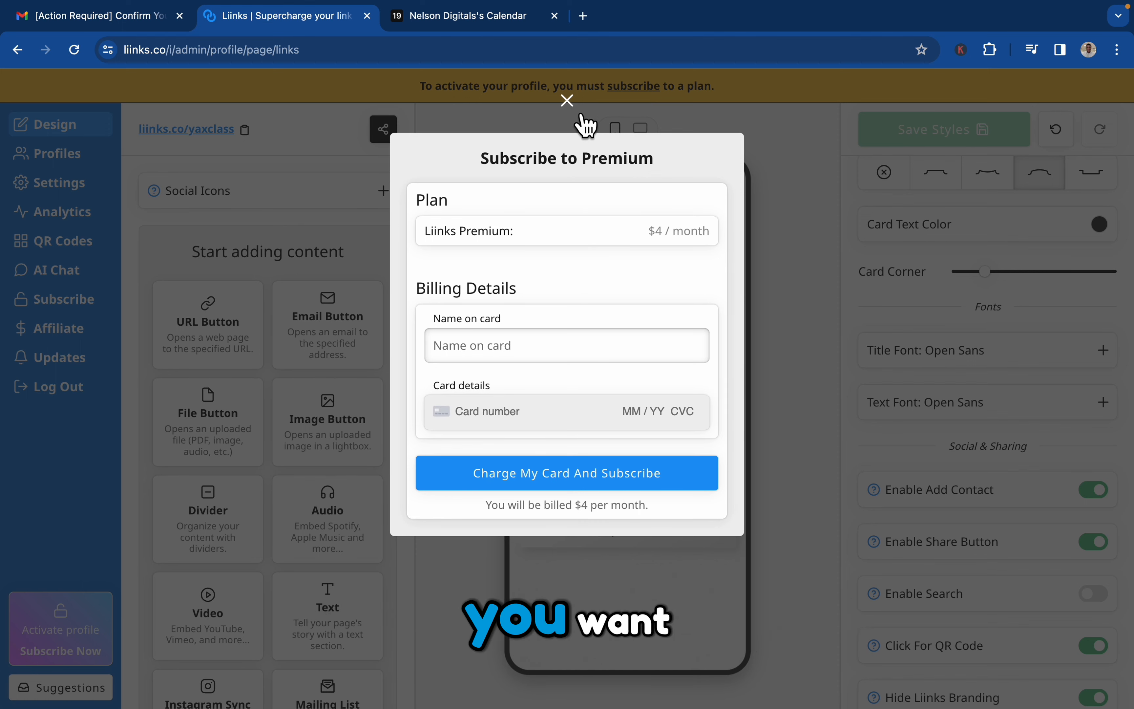
left_click(567, 101)
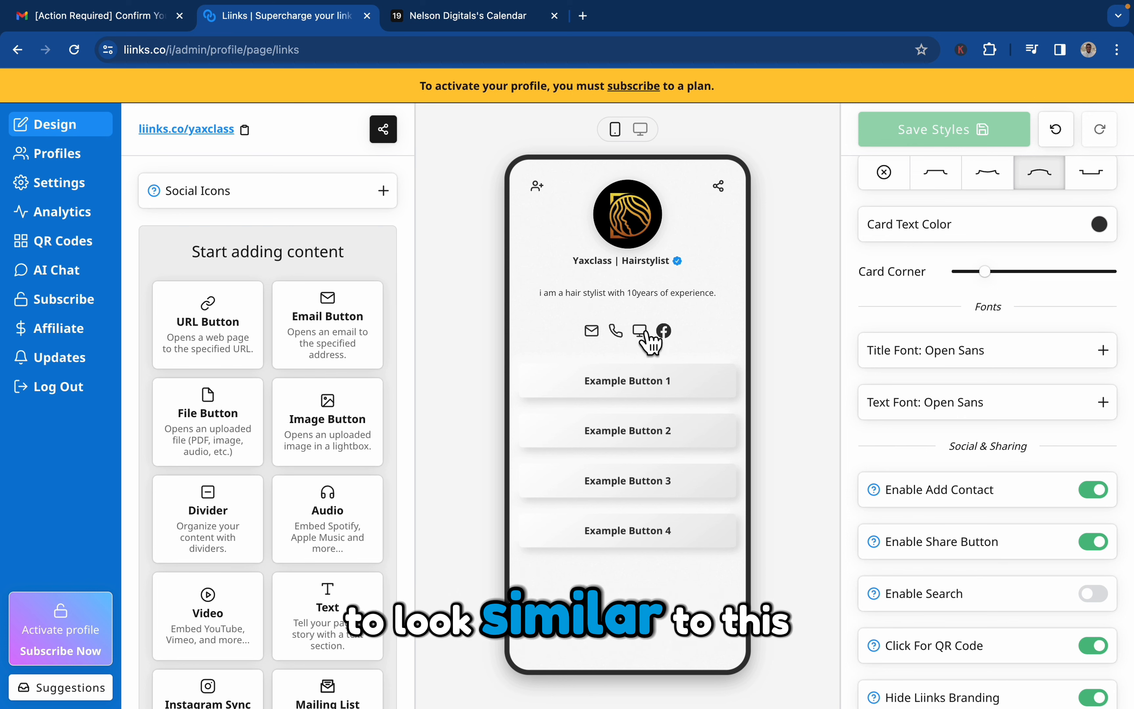
Open the website dreadit.au in a new browser tab.
left_click(584, 16)
type("drea")
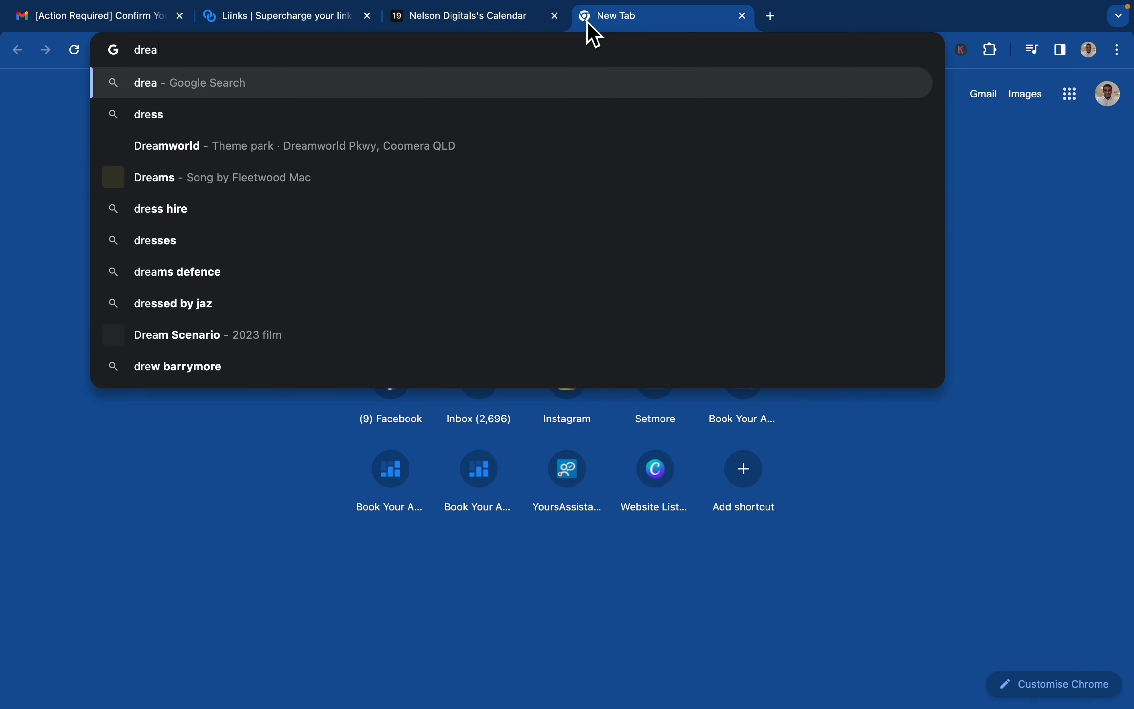
type("dit.au")
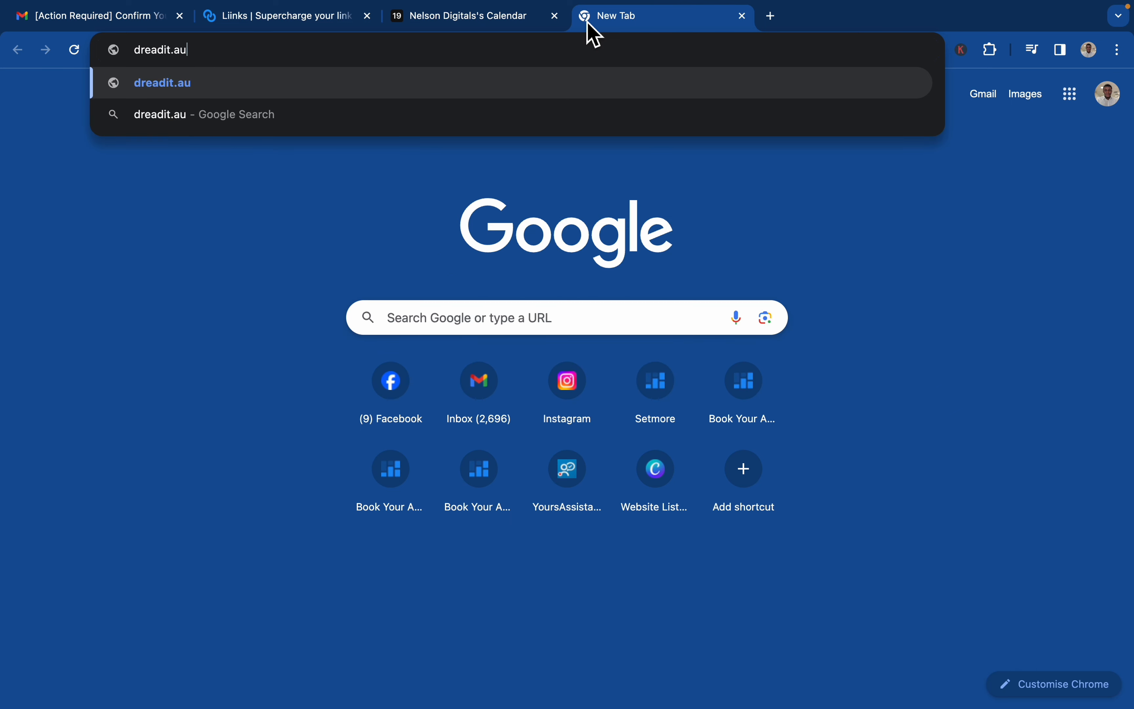
key("Return")
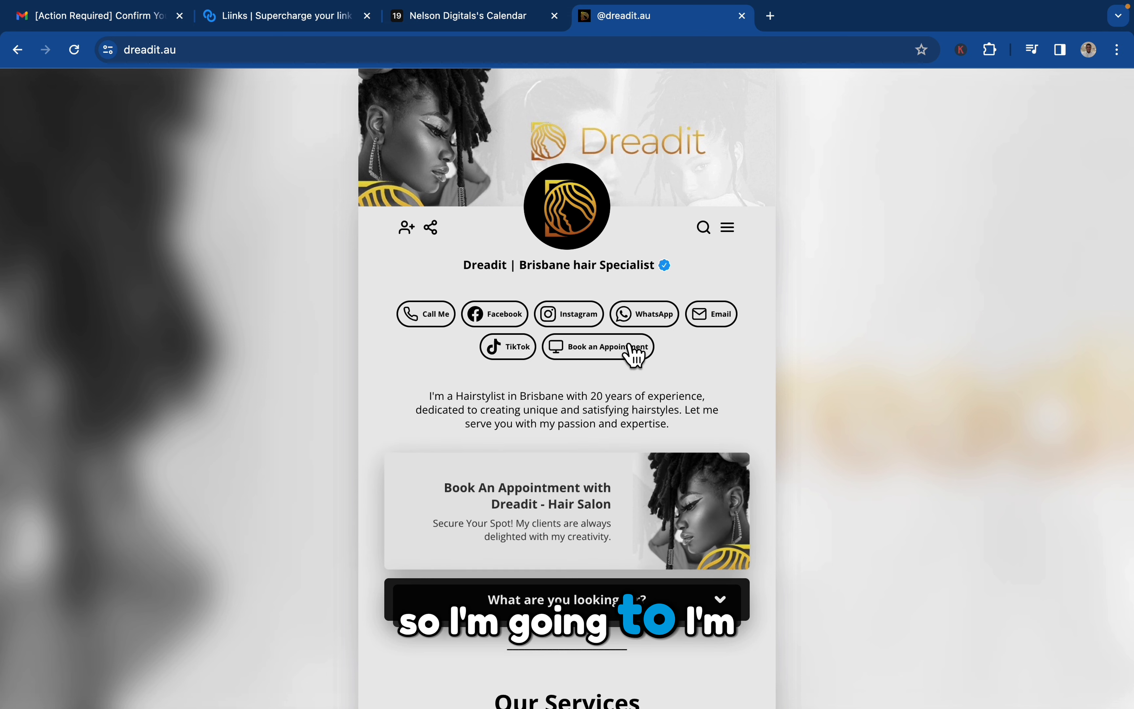
Examine the Dreadit page's layout as a design reference, including its service cards and the expanded View More Services section.
scroll(608, 431, "down", 3)
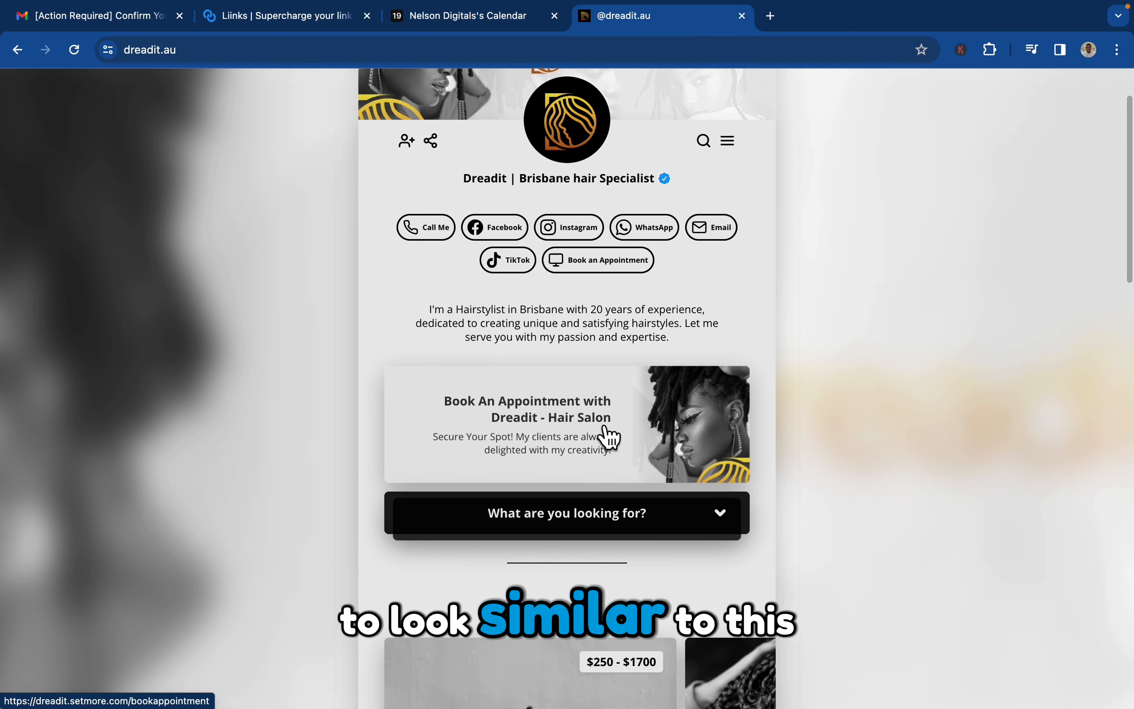
scroll(656, 429, "down", 6)
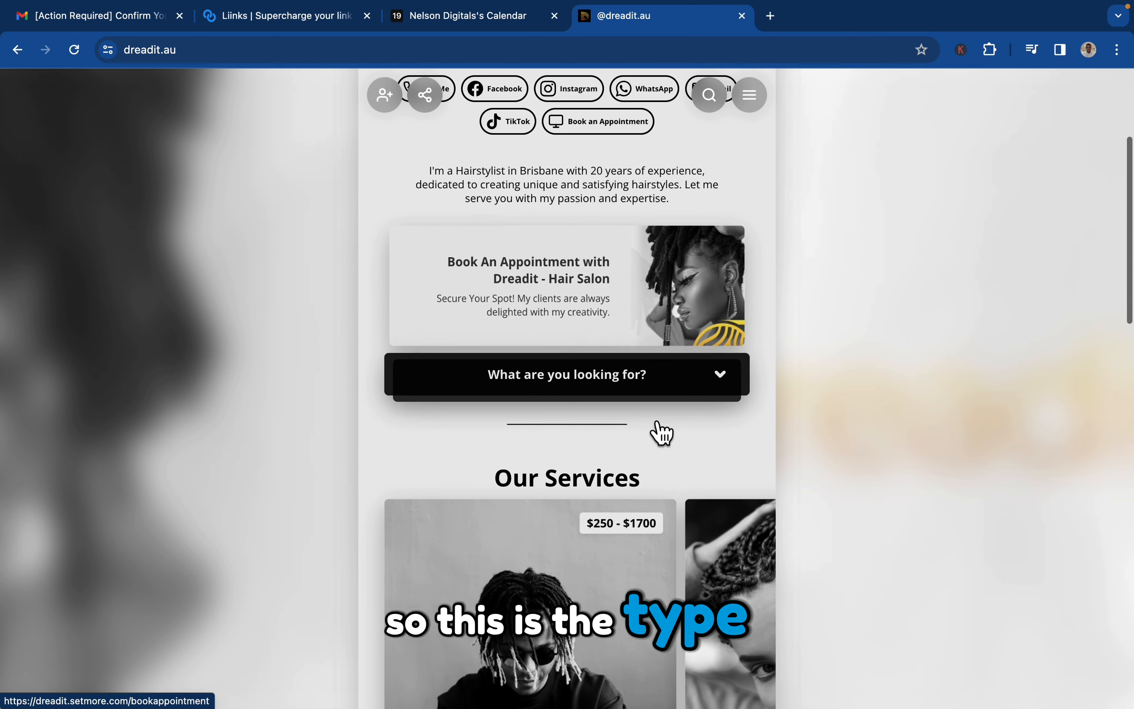
scroll(655, 427, "down", 9)
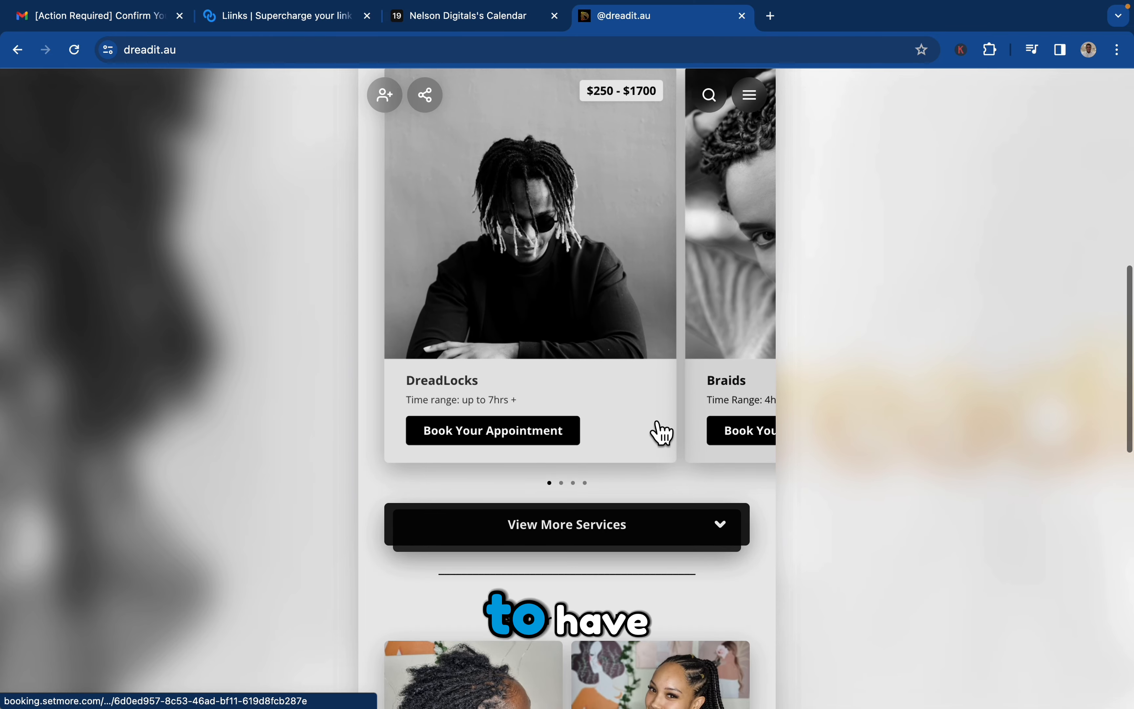
scroll(661, 431, "up", 18)
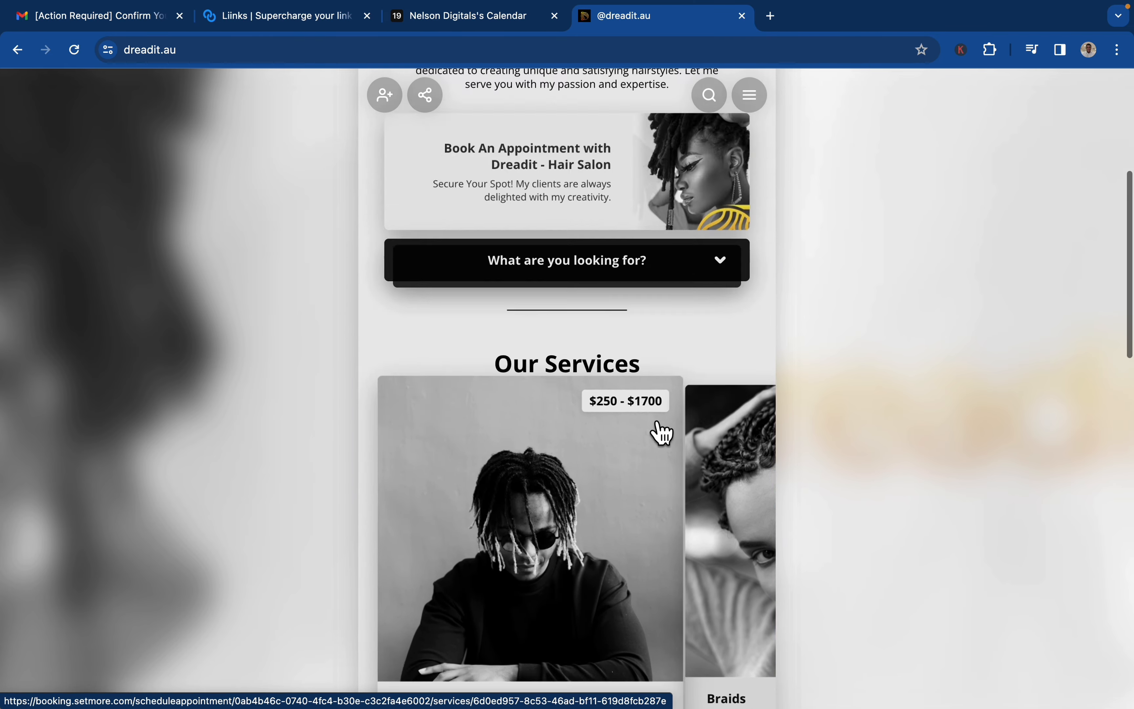
scroll(661, 431, "down", 19)
scroll(661, 431, "up", 5)
scroll(661, 431, "up", 14)
scroll(661, 432, "down", 17)
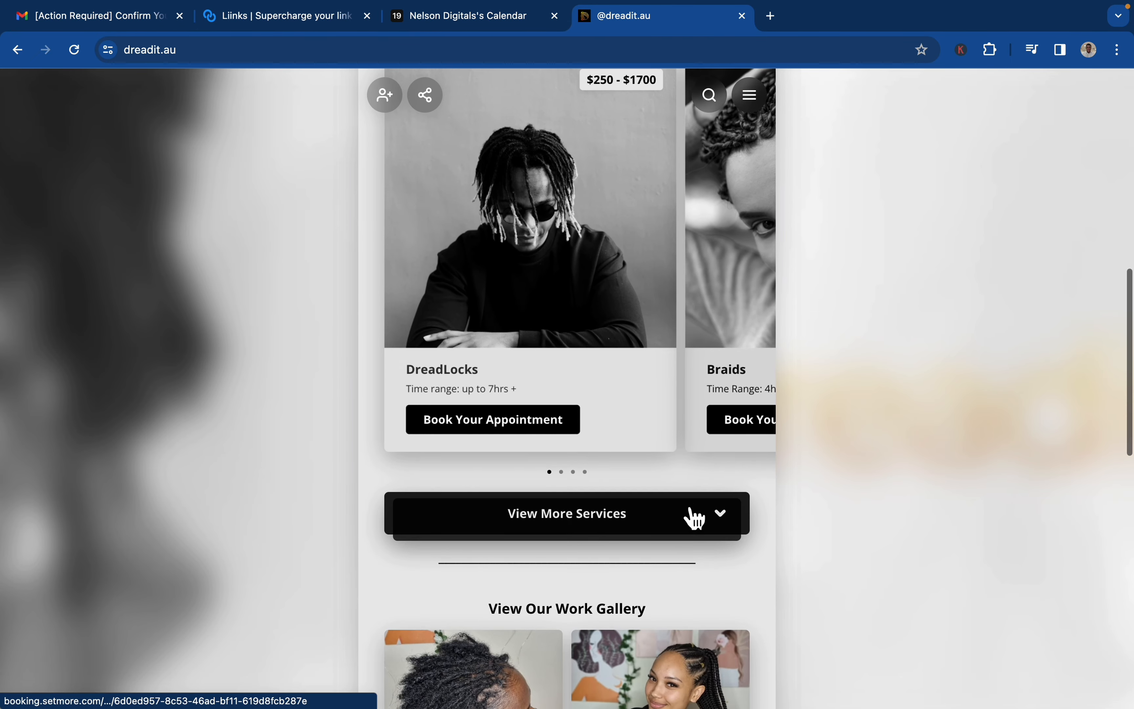
left_click(701, 522)
scroll(724, 434, "down", 10)
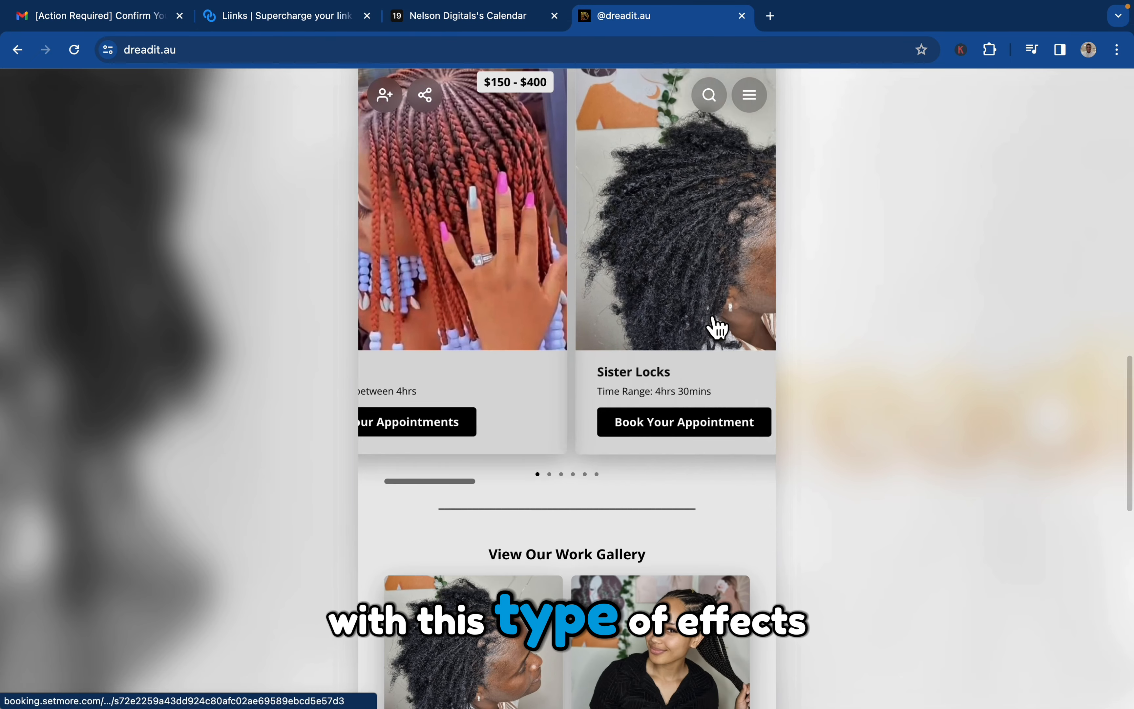
scroll(715, 327, "up", 10)
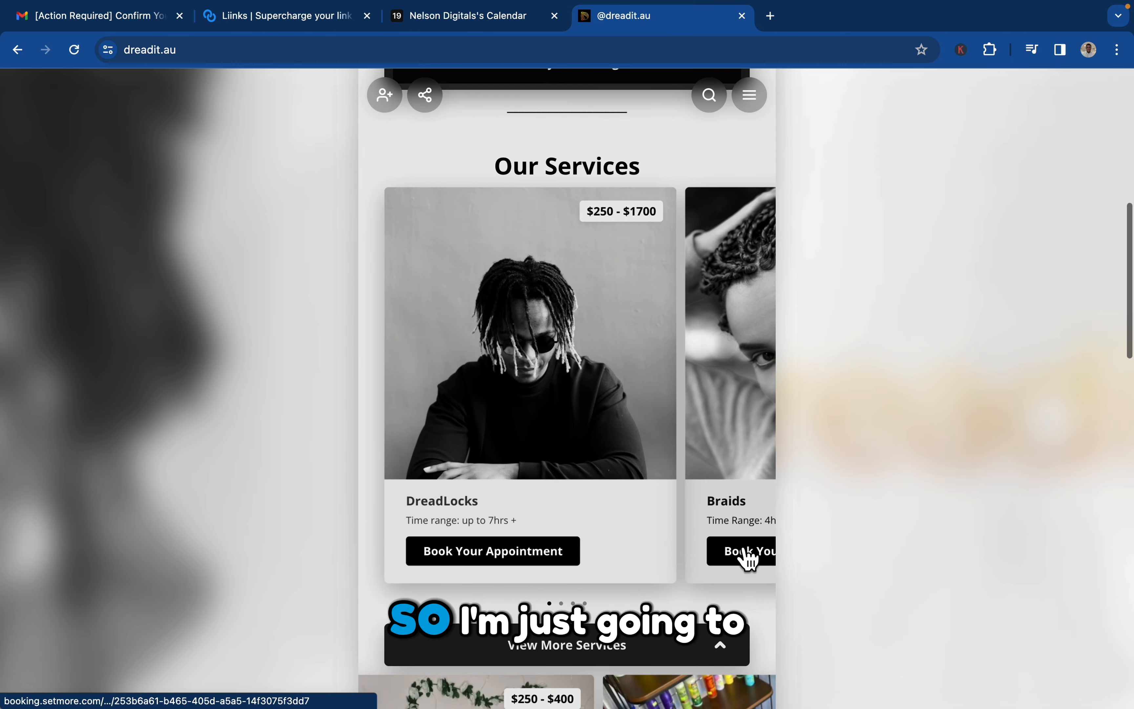
scroll(733, 663, "up", 7)
scroll(733, 664, "up", 5)
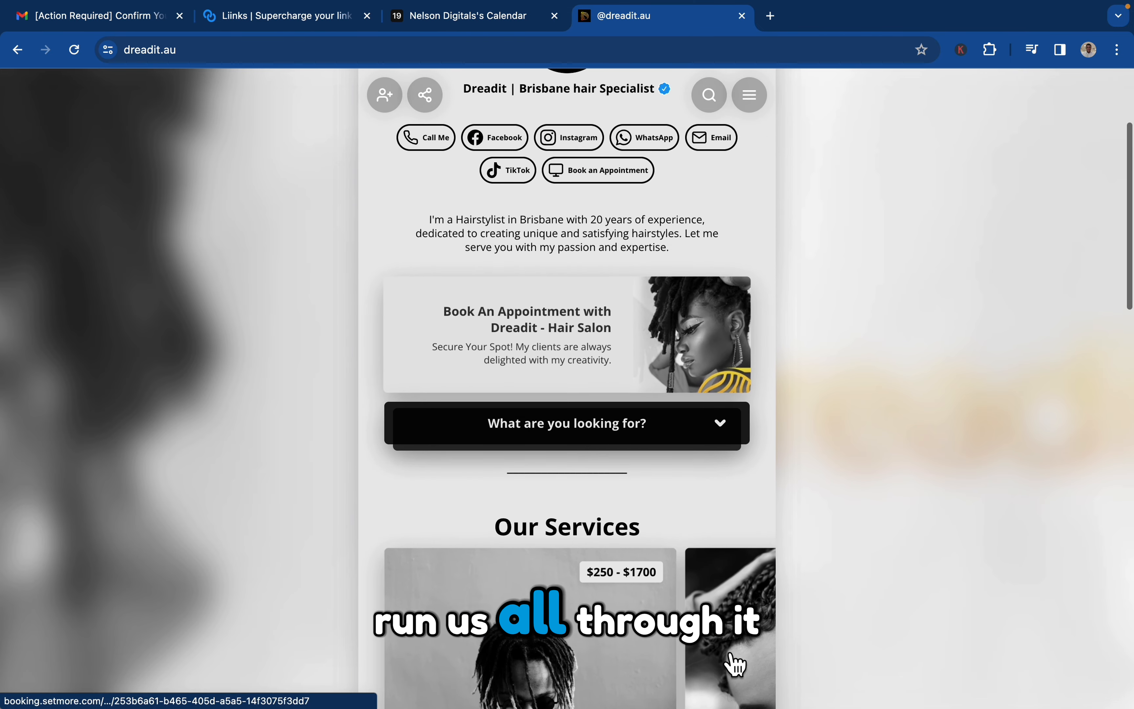
Switch back to Liinks and look through the profile settings down to the Connect Instagram section.
left_click(486, 31)
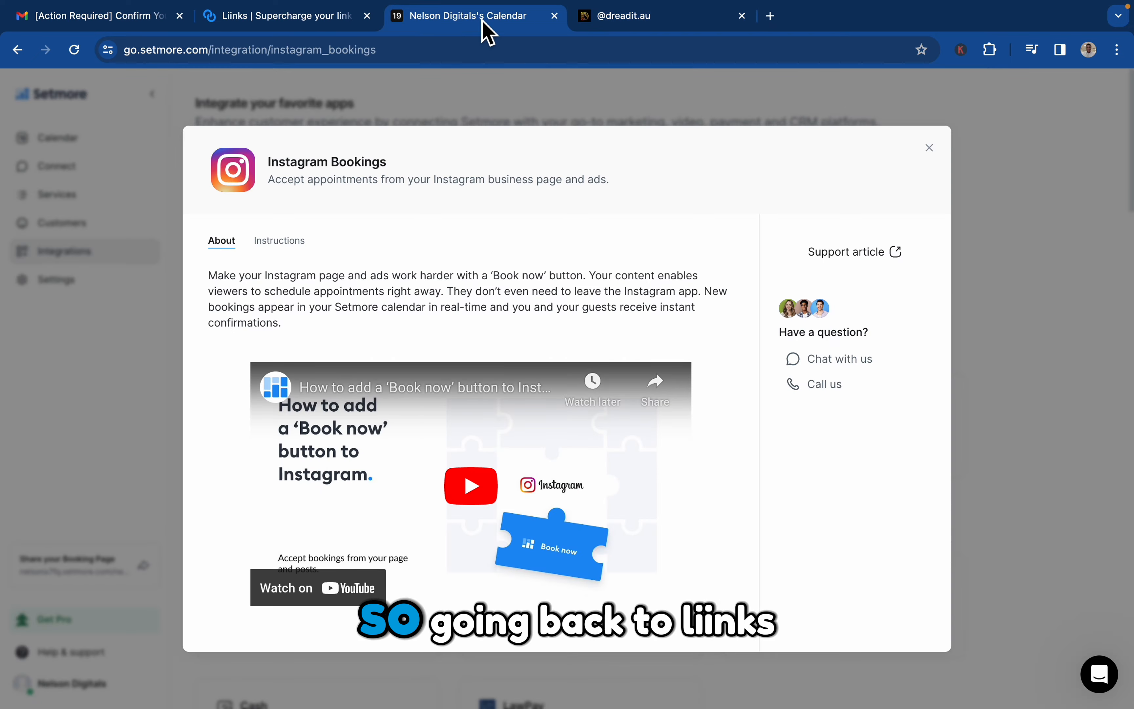
left_click(255, 13)
left_click(488, 86)
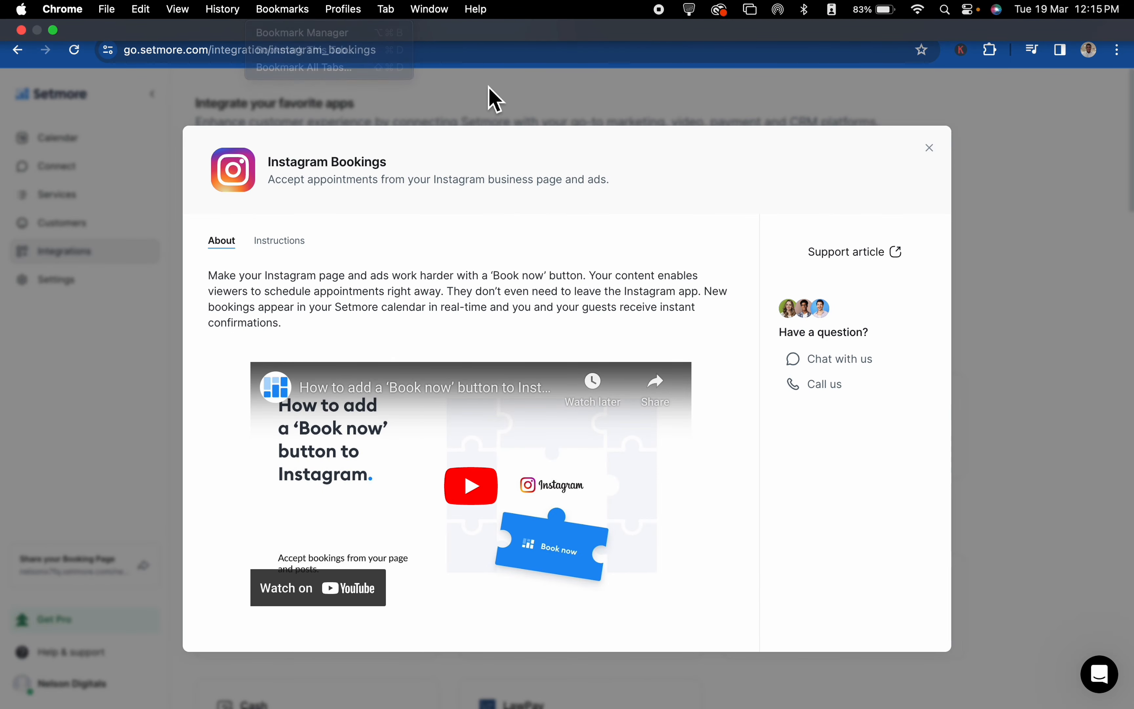
left_click(329, 16)
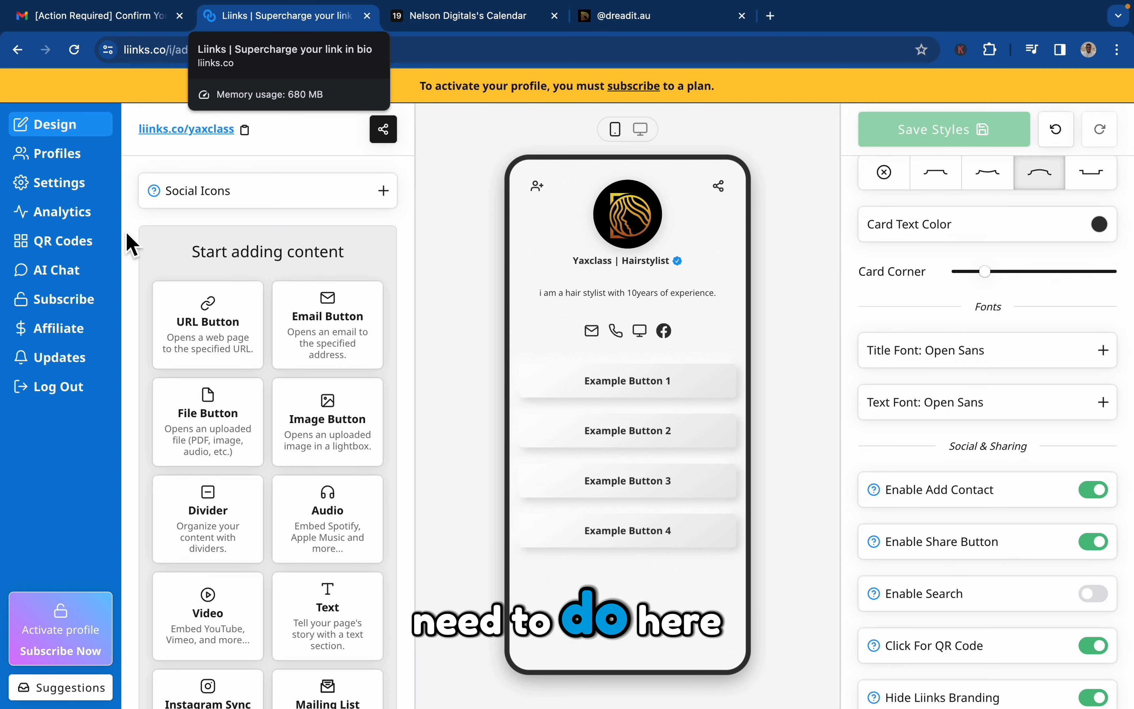
left_click(82, 190)
scroll(399, 461, "down", 10)
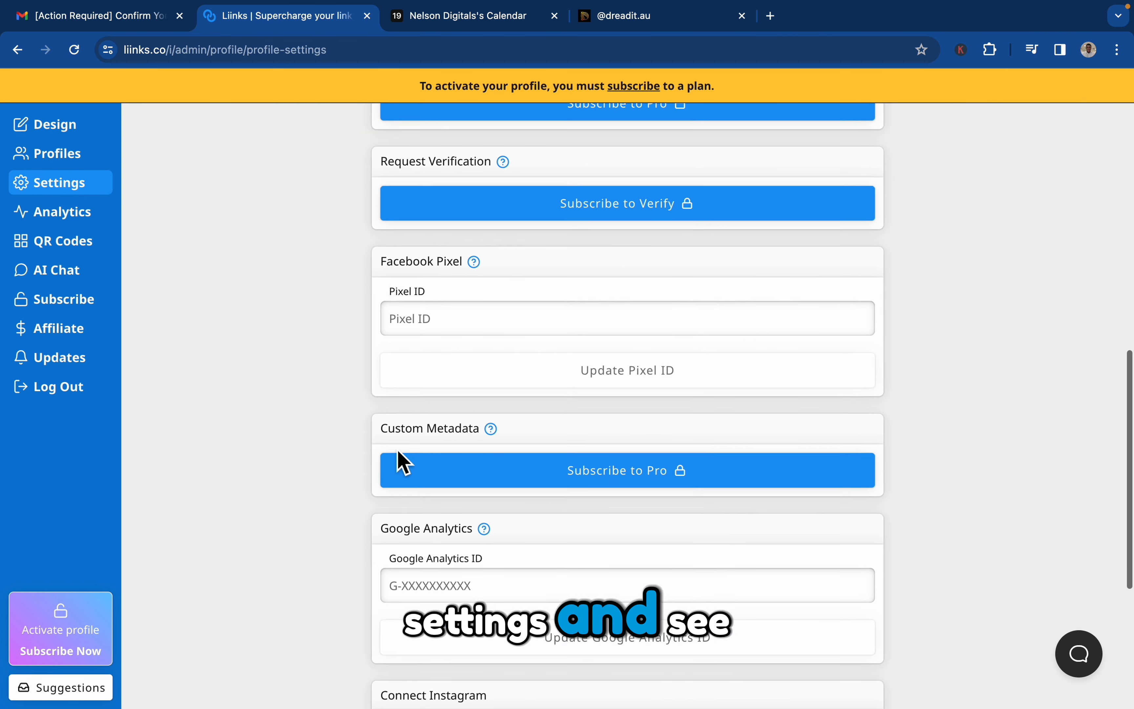
scroll(398, 461, "down", 6)
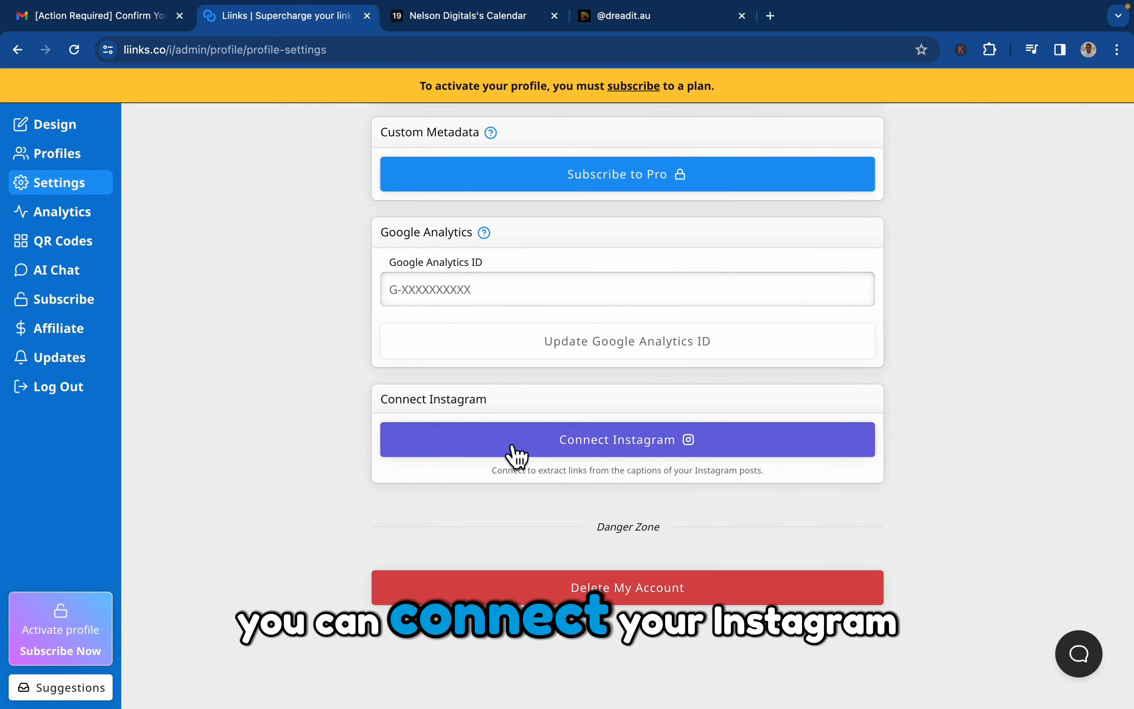
Look through the Google Analytics ID, Facebook Pixel ID and Mailchimp API key fields in the profile settings without filling them in.
left_click(497, 296)
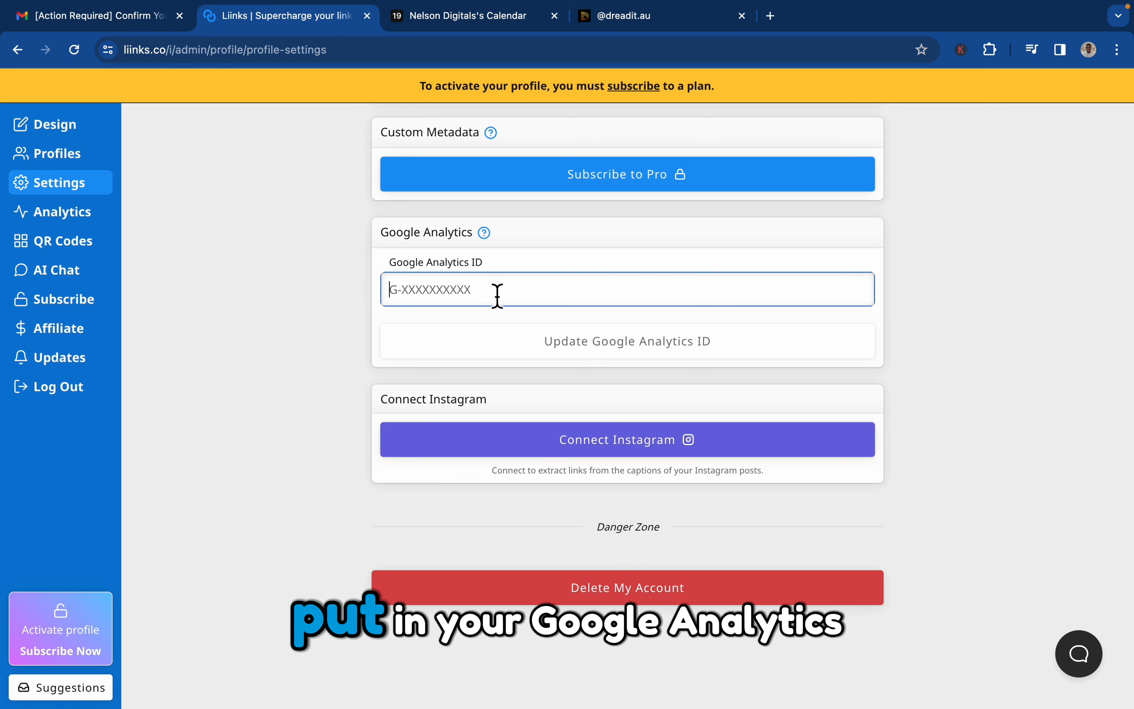
scroll(497, 297, "up", 9)
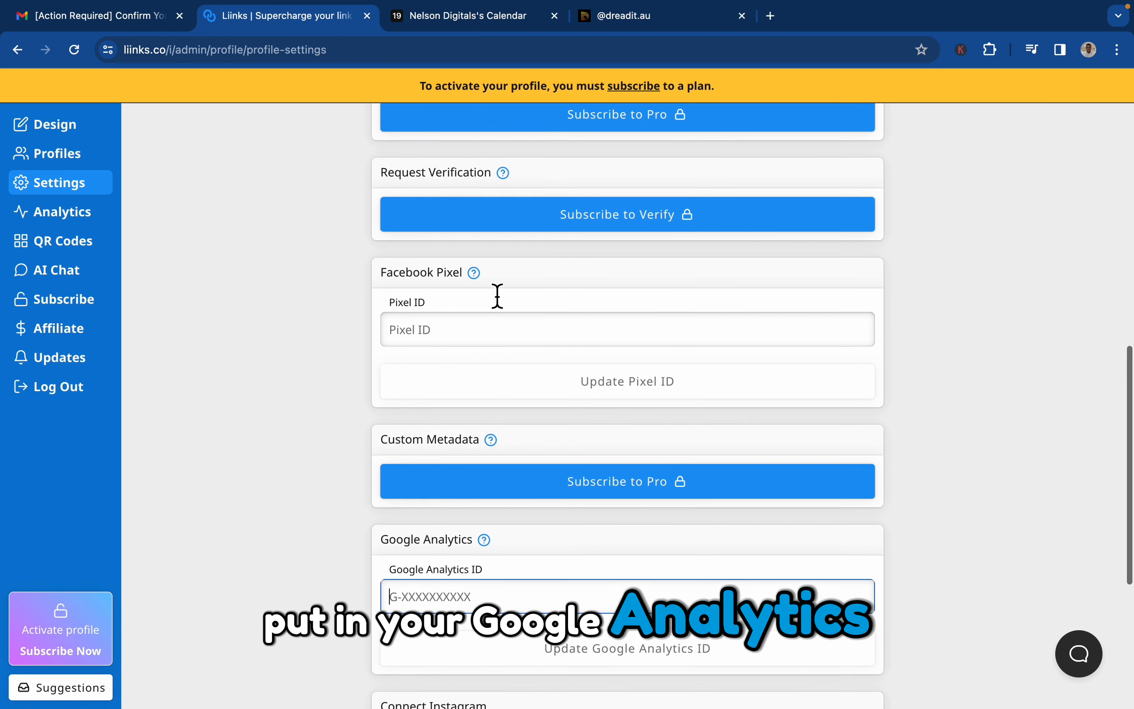
left_click(471, 462)
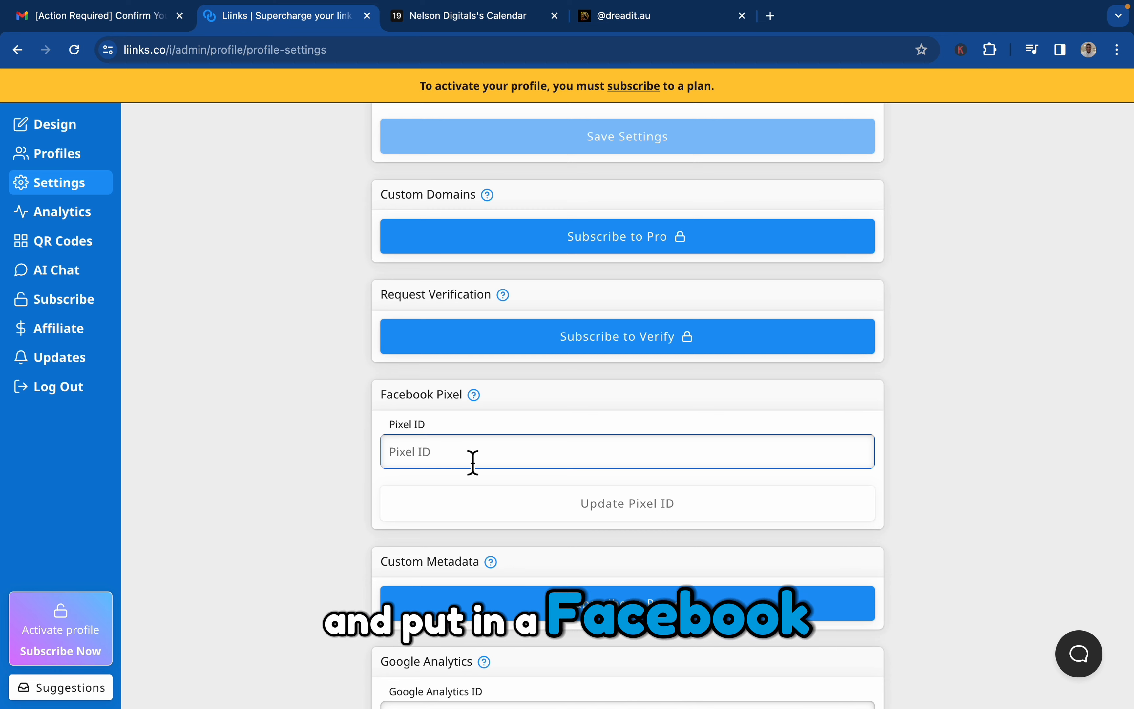
scroll(473, 462, "up", 5)
scroll(473, 462, "up", 3)
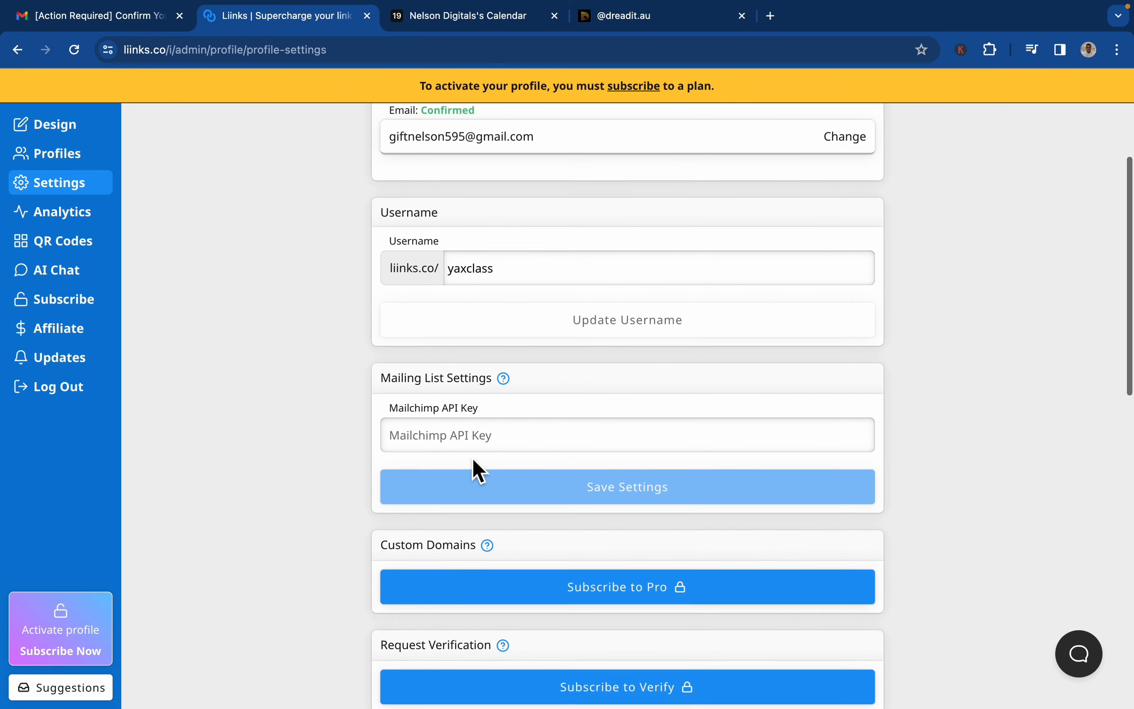
left_click(502, 449)
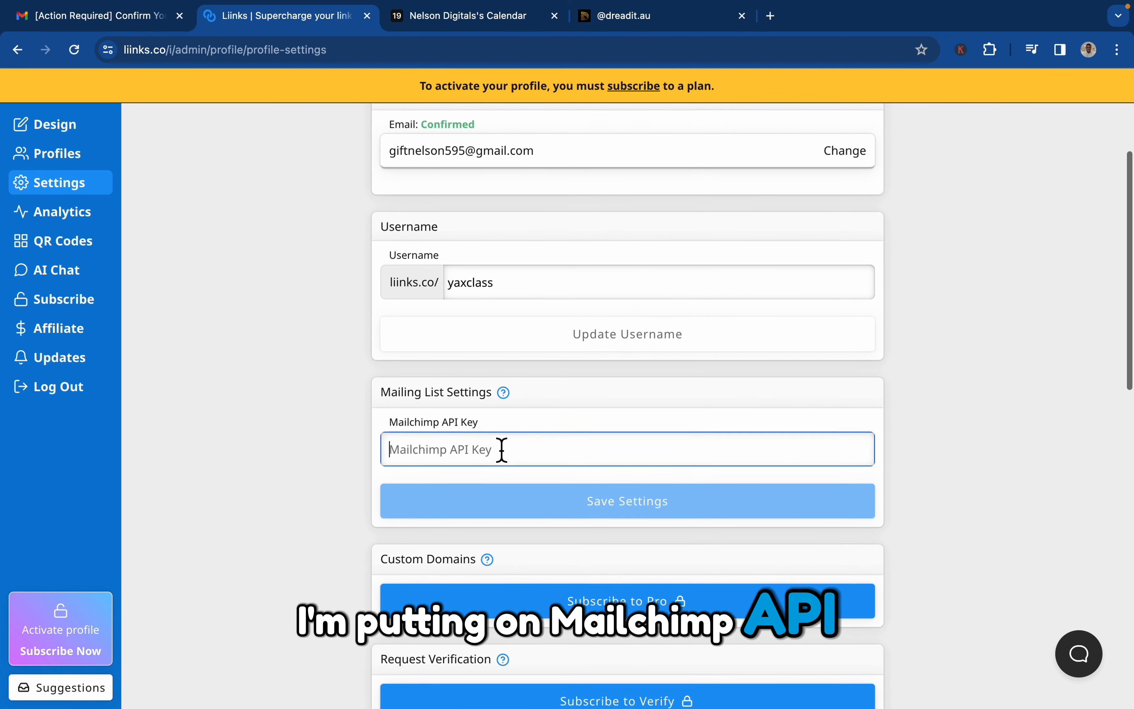
scroll(501, 449, "up", 3)
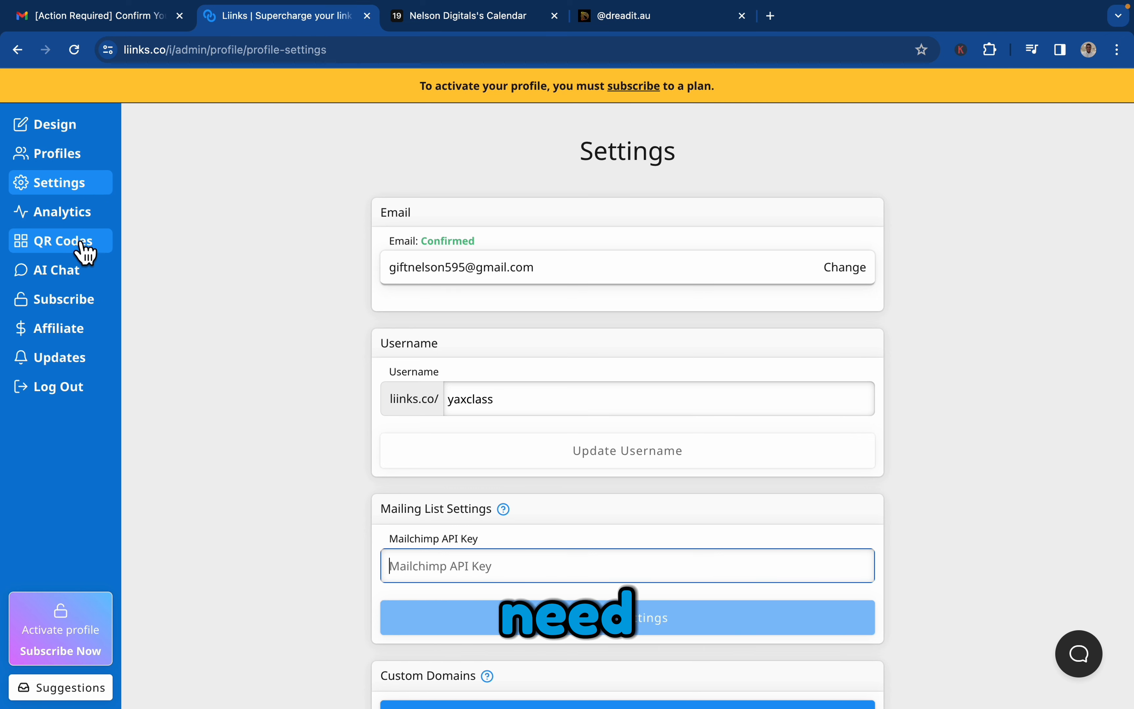
Return to the Design page, review the available content block types, and check the booking card on the Dreadit page for reference.
left_click(80, 136)
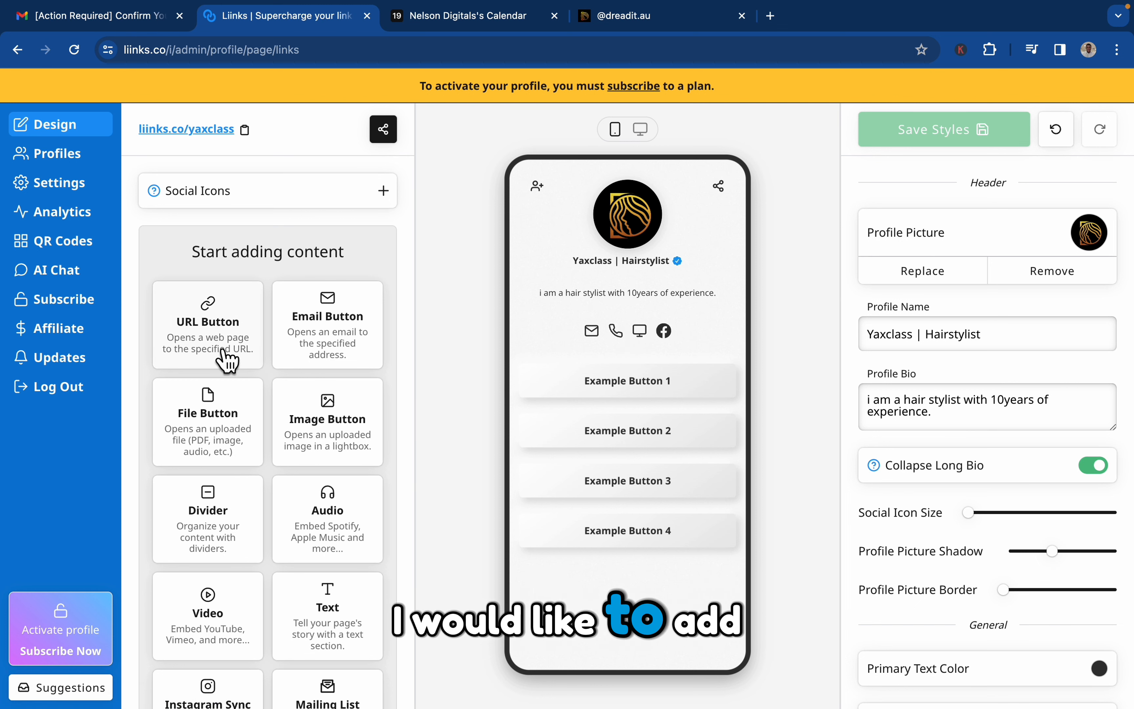
scroll(228, 459, "down", 2)
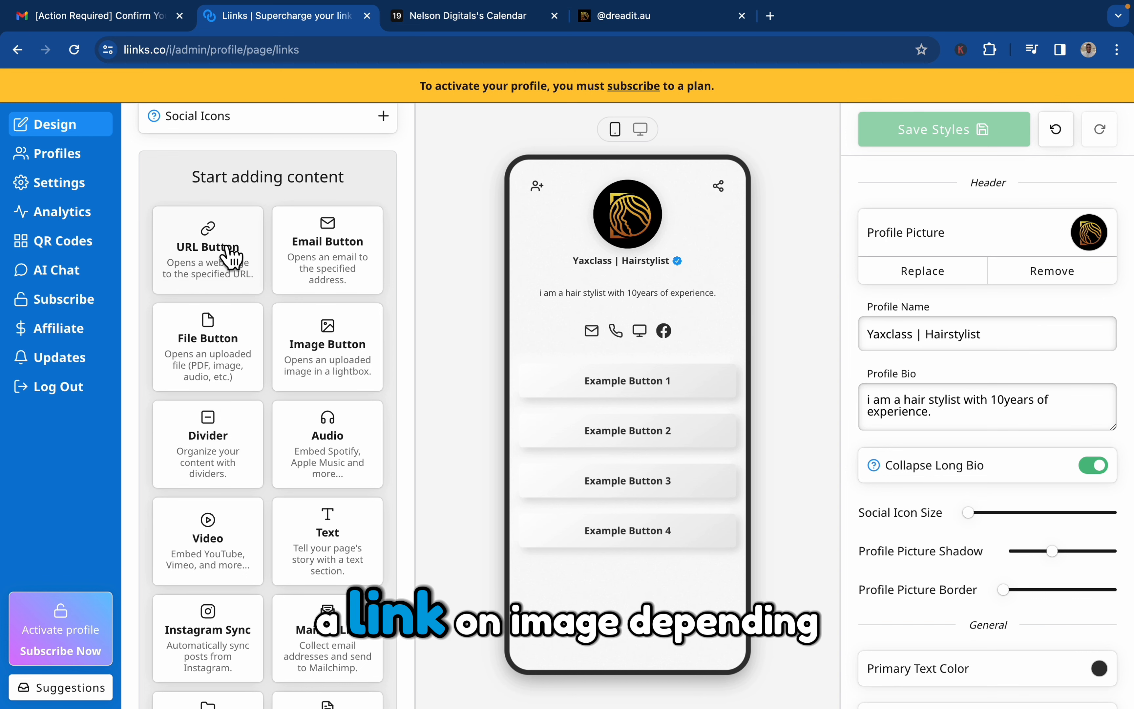
scroll(251, 474, "down", 3)
scroll(251, 474, "down", 1)
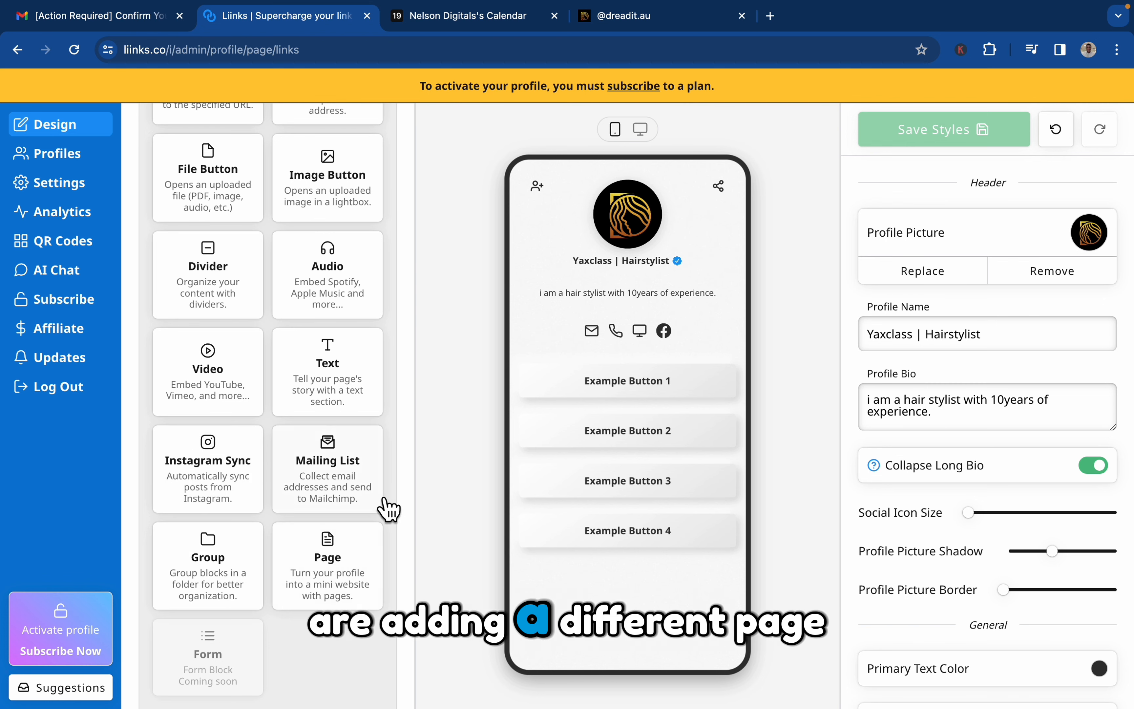
scroll(383, 649, "up", 5)
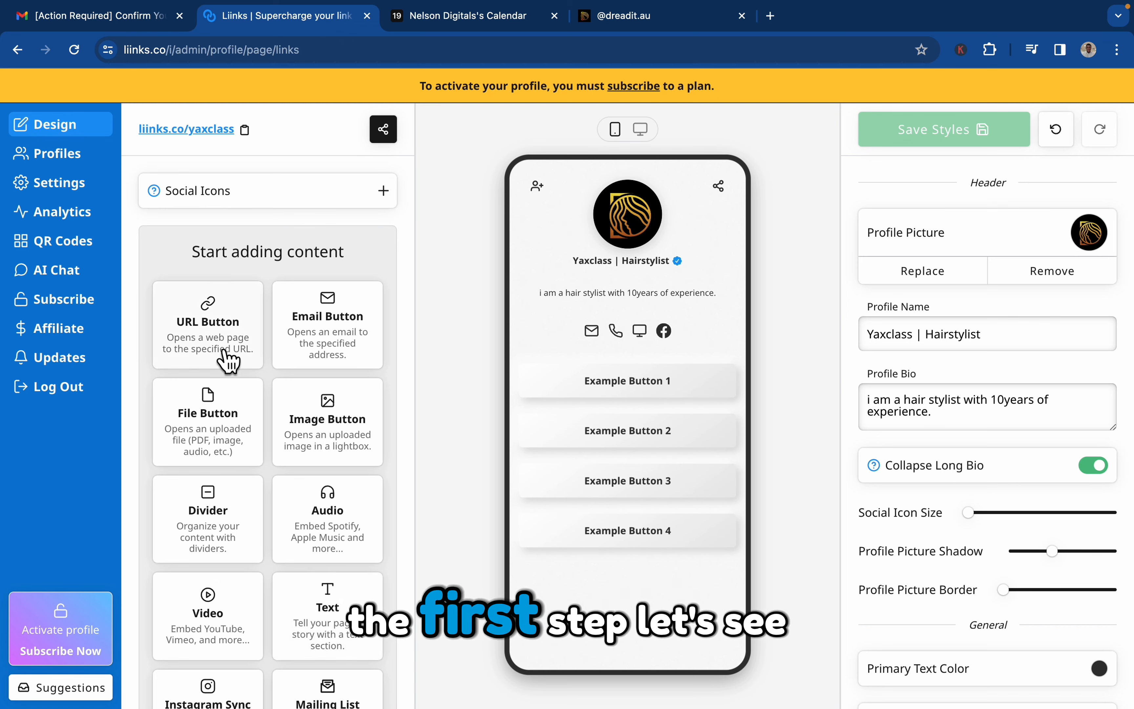
left_click(664, 15)
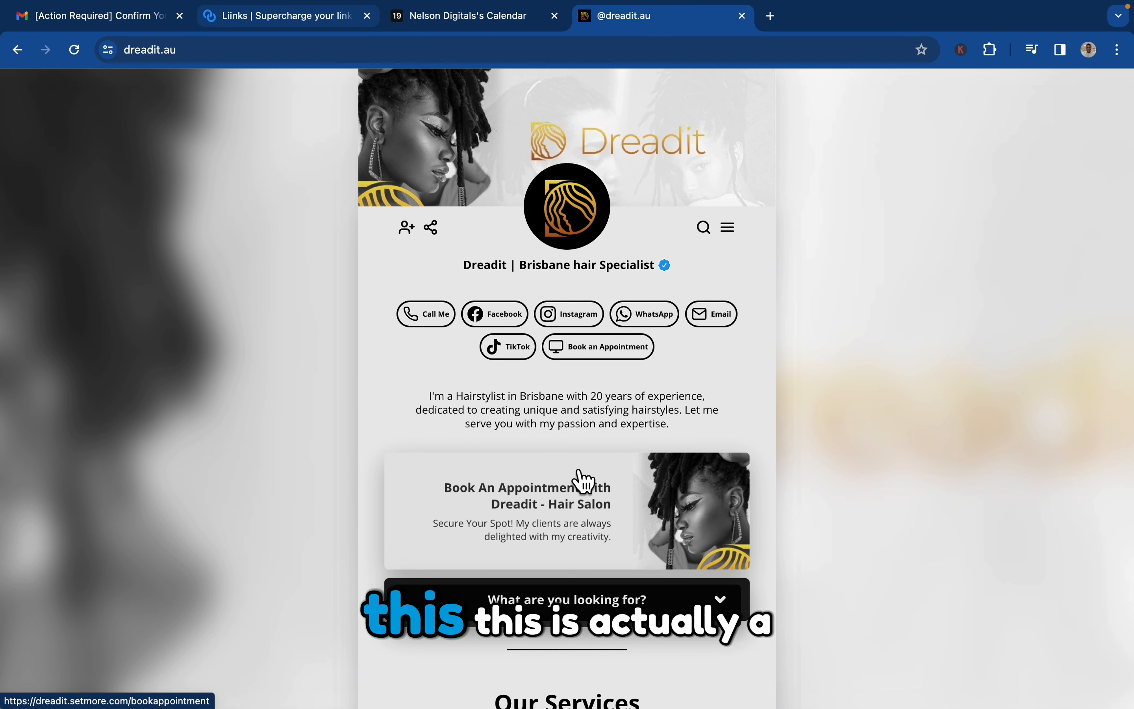
left_click(282, 21)
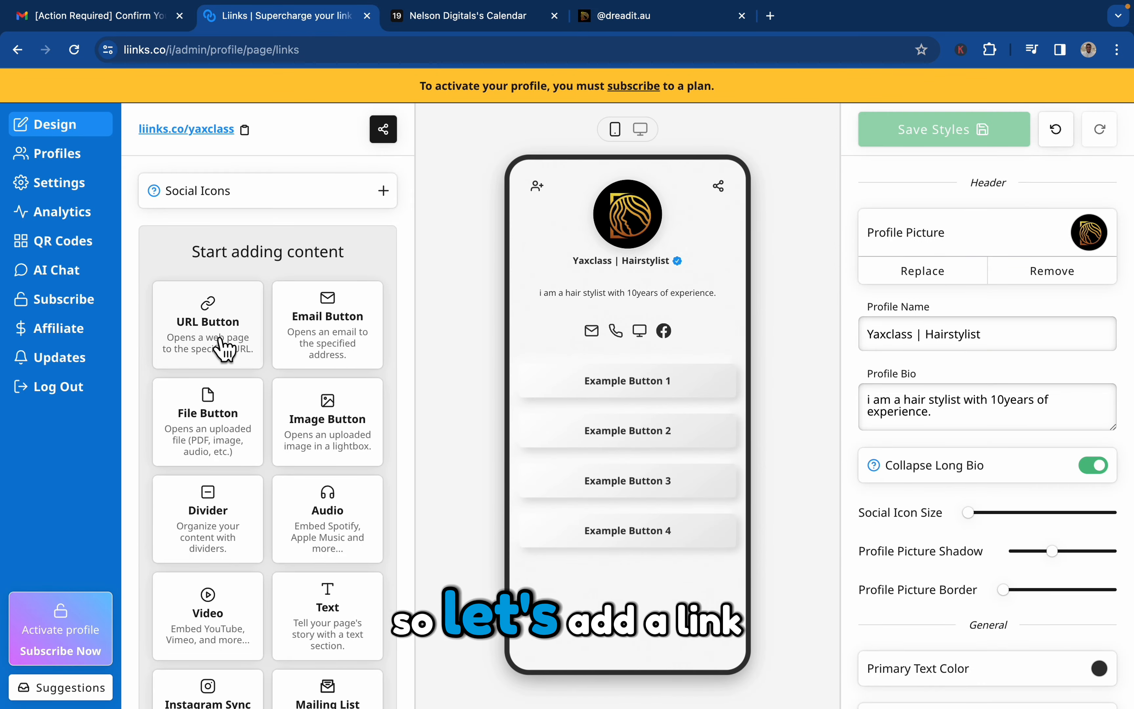
left_click(651, 404)
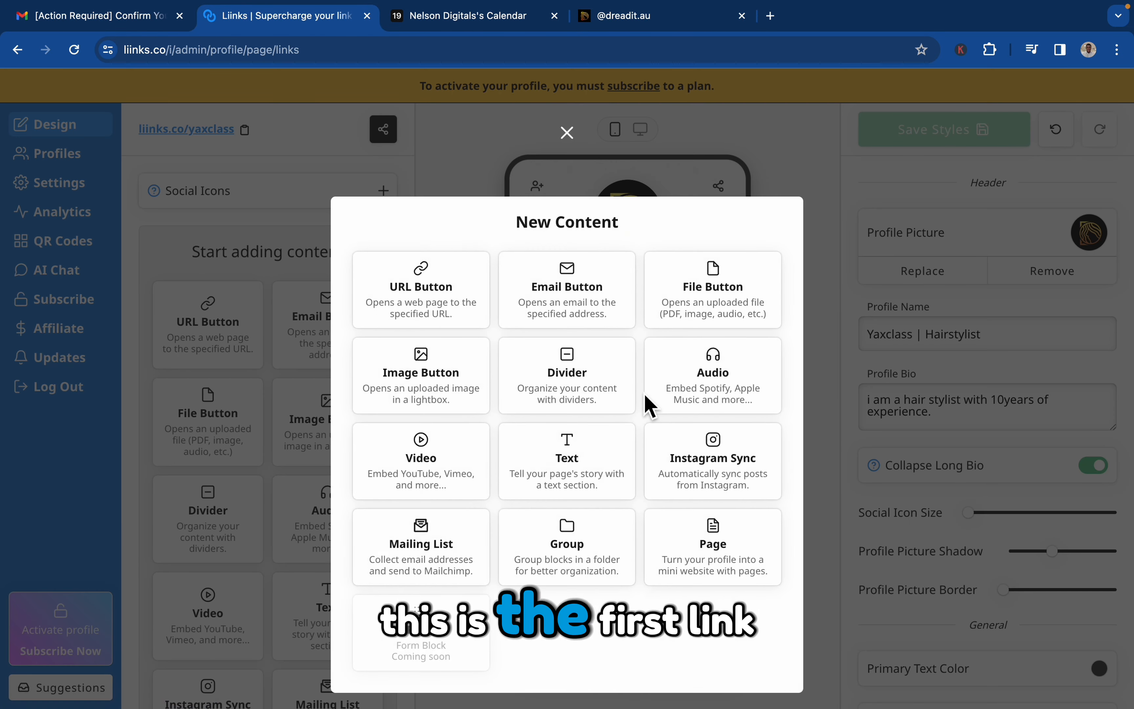
left_click(407, 311)
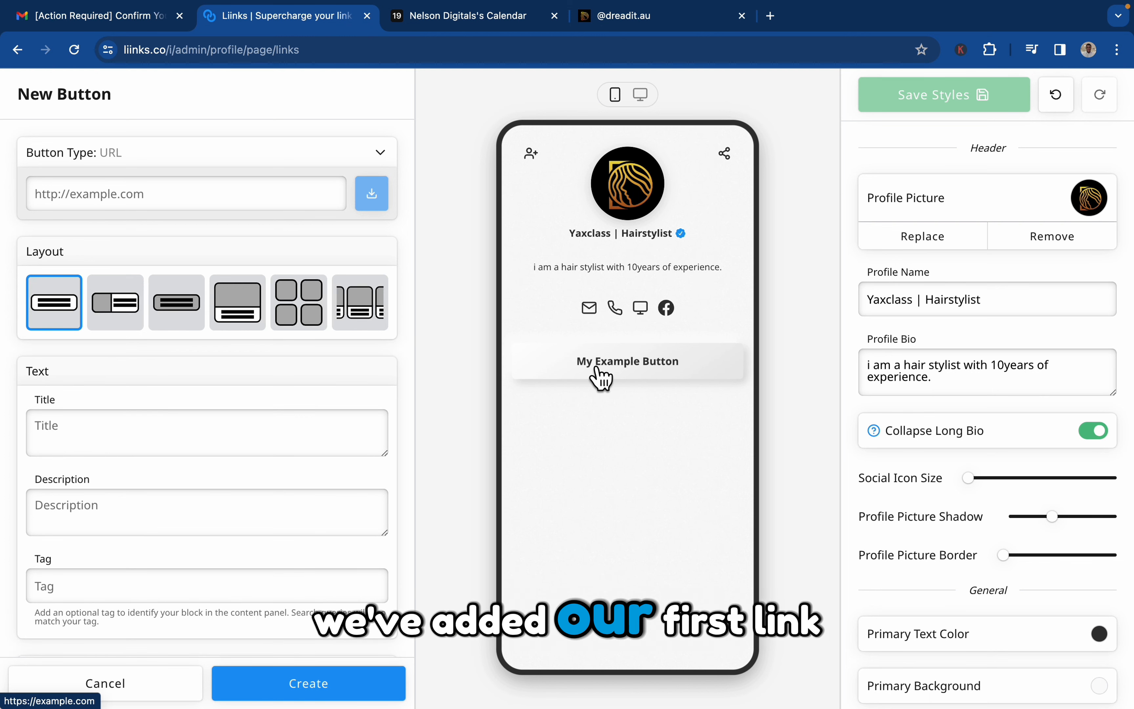
left_click(248, 211)
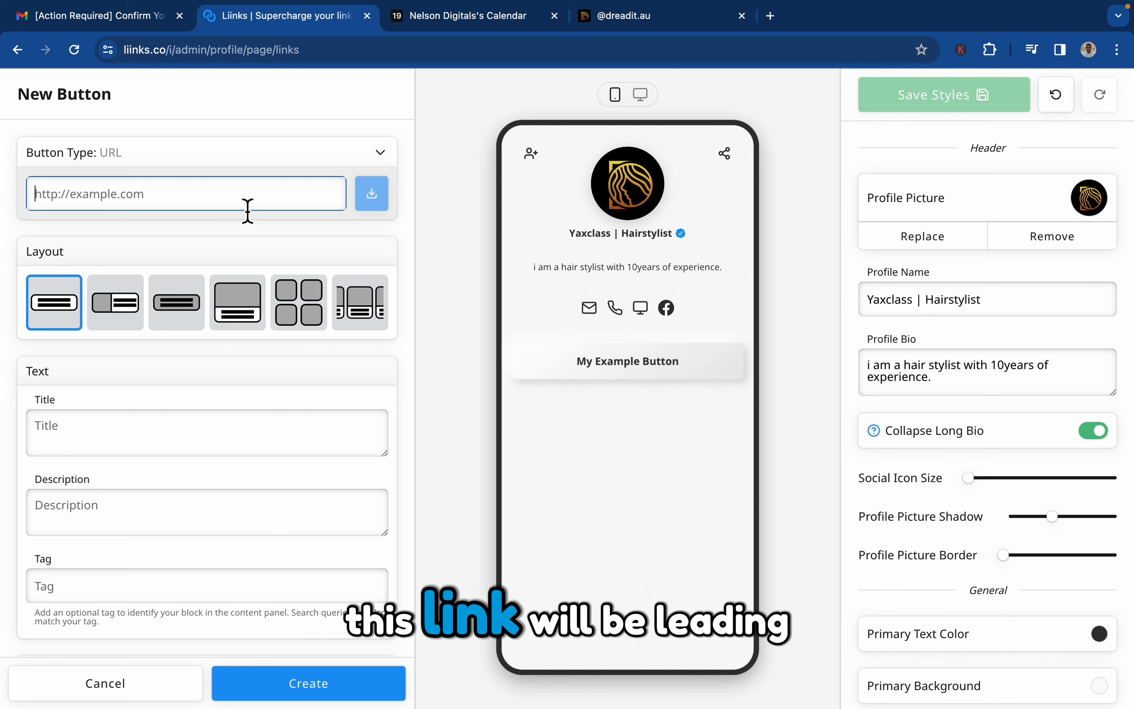
left_click(424, 21)
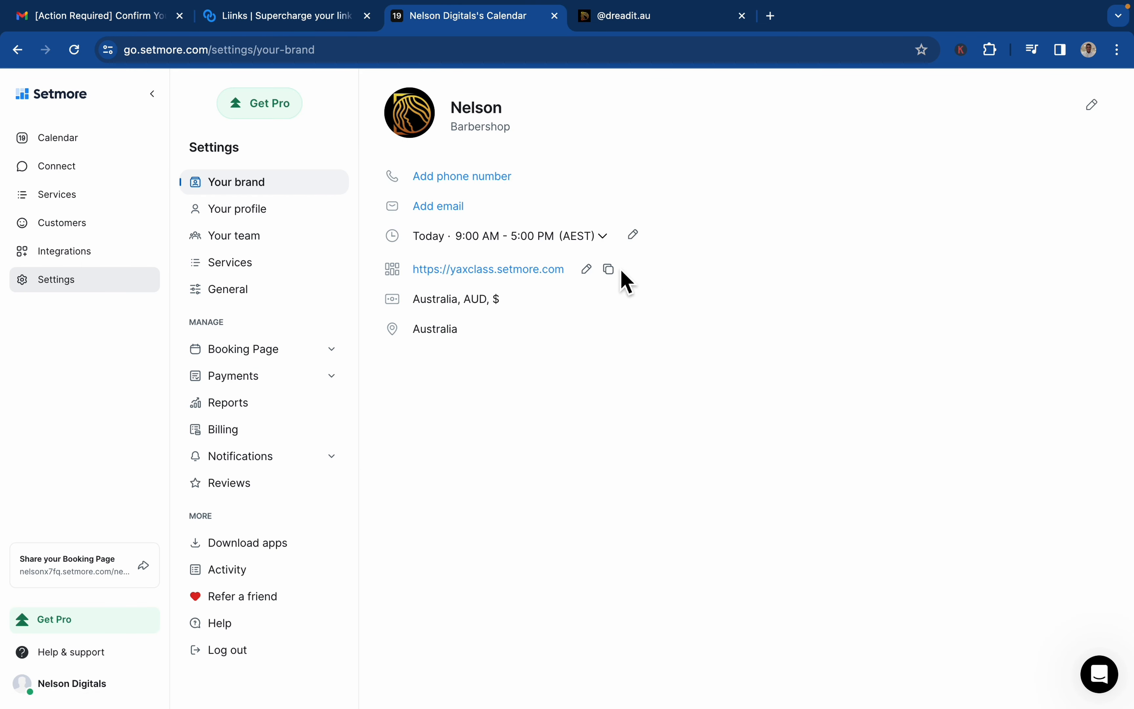
left_click(609, 271)
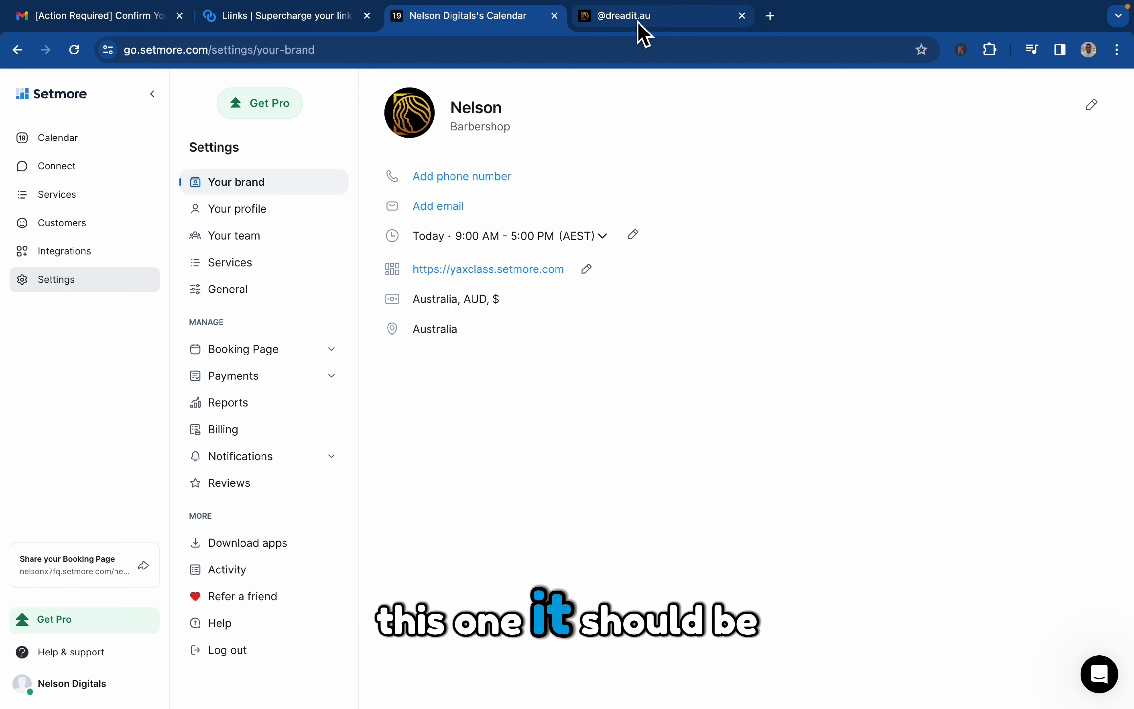
left_click(342, 19)
left_click(175, 194)
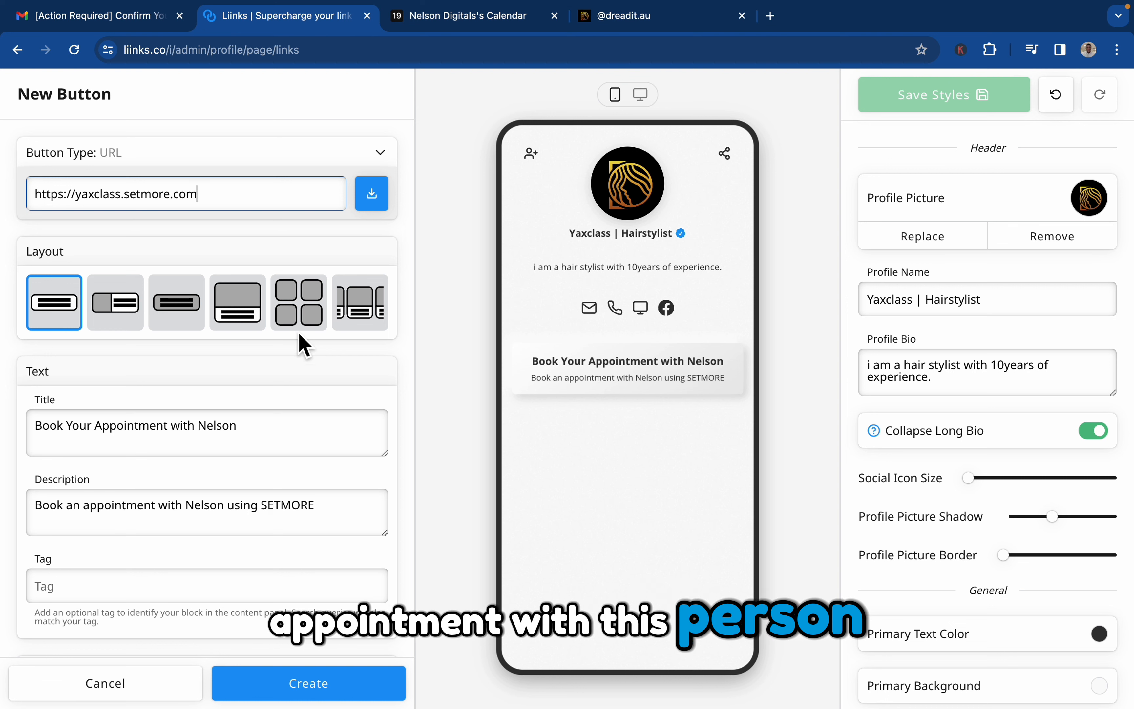
Give the button the image-beside-text layout and replace its image with dreadit---twitter-page.jpg, cropped to a square around the woman's portrait.
left_click(253, 313)
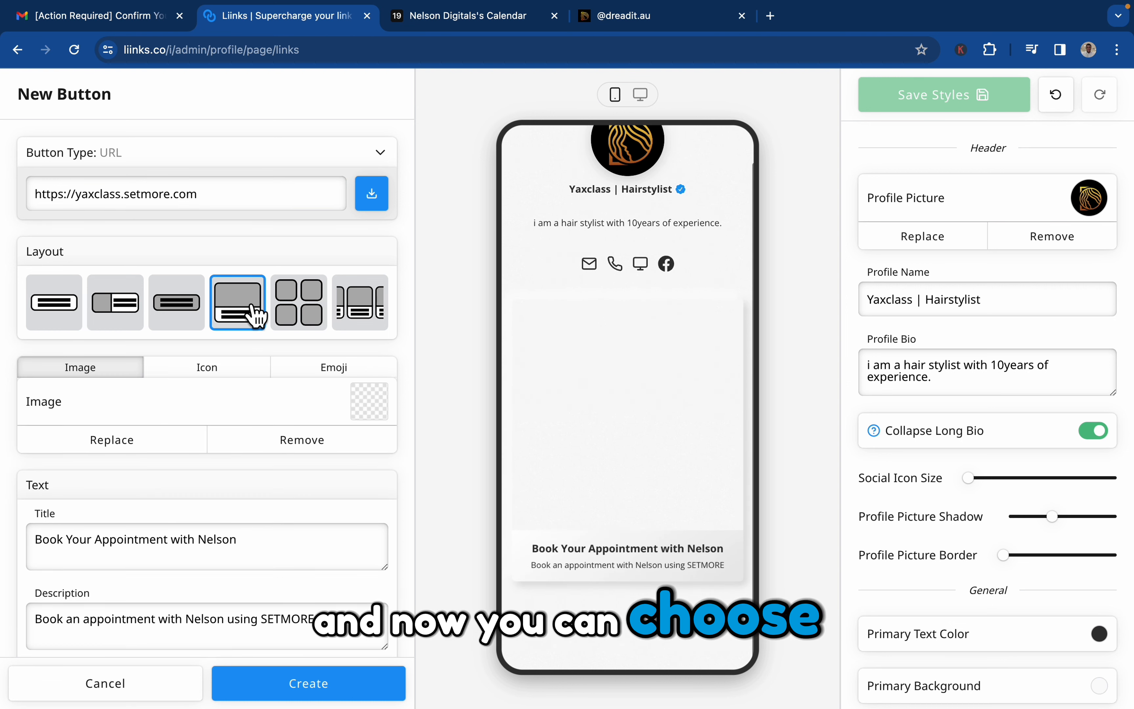
left_click(129, 320)
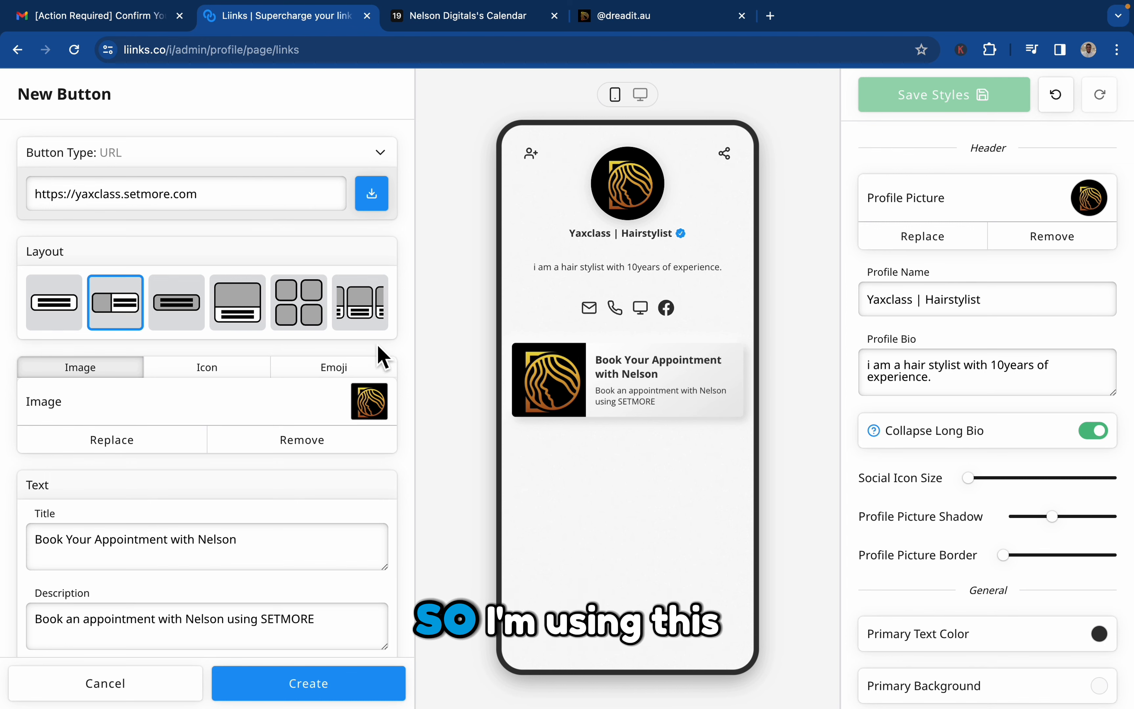
scroll(300, 358, "down", 3)
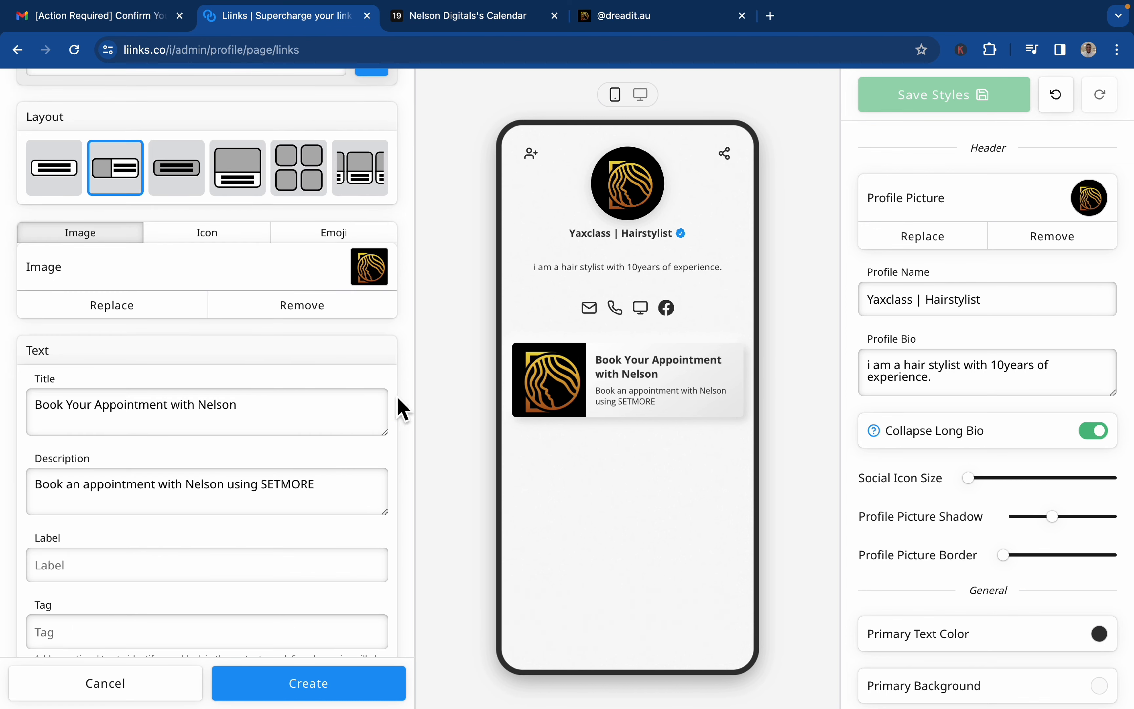
left_click(382, 271)
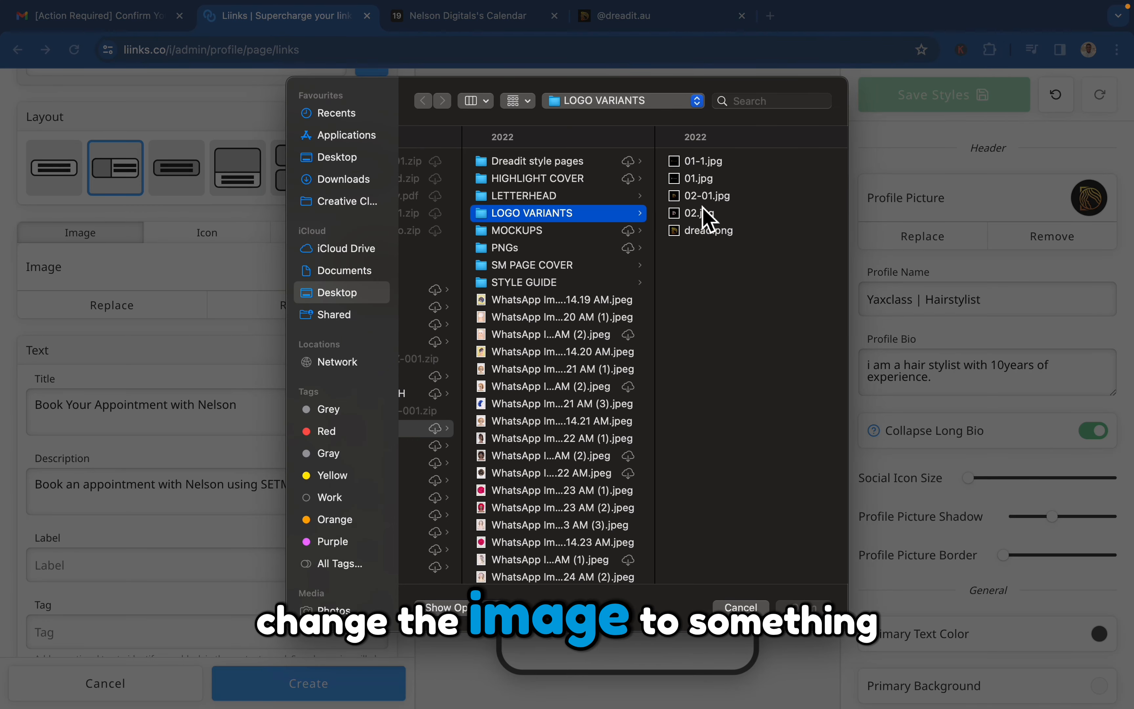
left_click(696, 216)
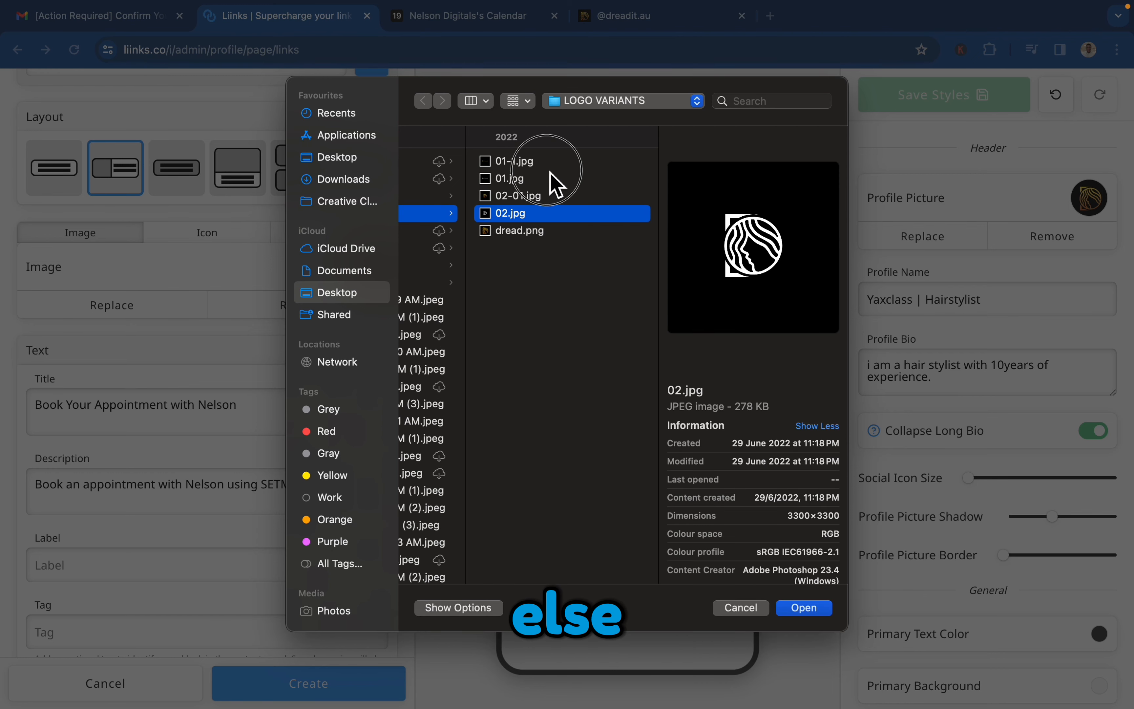
left_click(527, 266)
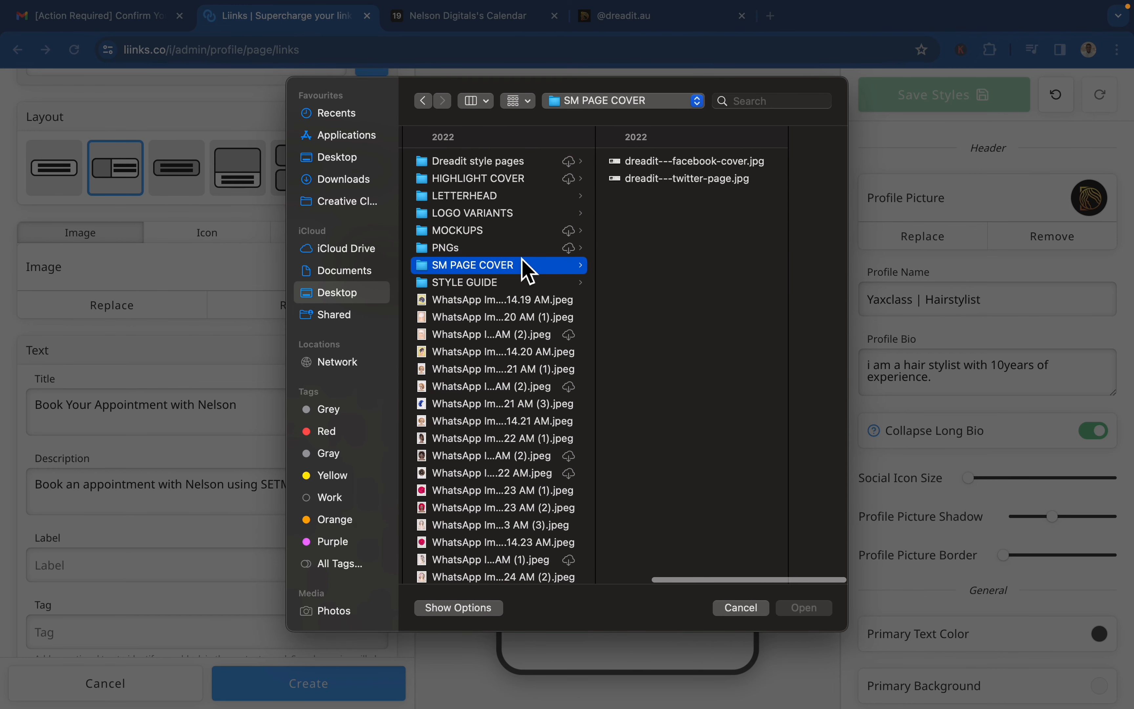
left_click(675, 162)
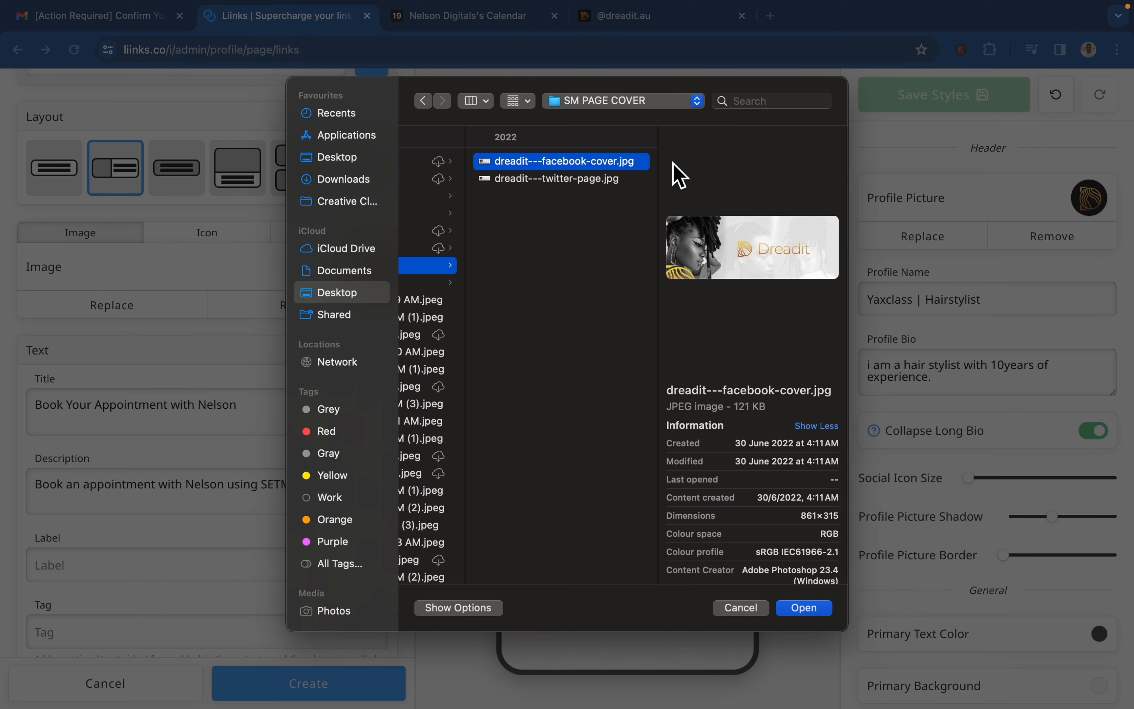
key("Down")
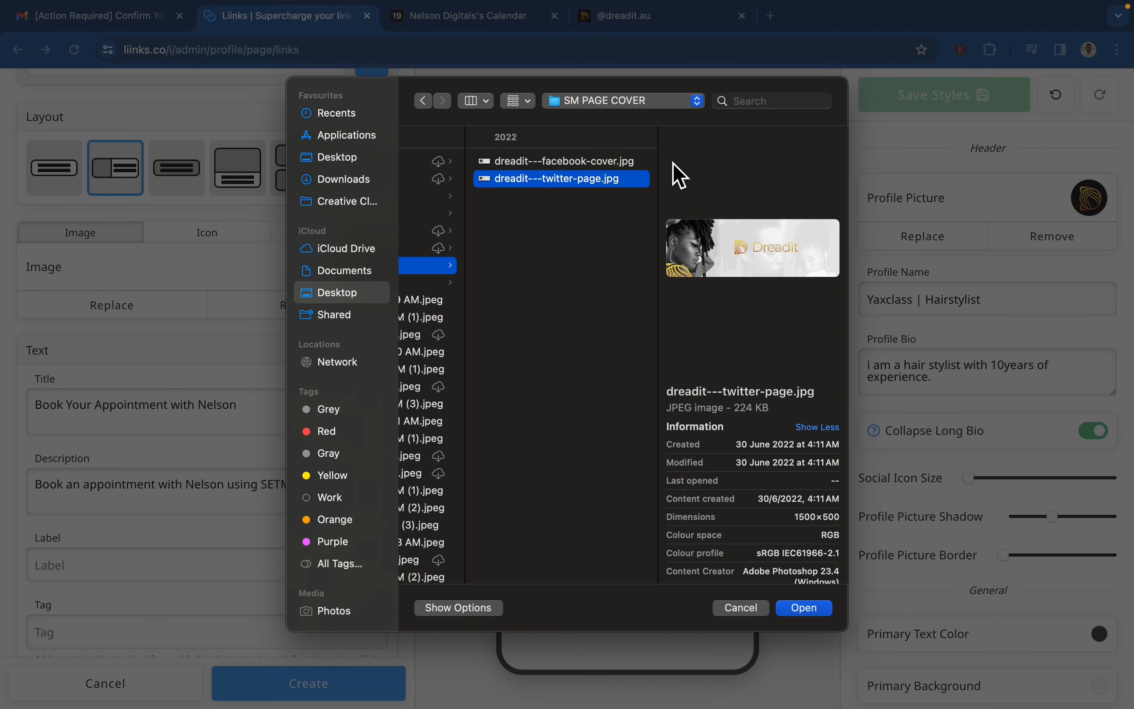
key("Return")
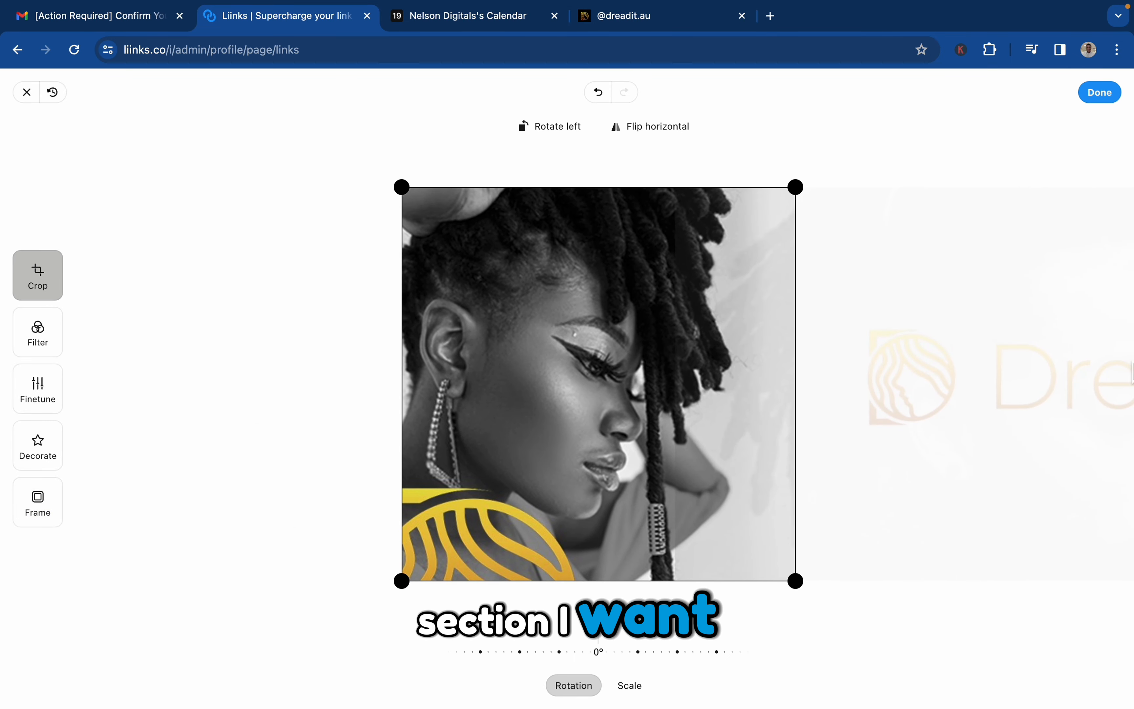
left_click(1103, 94)
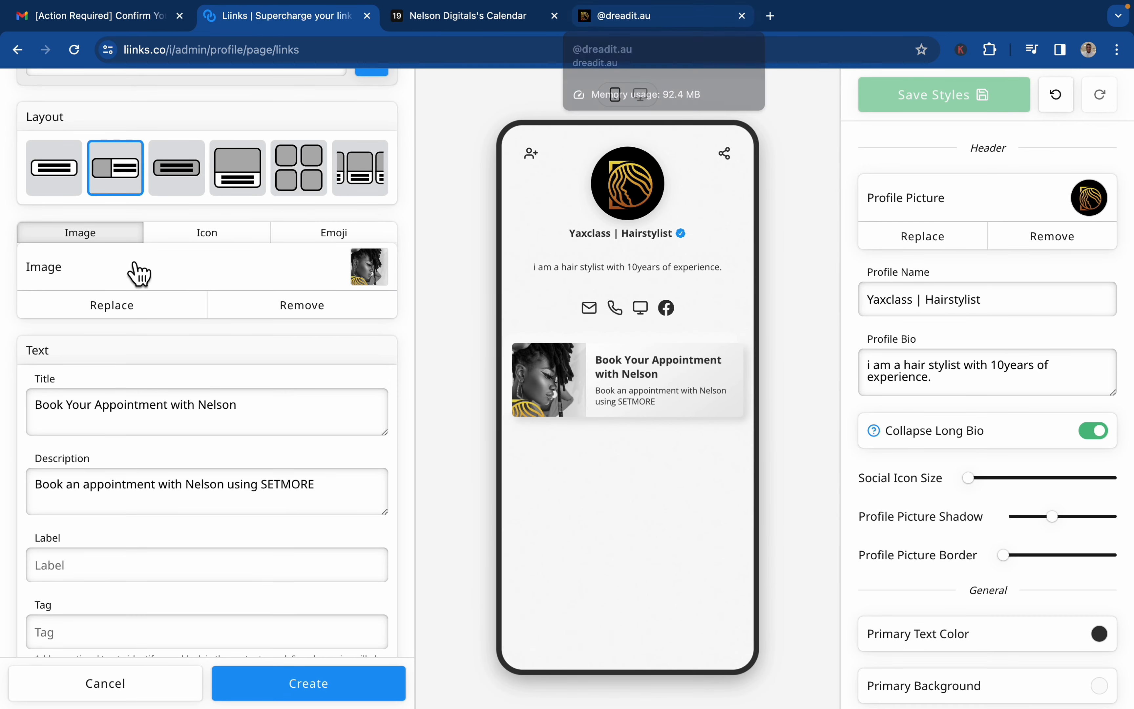
Change the button's title to "Book Your Appointment with Yaxclass".
left_click(246, 414)
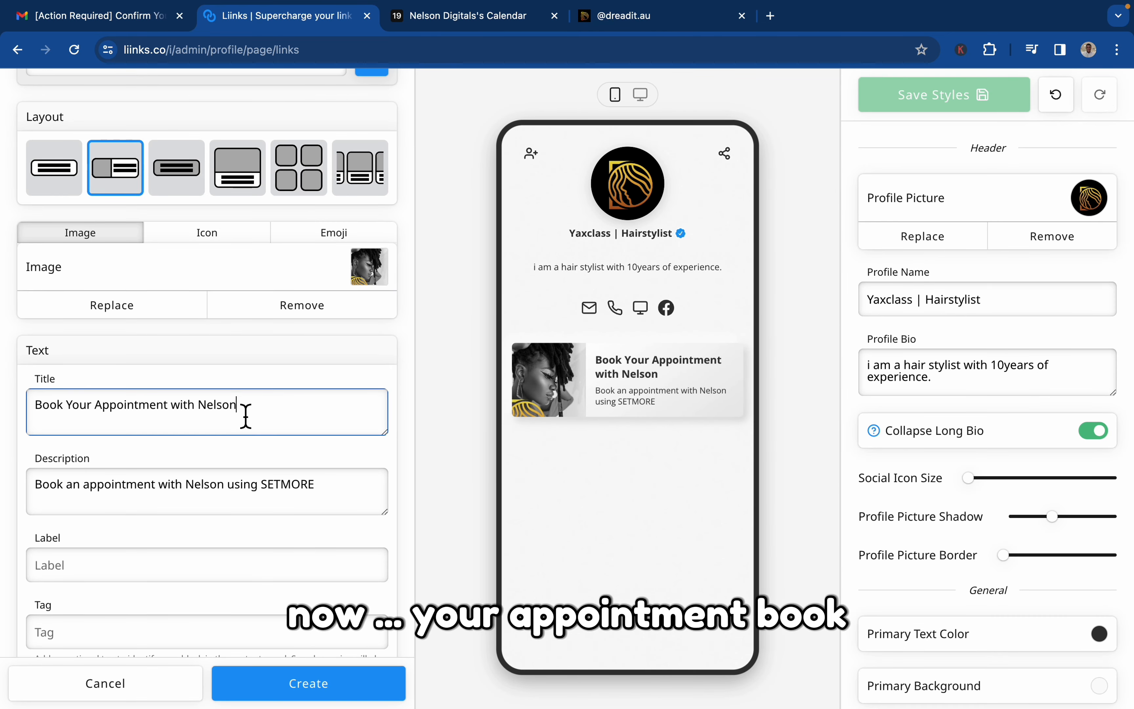
key("BackSpace")
key("BackSpace")
key("BackSpace")
key("BackSpace")
key("BackSpace")
key("BackSpace")
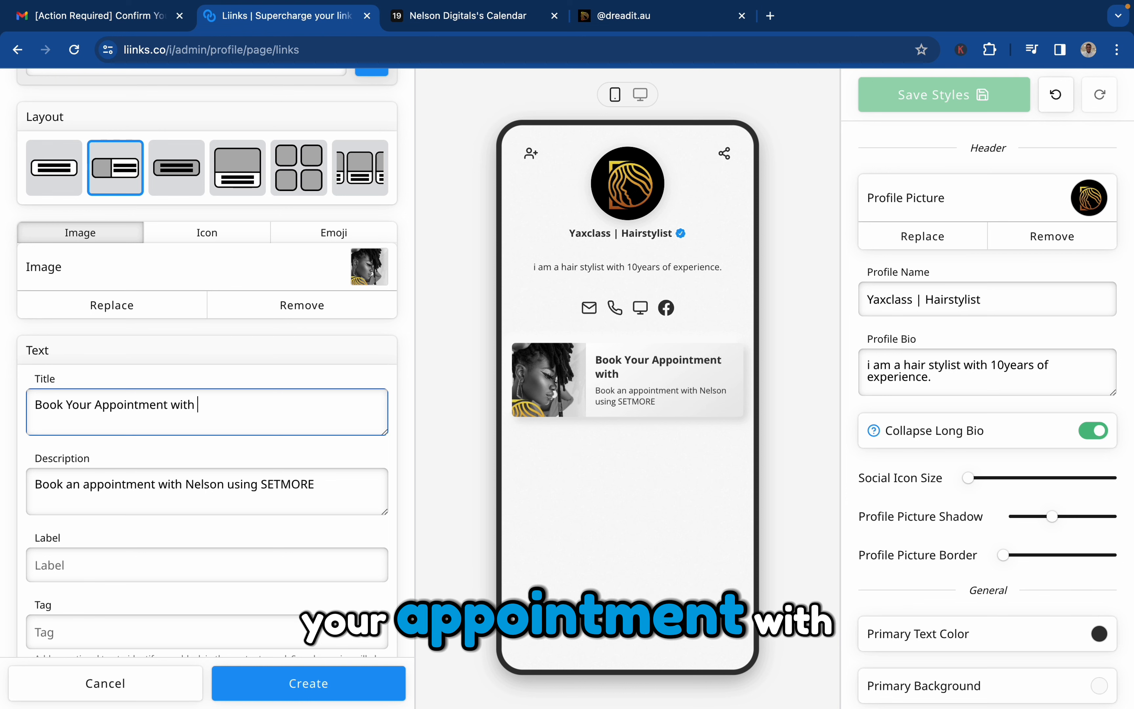
type("Yaxcla")
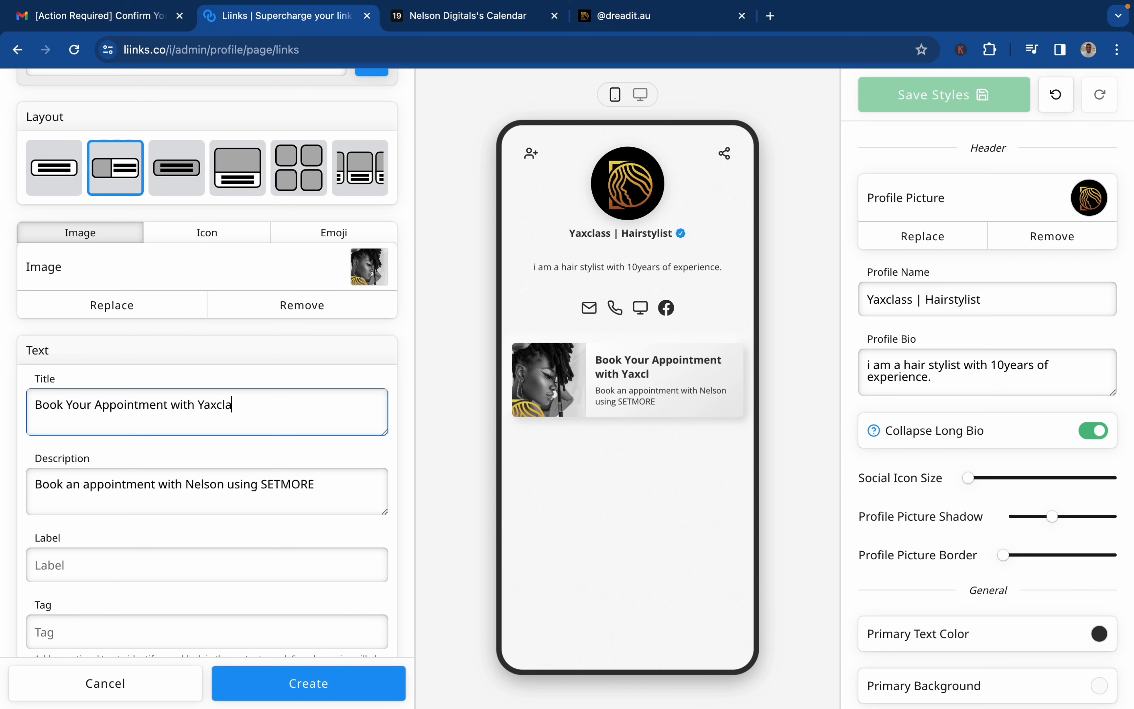
type("ss")
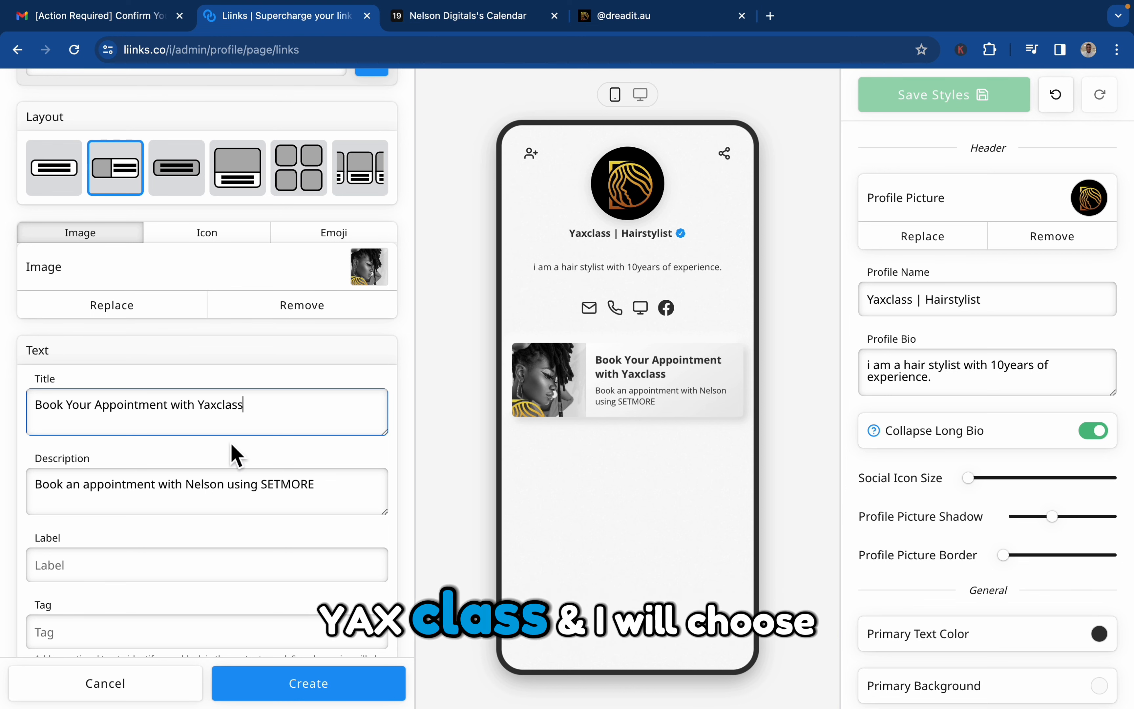
Review the button's description and compare it with the booking card on the Dreadit page, checking the Setmore brand settings too.
left_click(195, 501)
triple_click(195, 501)
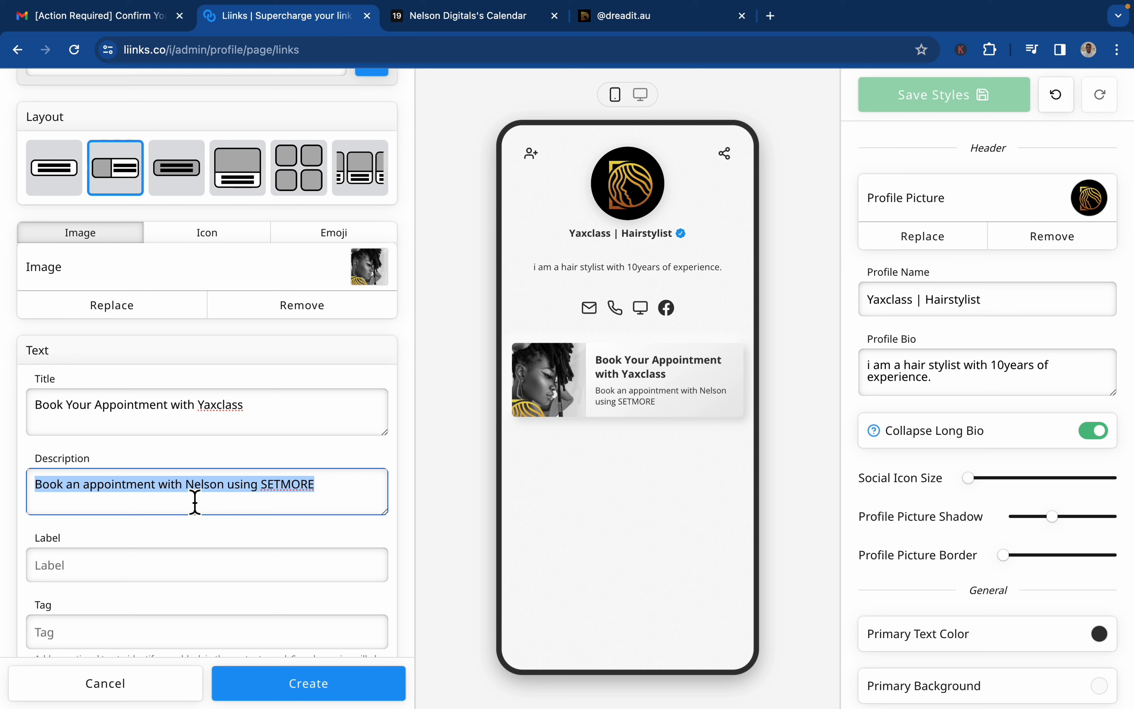
left_click(307, 501)
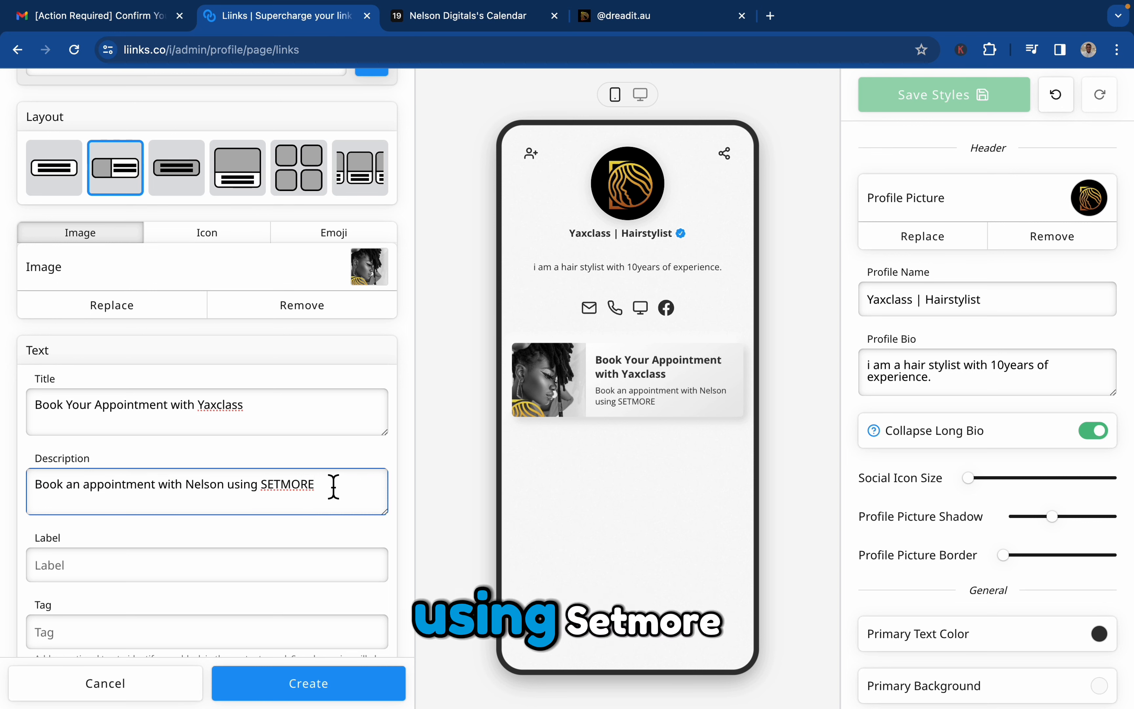
left_click(628, 21)
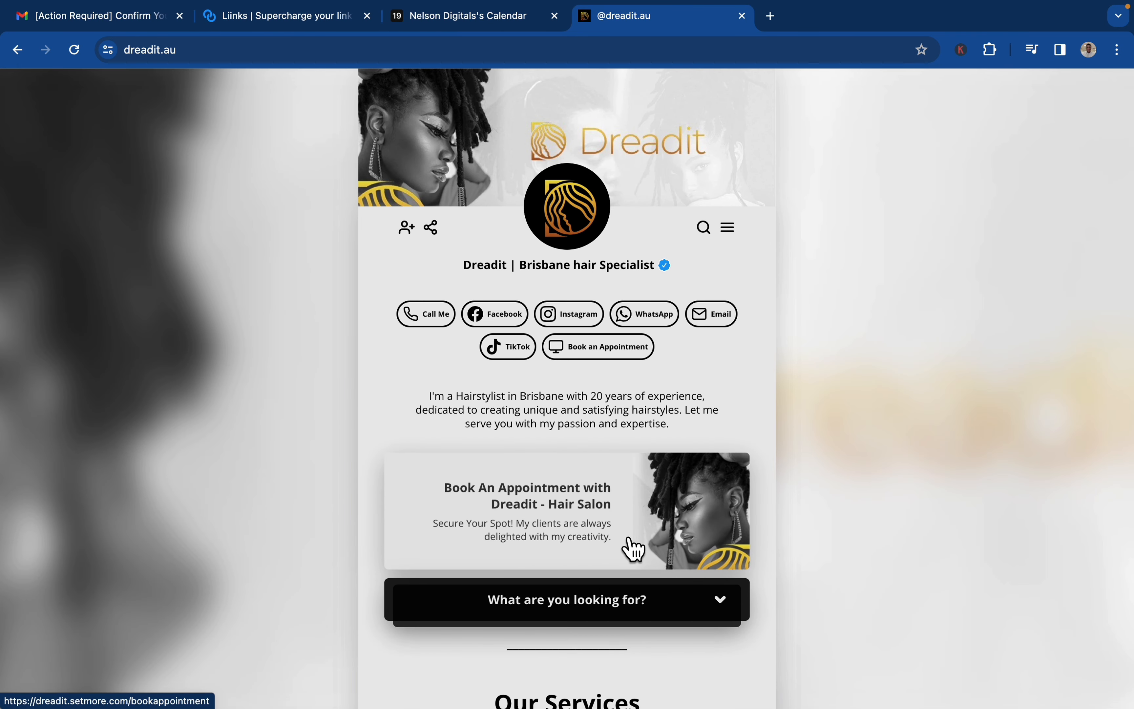
left_click(493, 17)
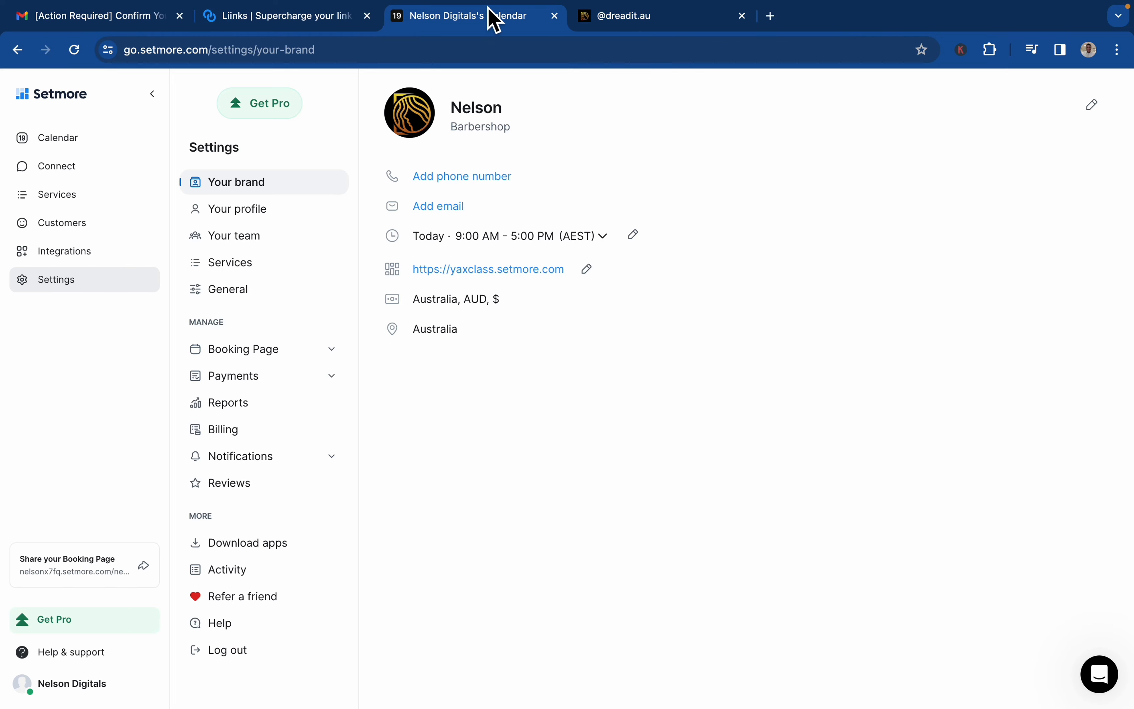
left_click(633, 23)
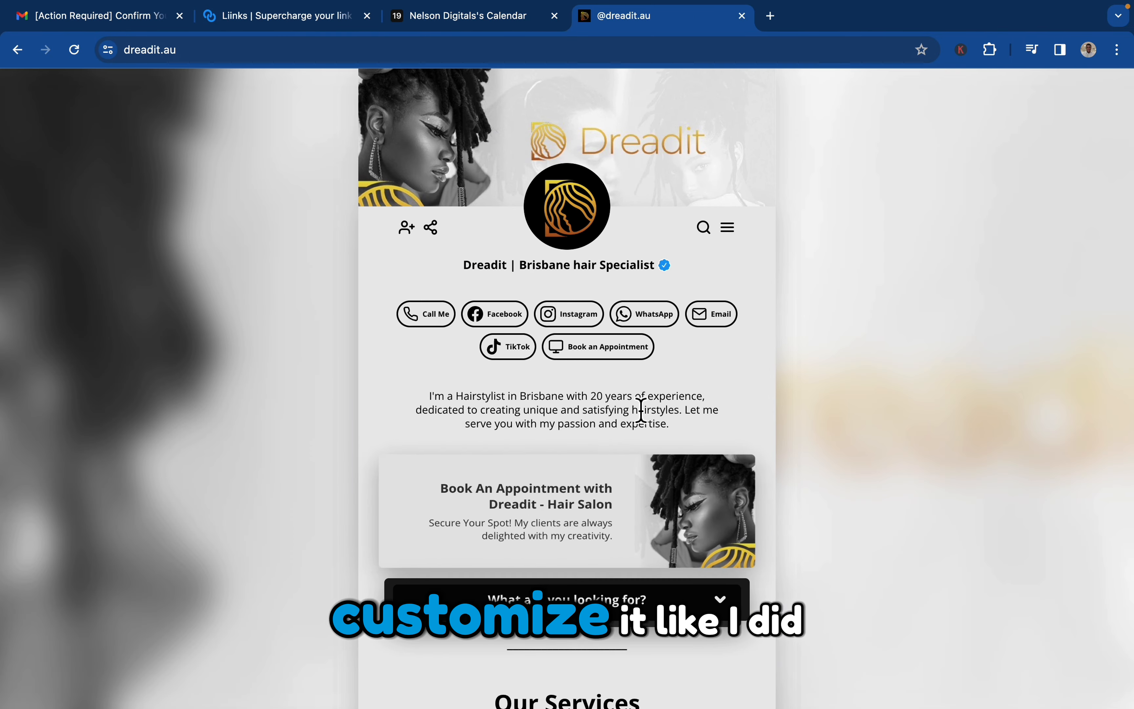
left_click(466, 21)
left_click(311, 18)
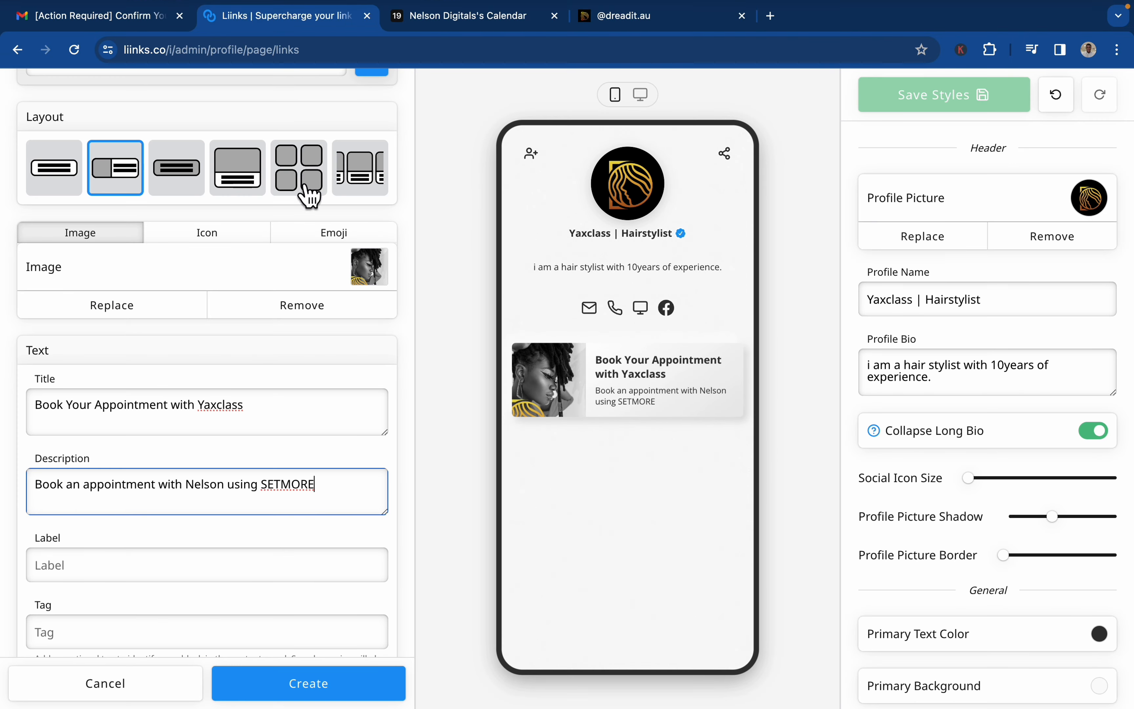
scroll(254, 486, "down", 5)
left_click(210, 365)
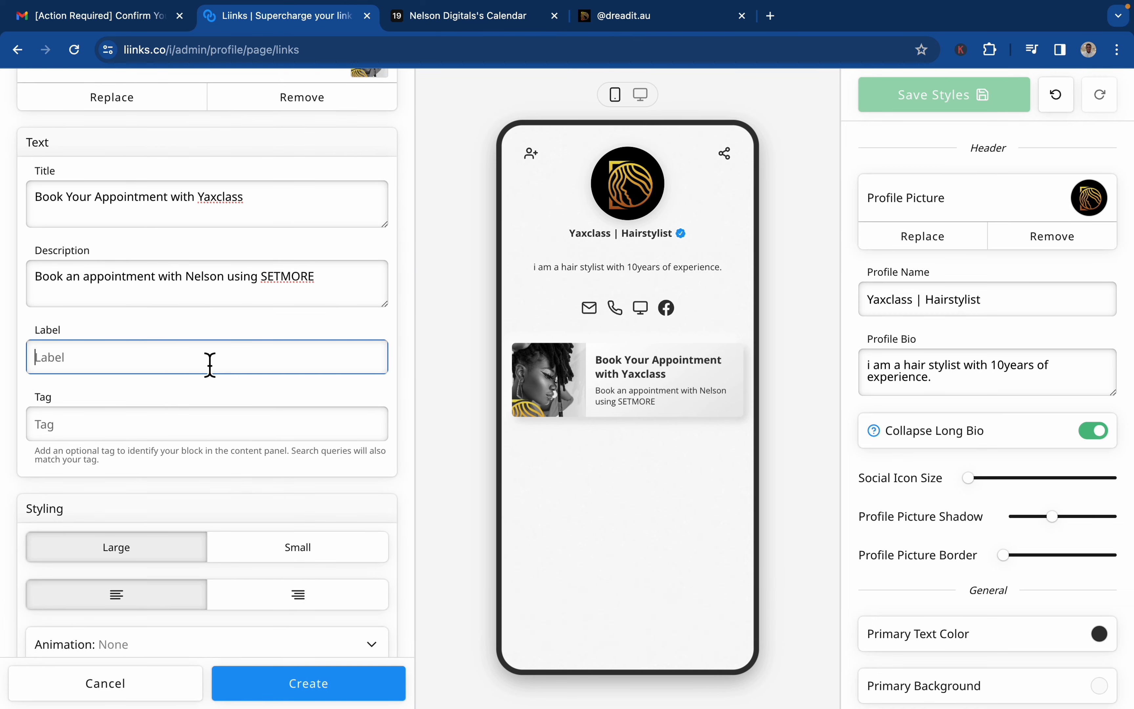
type("B")
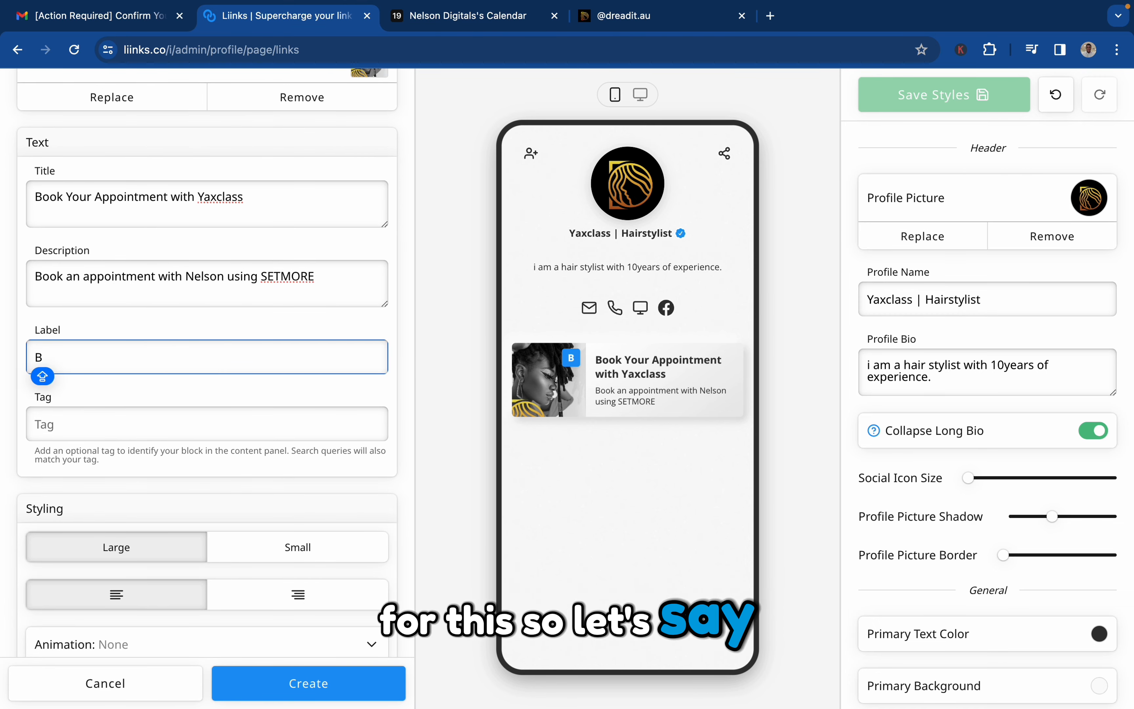
key("BackSpace")
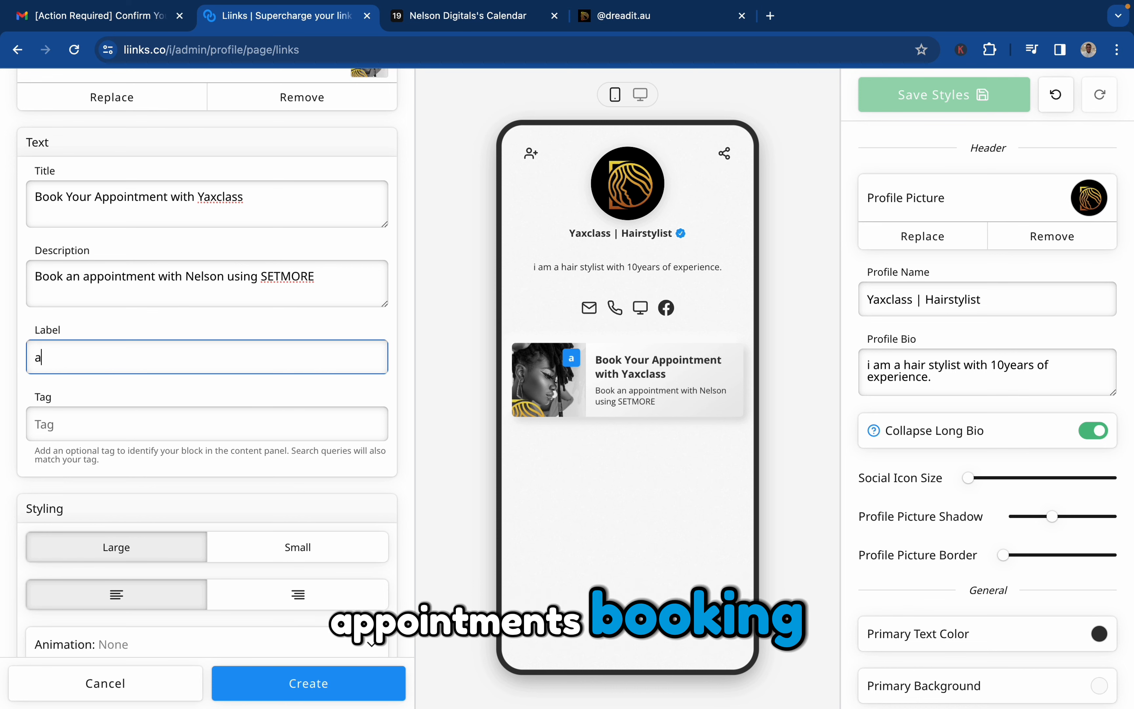
key("BackSpace")
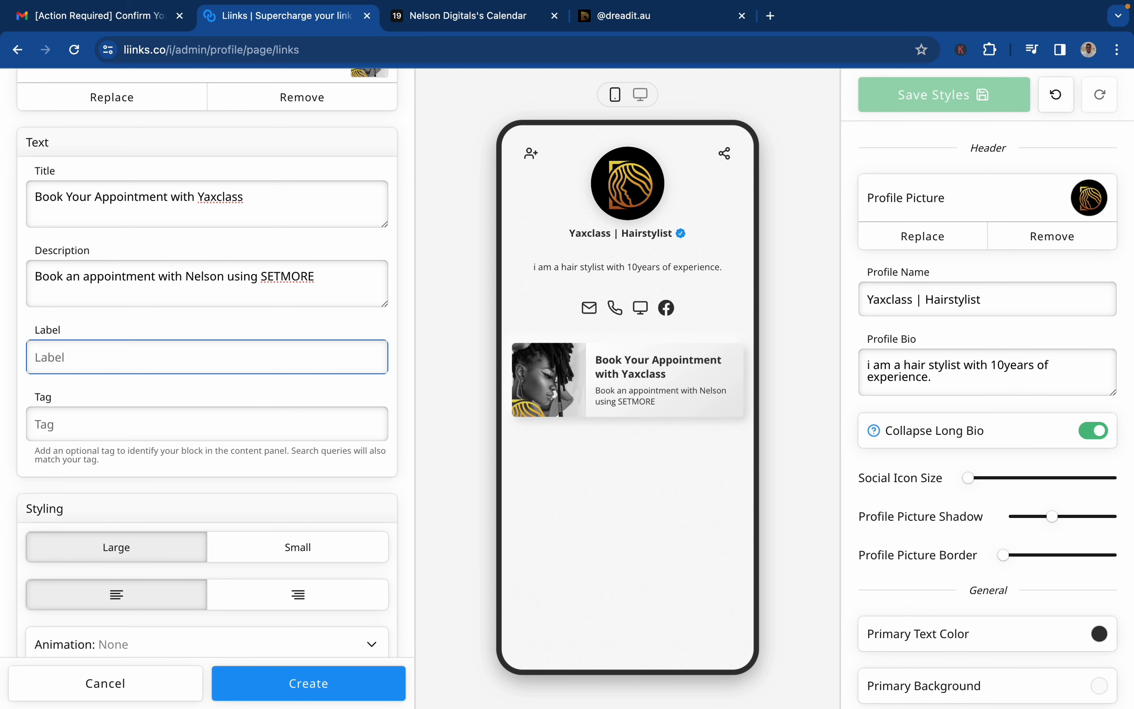
Tag the button "Book an appointment" and use the Large size for it.
left_click(137, 437)
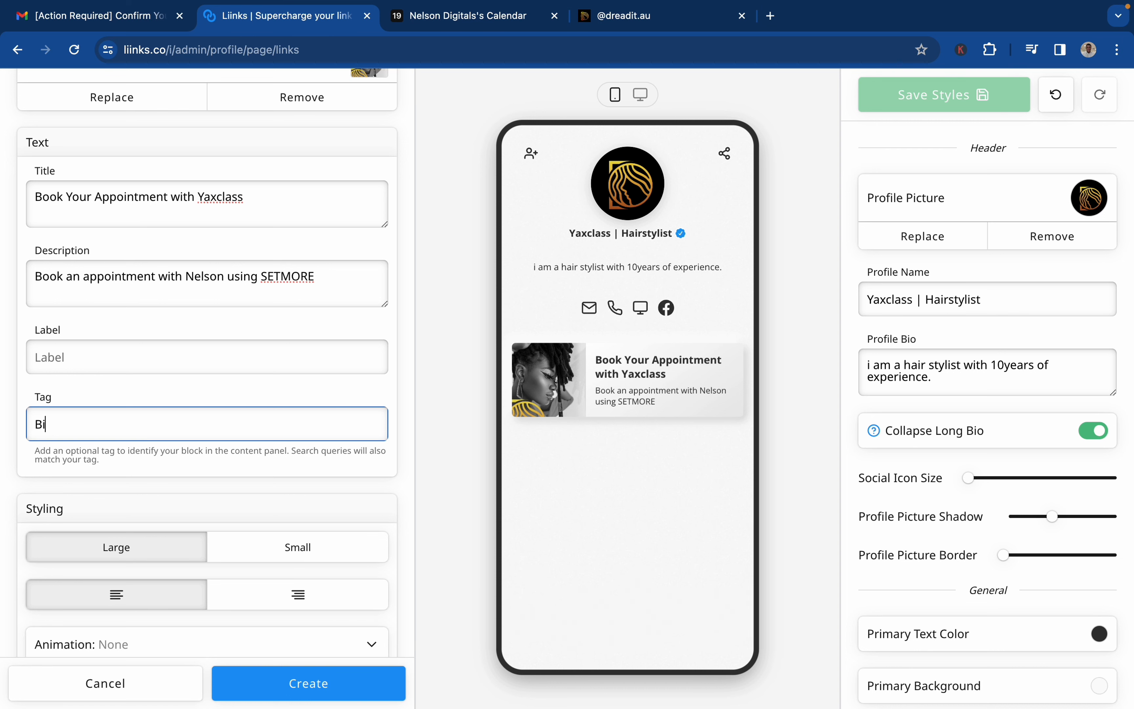
type("Book an a")
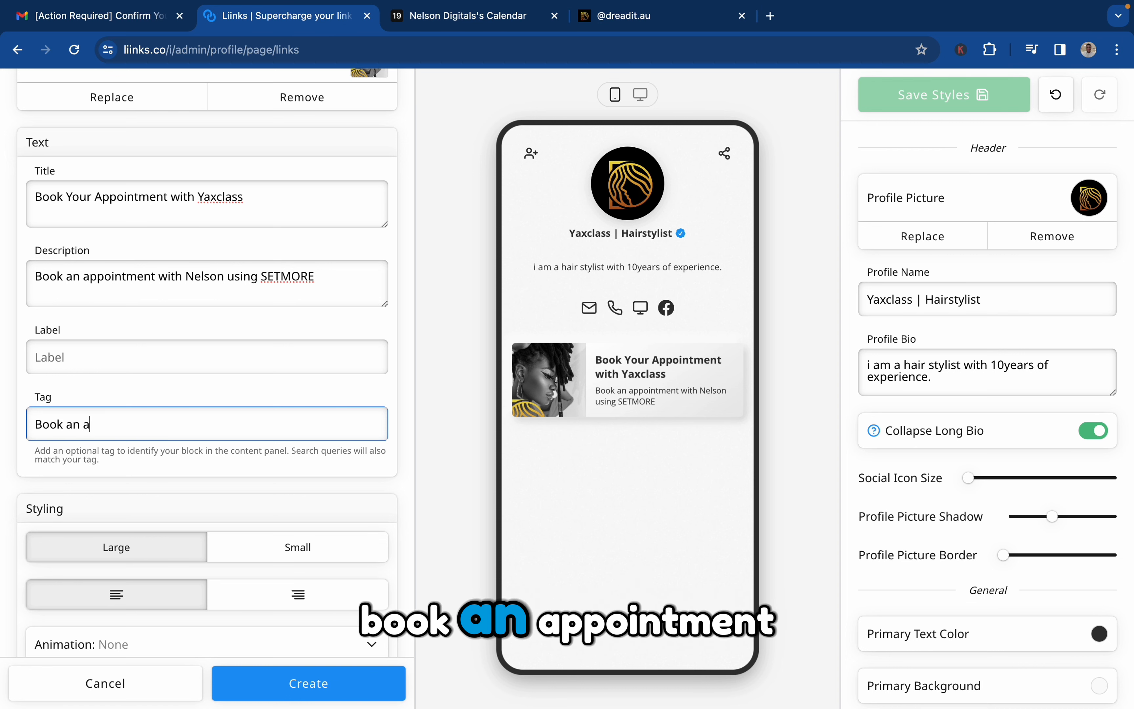
type("ppointment")
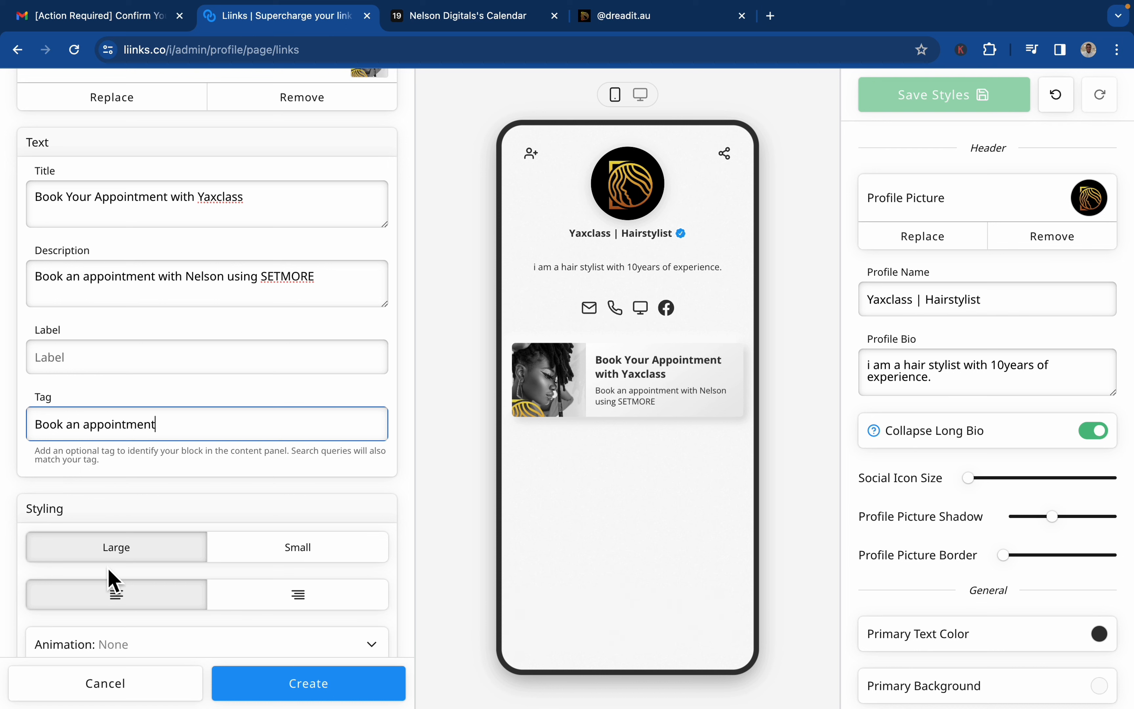
left_click(273, 558)
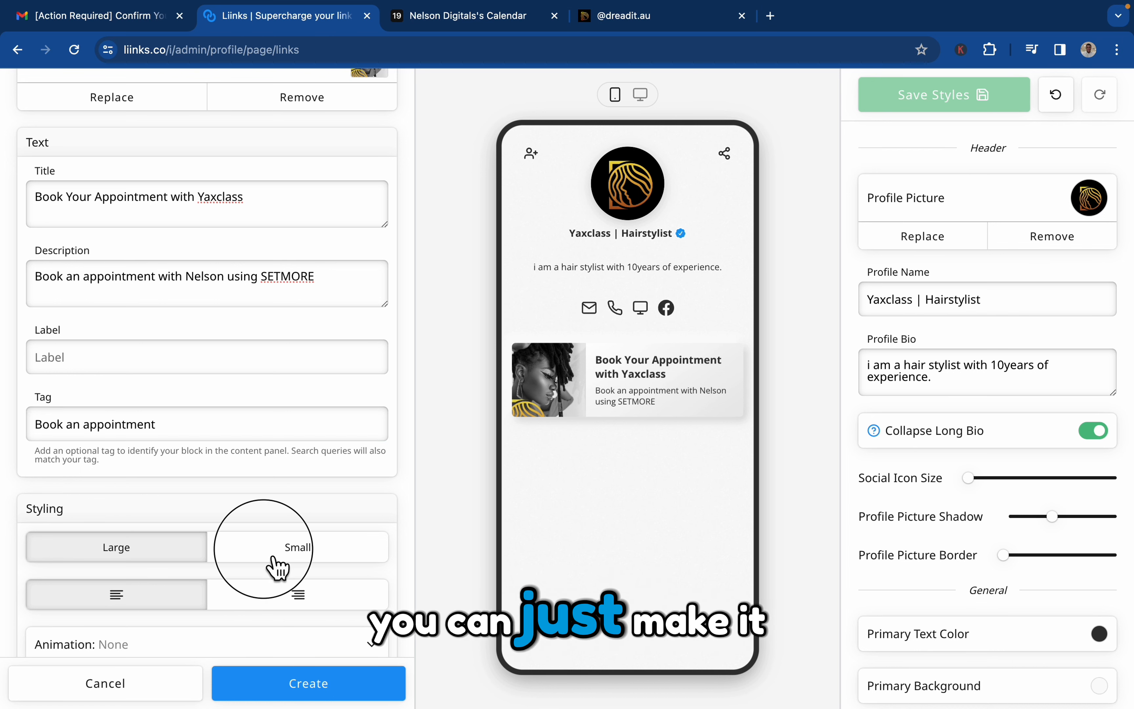
left_click(159, 563)
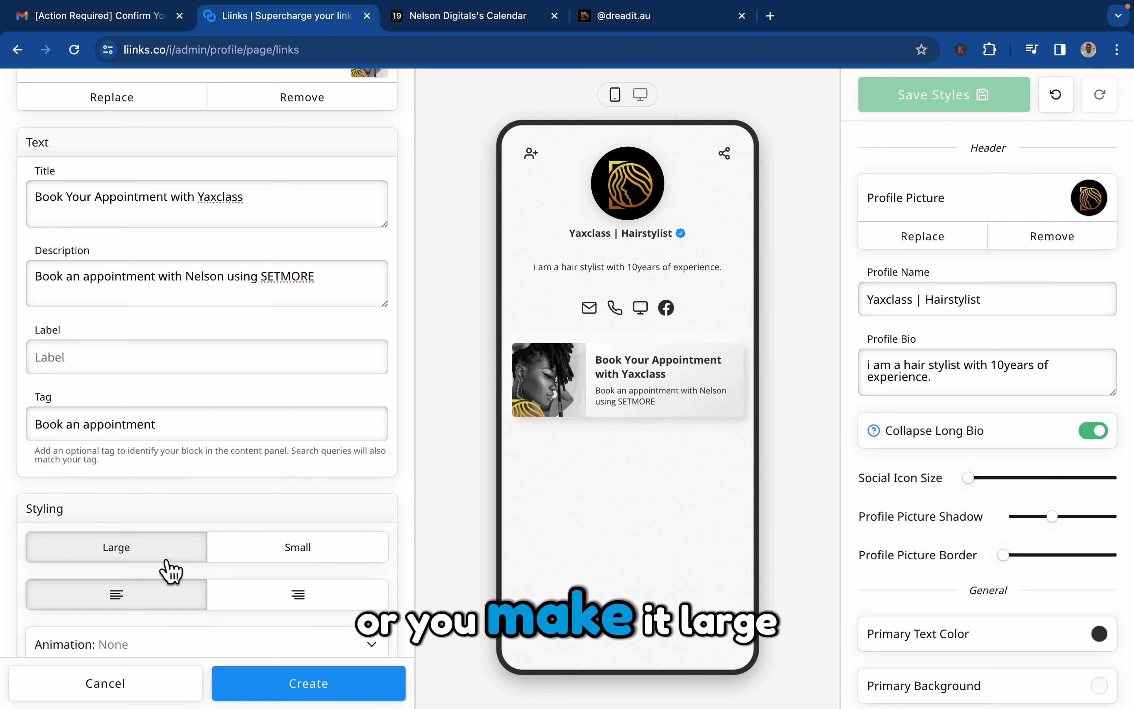
Try the Shake, Tada, Jump and Pulse animations on the booking button, finishing with the None option.
scroll(195, 488, "down", 5)
left_click(237, 448)
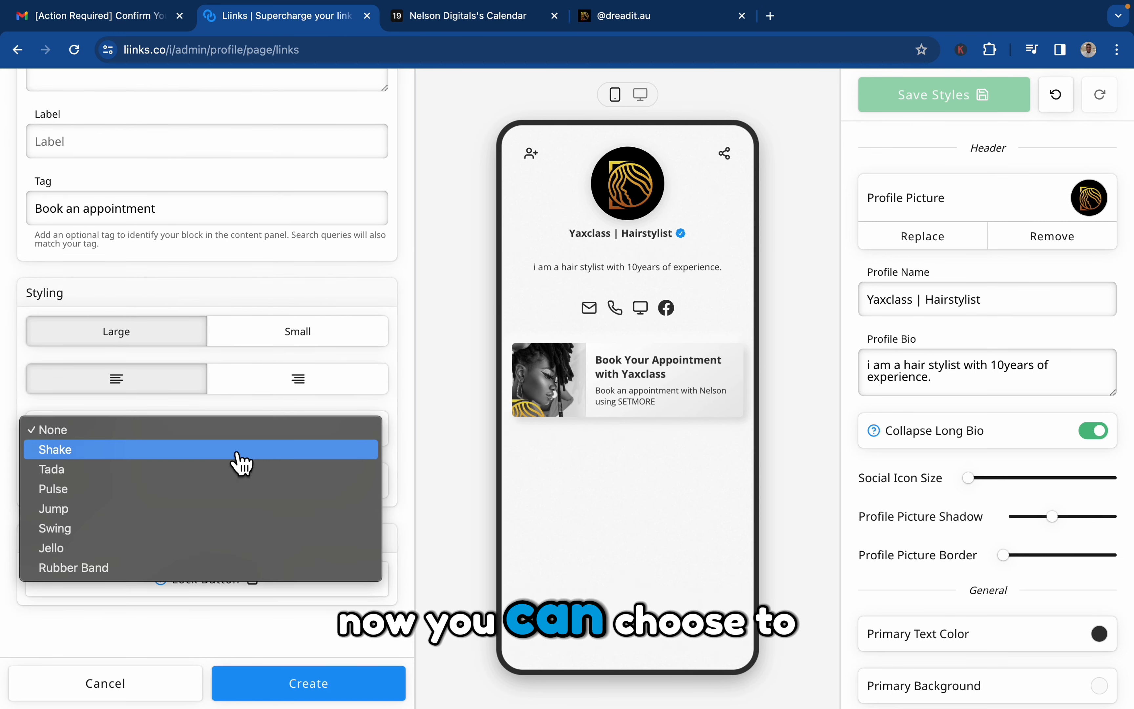
left_click(238, 451)
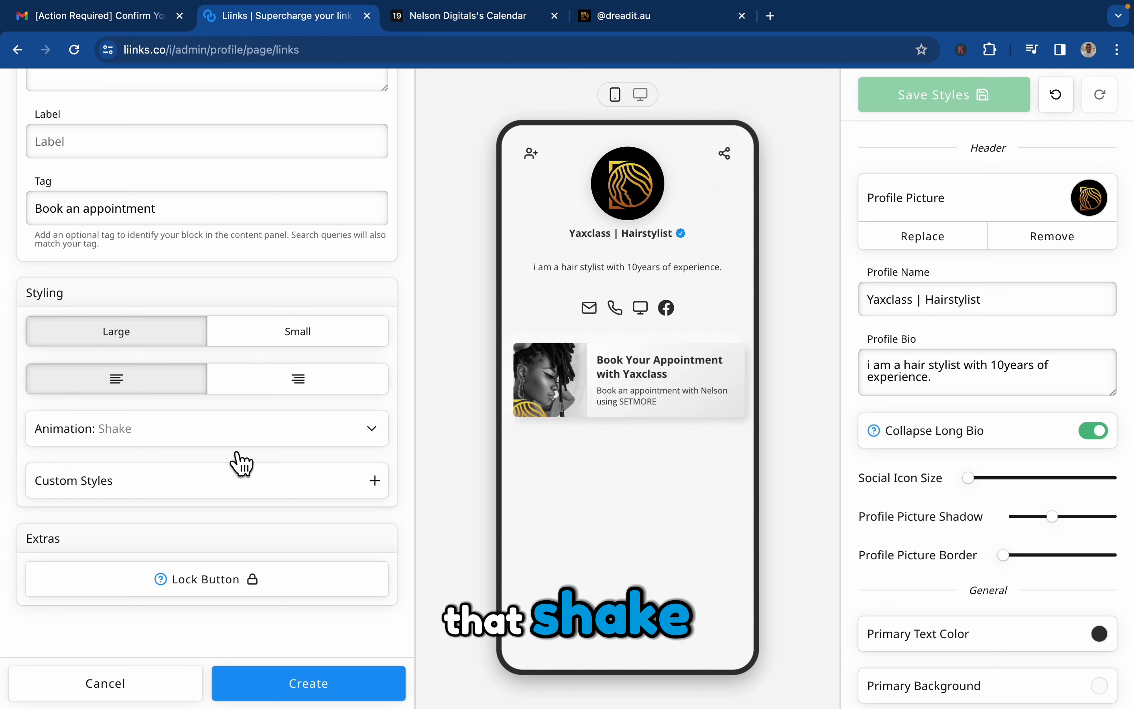
left_click(328, 434)
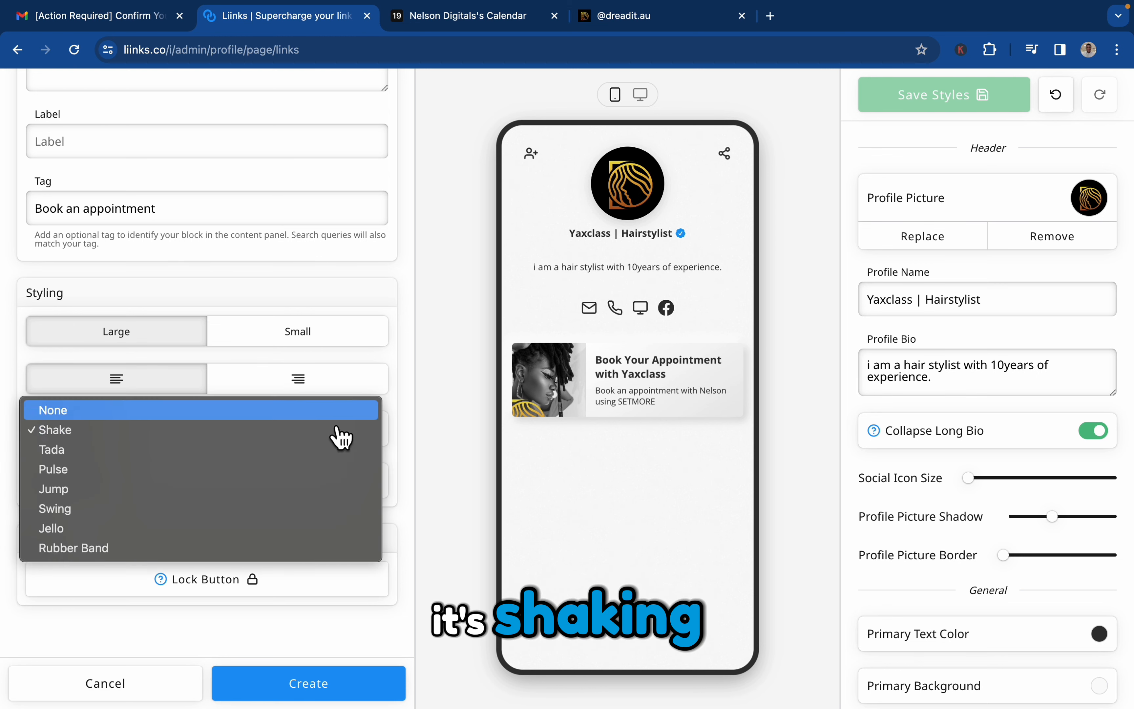
left_click(267, 455)
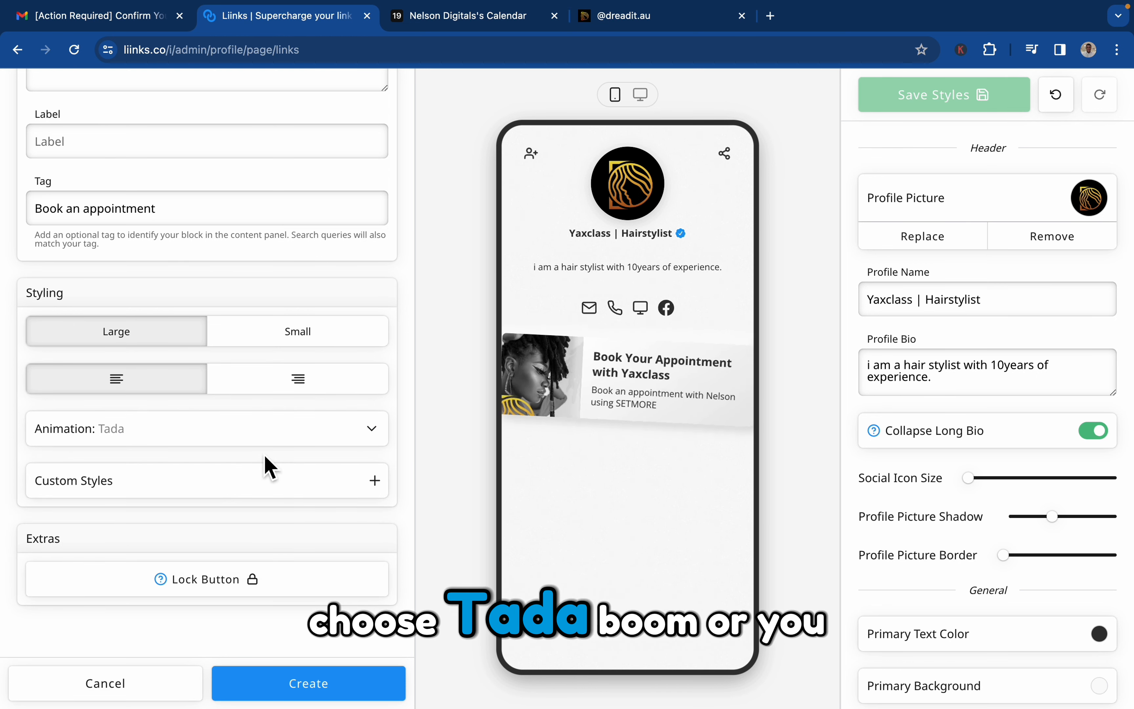
left_click(271, 443)
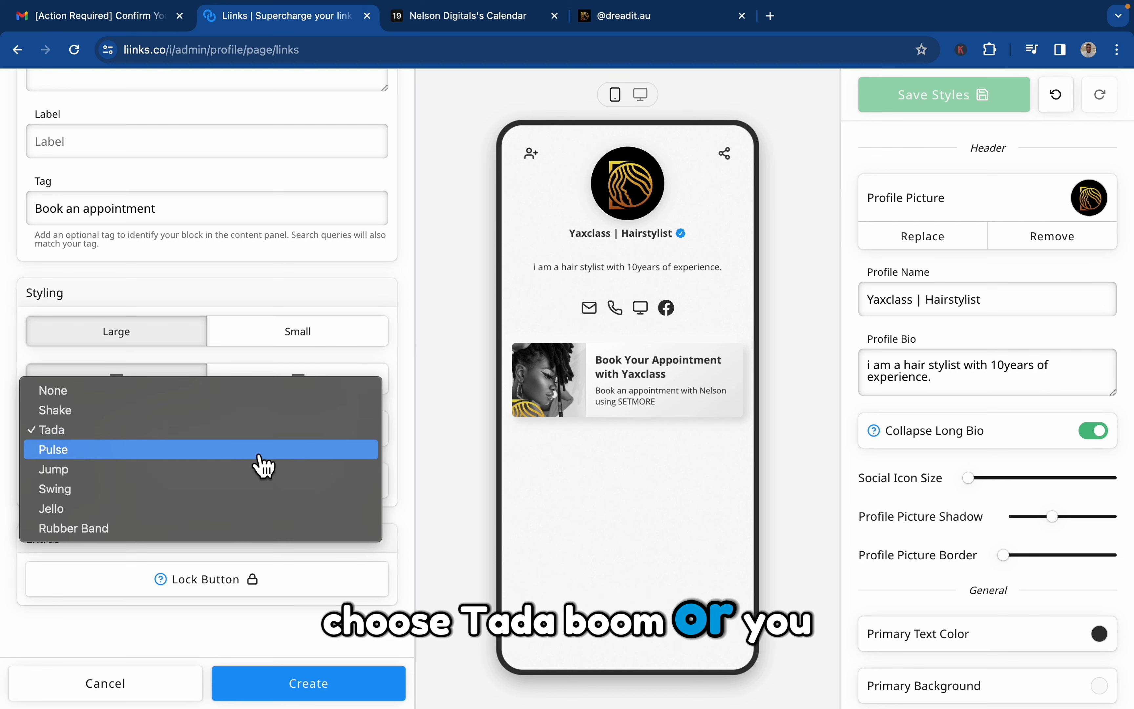
left_click(224, 479)
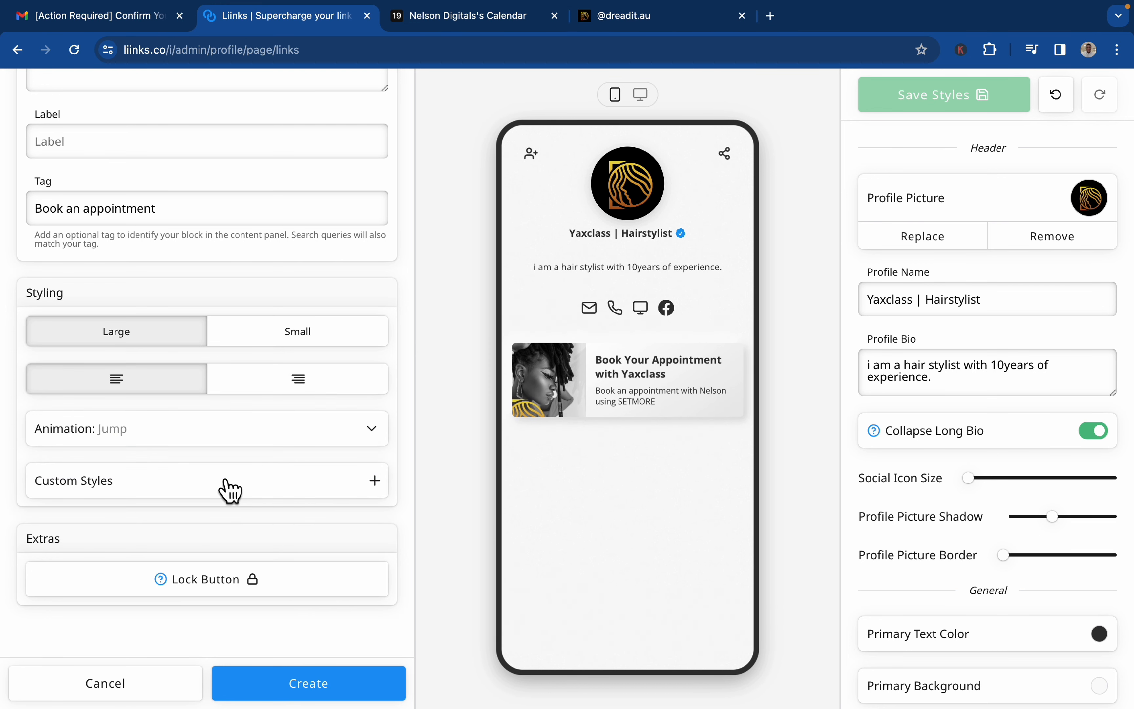
left_click(240, 448)
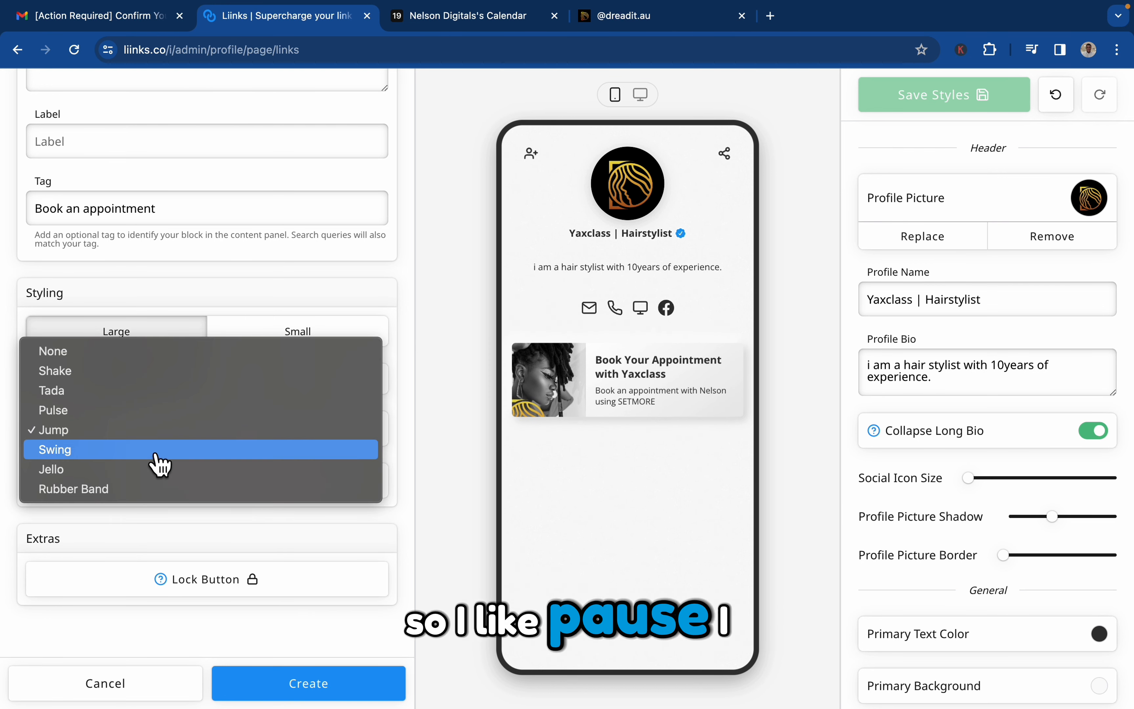
left_click(164, 412)
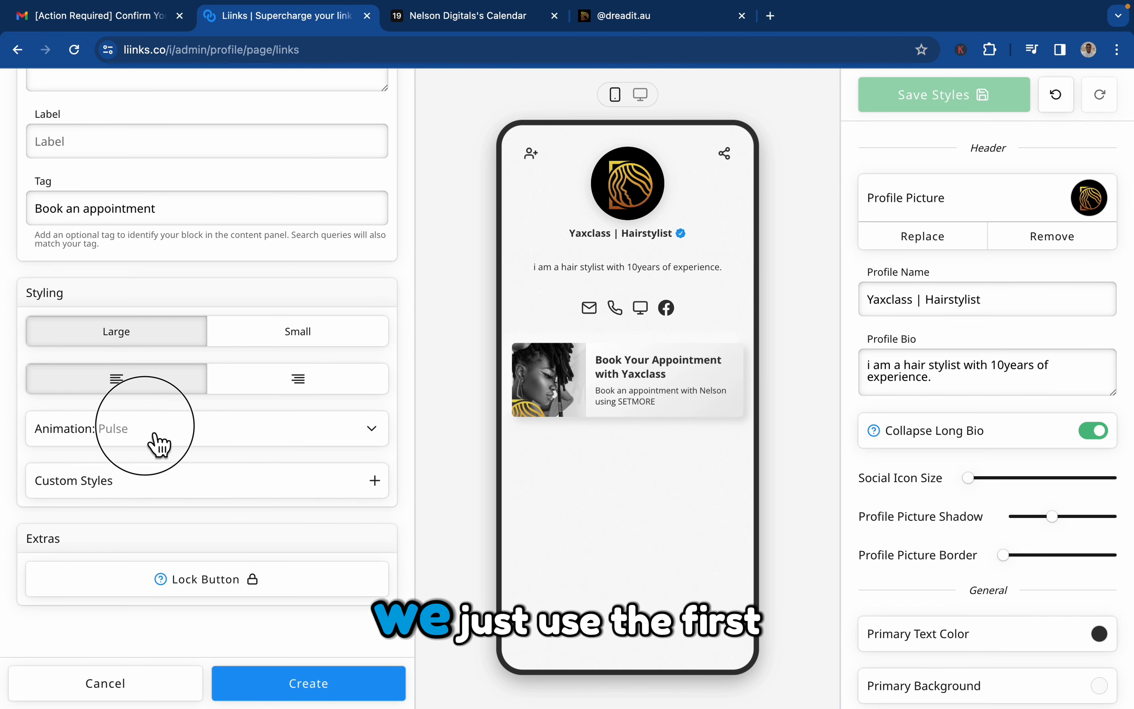
left_click(160, 444)
left_click(143, 373)
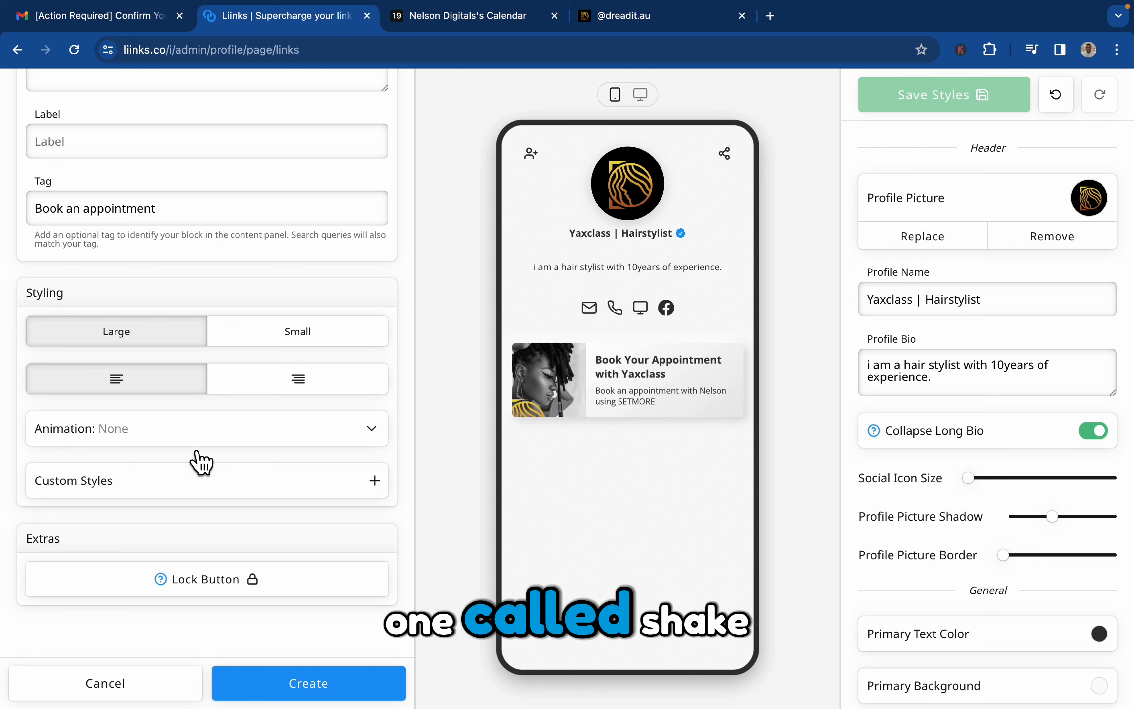
Set the button's animation to Shake, leave its custom styles at their defaults, and create the button.
left_click(197, 449)
left_click(185, 448)
left_click(277, 495)
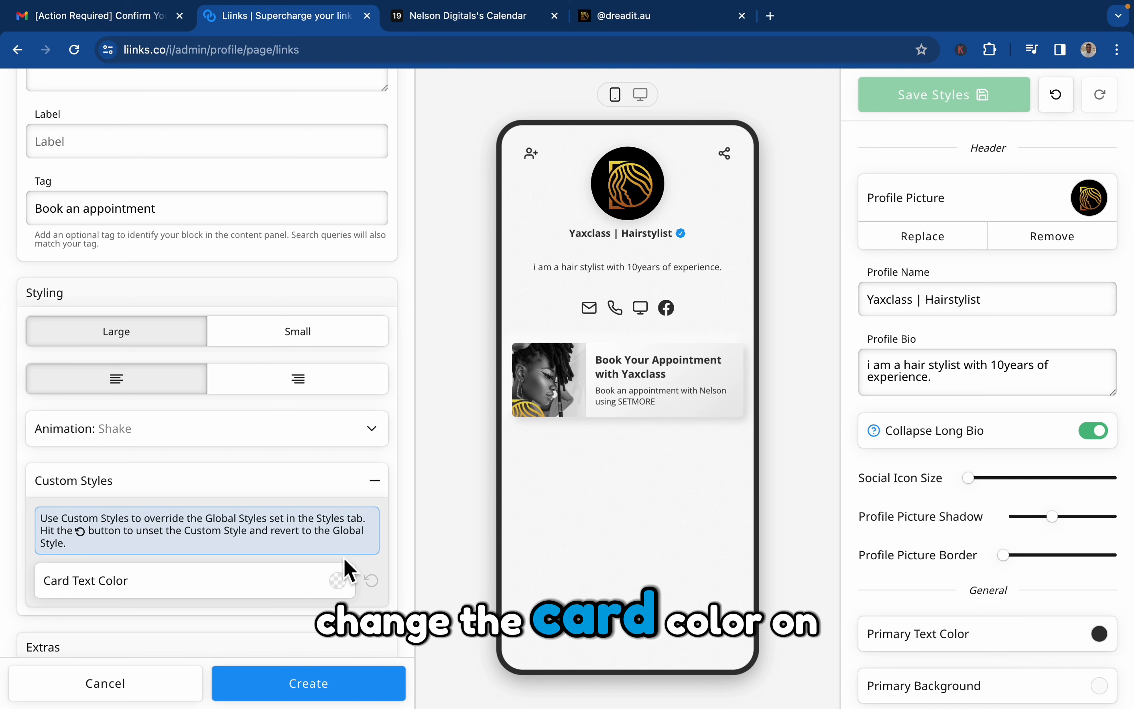
scroll(347, 532, "down", 3)
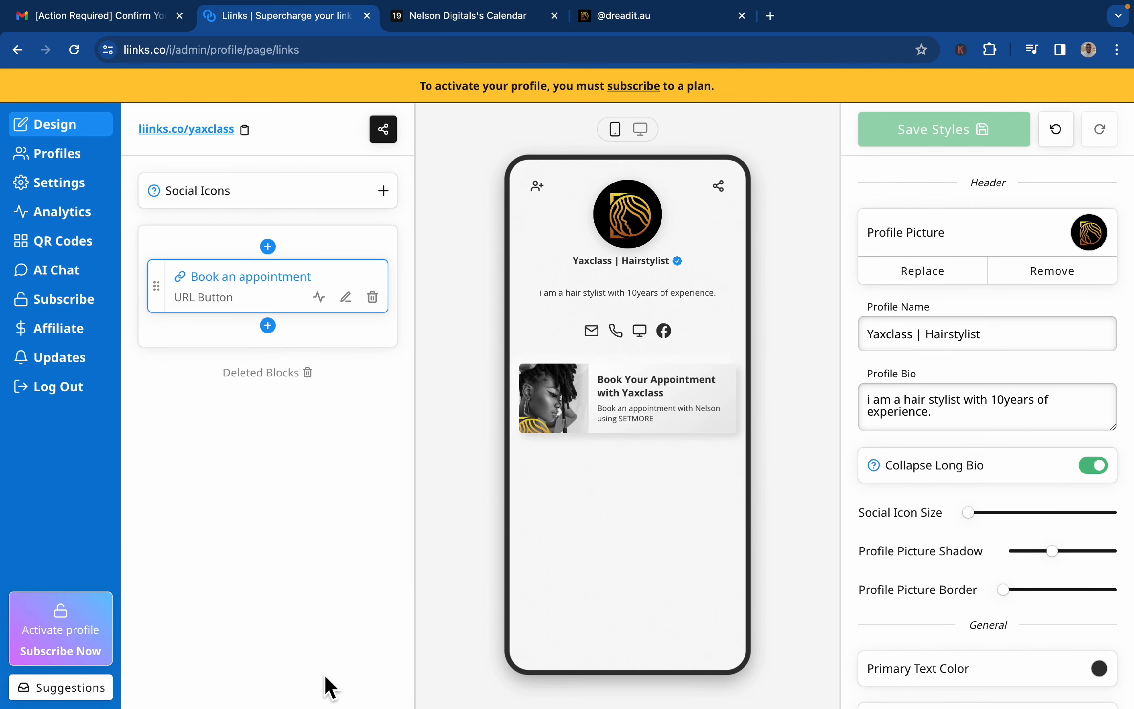
Compare the created button with Dreadit's booking card, reopen it for editing, and right-align its text so the image sits on the right.
mouse_move(697, 379)
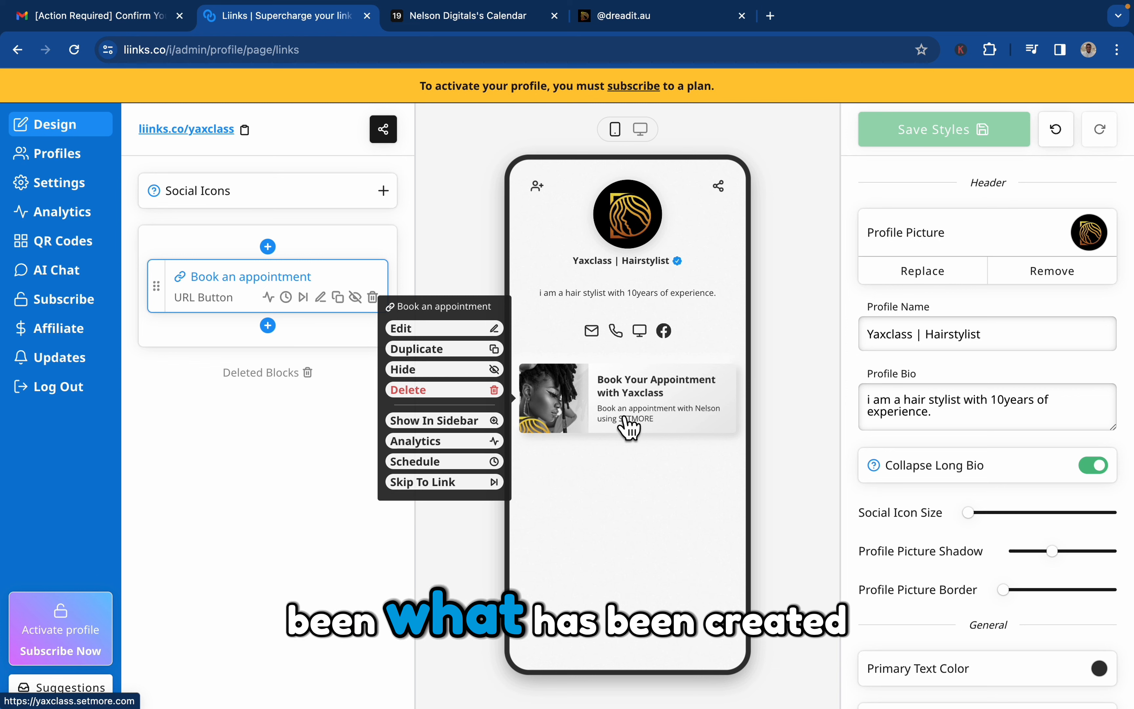
left_click(665, 19)
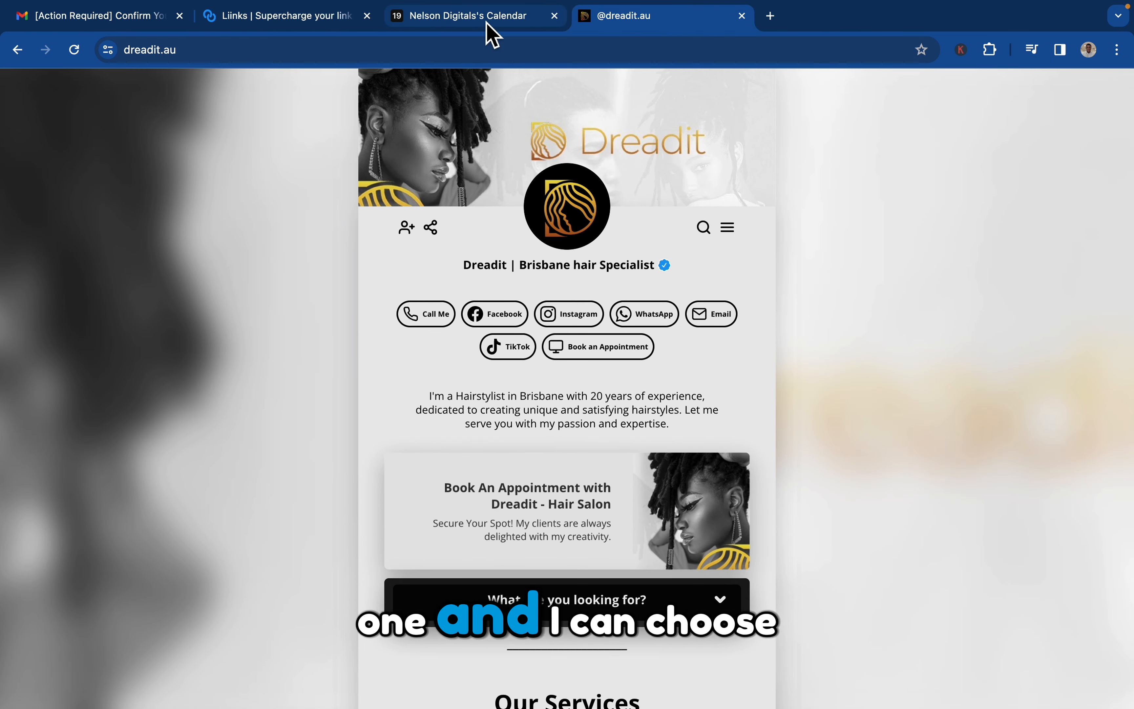
left_click(327, 19)
left_click(209, 300)
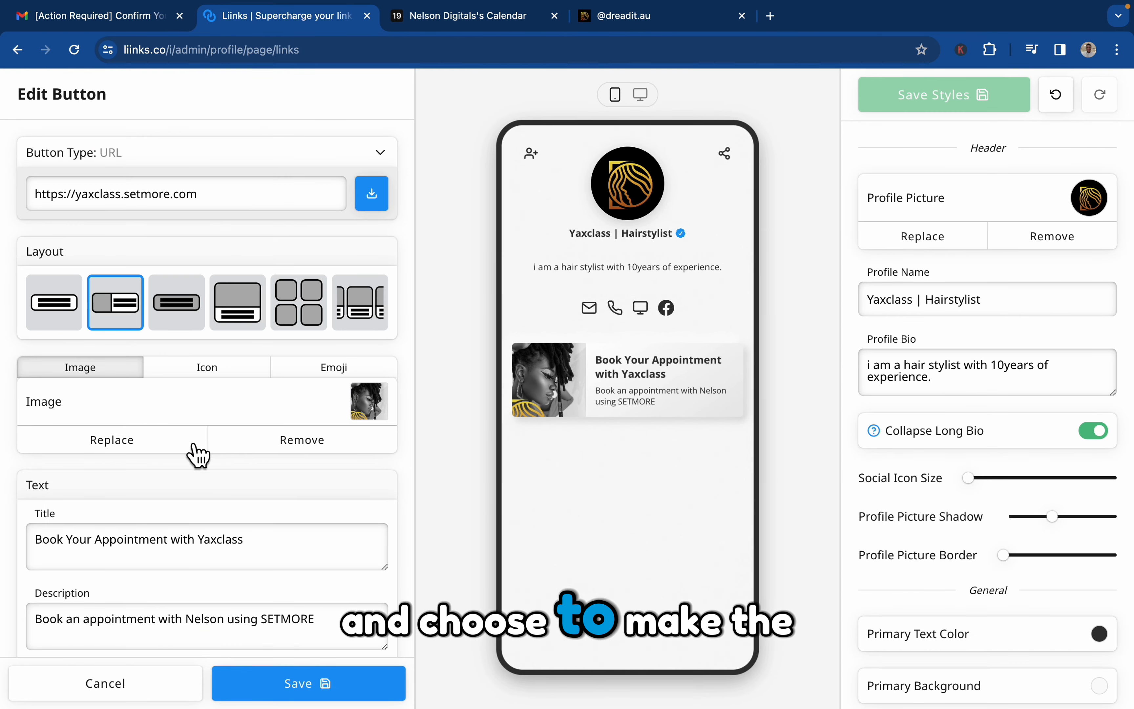
scroll(187, 448, "down", 12)
left_click(297, 378)
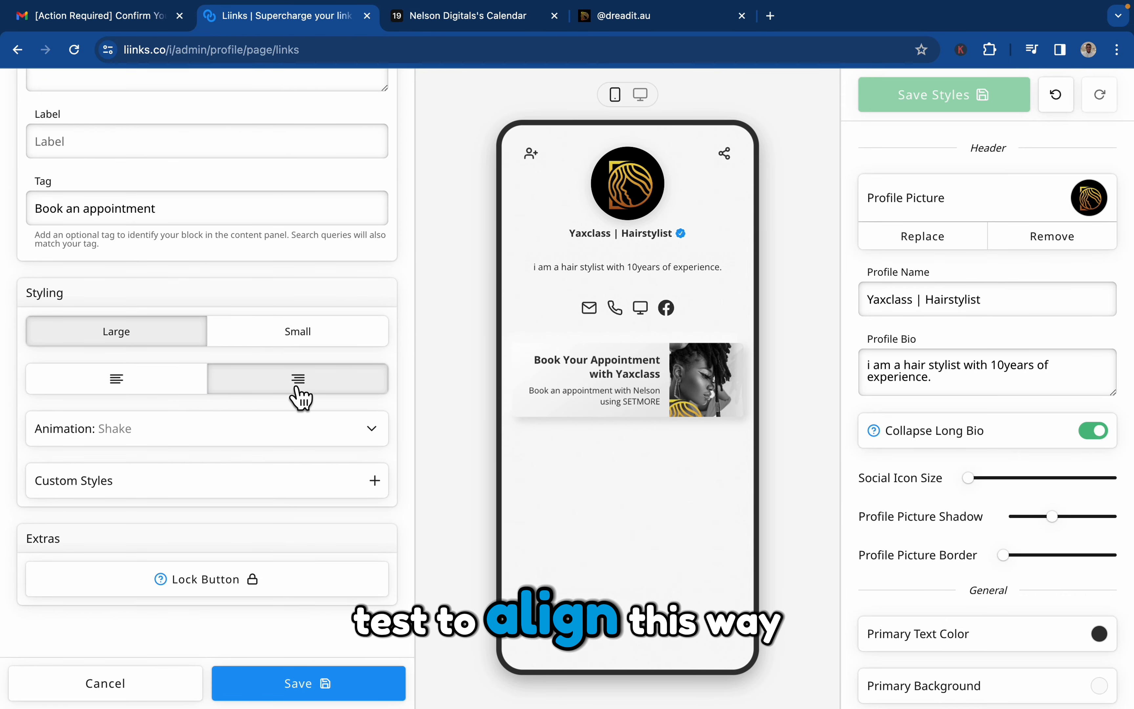
Choose dreadit---twitter-page.jpg from the SM PAGE COVER folder as the booking button's replacement image.
scroll(309, 360, "up", 10)
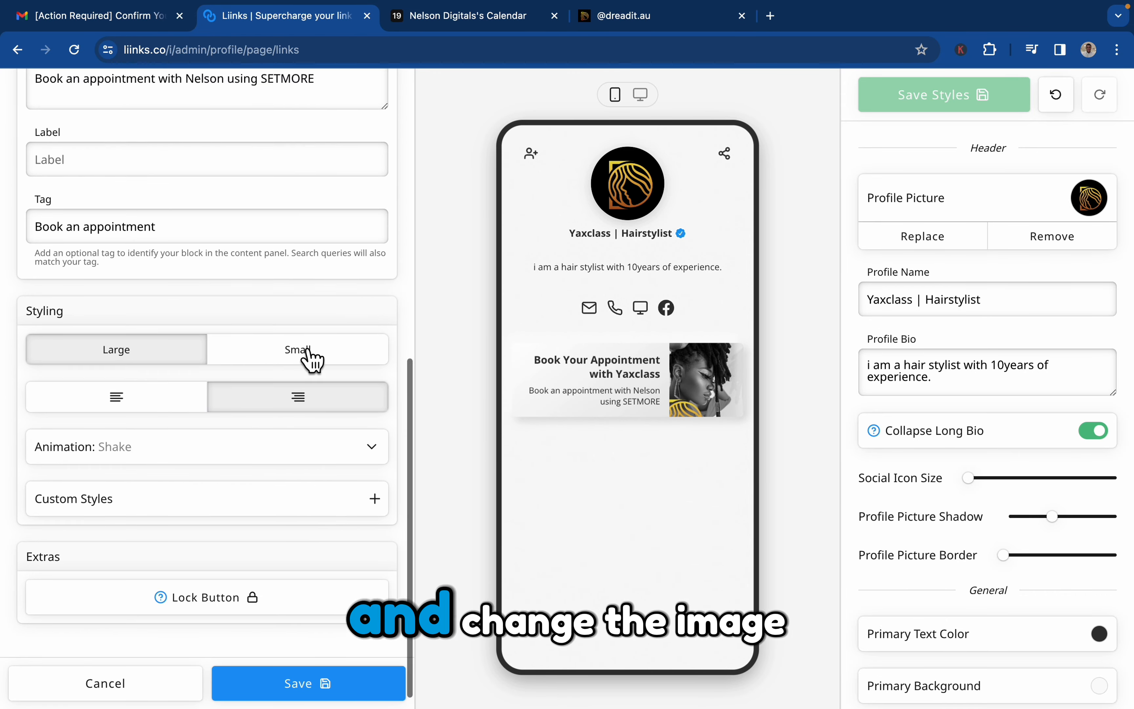
left_click(368, 403)
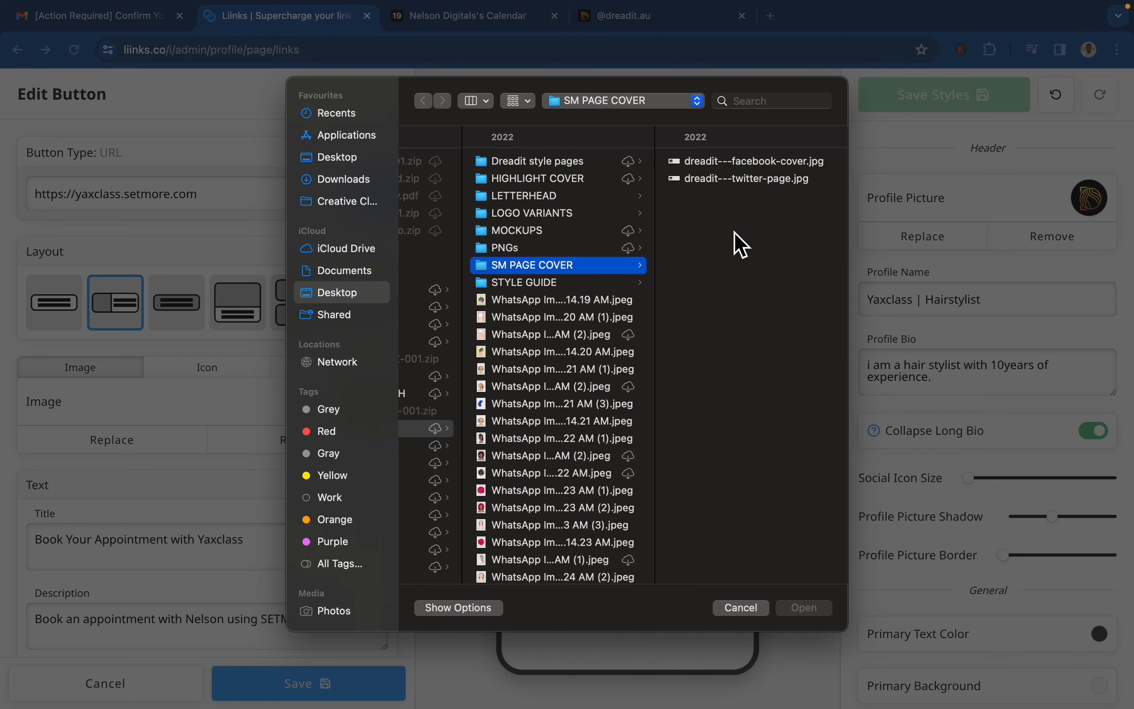
left_click(744, 179)
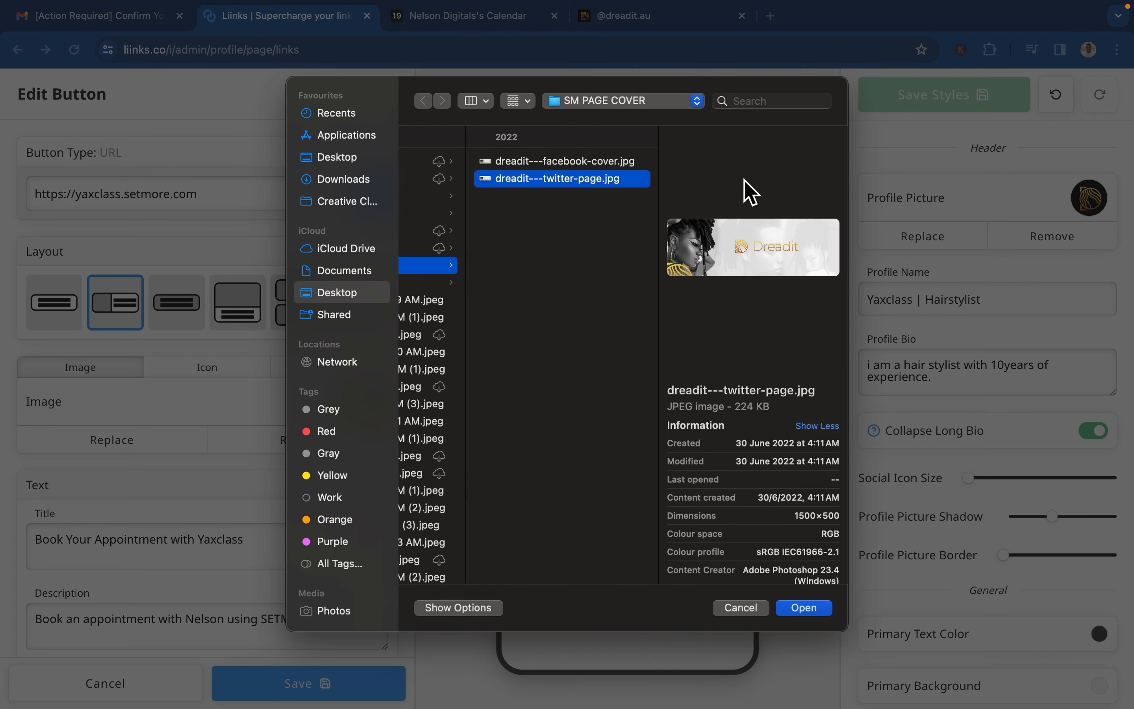
left_click(598, 162)
double_click(593, 179)
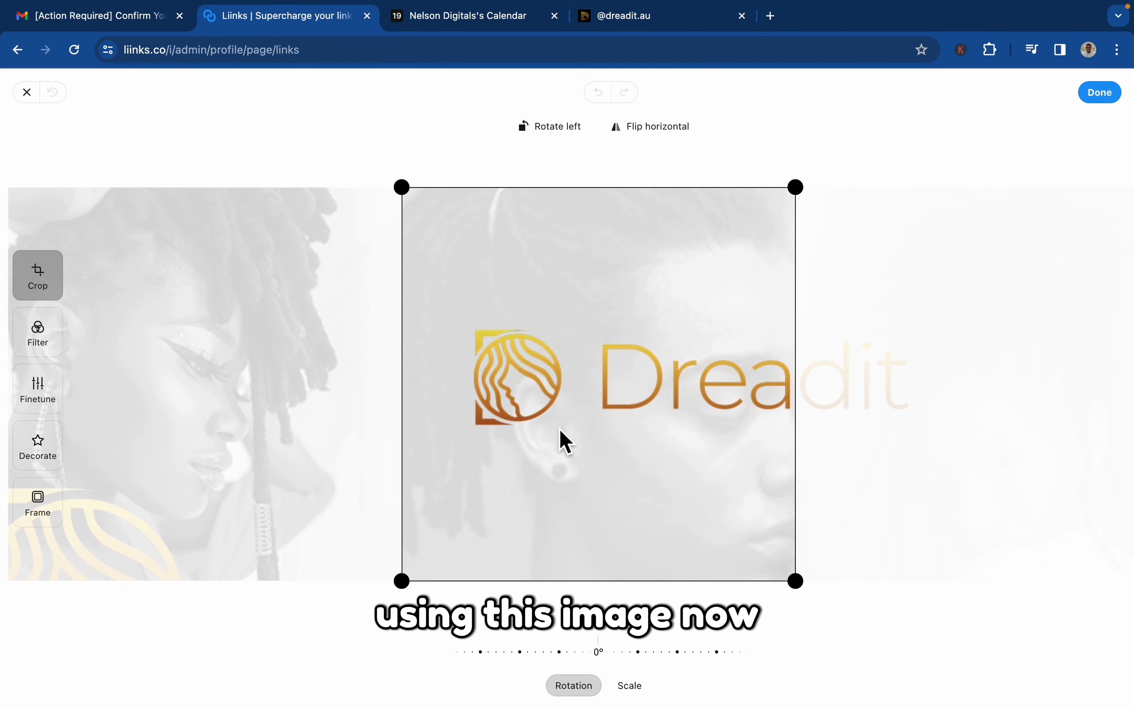
Try flipping the banner image horizontally and repositioning its square crop on the woman's face, and apply the edit.
left_click_drag(560, 428, 613, 428)
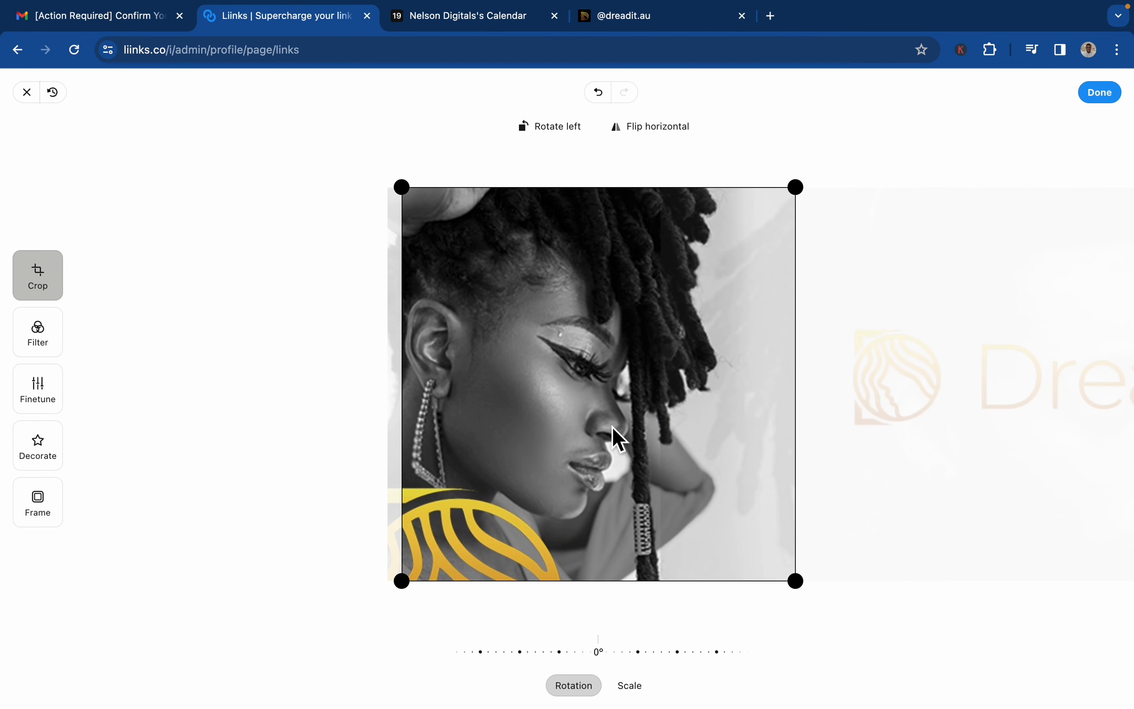
left_click(656, 139)
left_click_drag(614, 443, 69, 431)
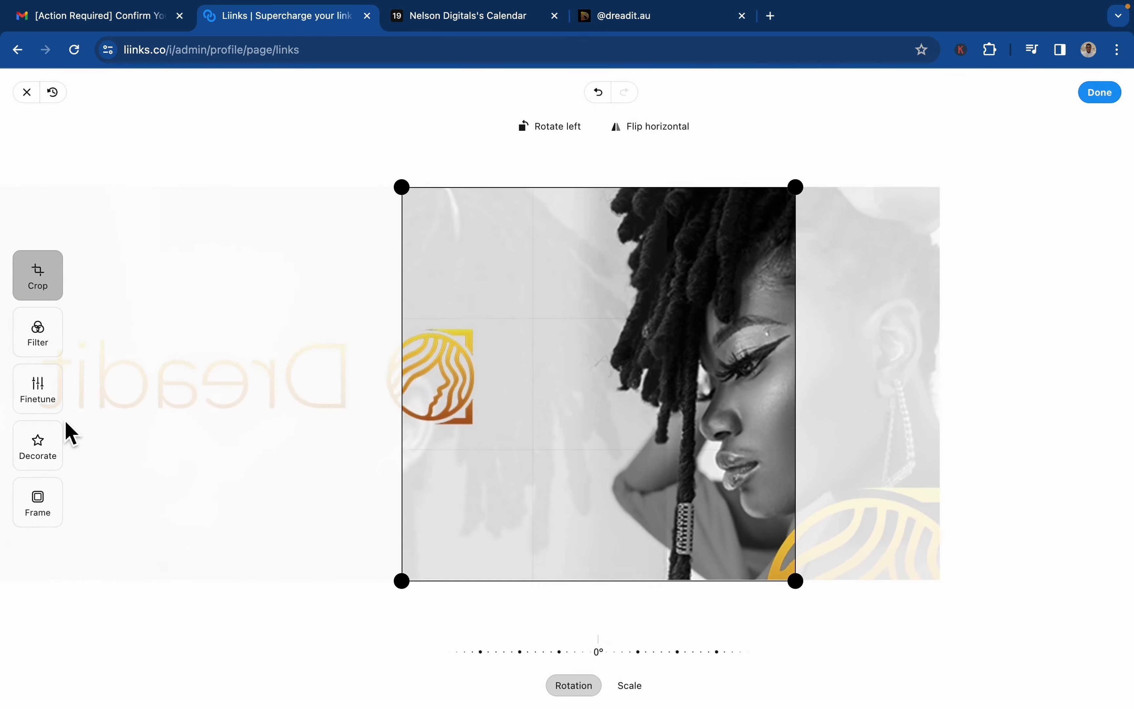
left_click_drag(680, 399, 498, 394)
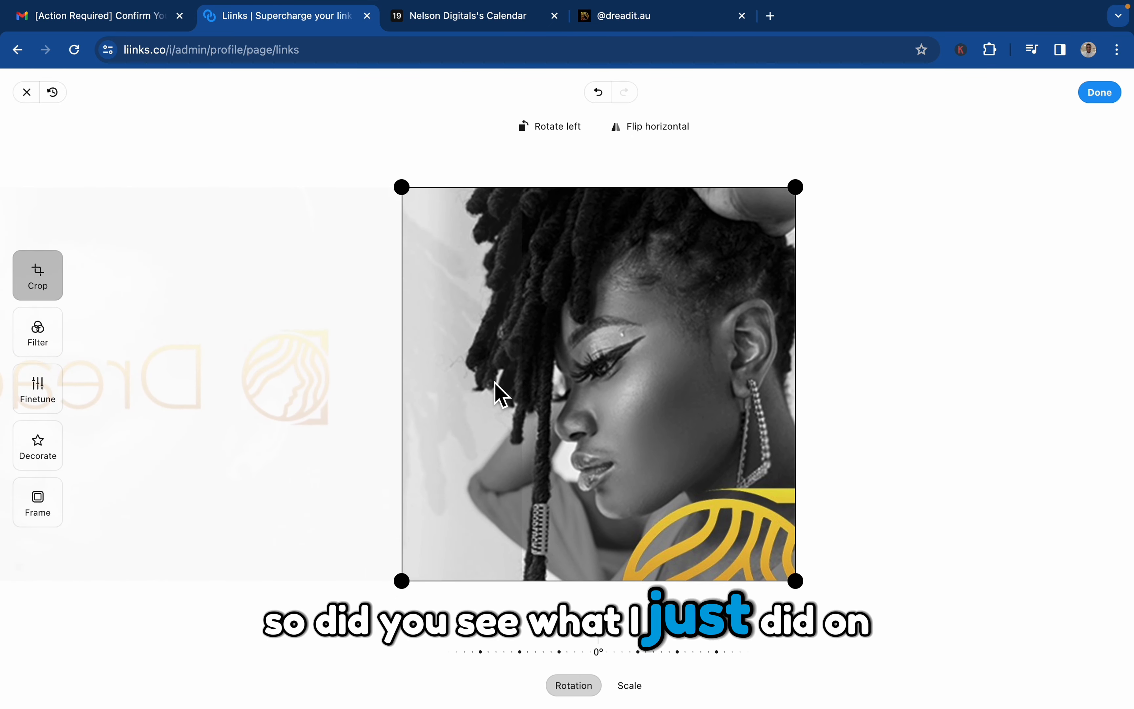
left_click(662, 137)
left_click(1104, 99)
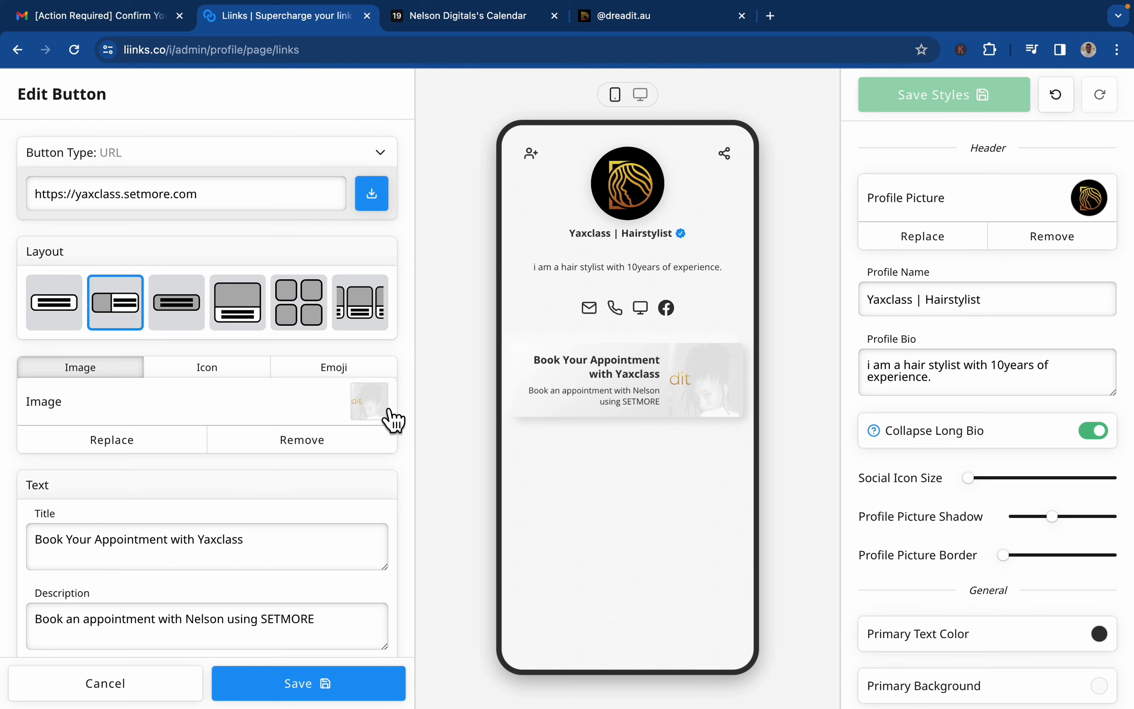
Replace the booking button's image with dreadit---twitter-page.jpg again and position the square crop over the woman's face.
left_click(388, 416)
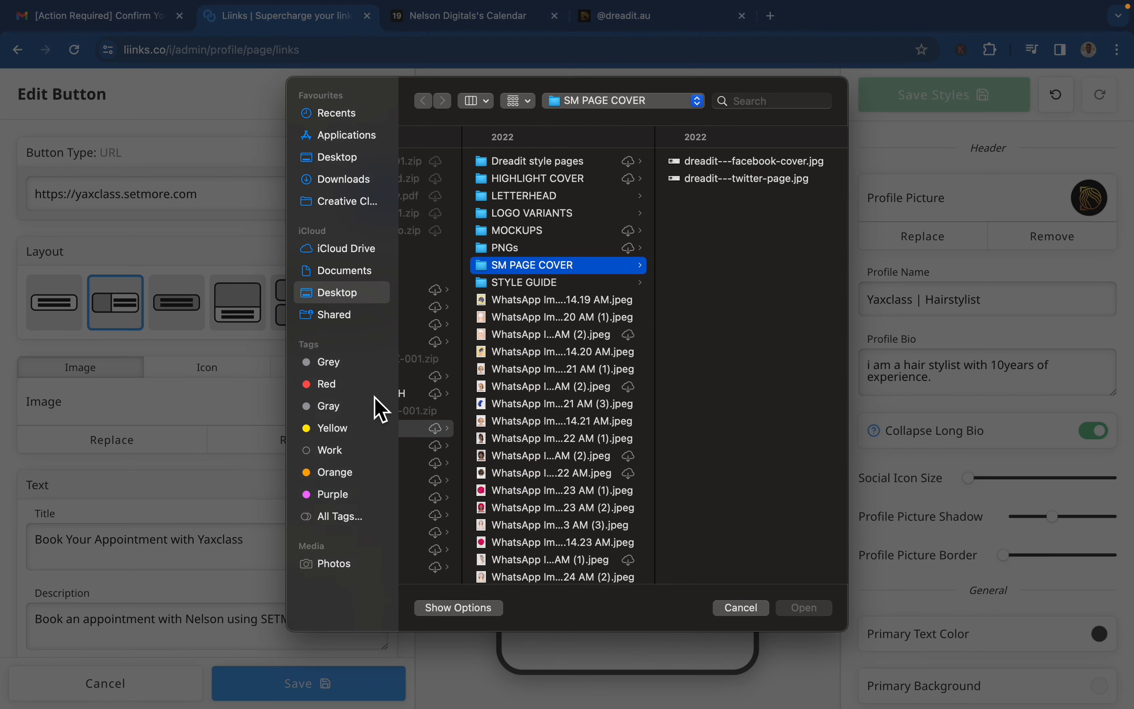
left_click(759, 189)
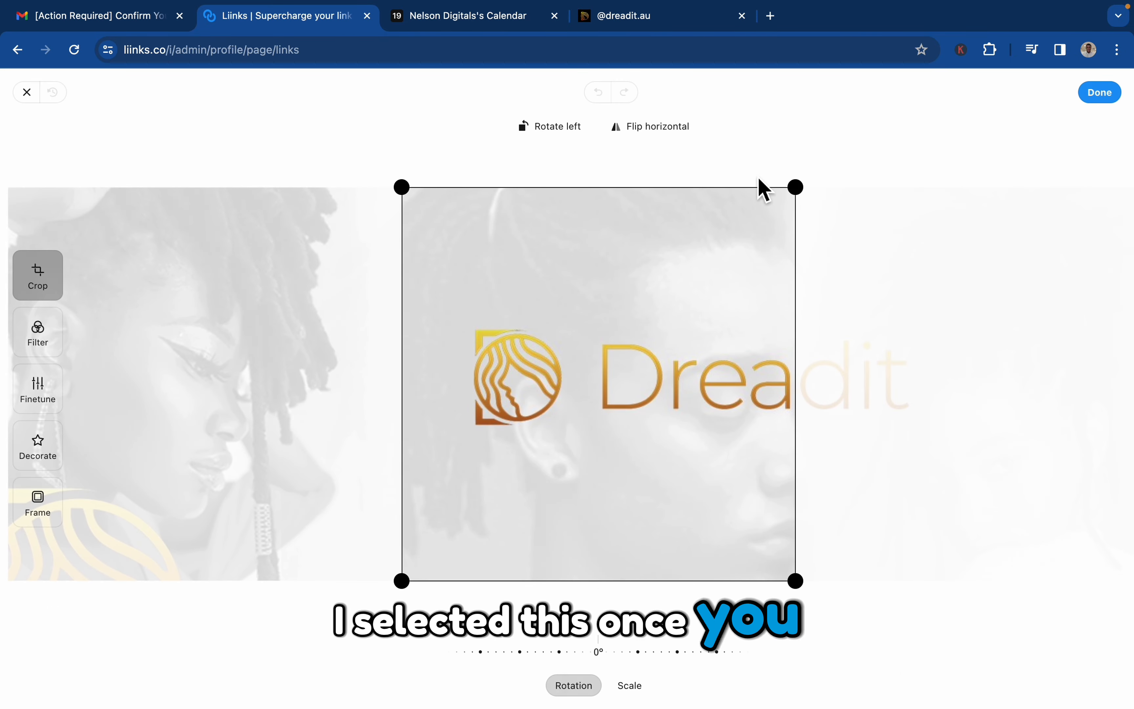
left_click(620, 313)
left_click_drag(627, 325, 1069, 329)
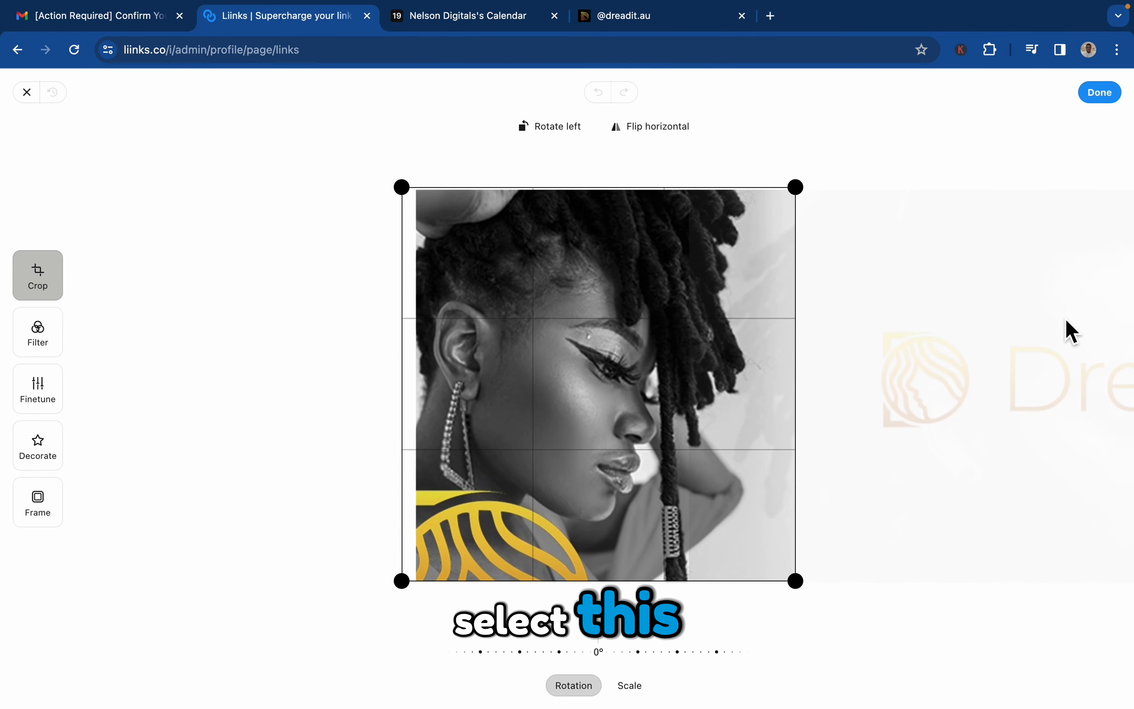
Flip the cropped image horizontally to match the booking card on dreadit.au, apply it, and save the button.
left_click(685, 21)
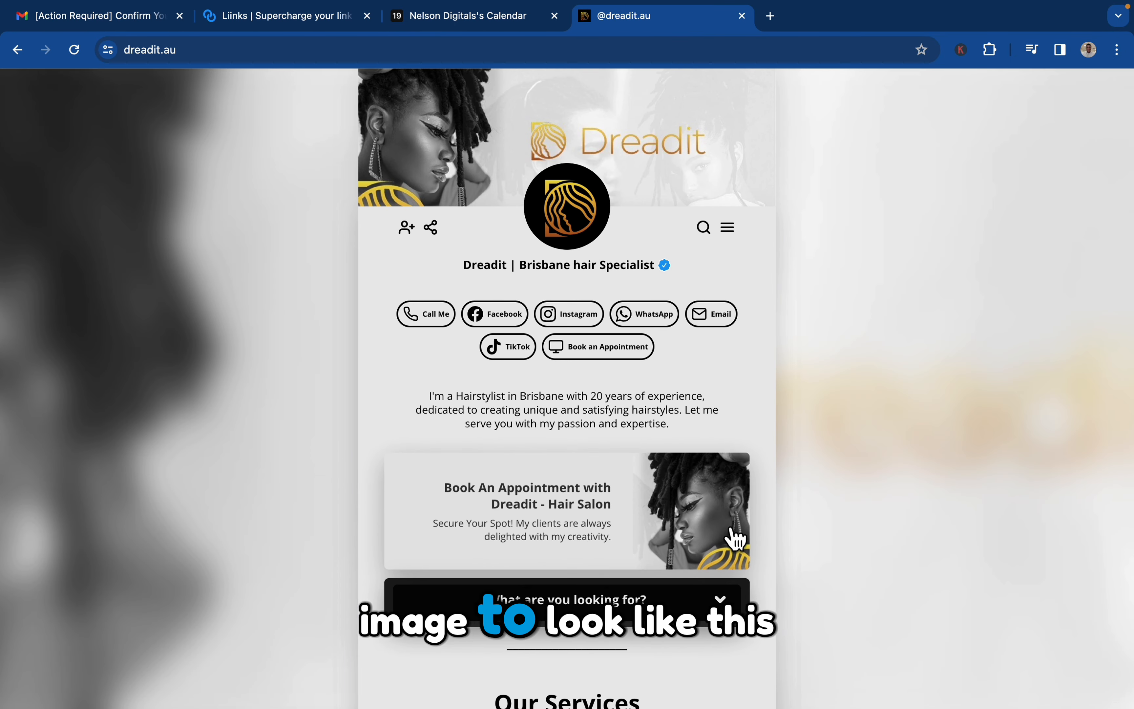
left_click(486, 19)
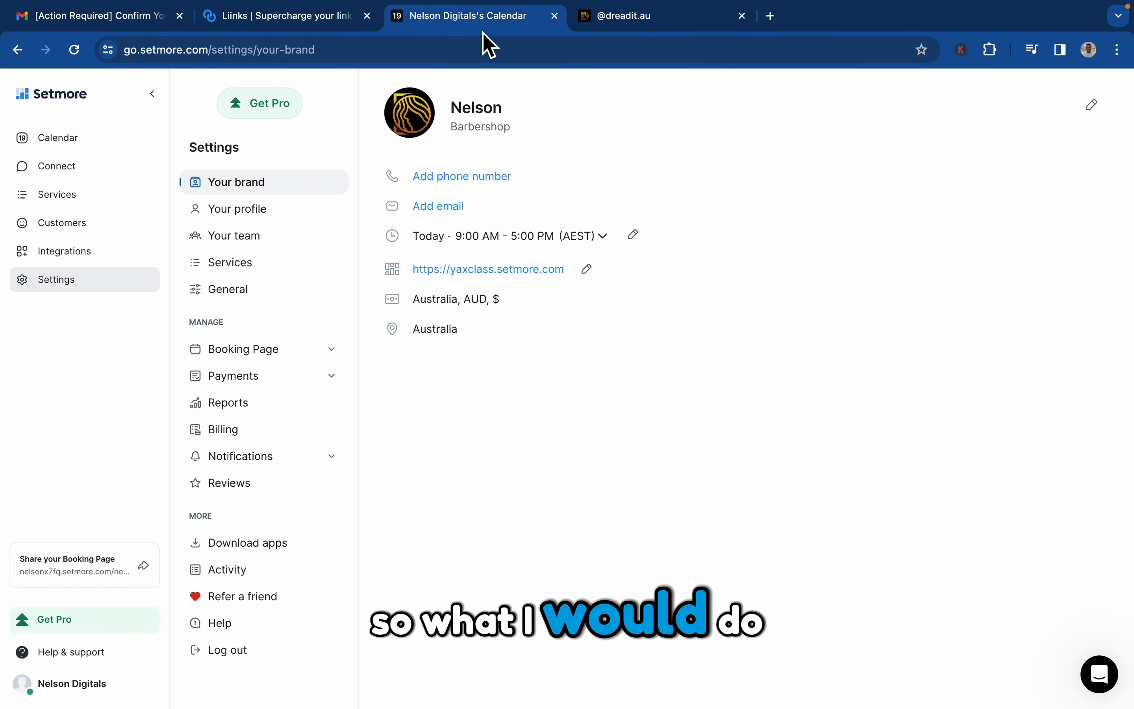
left_click(321, 18)
left_click(656, 134)
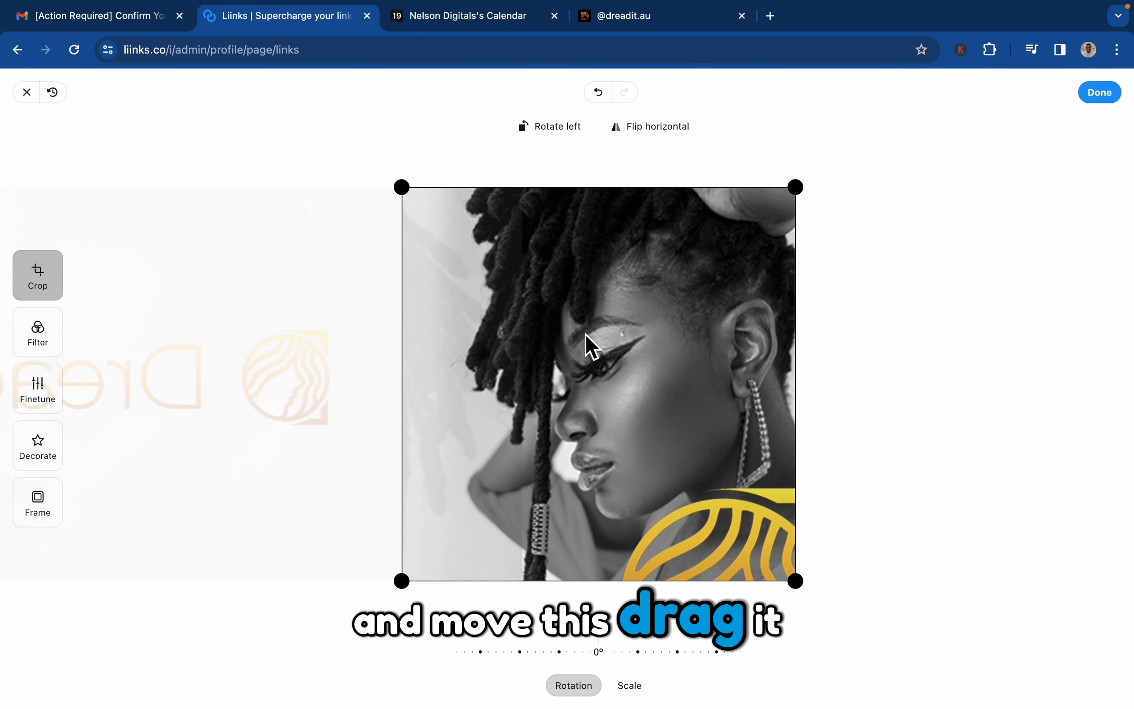
left_click(1109, 101)
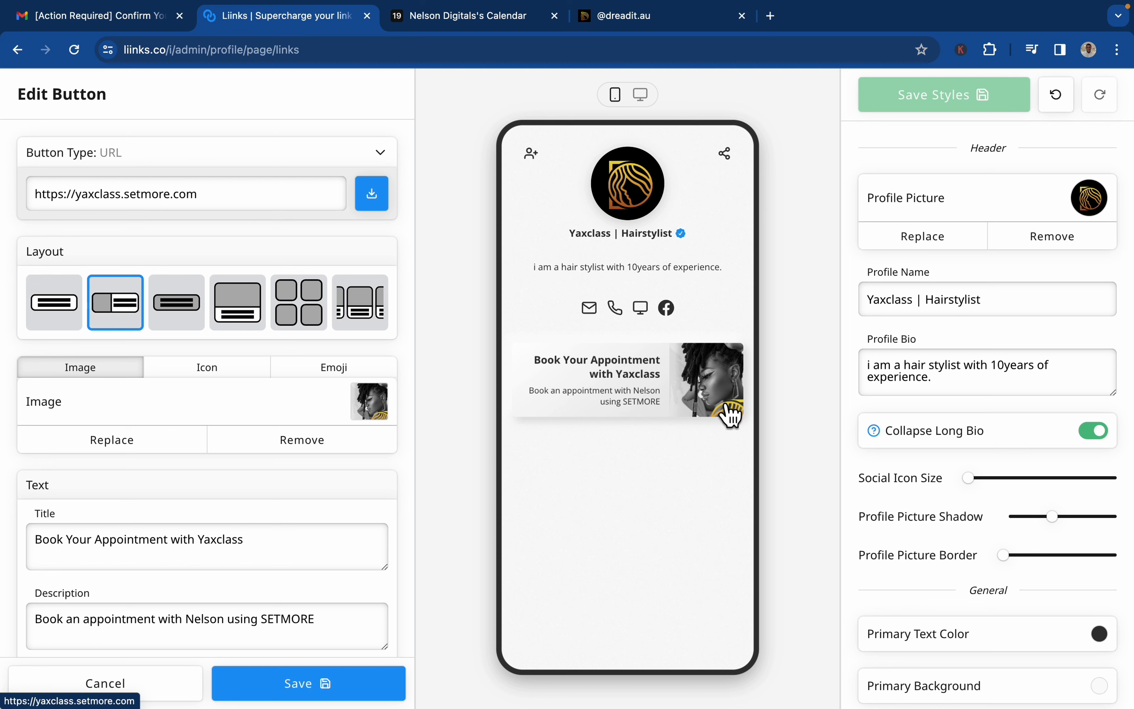
scroll(228, 612, "down", 6)
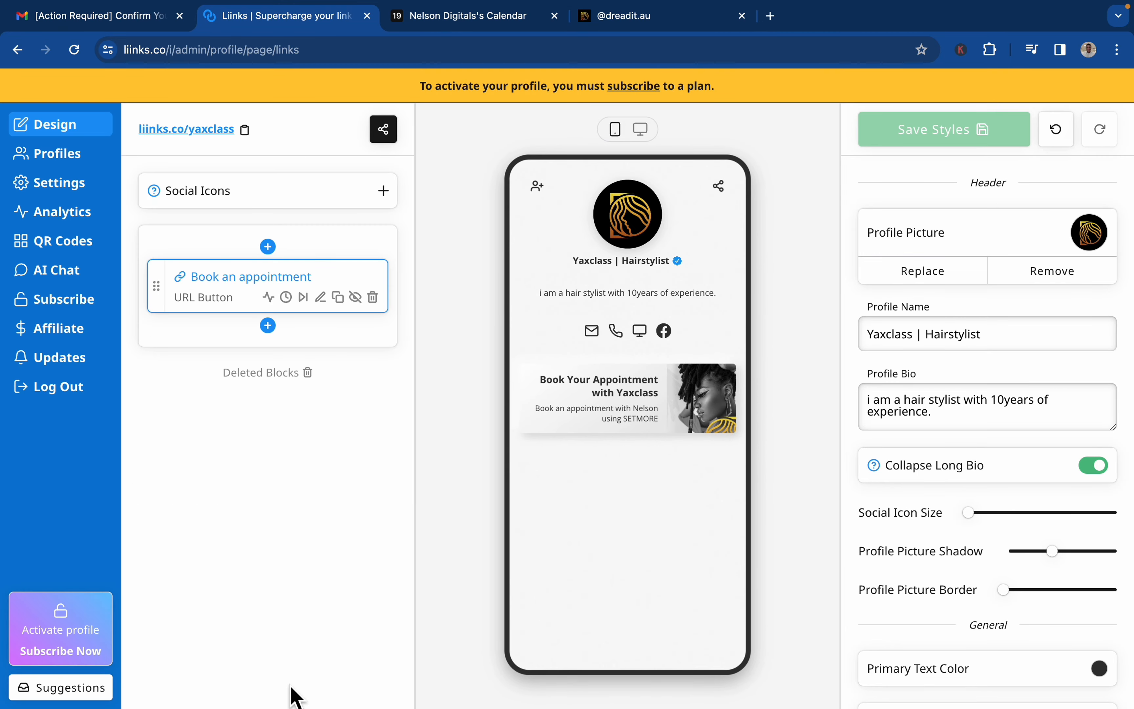
Examine the "What are you looking for?" dropdown below the booking card on dreadit.au.
left_click(640, 19)
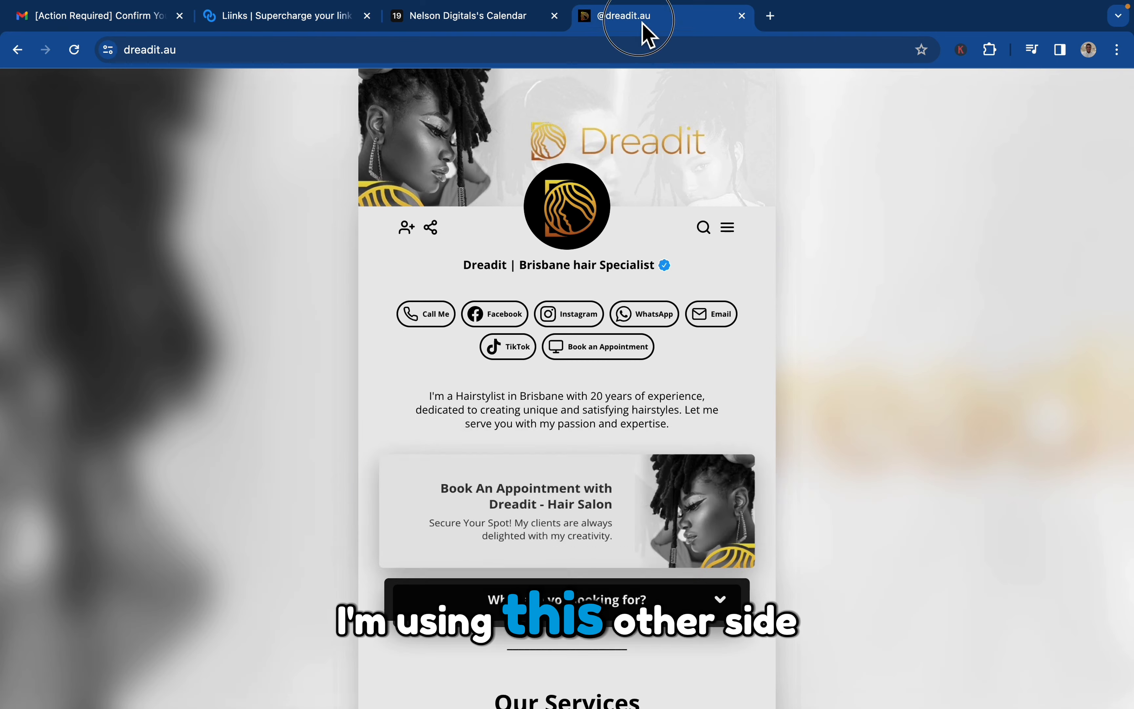
scroll(610, 355, "down", 4)
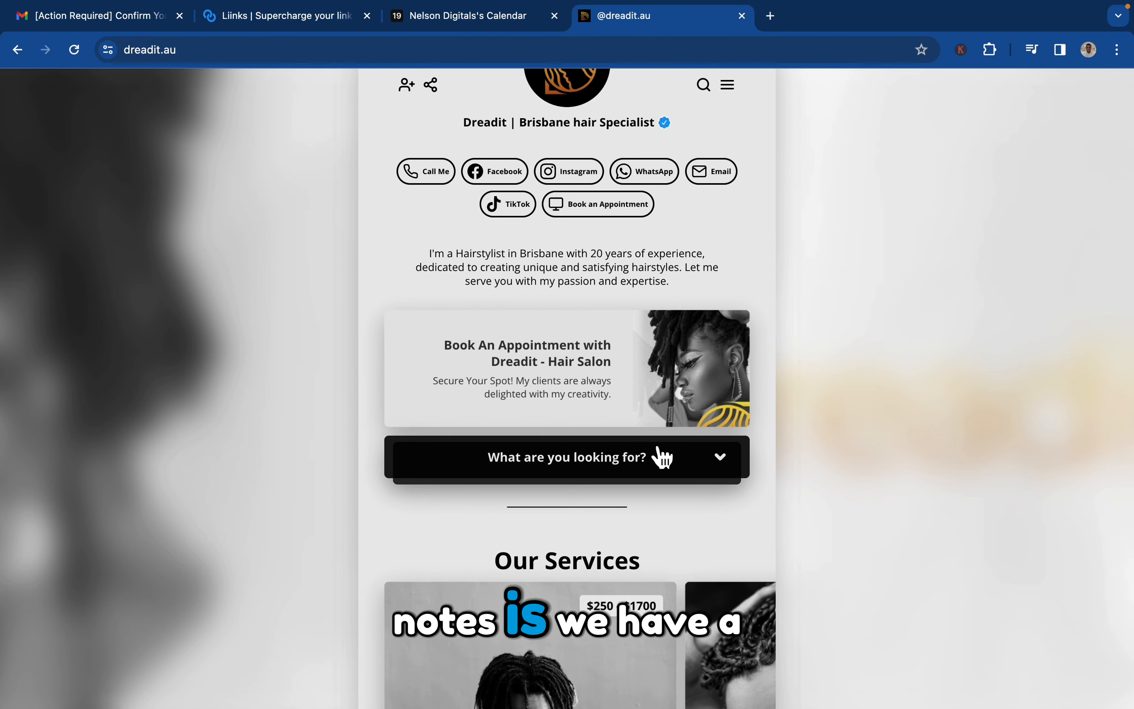
left_click(677, 461)
left_click(677, 461)
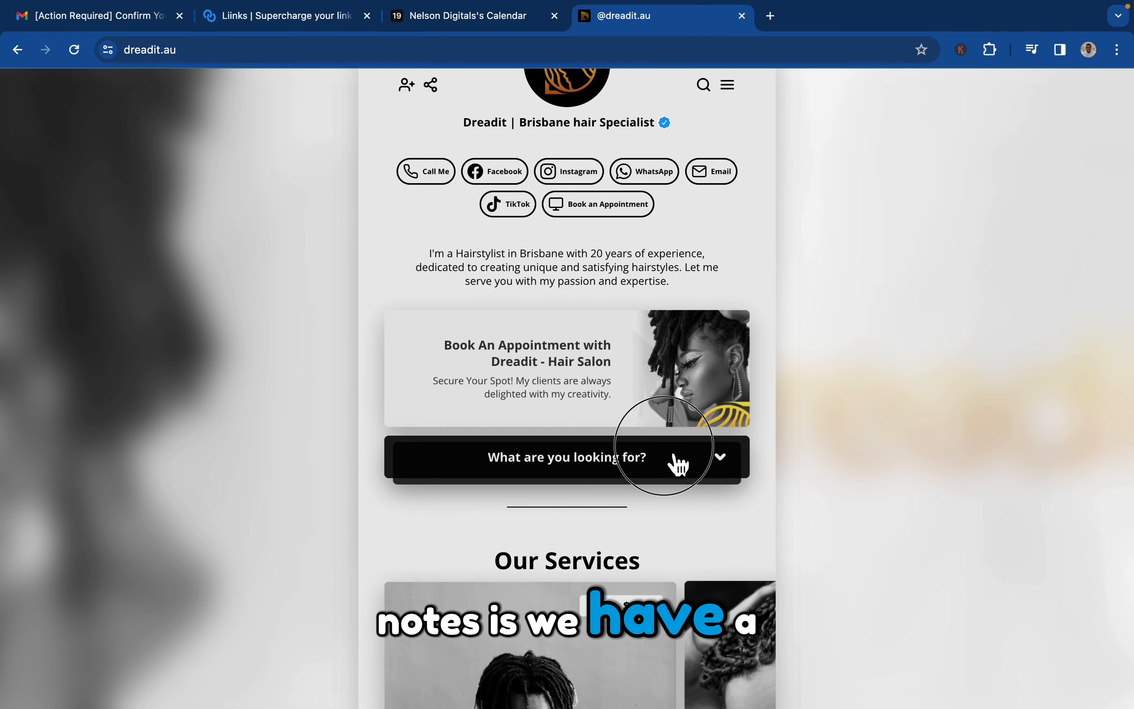
left_click(677, 461)
left_click(678, 461)
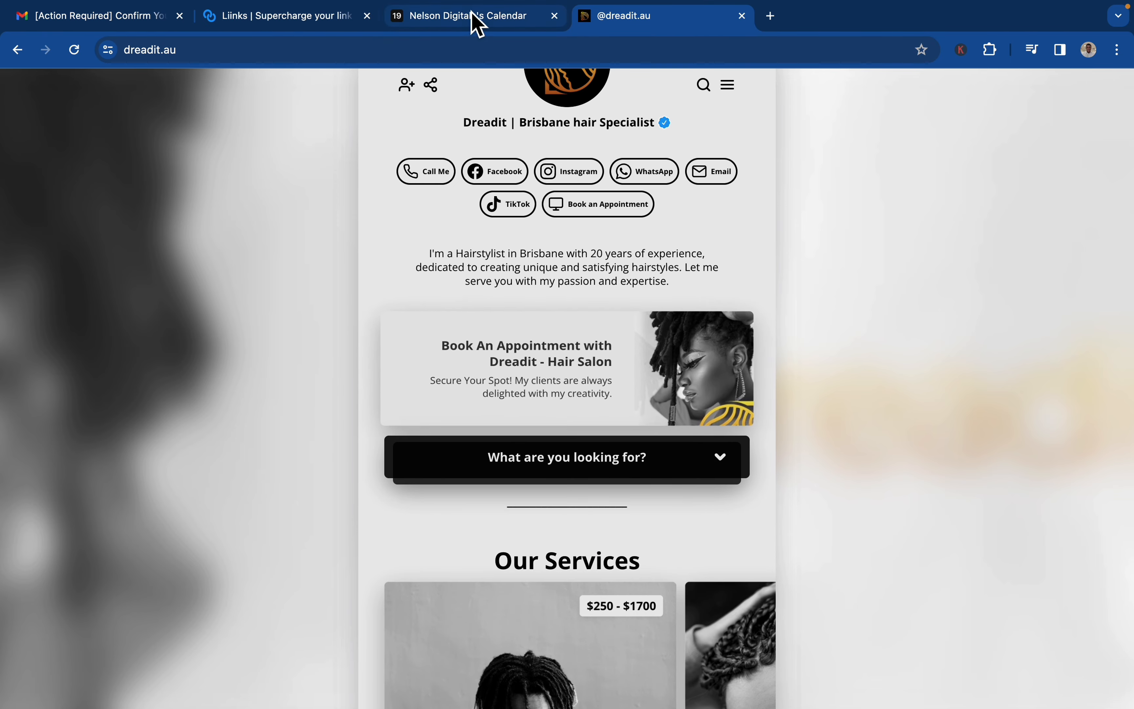
Back in Liinks, create a group below the booking button titled "What are you Looking for", keeping Folder on Profile enabled.
left_click(287, 18)
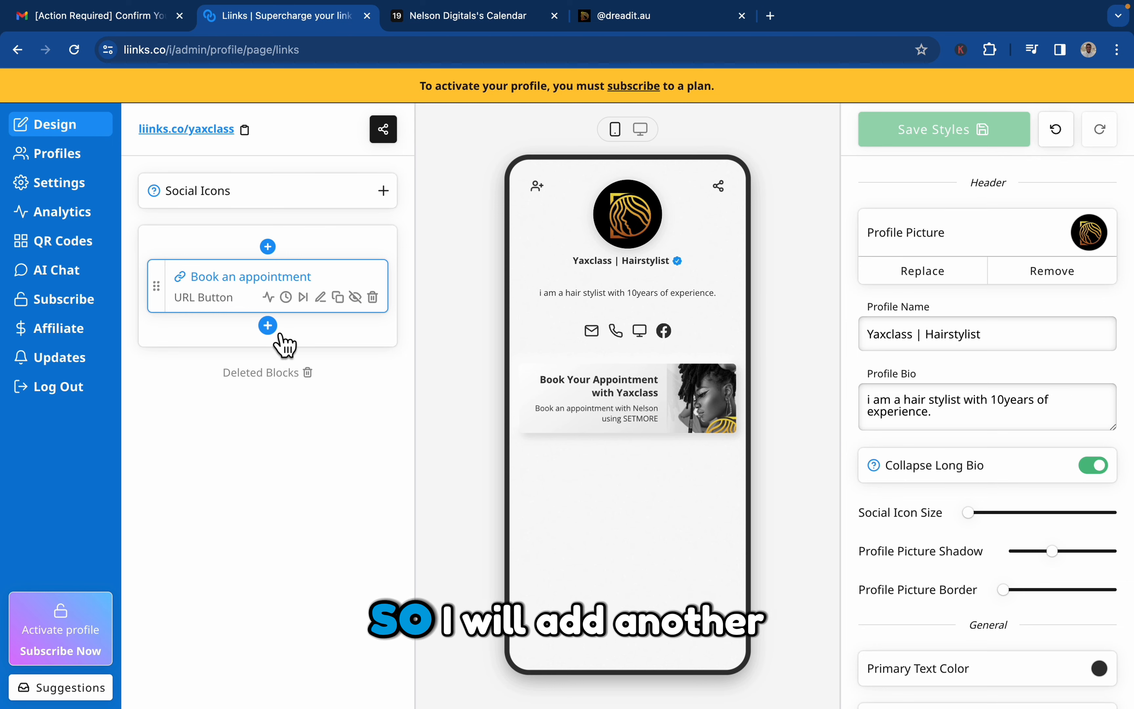
left_click(268, 326)
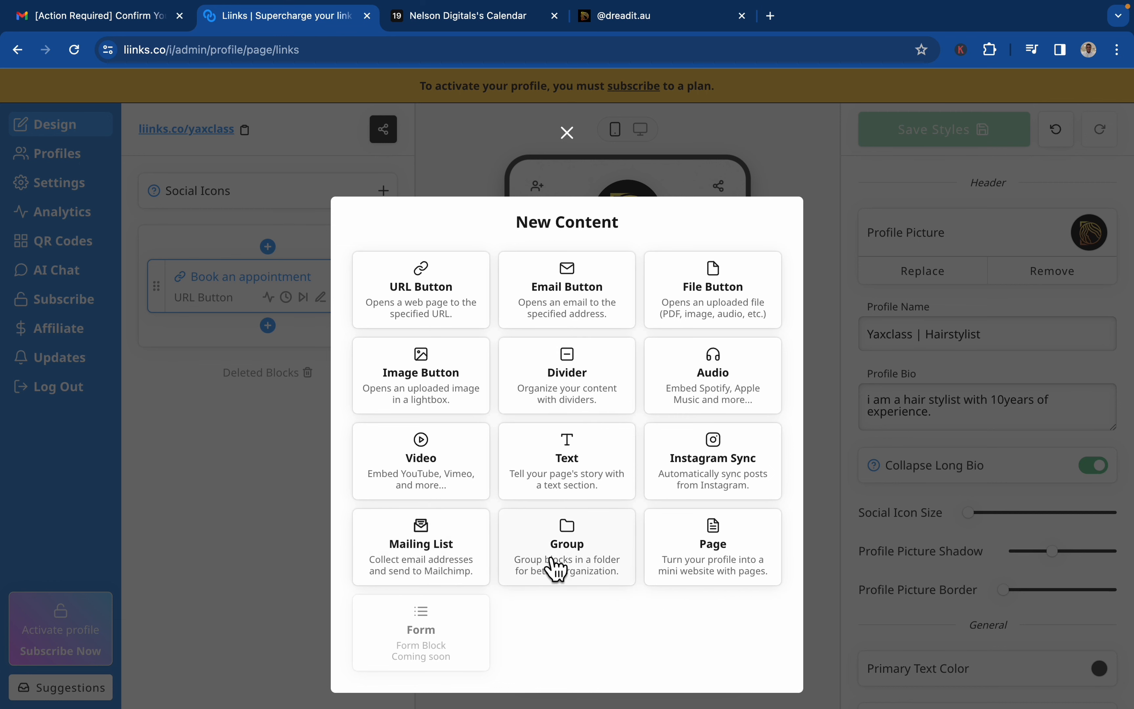
left_click(567, 569)
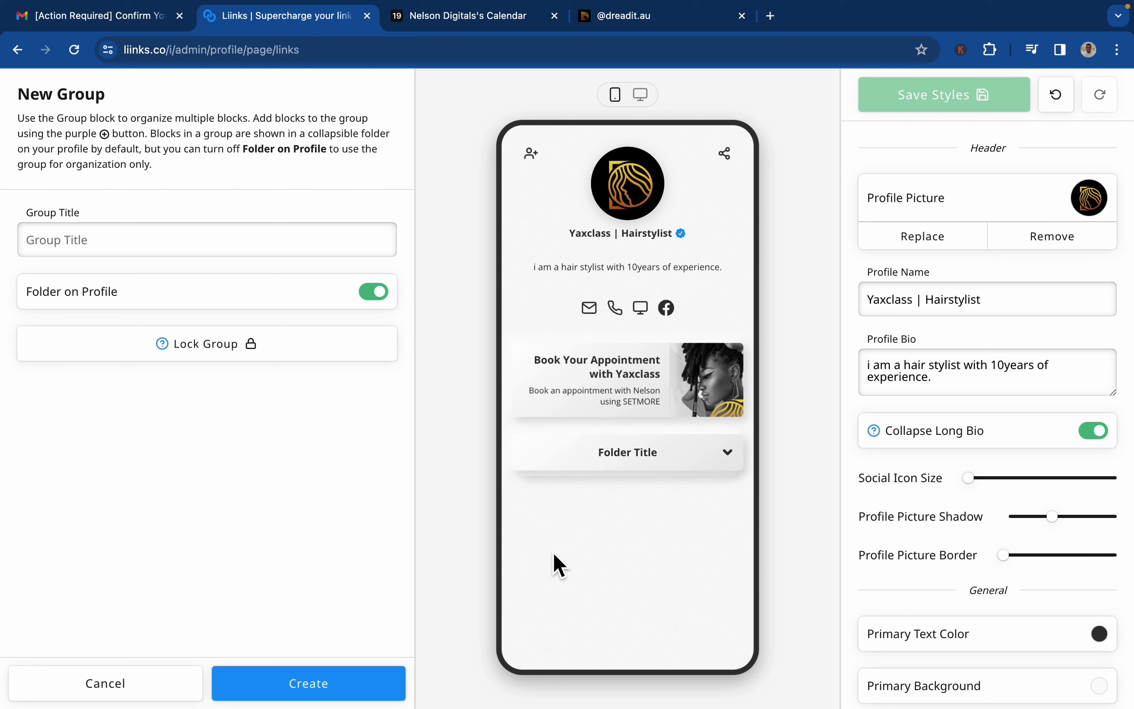
left_click(280, 248)
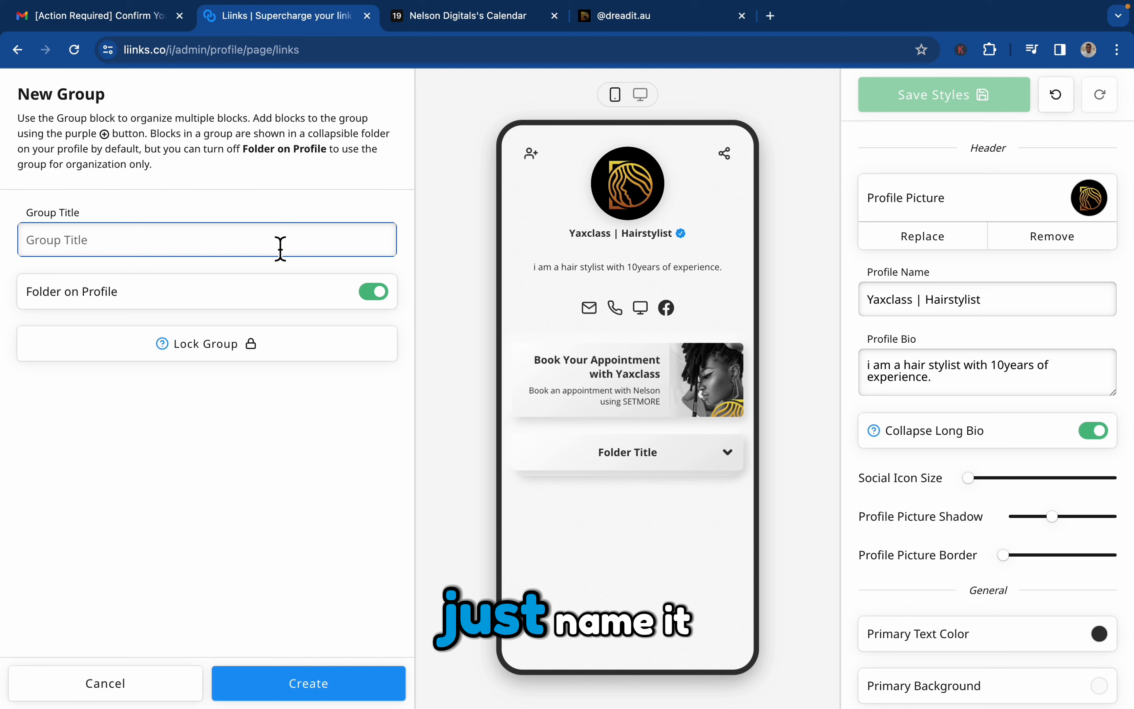
type("W")
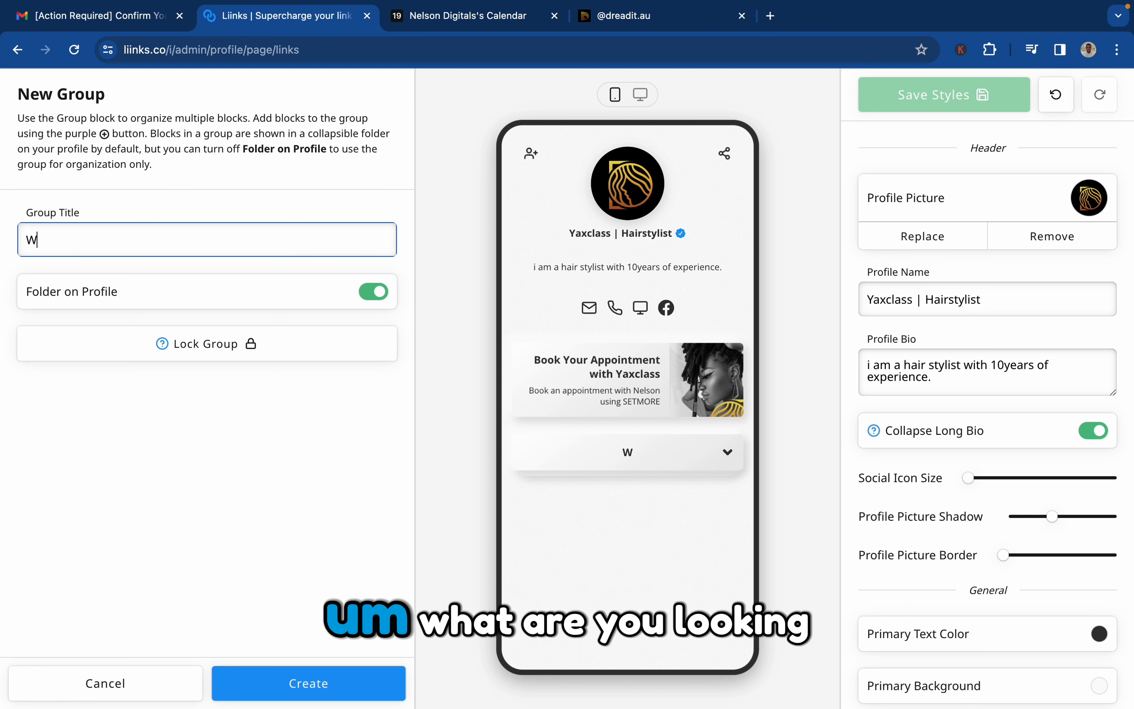
type("hat ar")
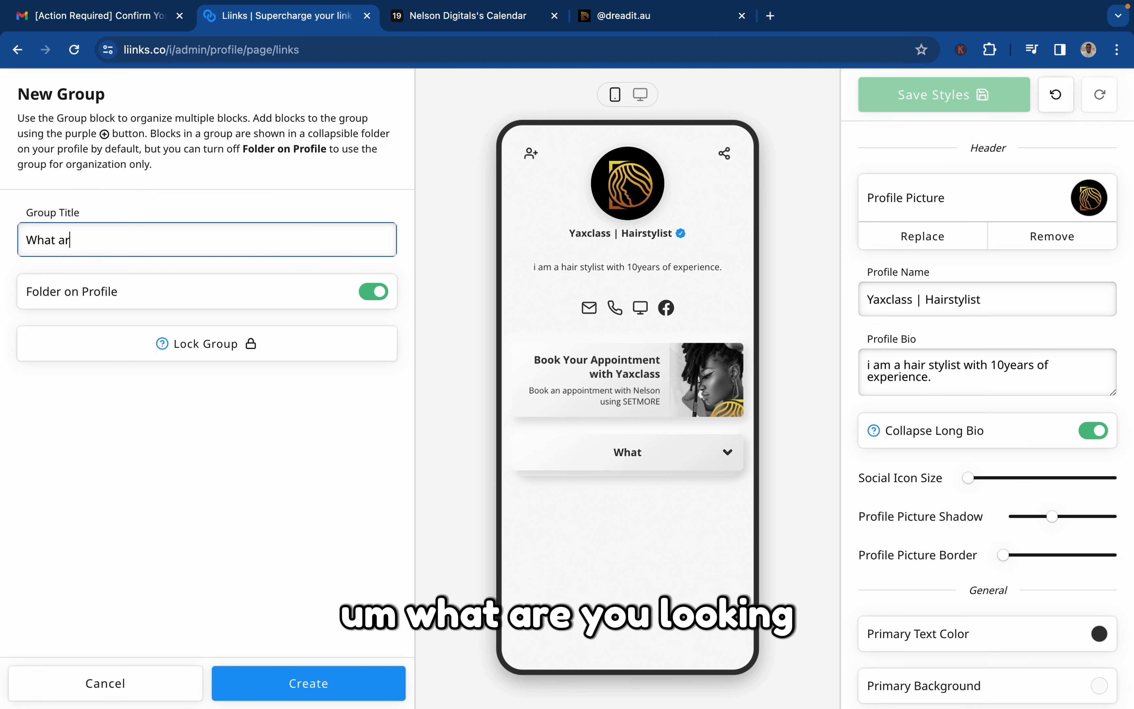
type("e you Looking for")
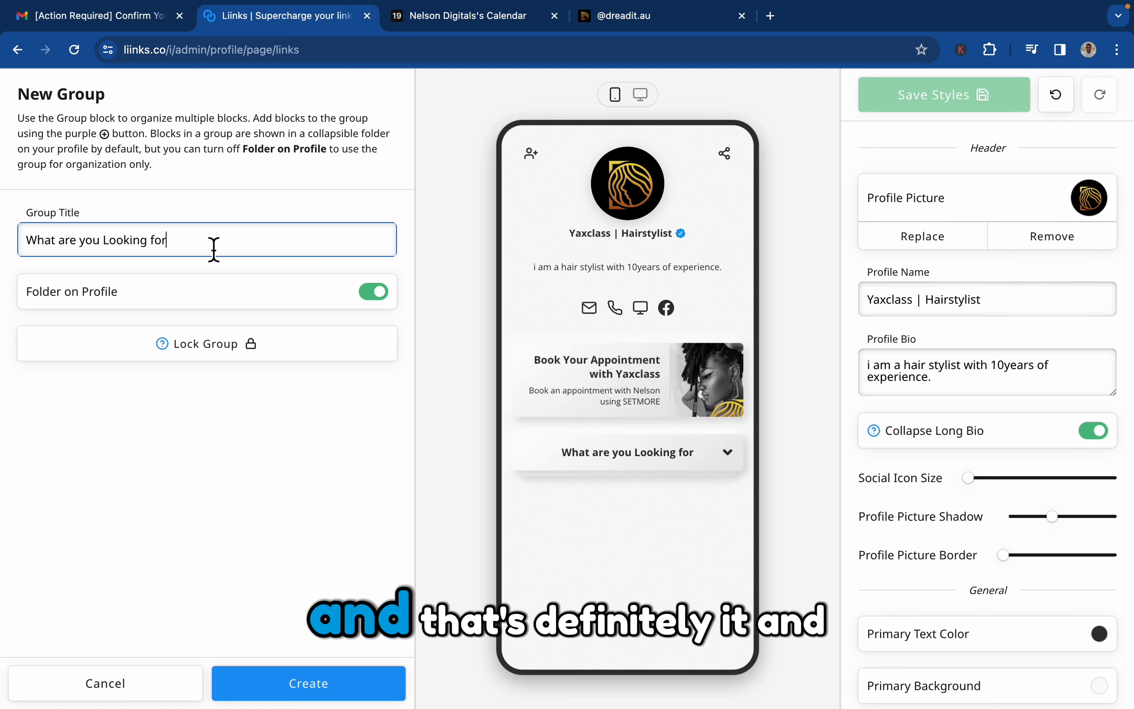
left_click(326, 686)
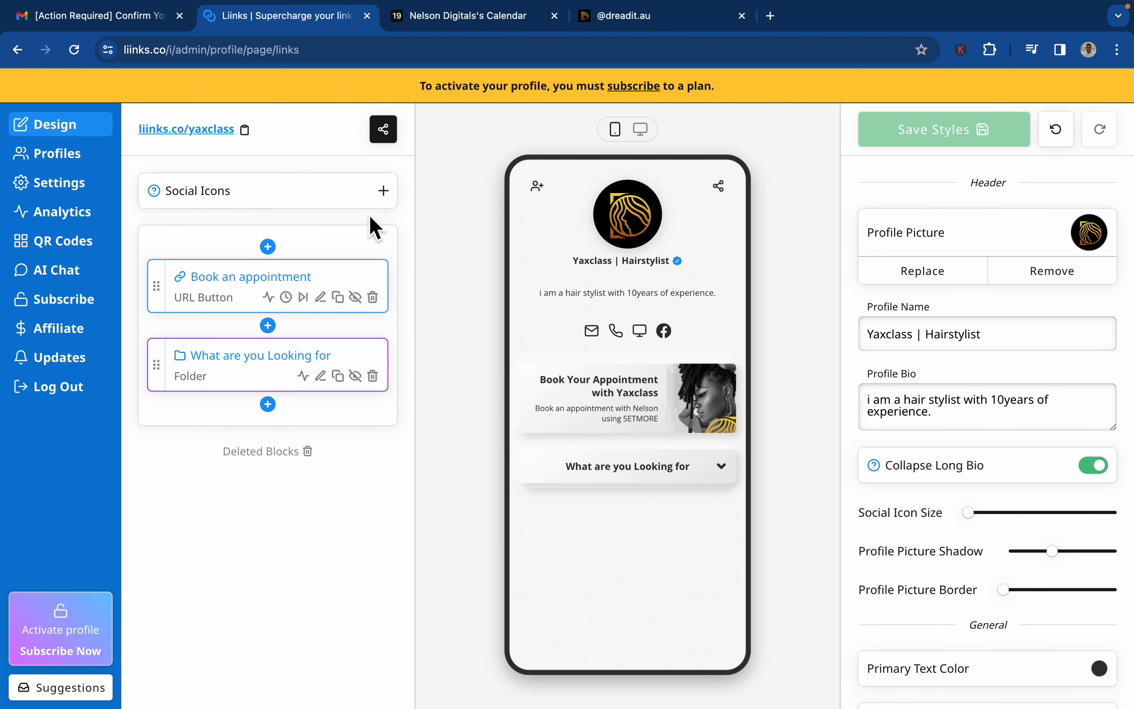
Start a new image button below the "What are you Looking for" folder and choose the grid layout.
left_click(267, 404)
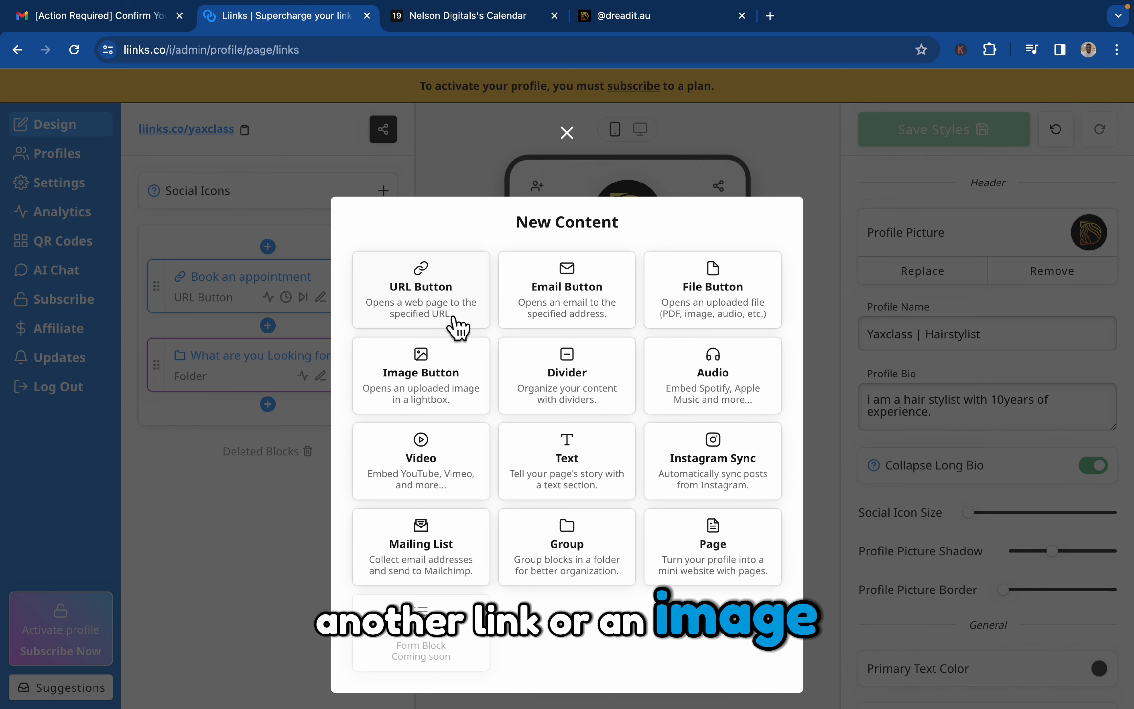
left_click(434, 392)
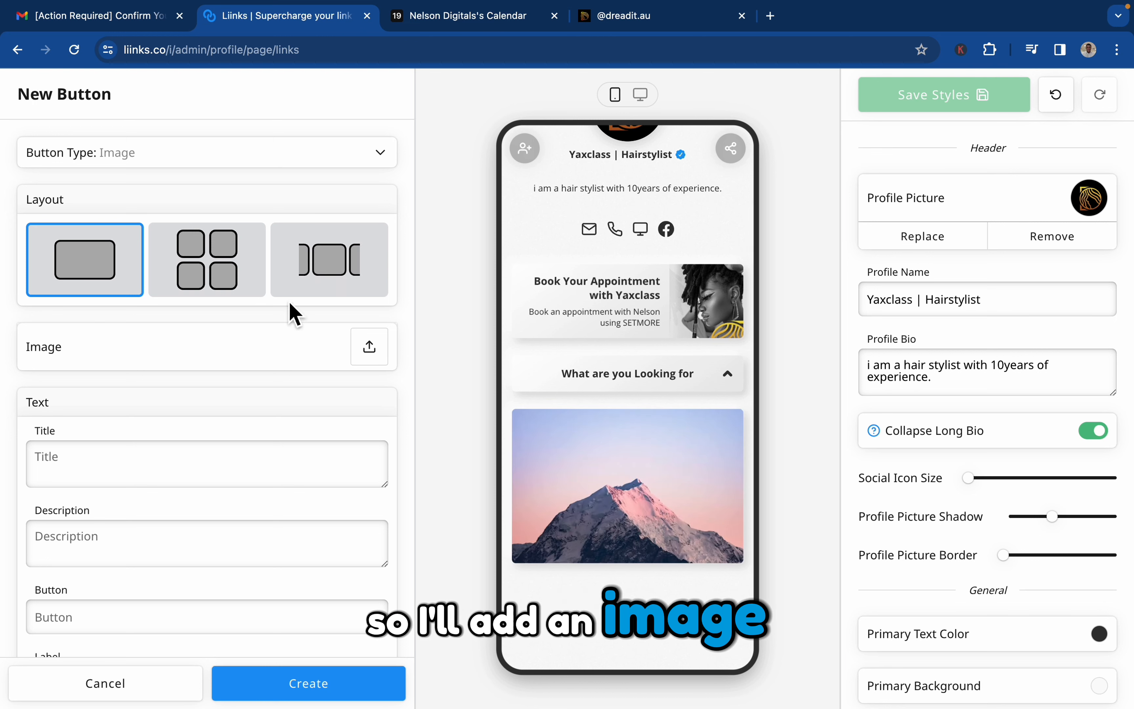
left_click(237, 287)
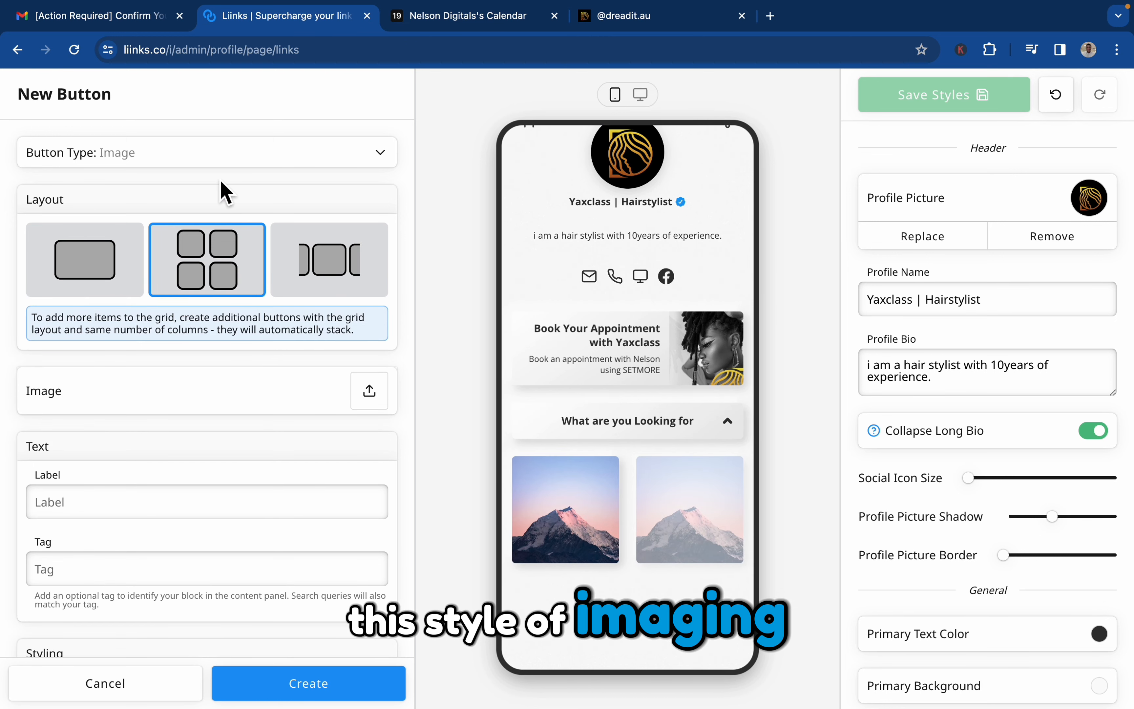
Try the carousel and single-image layouts for the new image button, finishing with the two-column grid.
scroll(197, 467, "down", 2)
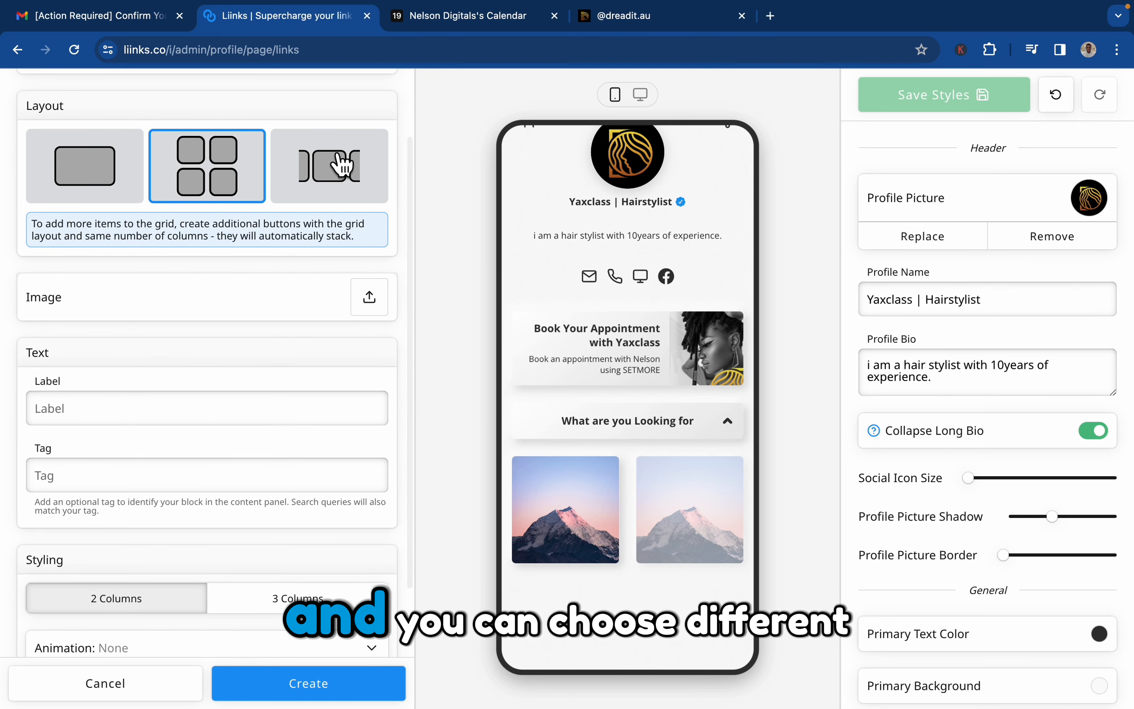
left_click(342, 164)
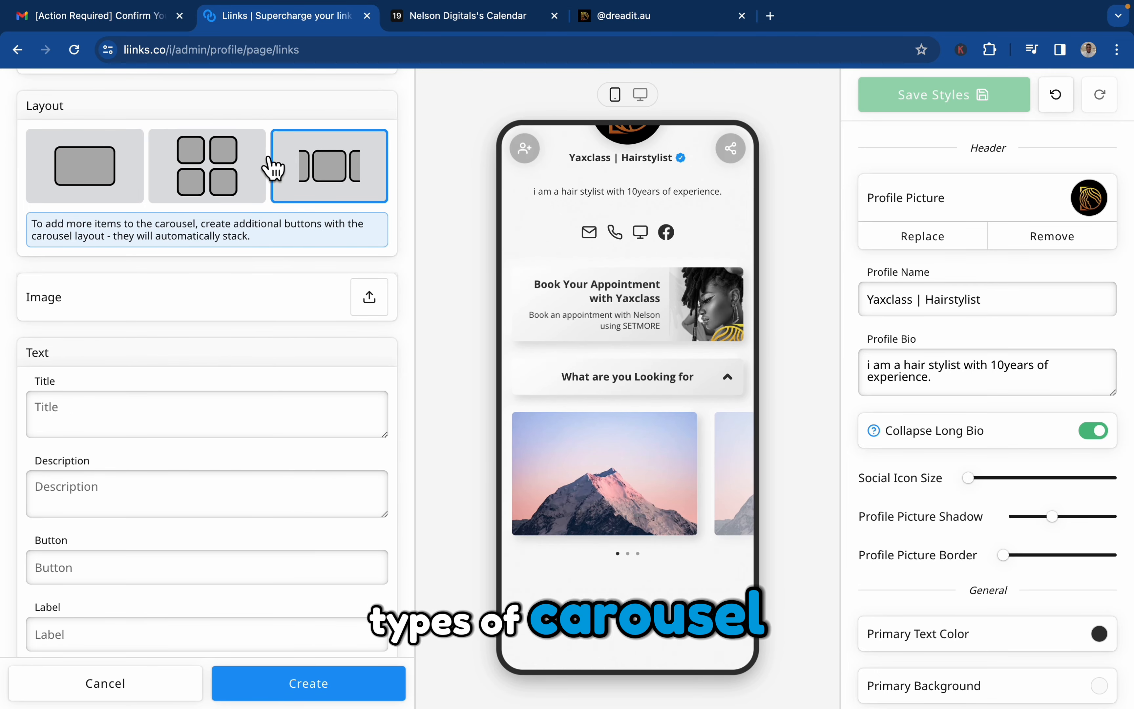
left_click(122, 169)
left_click(242, 181)
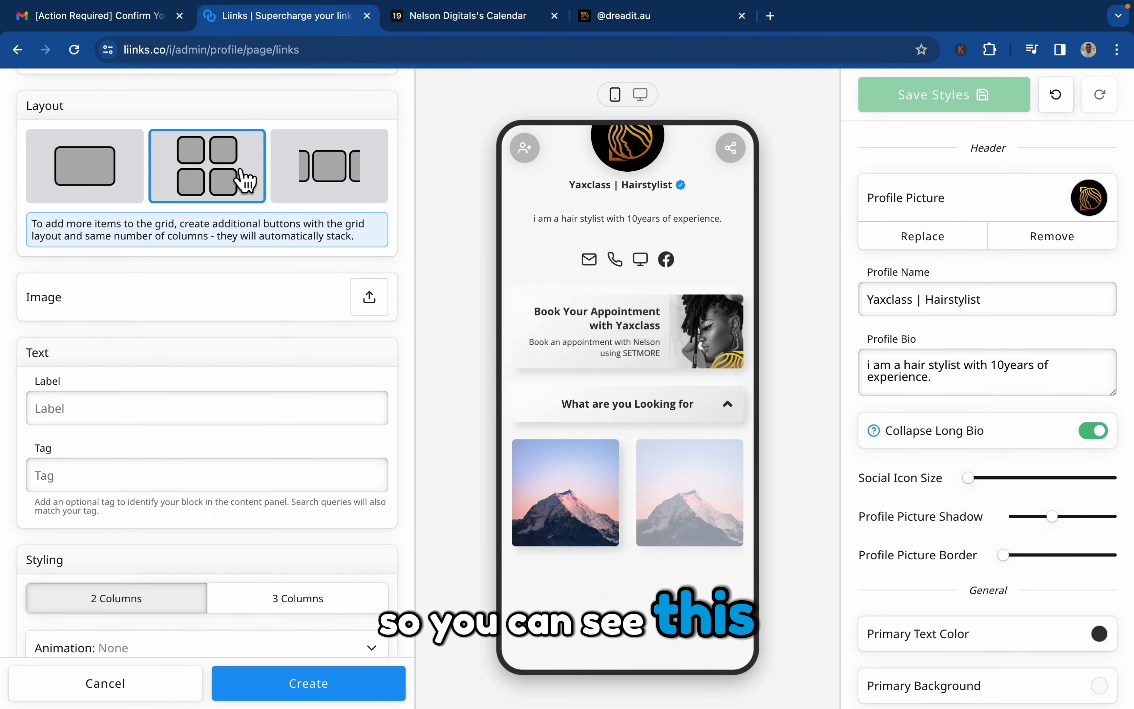
left_click(330, 163)
left_click(237, 161)
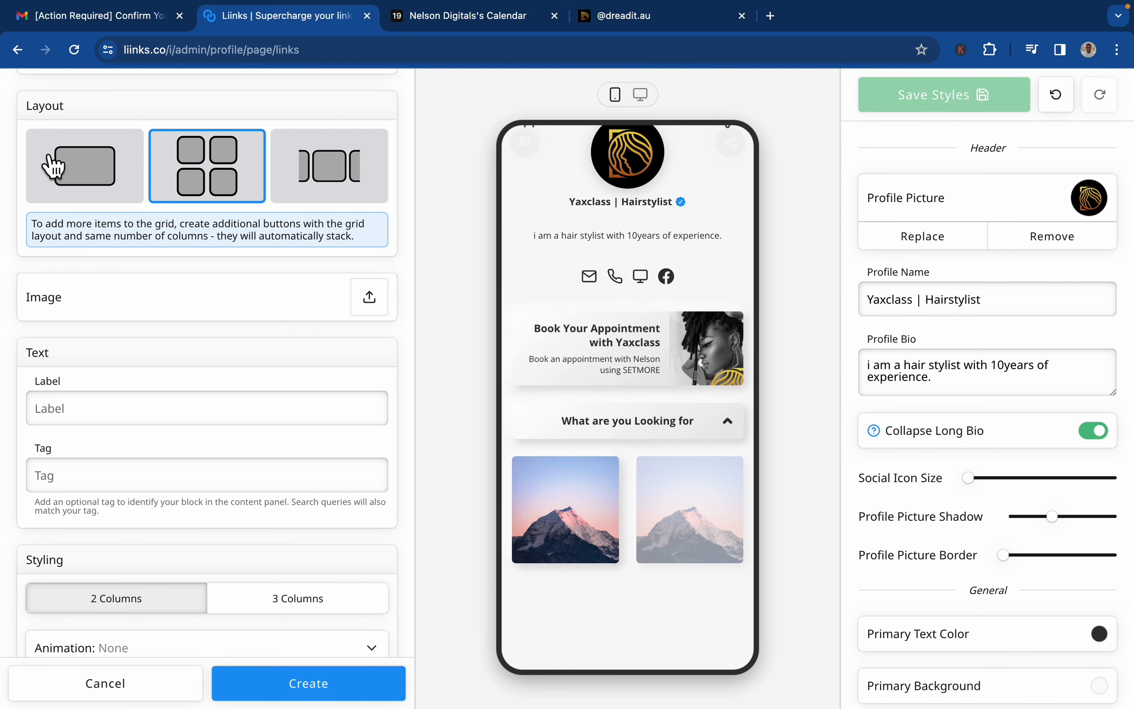
Compare the single-image, grid and carousel layouts for the new image button again, leaving the grid selected.
left_click(52, 166)
left_click(246, 162)
left_click(329, 169)
left_click(244, 178)
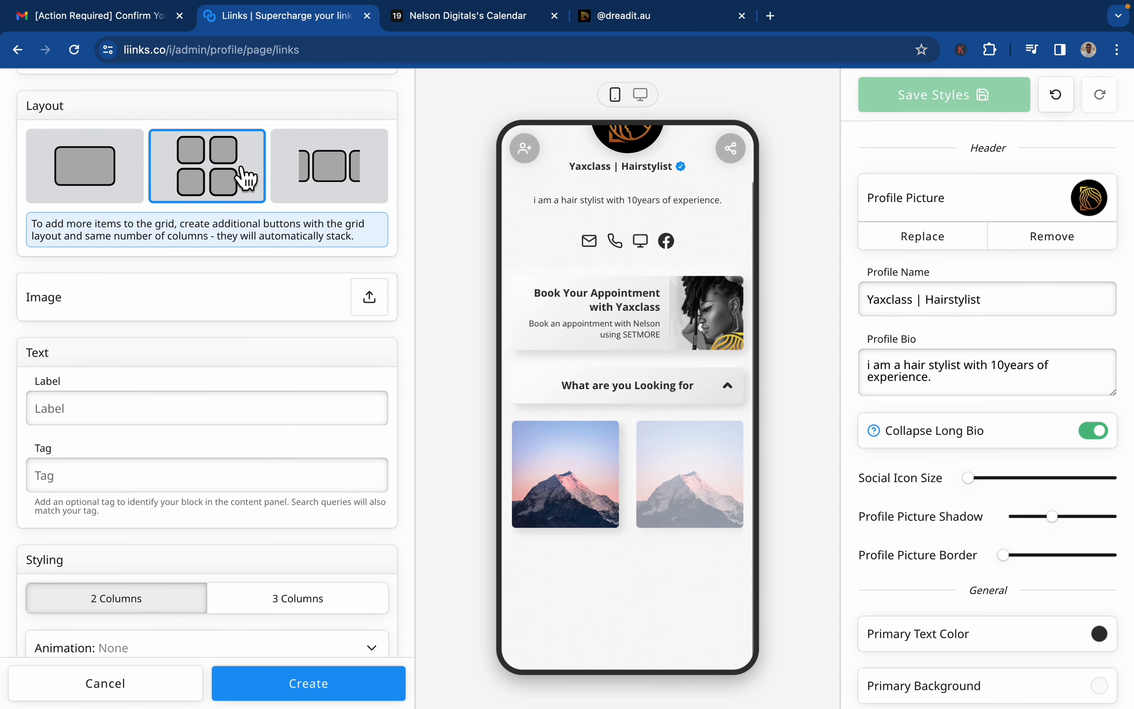
Switch to the dreadit.au page and expand "What are you looking for?" to examine its grid of labelled images.
left_click(652, 23)
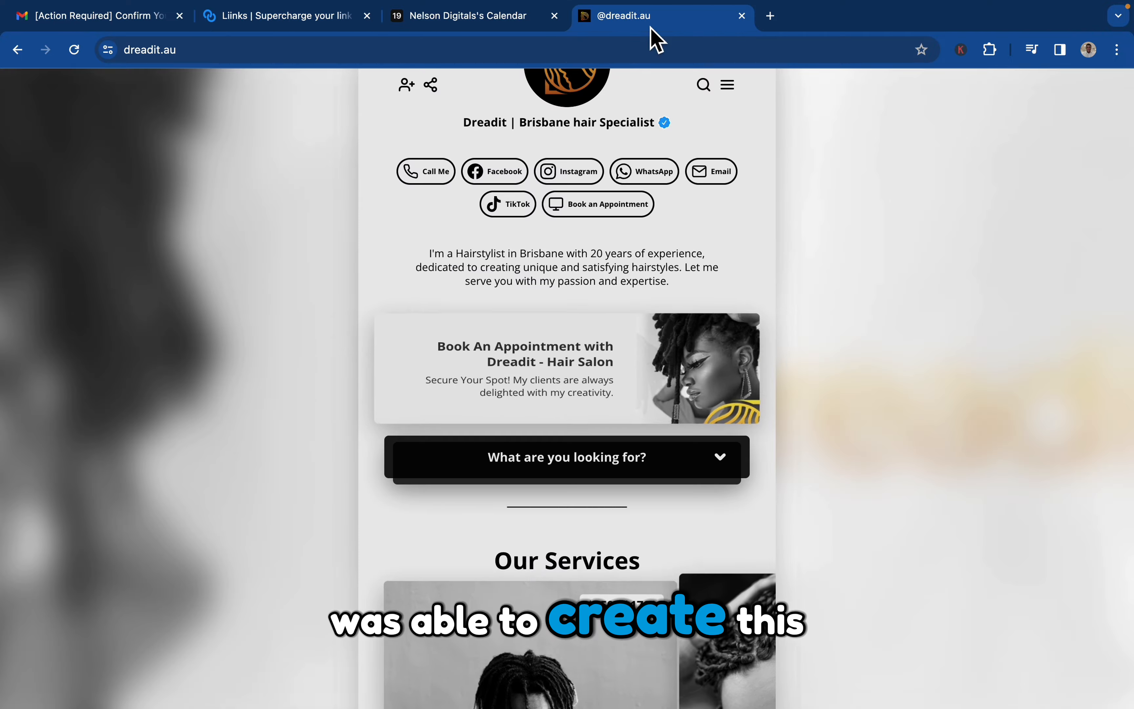
scroll(673, 431, "down", 1)
left_click(674, 429)
scroll(671, 587, "down", 2)
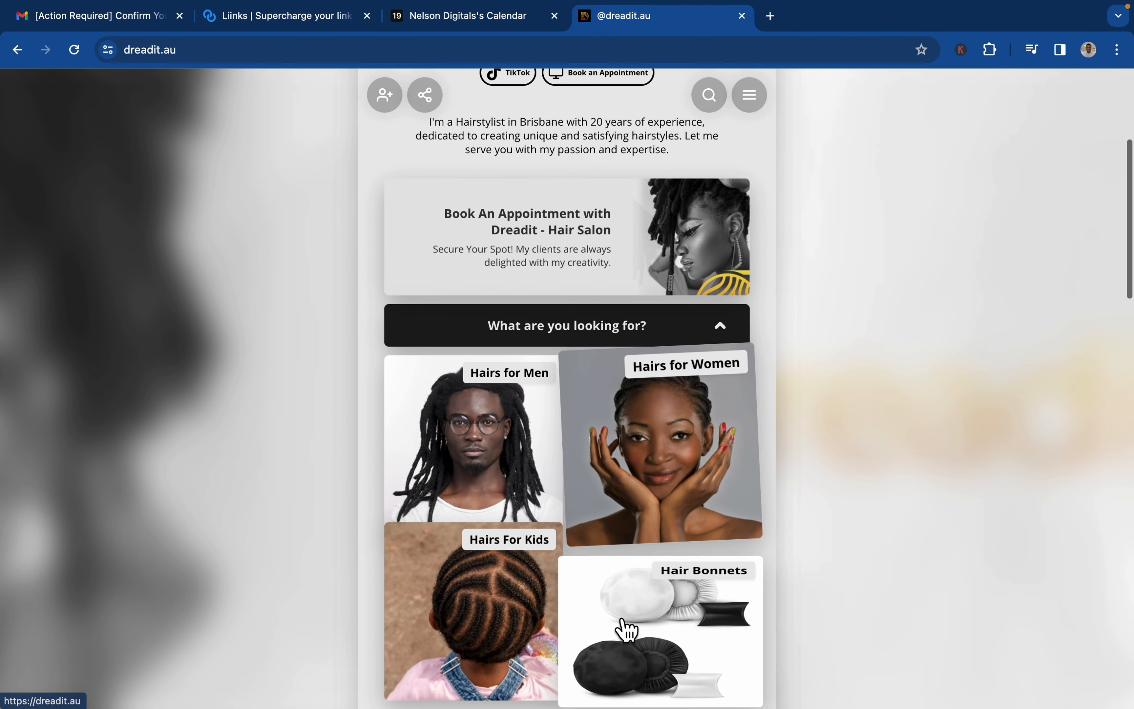
scroll(626, 630, "down", 3)
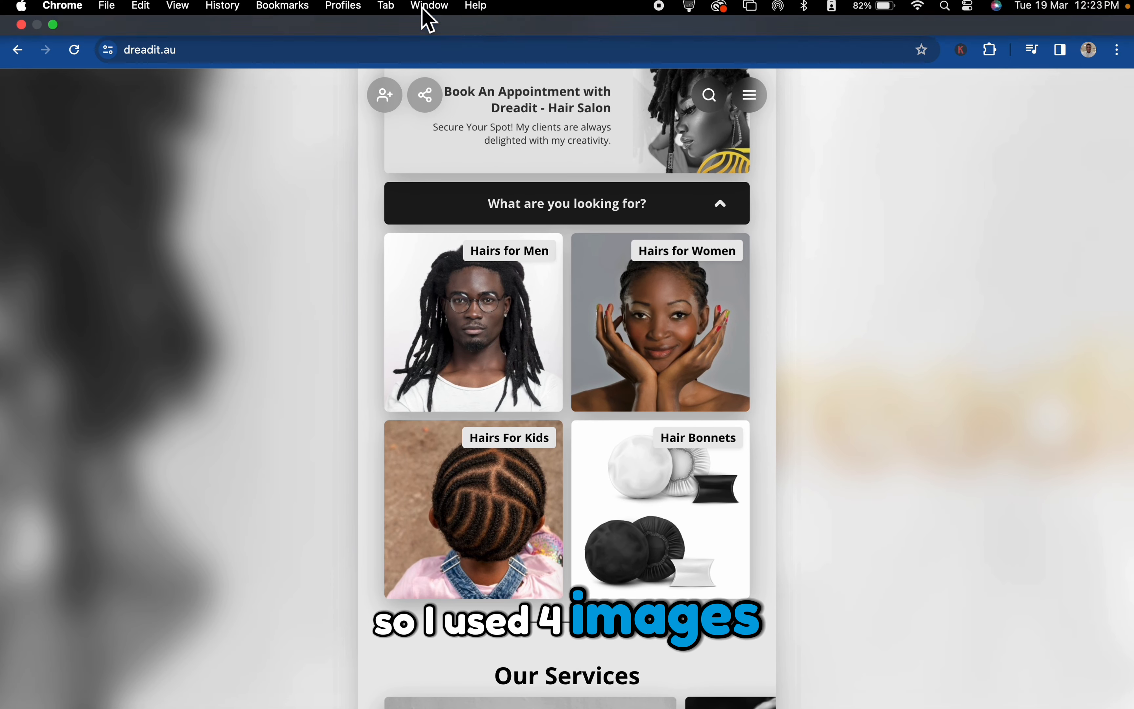
Back in Liinks, upload "WhatsApp Image 2022-12-15 at 7.14.20 AM.jpeg" as the new button's image, accepting the default square crop.
left_click(304, 26)
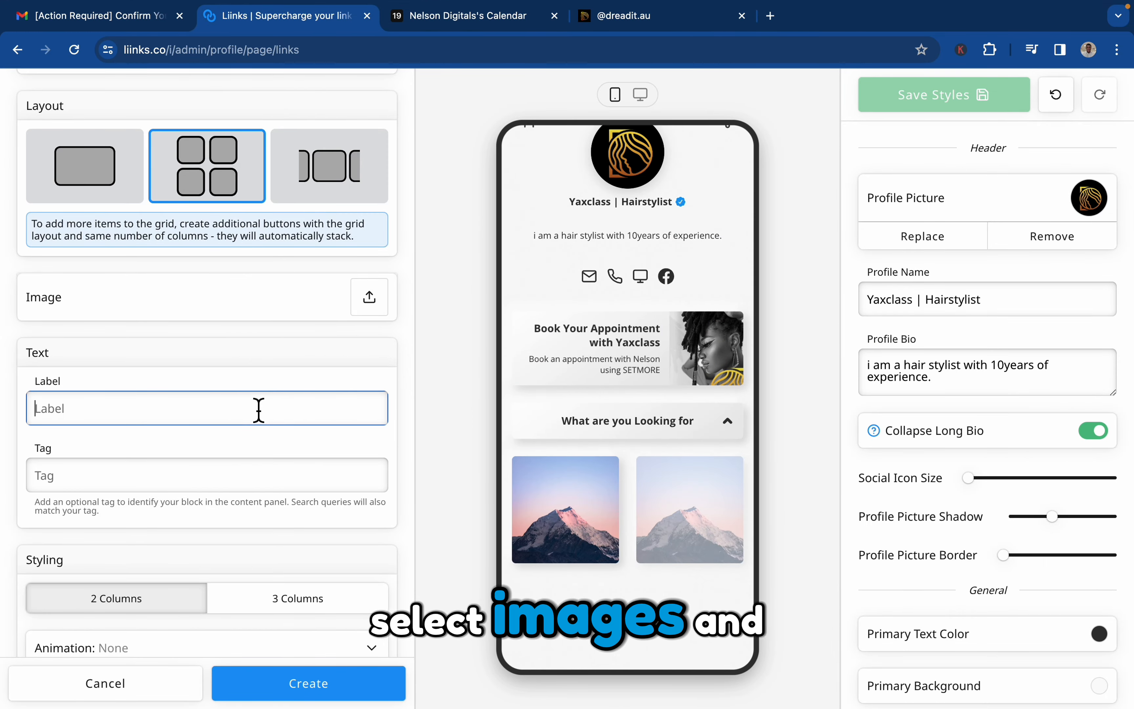
left_click(355, 304)
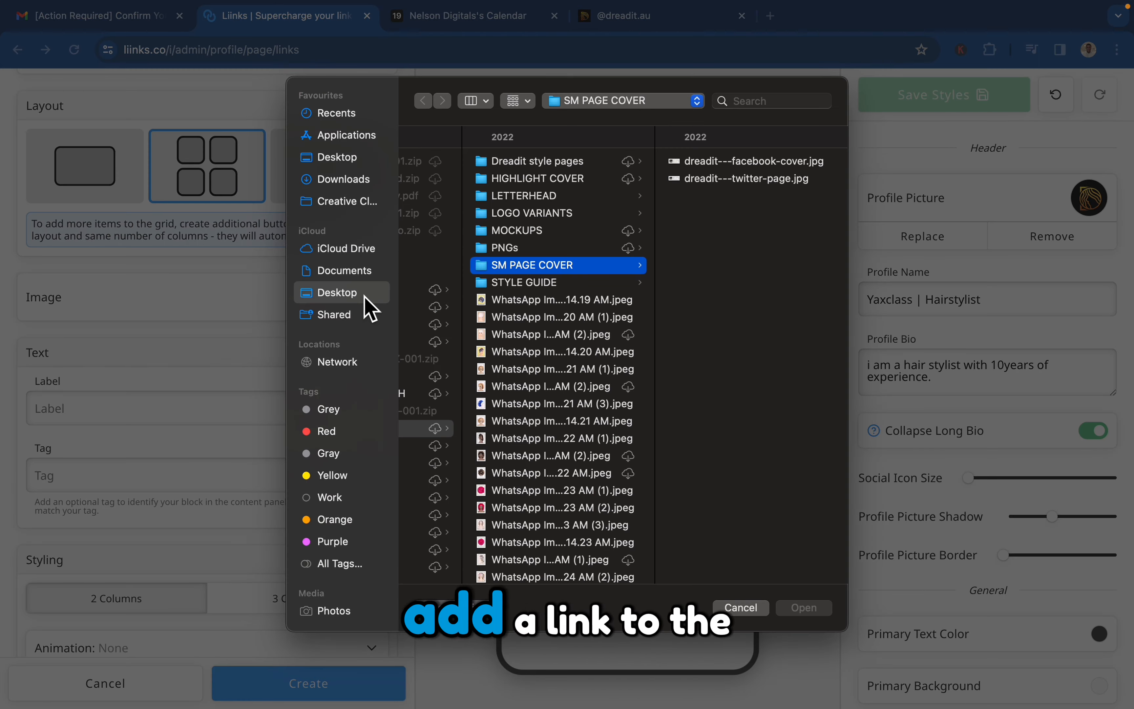
left_click(556, 352)
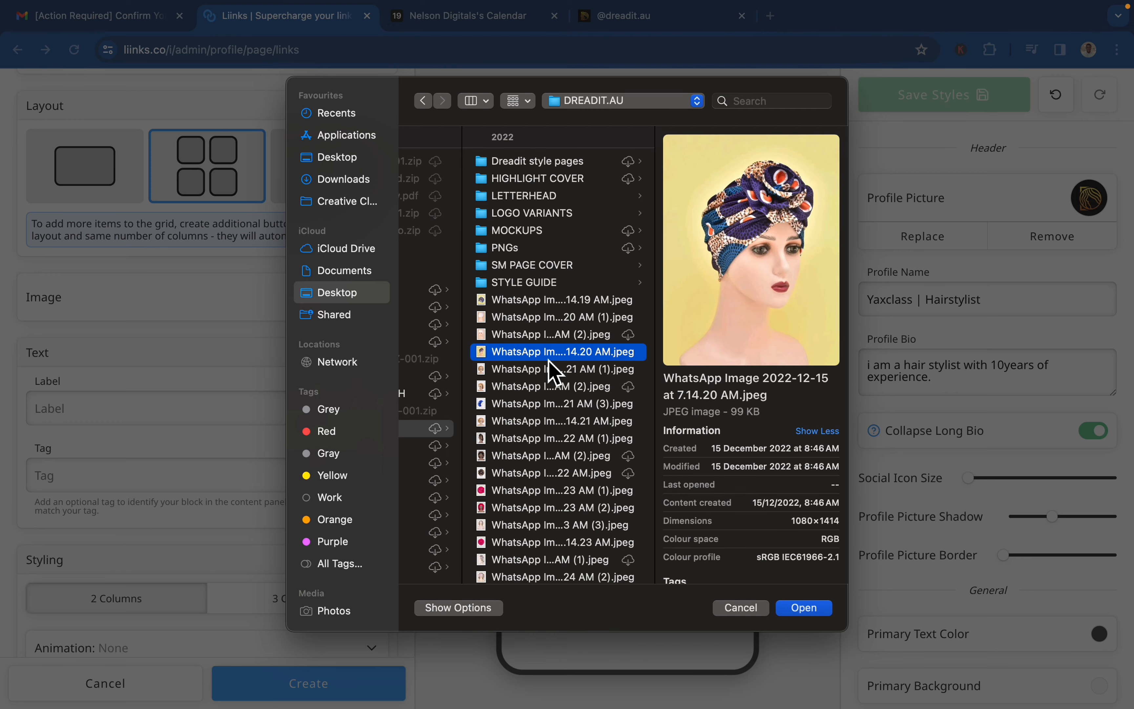
double_click(549, 359)
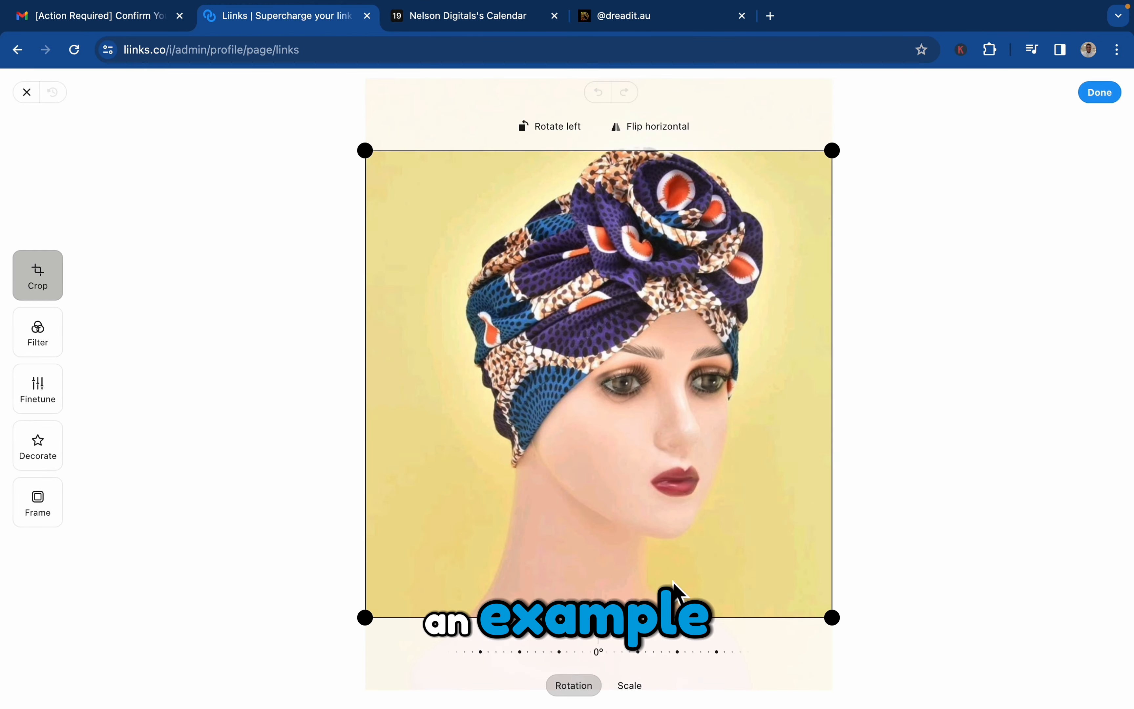
left_click(1102, 98)
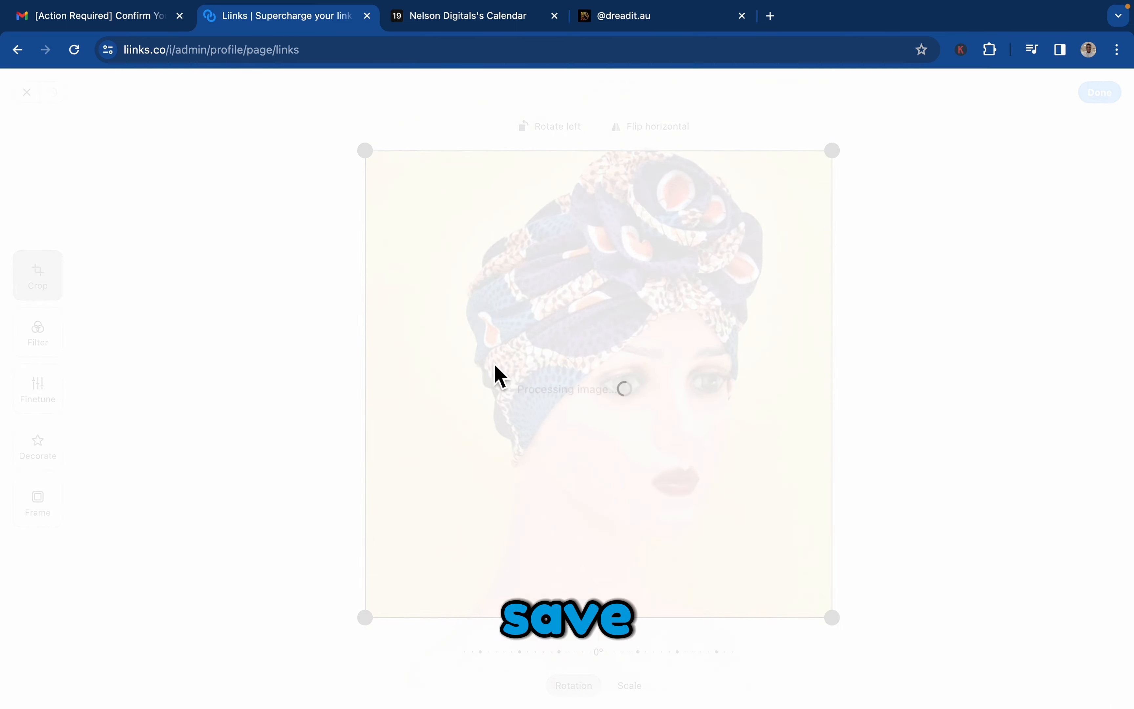
Label the new image button "For men".
scroll(271, 408, "down", 4)
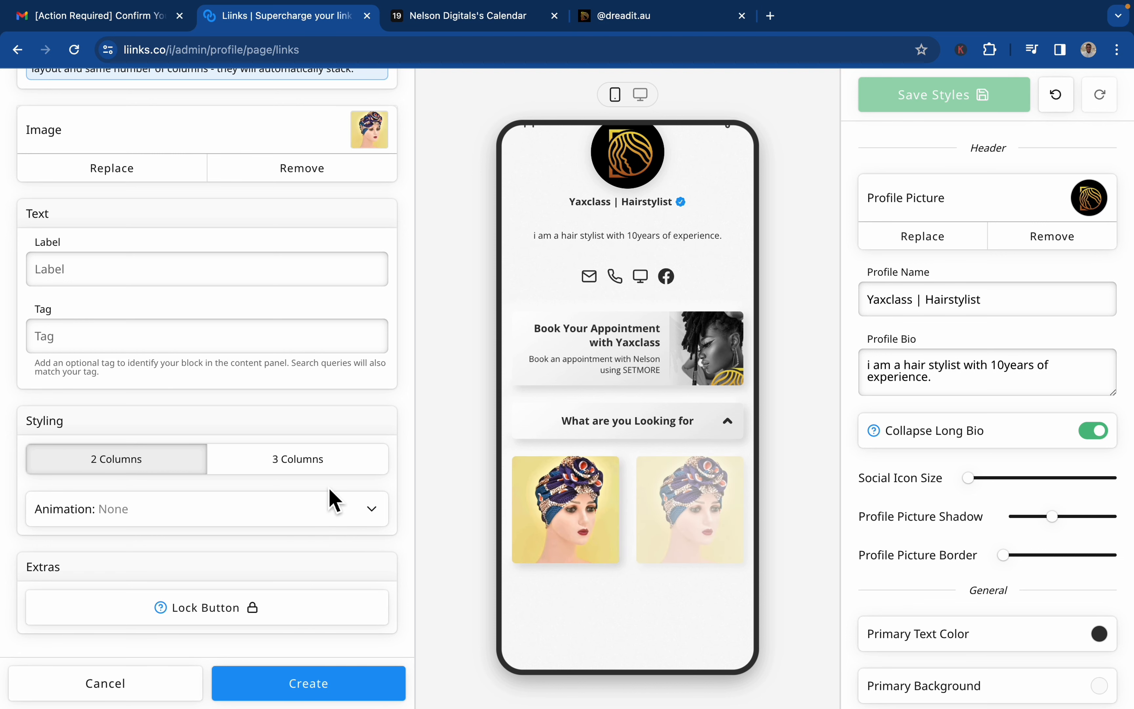
scroll(323, 525, "down", 1)
scroll(324, 526, "up", 3)
left_click(250, 372)
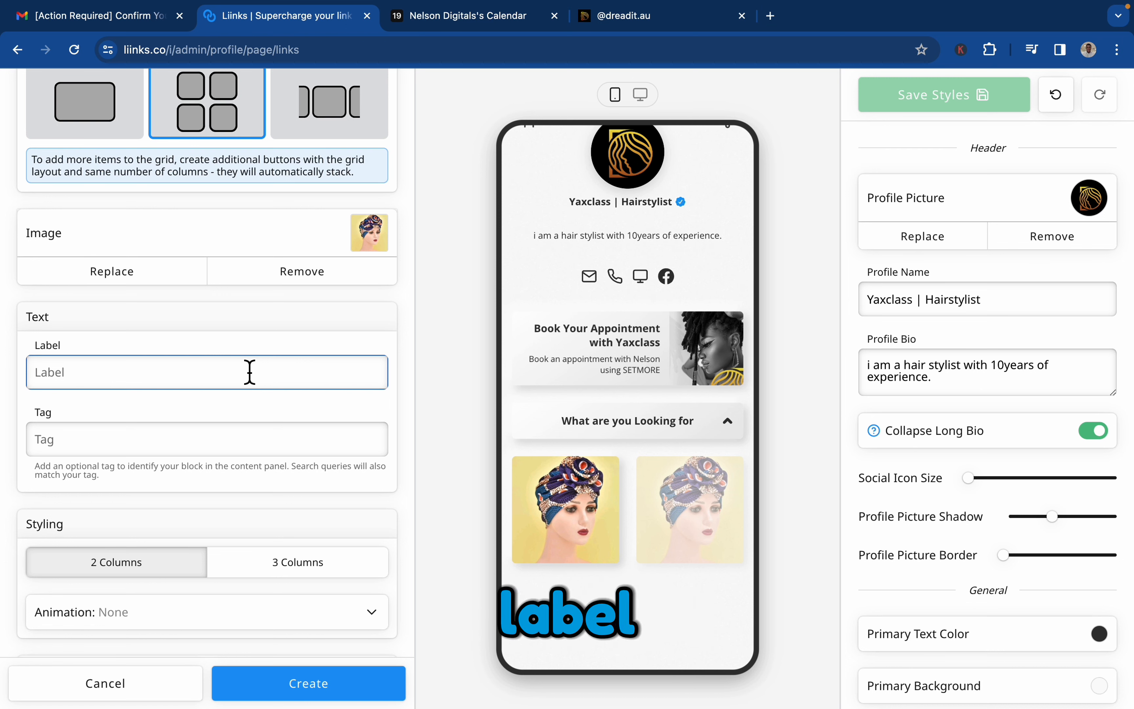
type("For")
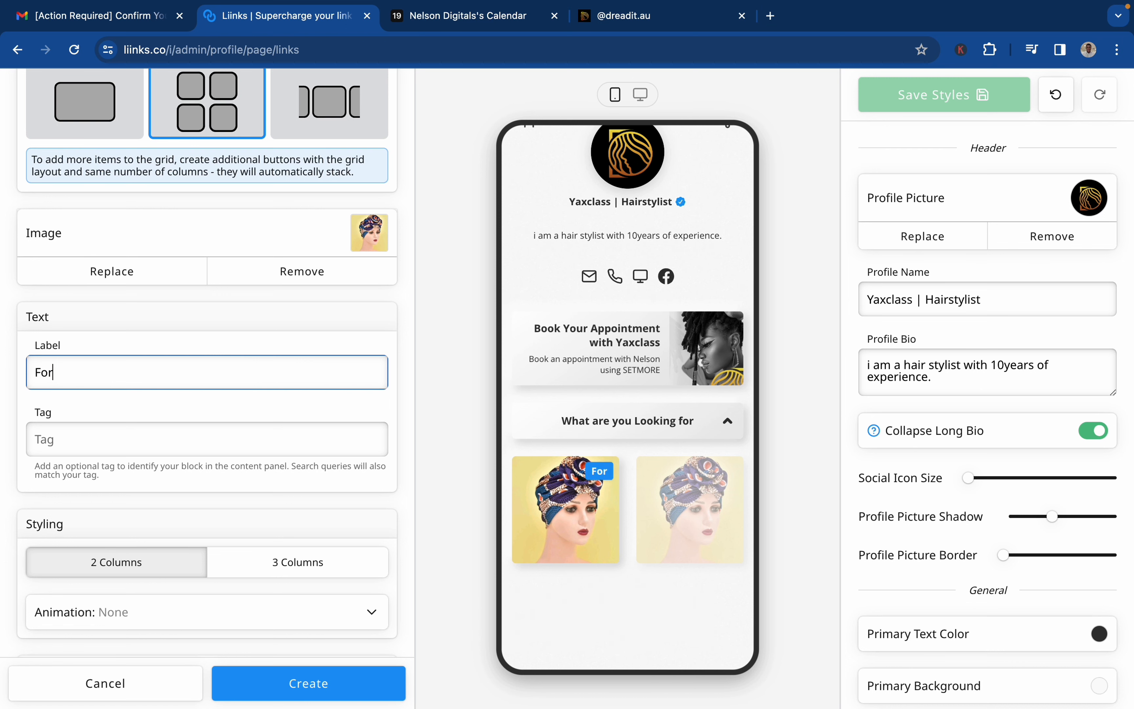
type(" men")
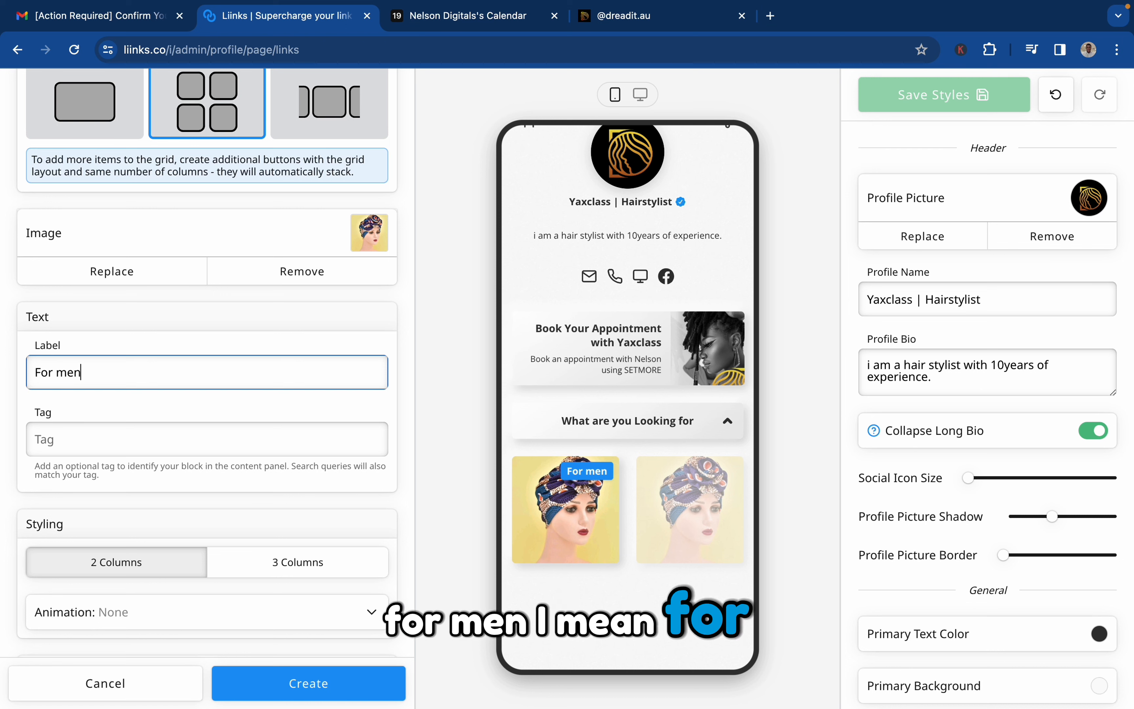
Try the Shake animation on the image button, settle on Jello, and create the button with two columns.
scroll(246, 417, "down", 3)
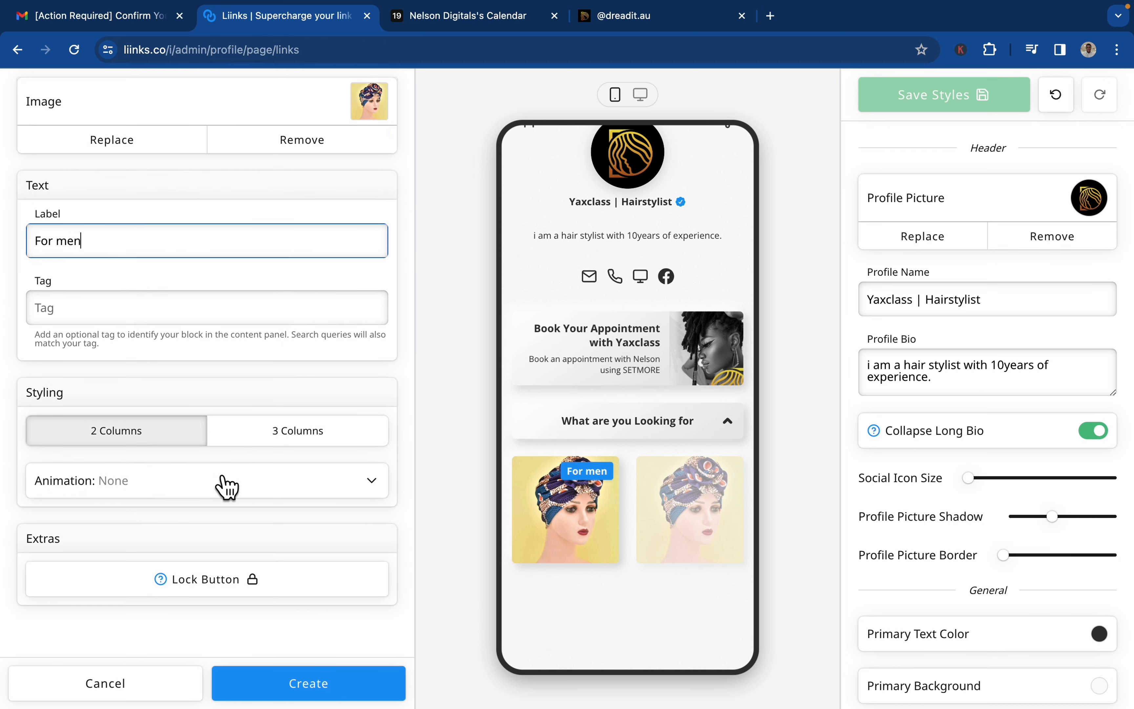
left_click(225, 486)
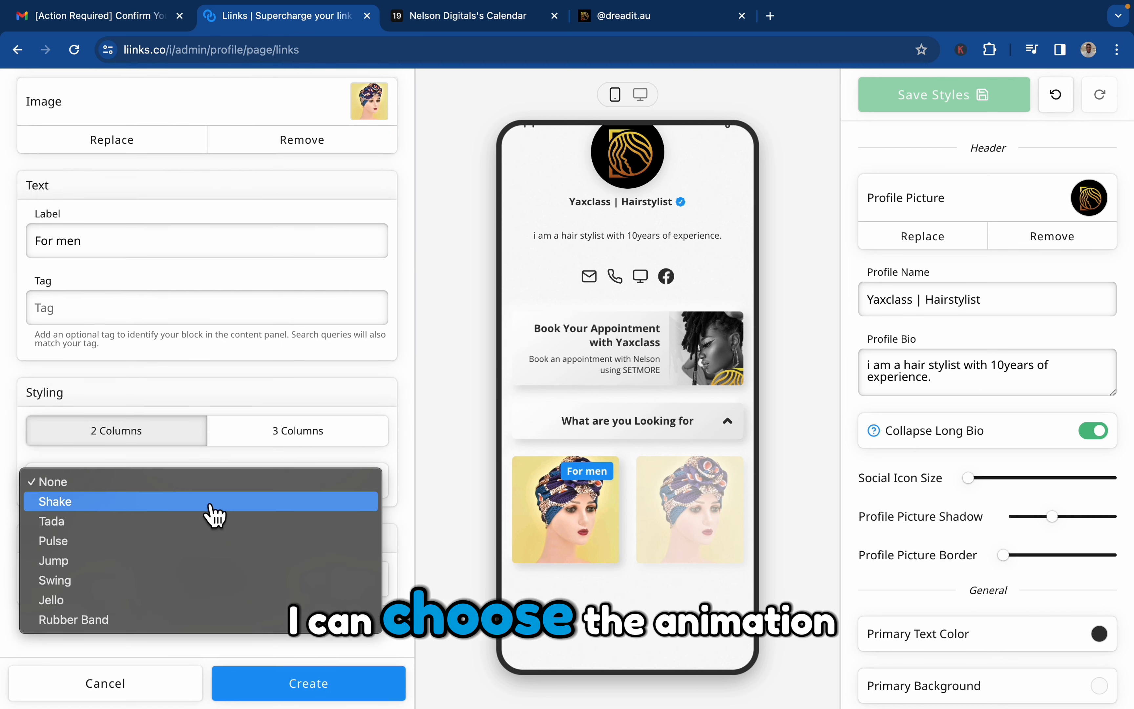
left_click(214, 502)
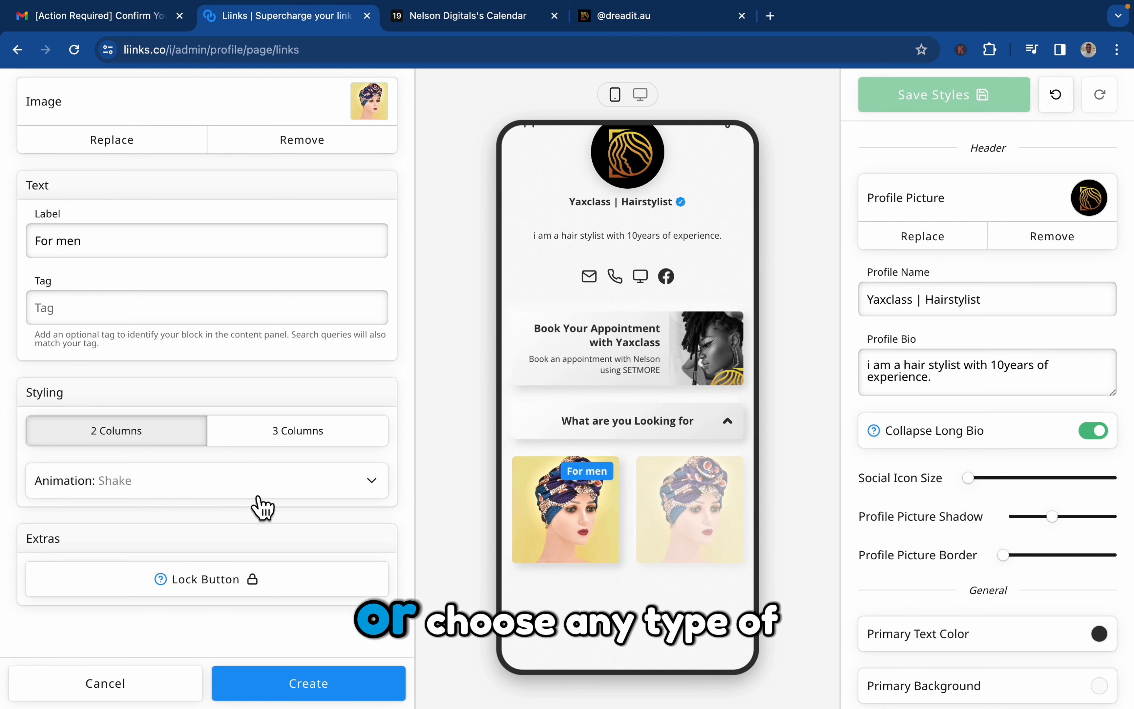
left_click(242, 490)
left_click(190, 585)
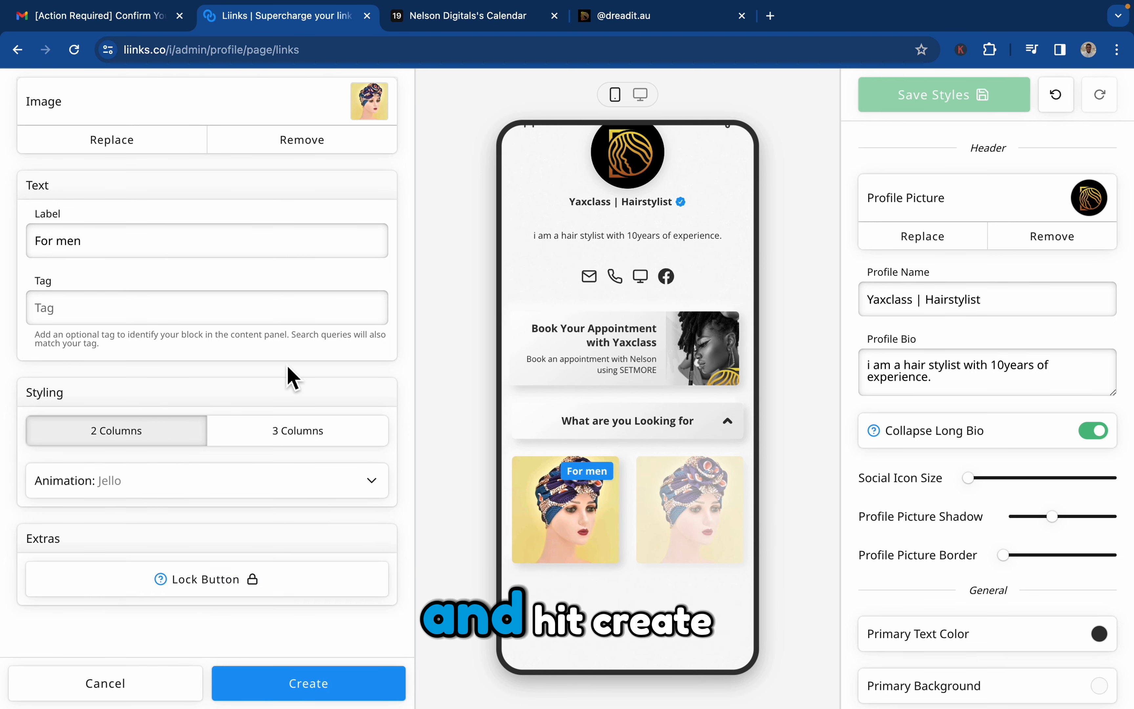
scroll(286, 375, "up", 5)
scroll(286, 375, "down", 4)
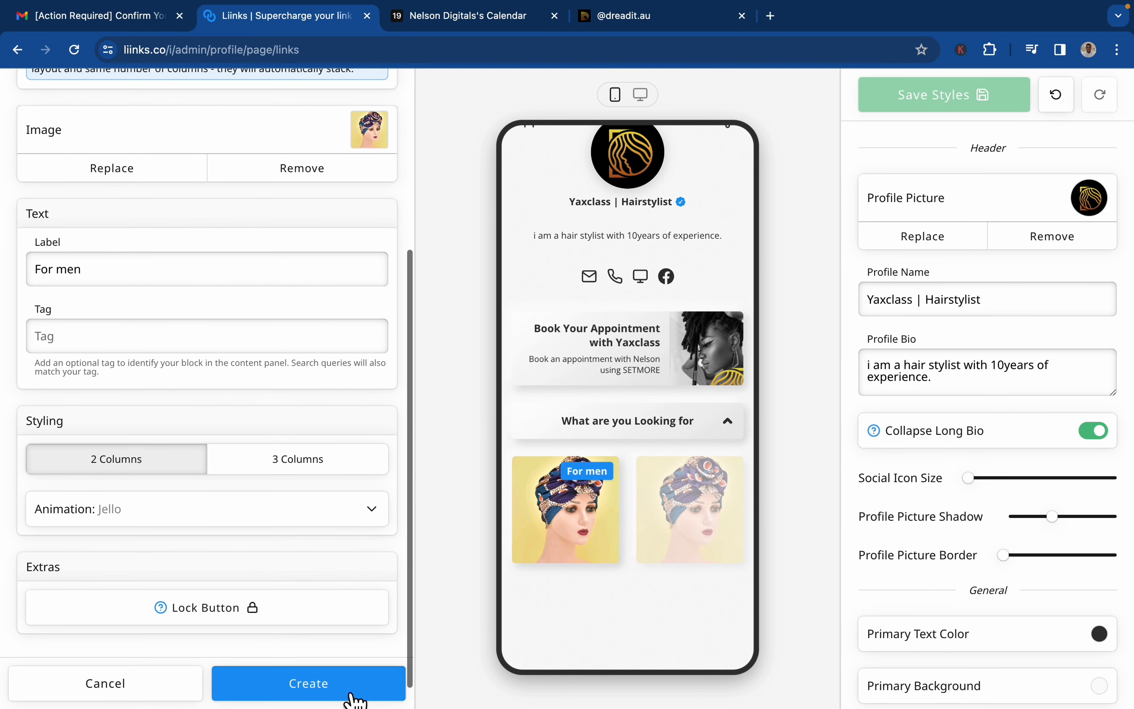
left_click(353, 698)
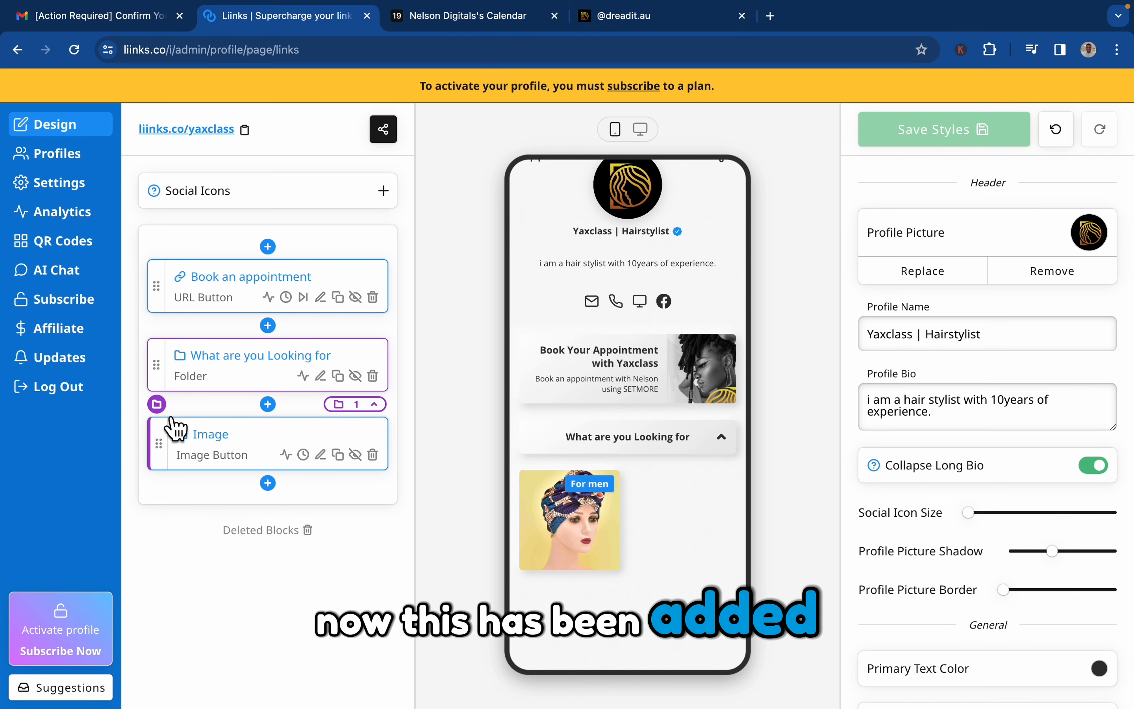
Duplicate the "For men" image button inside the "What are you Looking for" folder and check the original's show and hide scheduling options.
left_click(267, 483)
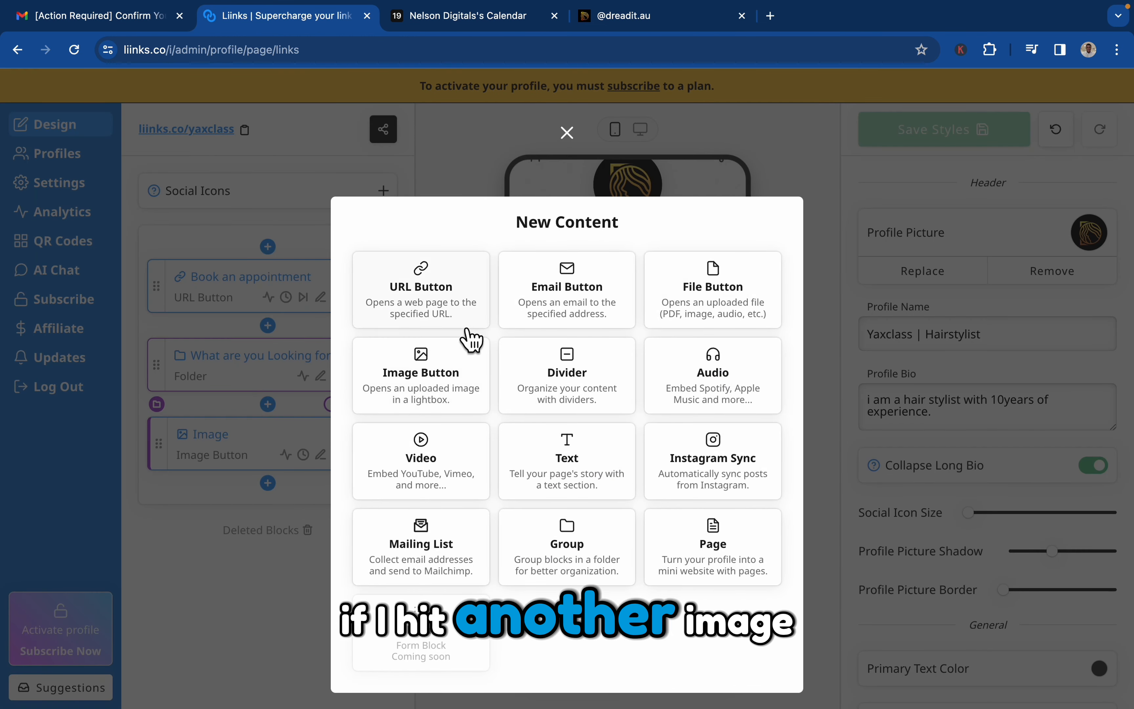
left_click(567, 133)
left_click(338, 455)
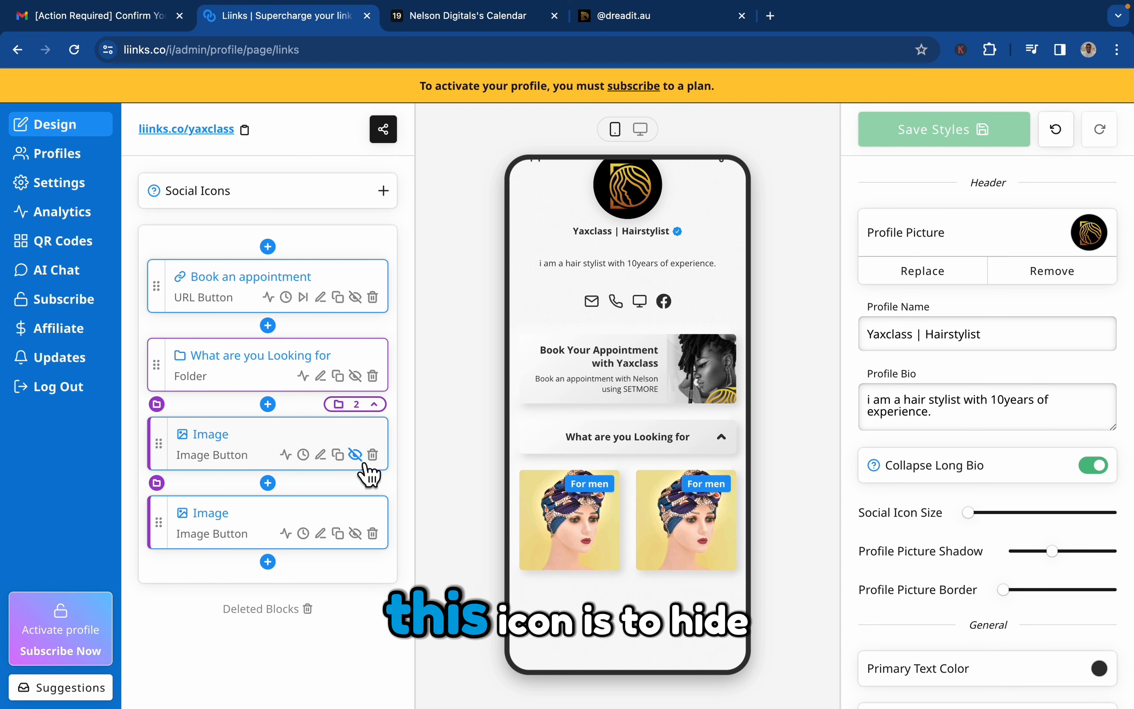
left_click(303, 454)
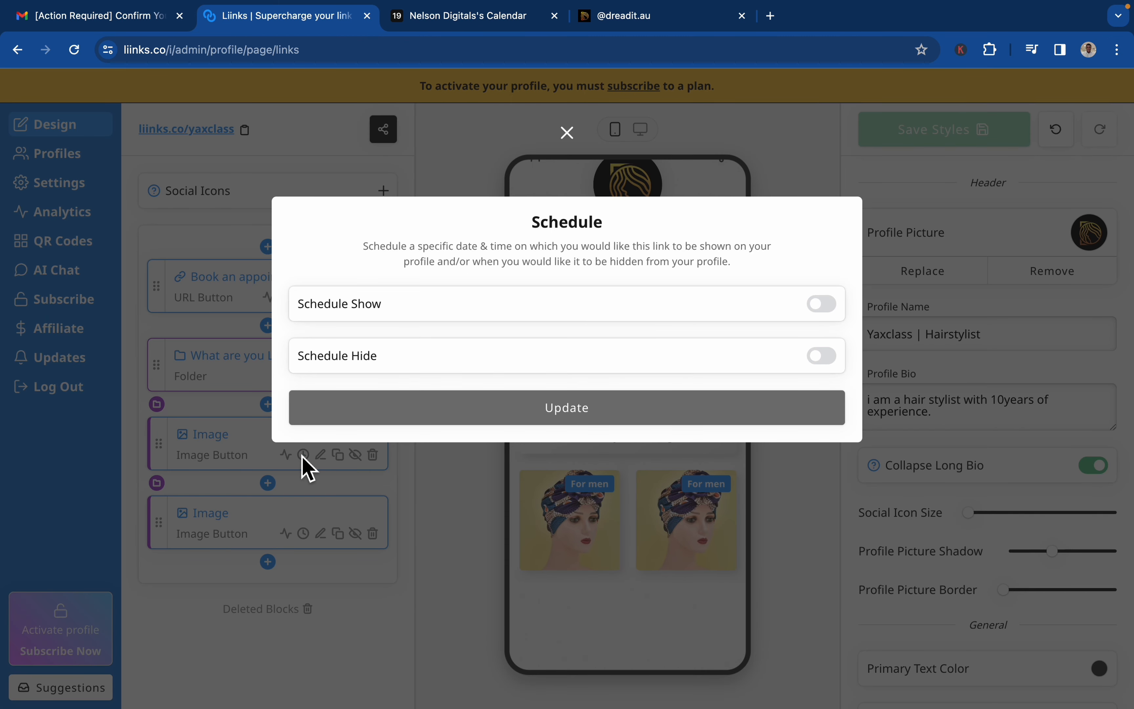
left_click(567, 135)
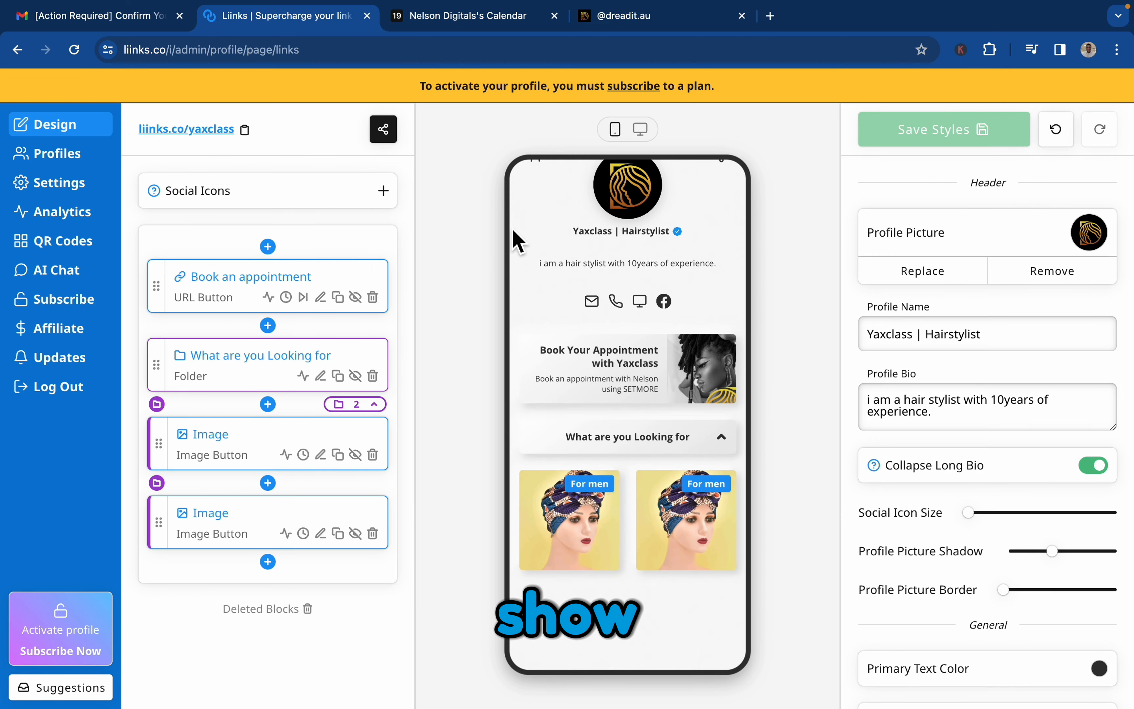
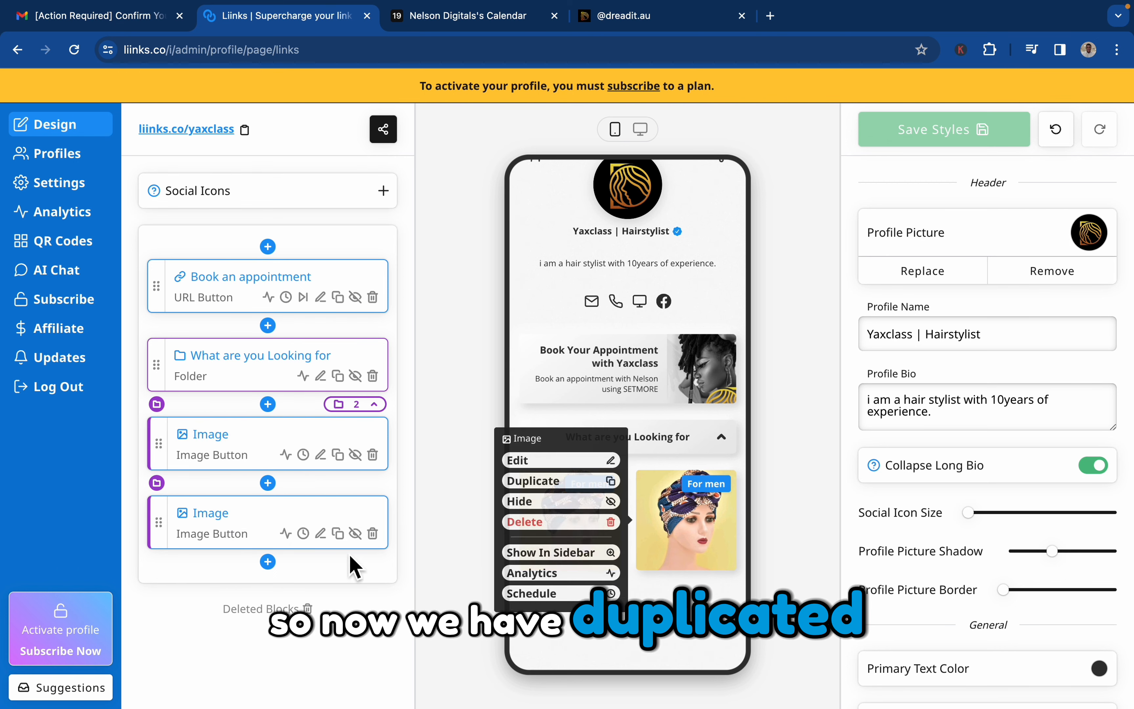
Duplicate the "For men" image button two more times inside the "What are you Looking for" folder.
left_click(267, 563)
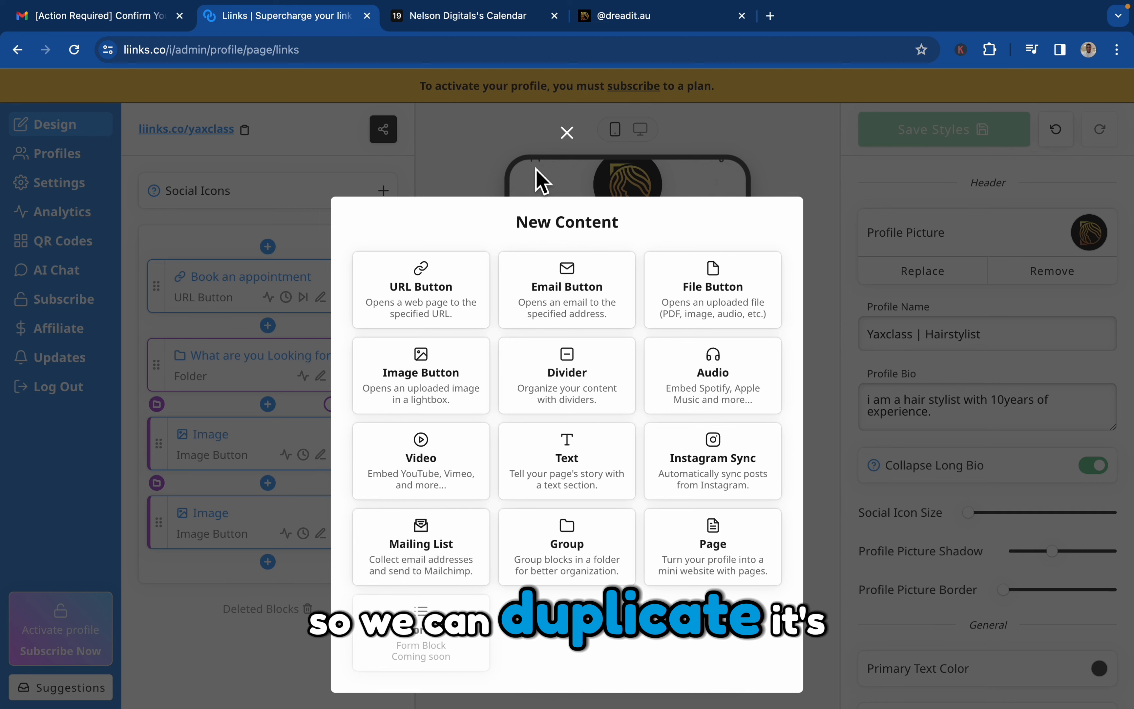
left_click(567, 133)
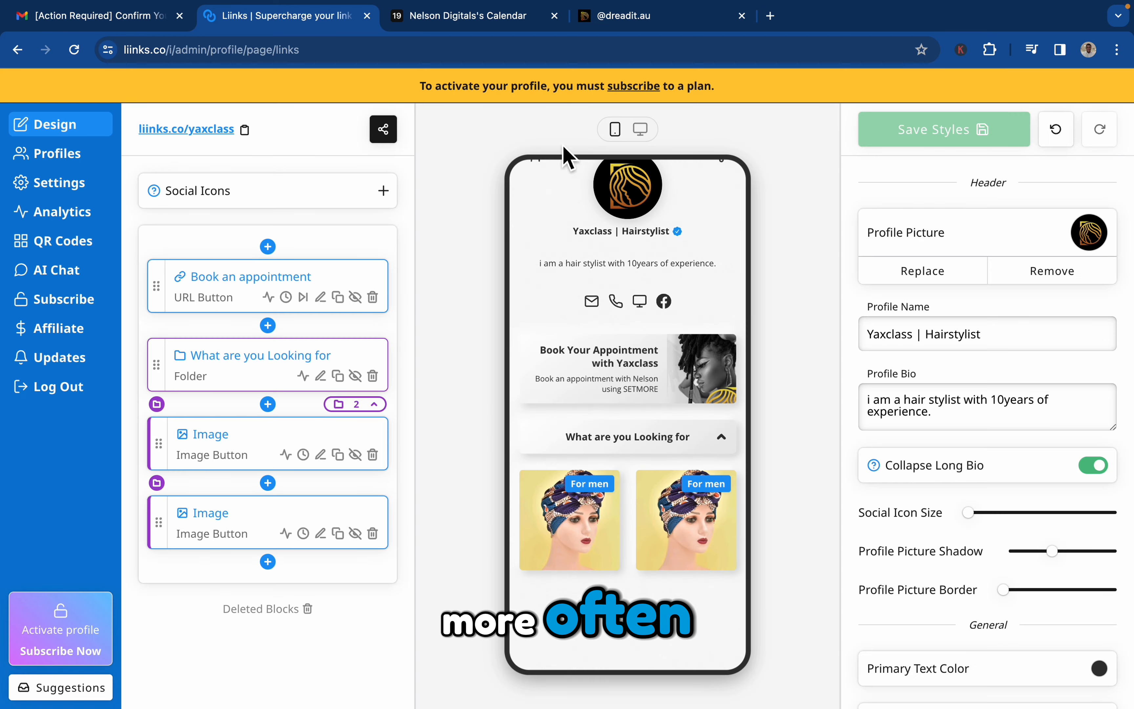
left_click(340, 535)
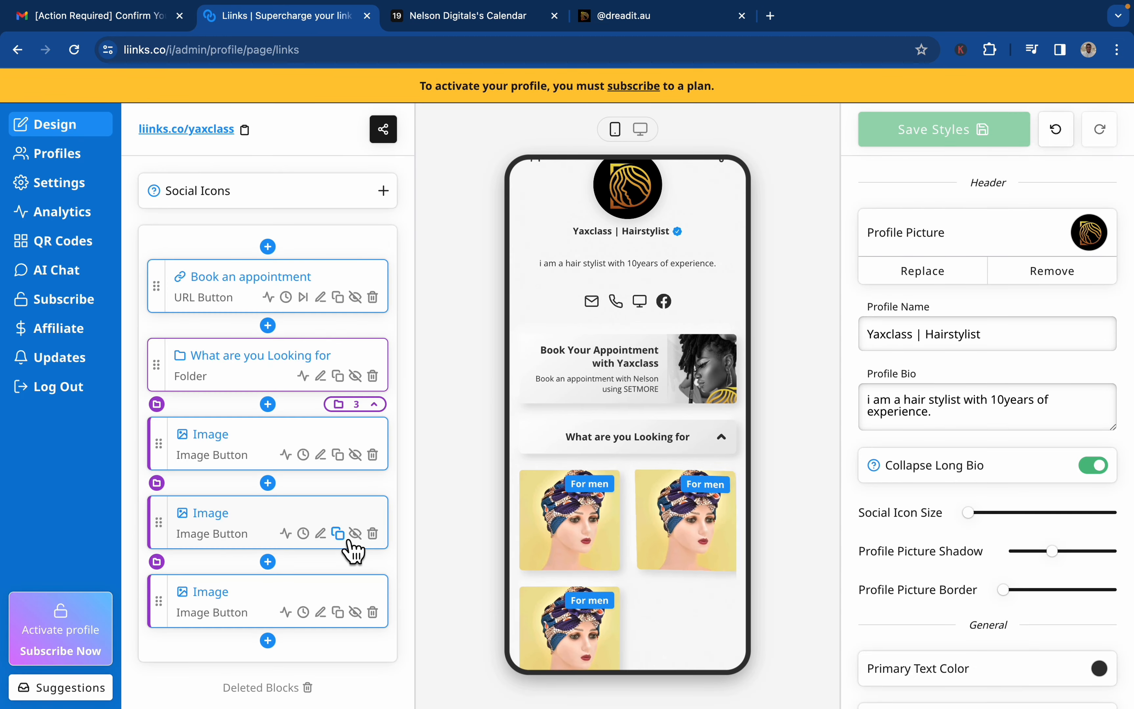
left_click(338, 612)
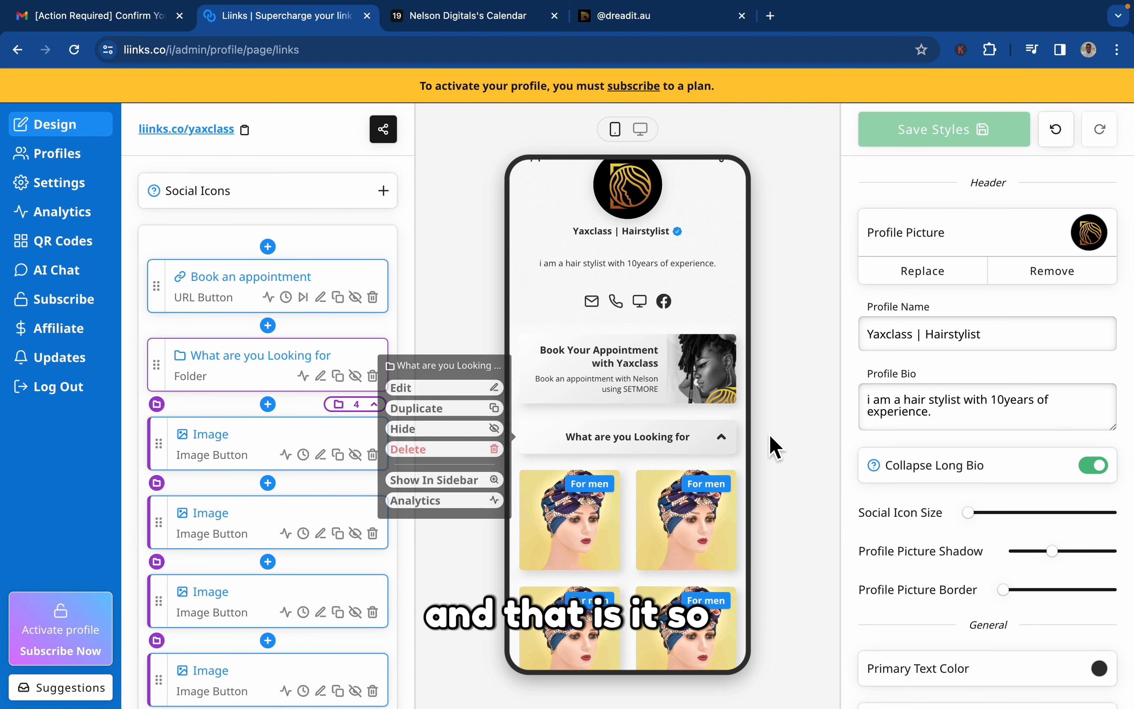
Collapse and expand the "What are you Looking for" folder in the phone preview to check how its image buttons display.
left_click(729, 448)
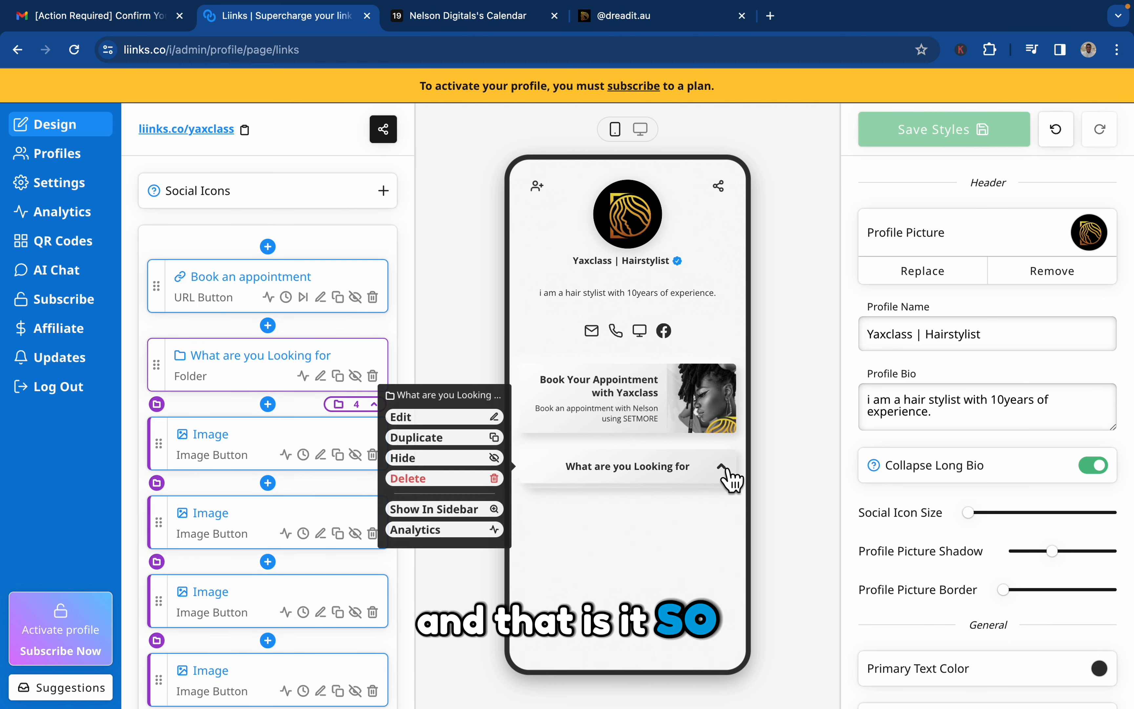
left_click(732, 477)
mouse_move(724, 328)
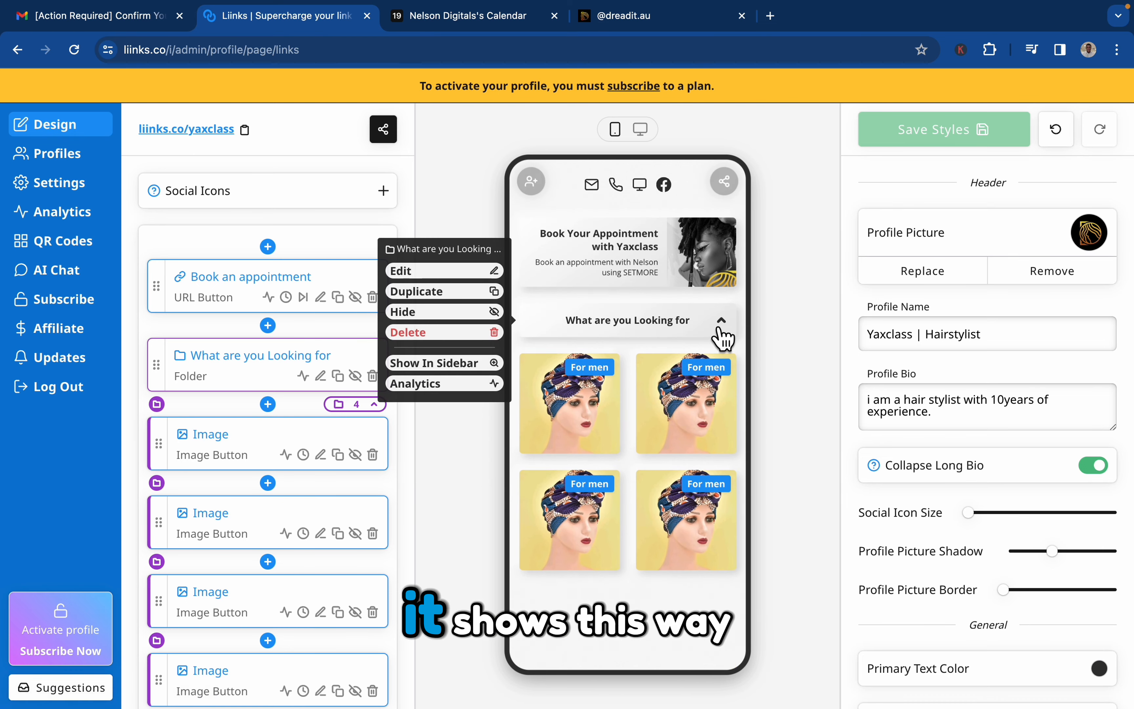
scroll(724, 333, "up", 3)
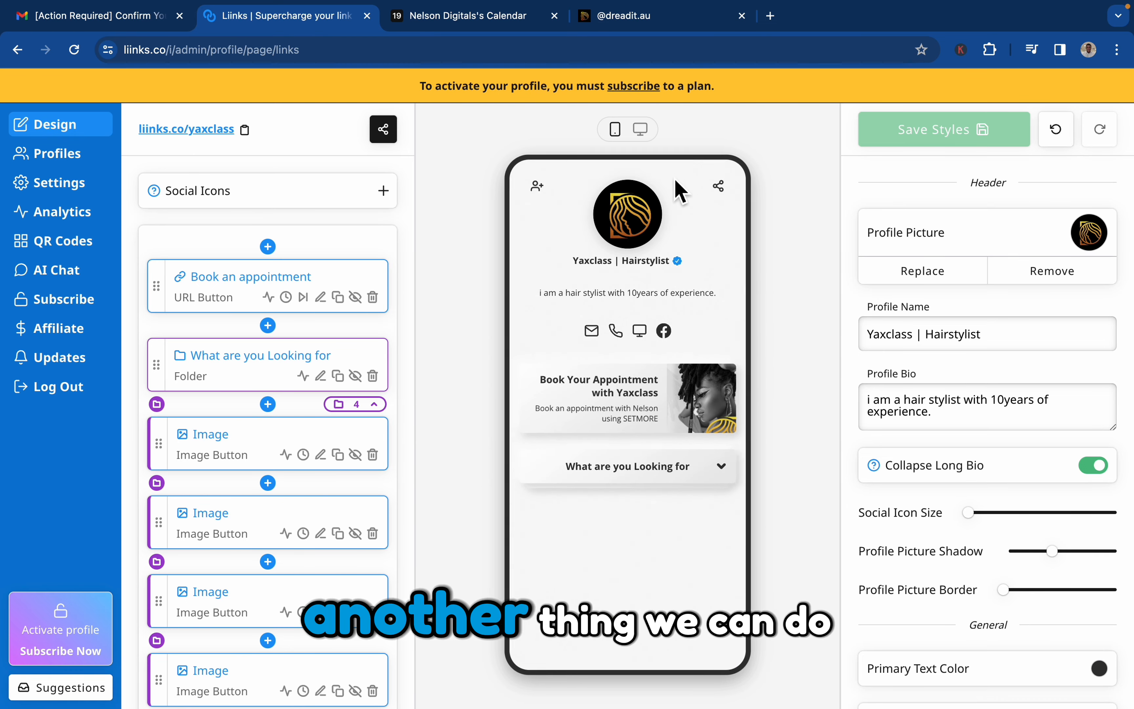
Check the layout on dreadit.au, and back in Liinks create a divider below the last image button, titled with a long row of underscores.
left_click(664, 19)
scroll(664, 356, "down", 2)
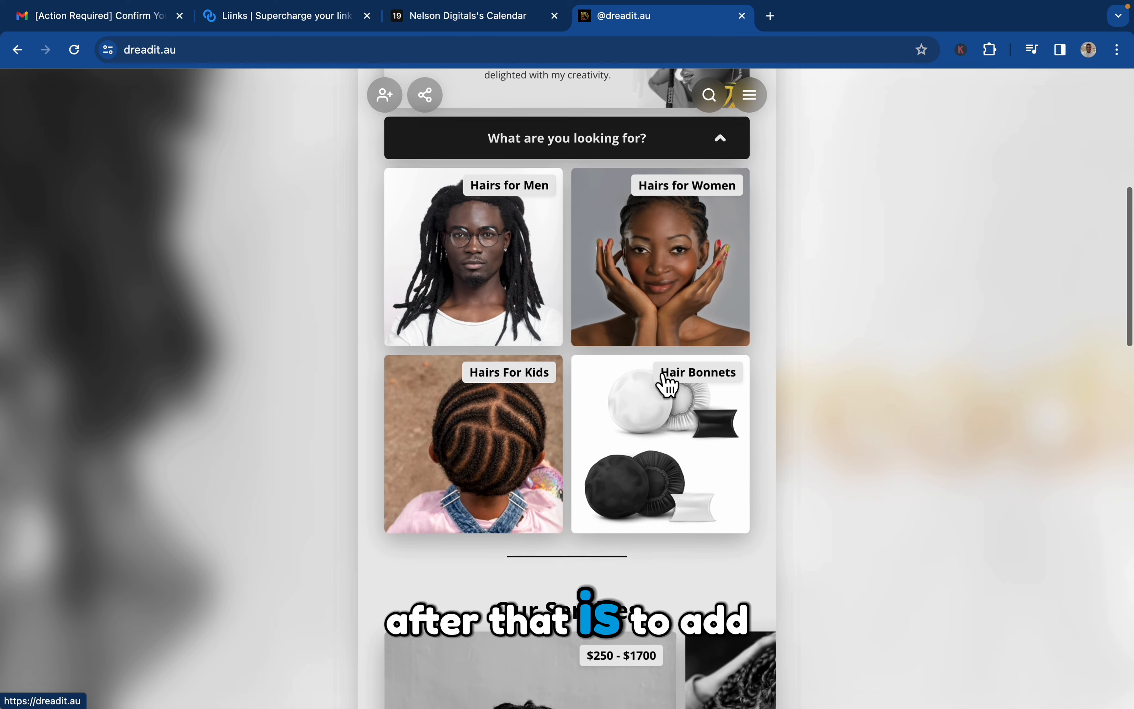
left_click(310, 18)
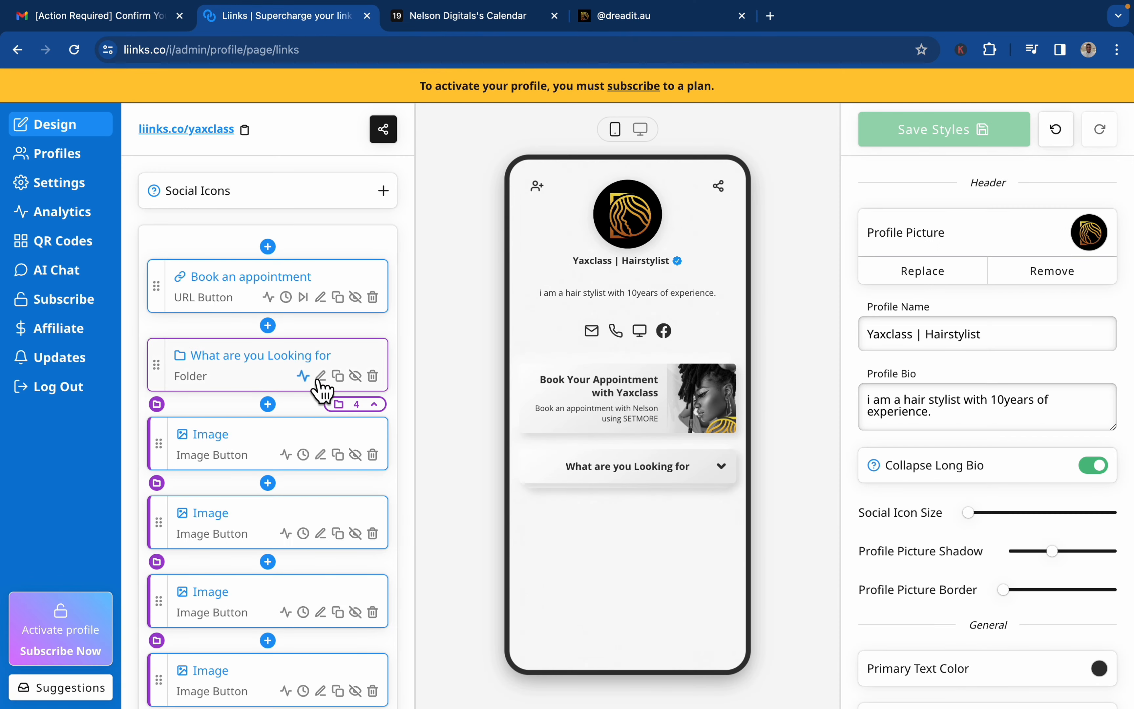
scroll(321, 388, "down", 3)
left_click(268, 619)
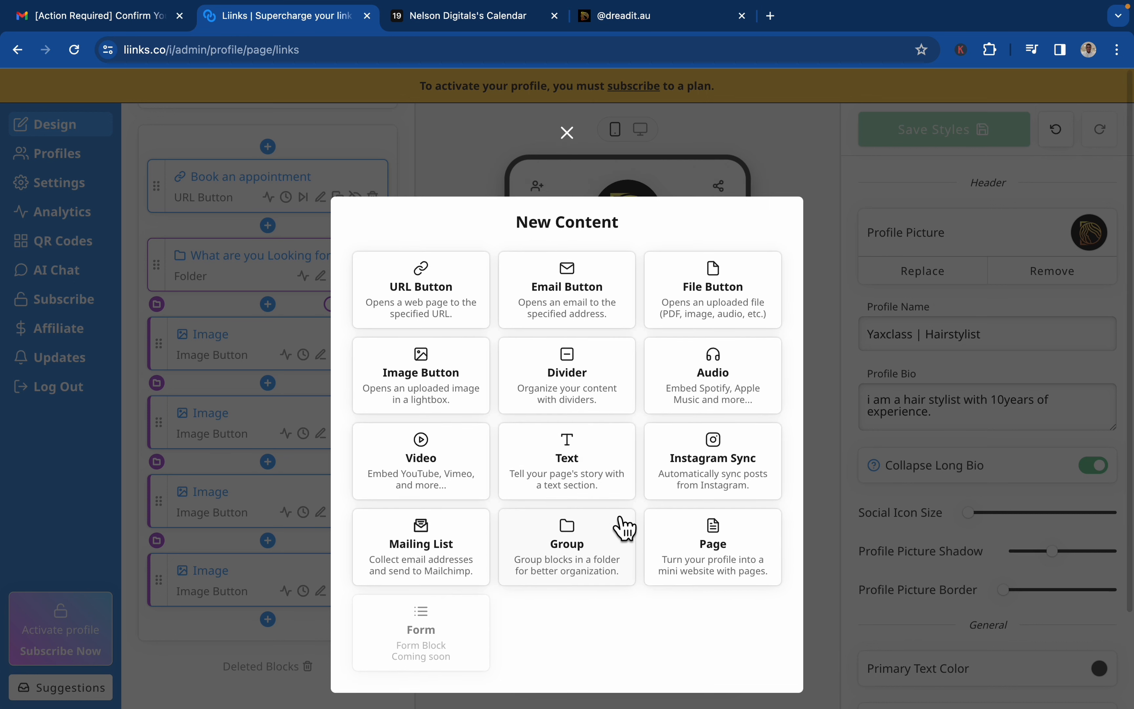
left_click(608, 391)
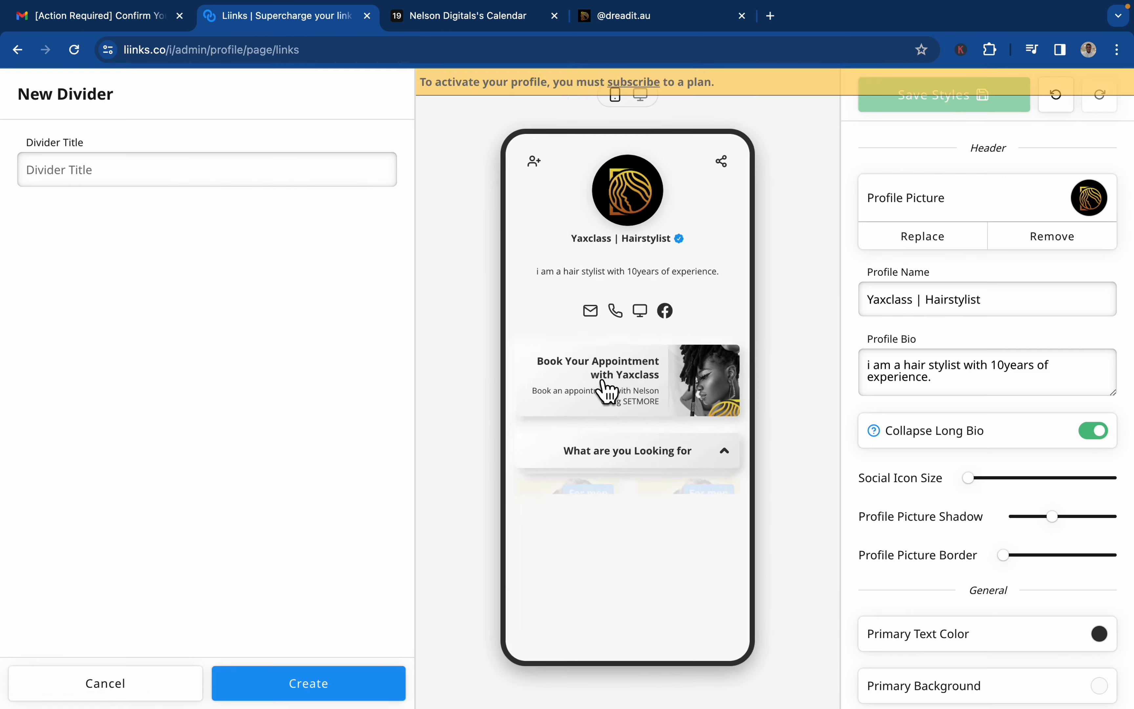
left_click(299, 169)
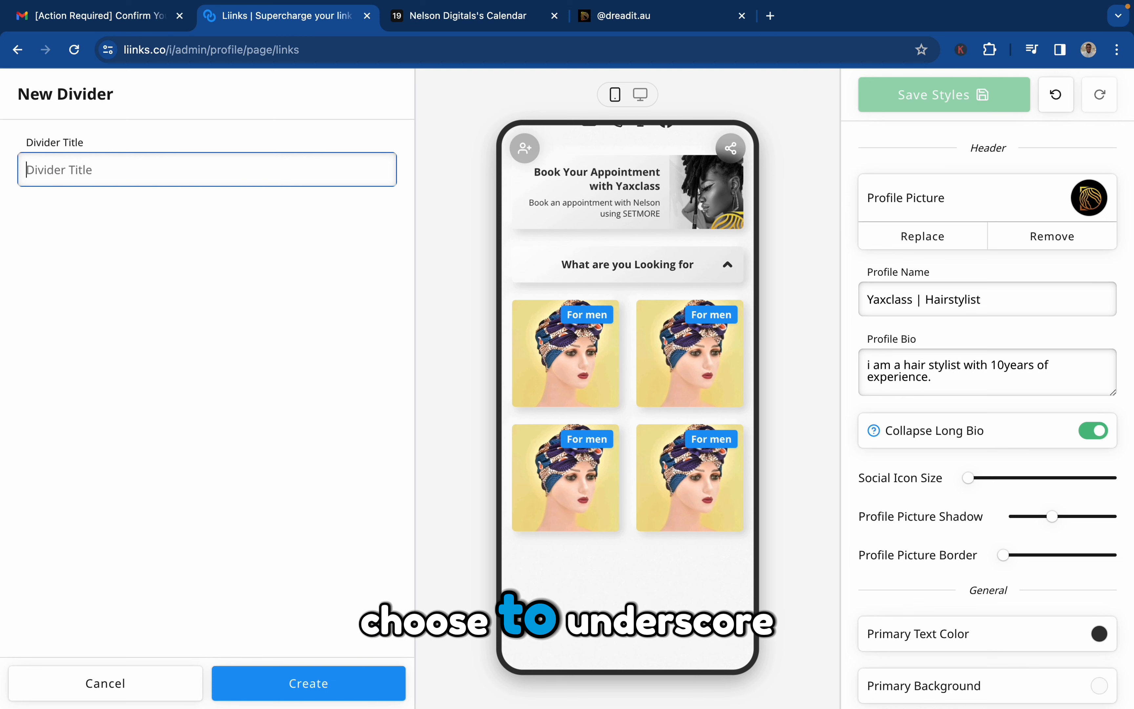
type("_________________")
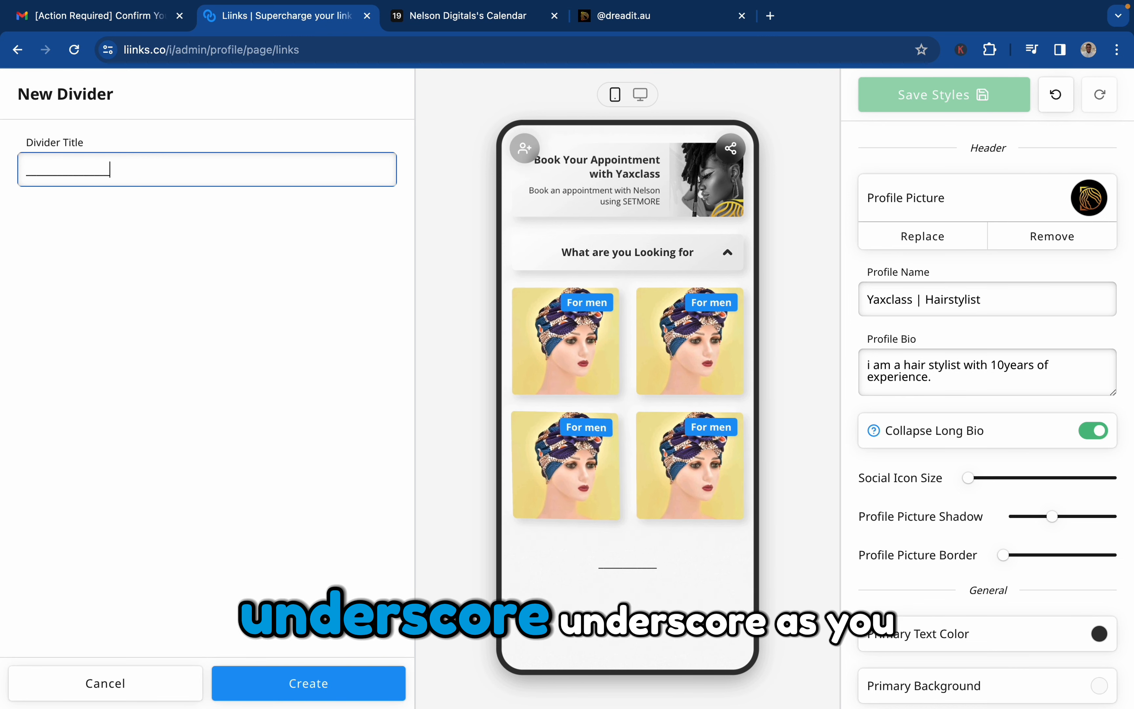
type("__________")
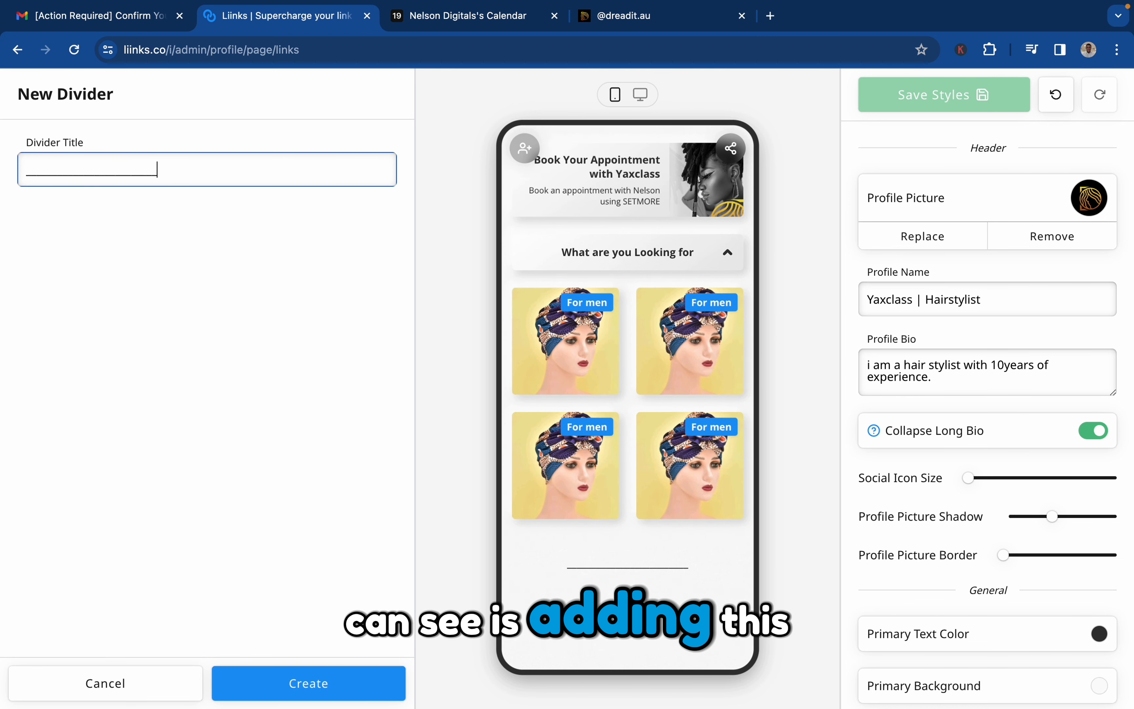
left_click(280, 678)
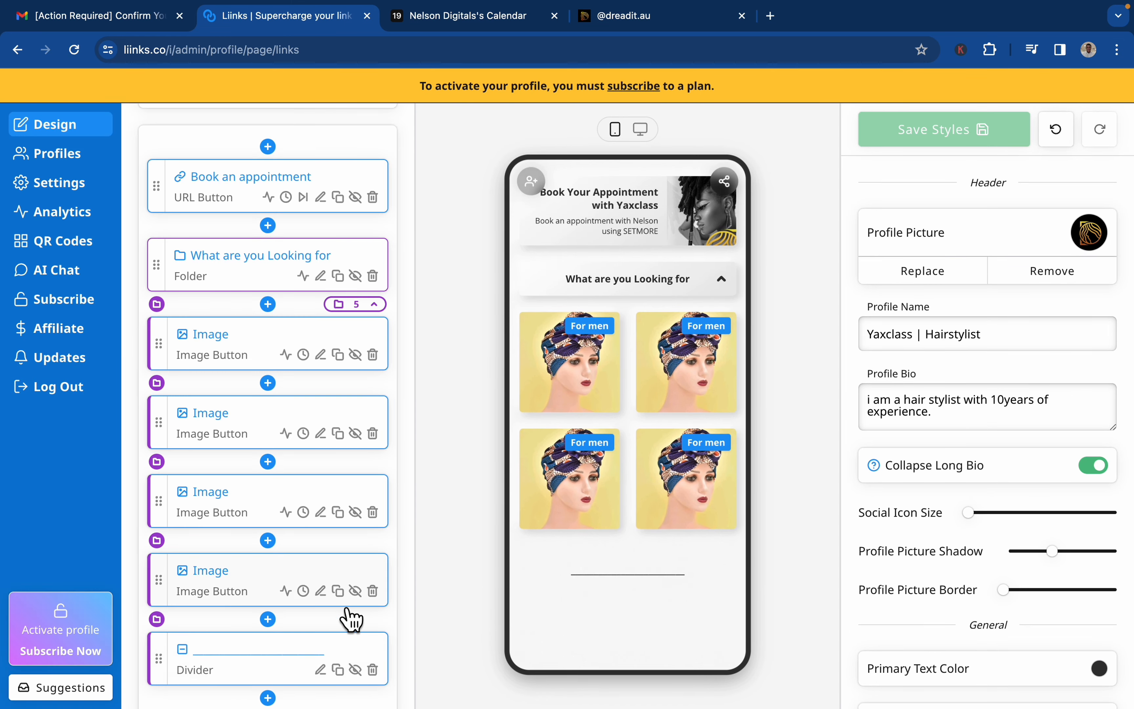
Collapse the folder in the preview and take the underscore divider out of the "What are you Looking for" folder.
left_click(729, 287)
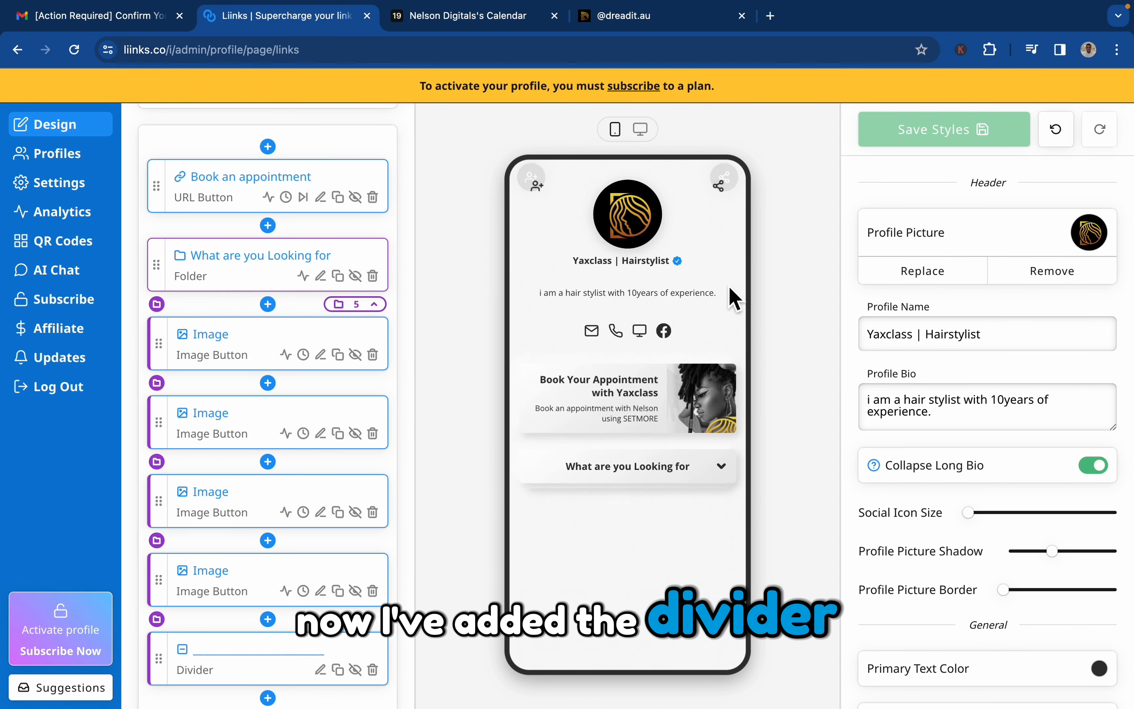
scroll(279, 694, "down", 3)
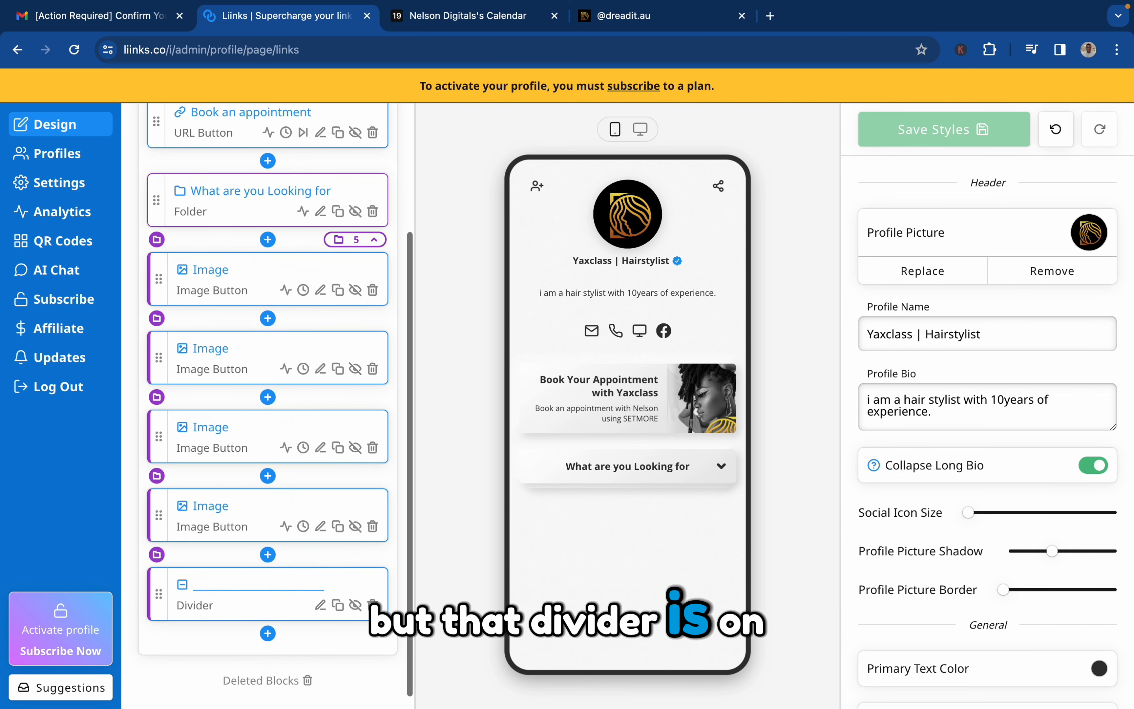
scroll(214, 492, "up", 1)
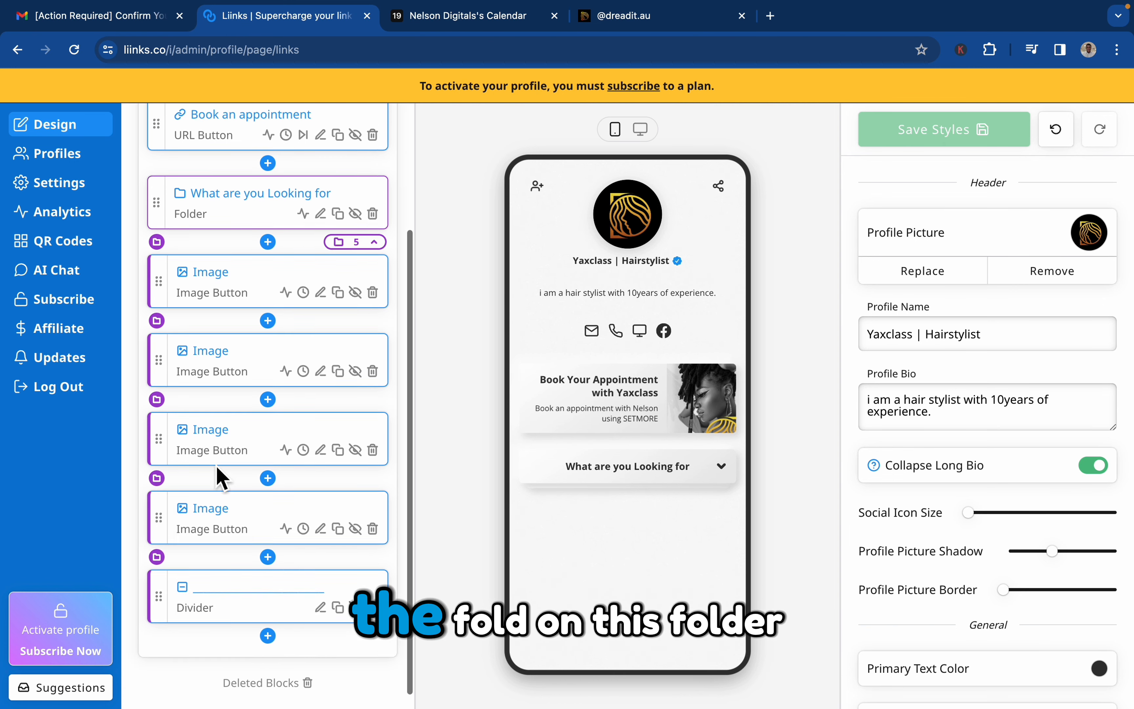
left_click(605, 481)
left_click(605, 483)
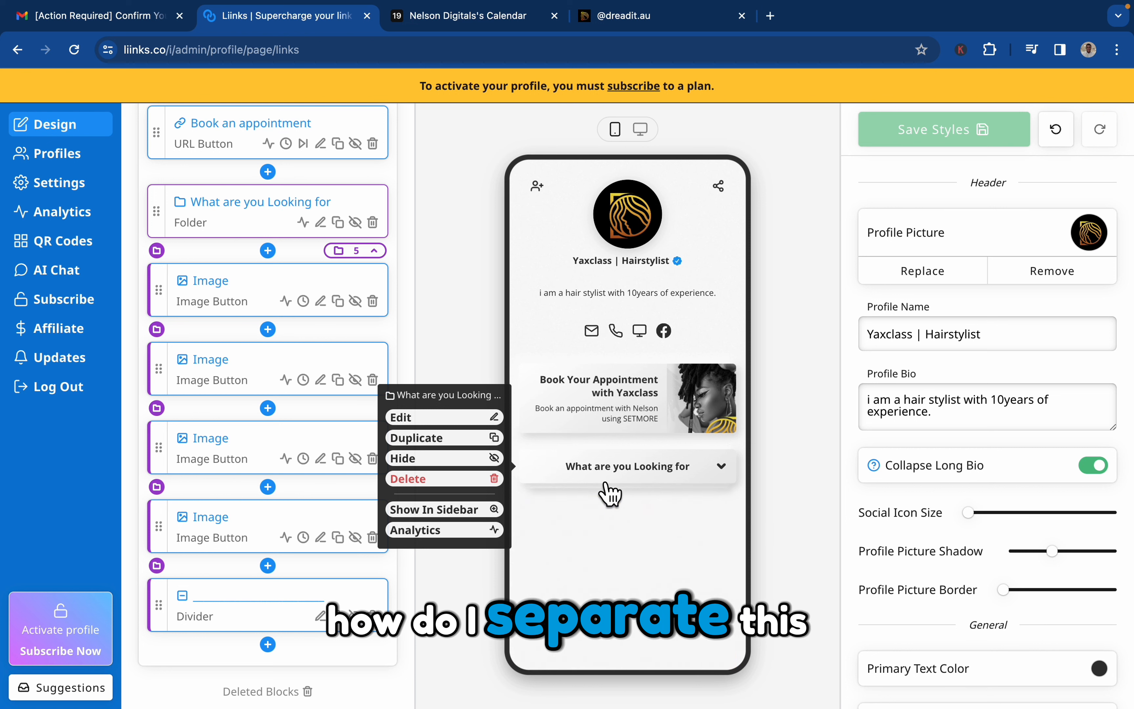
left_click(174, 576)
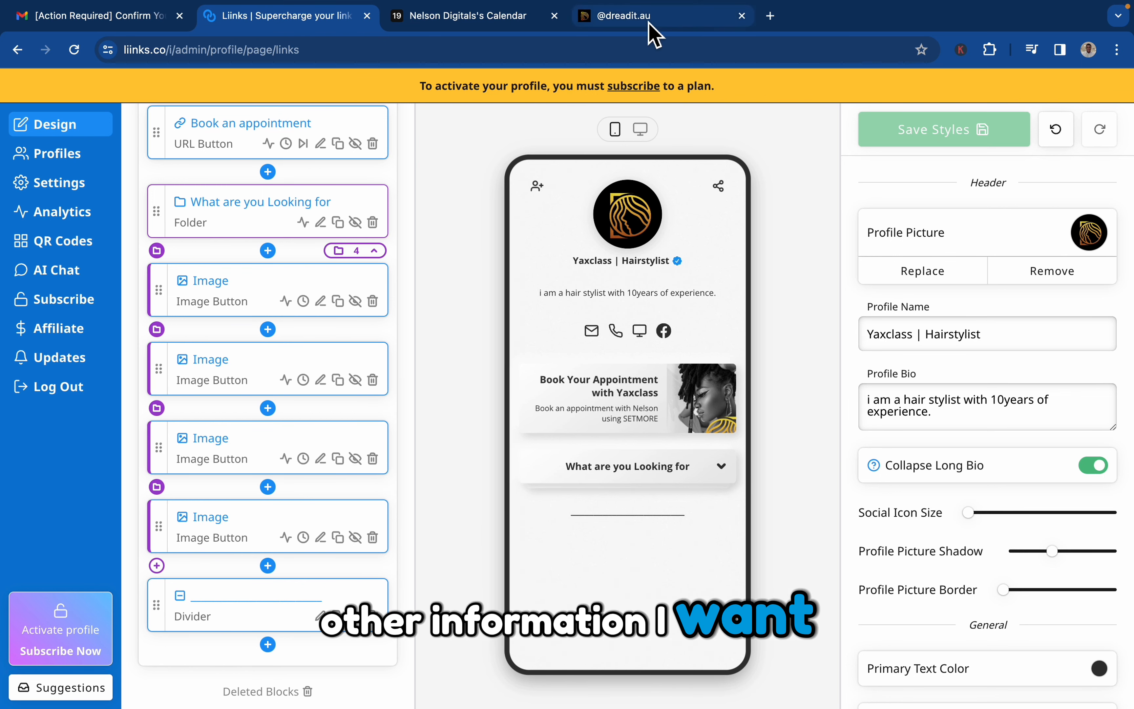
Review the services section on dreadit.au, and back in Liinks start a text block below the divider reading "Our Service".
left_click(664, 28)
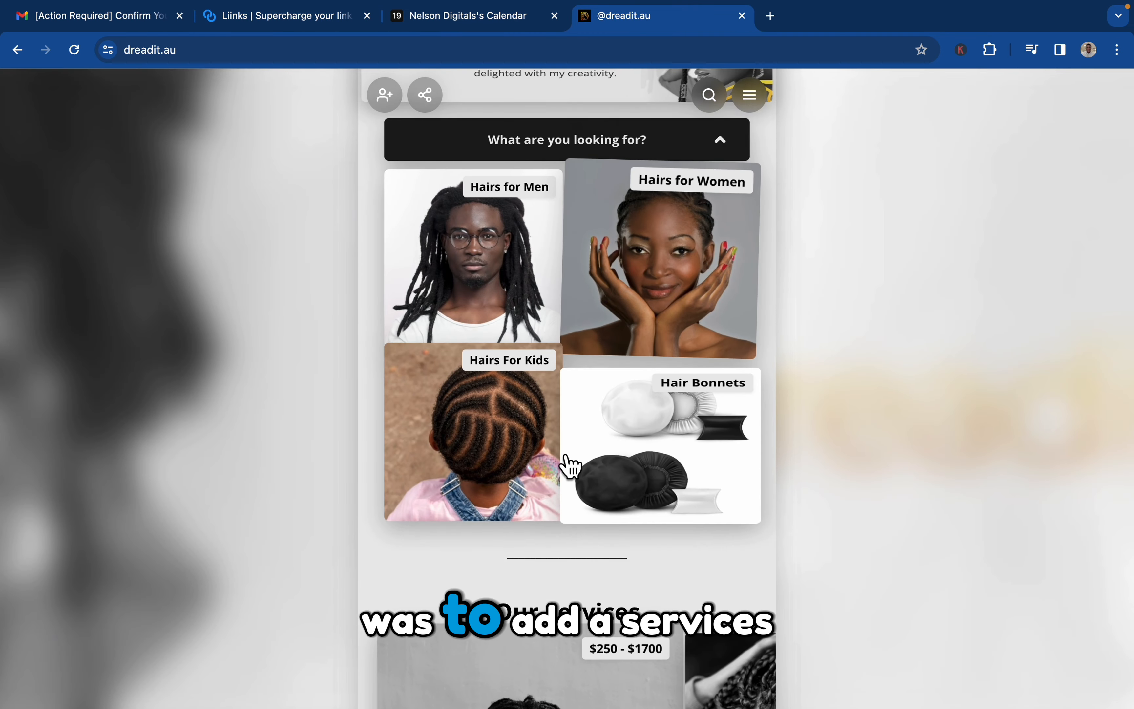
scroll(567, 463, "down", 5)
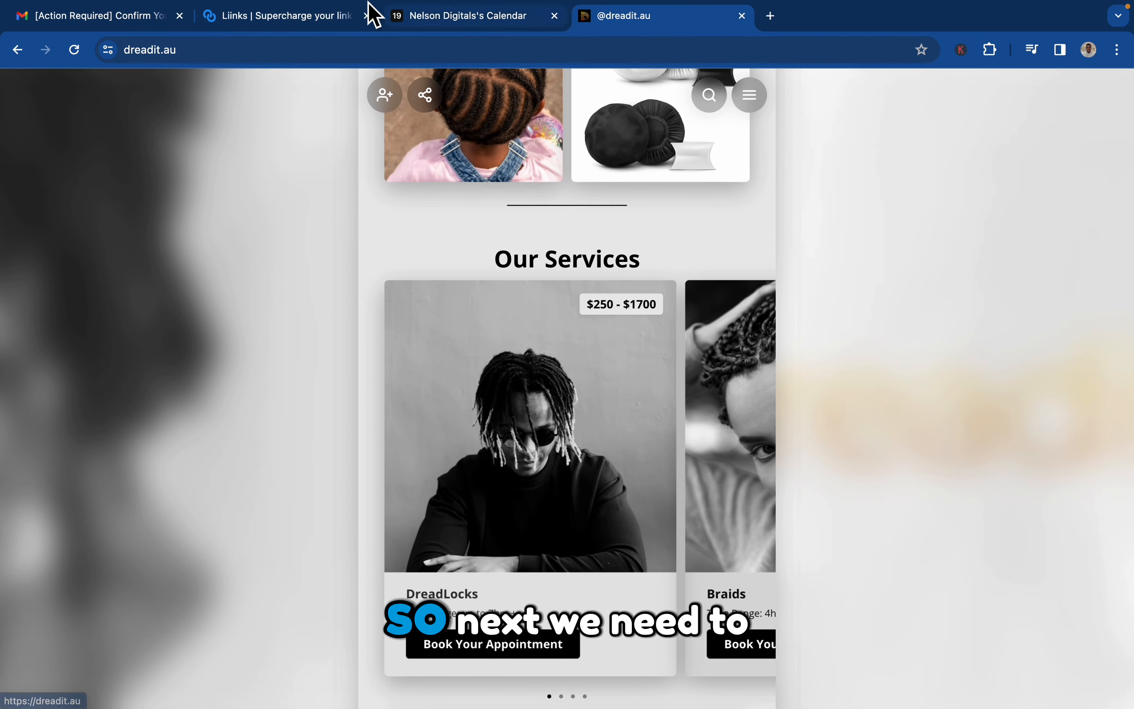
left_click(346, 16)
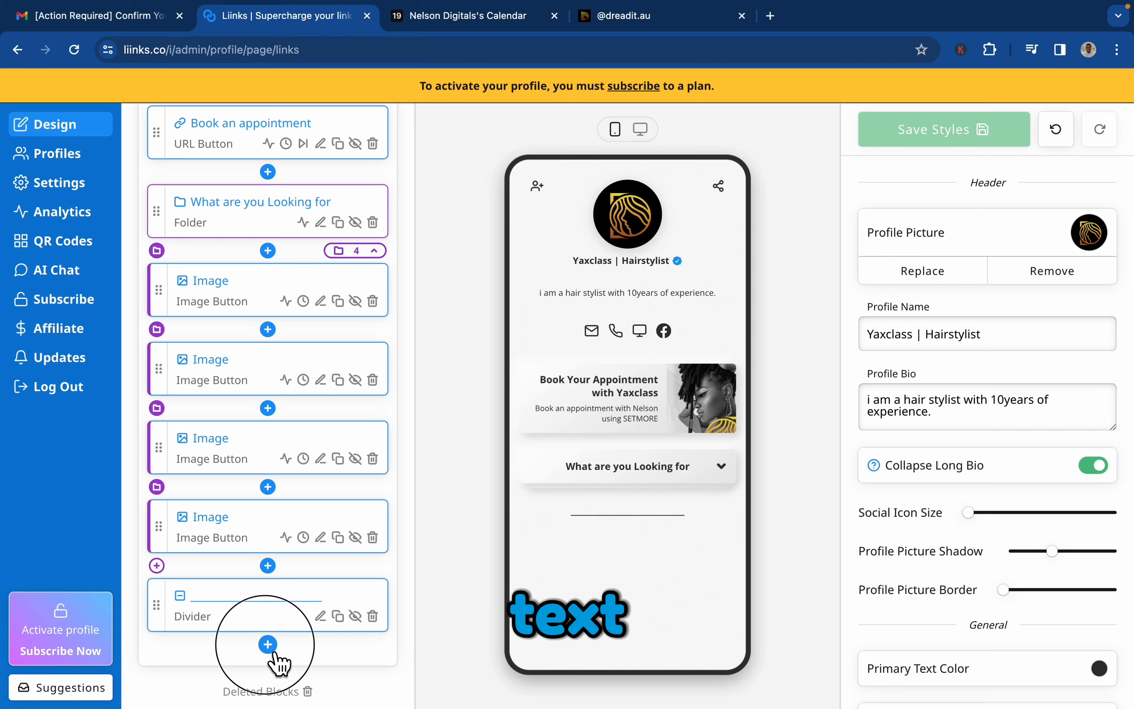
left_click(268, 644)
left_click(553, 490)
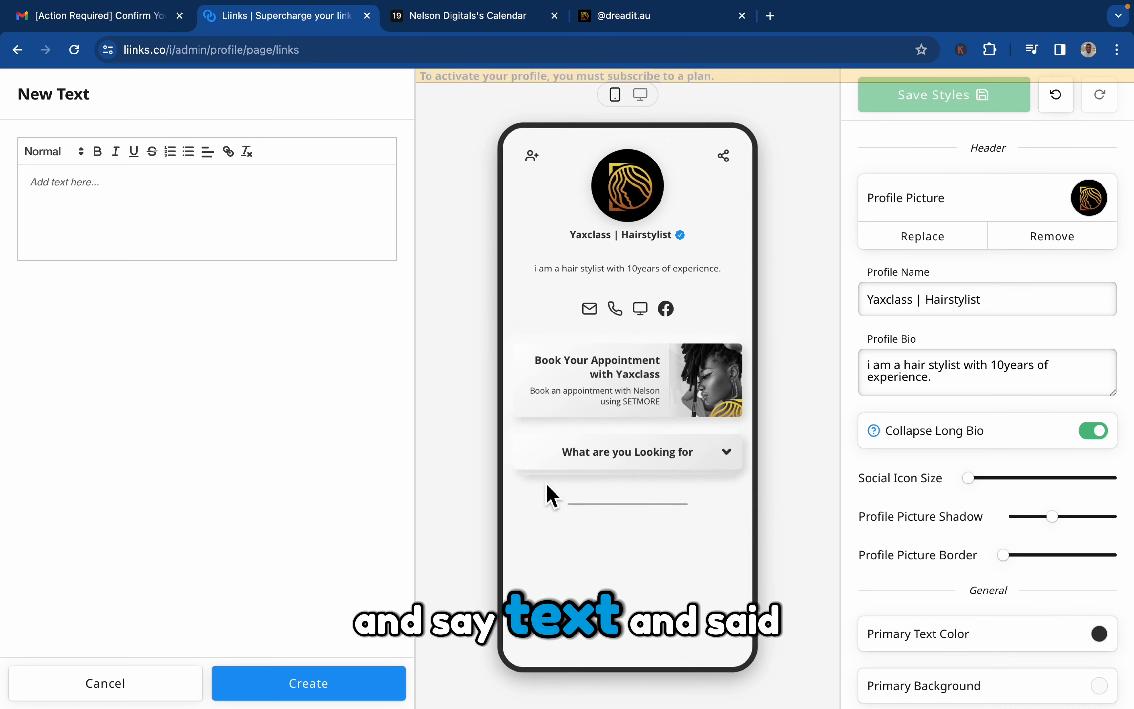
left_click(220, 228)
type("Our")
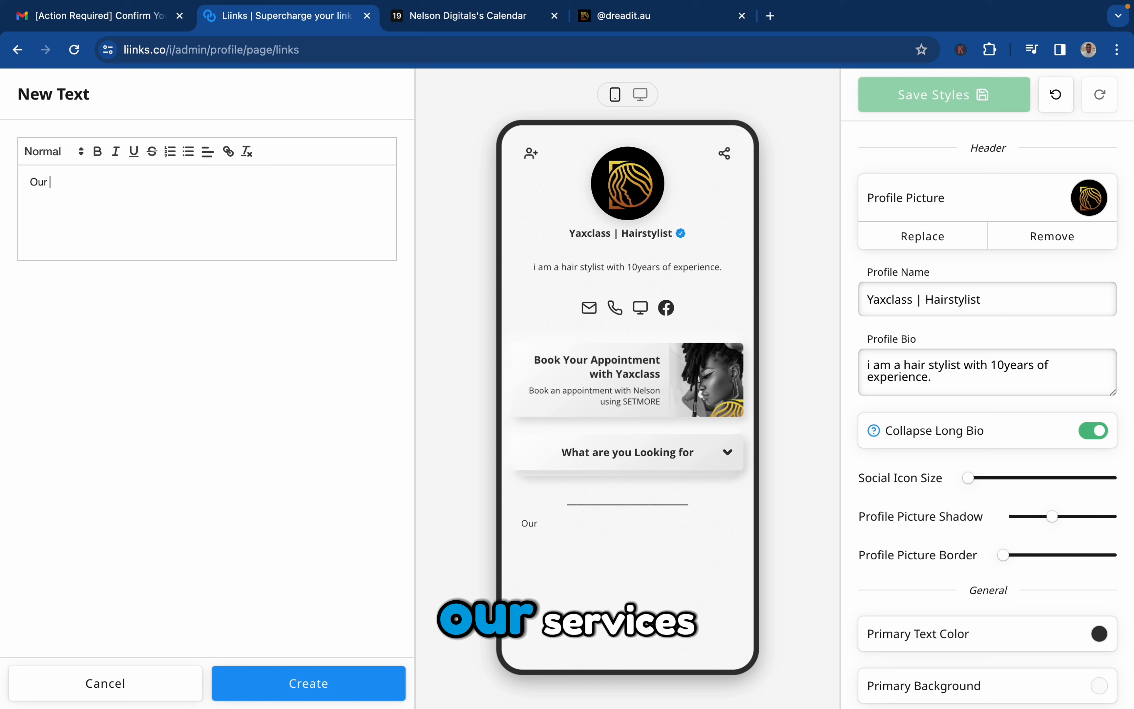
key("Caps_Lock")
type("S")
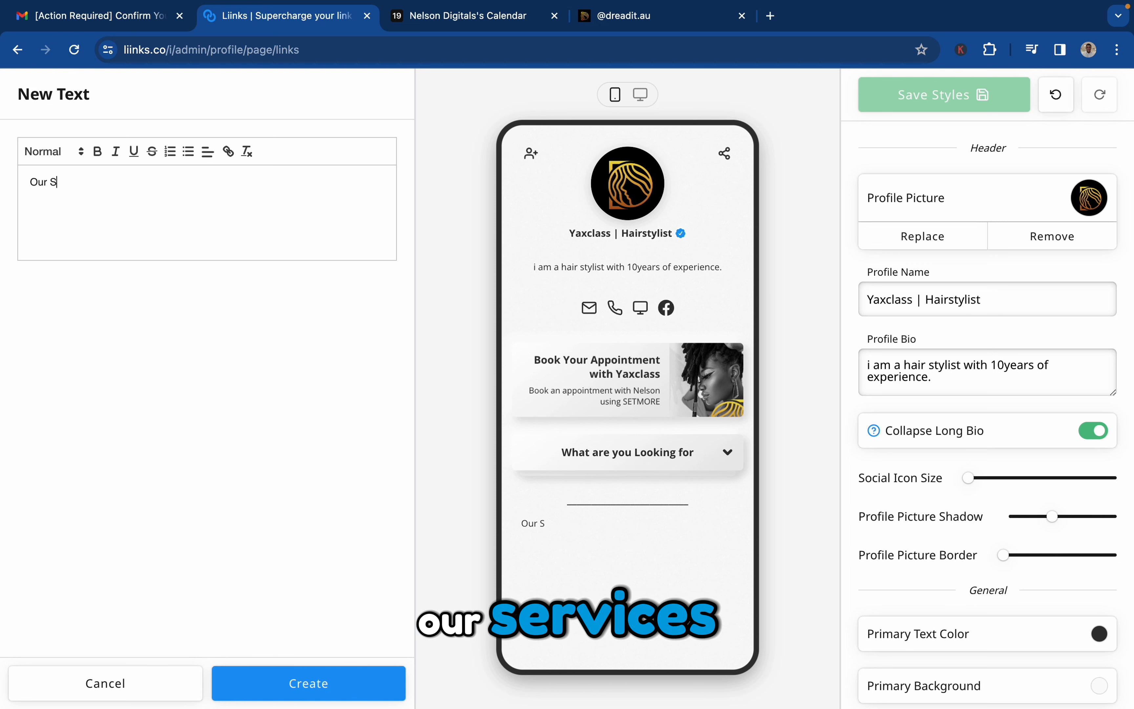
type("ERVICES")
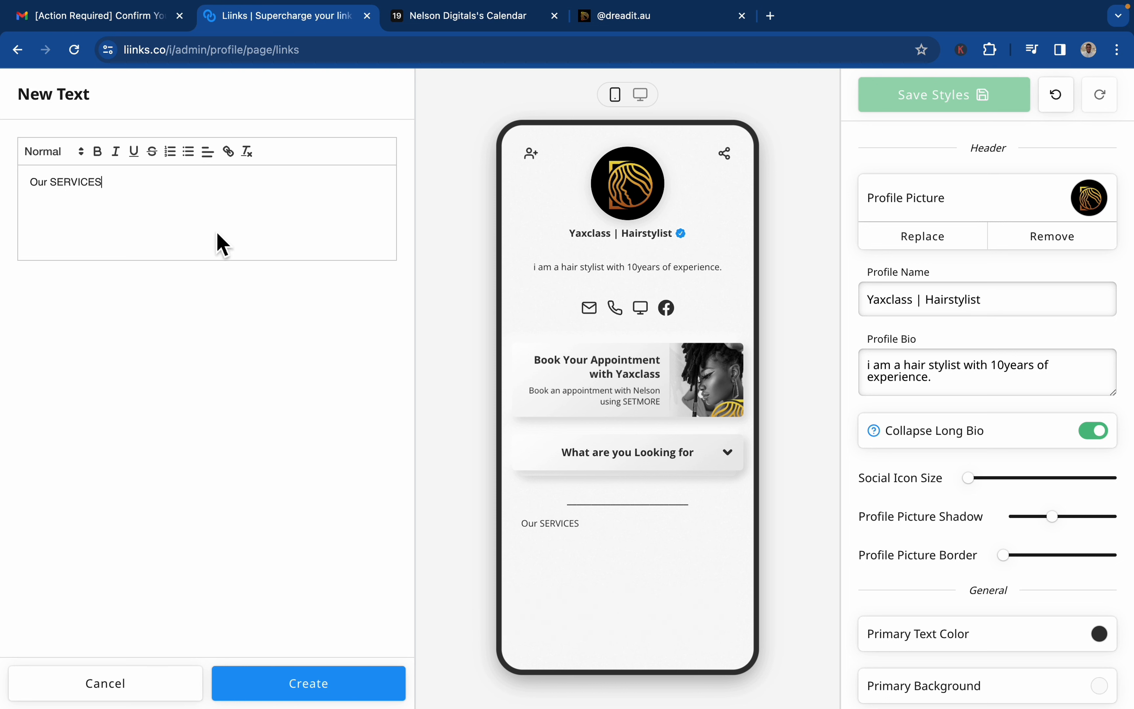
key("Caps_Lock")
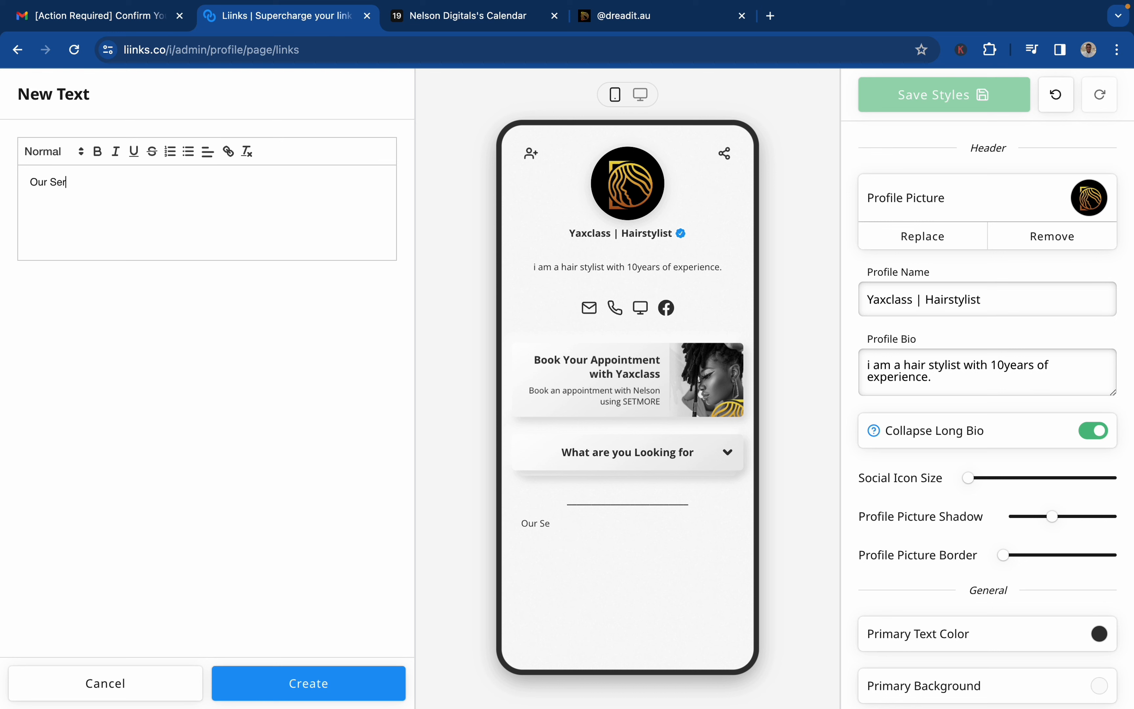
Make "Our Service" bold and centred, try Heading 2, settle on Heading 1, and create the text block.
triple_click(81, 185)
key("ctrl+b")
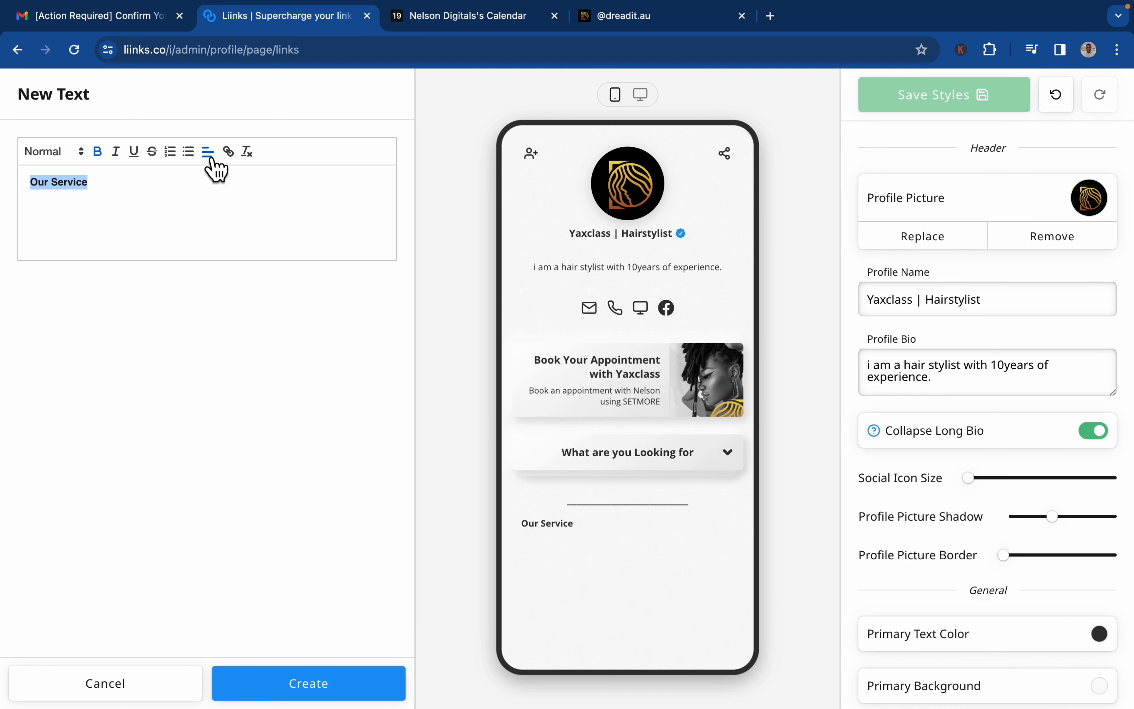
left_click(208, 190)
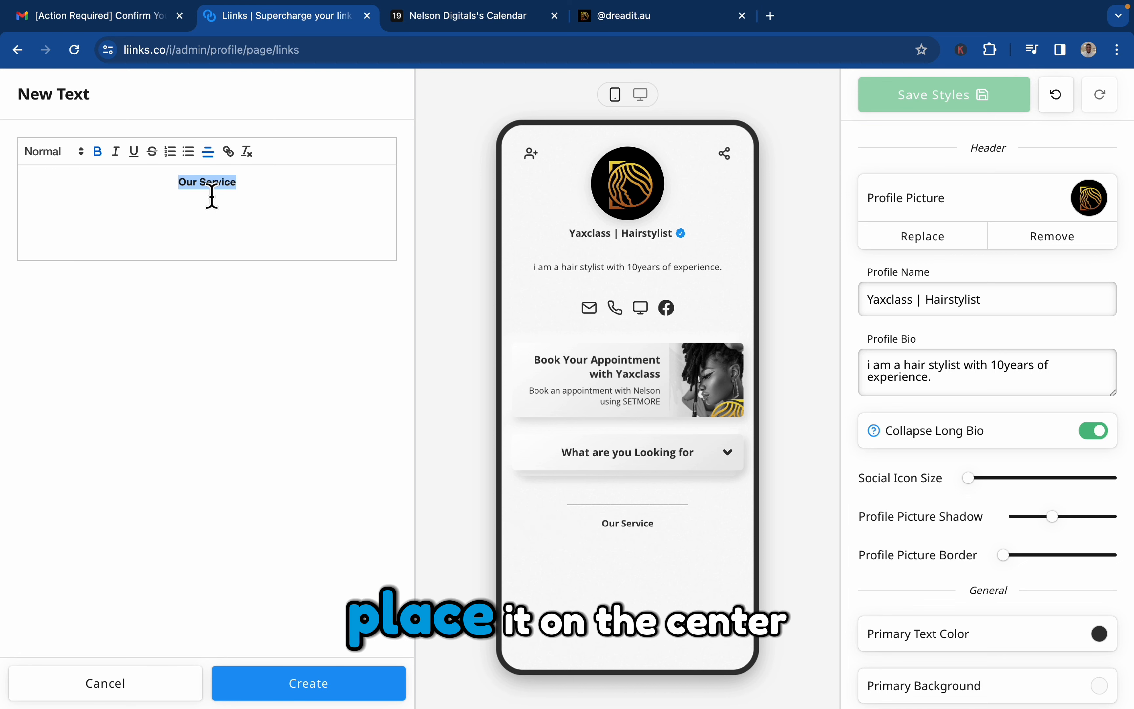
left_click(93, 165)
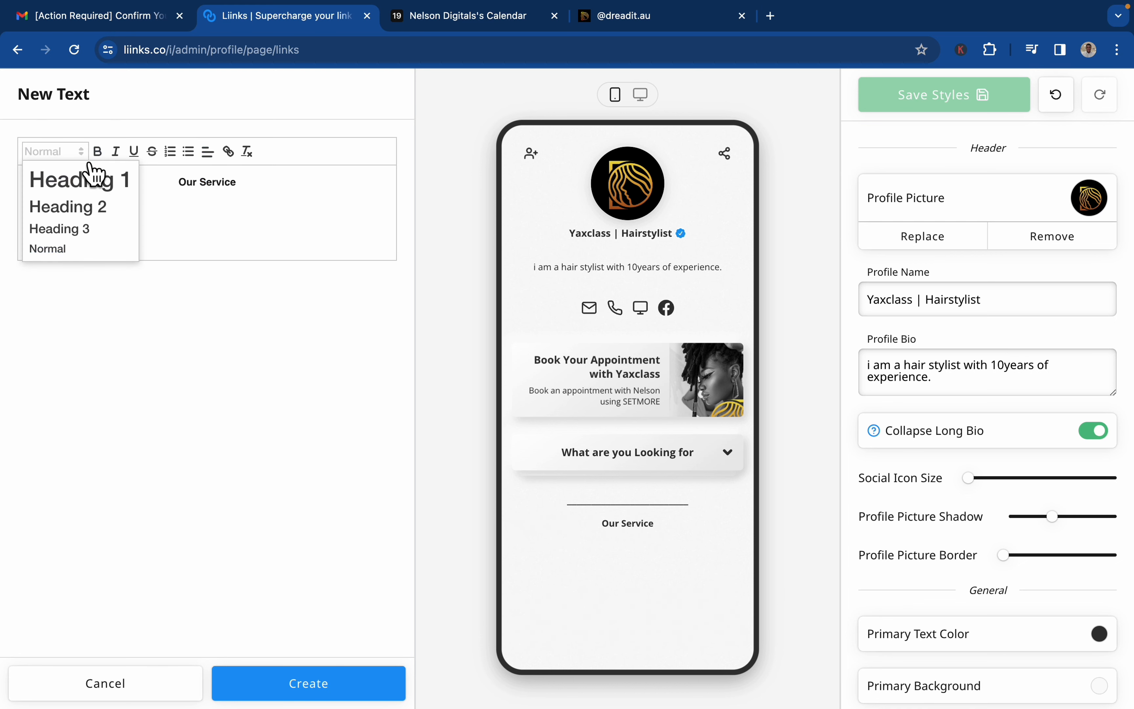
left_click(89, 203)
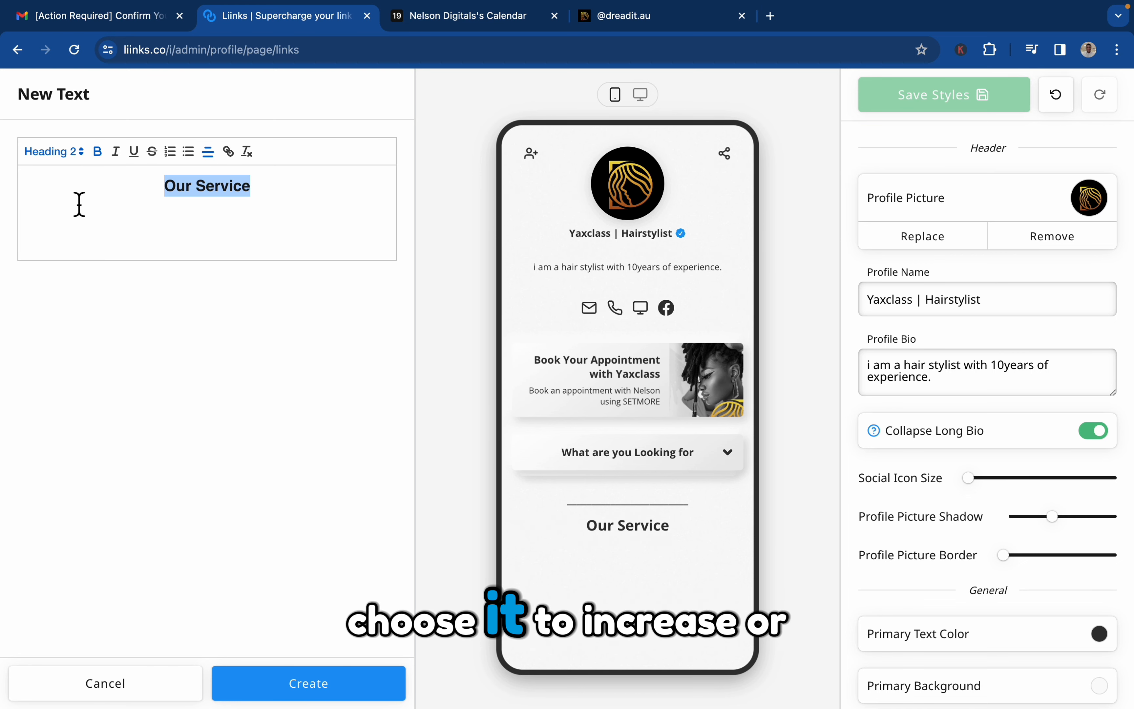
left_click(82, 164)
left_click(74, 171)
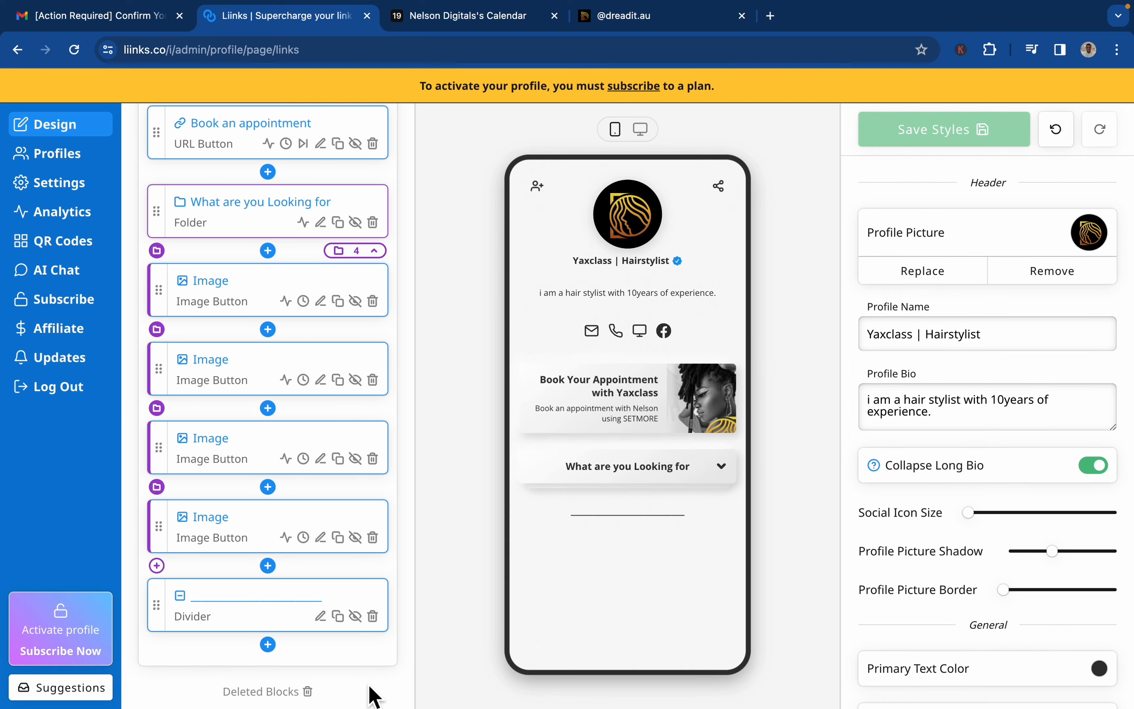
mouse_move(625, 552)
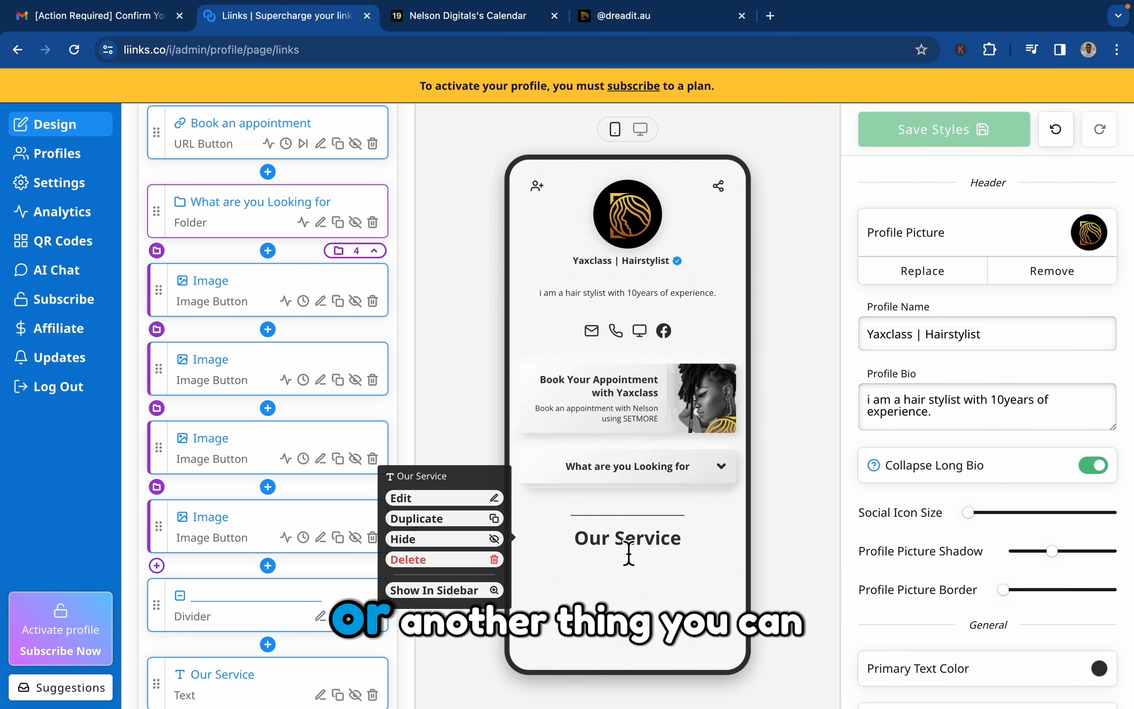
double_click(630, 547)
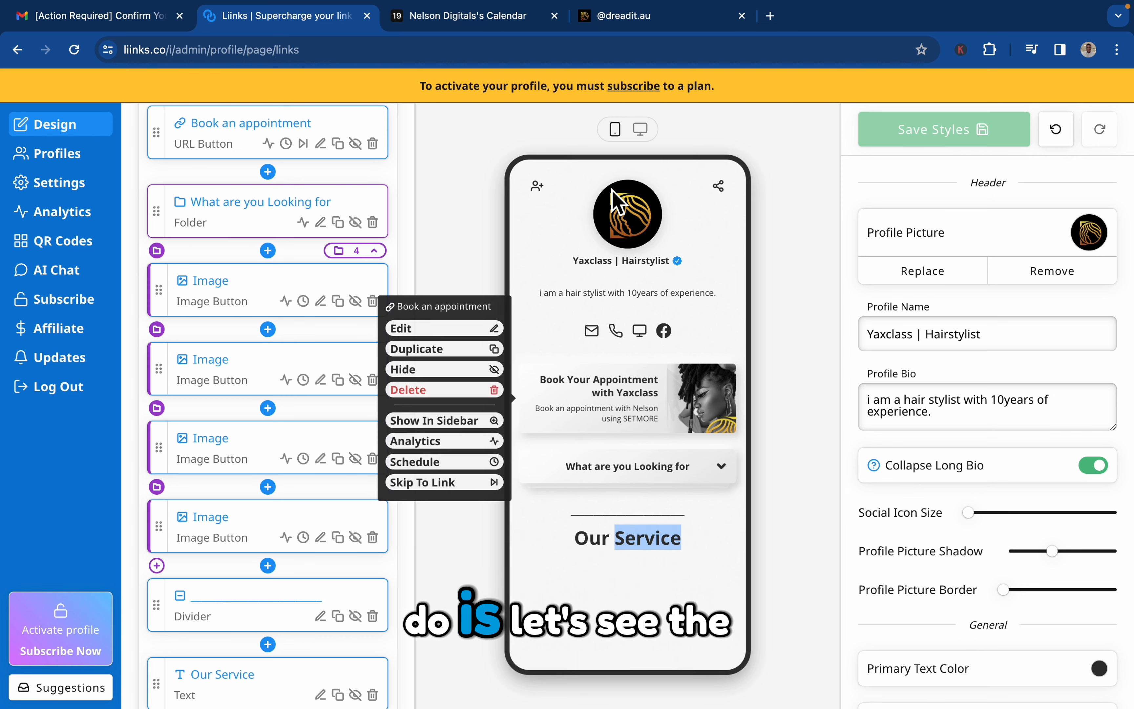
Compare the "Our Services" heading on dreadit.au with the "Our Service" text block in Liinks.
left_click(686, 21)
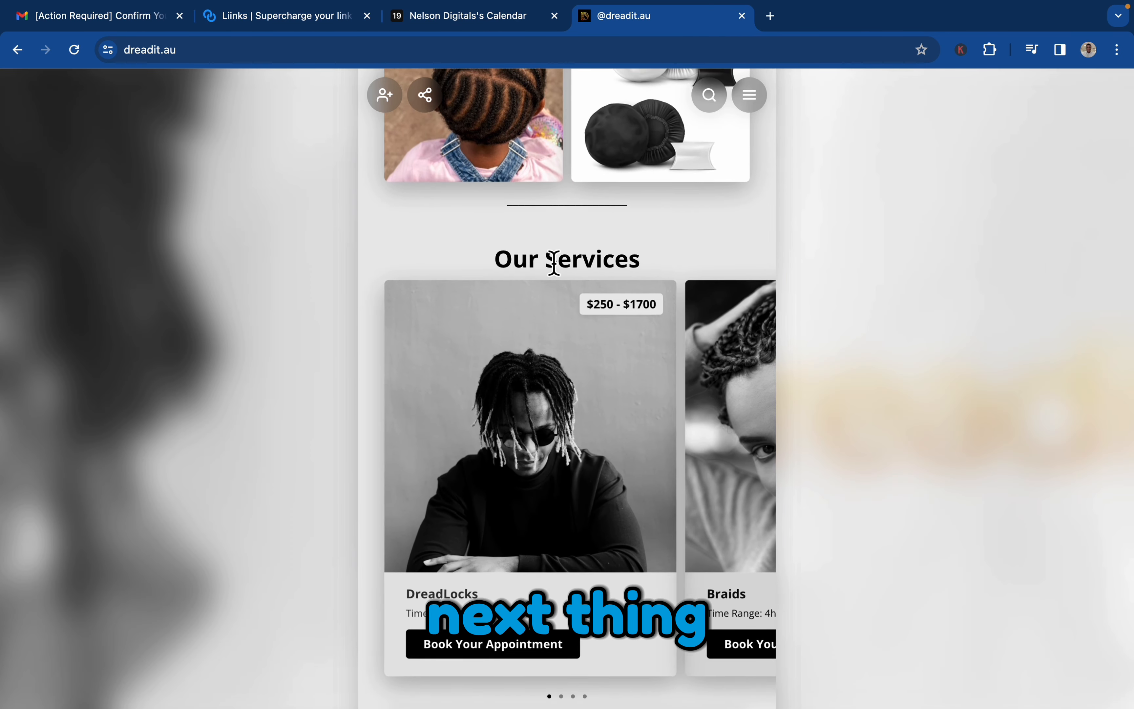
scroll(563, 352, "up", 4)
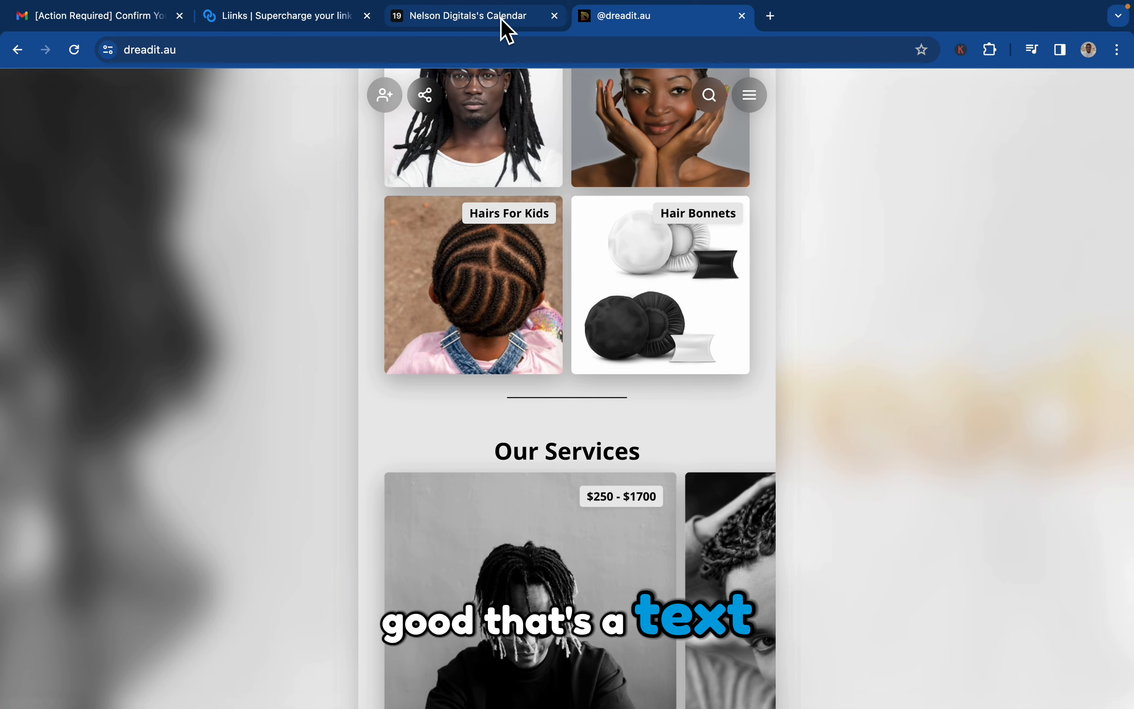
left_click(498, 33)
left_click(270, 29)
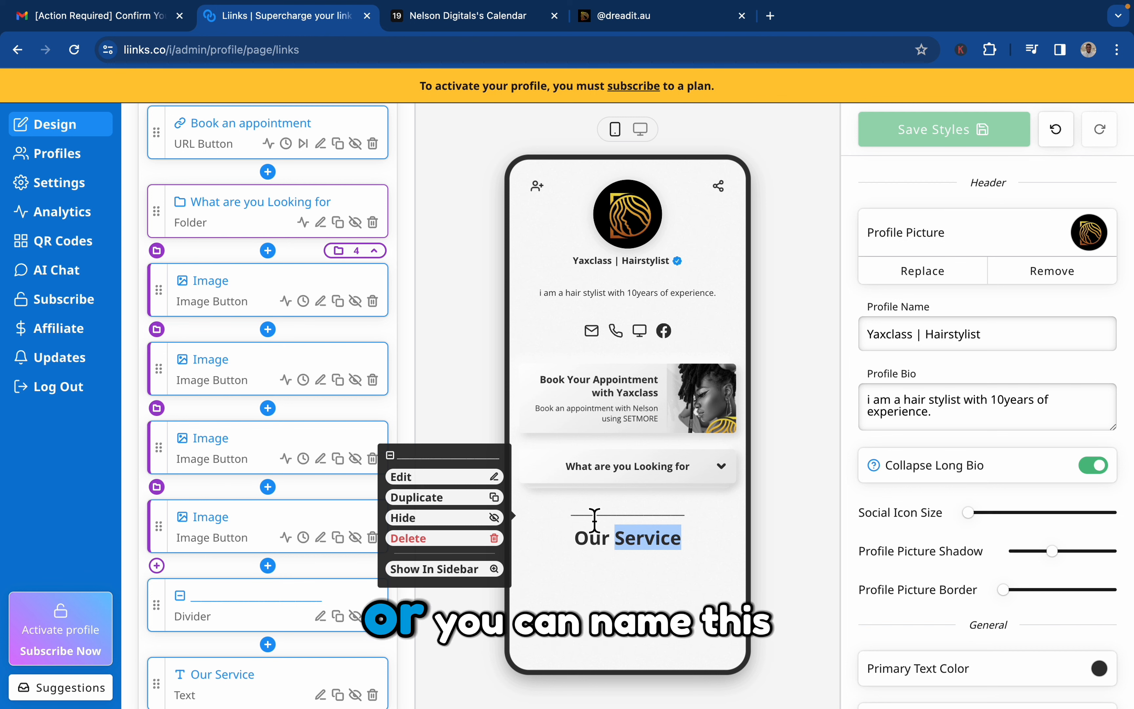
left_click(600, 542)
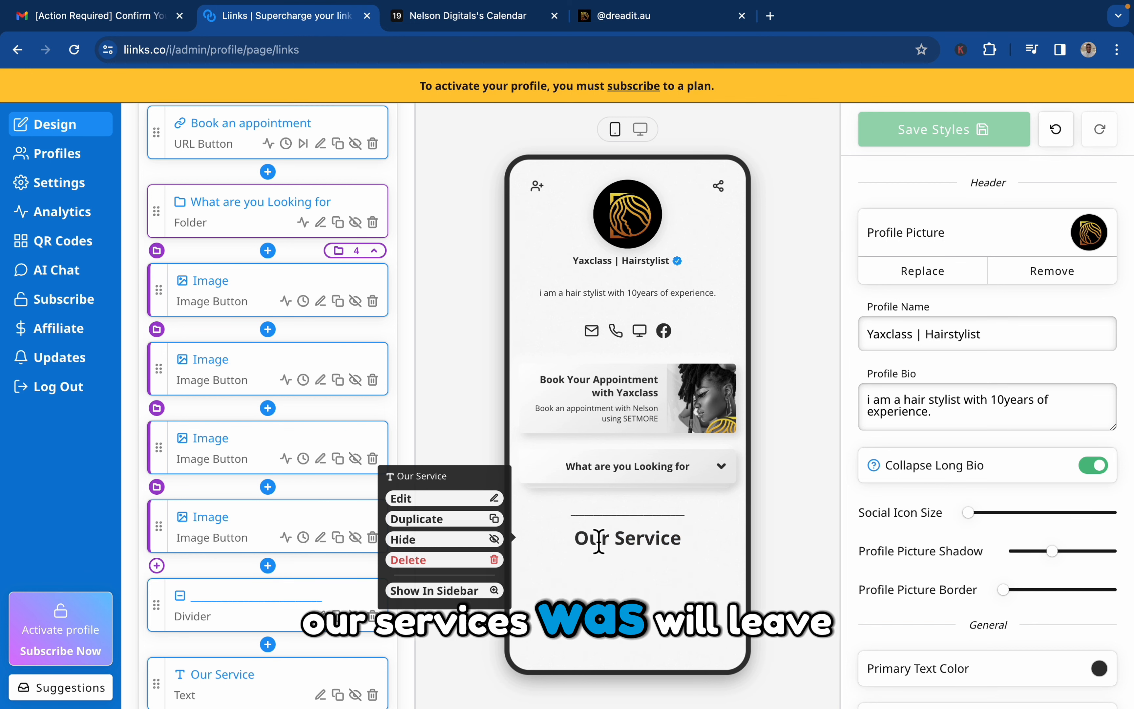
Start a new URL button below the "Our Service" text block and give it the carousel layout.
left_click(268, 566)
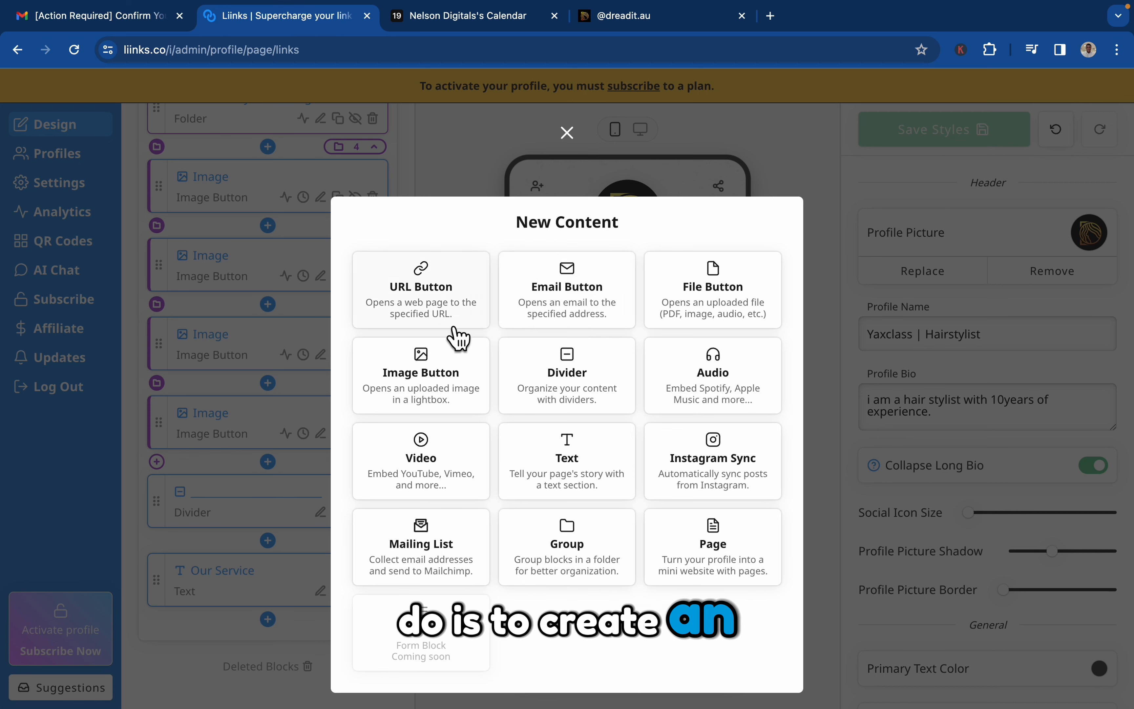
left_click(453, 288)
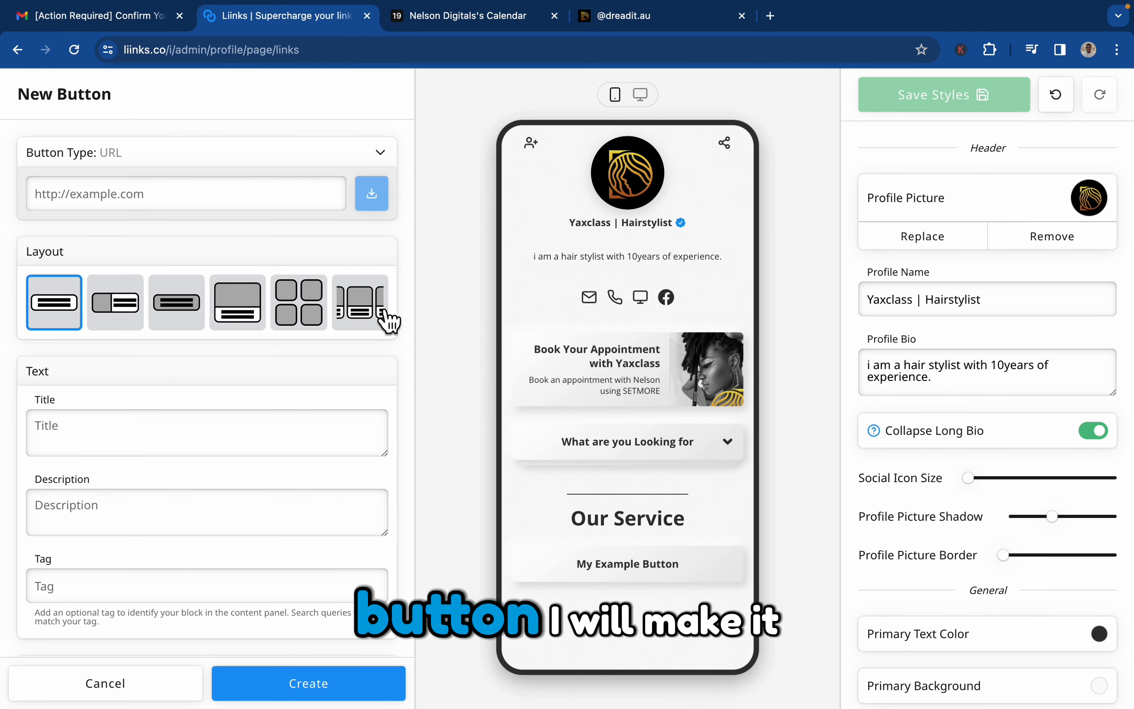
left_click(388, 321)
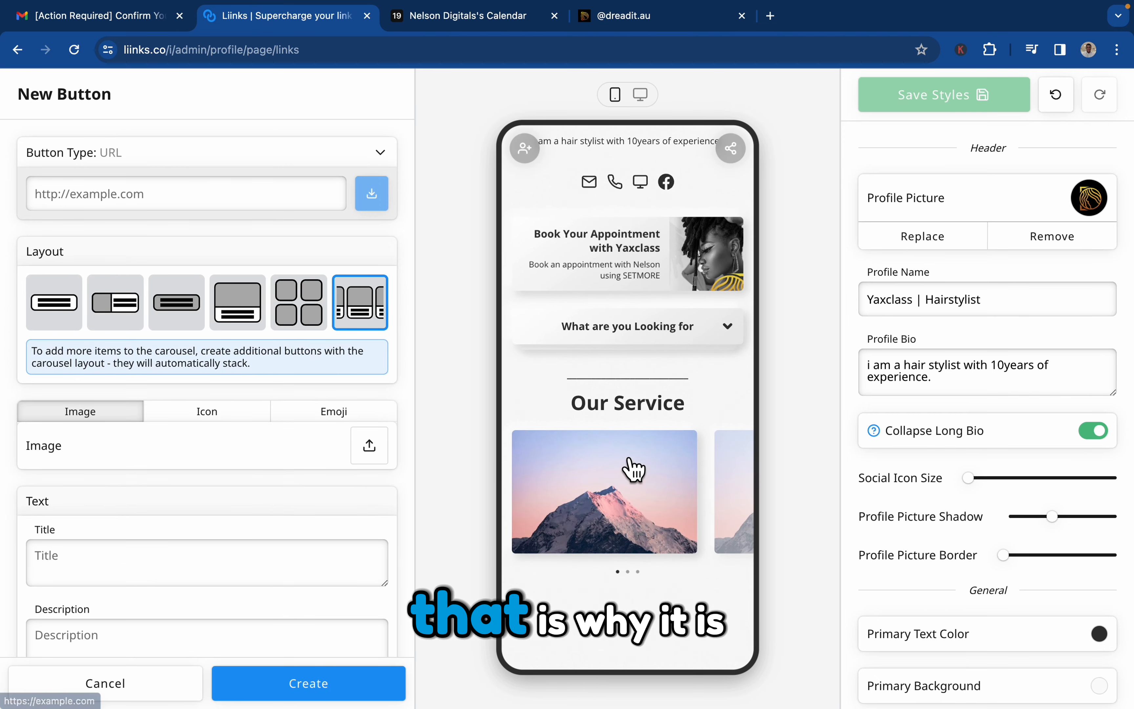
Review the services carousel cards on dreadit.au, and return to the new button in Liinks.
left_click(657, 19)
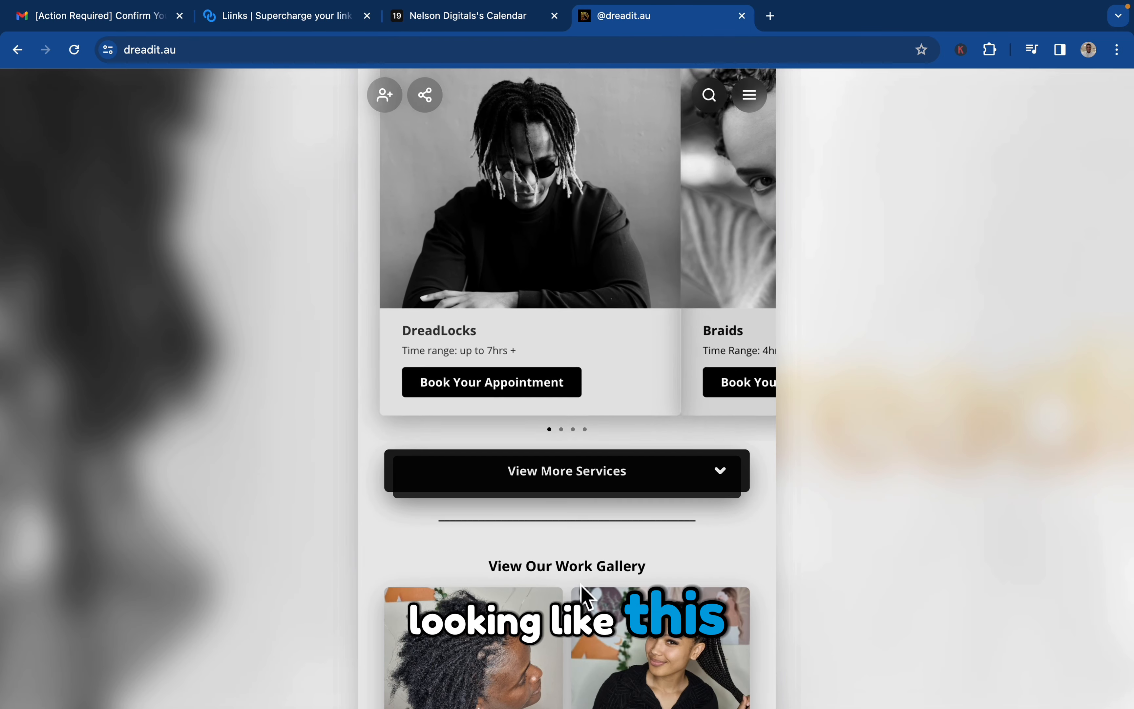
scroll(649, 373, "up", 3)
scroll(649, 372, "right", 5)
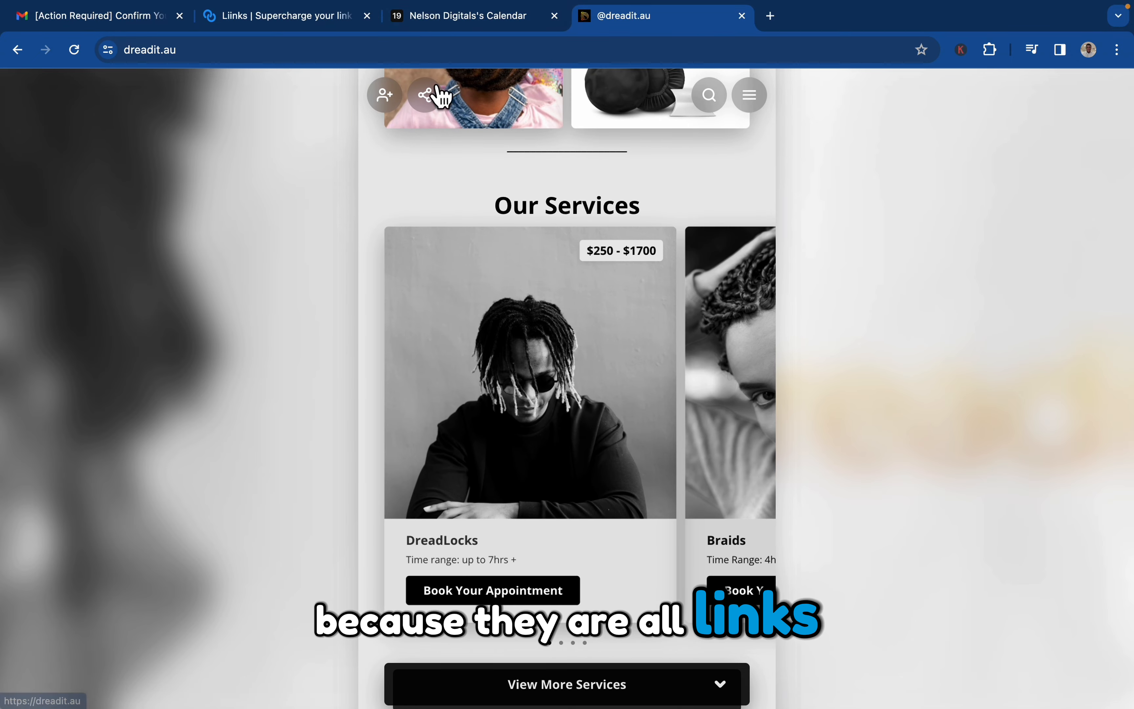
left_click(274, 19)
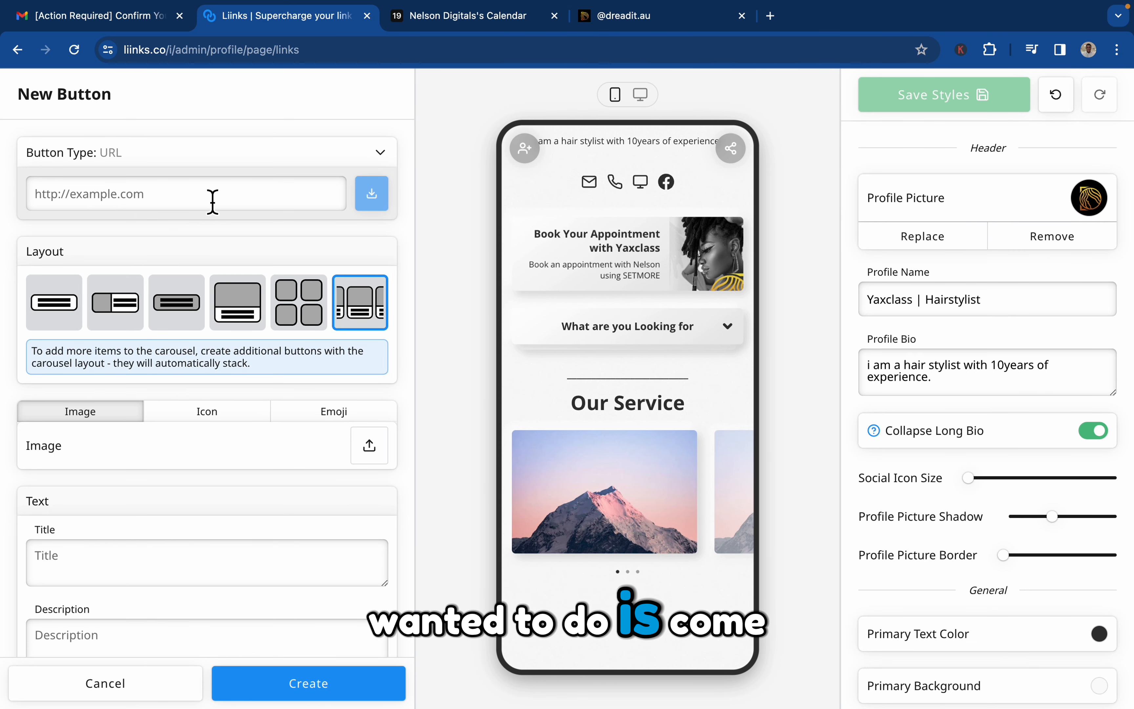
Copy the booking link of the sisterlocks service in Setmore and paste it as the new Liinks button's URL.
left_click(434, 10)
left_click(370, 150)
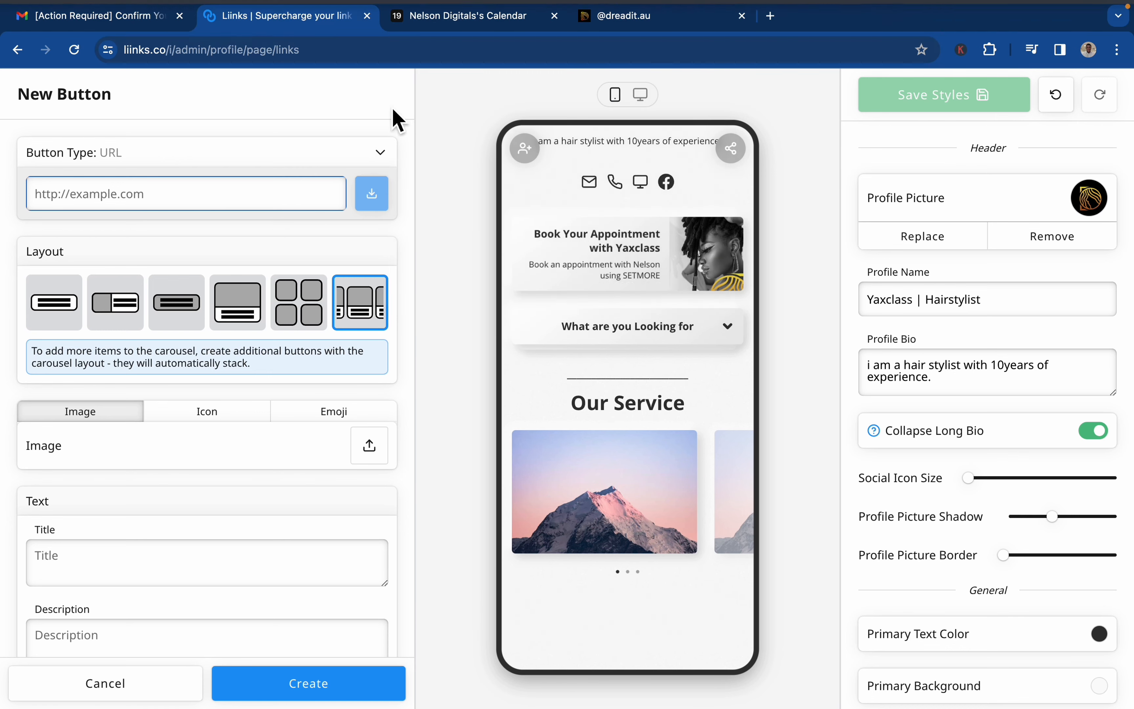
left_click(497, 21)
left_click(1037, 162)
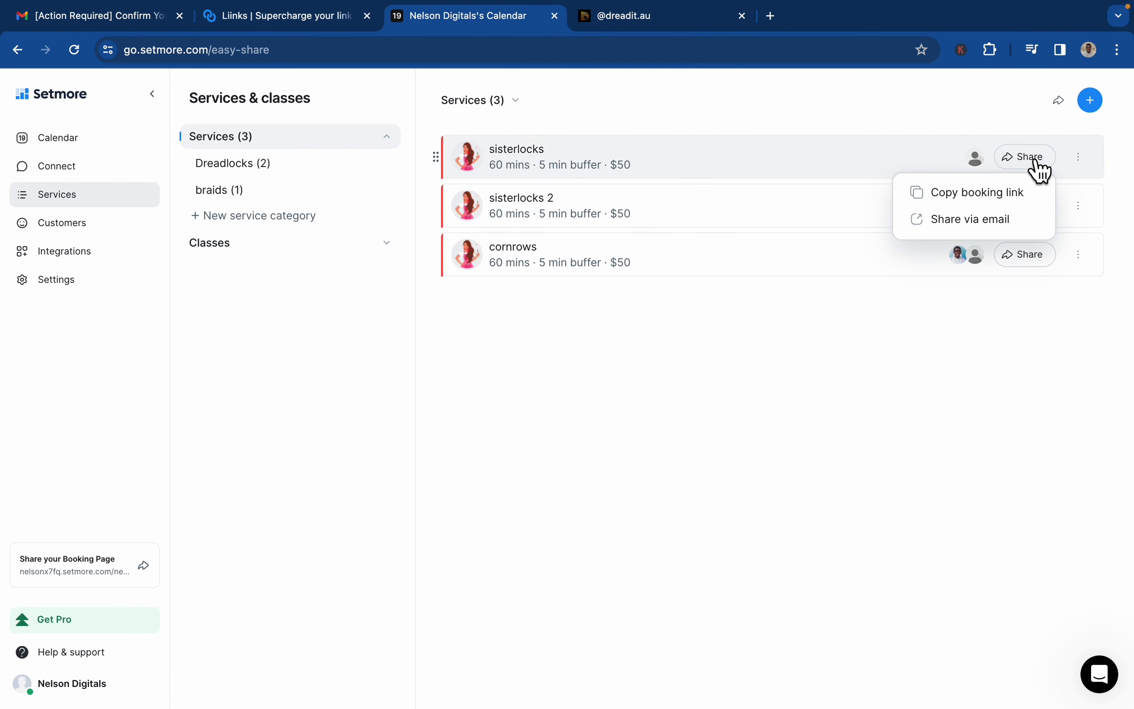
left_click(976, 195)
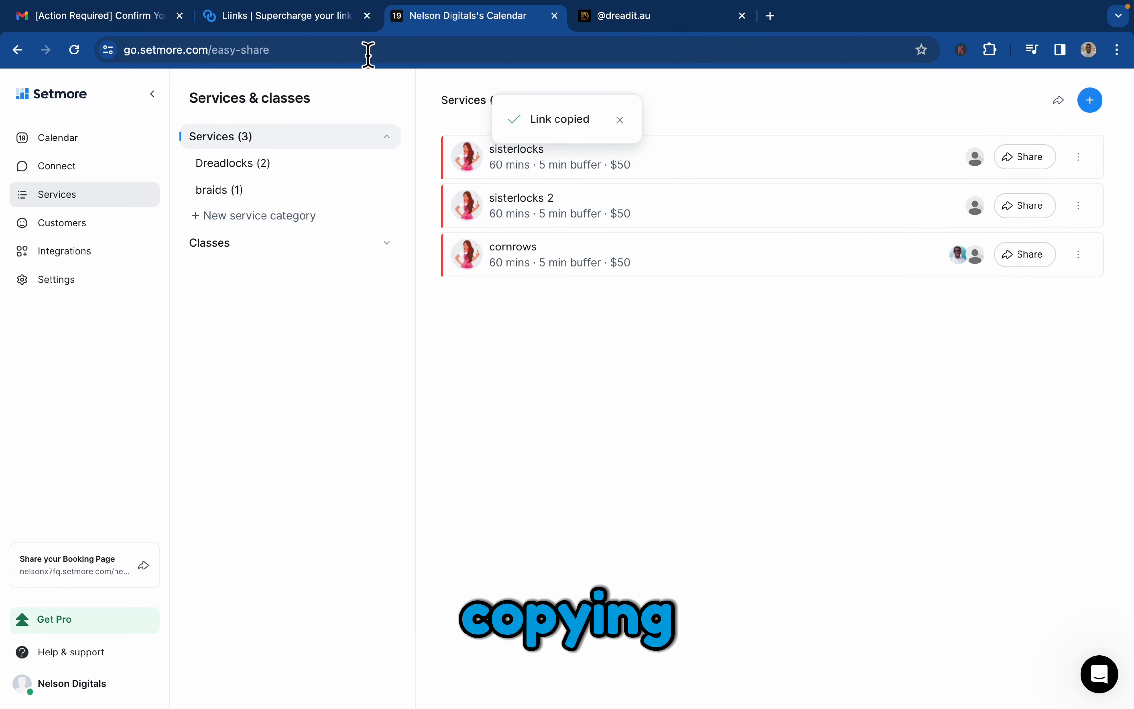
left_click(236, 21)
key("super+v")
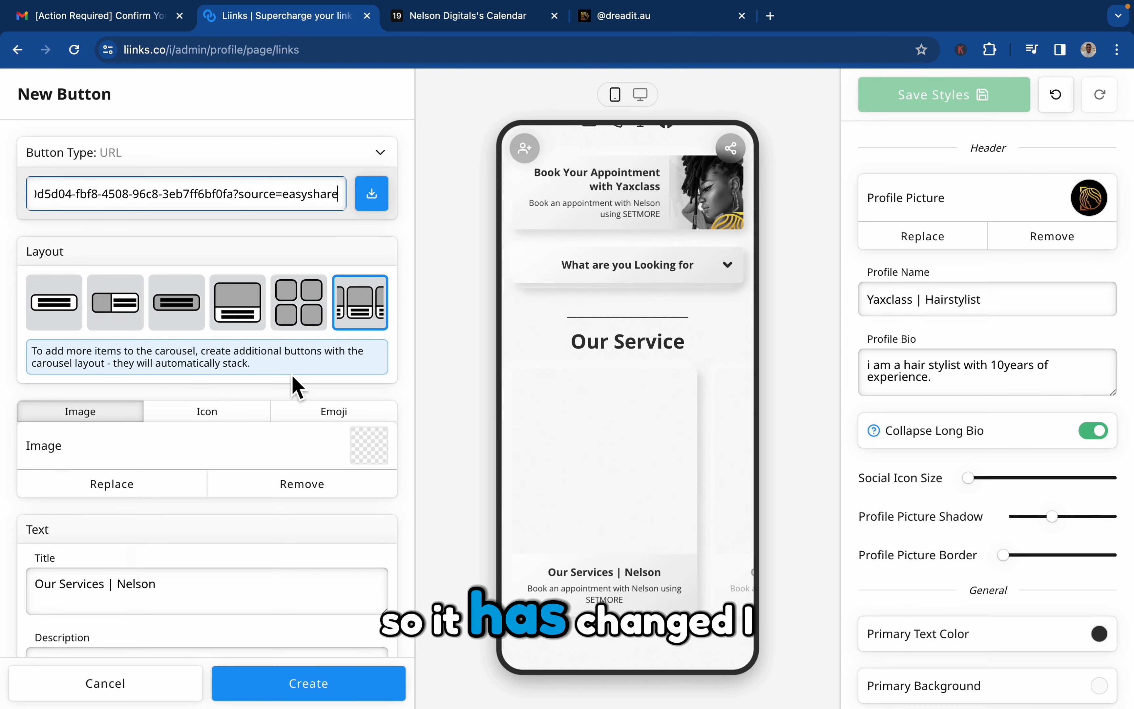
Replace the button's image with "WhatsApp Image 2022-12-15 at 7.14.23 AM (3).jpeg" from the DREADIT.AU folder, keeping it uncropped.
left_click(371, 453)
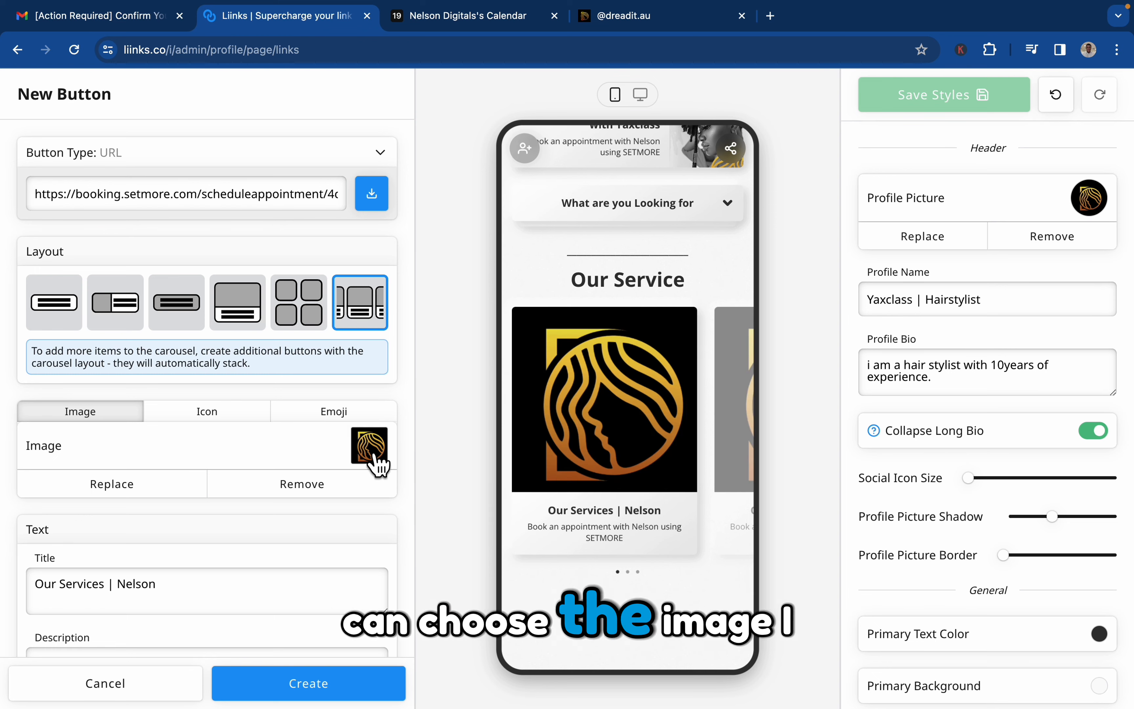
left_click(721, 488)
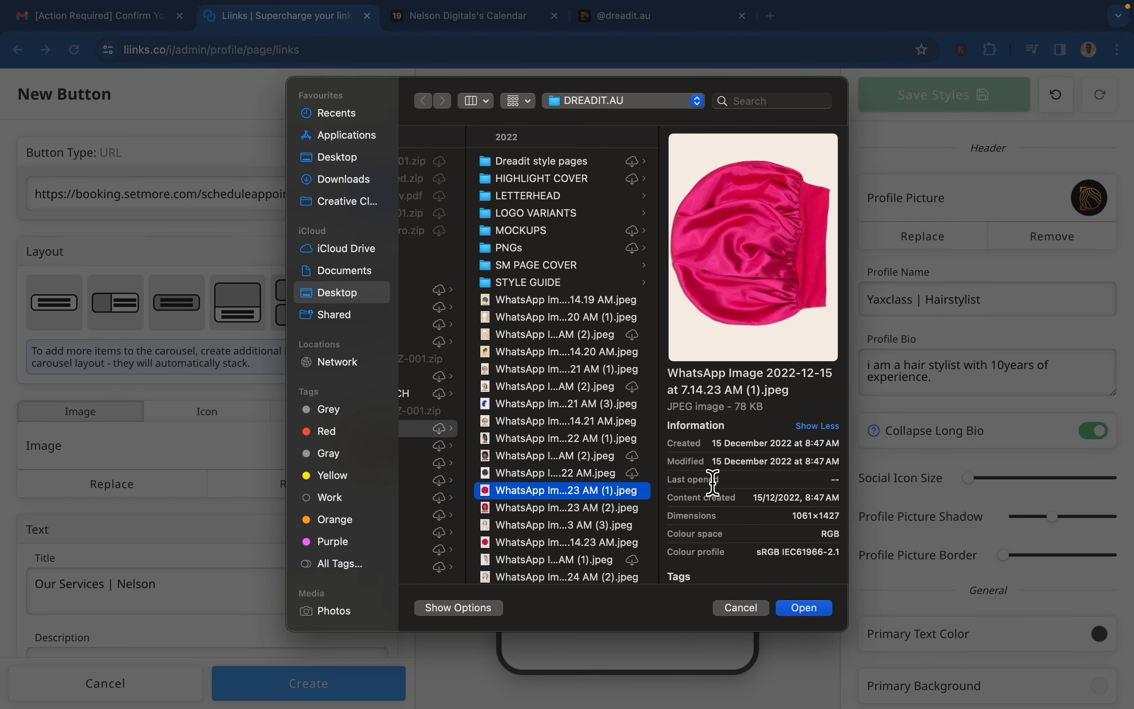
key("Down")
key("Down")
key("Down")
key("Down")
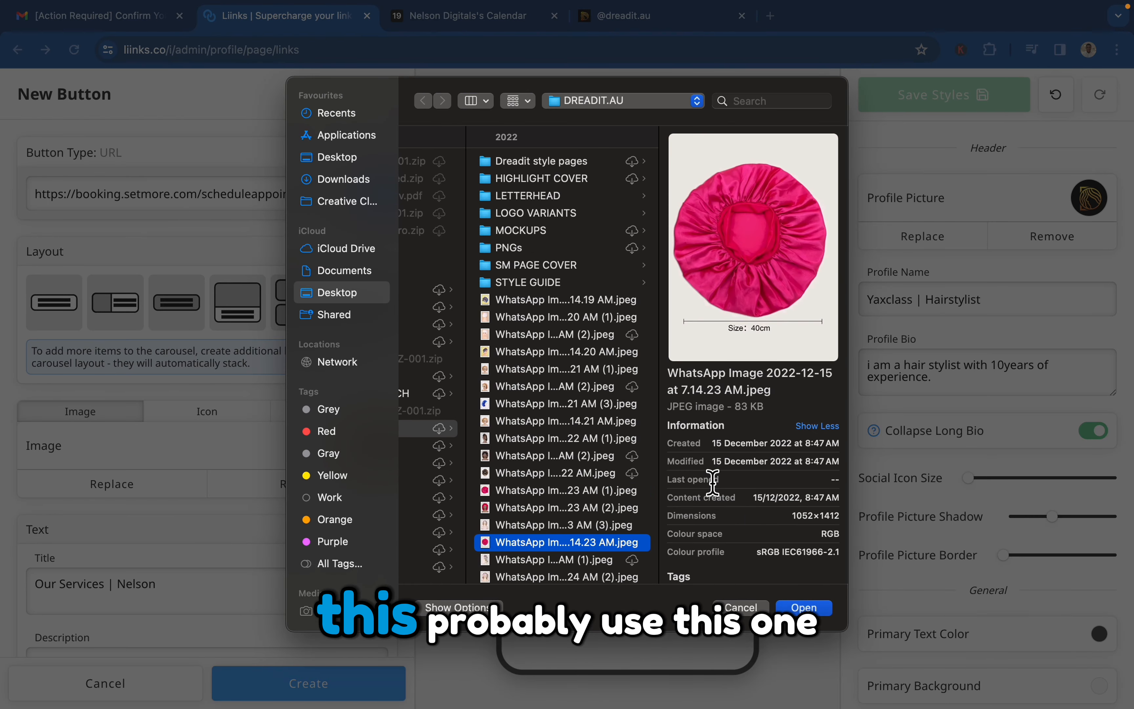
key("Up")
key("Up")
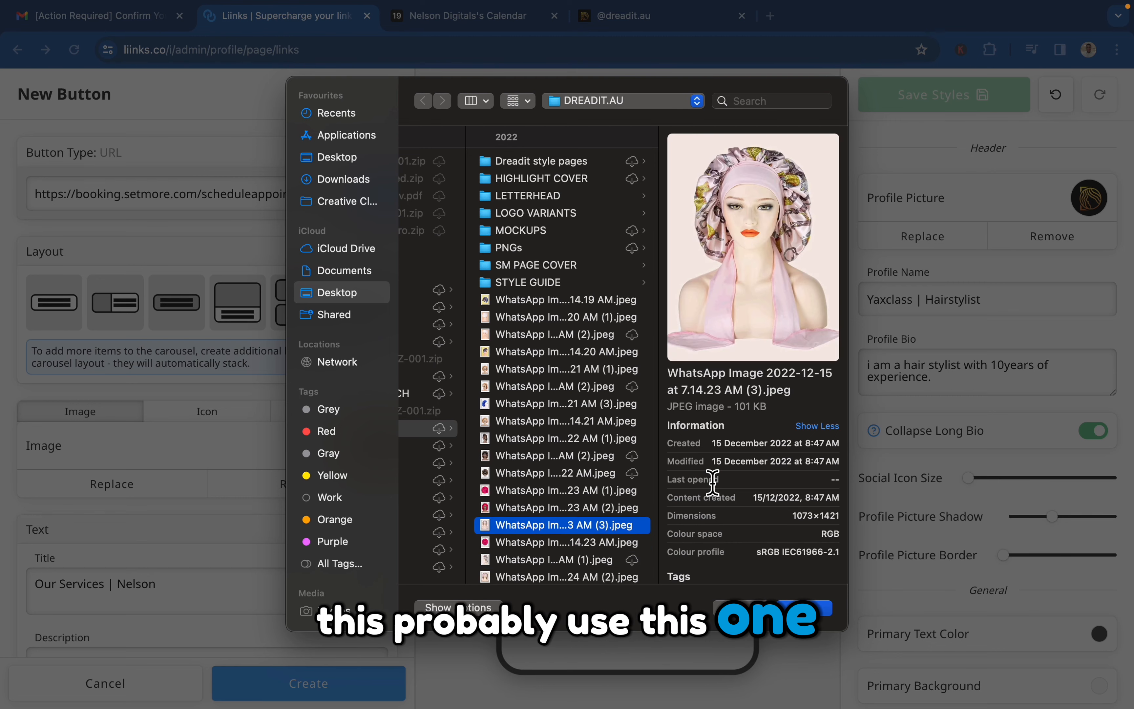
key("Return")
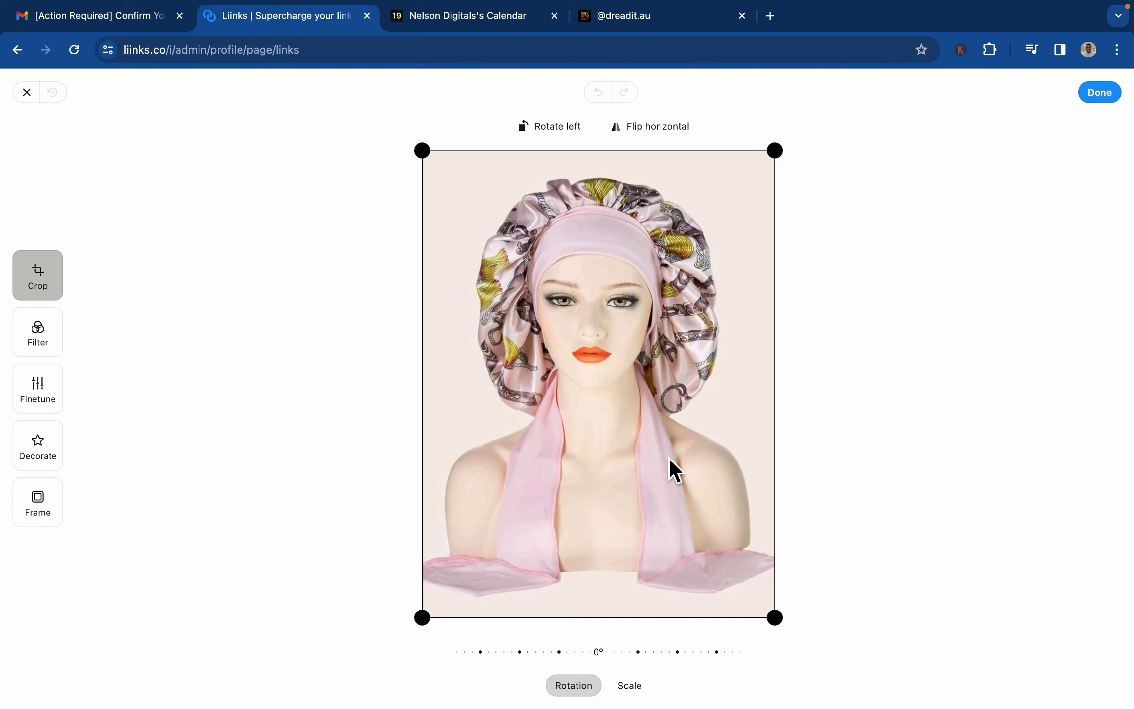
left_click(1100, 93)
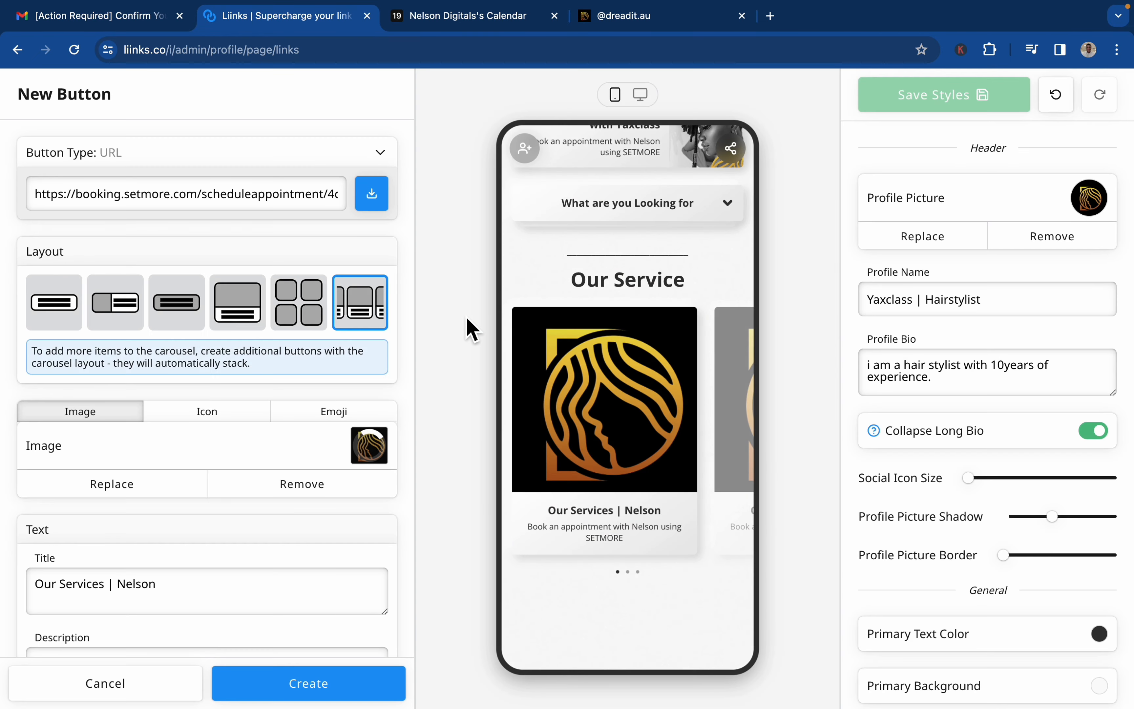
Title the carousel button "Sister Locks" and replace its description with "BTime range : up to 3hrs".
triple_click(126, 583)
type("S")
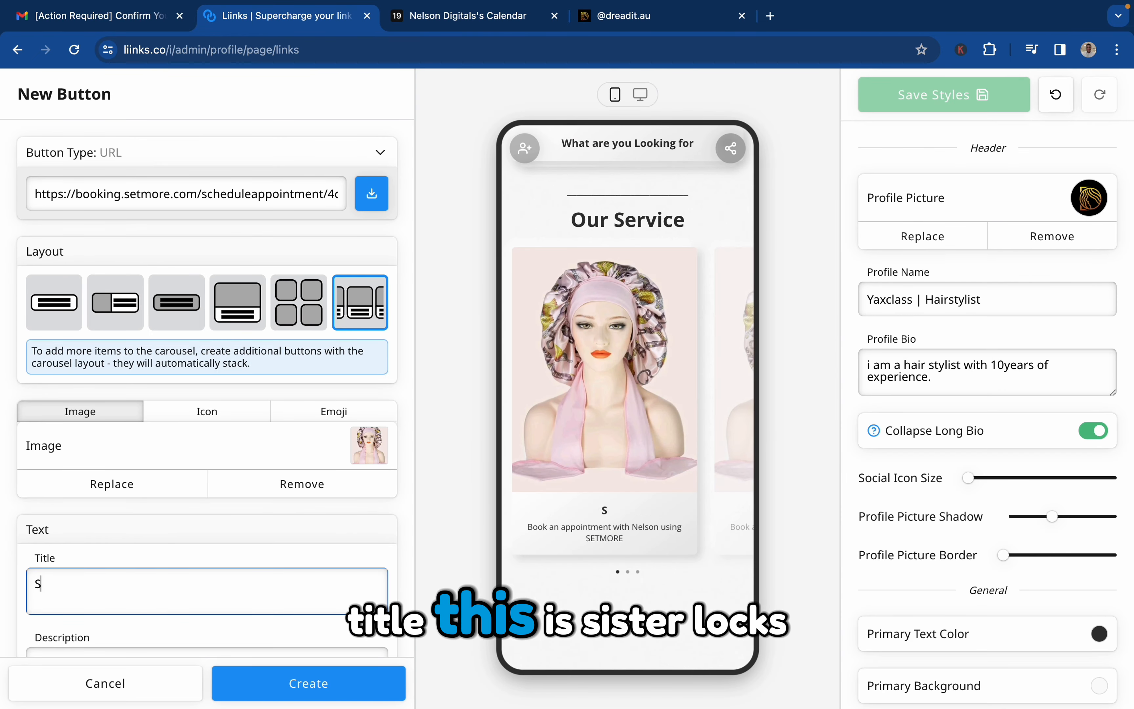
type("ister Locks")
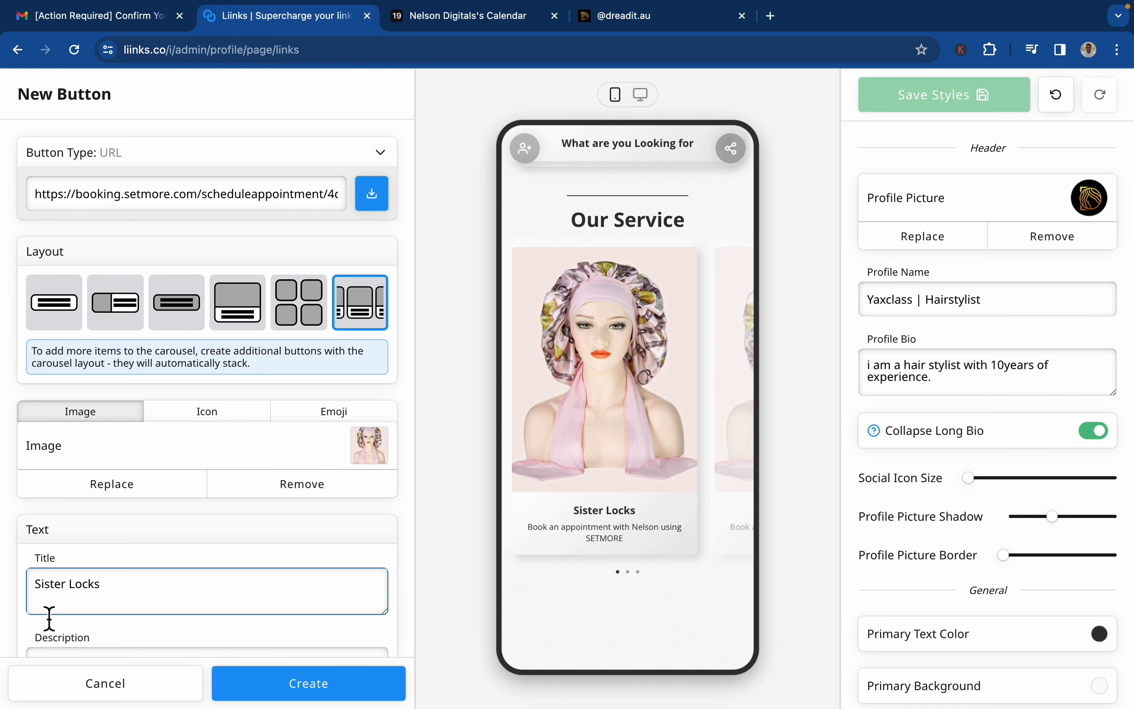
scroll(49, 619, "down", 5)
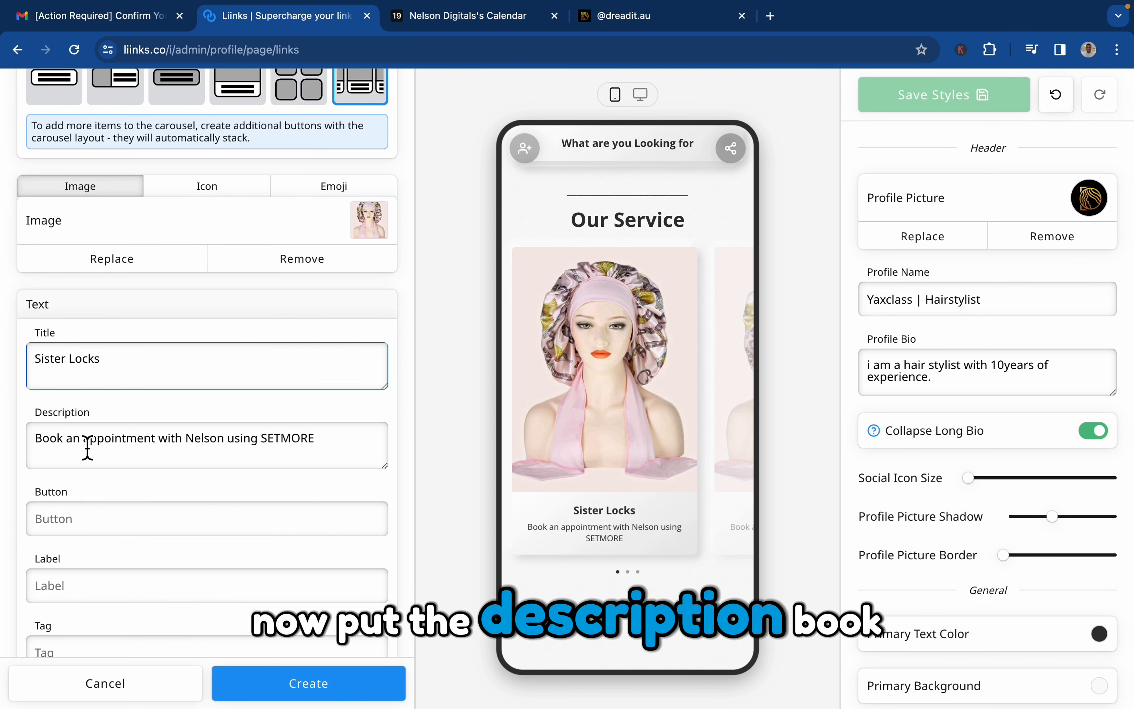
left_click_drag(358, 449, 45, 433)
type("BTim")
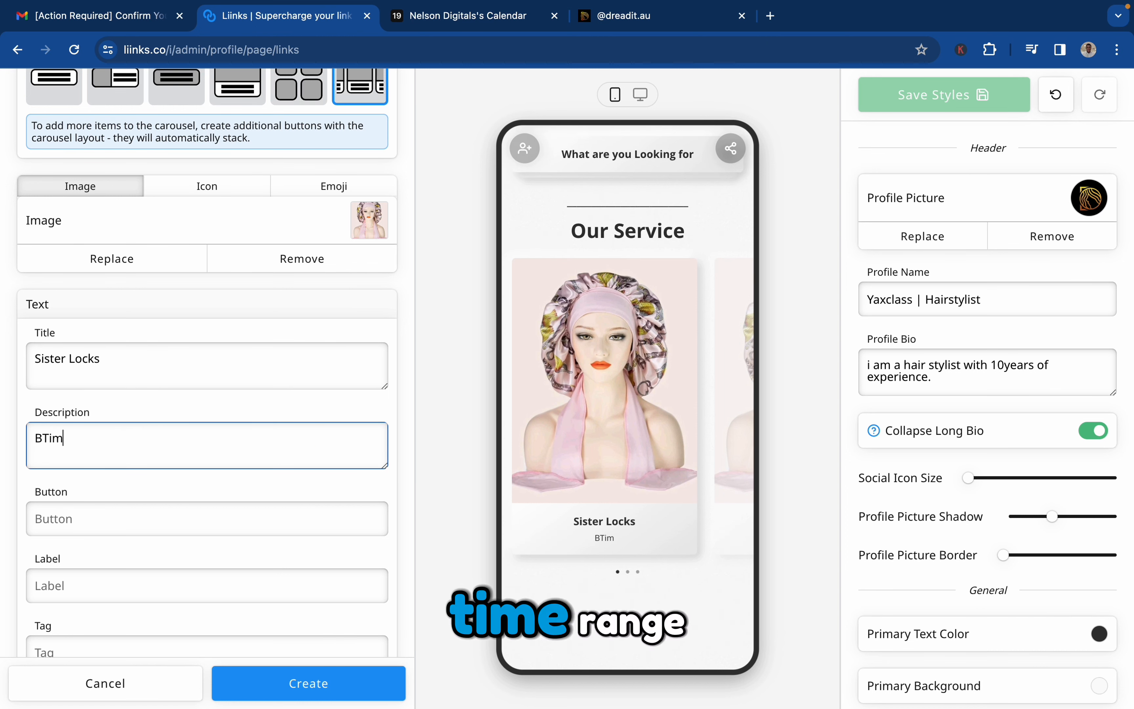
type("e range ")
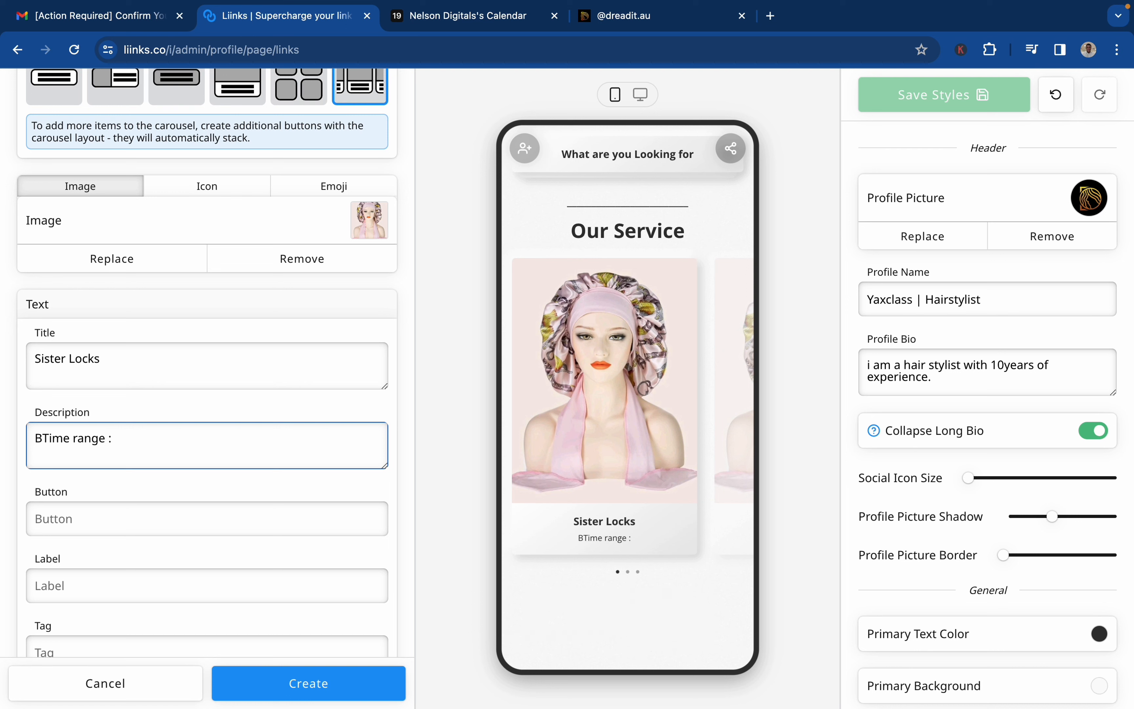
type(": up to 3hrs")
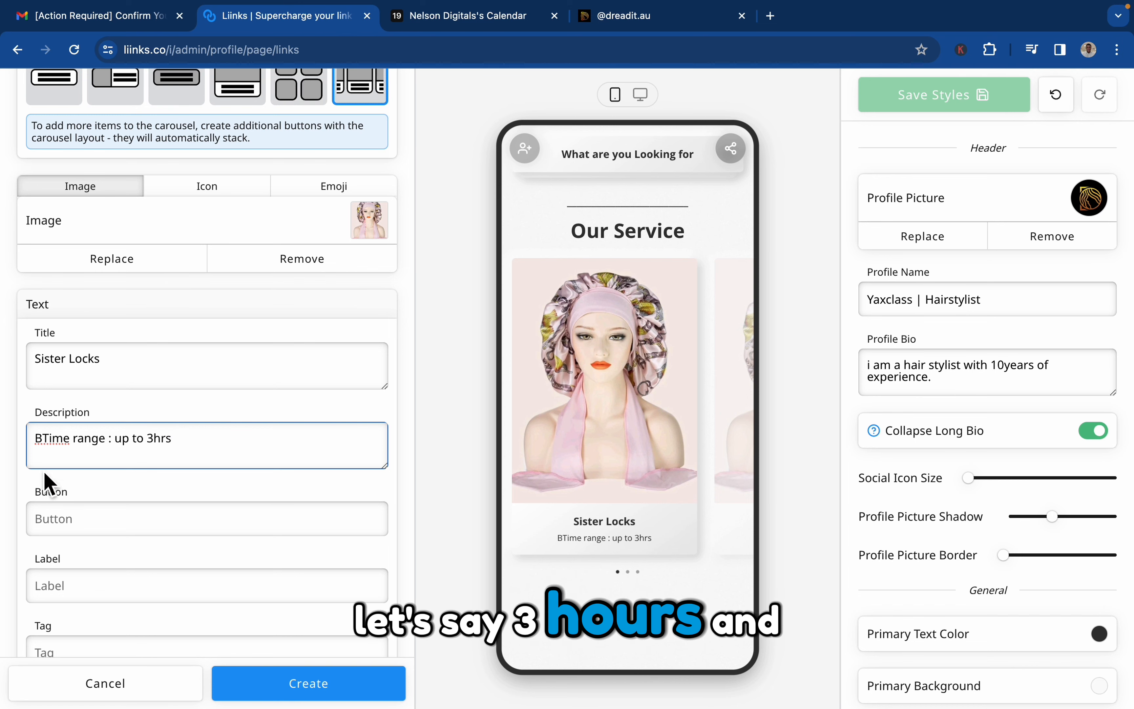
Set the card's button text to "Book Now".
left_click(66, 535)
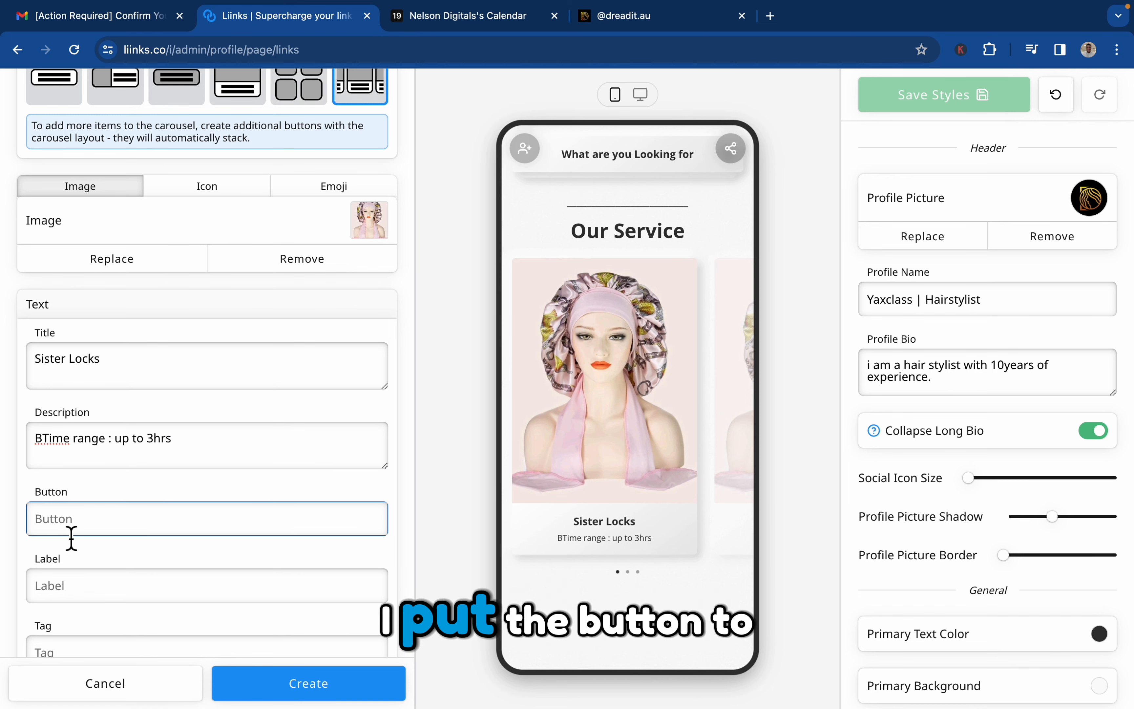
type("Book")
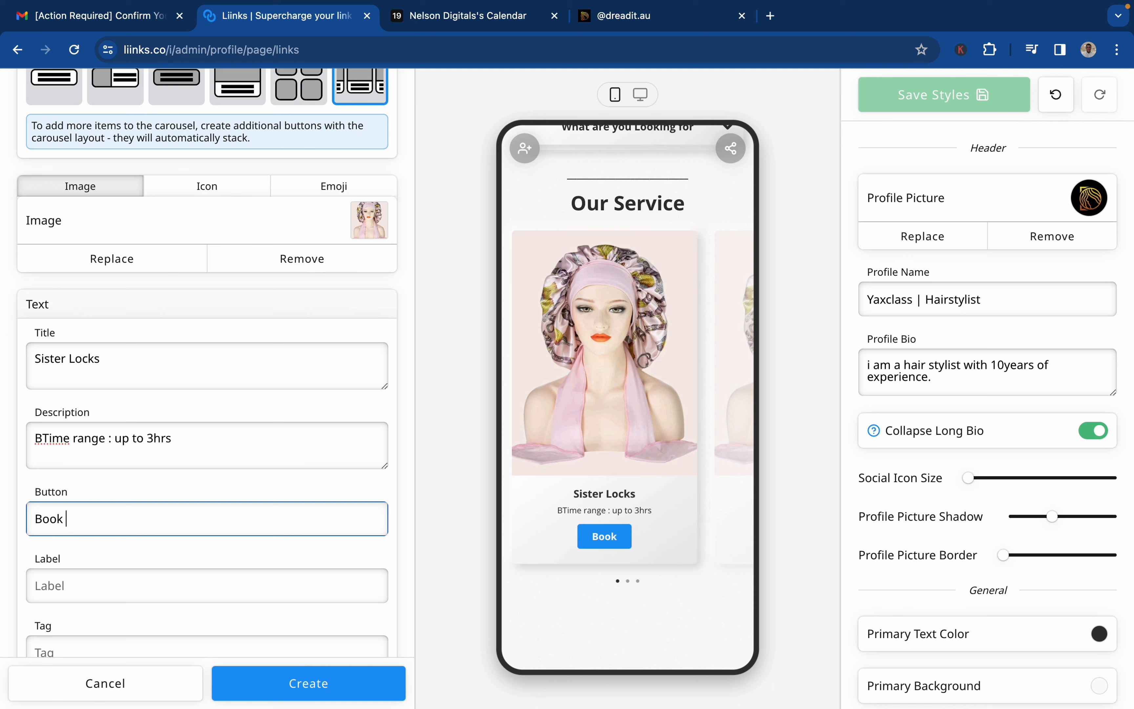
key("Caps_Lock")
type("ook ")
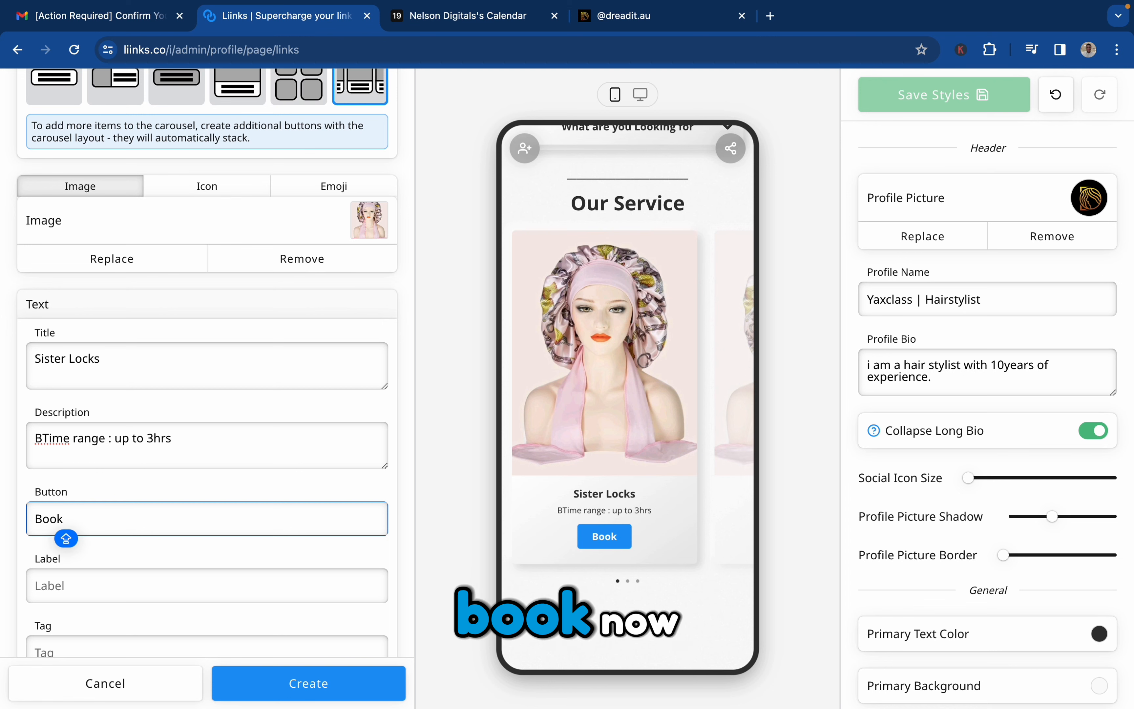
type("Now")
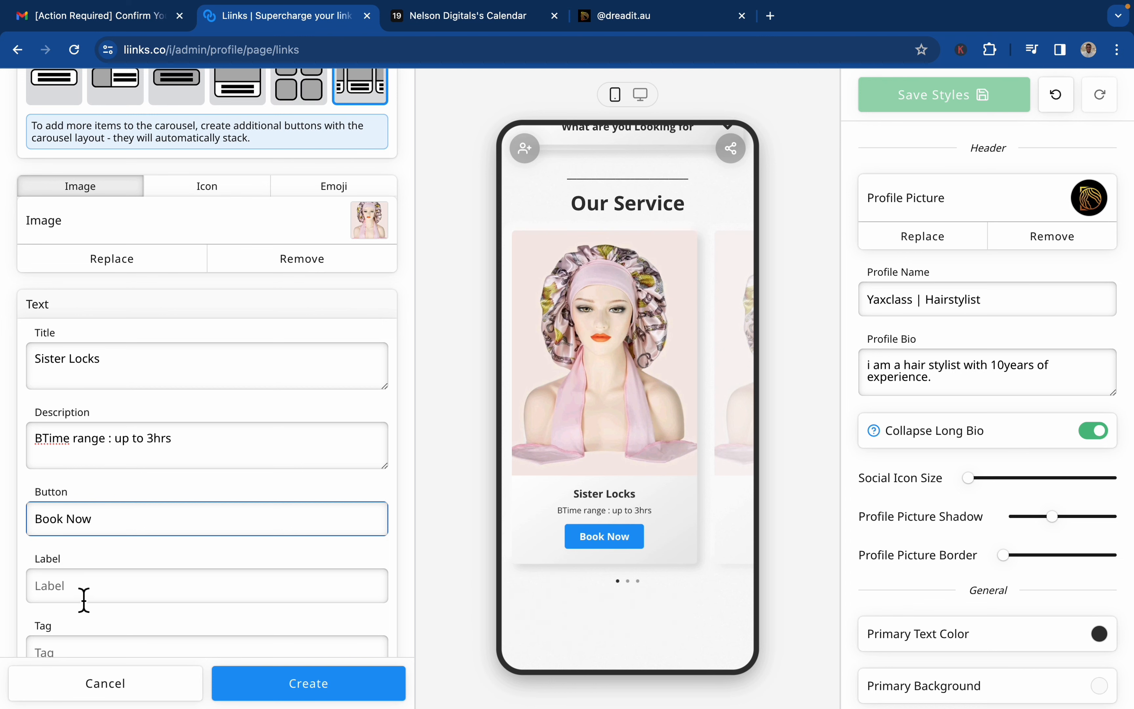
Tag the carousel button "Sister lock bookings".
scroll(84, 601, "down", 5)
left_click(166, 394)
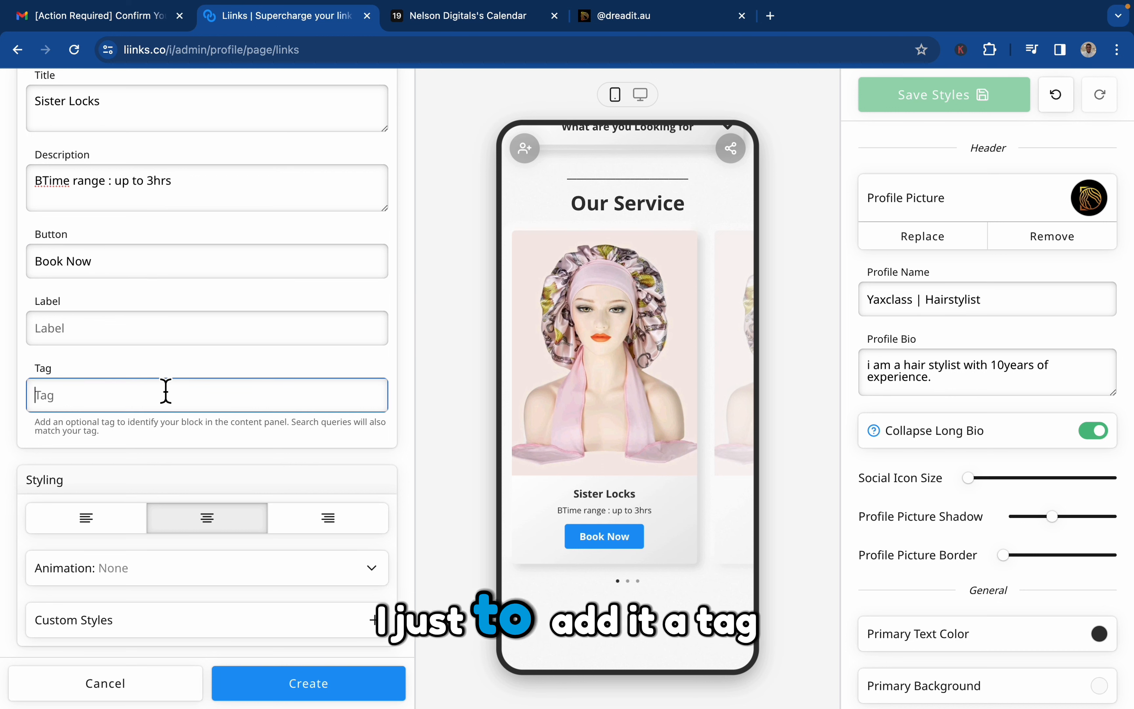
type("S")
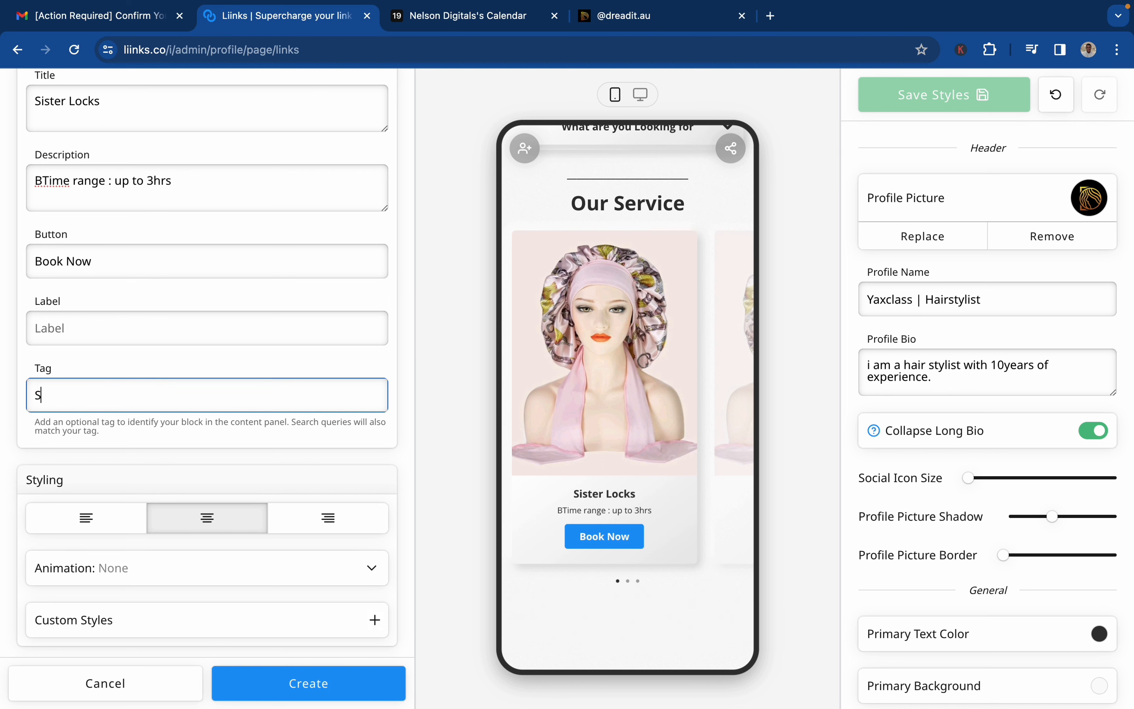
type("istr\\")
type("ck b")
type("ookings")
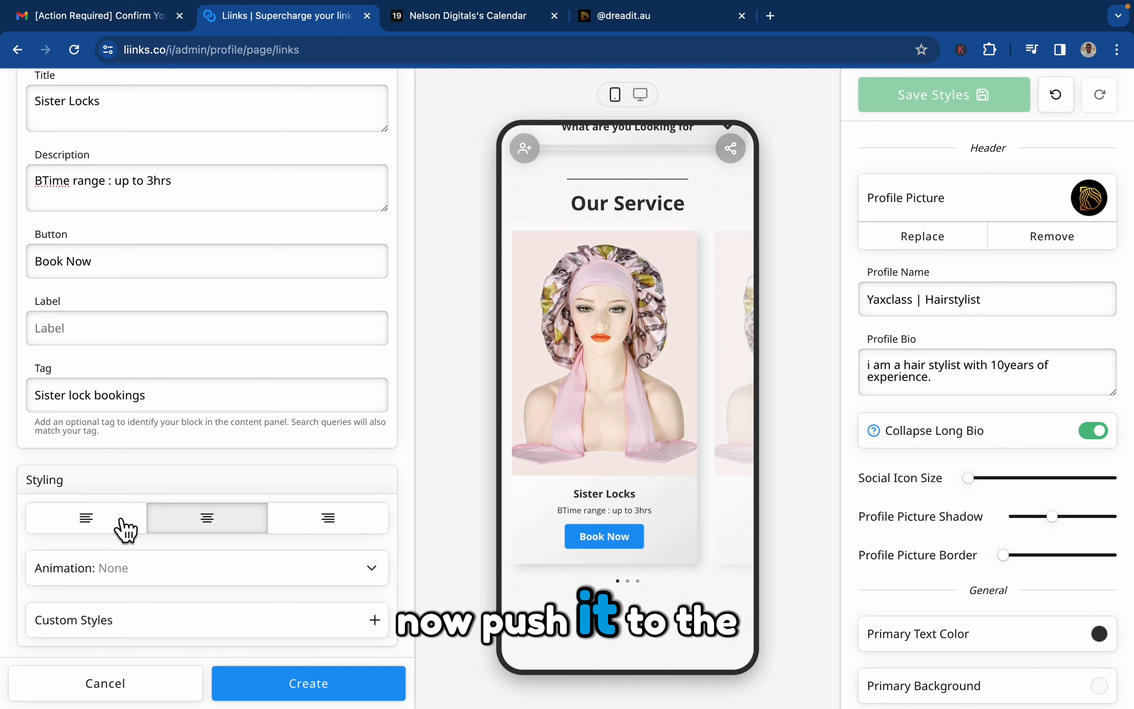
Create the Sister Locks carousel button with left-aligned content and the Jello animation.
left_click(122, 524)
scroll(177, 583, "down", 3)
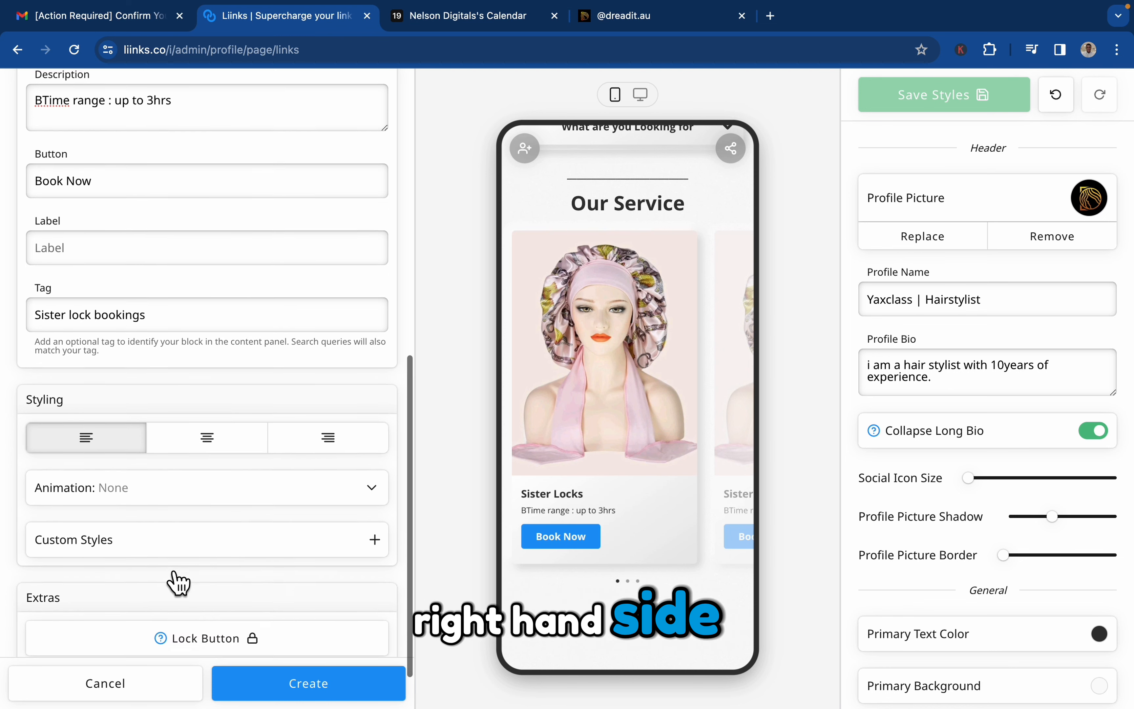
left_click(211, 451)
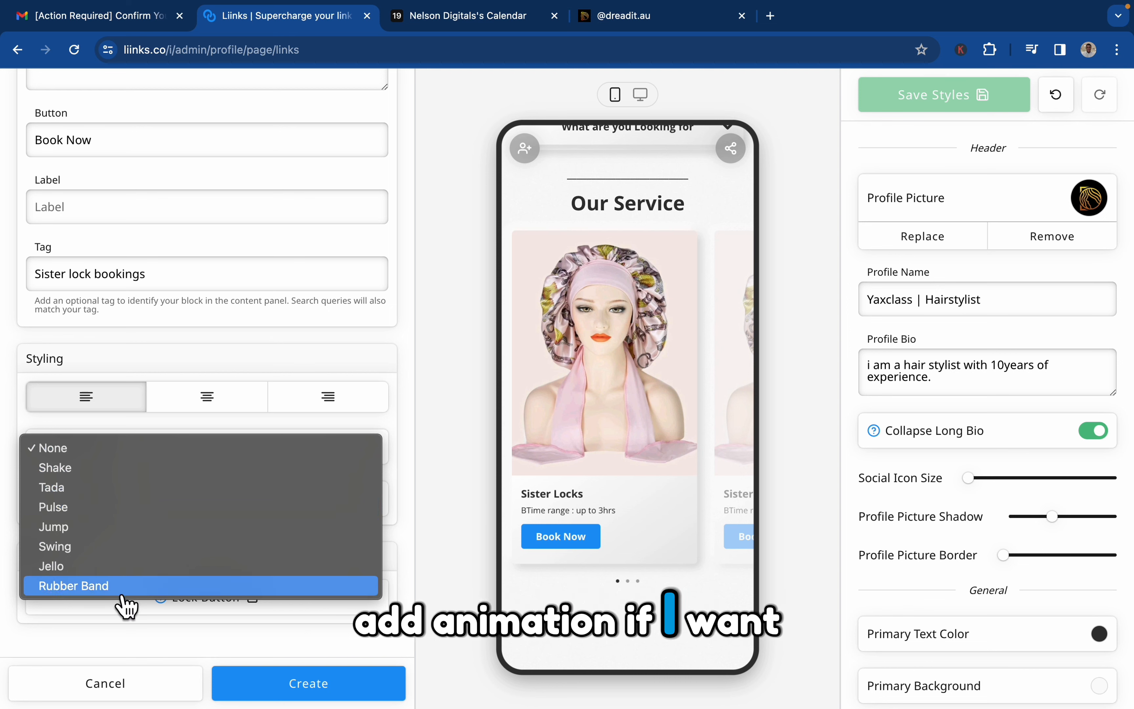
left_click(104, 567)
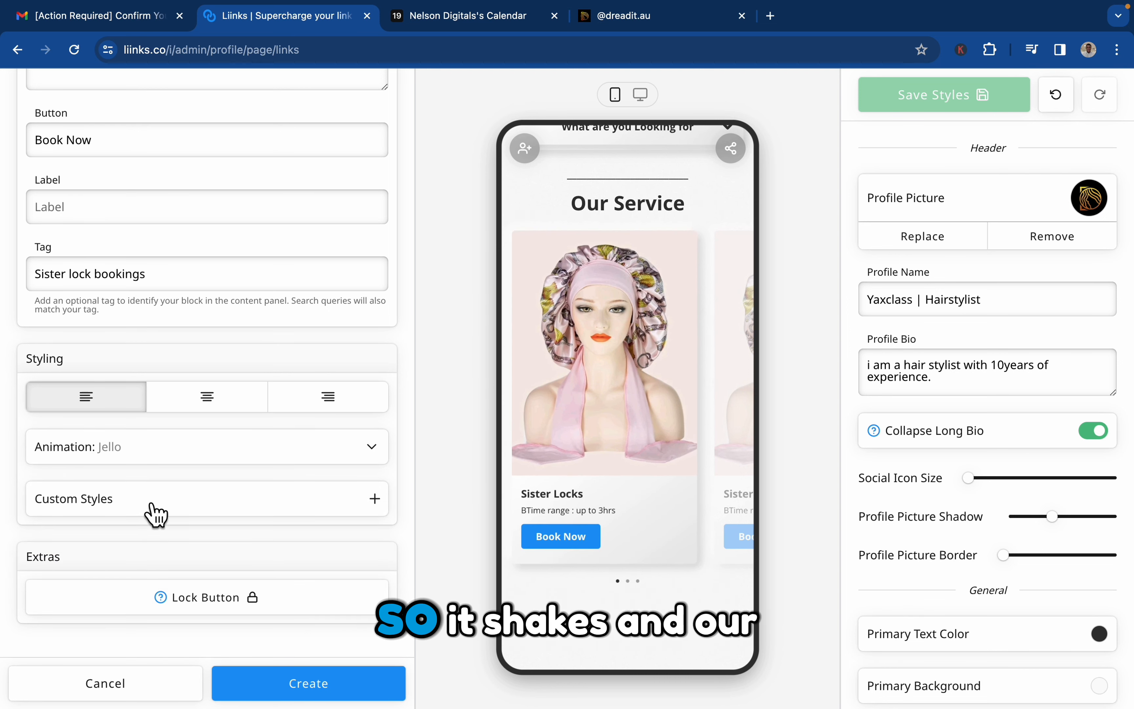
scroll(224, 410, "up", 15)
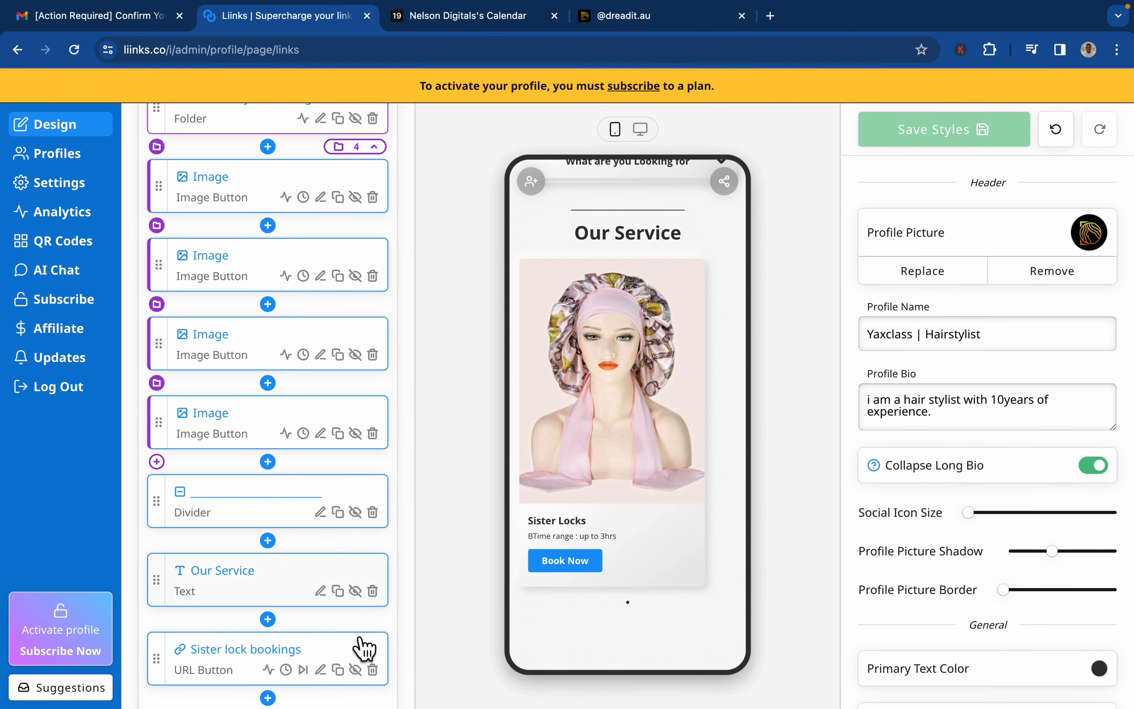
right_click(364, 647)
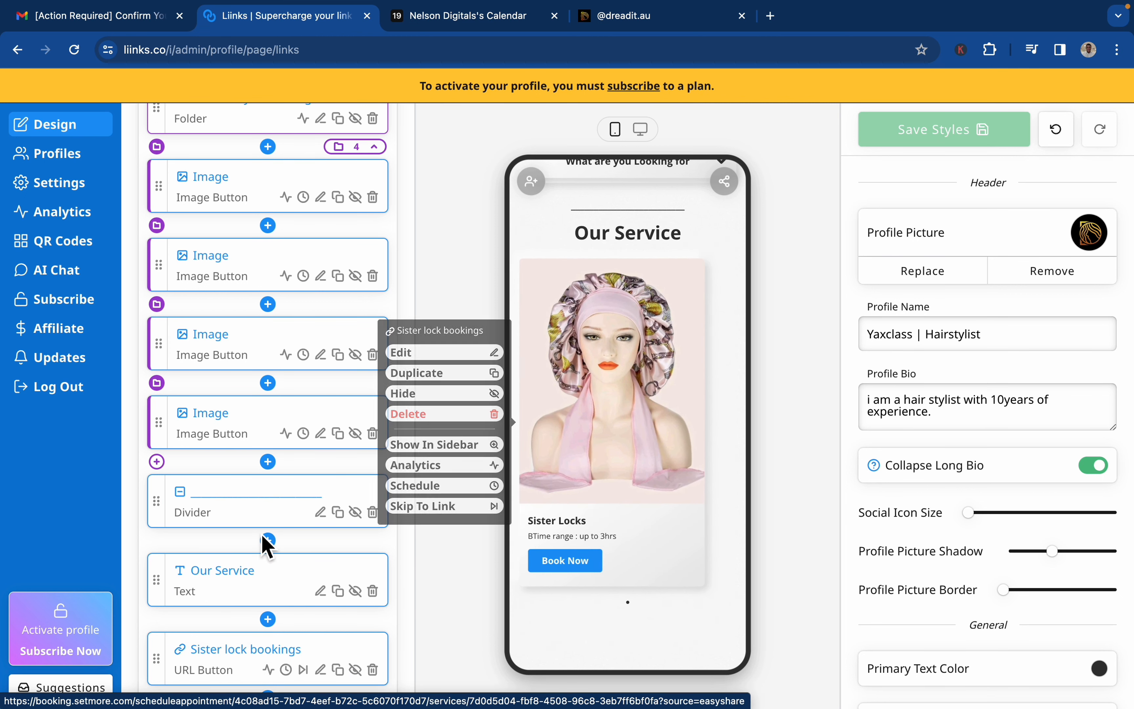
Reopen the Sister Locks button for editing and reselect its image "WhatsApp Image 2022-12-15 at 7.14.23 AM (3).jpeg" from the DREADIT.AU folder.
mouse_move(619, 428)
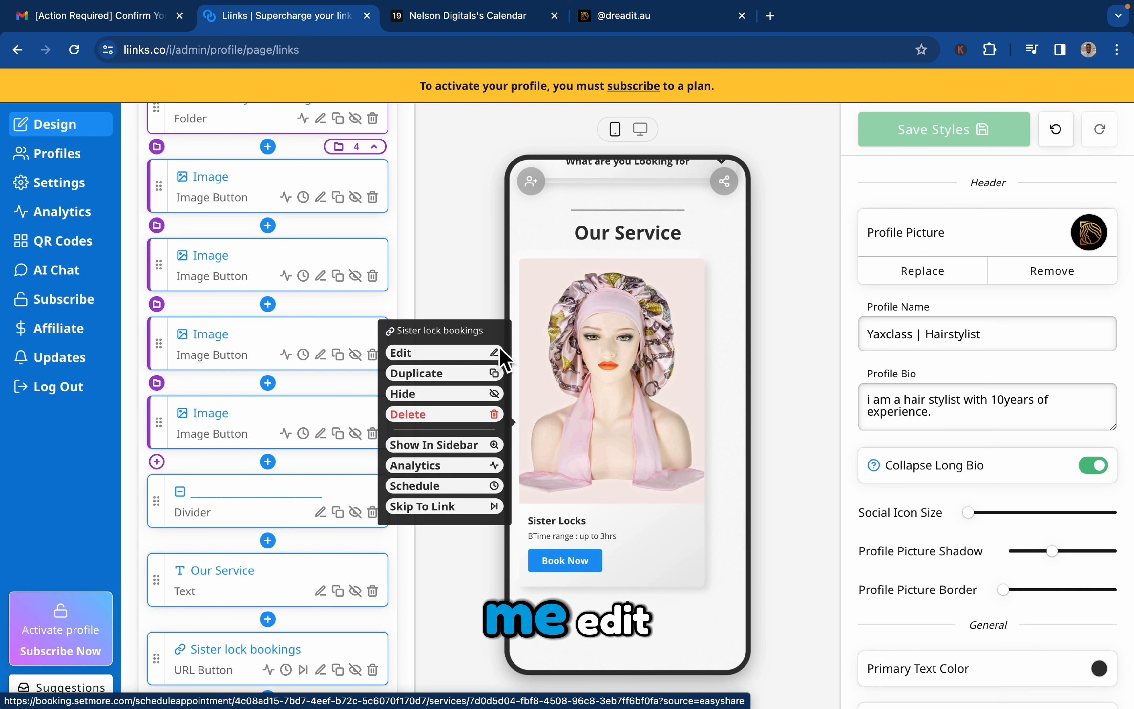
left_click(487, 353)
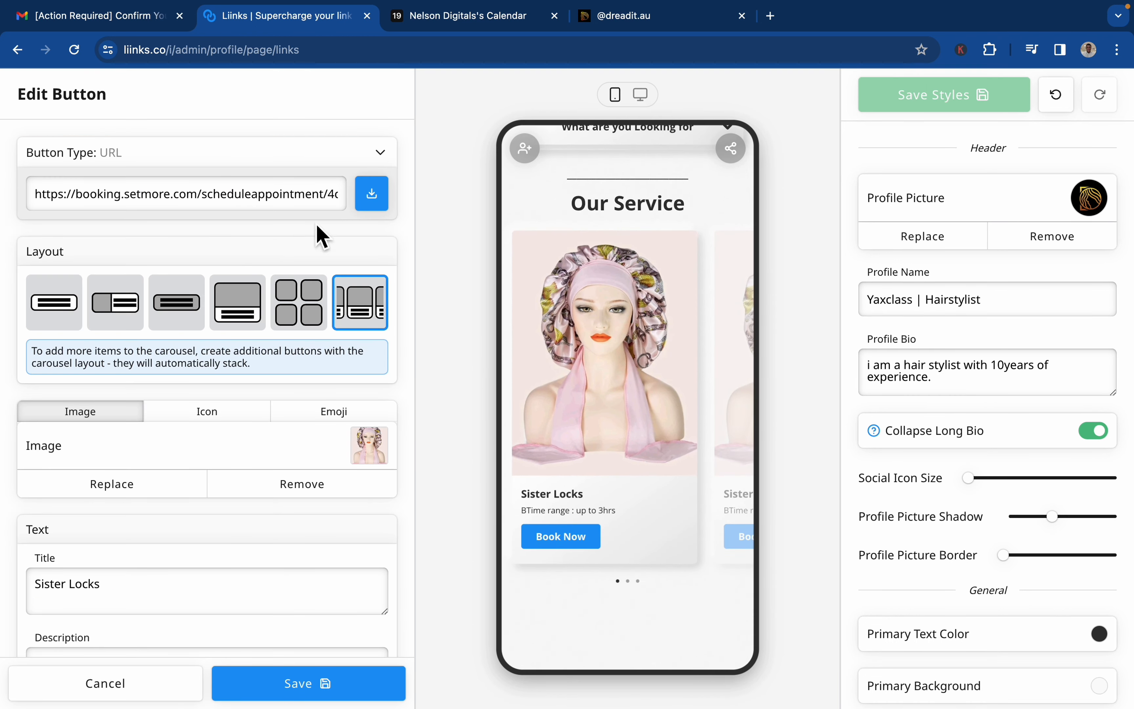
left_click(382, 466)
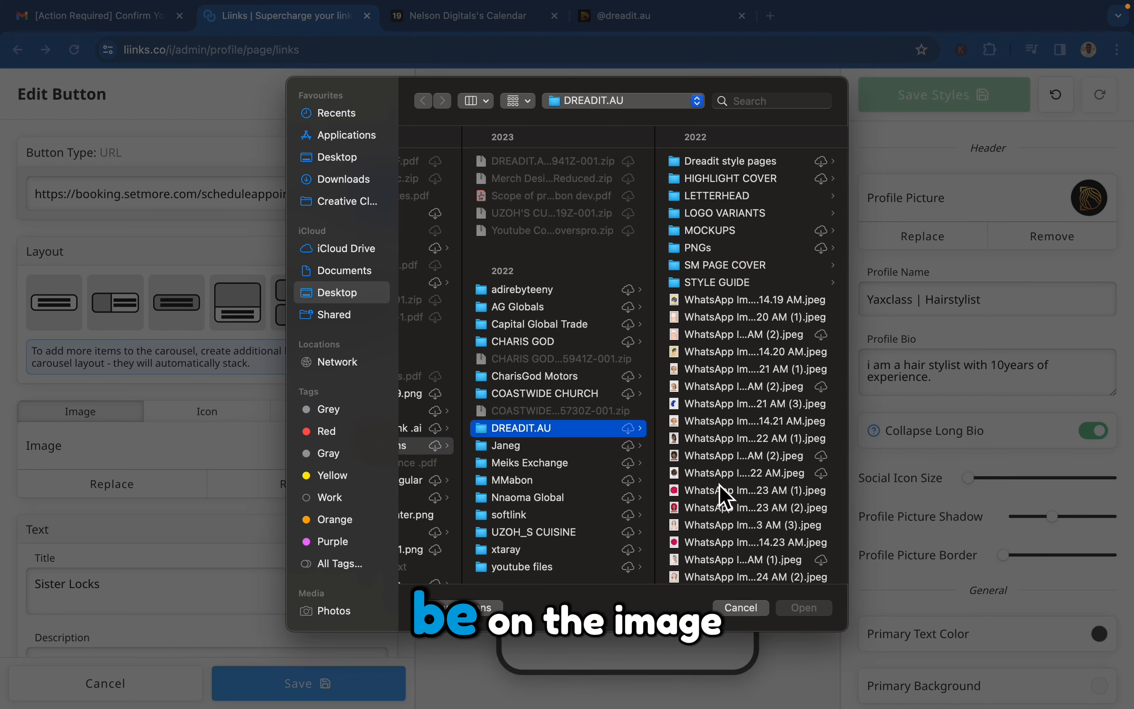
left_click(726, 476)
key("Down")
key("Down")
key("Down")
key("Down")
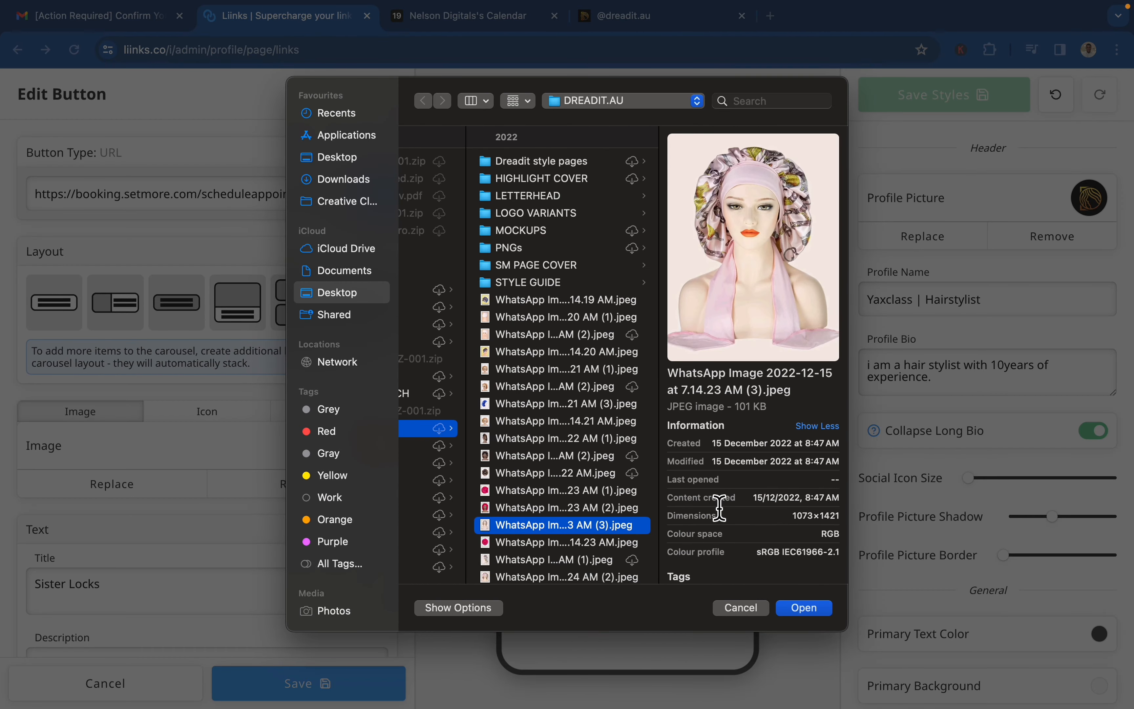
key("Up")
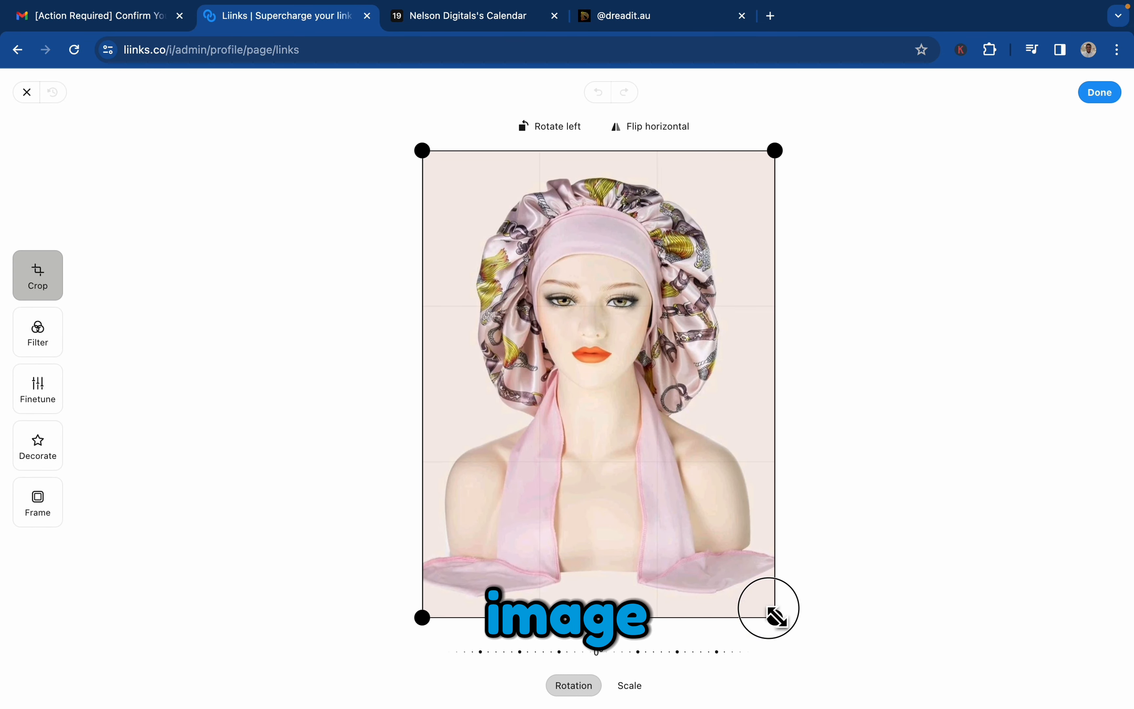
Crop the lower part off the image to make it nearly square and save the edited button.
left_click_drag(777, 618, 796, 499)
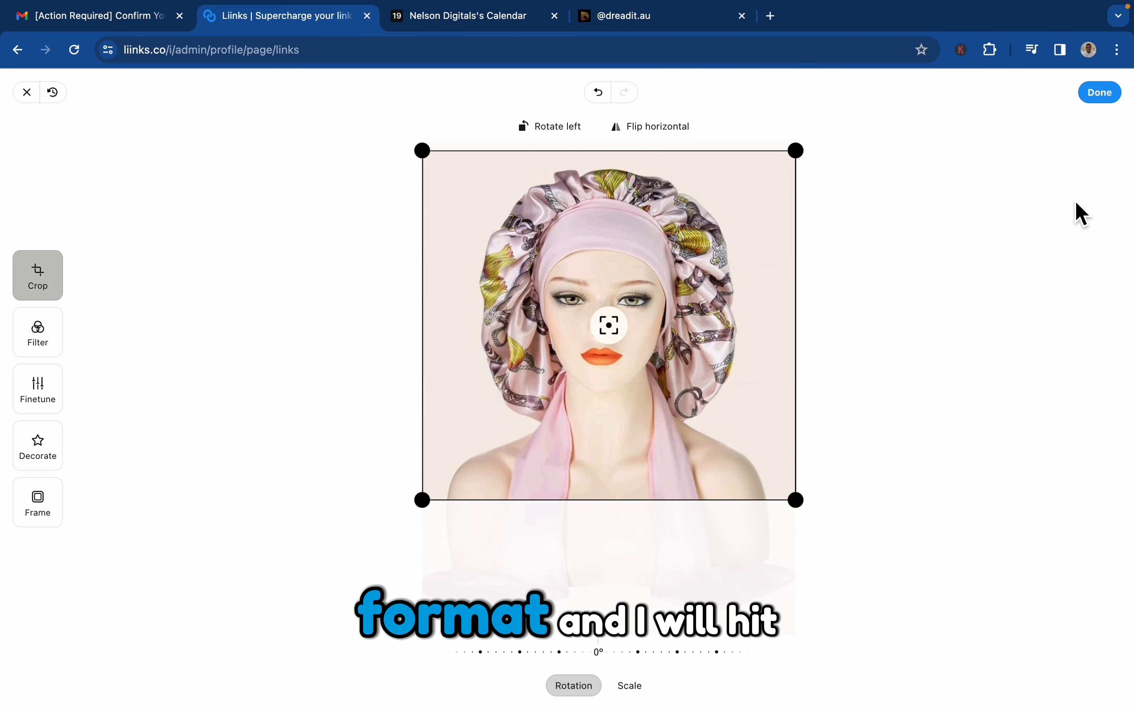
left_click(1117, 96)
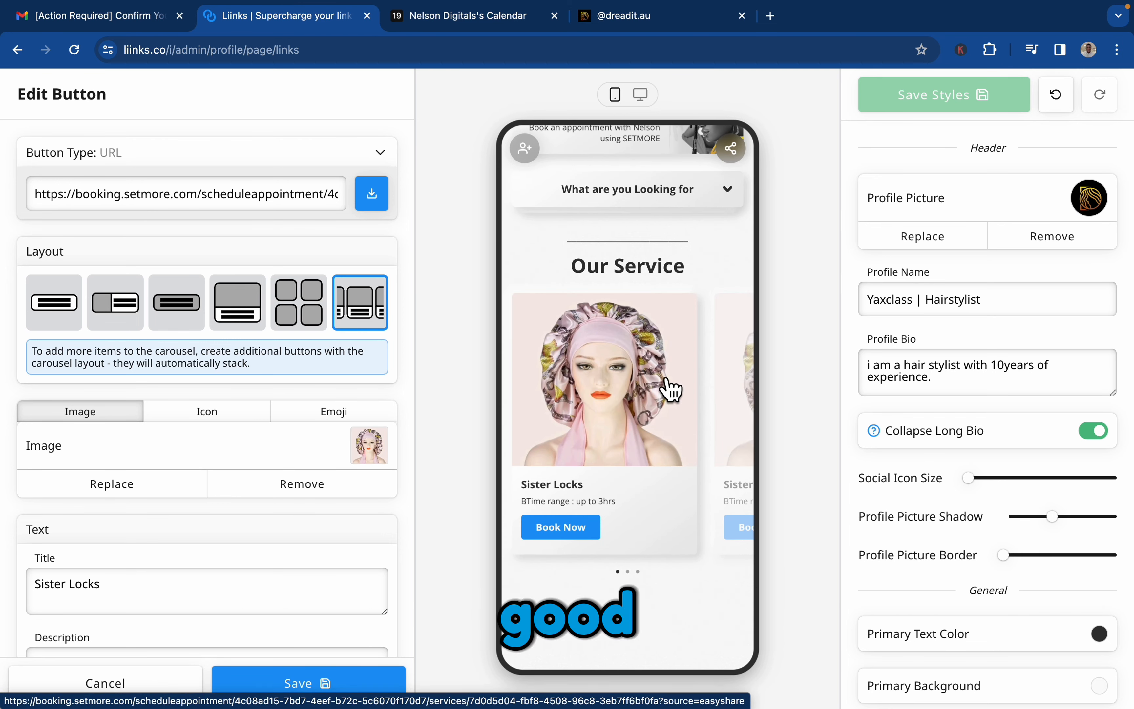
scroll(341, 653, "down", 3)
left_click(328, 701)
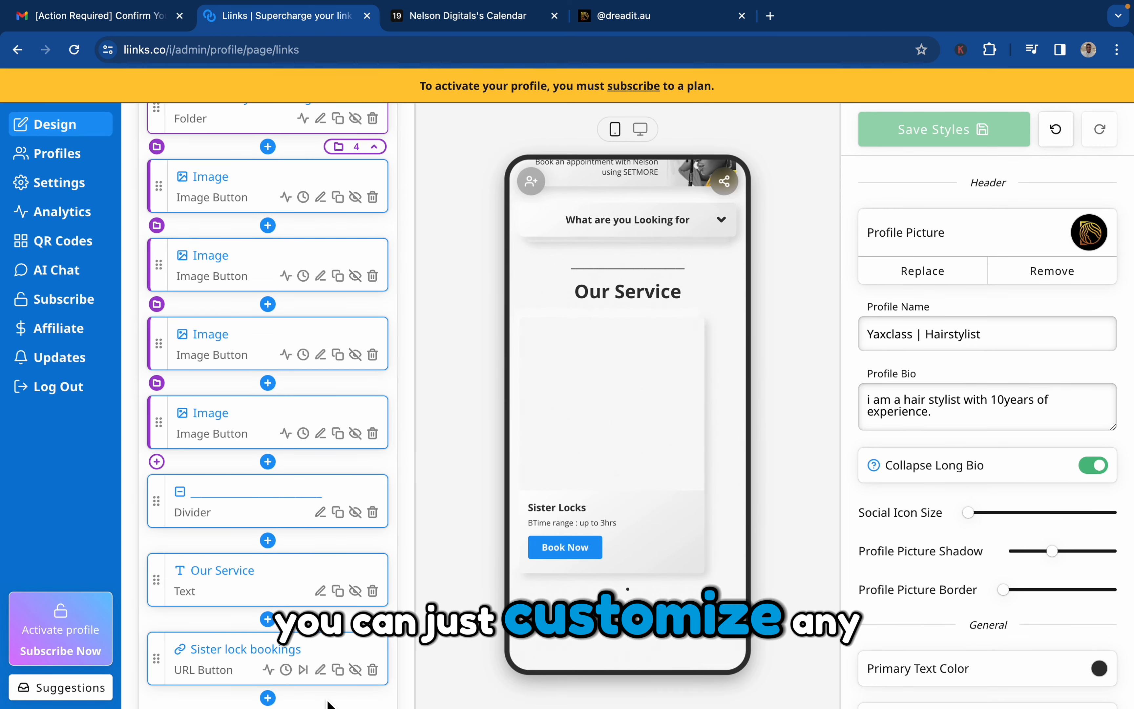
Set the cards' Button Color to black sampled from the background of the profile logo.
mouse_move(582, 547)
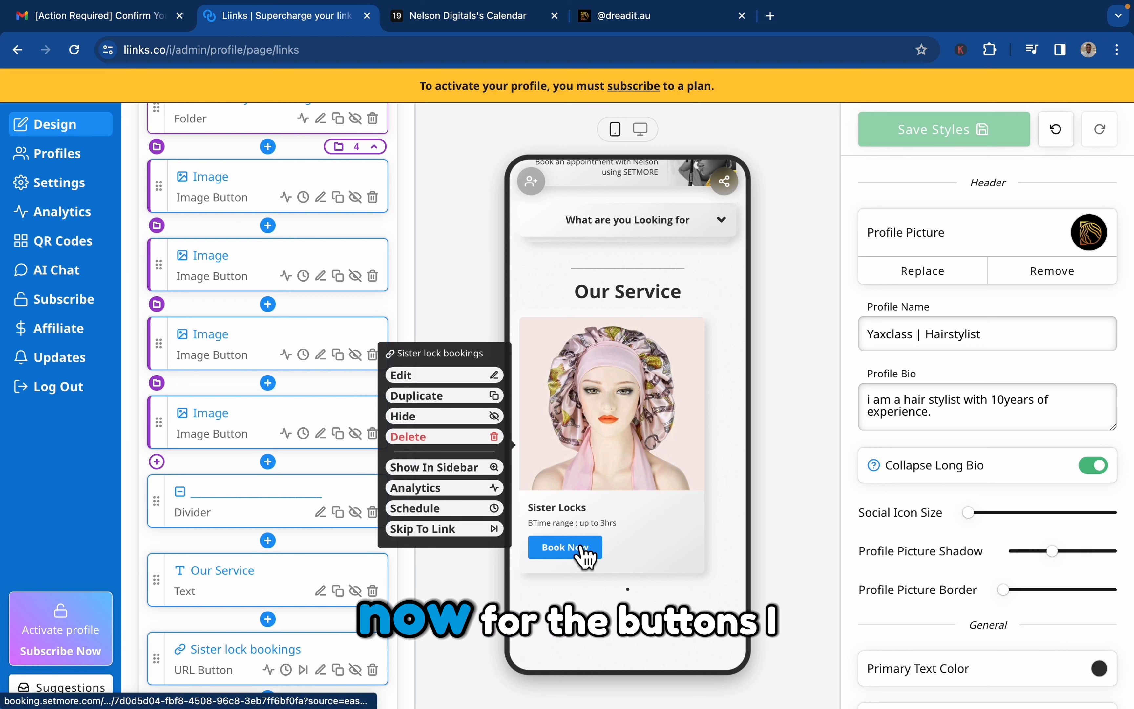
scroll(947, 574, "down", 10)
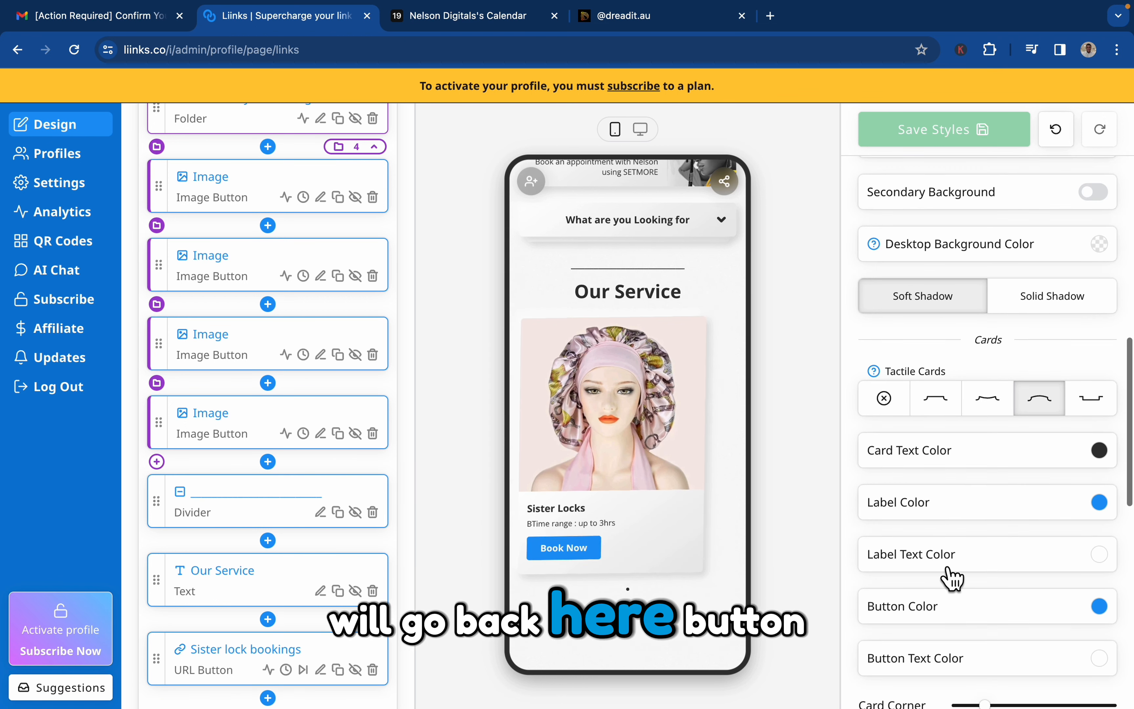
scroll(949, 578, "down", 1)
left_click(1100, 562)
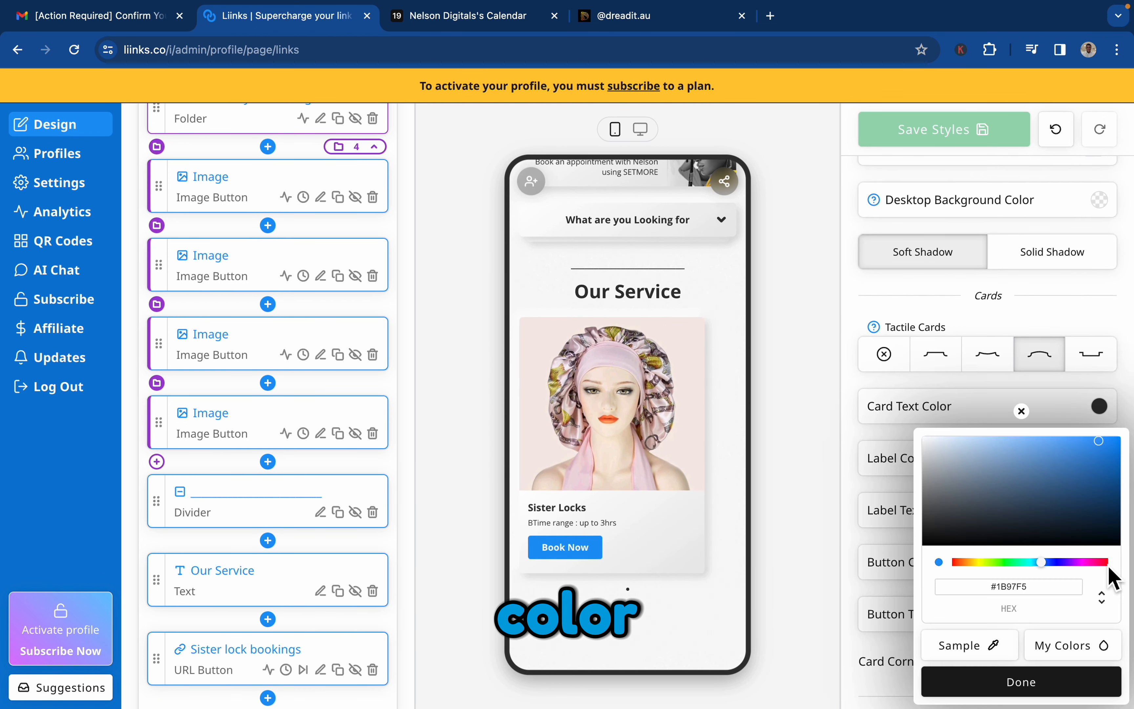
left_click(1003, 654)
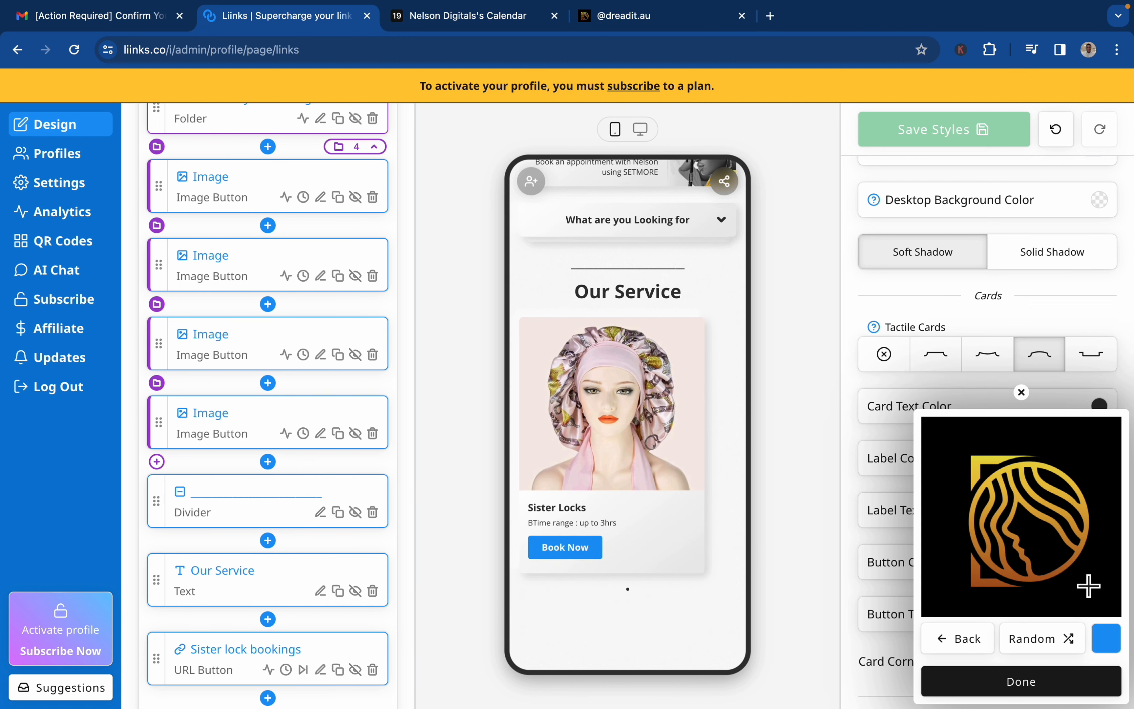
left_click(1090, 585)
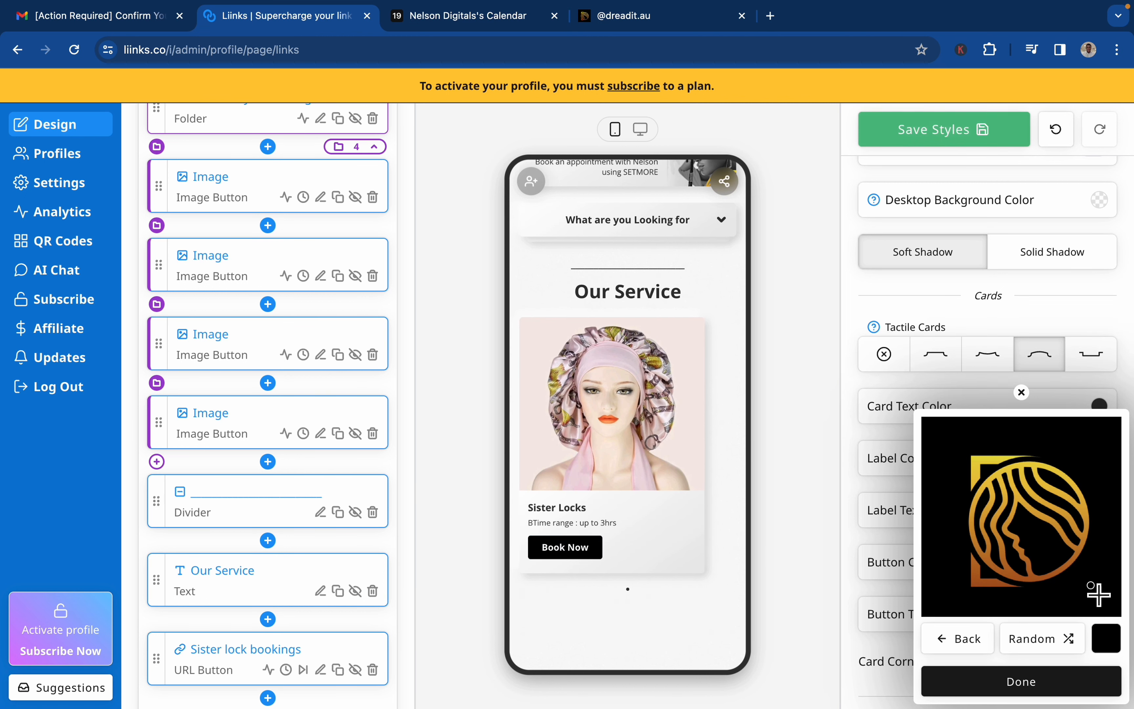
left_click(1027, 684)
Set the cards' Button Color to the dark grey #333333 from the page's own colors and save the styles.
left_click(1099, 614)
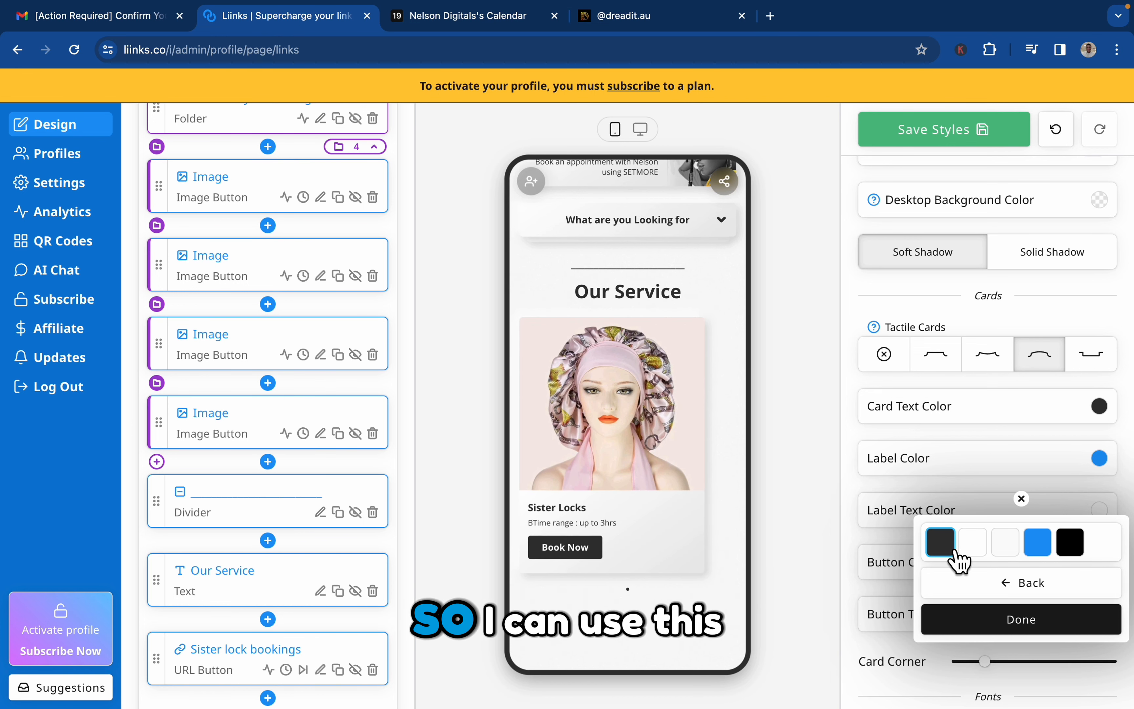
left_click(1022, 583)
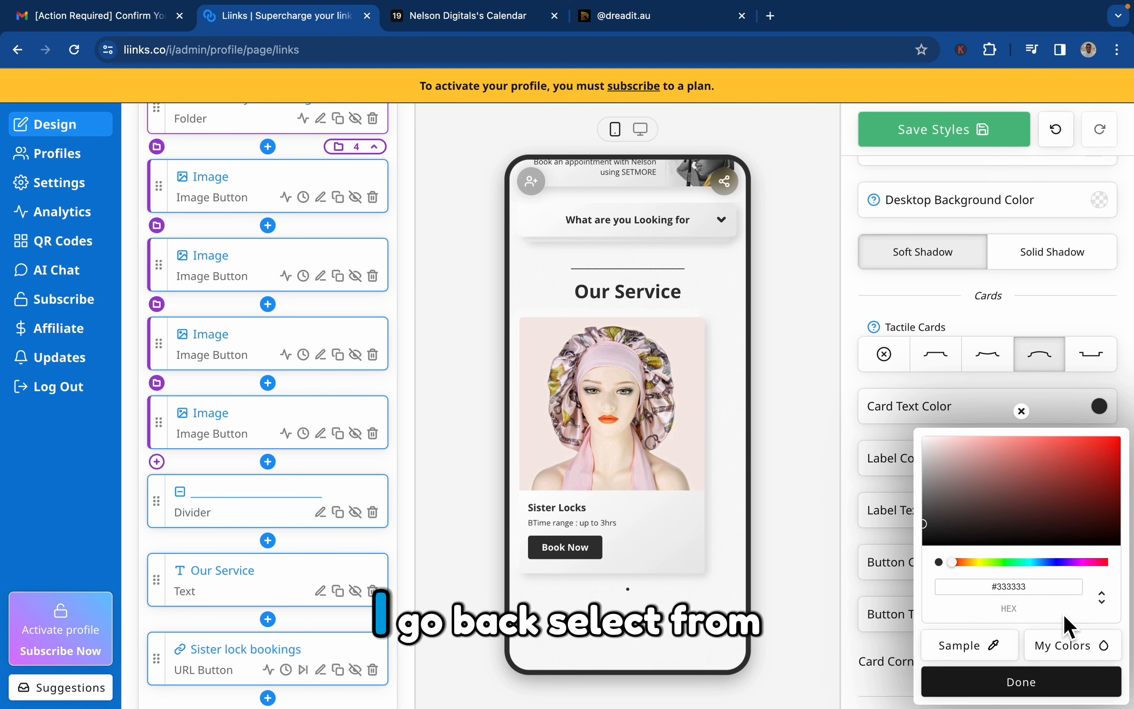
left_click(1000, 649)
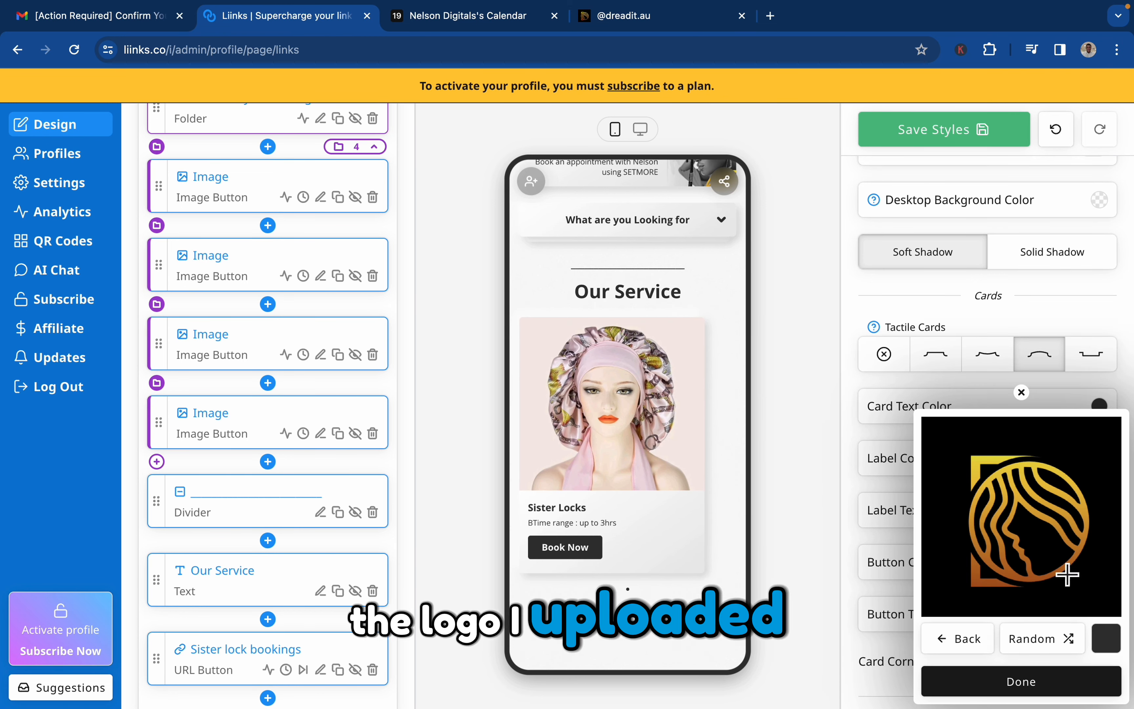
left_click(961, 640)
left_click(1057, 650)
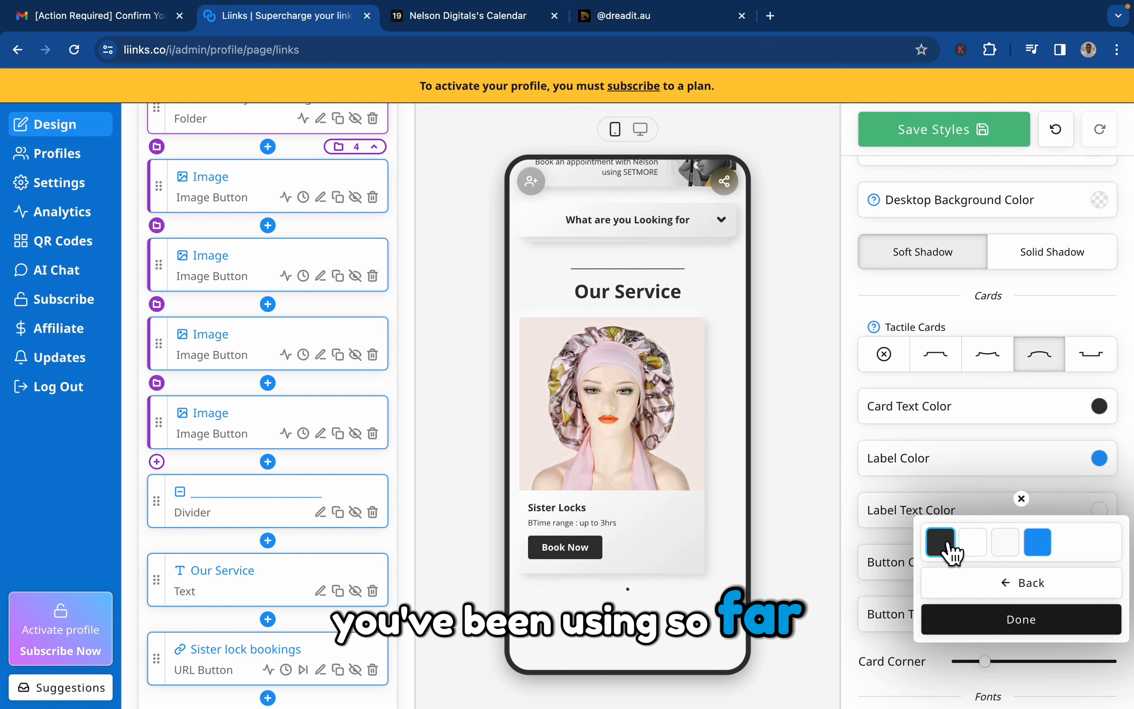
left_click(979, 622)
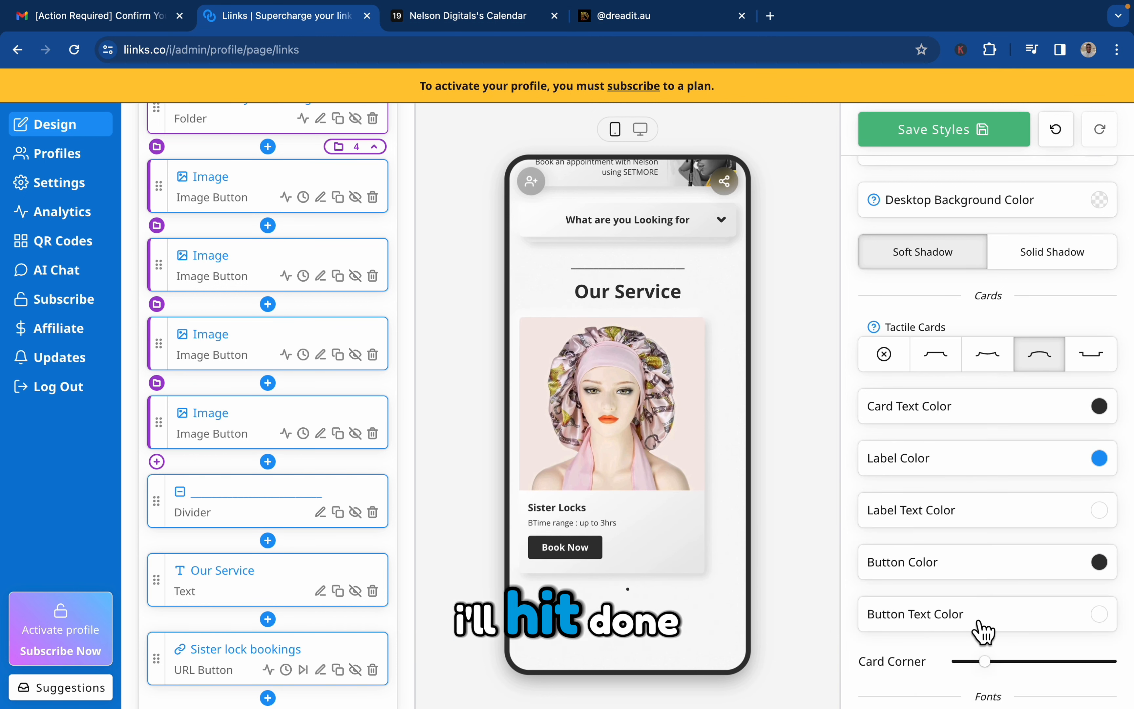
scroll(983, 631, "down", 2)
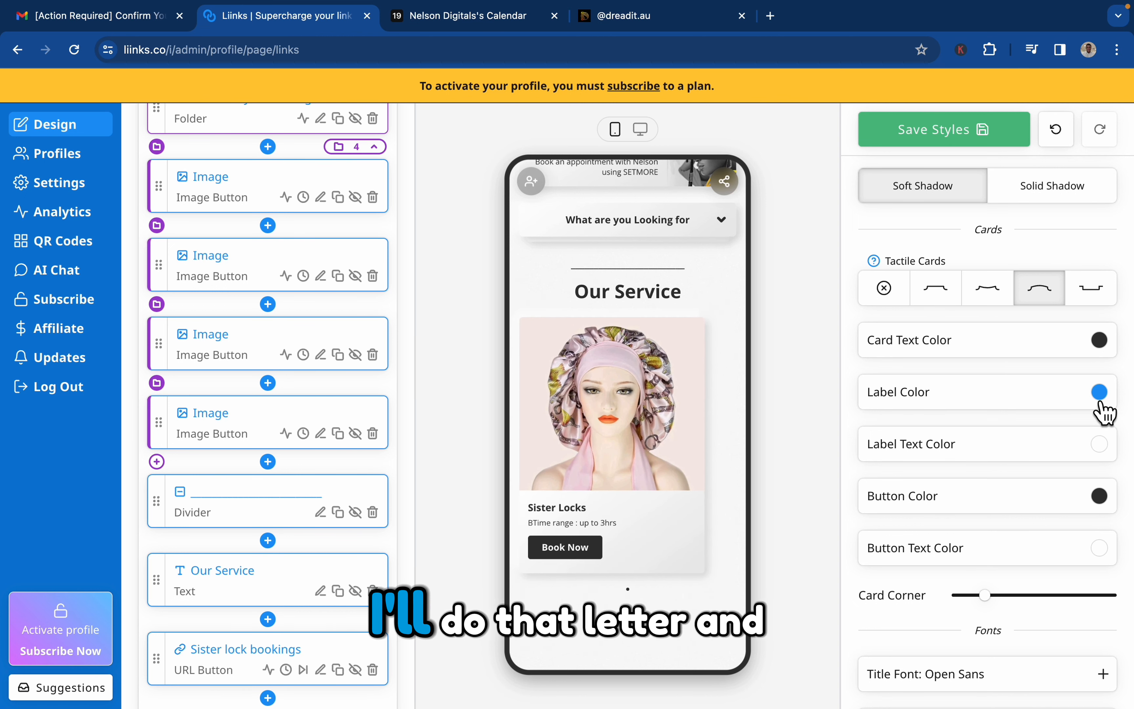
scroll(1105, 411, "down", 15)
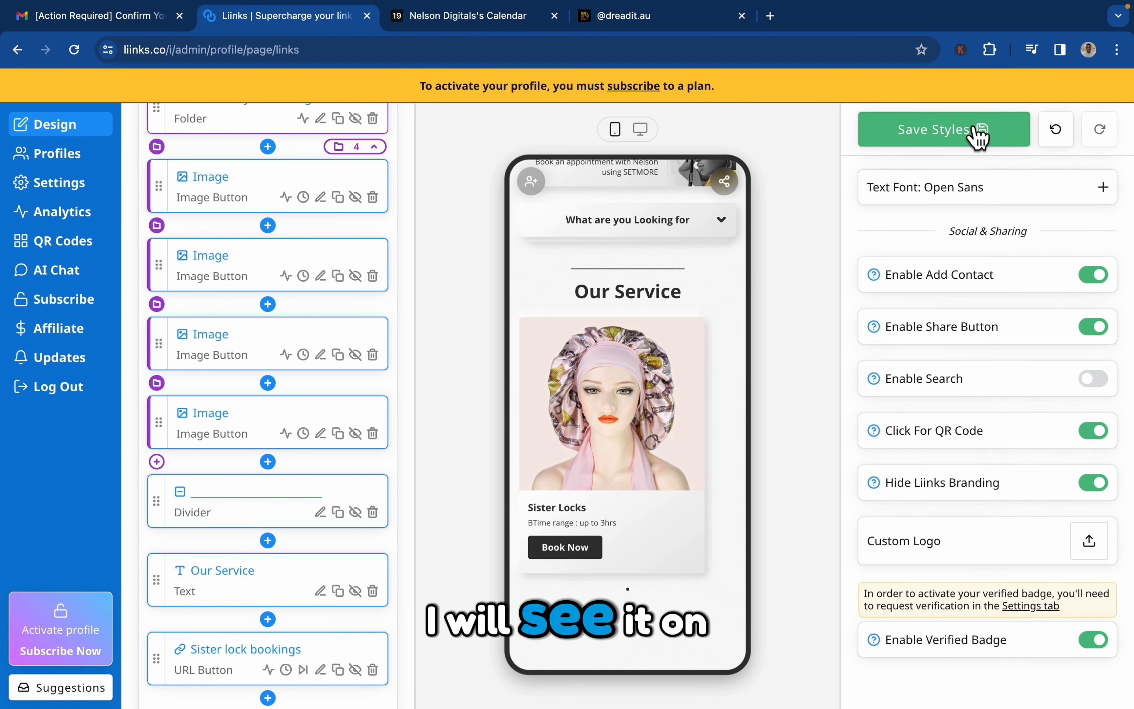
left_click(980, 137)
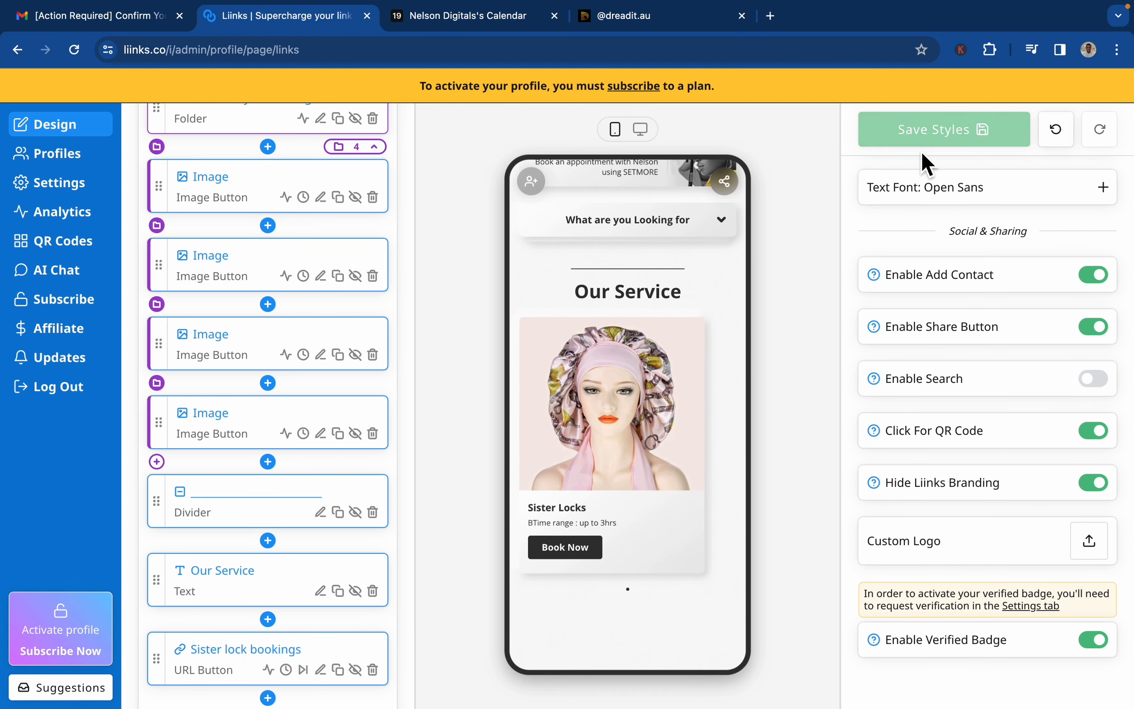
Duplicate the "Sister lock bookings" button to add a second card to the Our Service carousel.
scroll(356, 624, "down", 2)
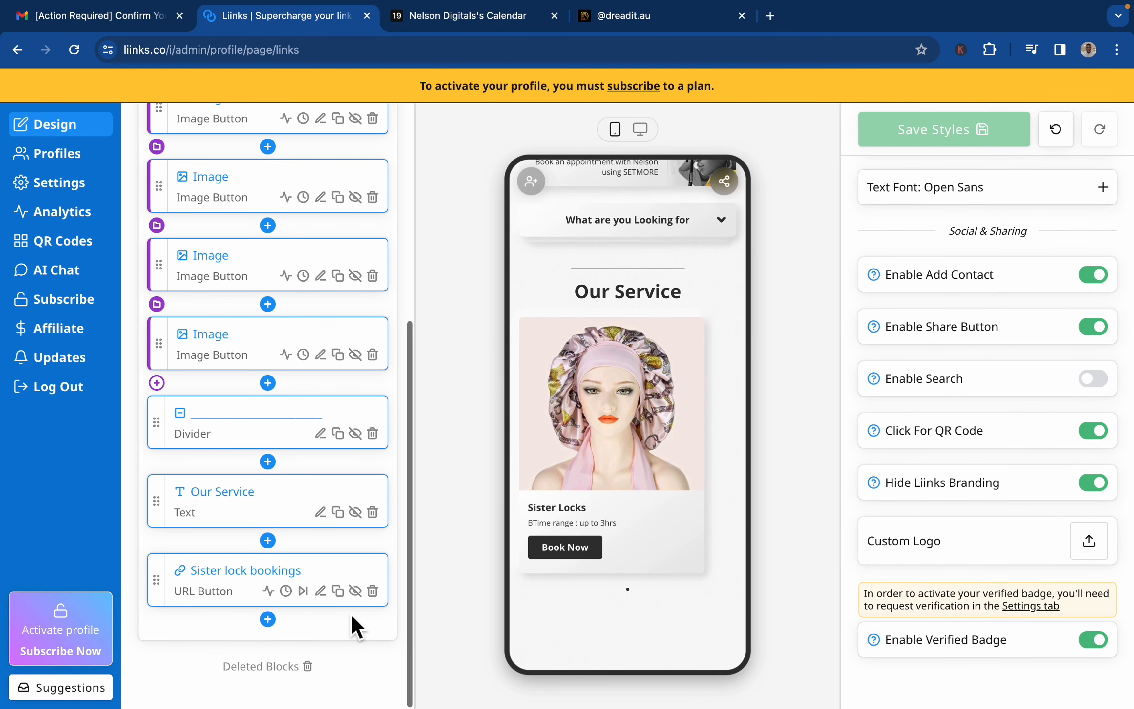
left_click(345, 595)
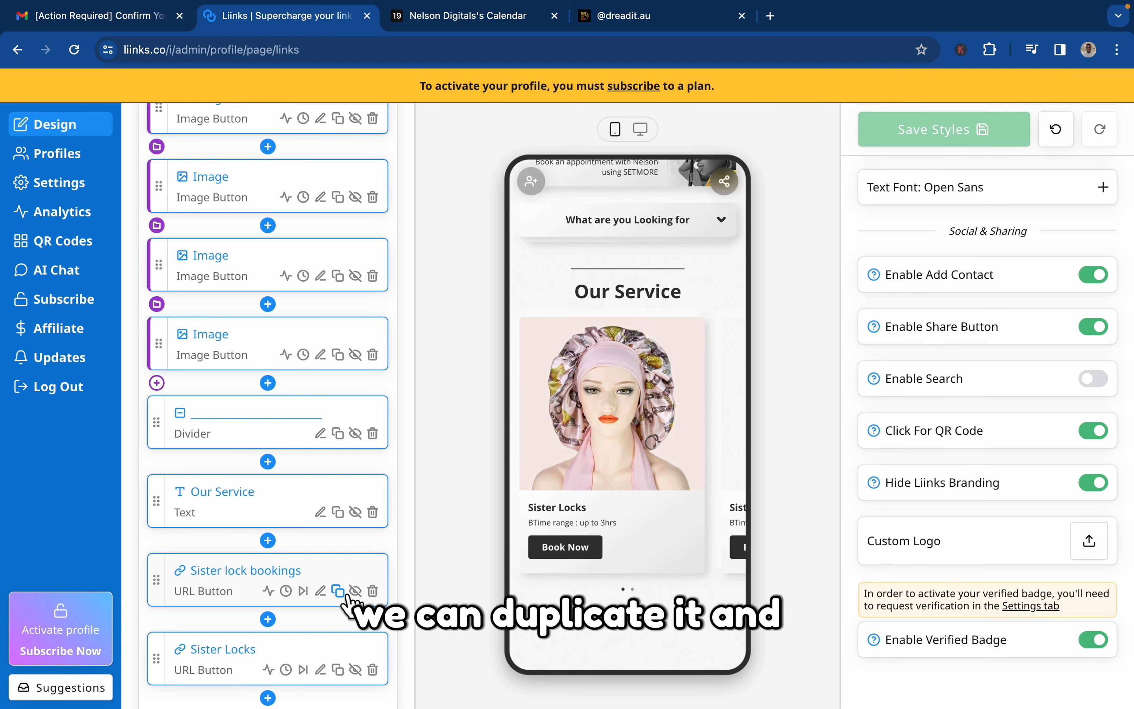
scroll(692, 505, "right", 2)
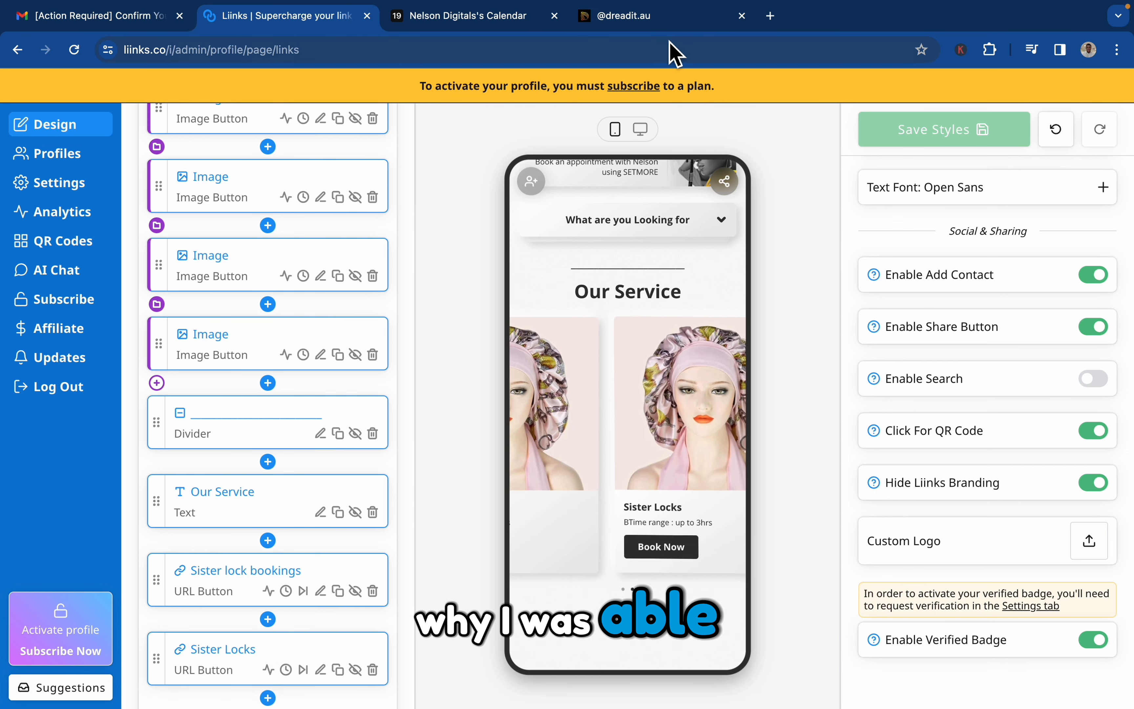
Compare the Our Service carousel with the dreadit.au reference page and examine the View More Services folder below its carousel.
left_click(674, 26)
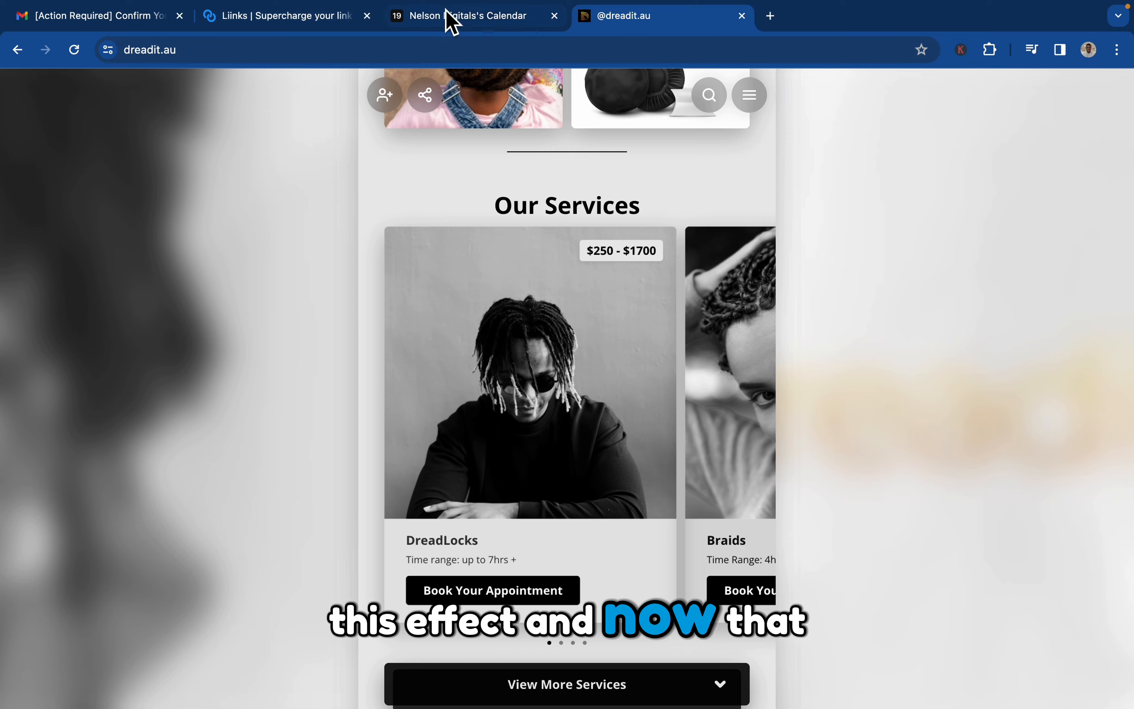
left_click(336, 21)
left_click(648, 538)
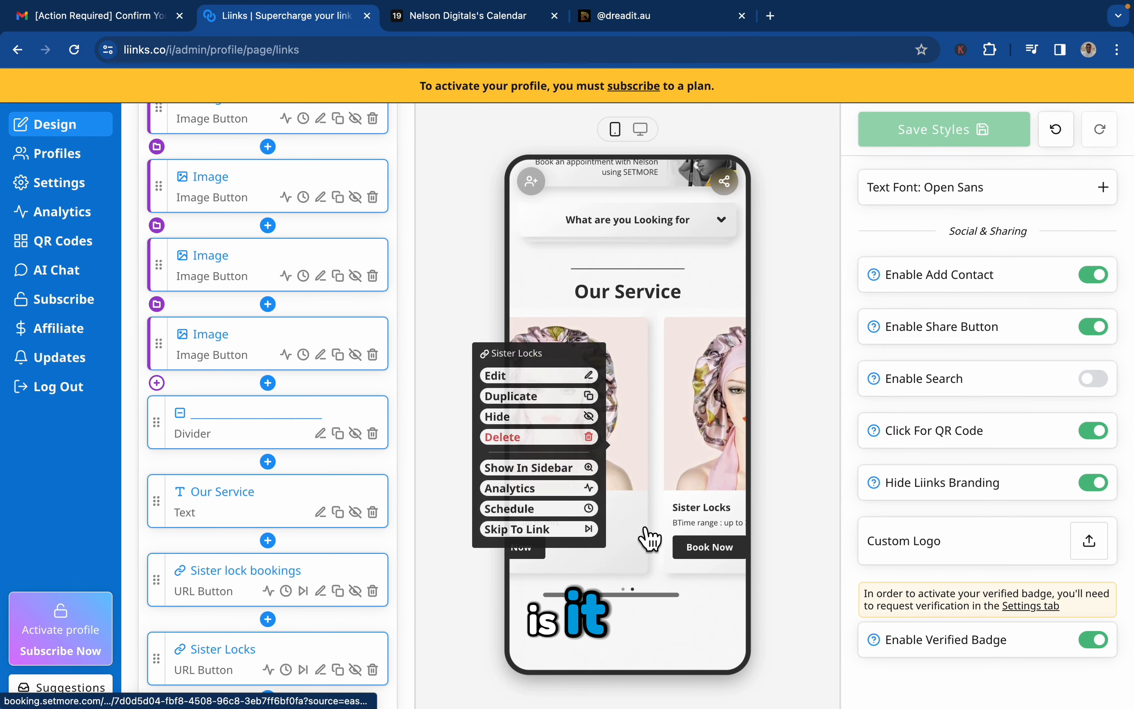
scroll(305, 642, "down", 3)
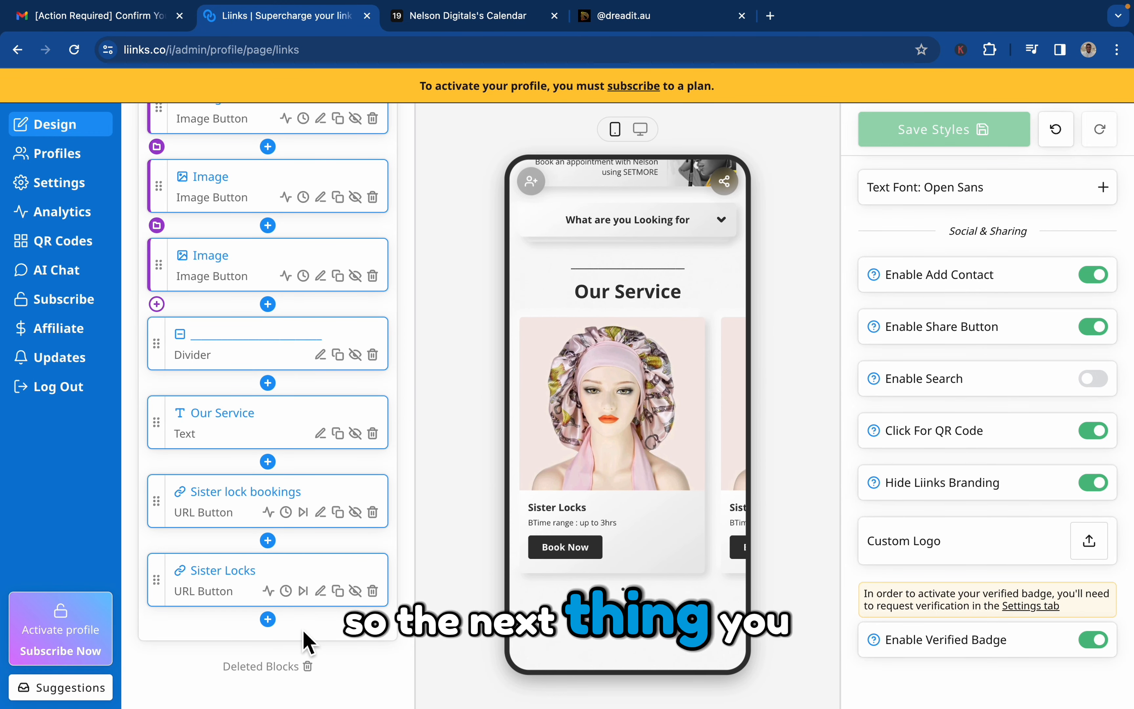
left_click(675, 21)
scroll(609, 442, "down", 2)
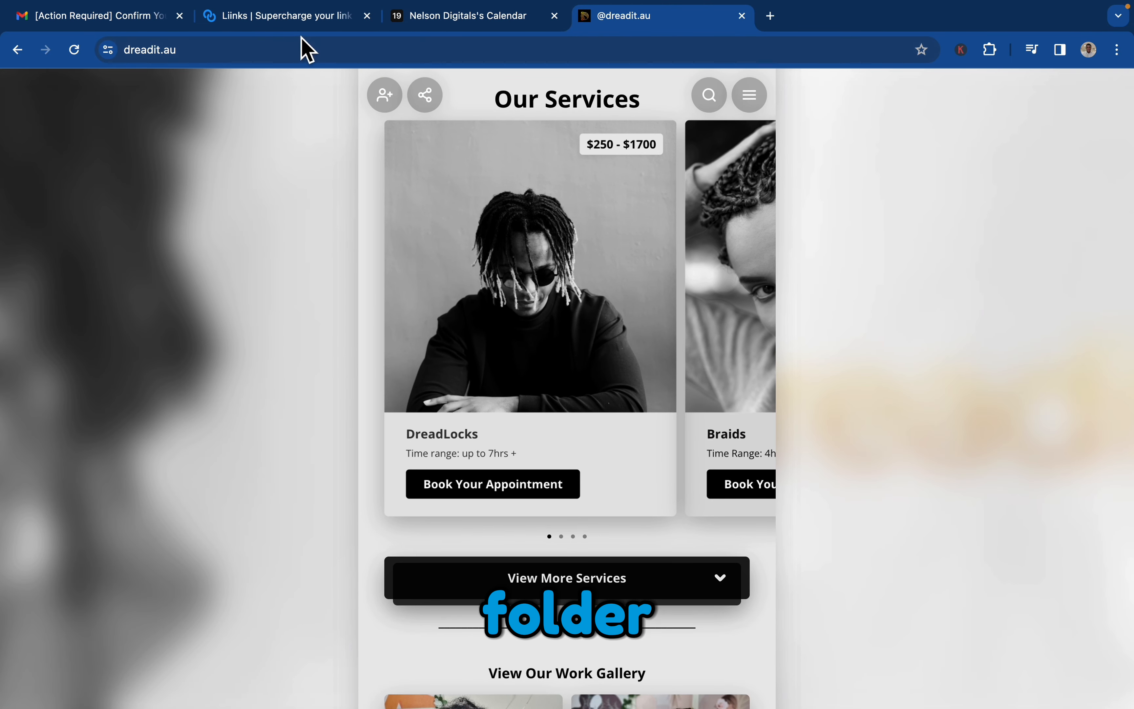
left_click(304, 19)
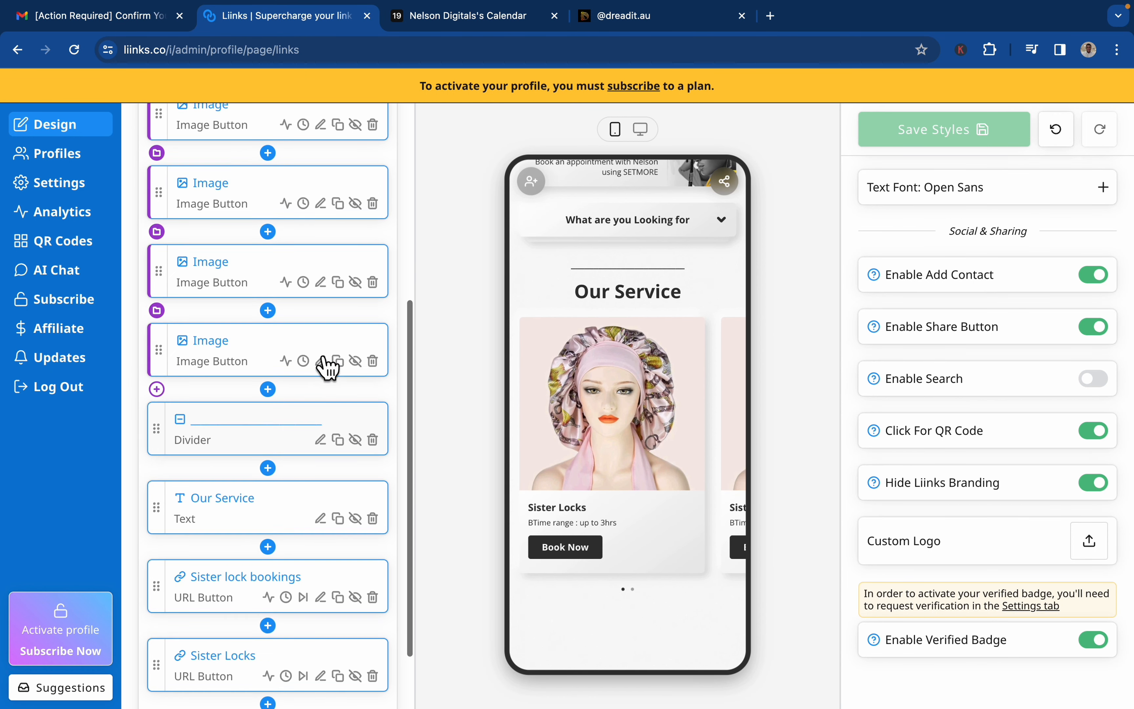
scroll(328, 368, "up", 4)
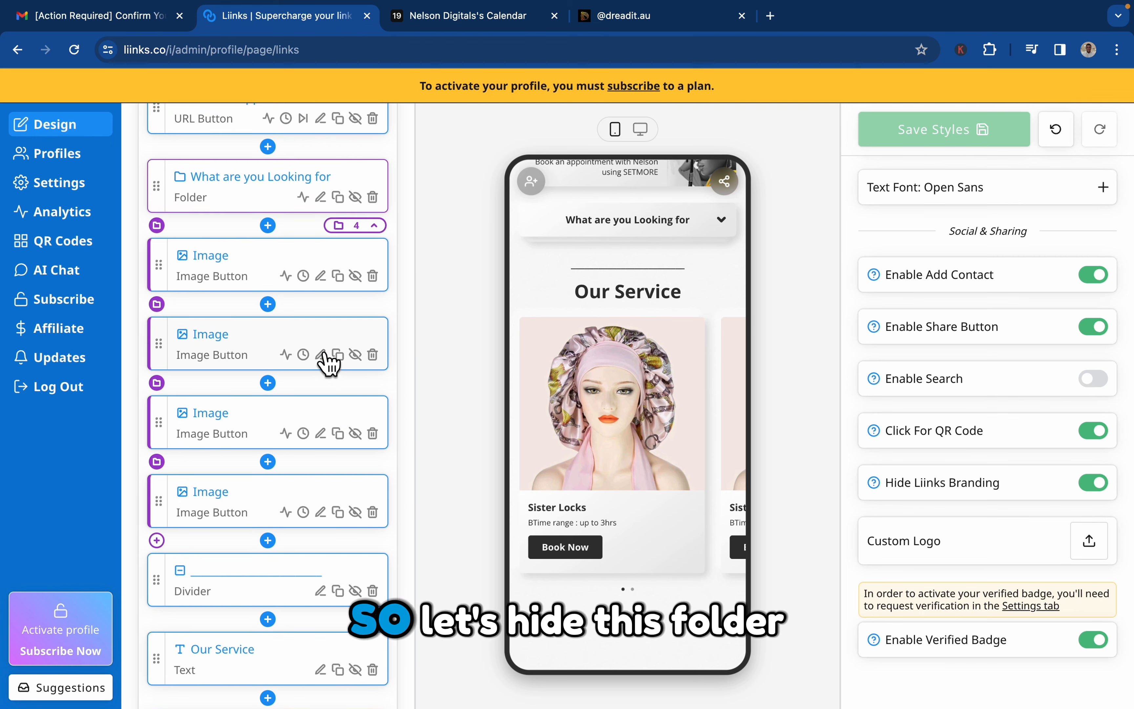
Collapse the "What are you Looking for" folder in the block list and check its image buttons in the phone preview.
left_click(374, 225)
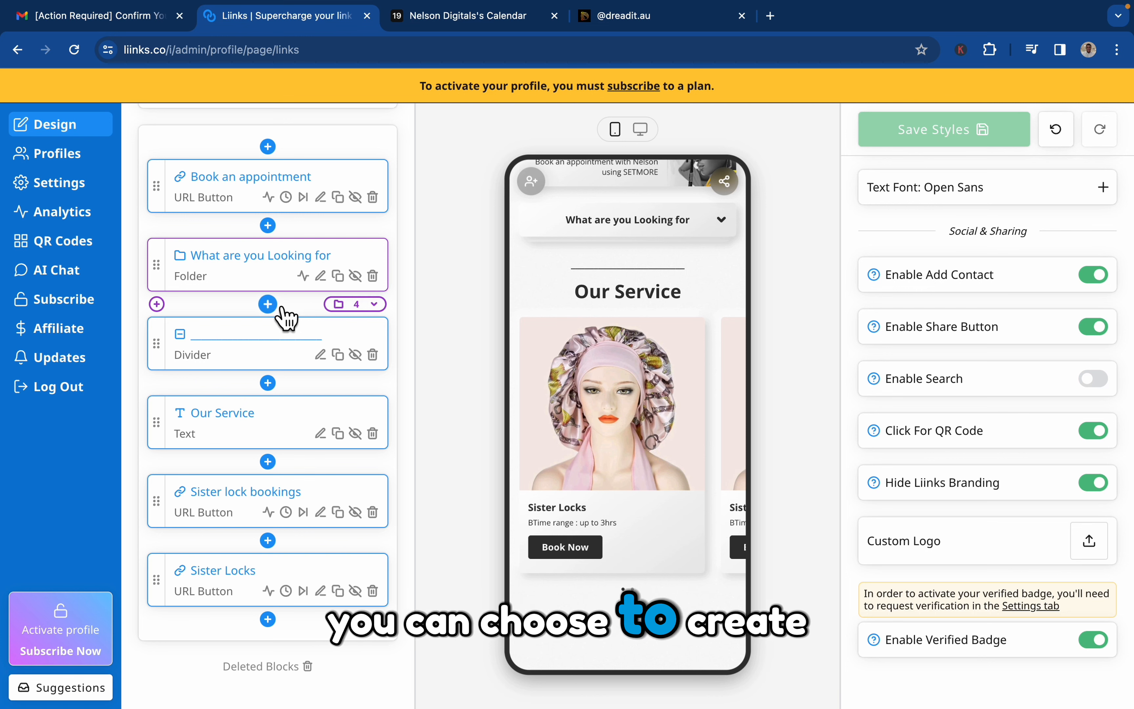
left_click(385, 309)
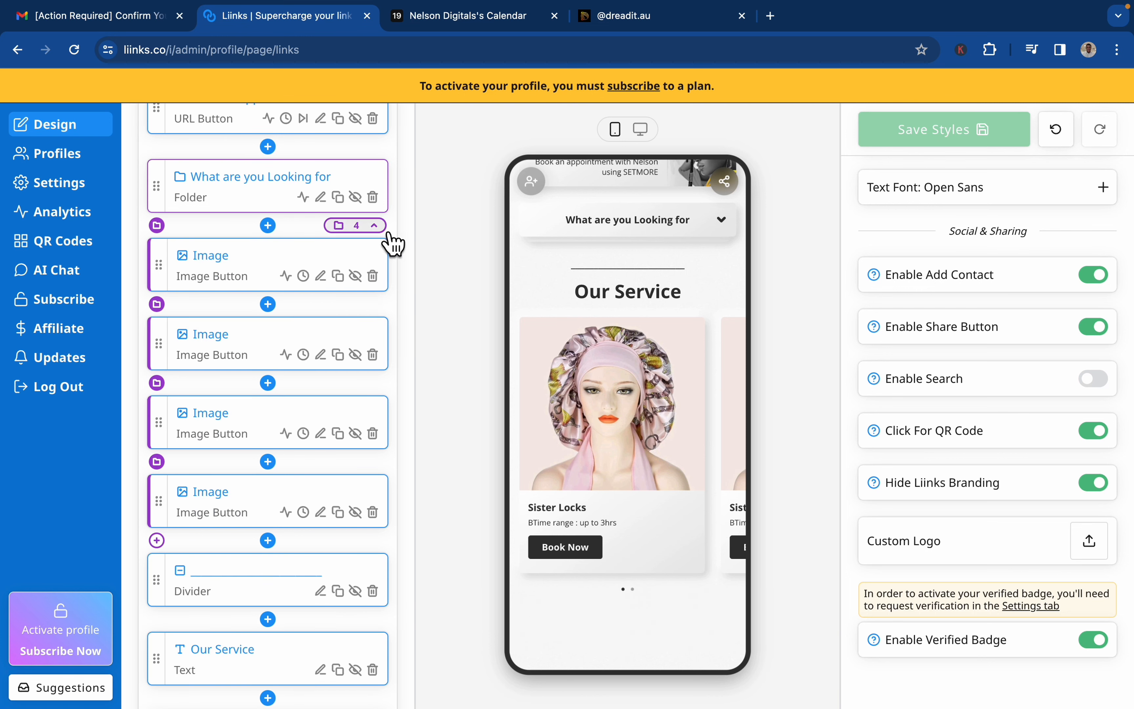
left_click(374, 225)
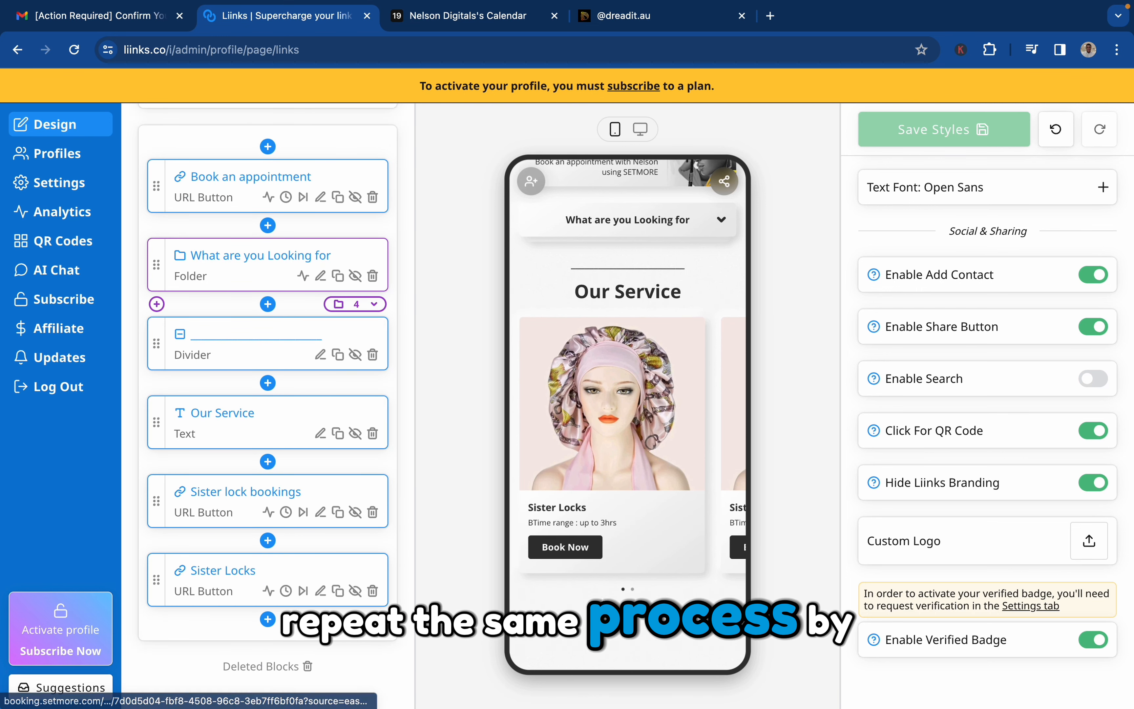
scroll(633, 363, "down", 1)
mouse_move(670, 296)
scroll(703, 286, "up", 2)
left_click(724, 263)
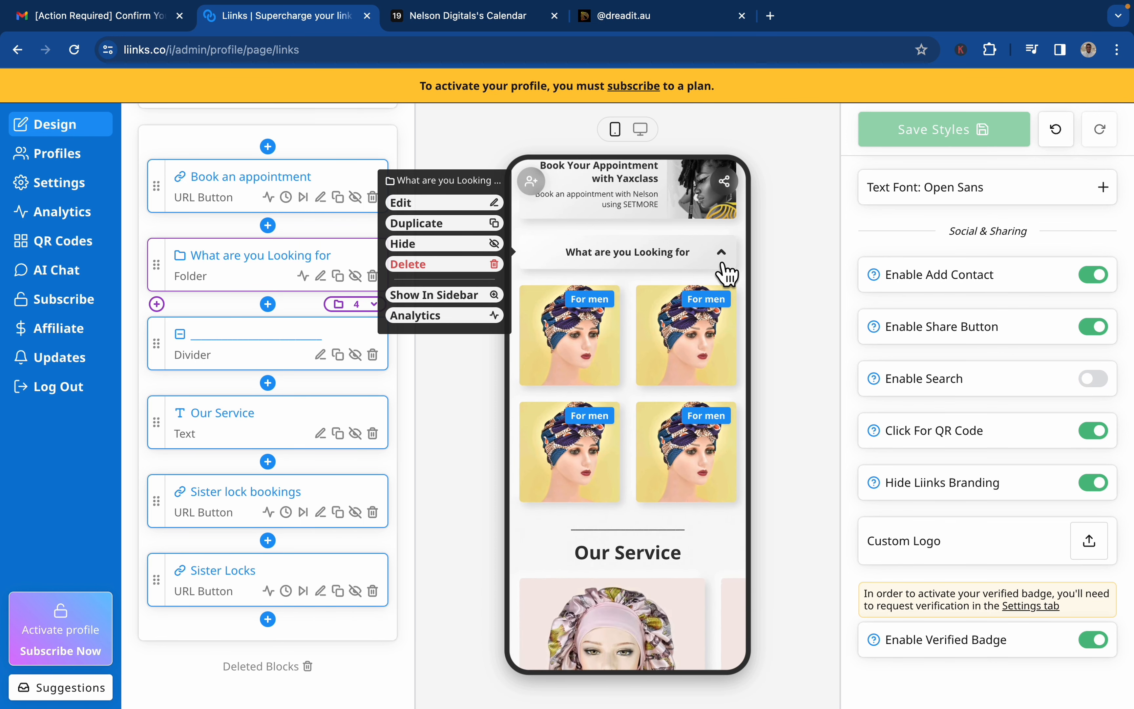
left_click(727, 274)
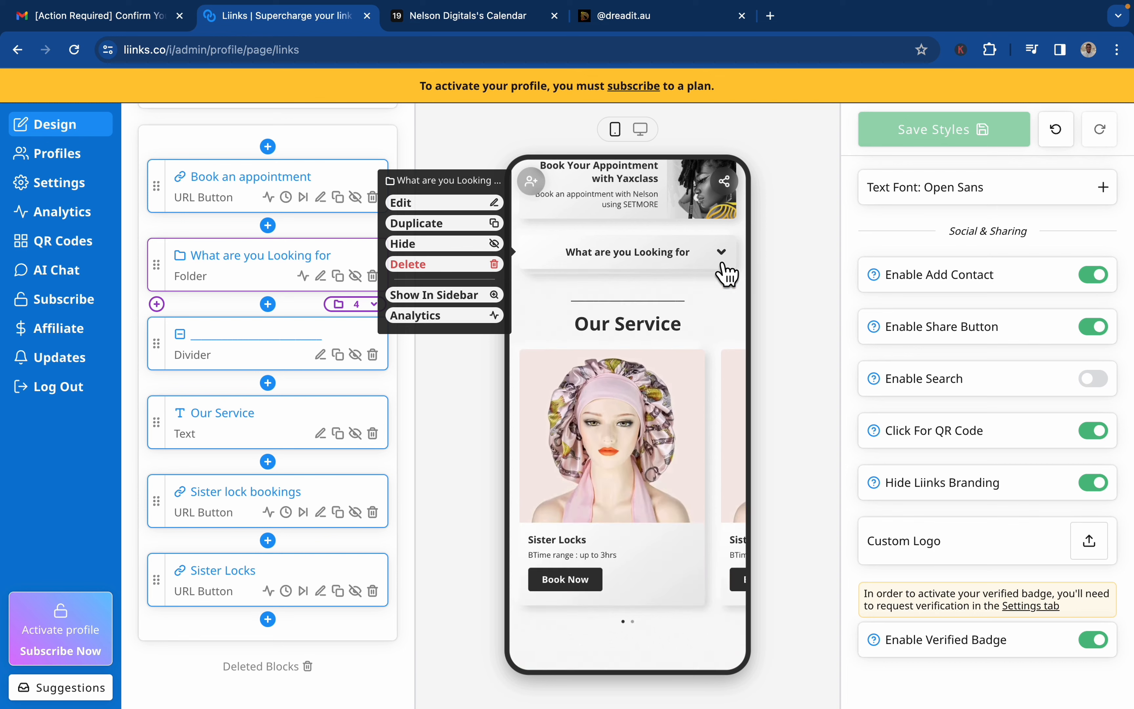
Duplicate the "What are you Looking for" folder and move the empty copy below the last Sister Locks button.
left_click(505, 231)
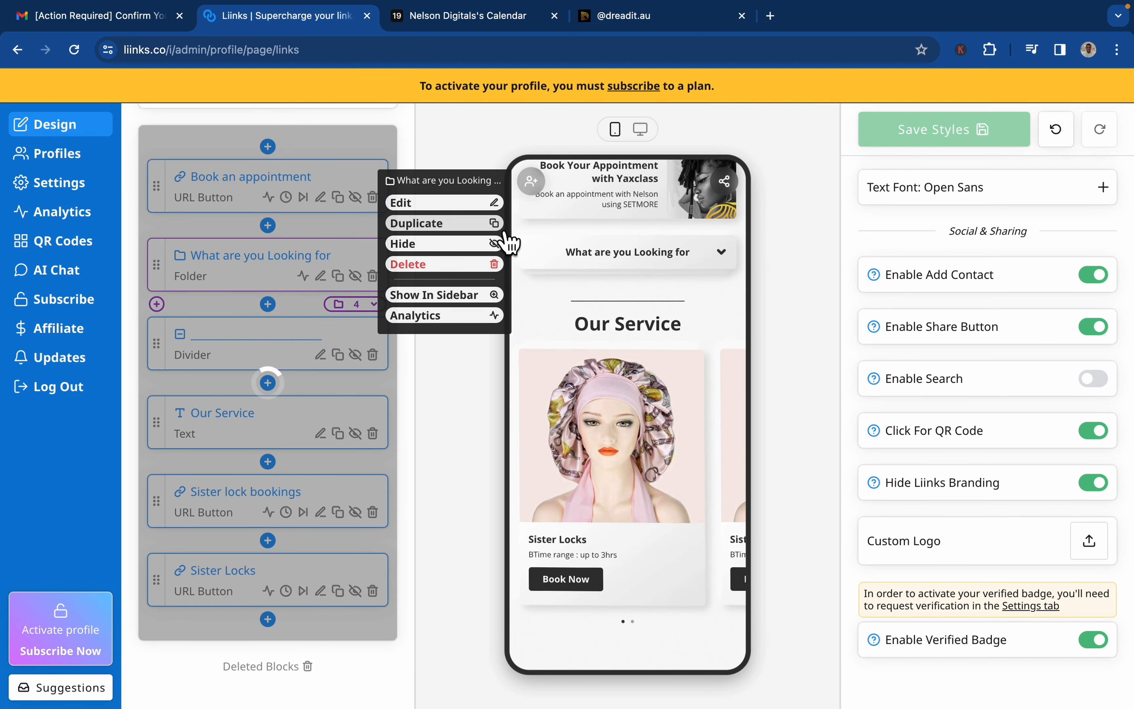
scroll(255, 294, "up", 2)
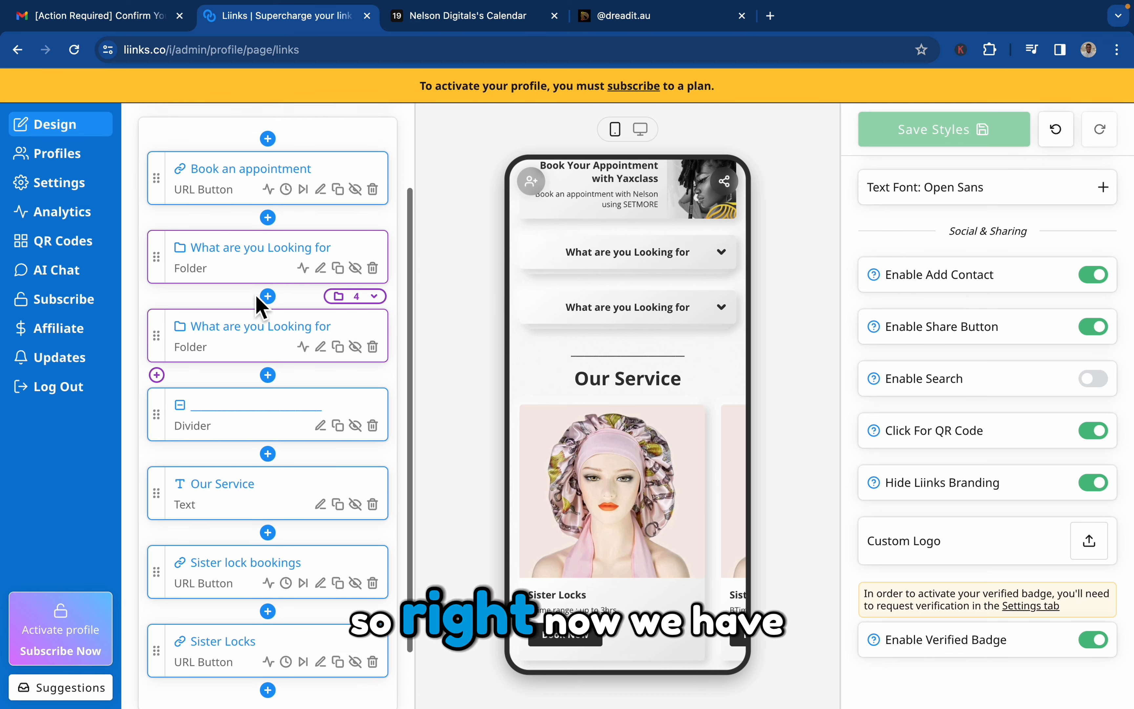
scroll(263, 352, "down", 2)
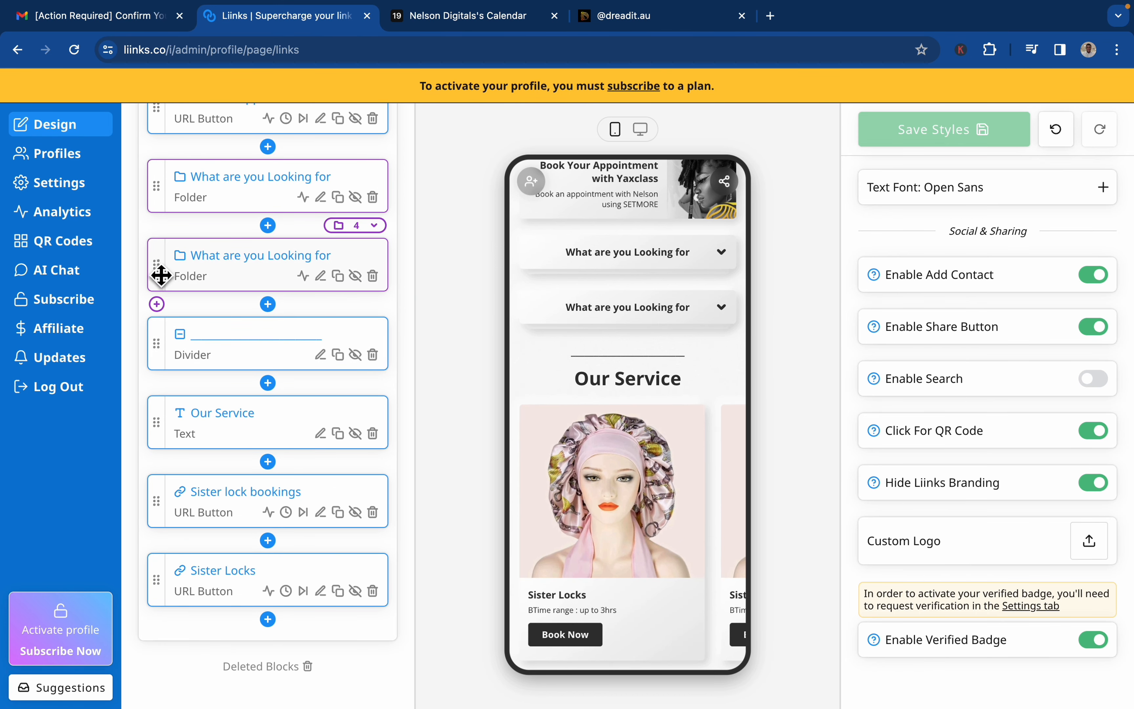
left_click_drag(161, 276, 166, 587)
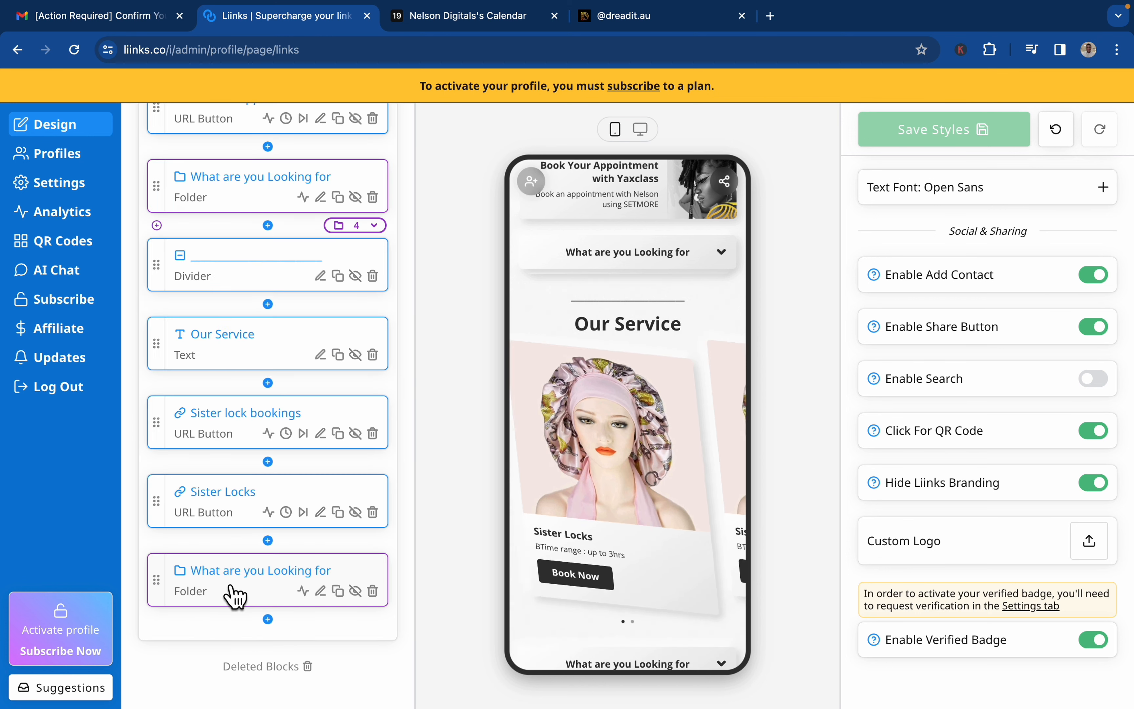
Rename the copied folder at the end of the block list to "View More Services" and save it.
mouse_move(695, 562)
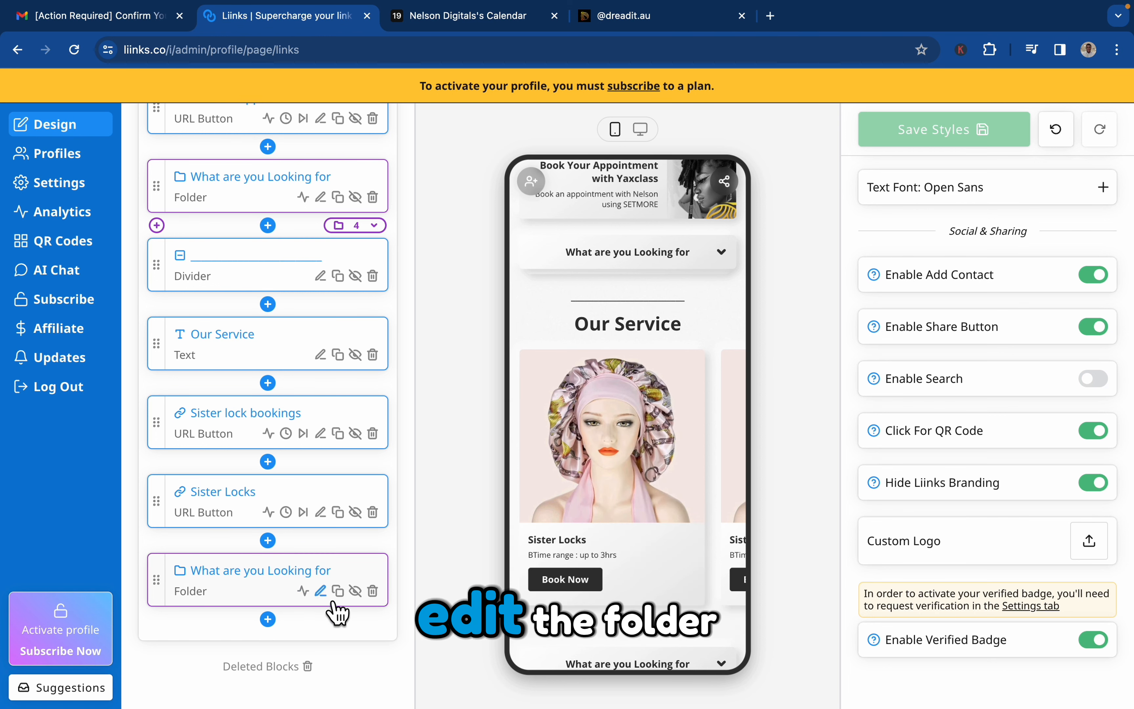
left_click(323, 592)
scroll(540, 287, "down", 2)
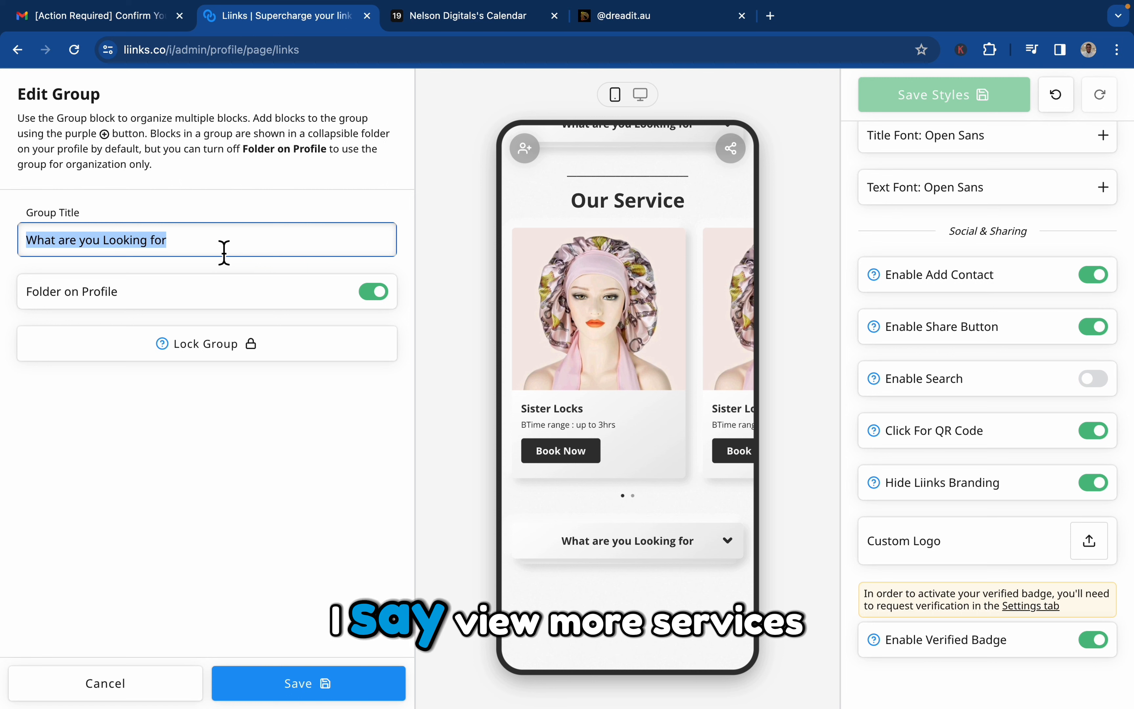
type("M")
key("BackSpace")
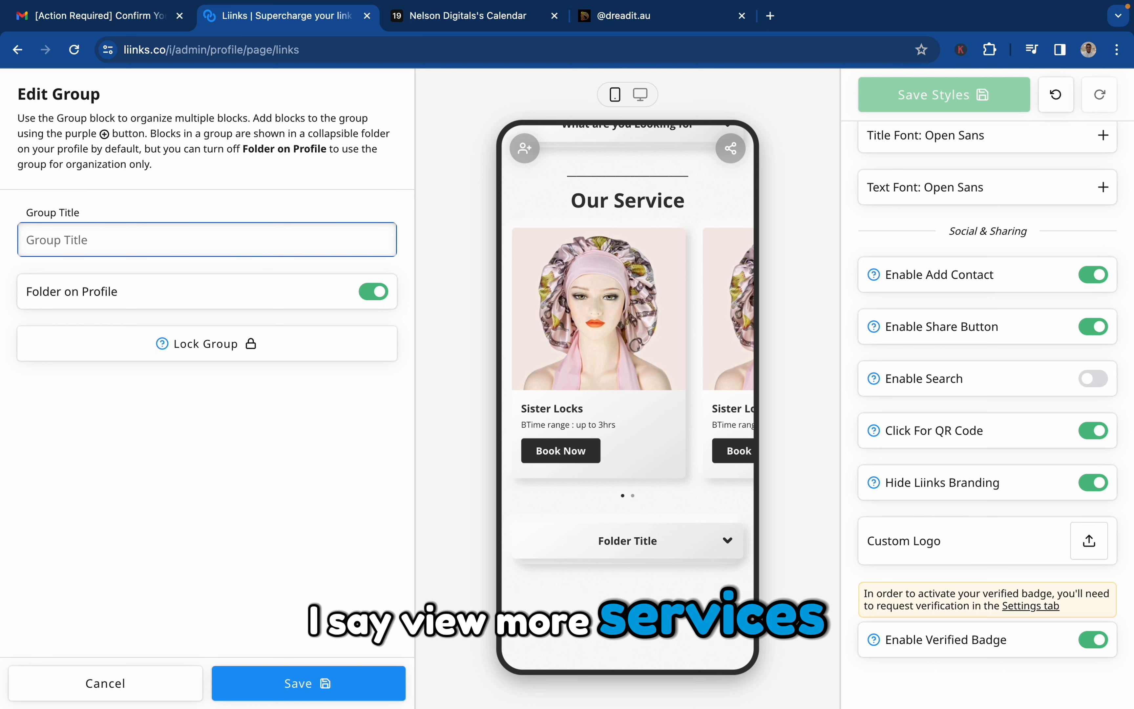
type("V ie")
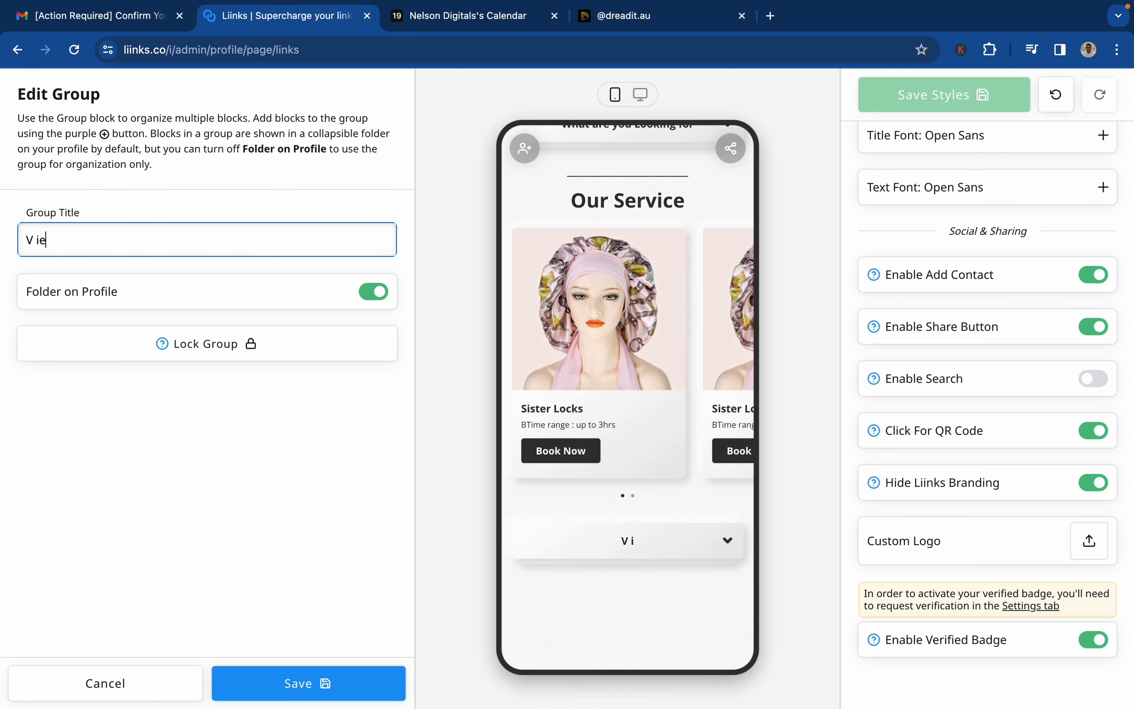
key("BackSpace")
key("BackSpace")
key("BackSpace")
type("iew")
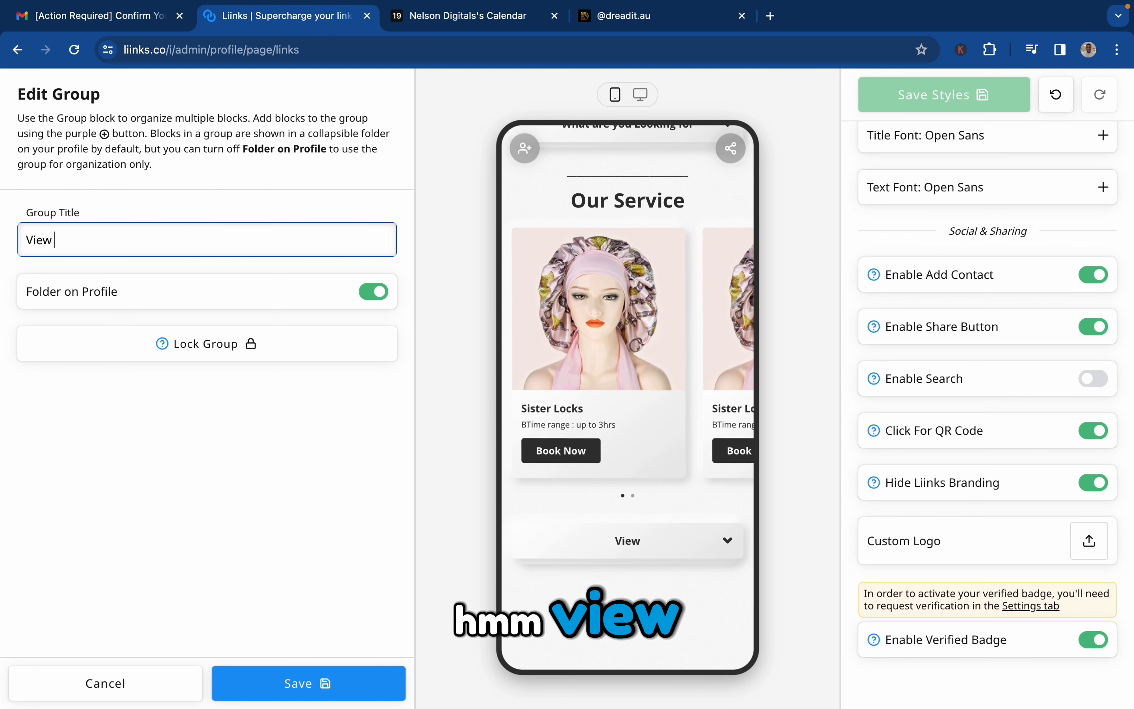
type(" mO")
key("BackSpace")
key("BackSpace")
key("BackSpace")
key("BackSpace")
key("BackSpace")
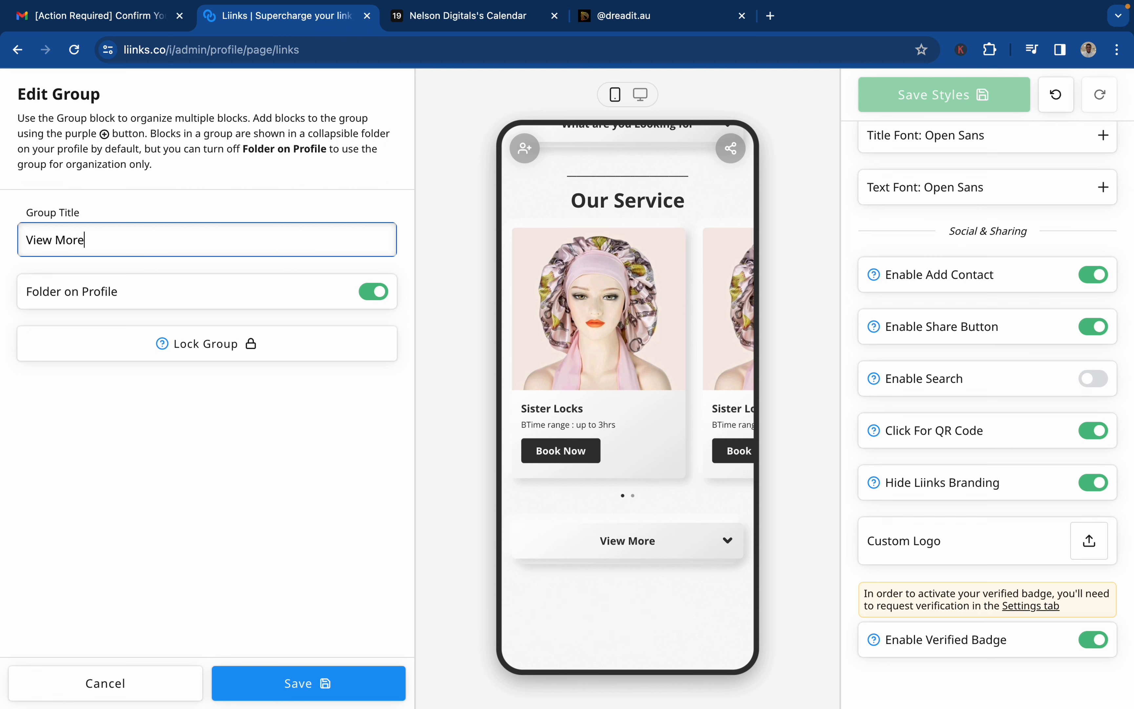
type("More Servic")
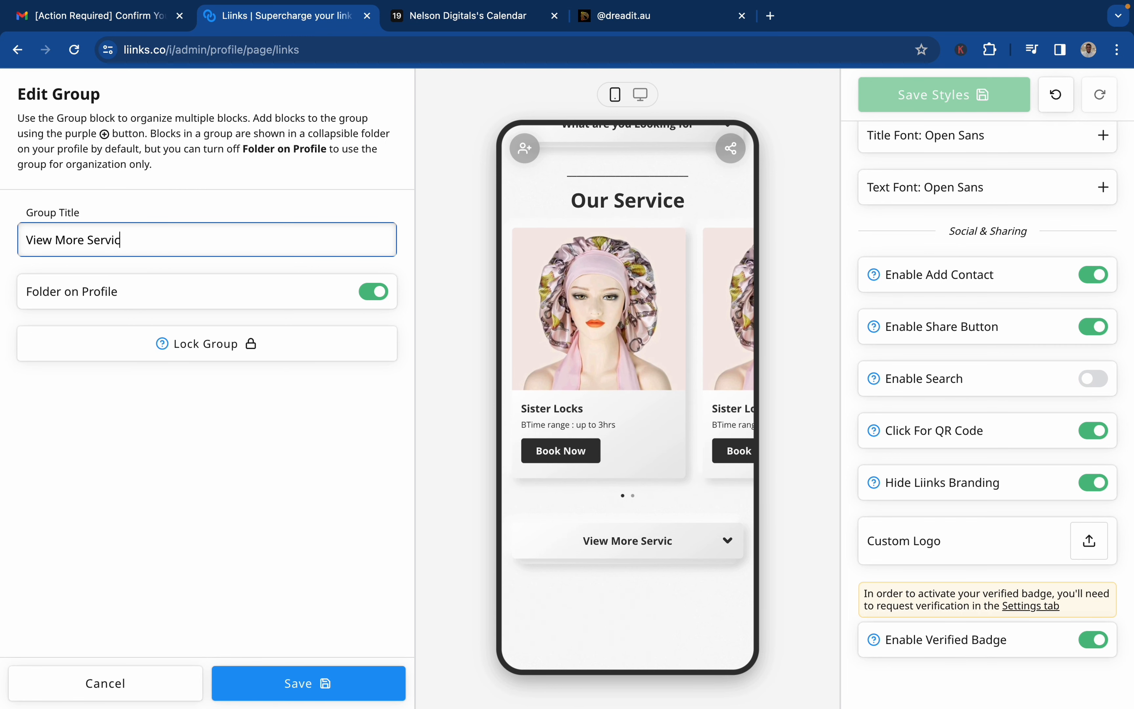
type("es")
left_click(328, 696)
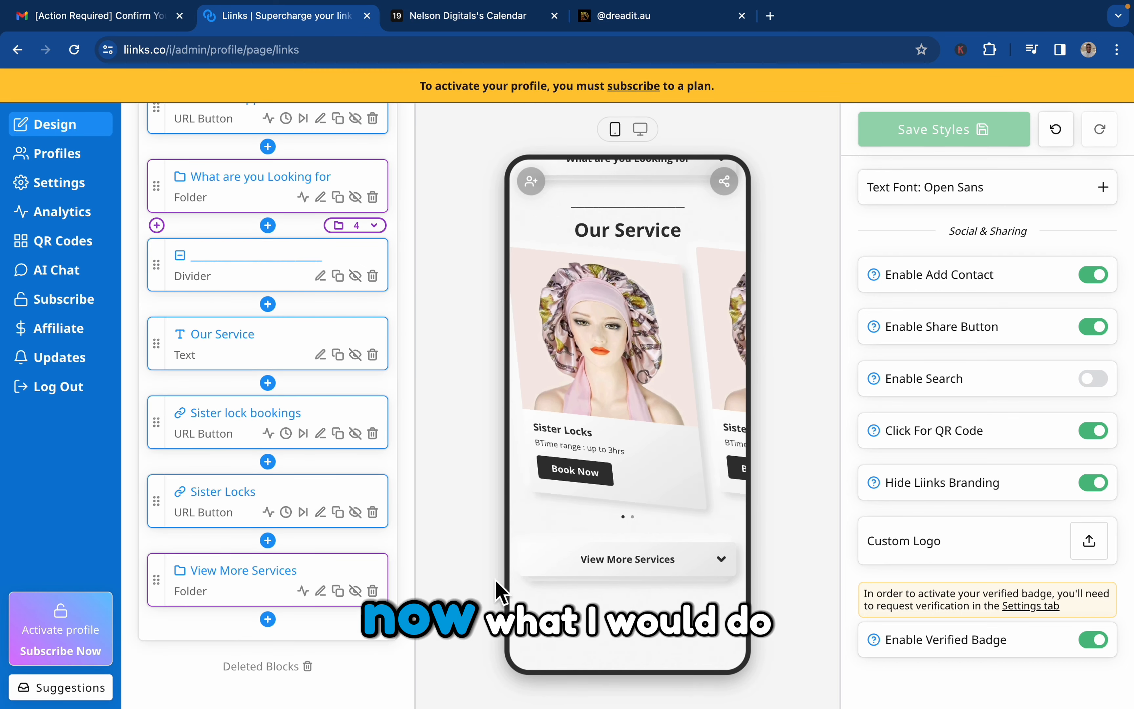
Check the new folder in the preview and examine the carousel inside dreadit.au's View More Services folder.
left_click(658, 570)
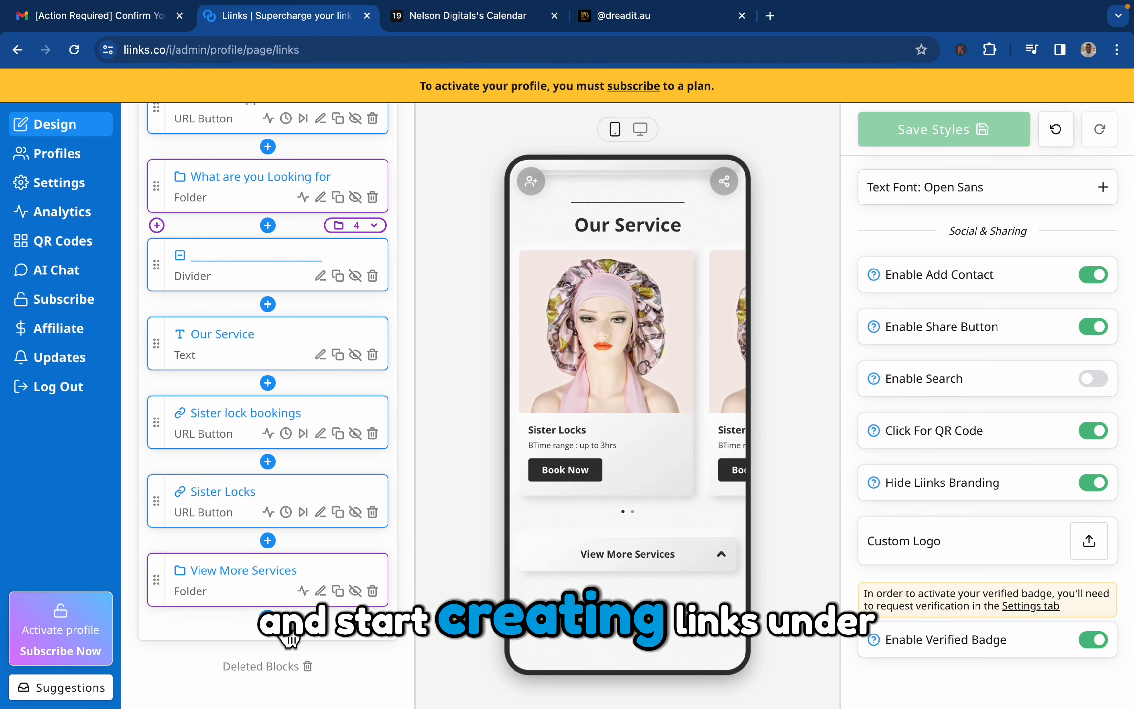
left_click(666, 19)
scroll(635, 478, "down", 6)
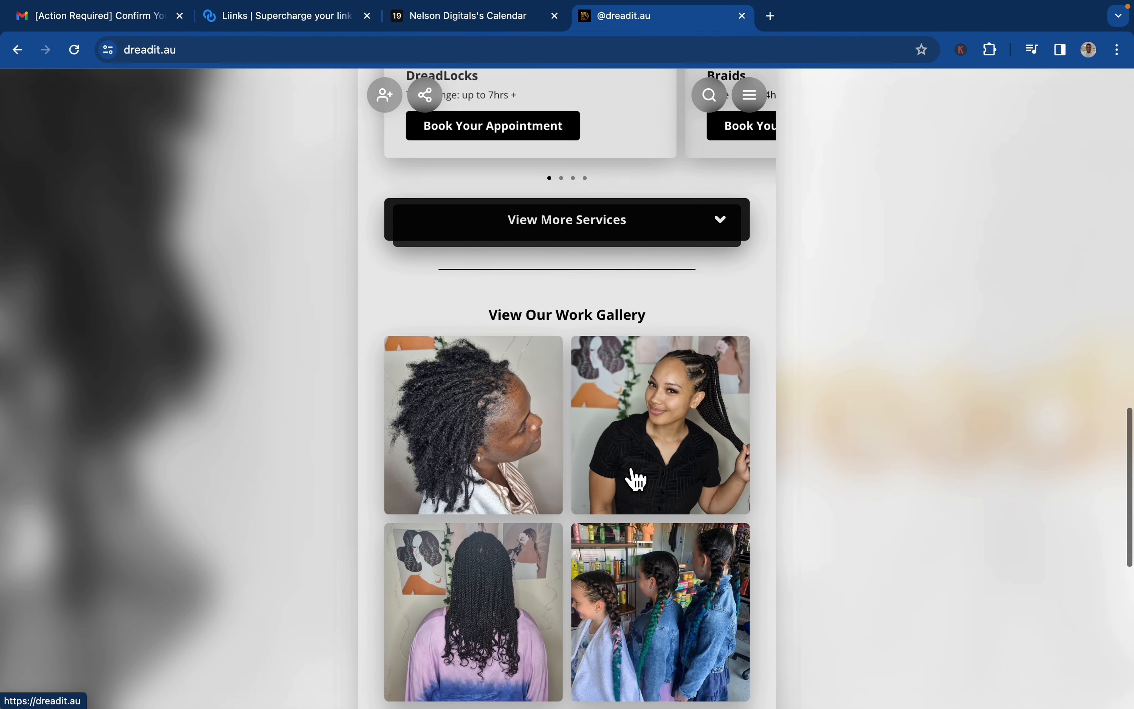
scroll(633, 478, "down", 4)
scroll(647, 459, "up", 9)
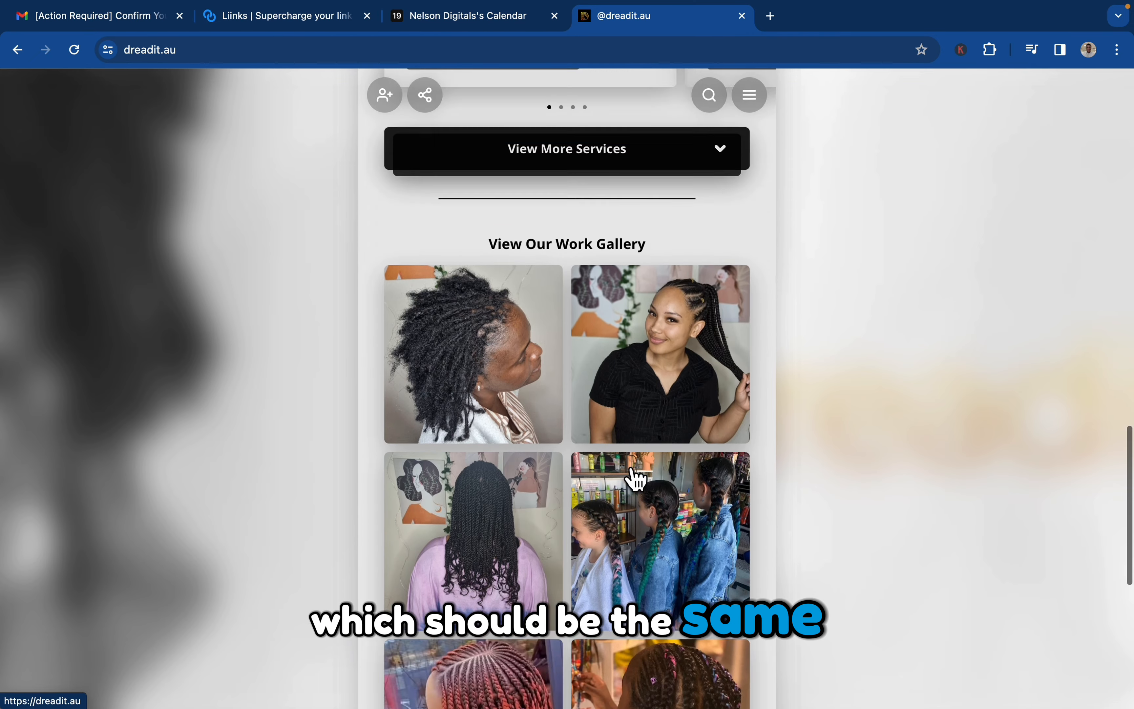
left_click(666, 443)
scroll(658, 546, "down", 6)
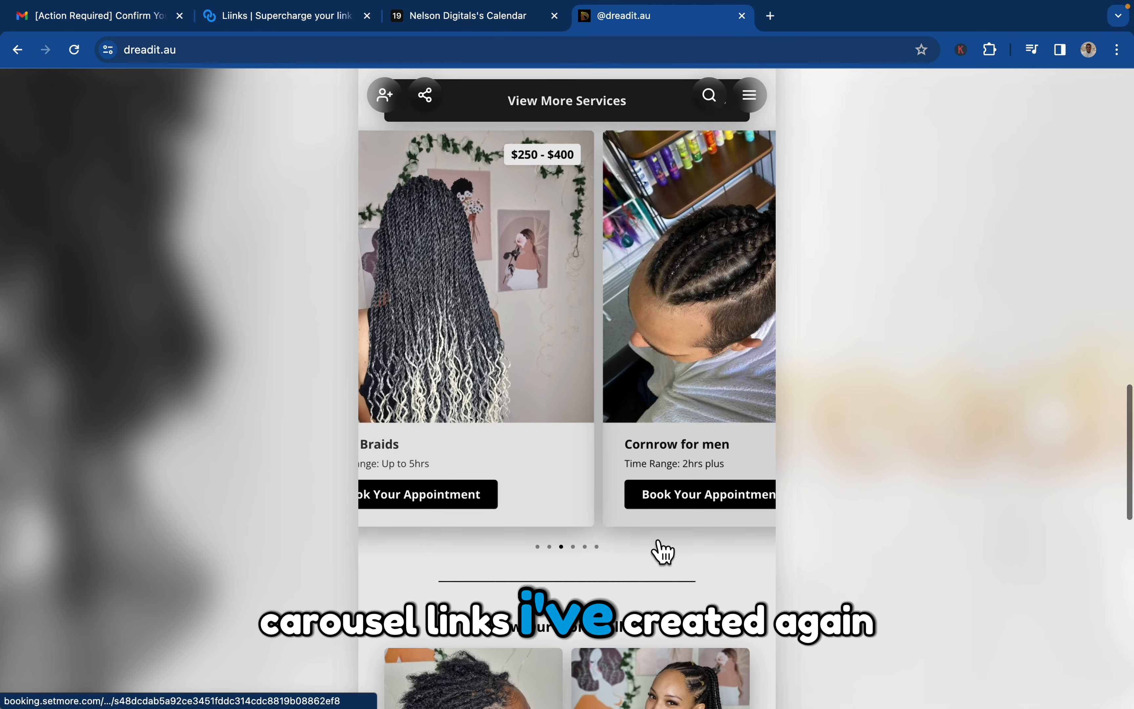
scroll(729, 466, "up", 5)
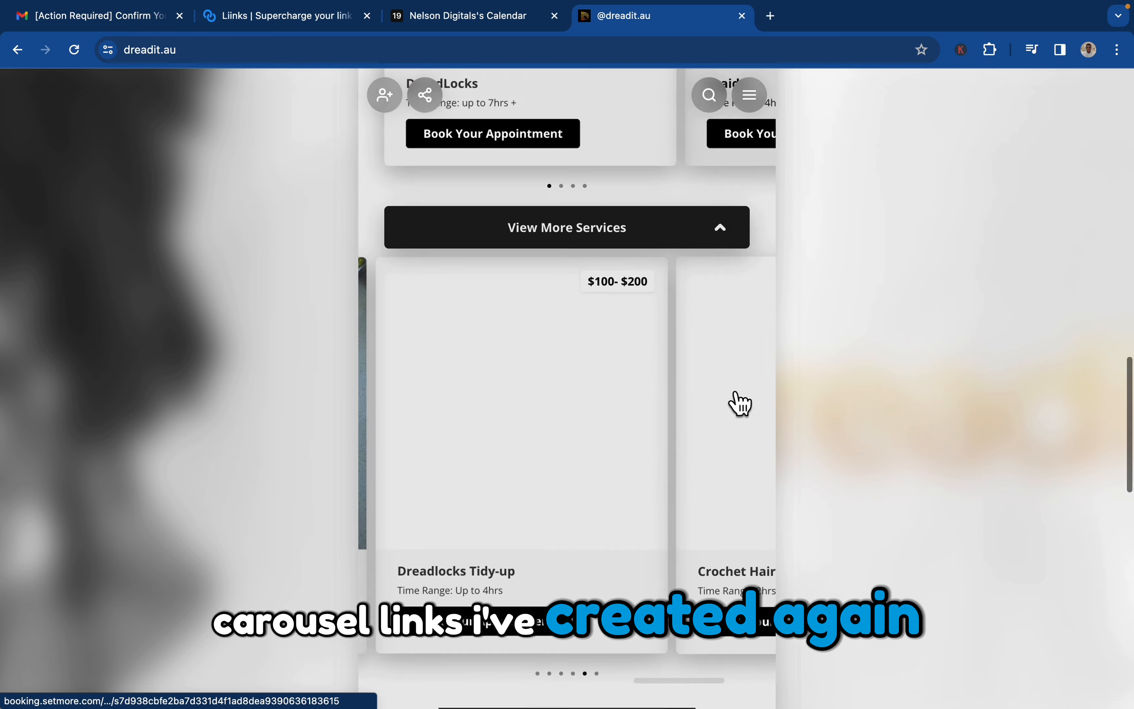
left_click(745, 411)
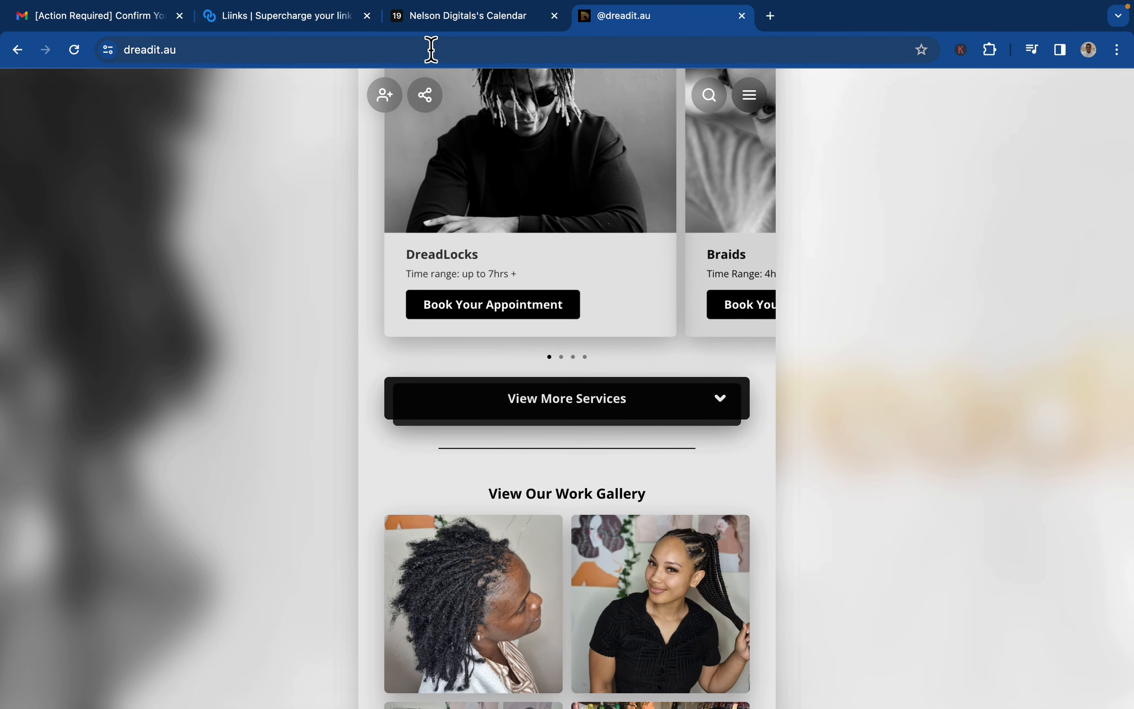
Back in Liinks, duplicate the "Sister lock bookings" button and move a Sister Locks copy into the View More Services folder.
left_click(303, 23)
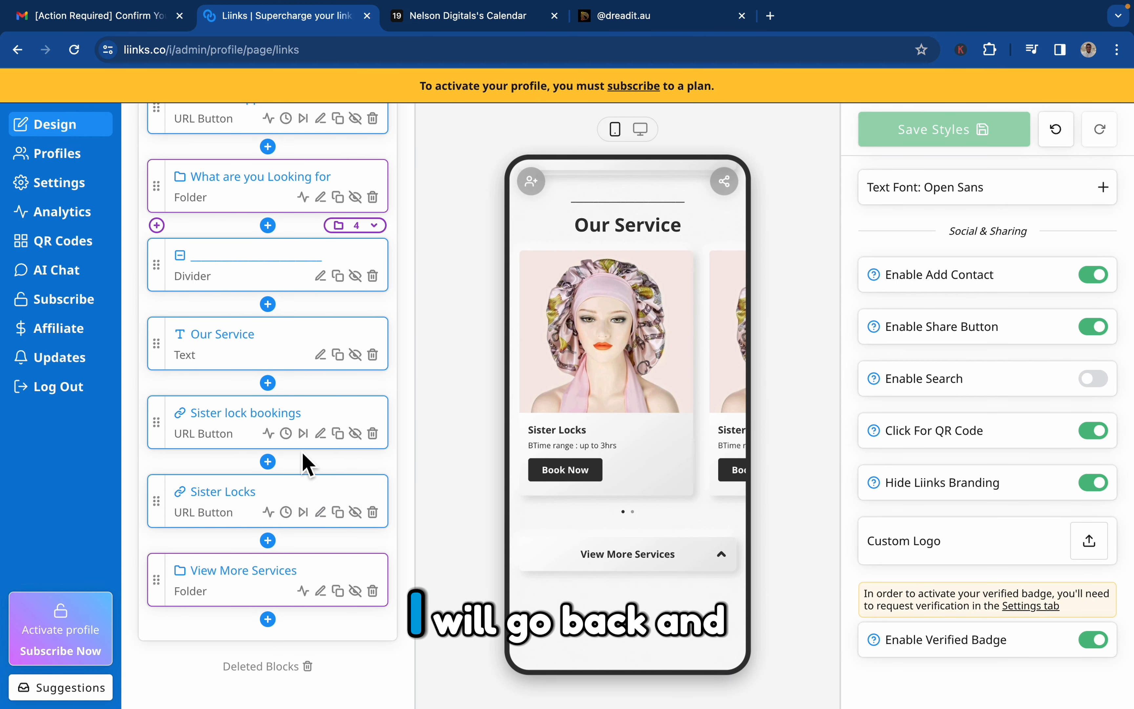
left_click(347, 442)
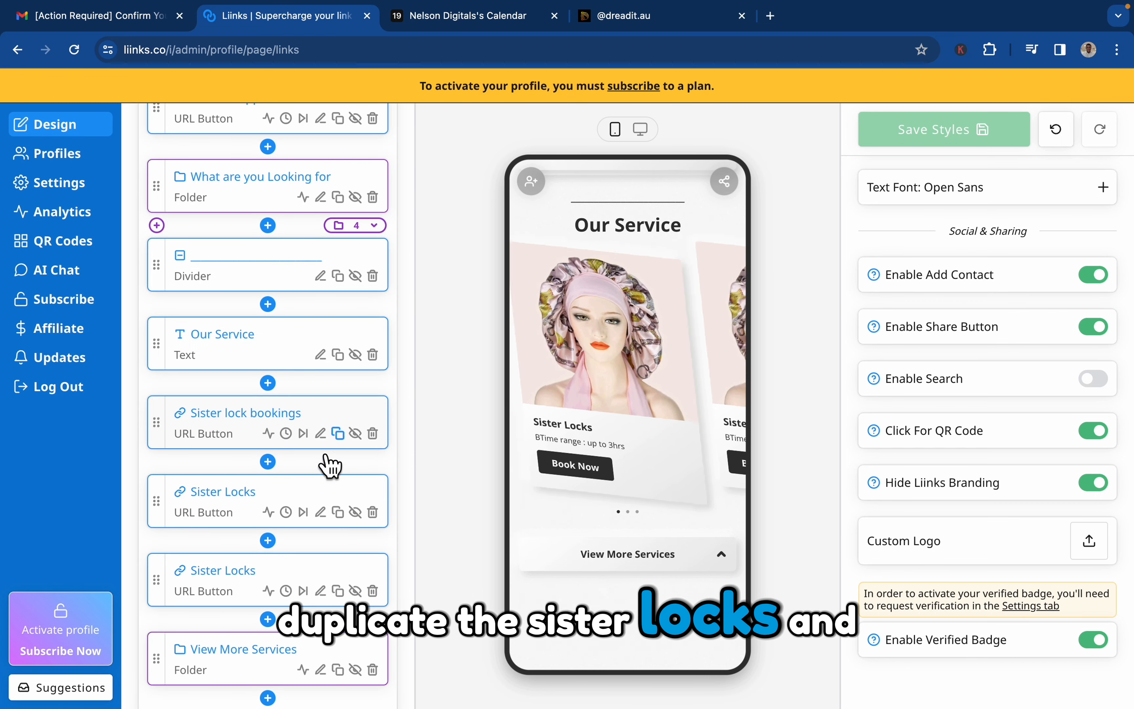
scroll(336, 444, "down", 2)
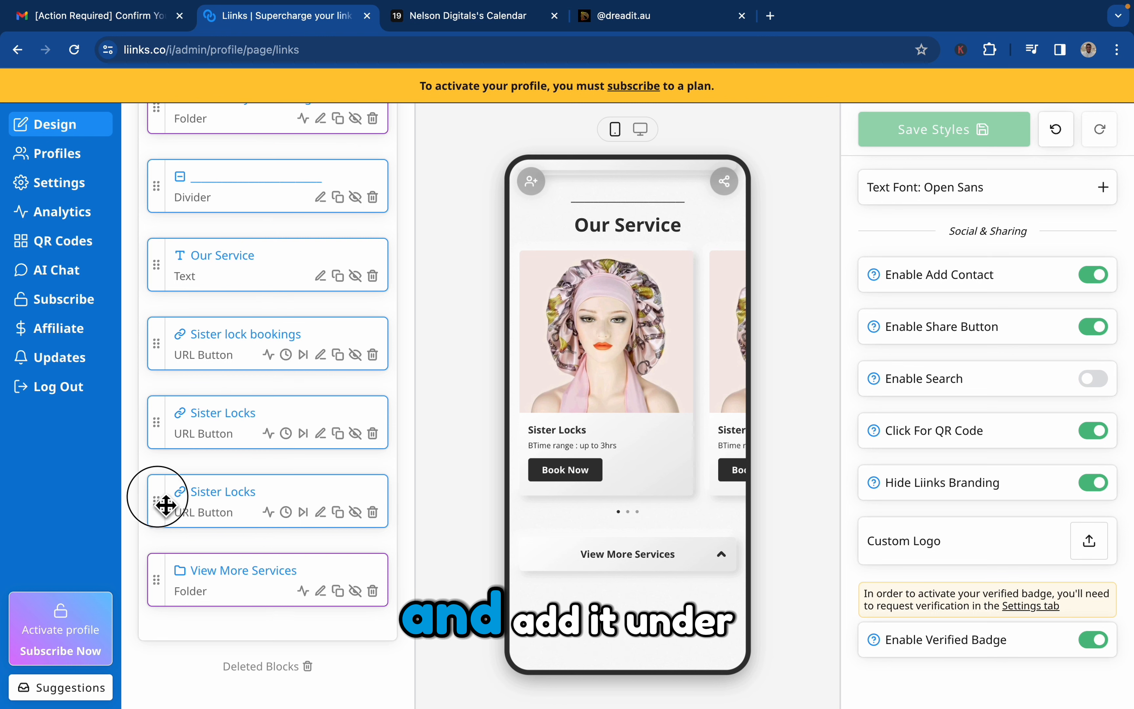
left_click_drag(165, 504, 167, 562)
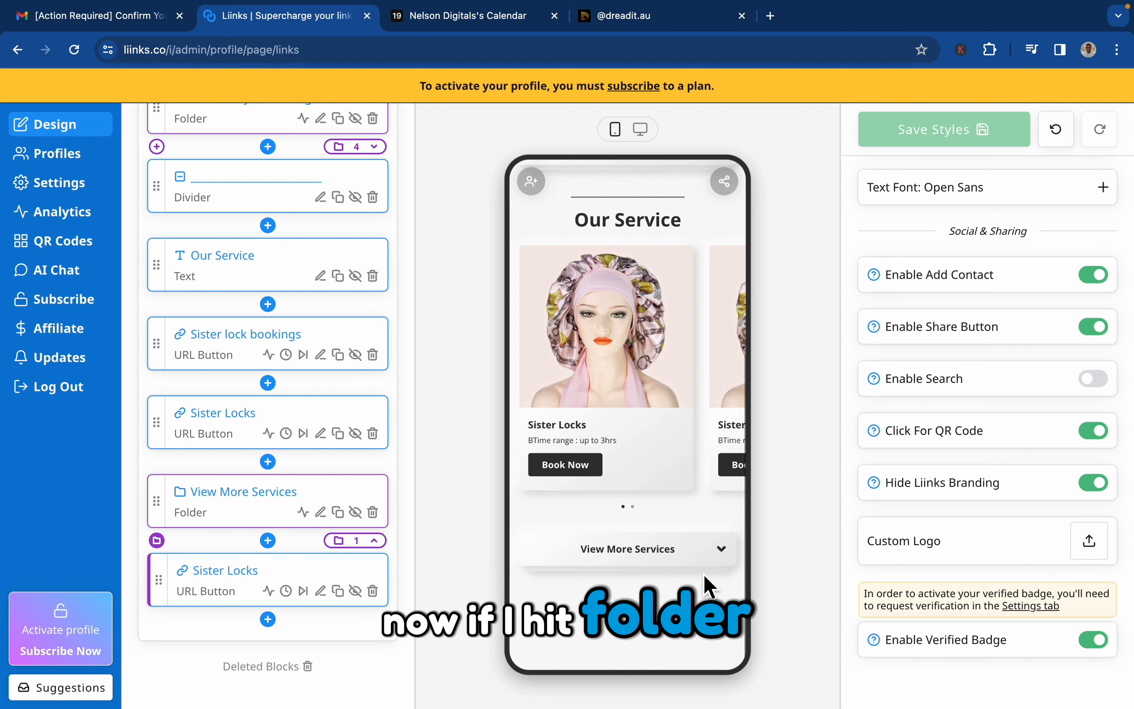
Expand View More Services in the preview and duplicate the Sister Locks button inside the folder to add a second carousel card.
left_click(717, 562)
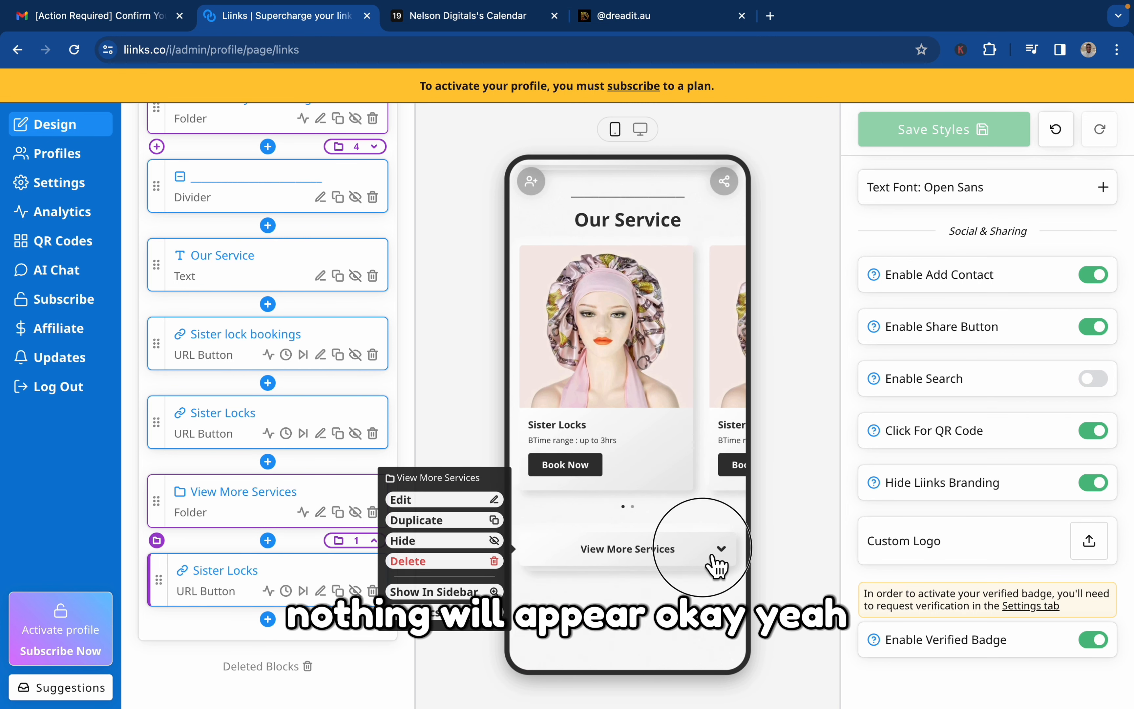
left_click(717, 562)
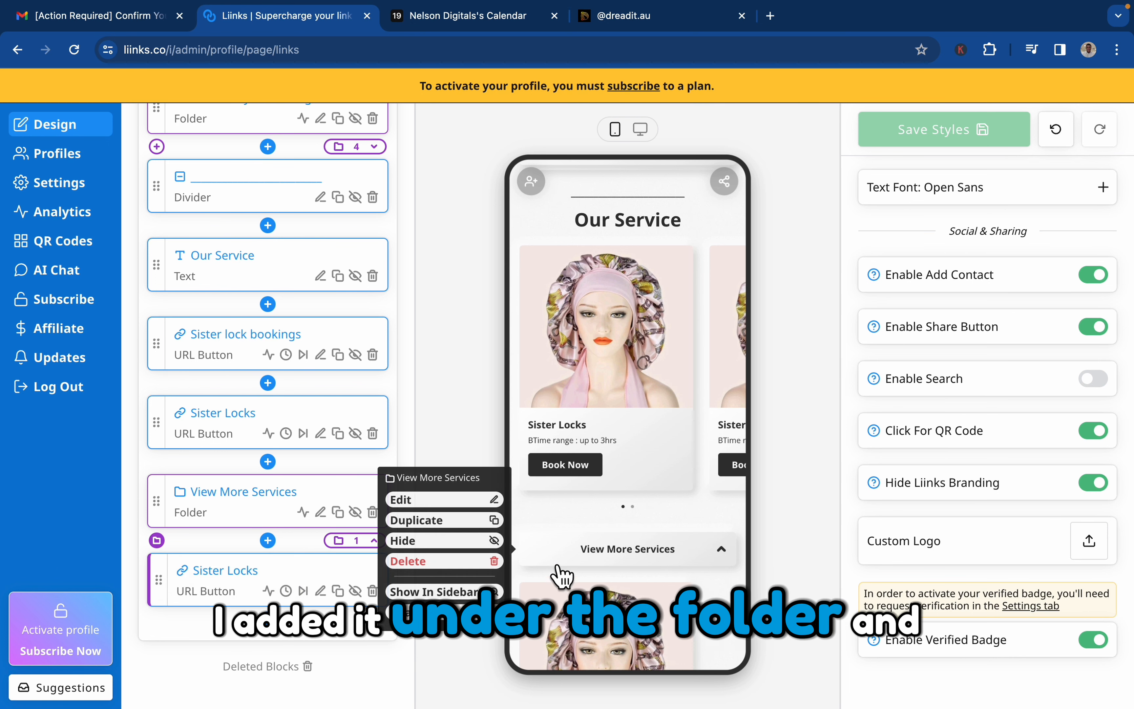
left_click(690, 568)
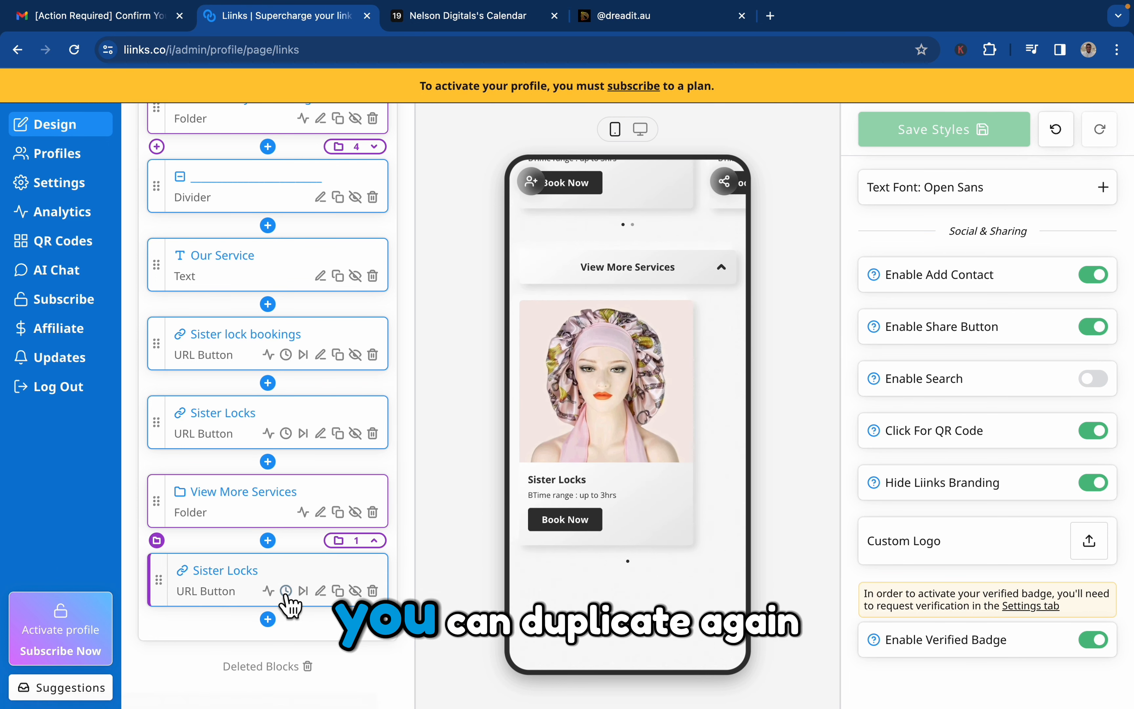
left_click(350, 598)
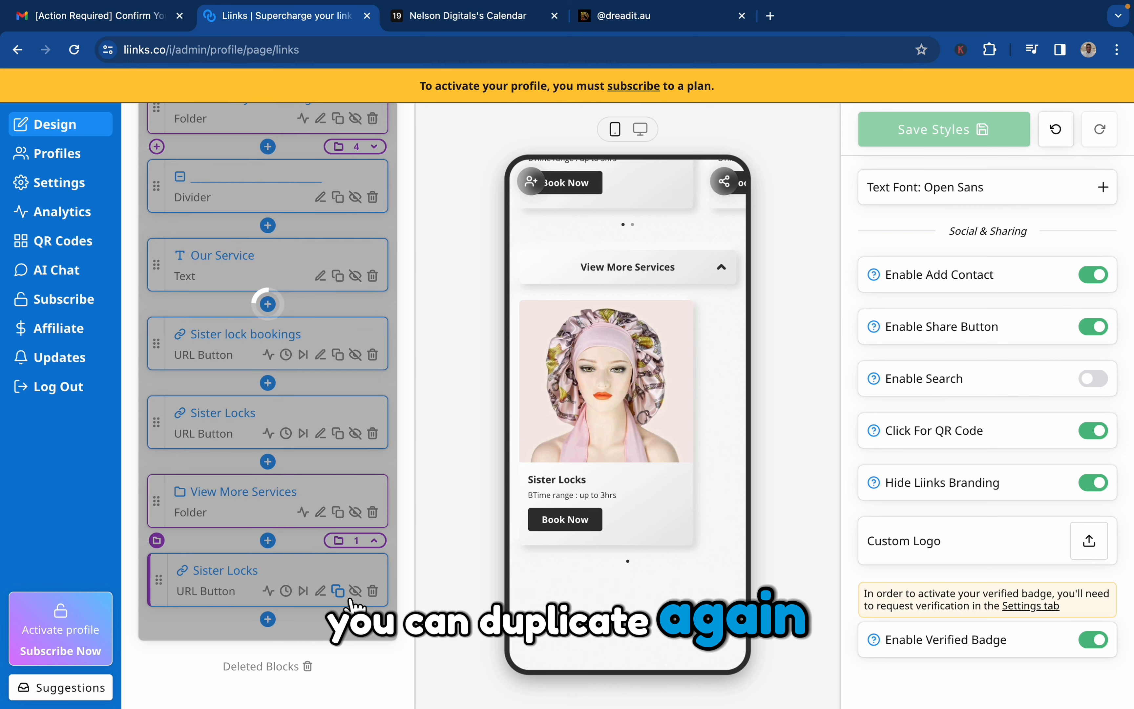
mouse_move(651, 464)
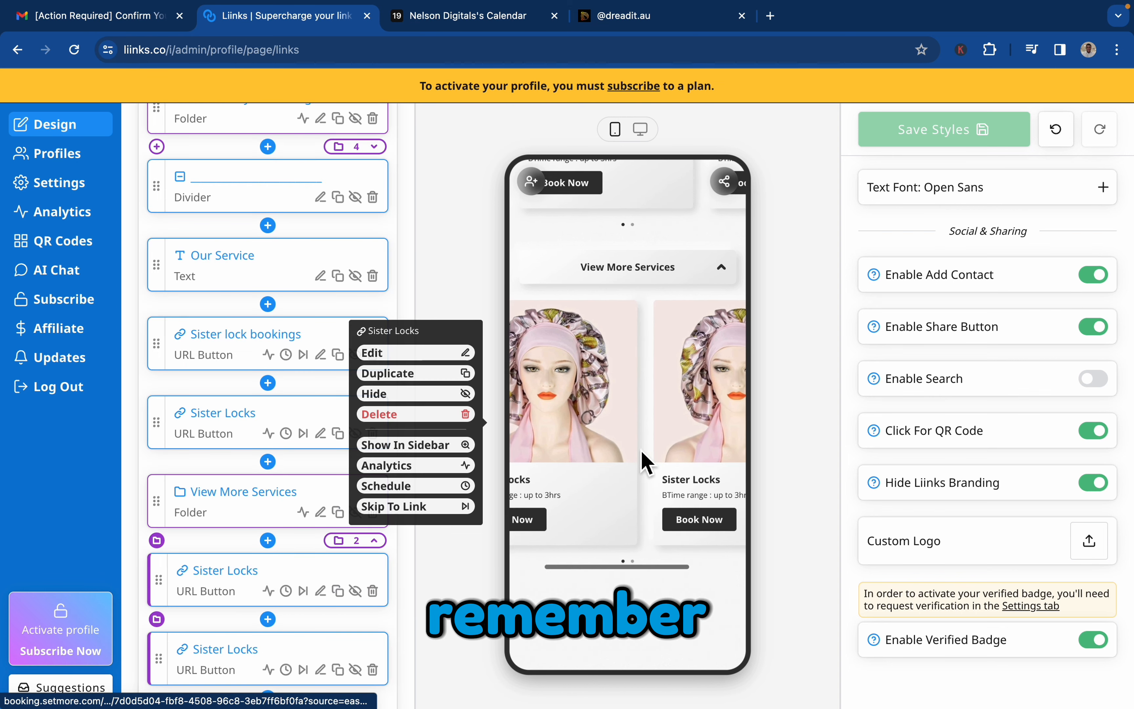
Review the edit options of the first Sister Locks button in the View More Services folder without changing it.
left_click(321, 591)
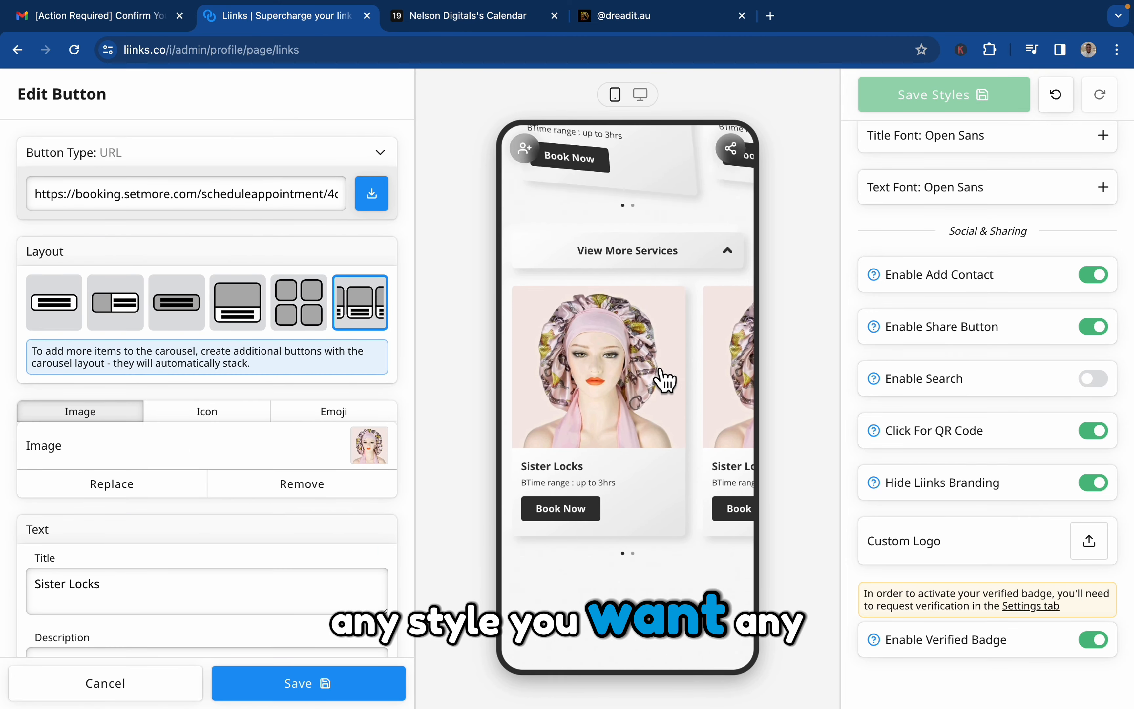
scroll(556, 389, "right", 3)
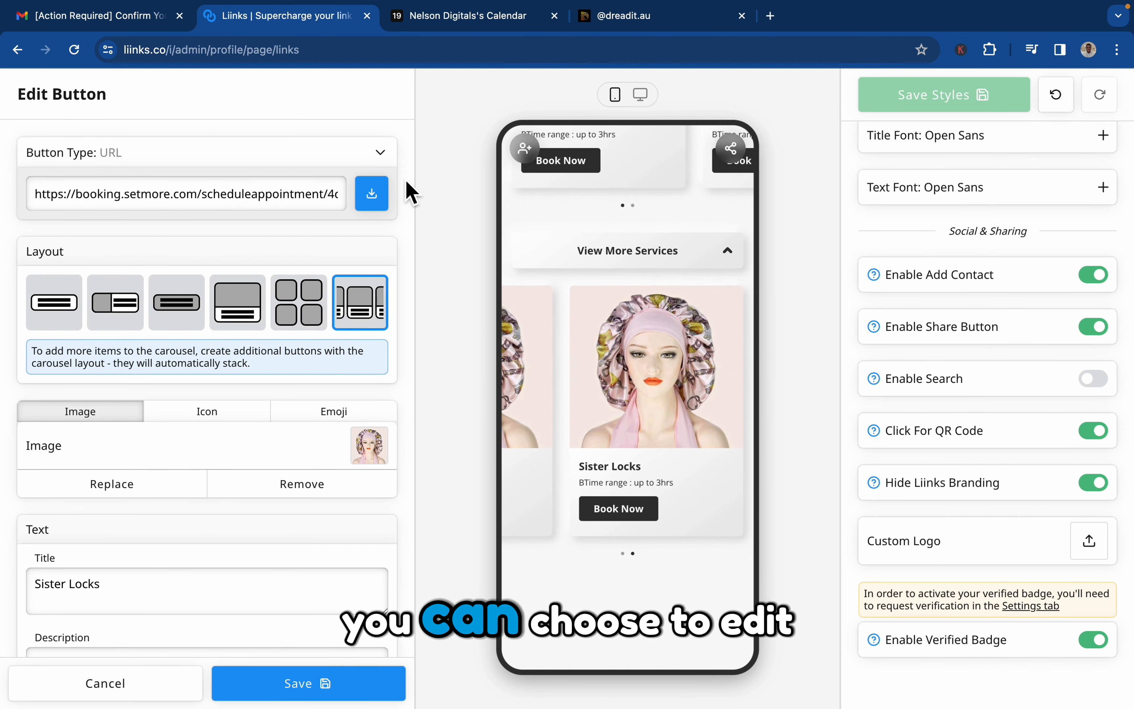
left_click(144, 701)
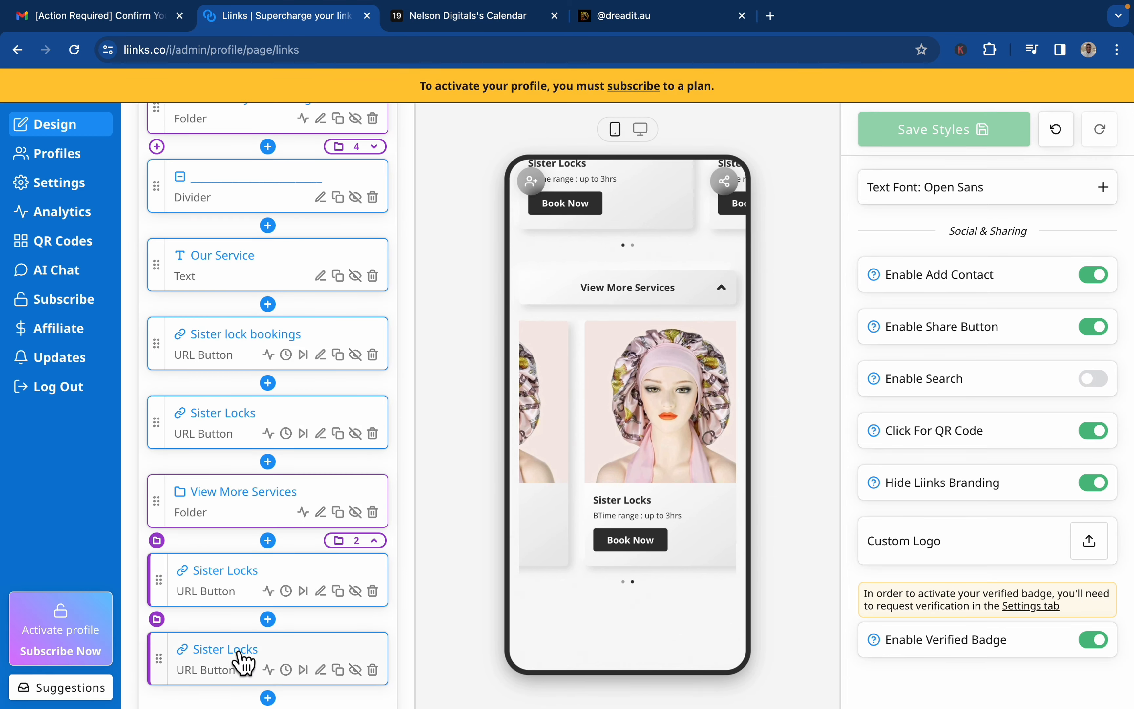
Review the edit options of the second Sister Locks card in the View More Services folder, including its title, description and button text.
left_click(709, 481)
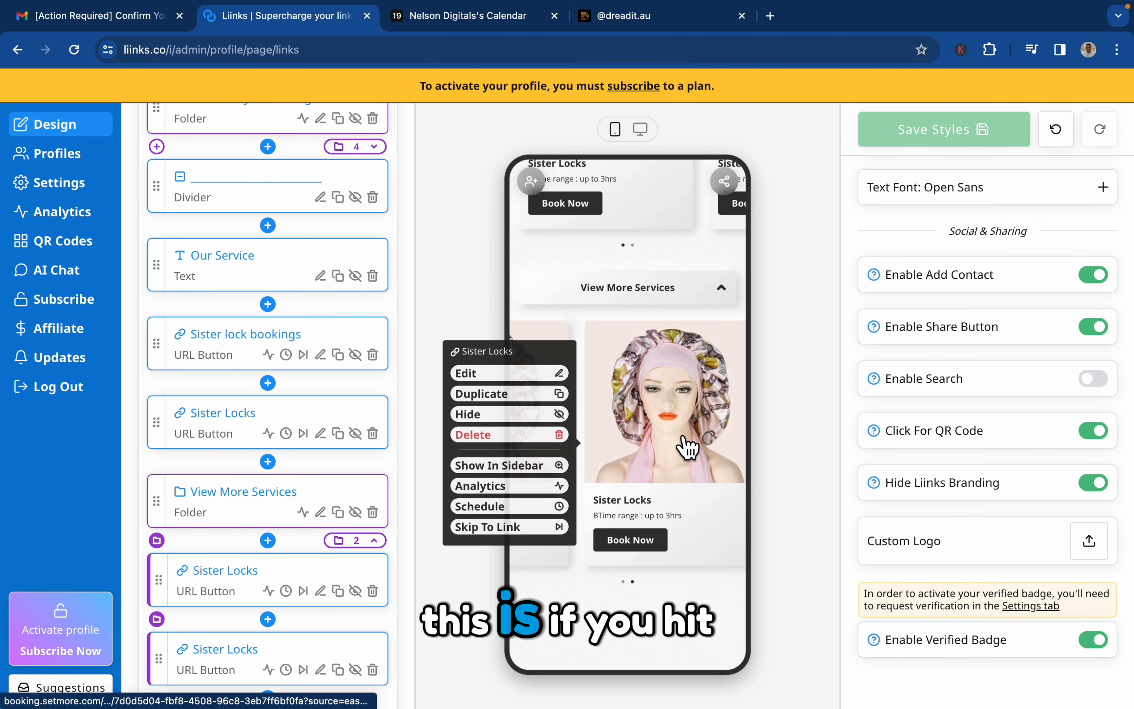
left_click(565, 376)
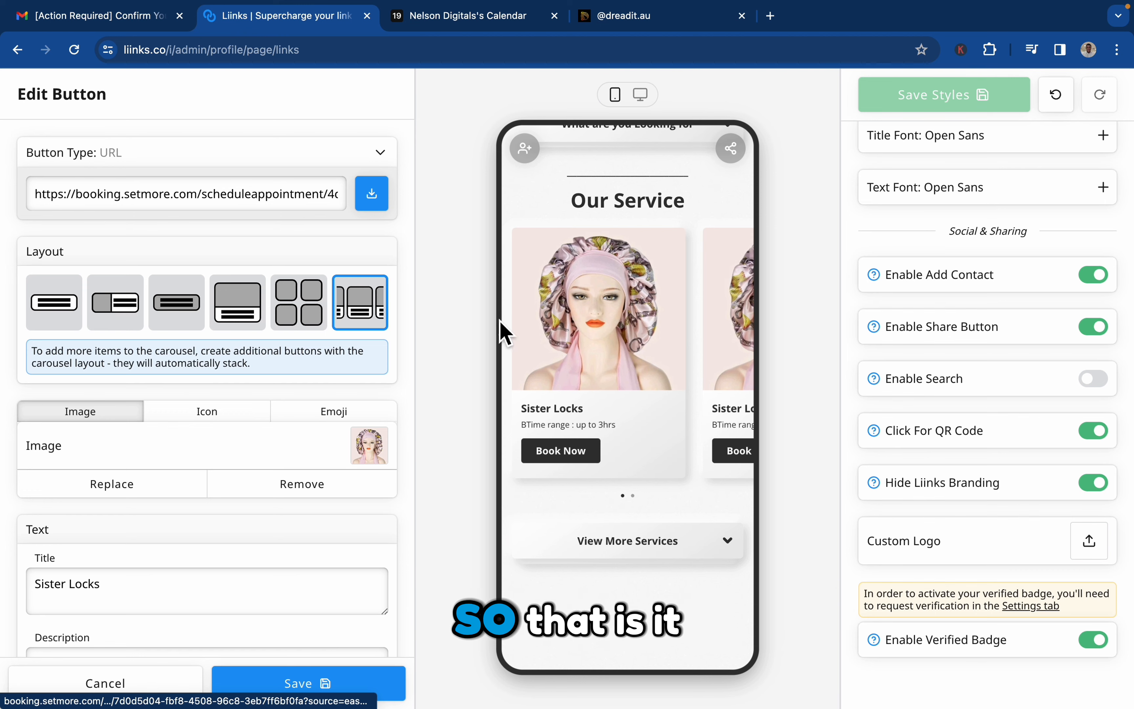
scroll(221, 653, "down", 5)
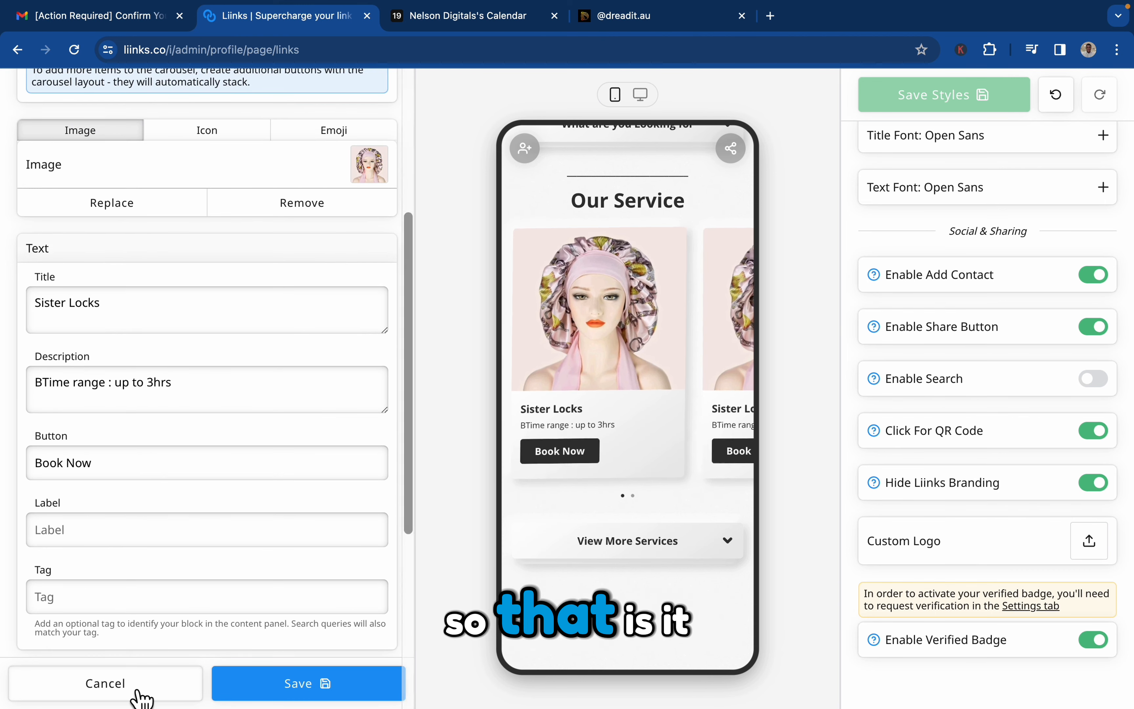
left_click(299, 689)
mouse_move(586, 474)
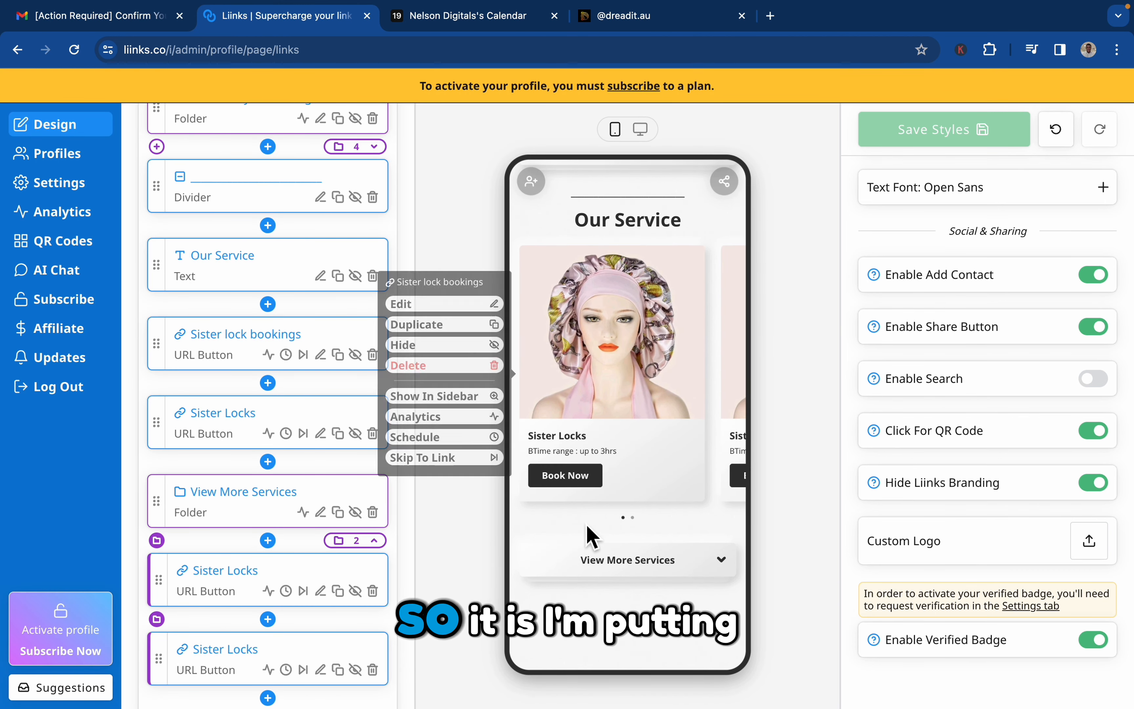
double_click(606, 560)
scroll(607, 560, "down", 1)
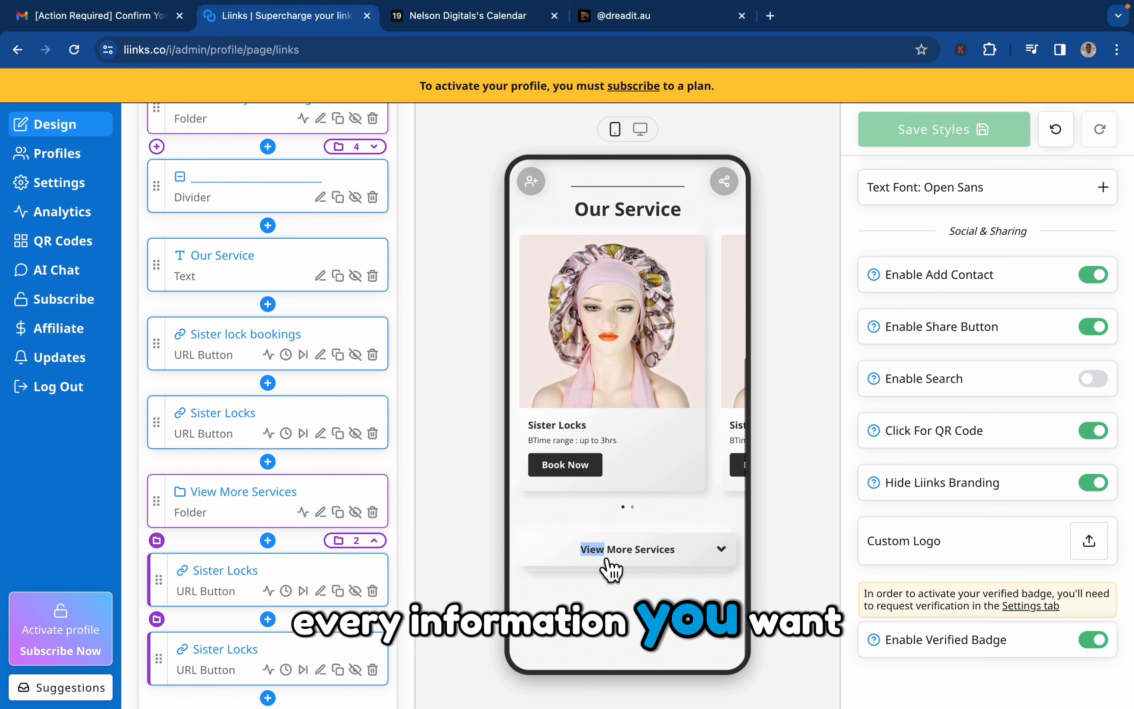
Add a text block reading "Image Gallery" at the end of the page and take it out of the View More Services folder.
scroll(332, 602, "down", 2)
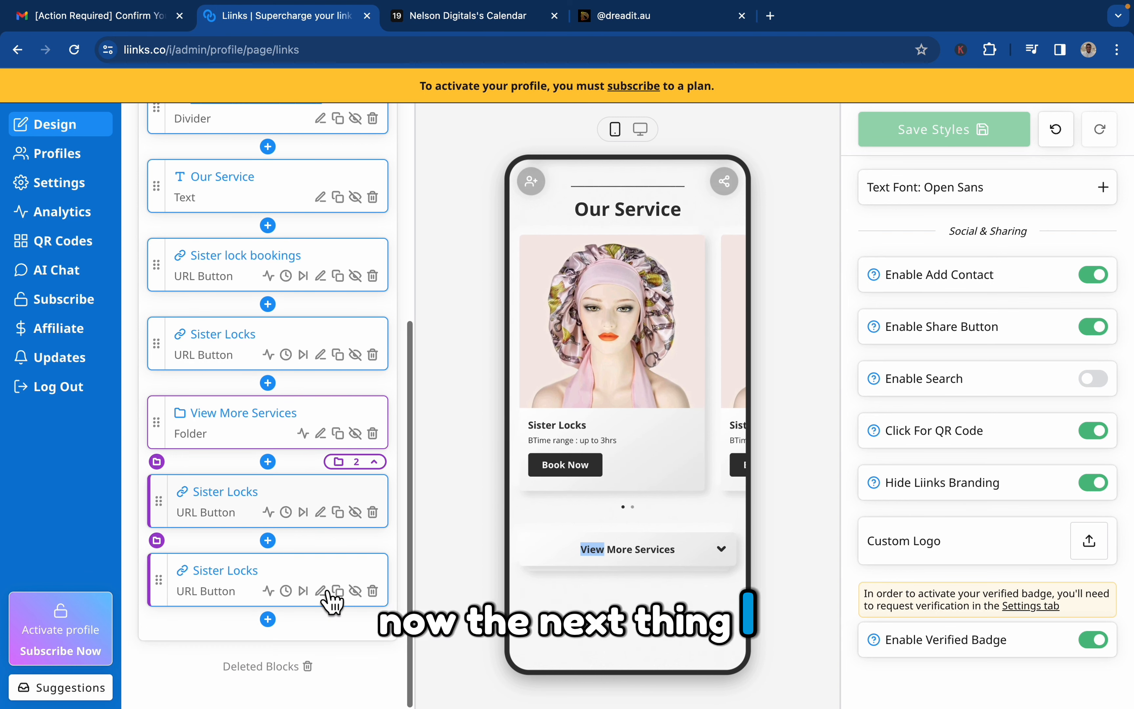
left_click(268, 619)
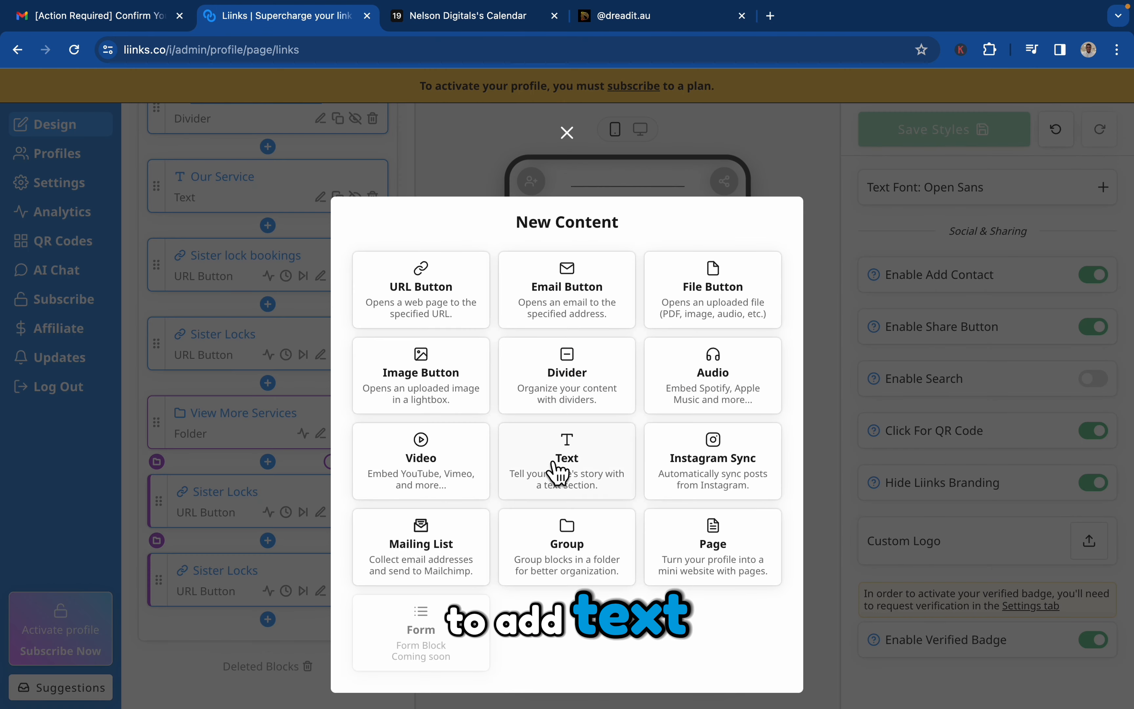
left_click(557, 475)
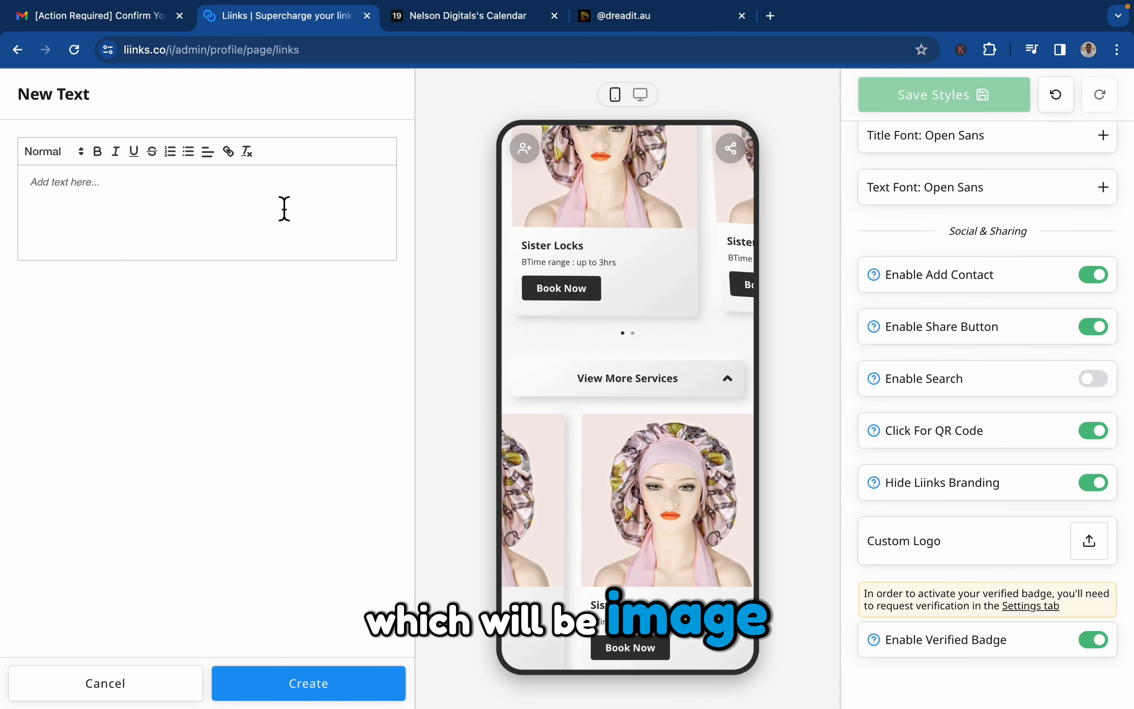
type("Imag")
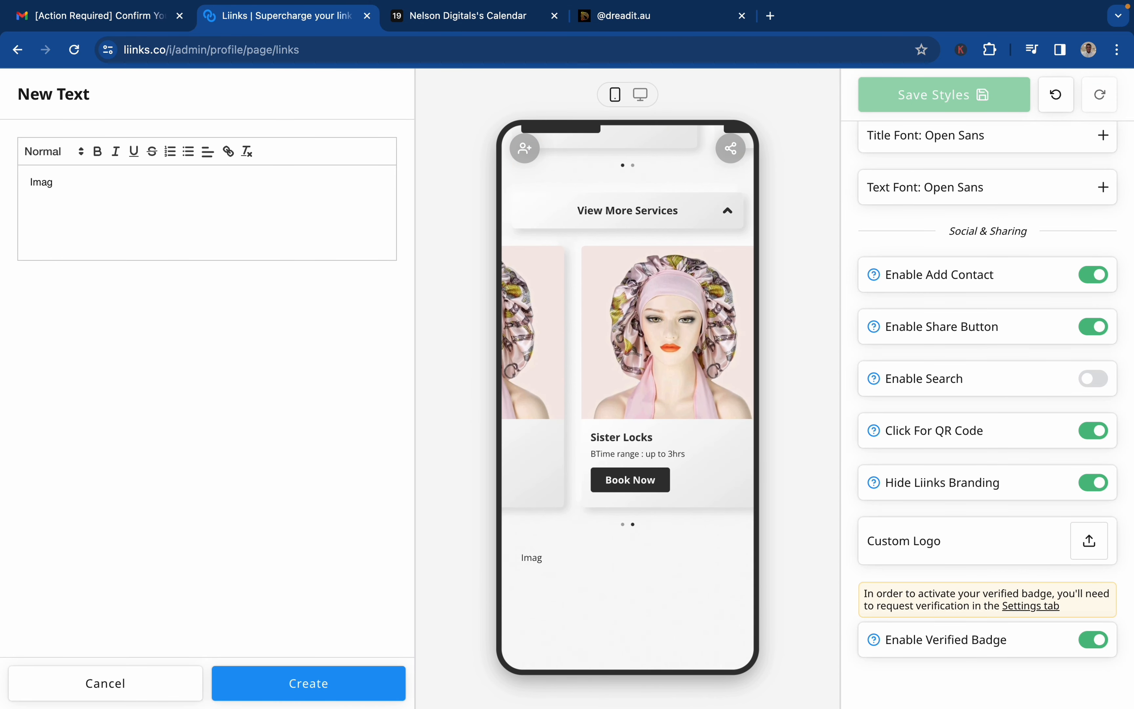
type("e Gallery")
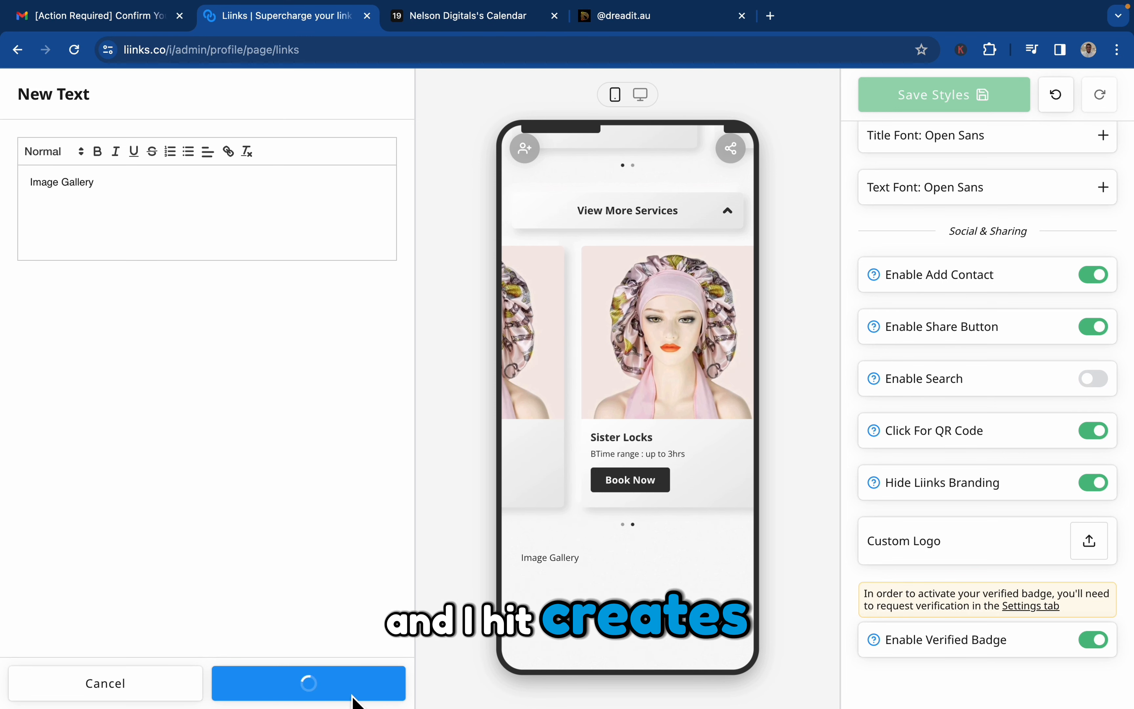
scroll(368, 602, "down", 2)
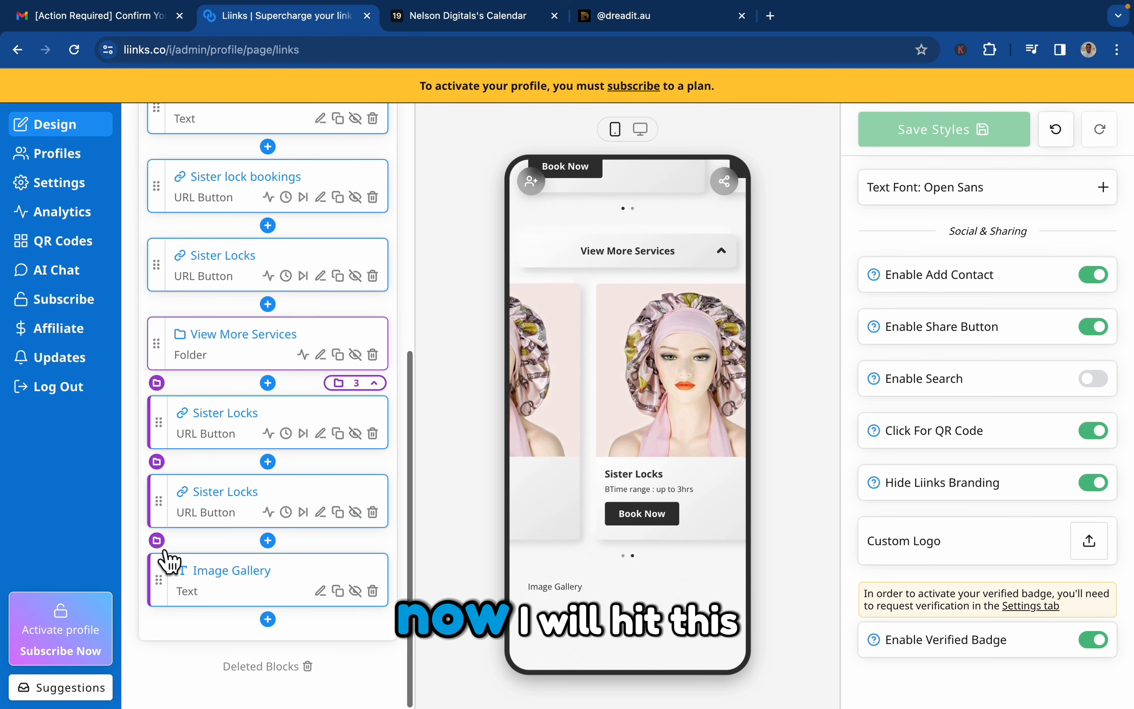
left_click(160, 544)
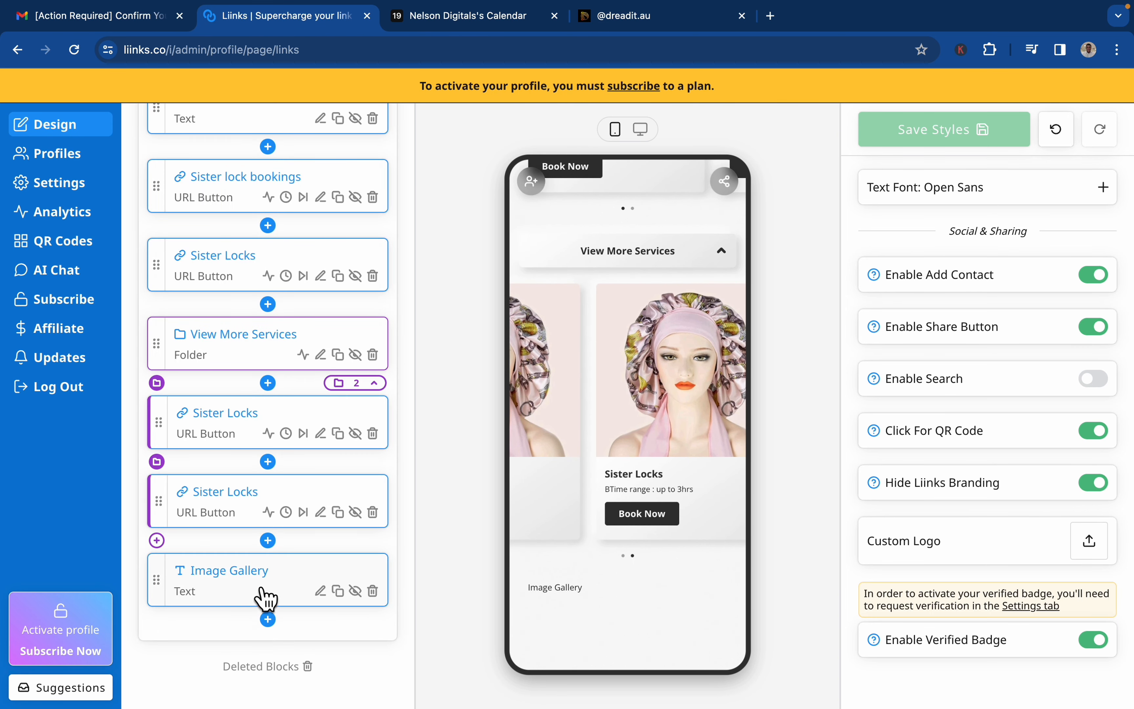
Format the Image Gallery text as a bold, centred Heading 1.
left_click(321, 592)
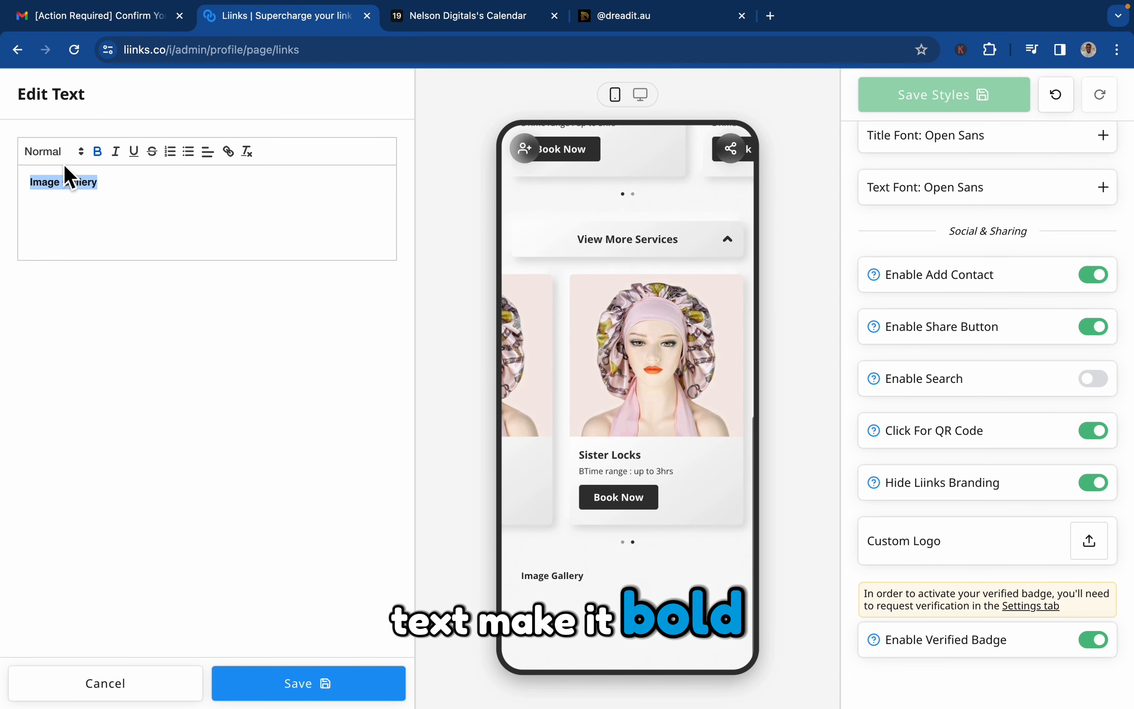
left_click(56, 153)
left_click(61, 177)
left_click(208, 151)
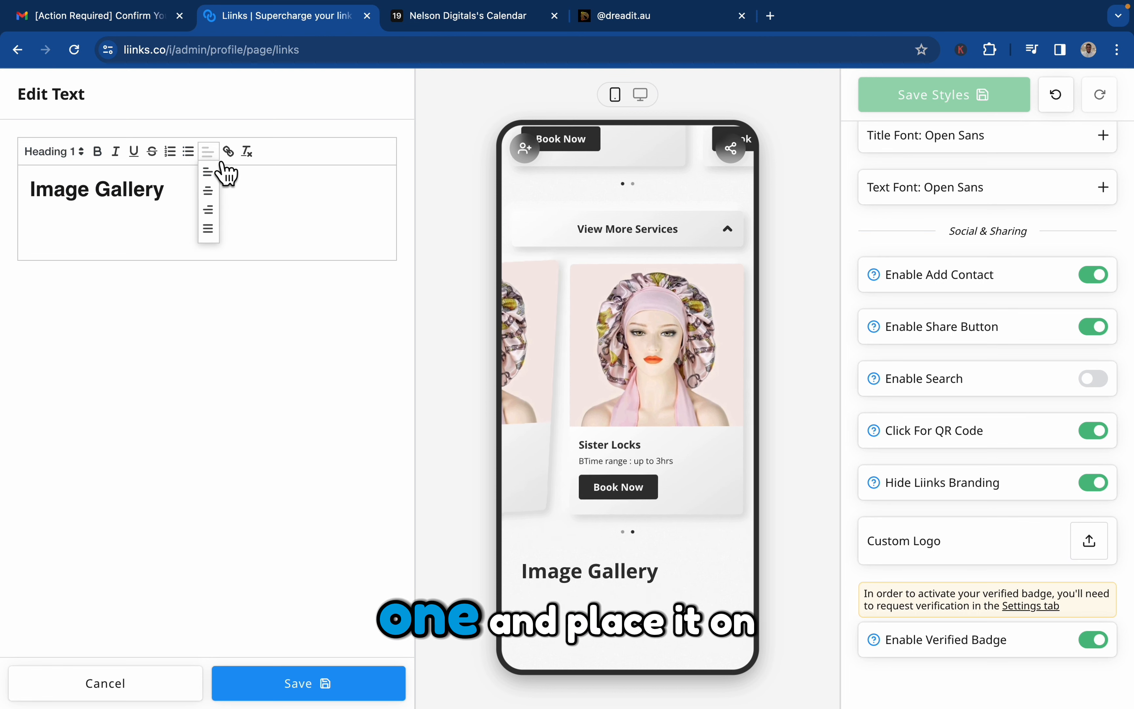
left_click(210, 194)
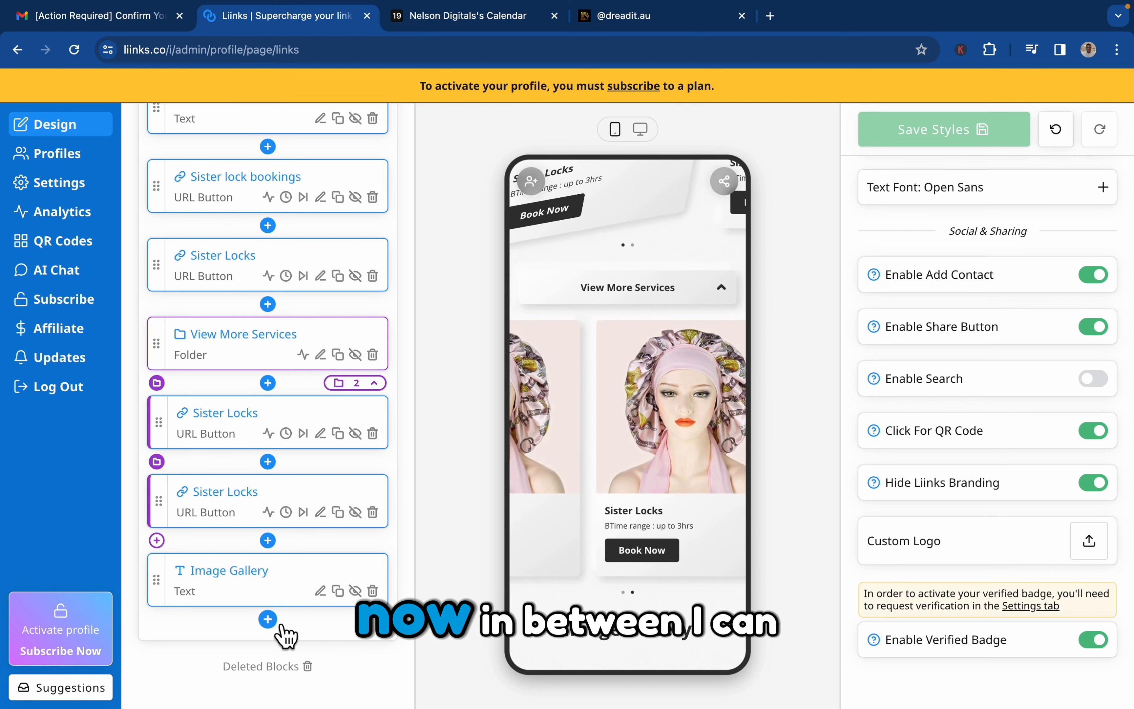
Create an untitled divider and place it directly above the Image Gallery text block.
left_click(267, 620)
left_click(579, 360)
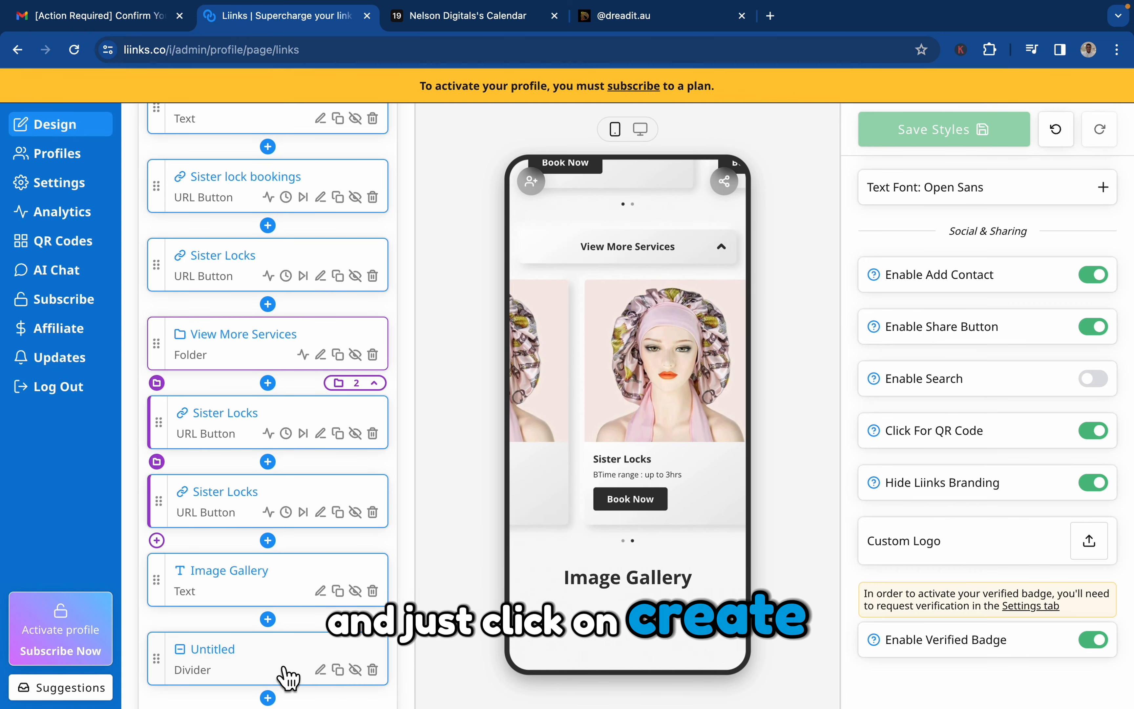
left_click_drag(177, 665, 157, 590)
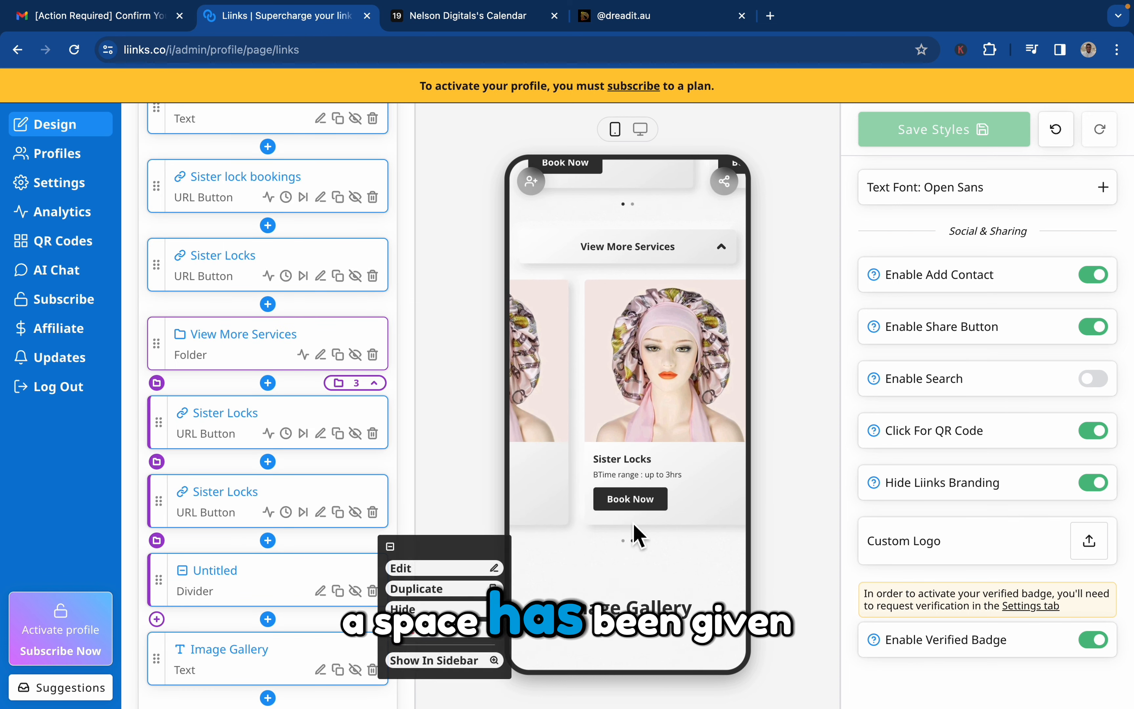
Set up a new image button below the Image Gallery text with the grid layout, 2 columns and the Tada animation.
scroll(628, 607, "down", 1)
scroll(323, 641, "down", 2)
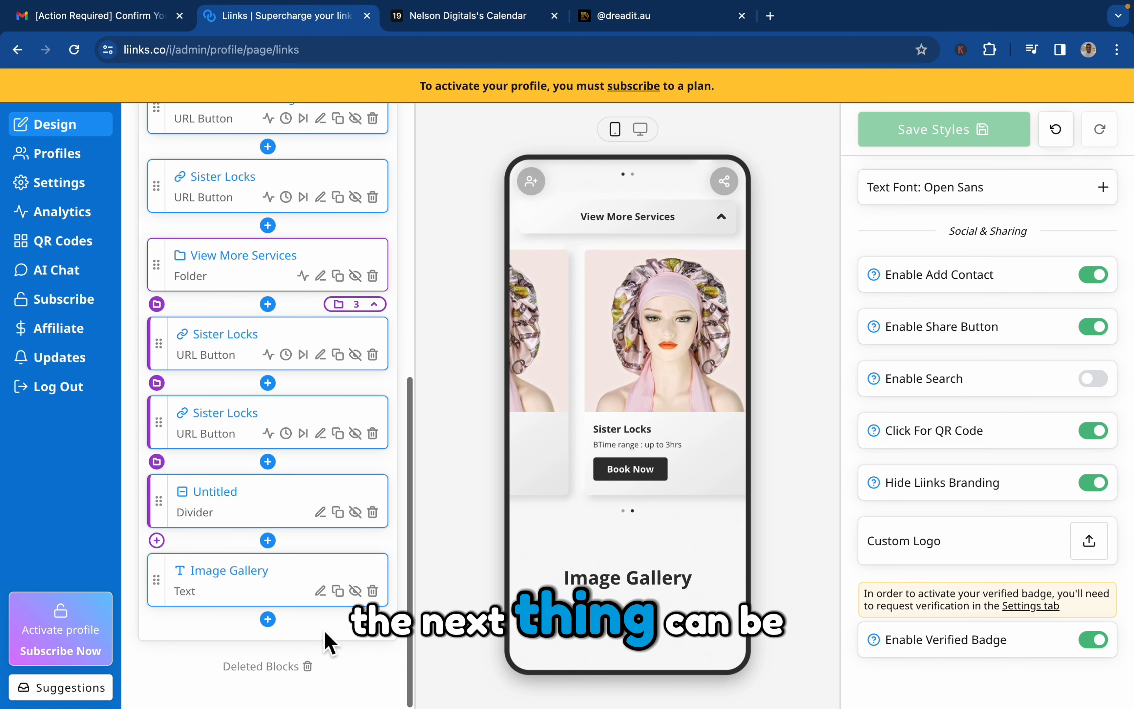
left_click(267, 619)
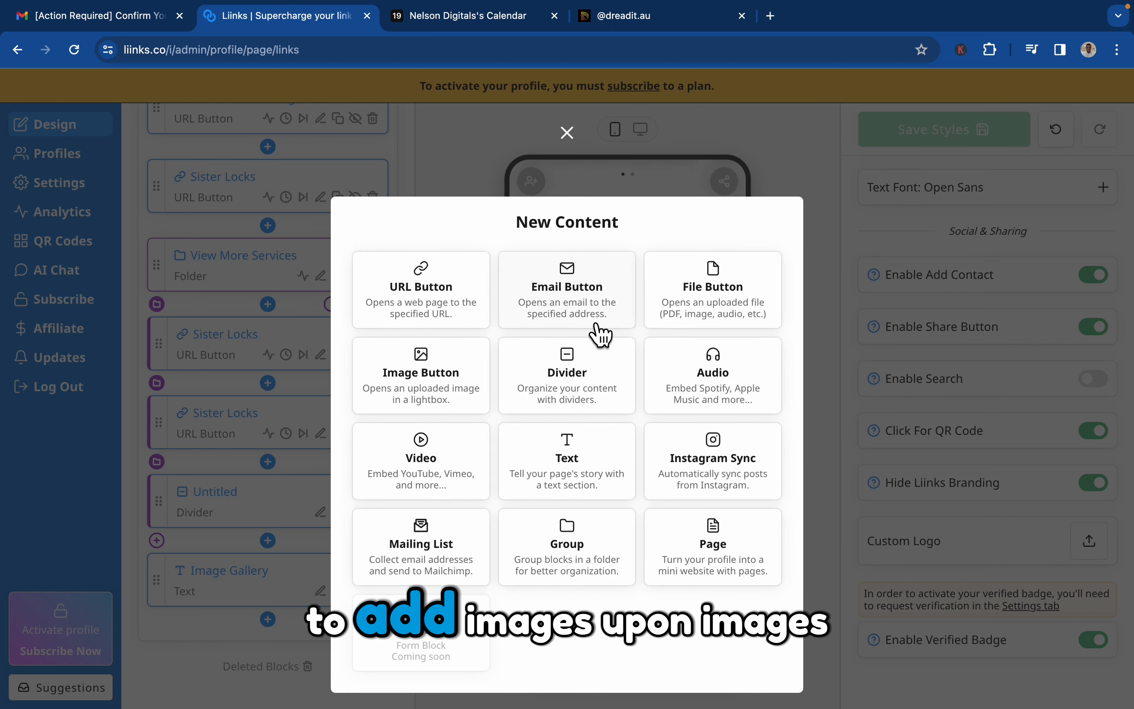
left_click(450, 390)
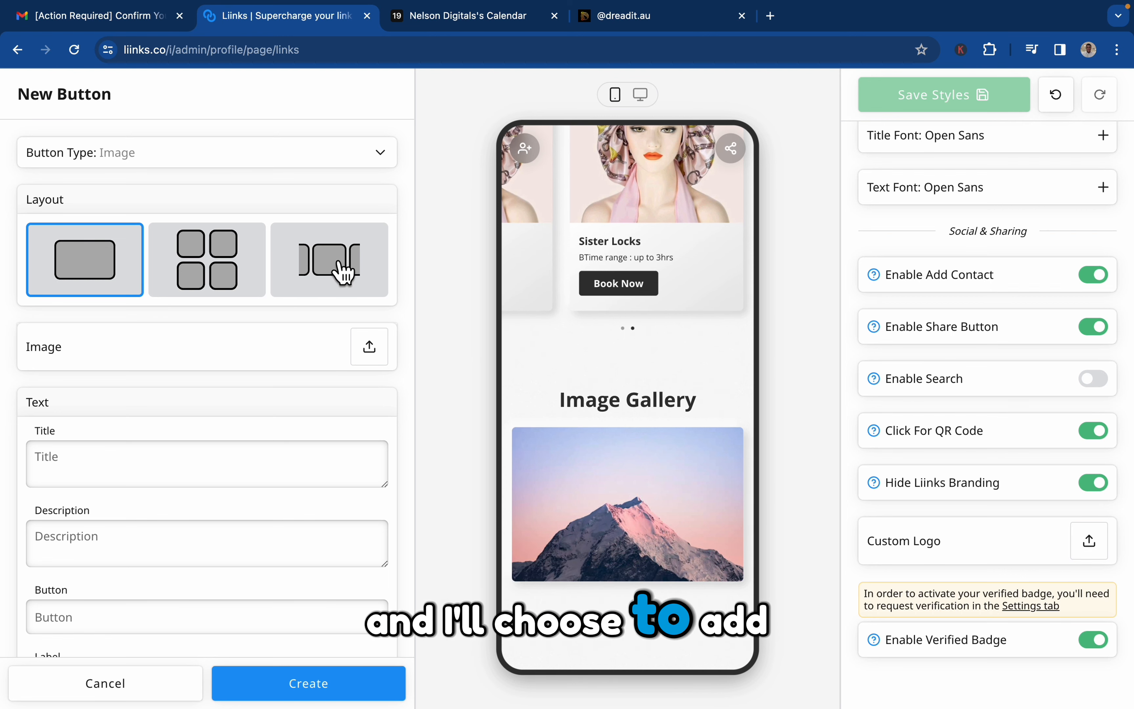
left_click(255, 277)
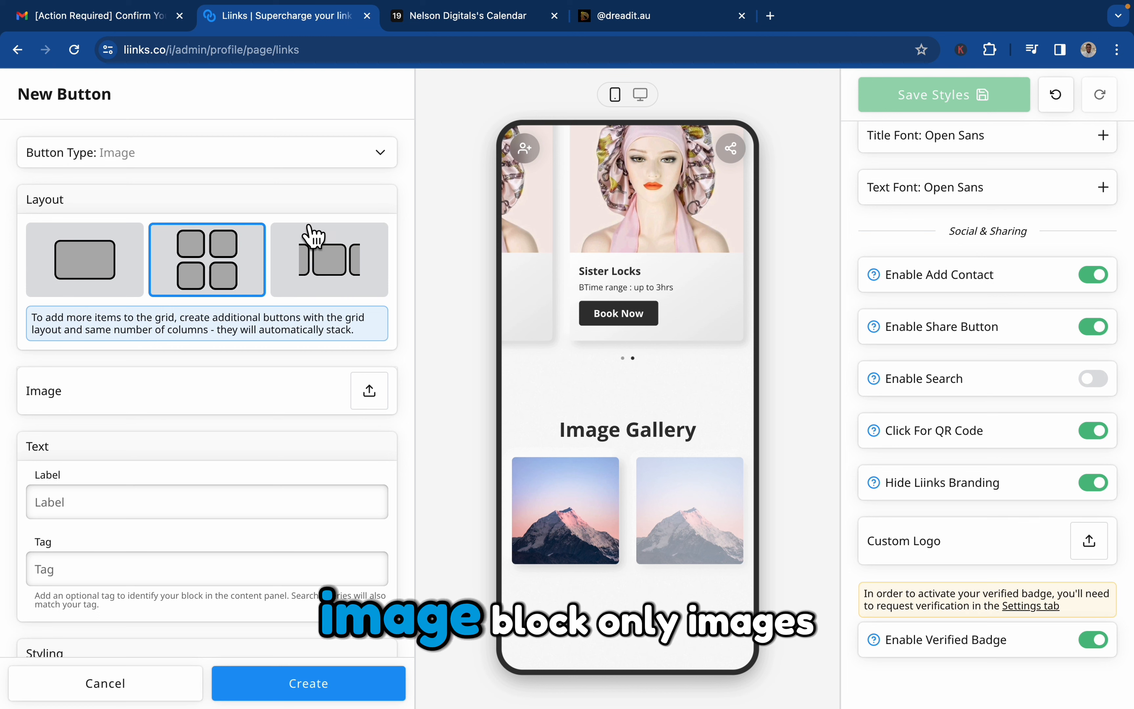
scroll(264, 464, "down", 6)
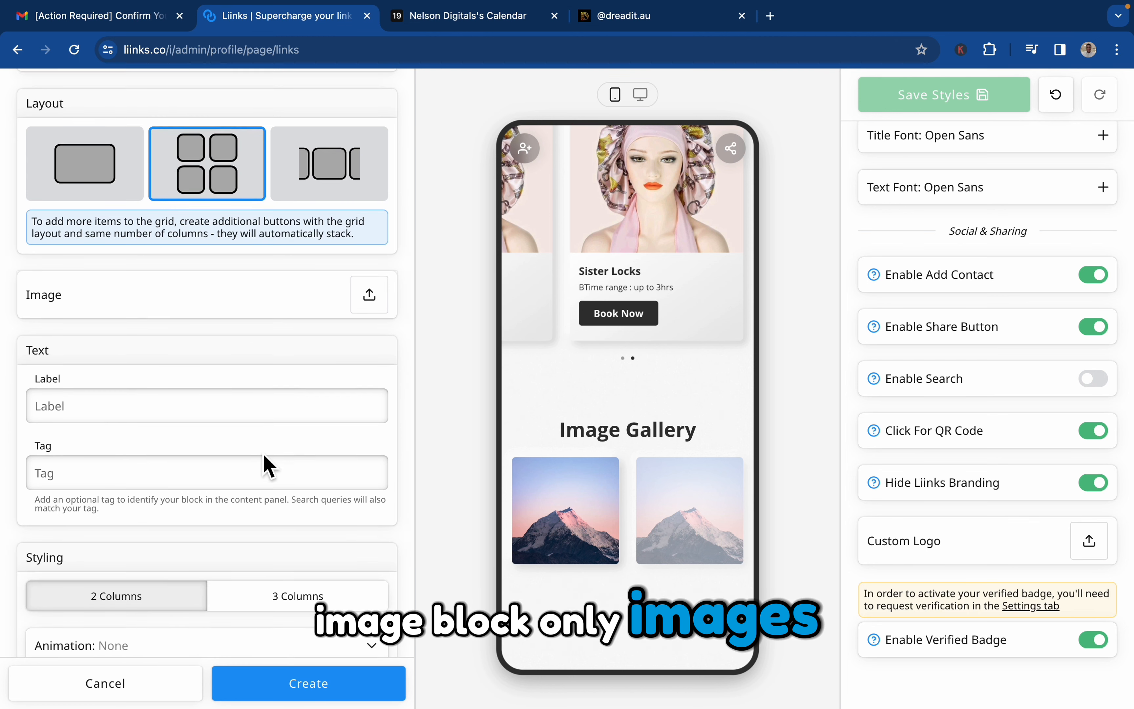
left_click(306, 436)
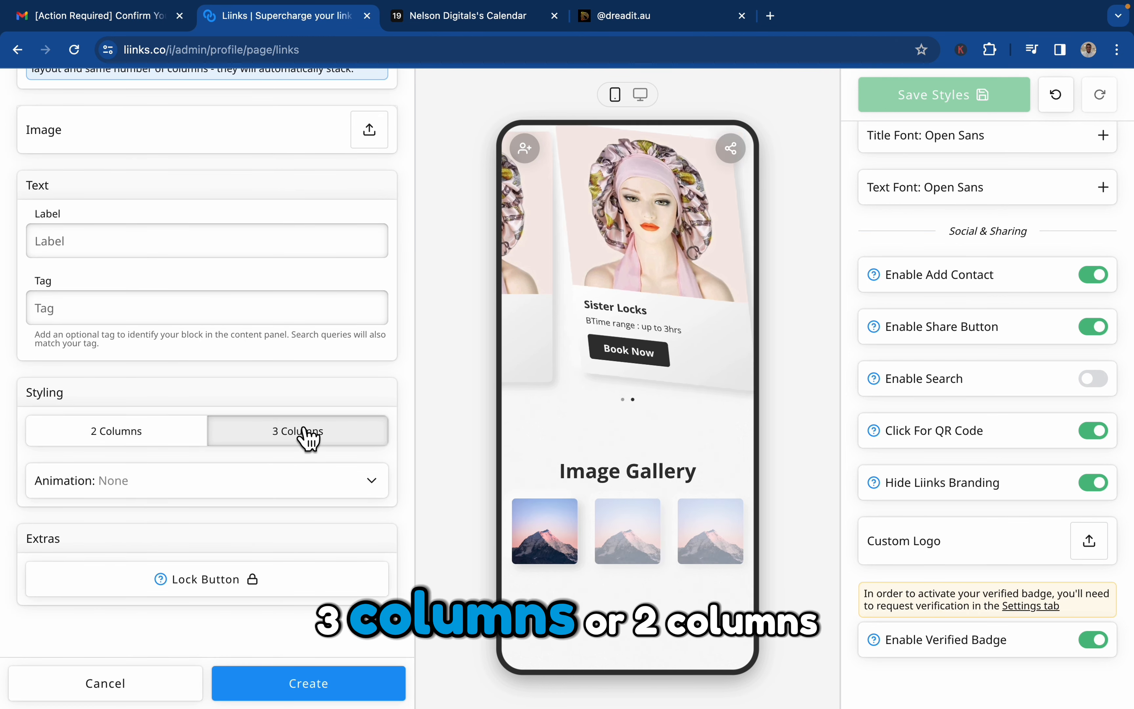
left_click(153, 443)
left_click(172, 481)
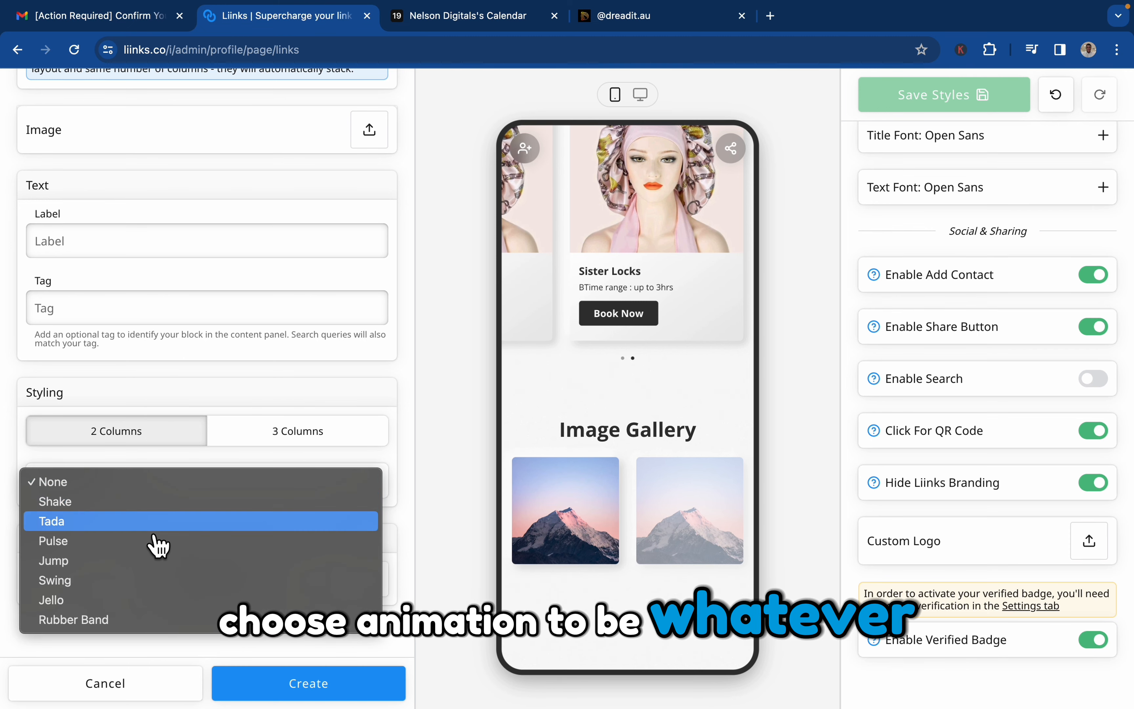
left_click(155, 521)
Upload the blue bonnet photo from the DREADIT.AU folder as the button's image and create the image button.
scroll(190, 412, "up", 5)
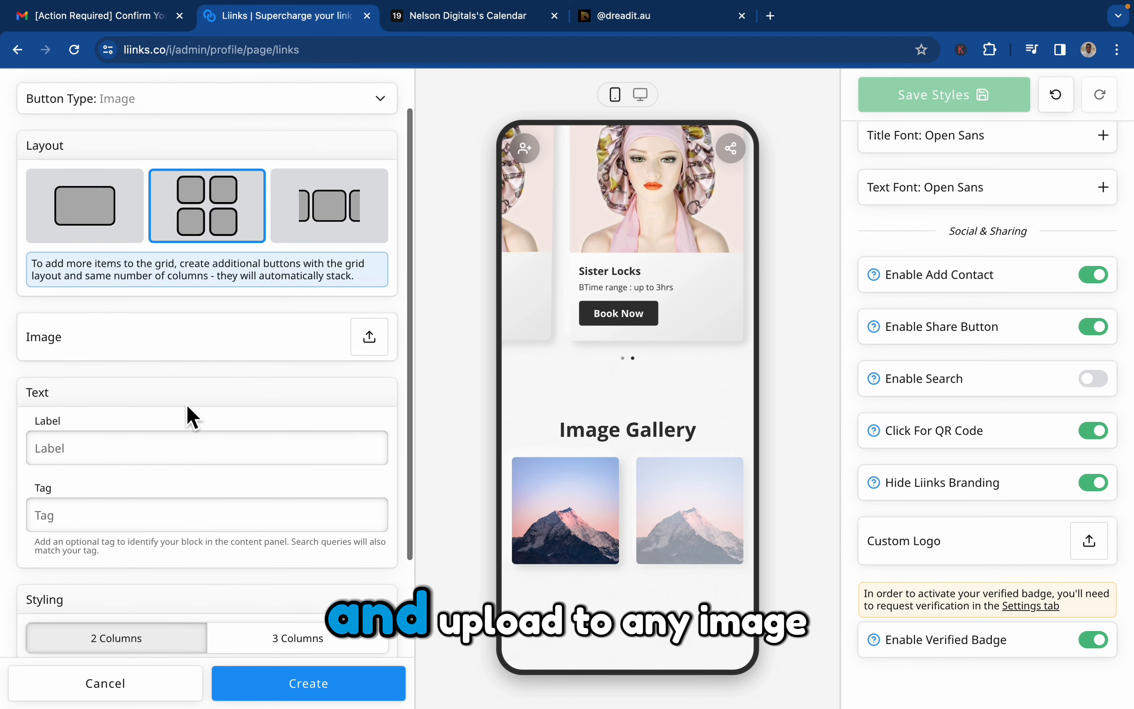
left_click(374, 347)
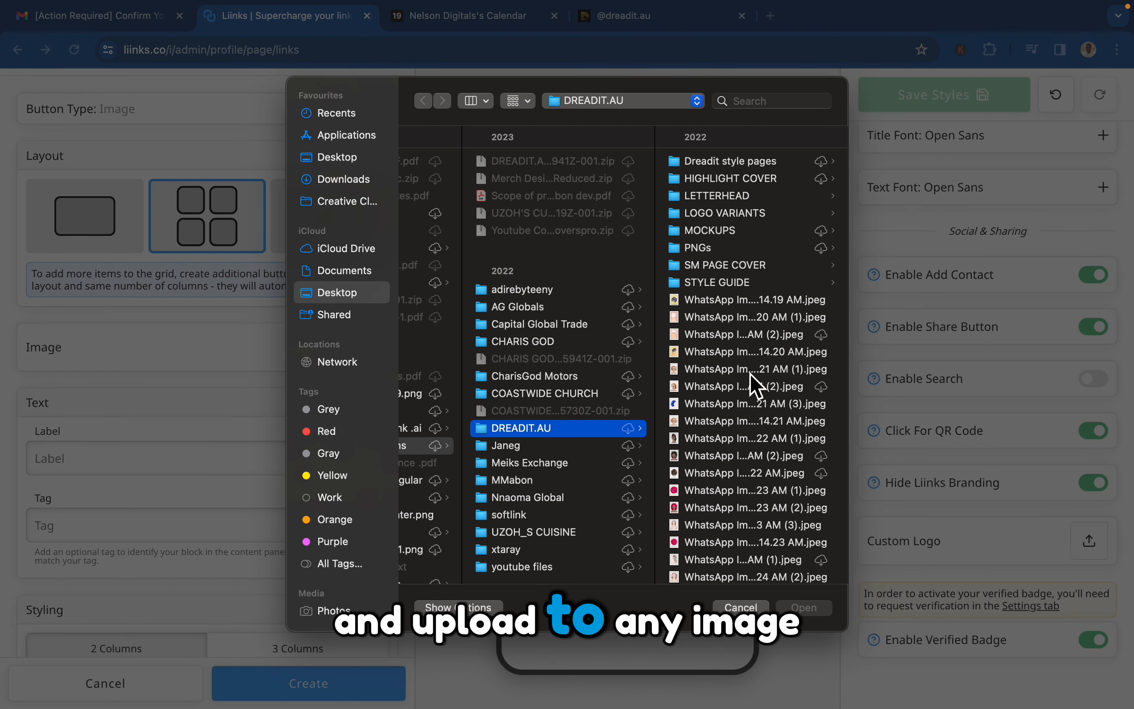
left_click(757, 356)
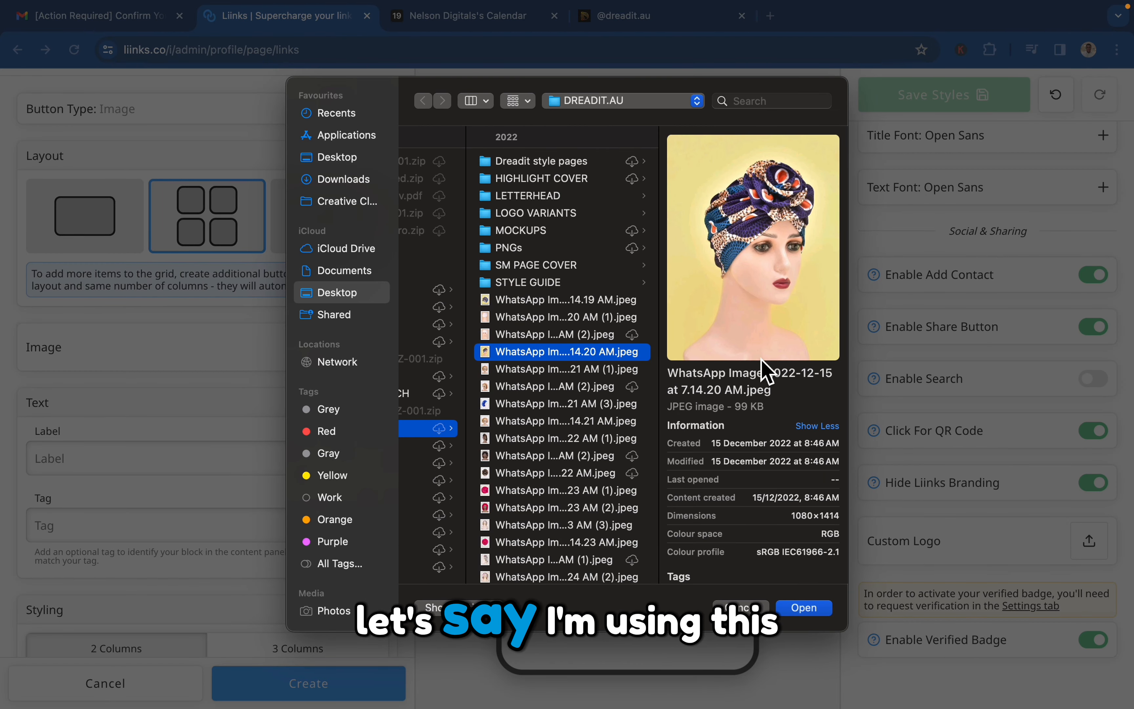
key("Down")
key("Down")
key("Down")
key("Return")
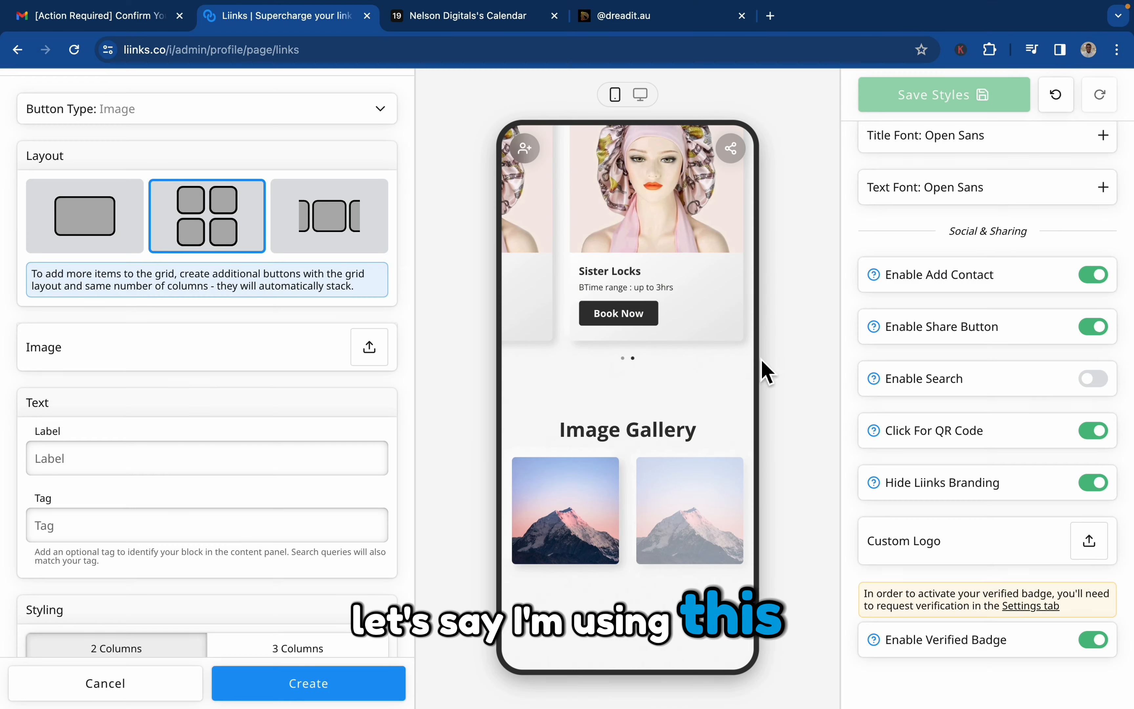
left_click(1111, 98)
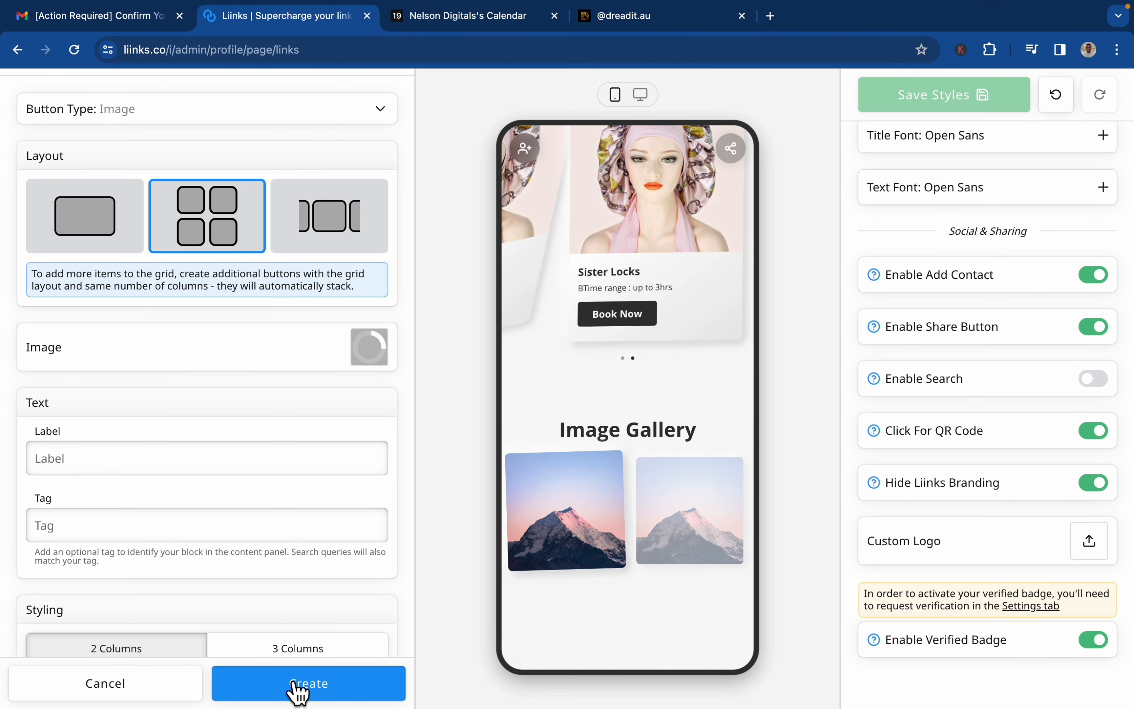
left_click(298, 692)
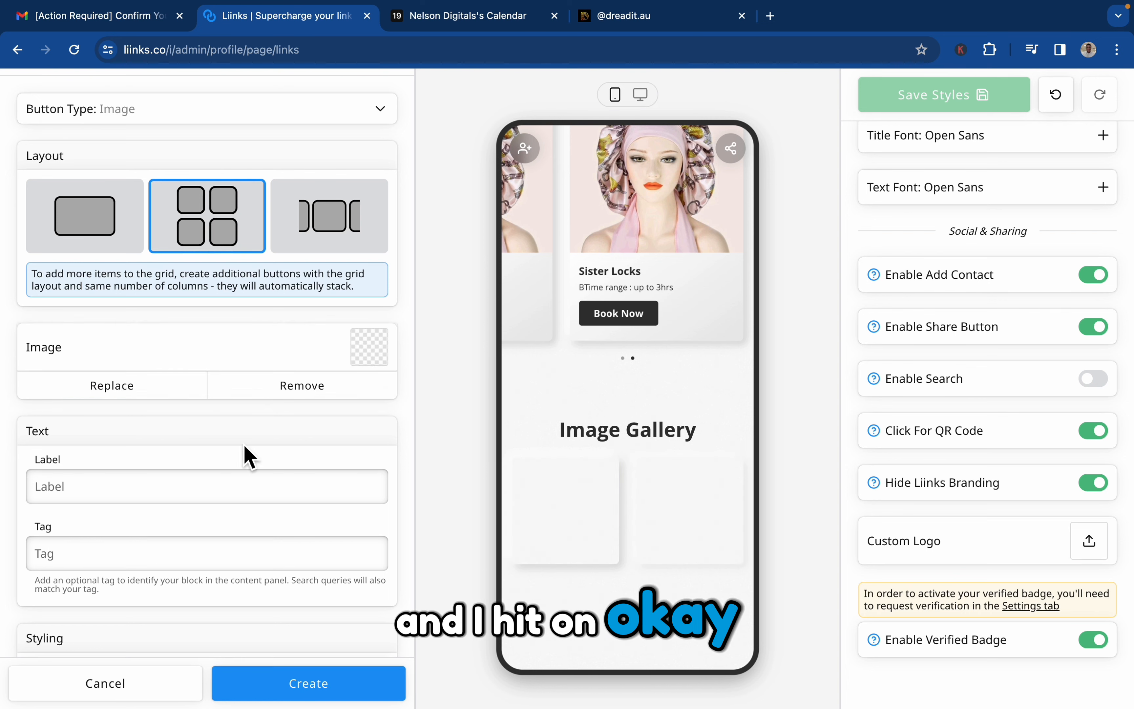
left_click(310, 685)
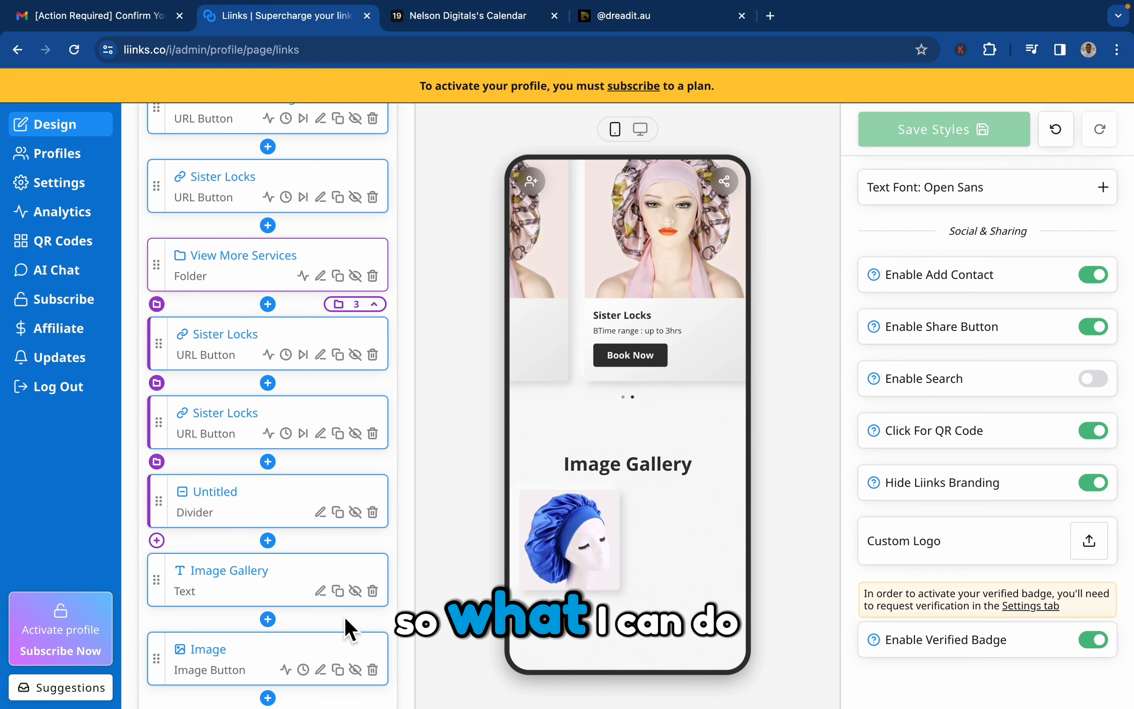
Duplicate the blue bonnet image button twice to fill out the gallery grid.
scroll(347, 621, "down", 2)
left_click(338, 591)
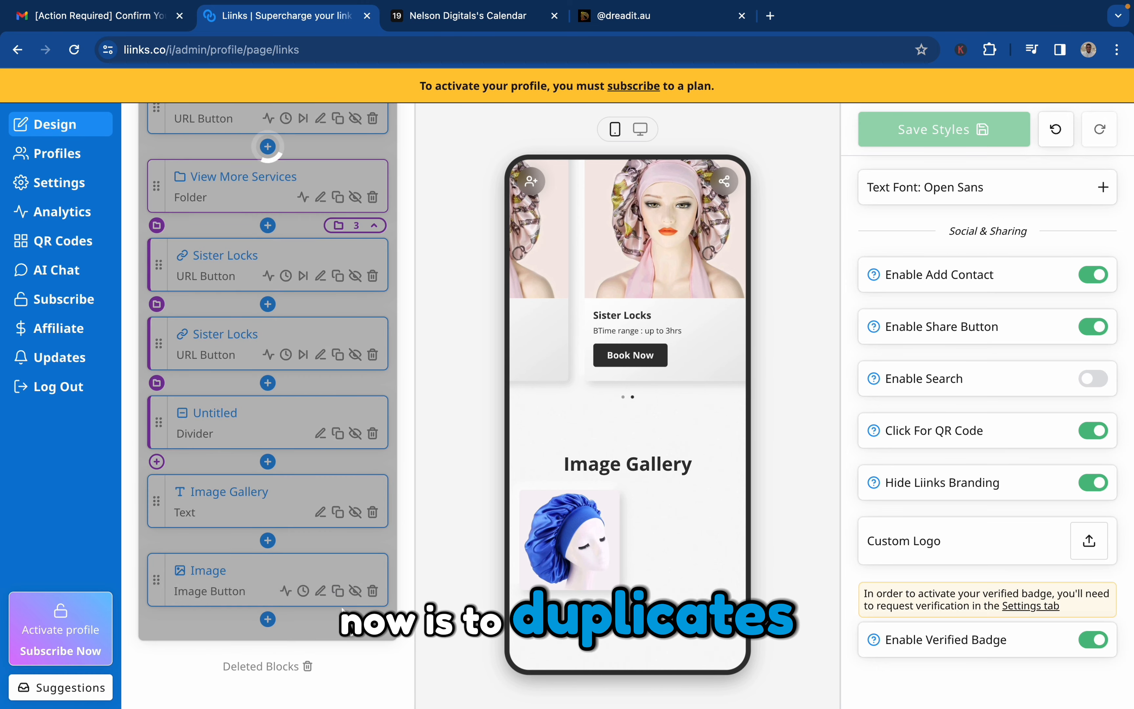
left_click(339, 670)
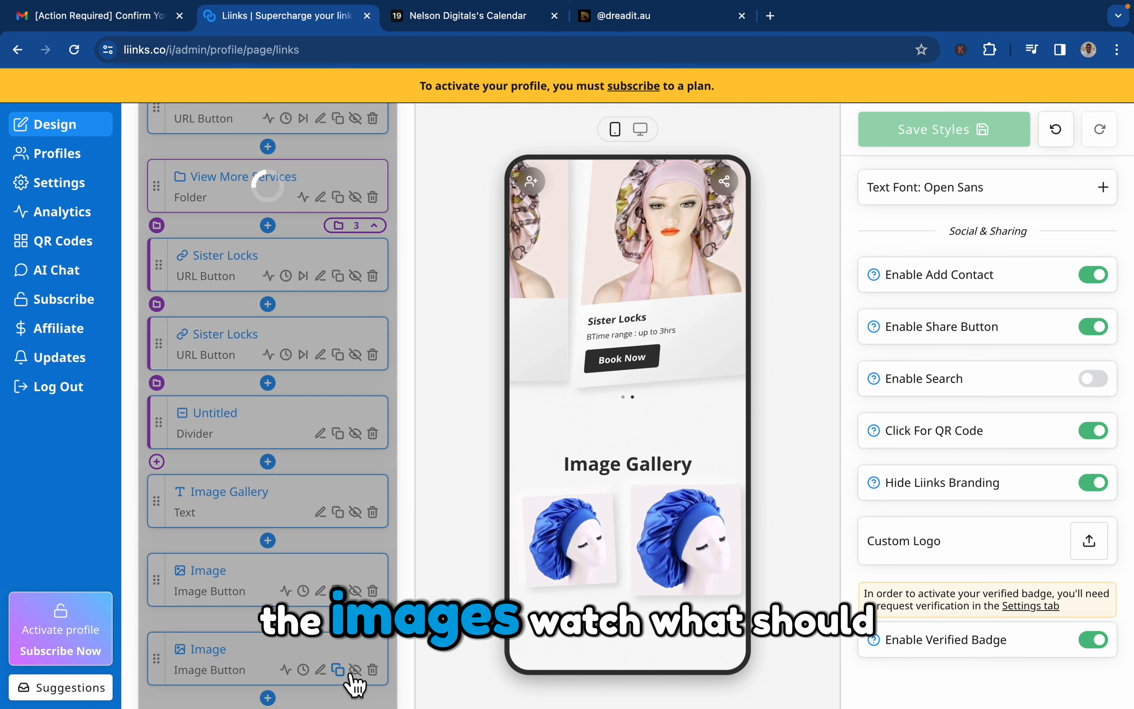
Review the settings of a blue bonnet gallery image button, save it, and duplicate the last one to complete the four-image grid.
scroll(311, 624, "down", 3)
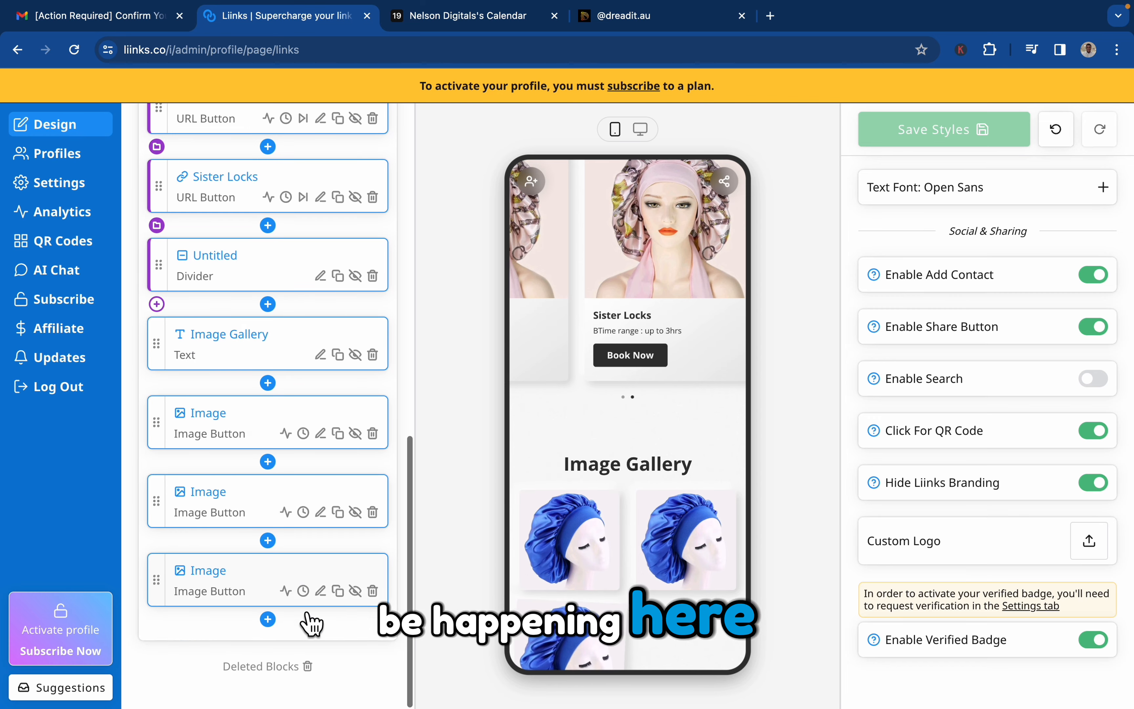
left_click(353, 606)
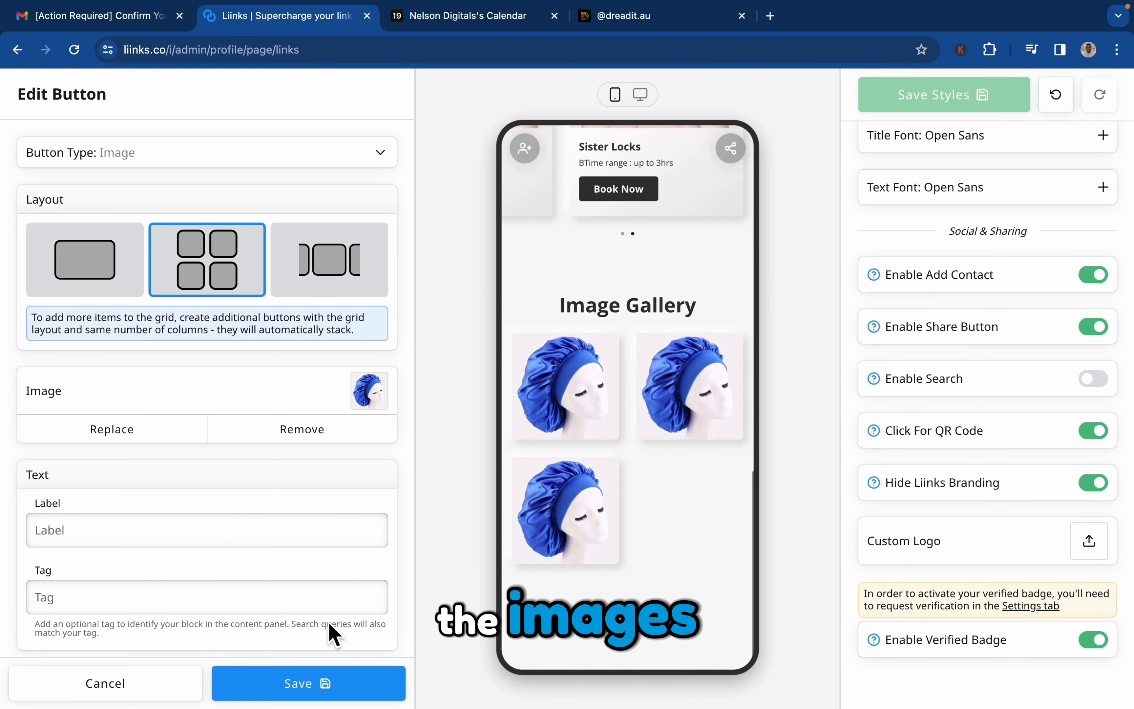
scroll(329, 634, "down", 5)
scroll(341, 598, "down", 3)
scroll(342, 601, "up", 6)
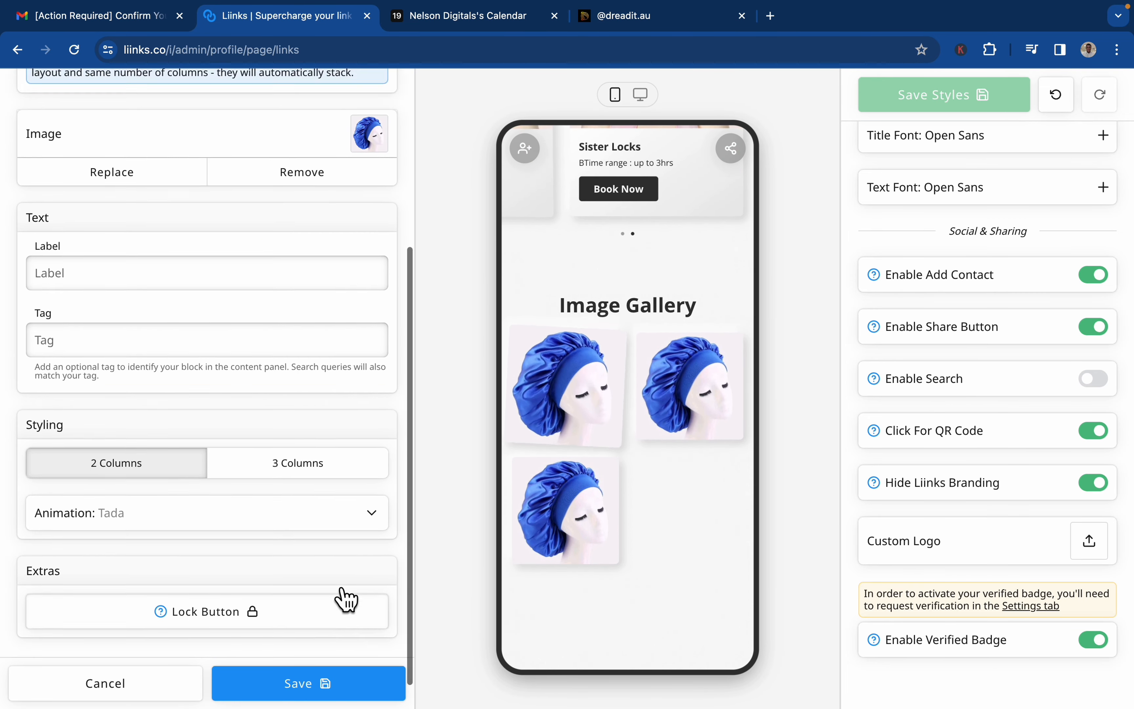
scroll(334, 588, "down", 5)
scroll(336, 587, "down", 2)
scroll(345, 598, "up", 5)
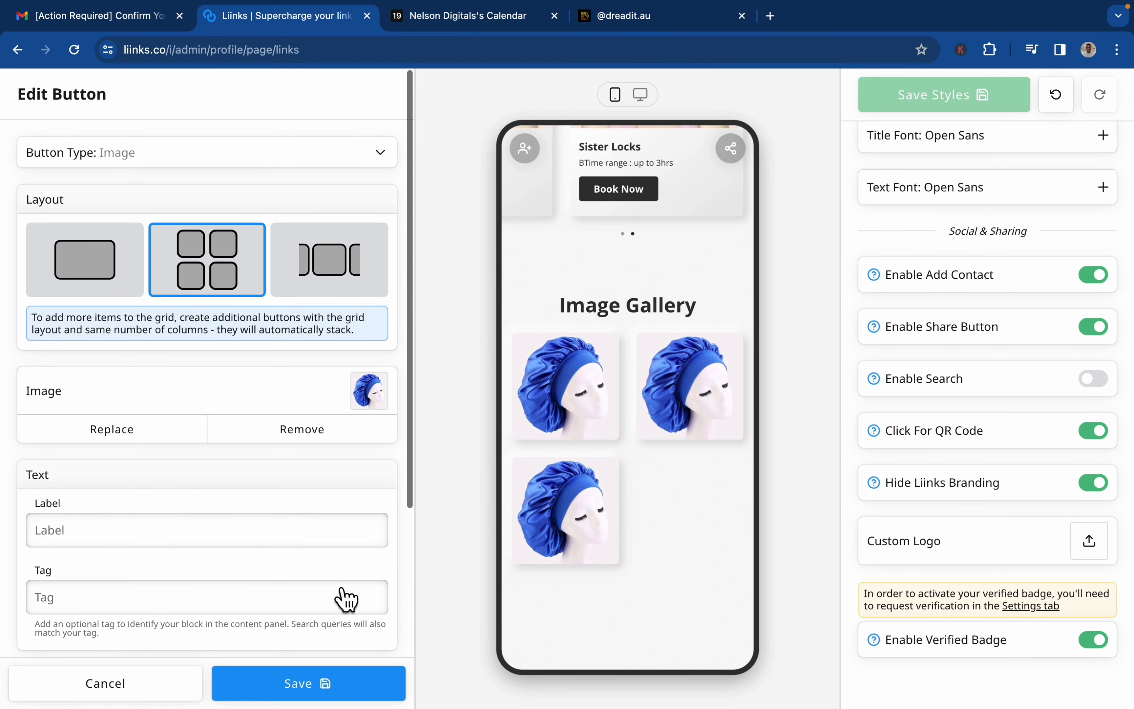
left_click(336, 698)
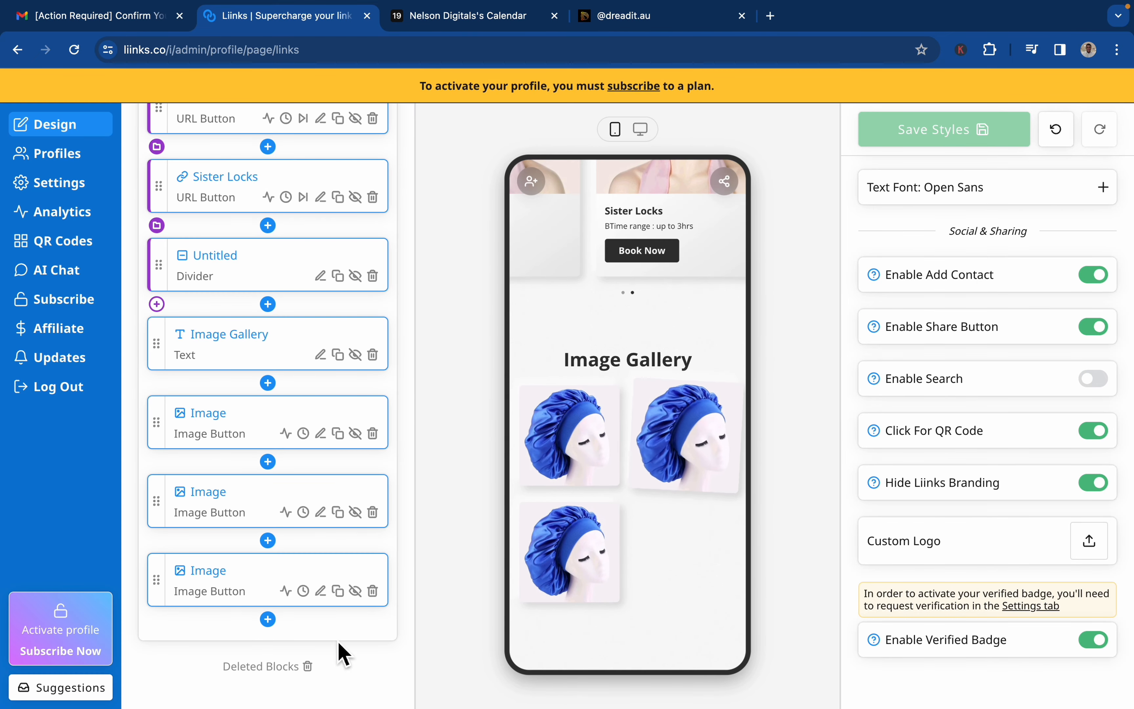
left_click(350, 600)
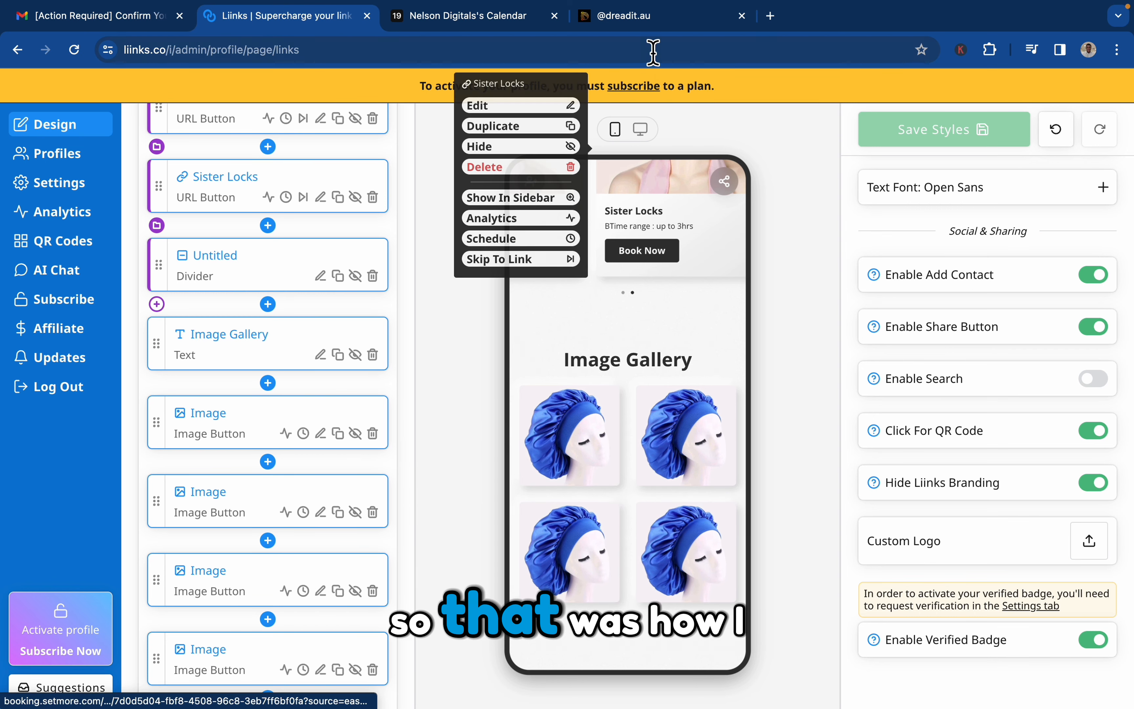
Check how the dreadit.au reference page ends below its work gallery.
left_click(671, 21)
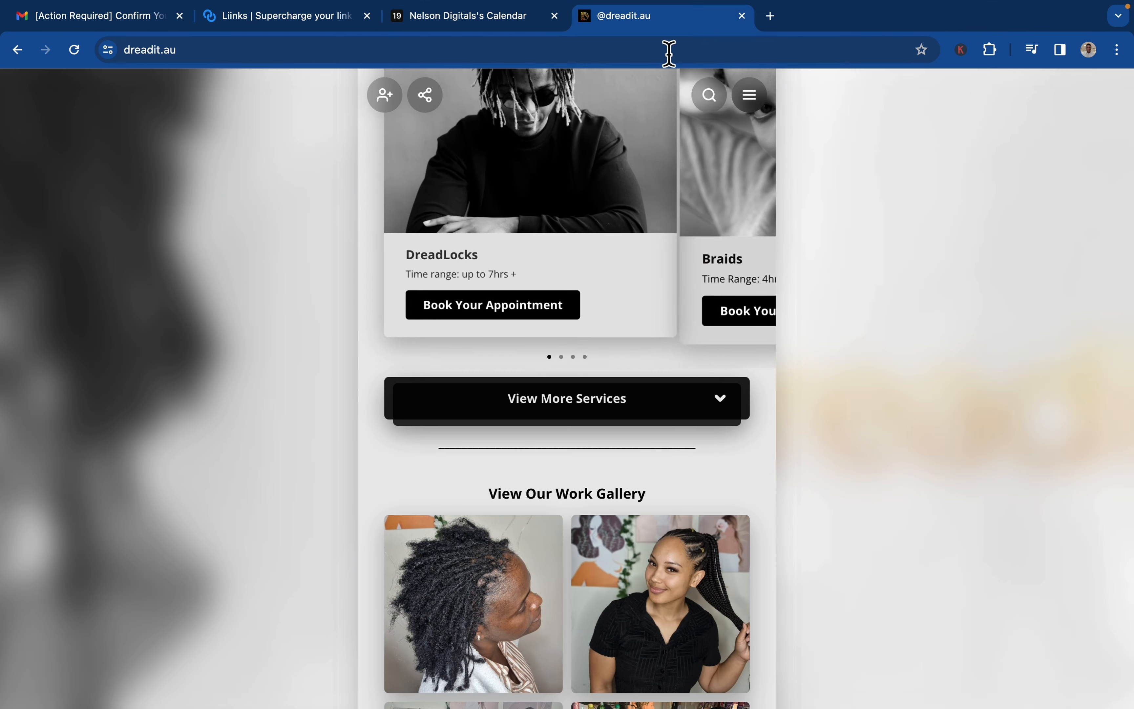
scroll(648, 463, "down", 15)
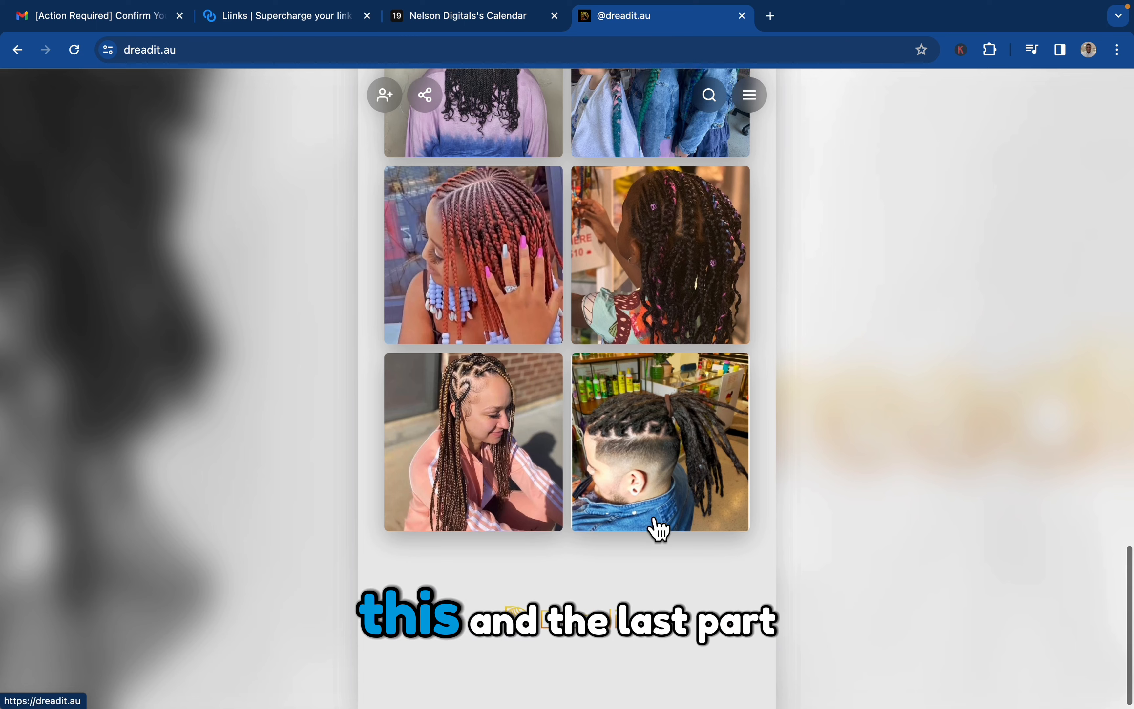
scroll(654, 526, "up", 15)
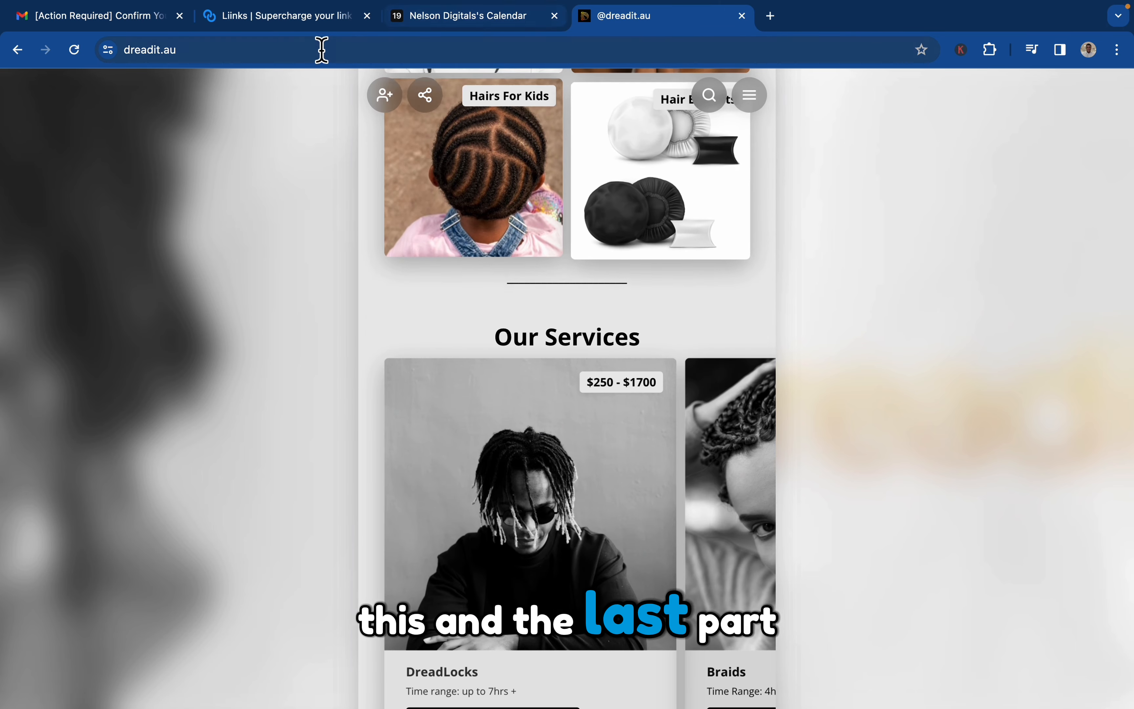
Create a full-width image button below the gallery grid on the Liinks page using the gradient dreadit Logo PNG from the PNGs folder.
left_click(322, 16)
scroll(285, 461, "down", 3)
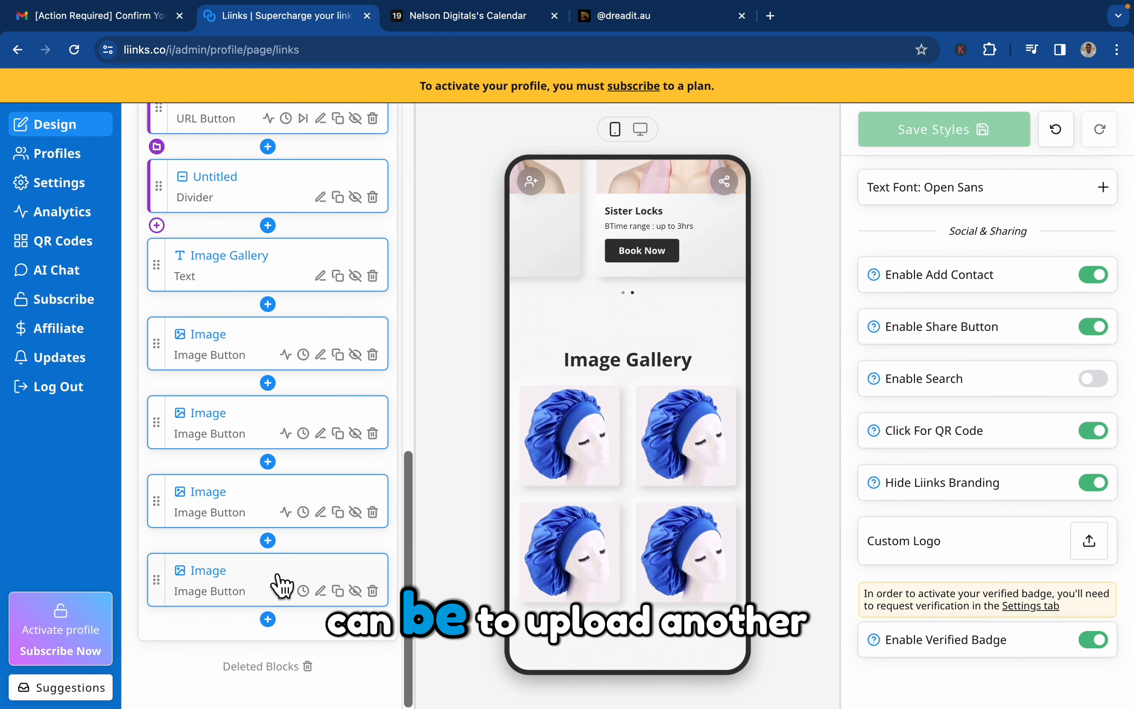
left_click(268, 620)
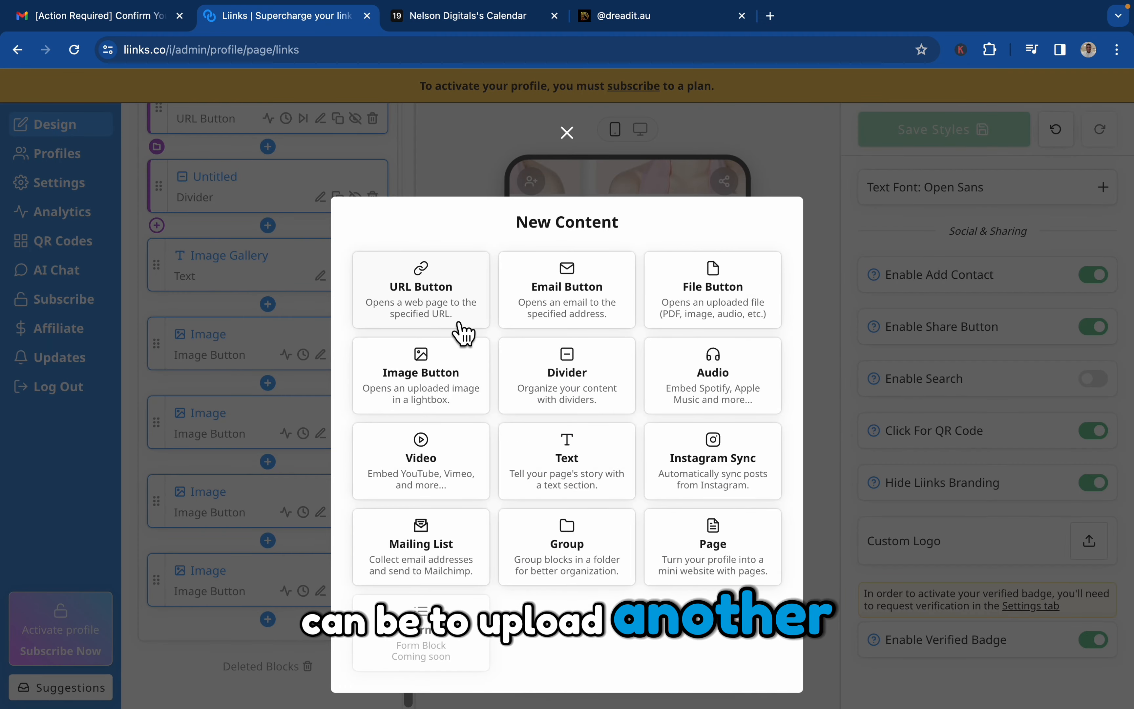
left_click(459, 373)
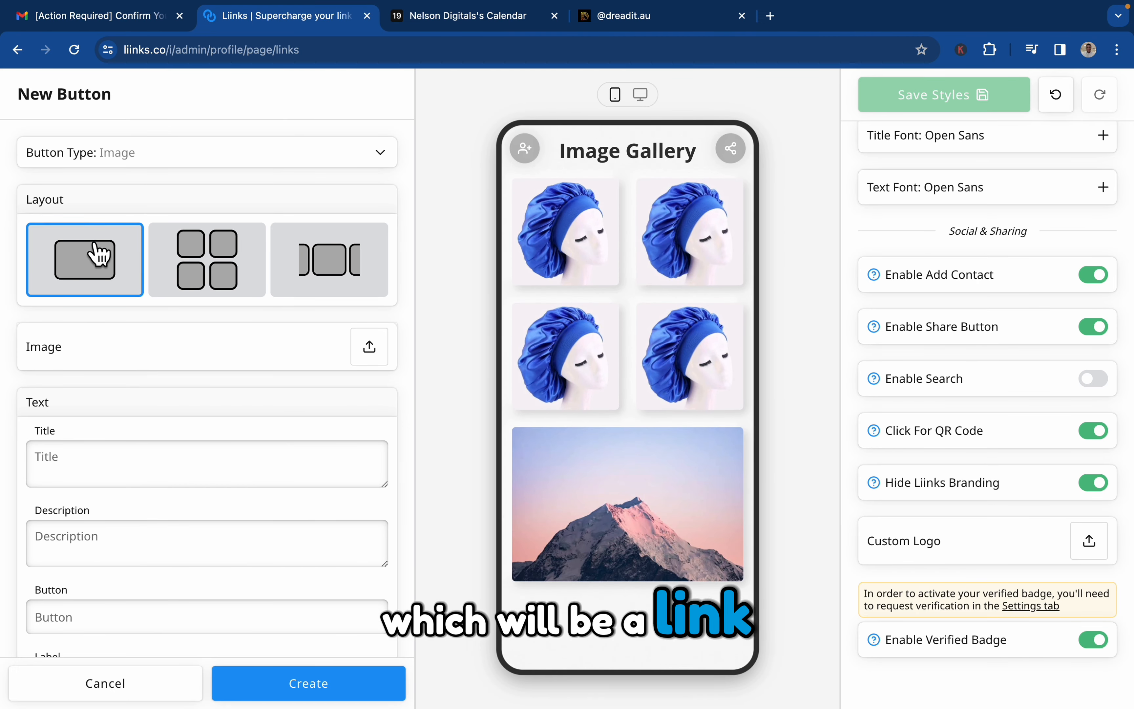
left_click(372, 352)
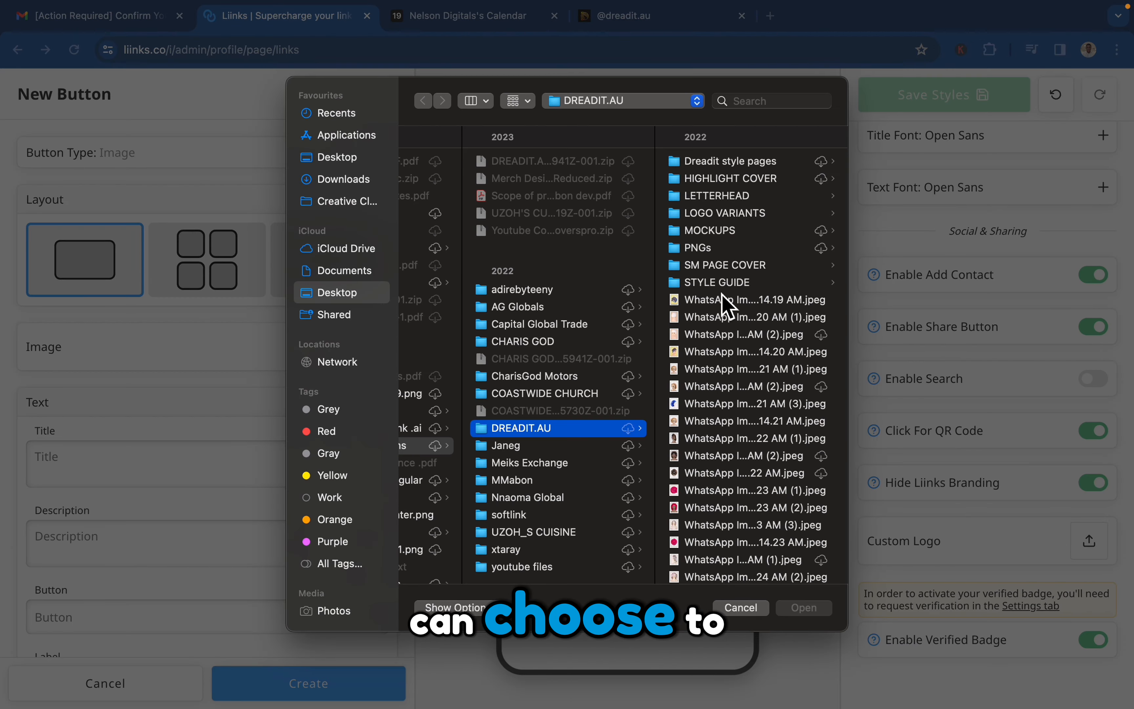
left_click(741, 248)
left_click(731, 284)
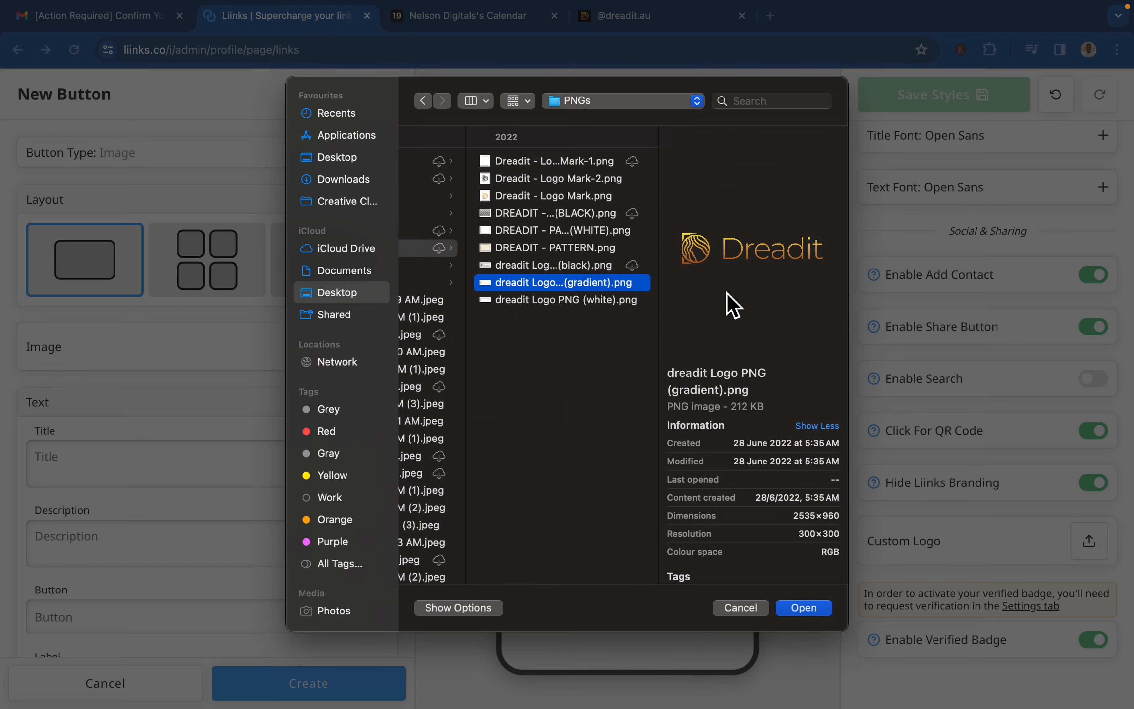
key("Return")
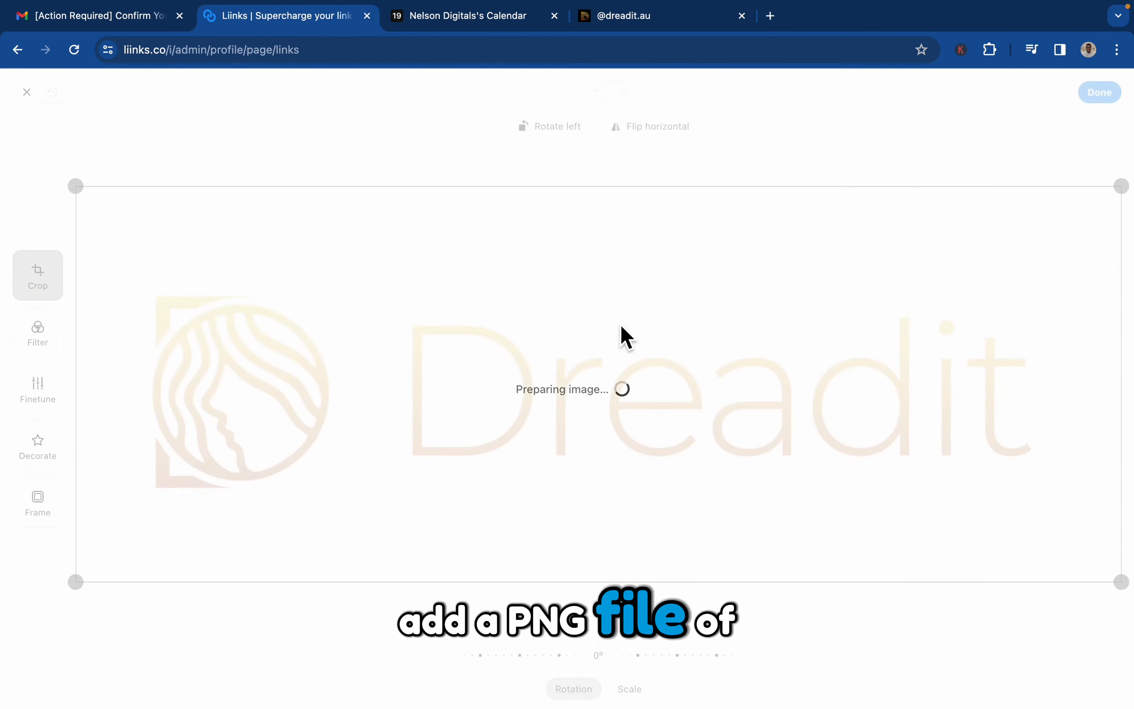
left_click(1100, 92)
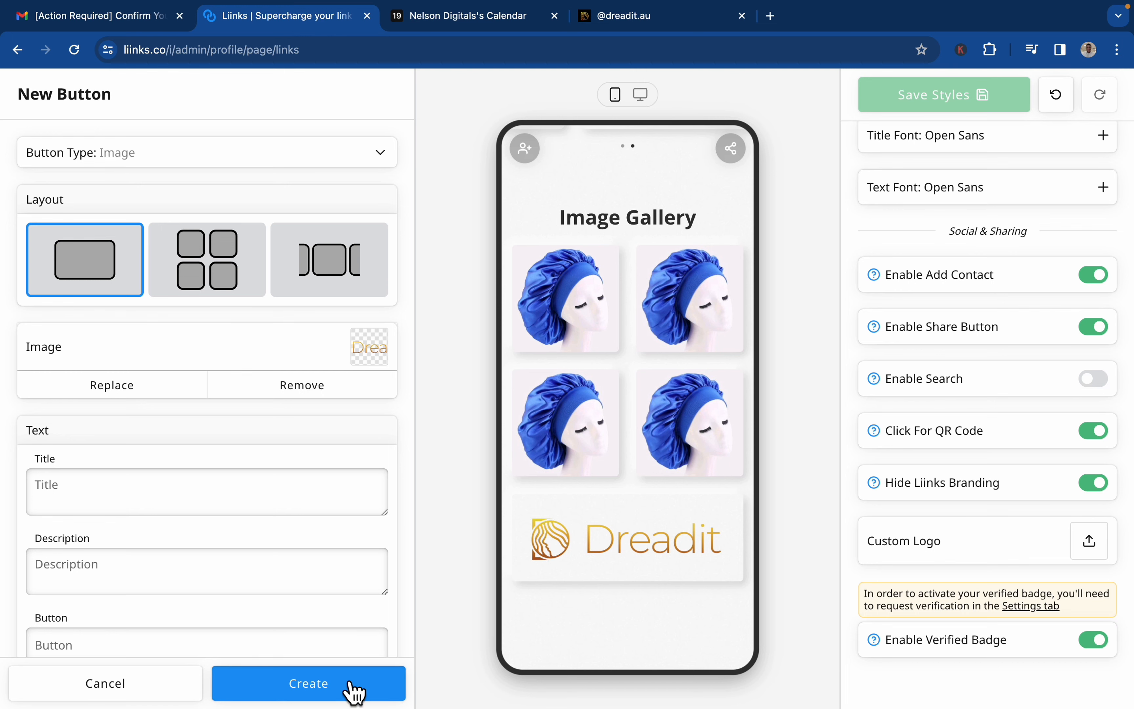
scroll(340, 539, "down", 1)
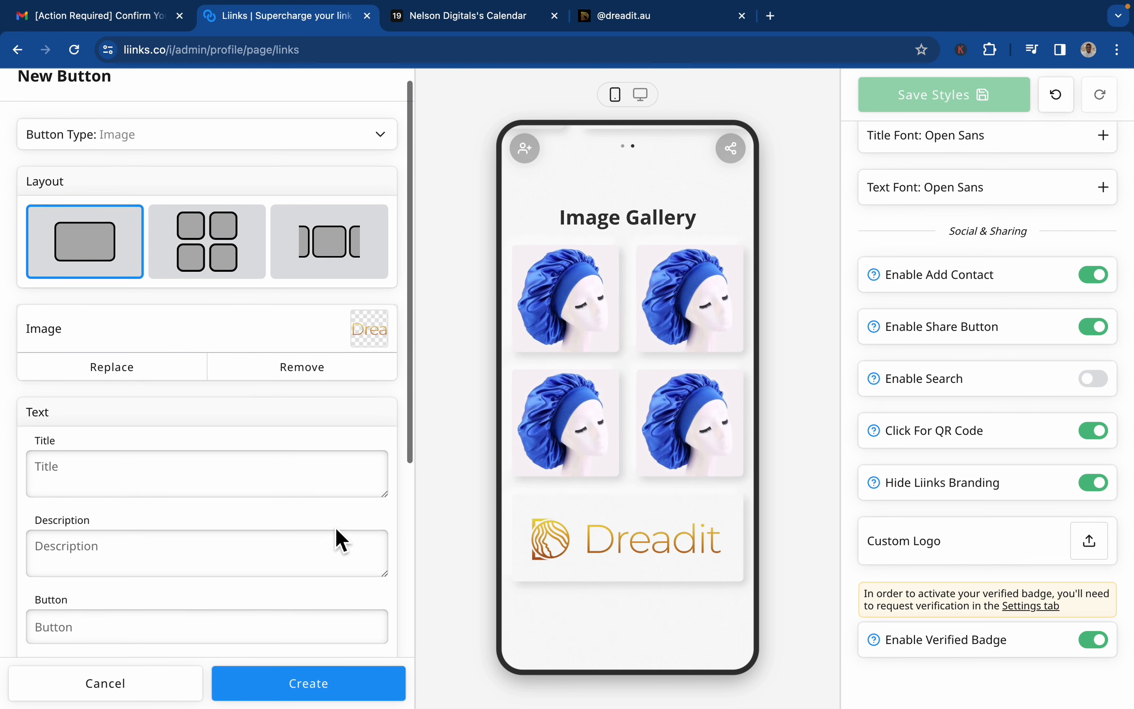
scroll(339, 539, "down", 10)
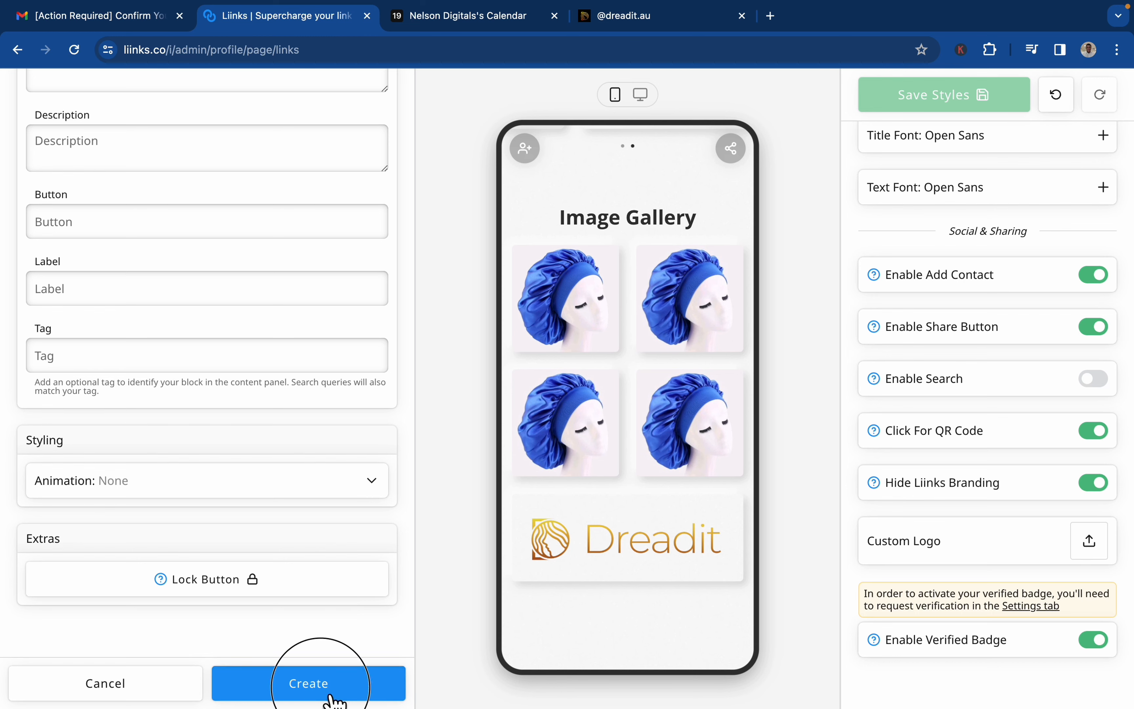
left_click(331, 699)
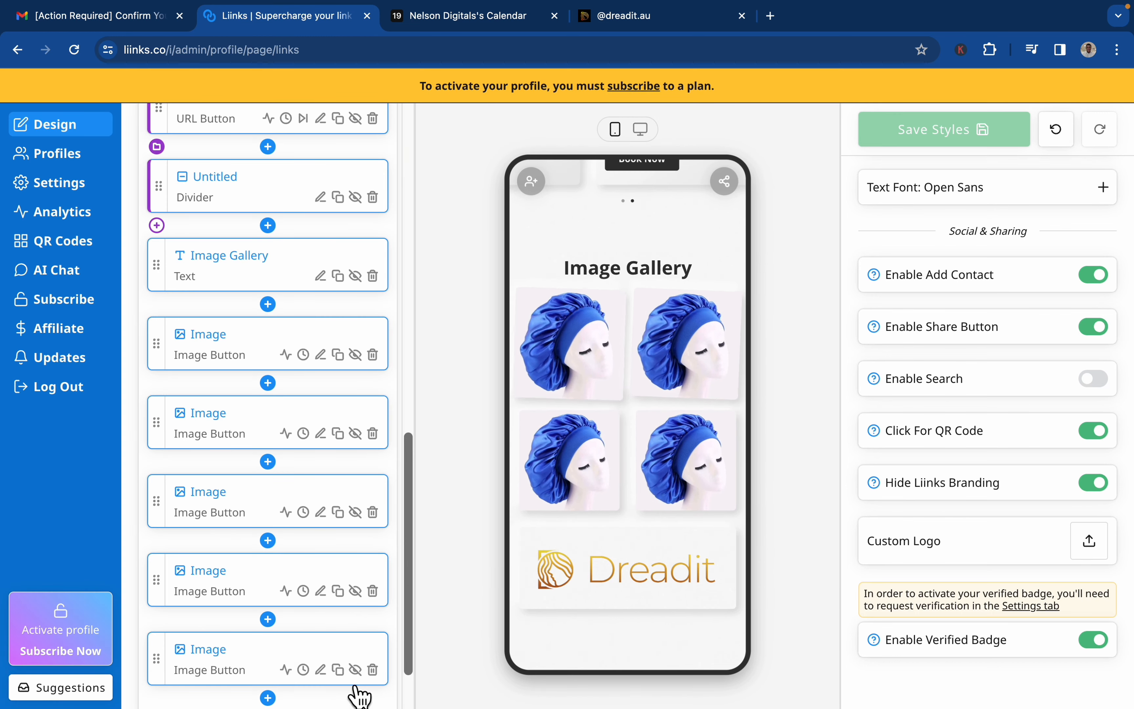
Upload the gradient dreadit Logo PNG as the page's custom logo and accept the image without edits.
mouse_move(688, 567)
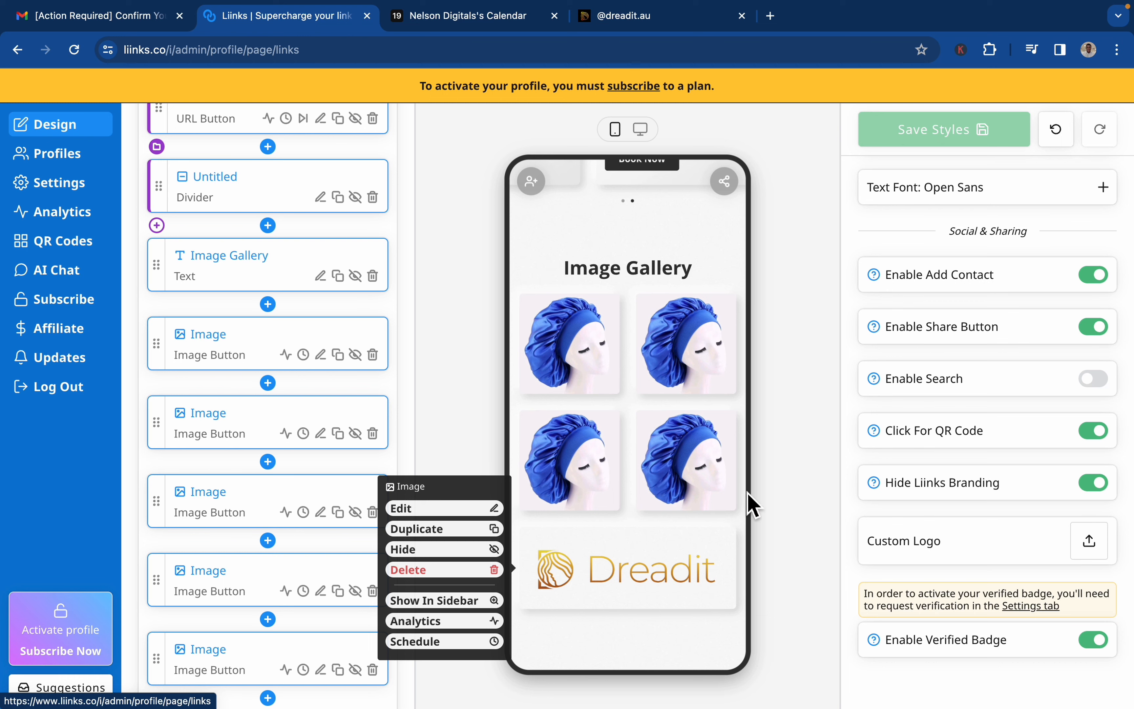
scroll(685, 547, "up", 1)
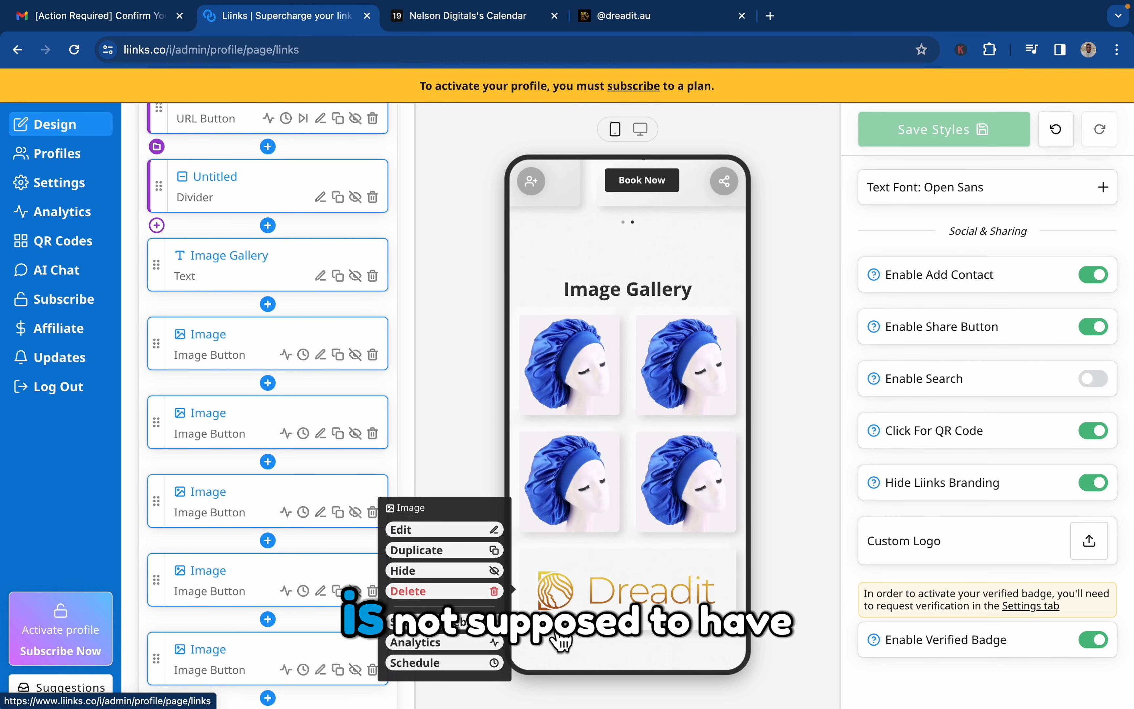
left_click(1099, 543)
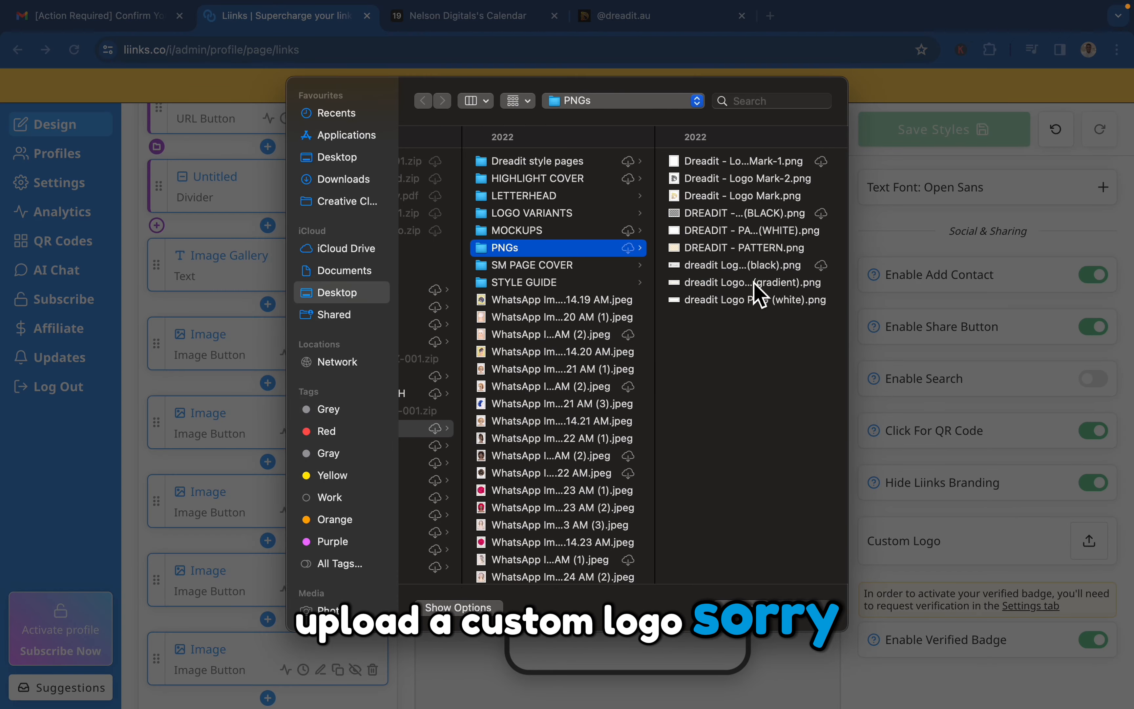
left_click(754, 284)
key("Return")
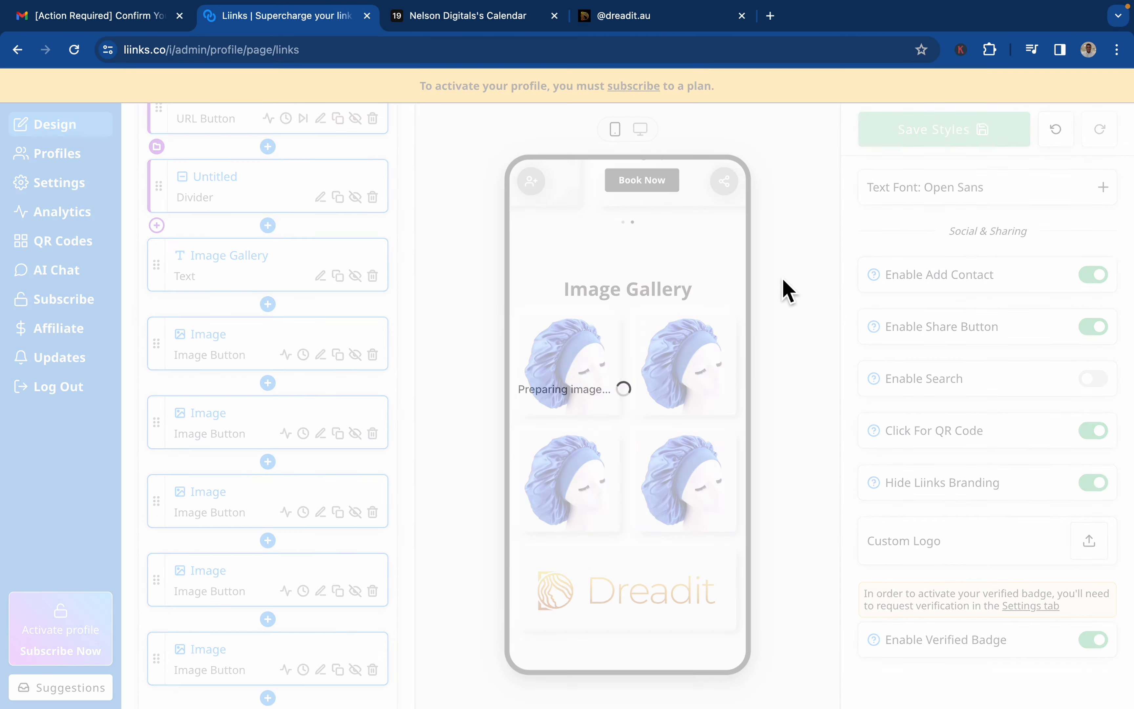
left_click(1120, 94)
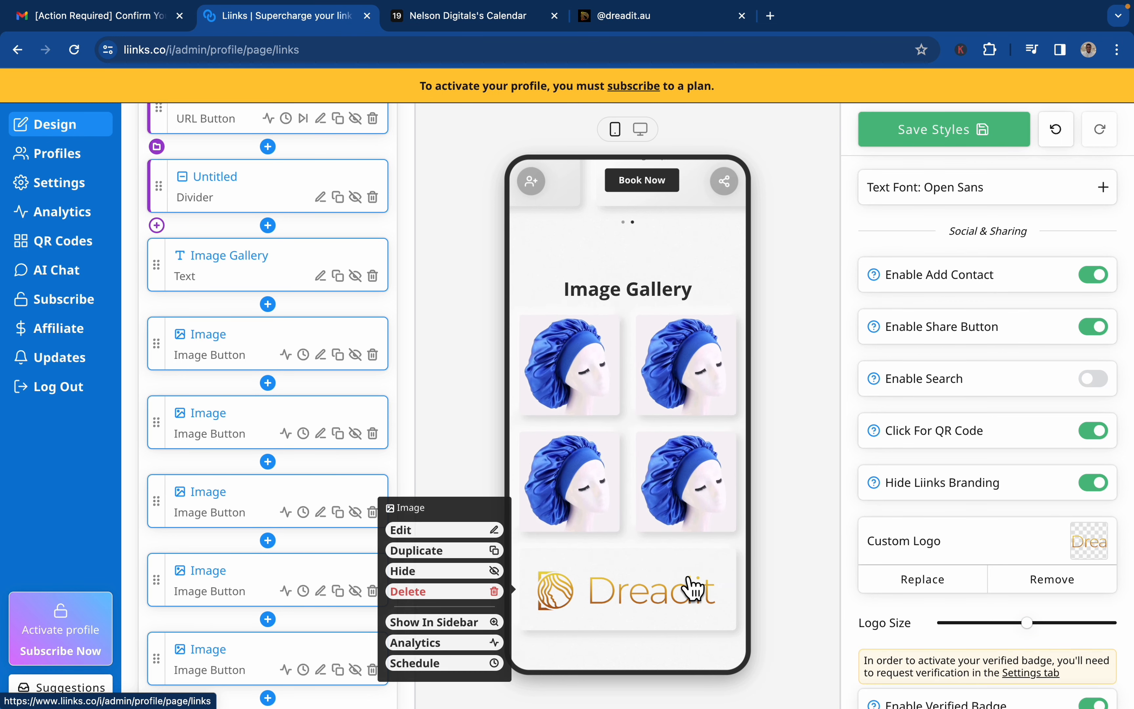
Delete the image button with the Dreadit logo at the end of the content blocks, keeping the four bonnet images.
scroll(689, 588, "down", 1)
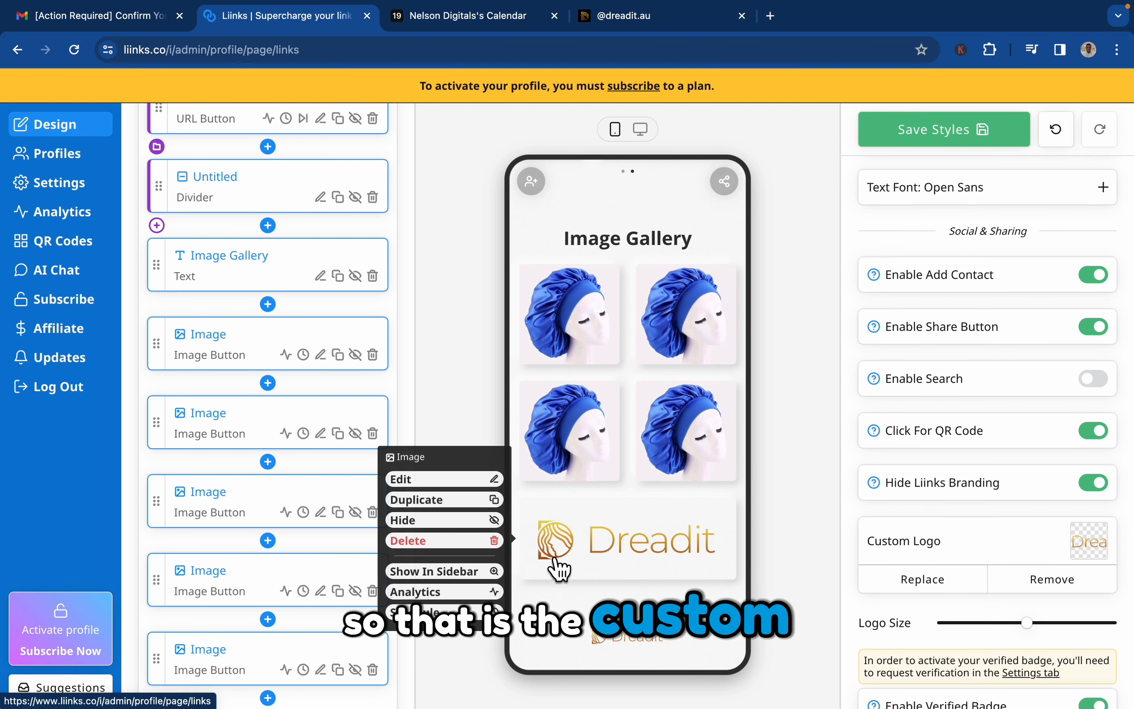
scroll(316, 626, "down", 2)
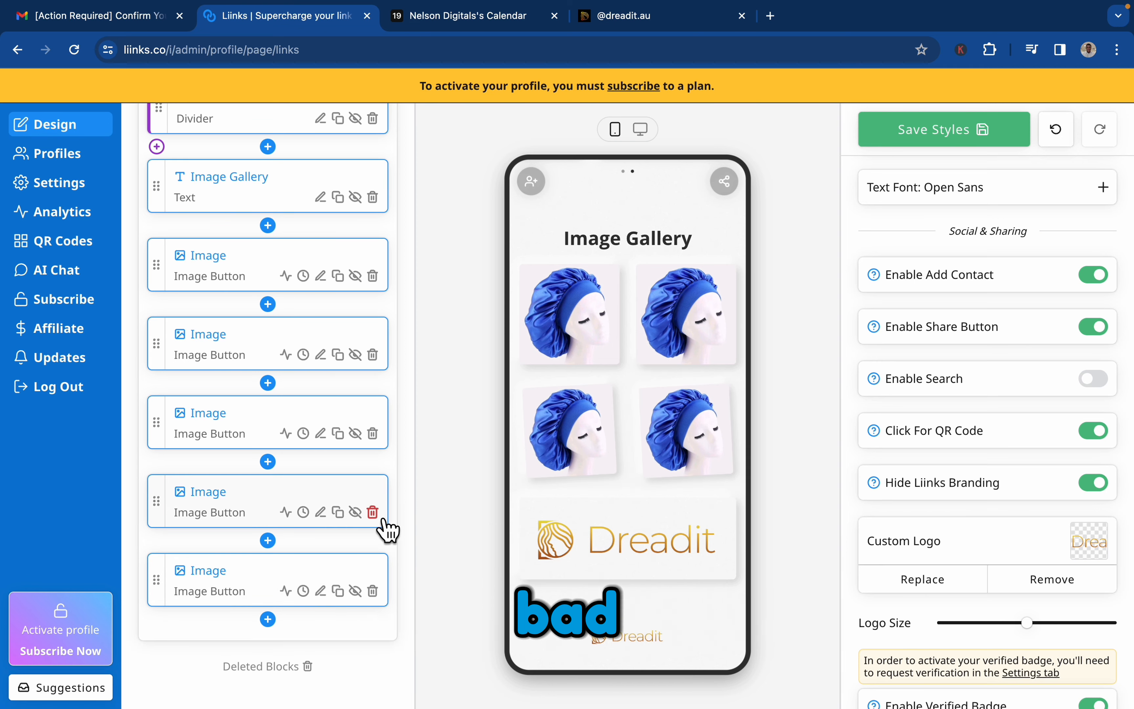
left_click(372, 512)
left_click(556, 336)
mouse_move(557, 363)
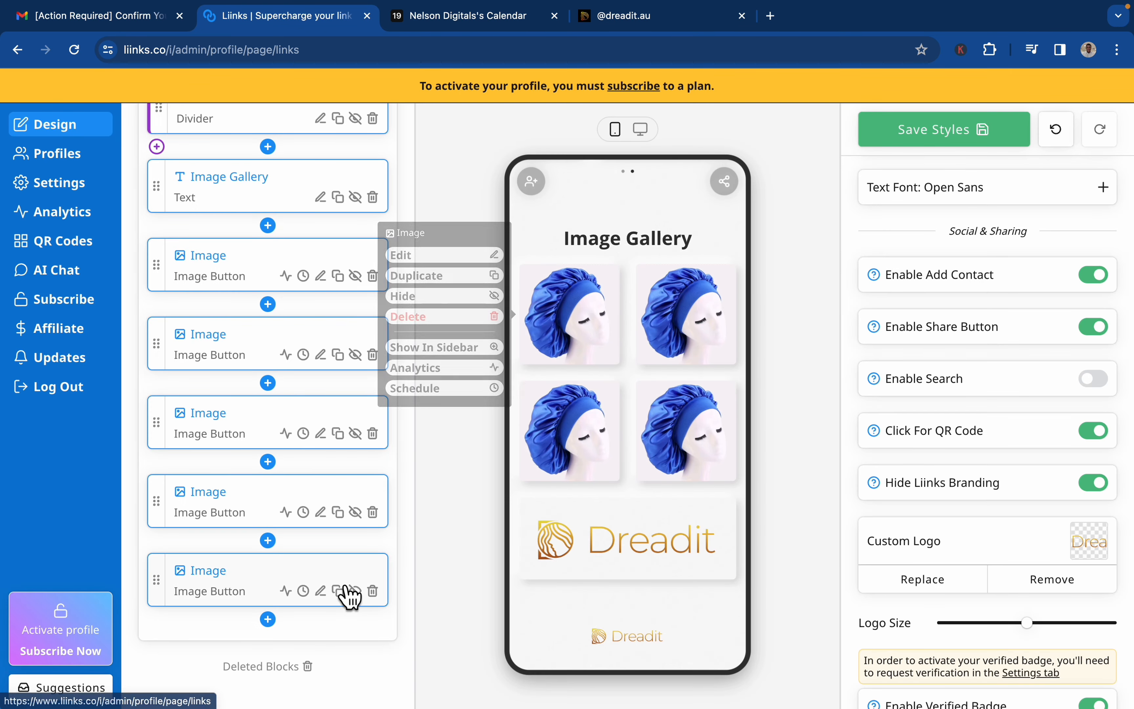
left_click(373, 591)
left_click(623, 335)
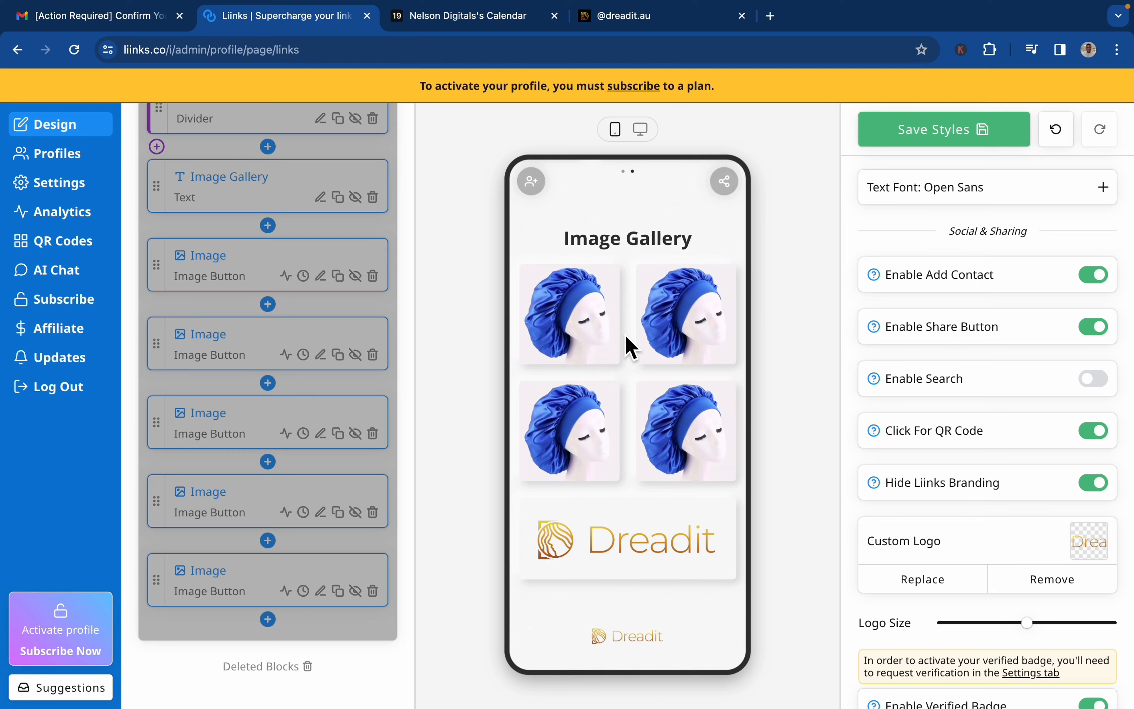
Review the page in the phone preview from the image gallery up to the profile header.
mouse_move(628, 486)
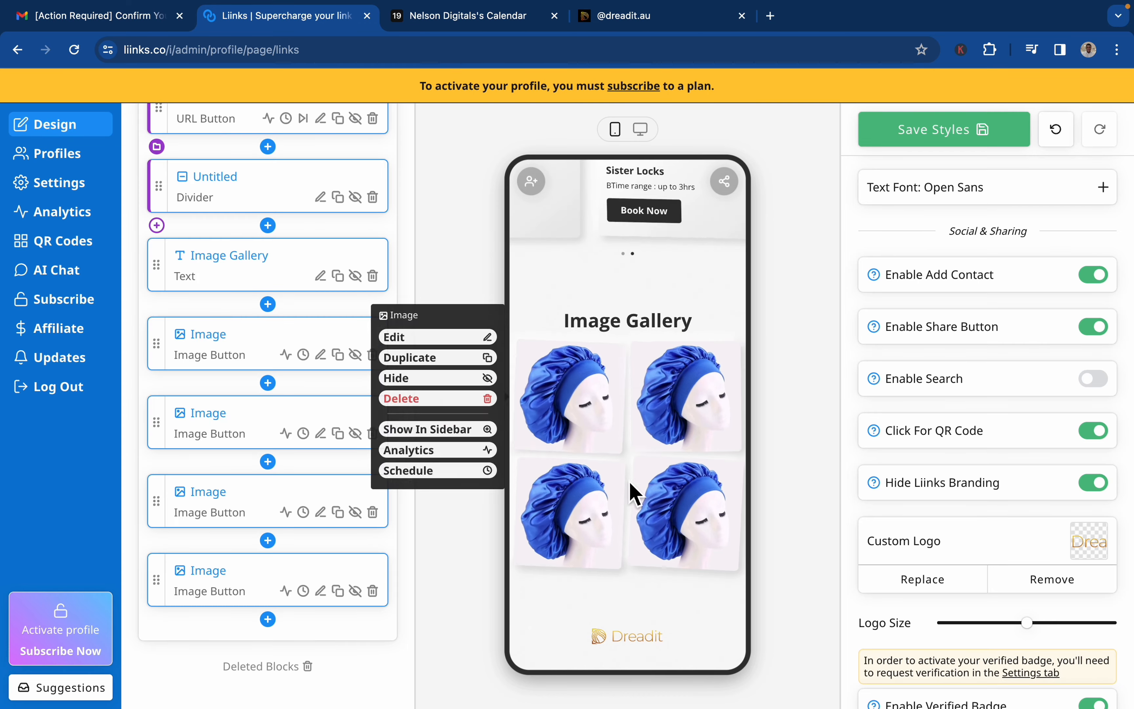
scroll(626, 429, "up", 10)
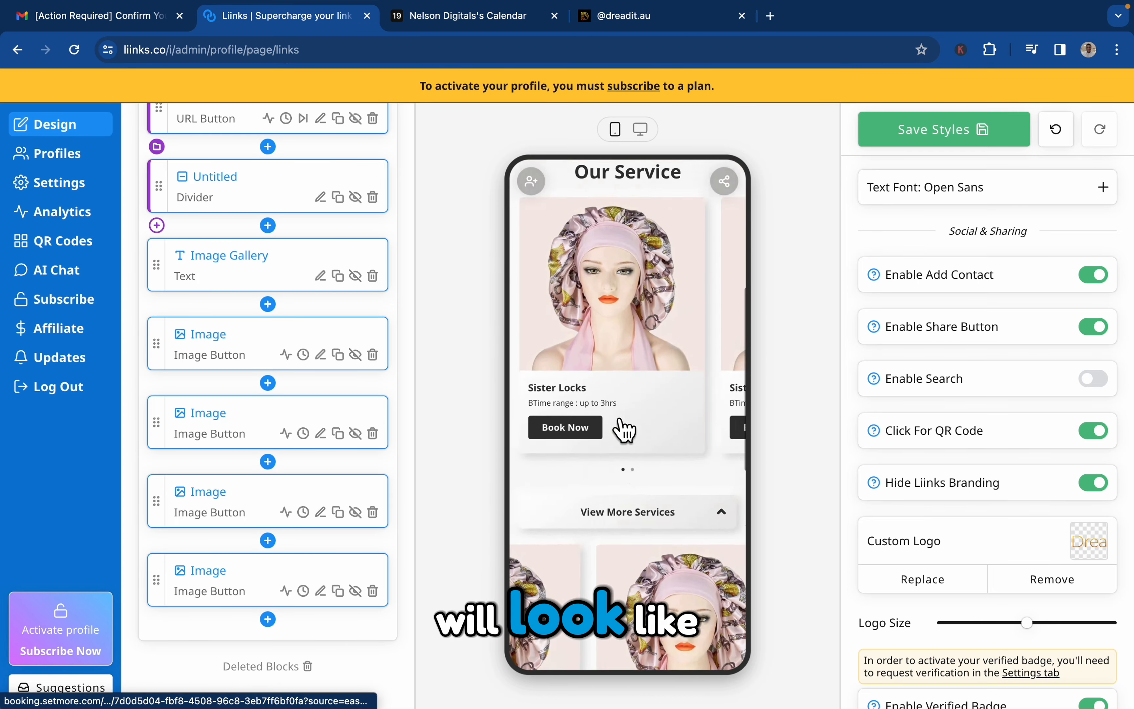
mouse_move(624, 428)
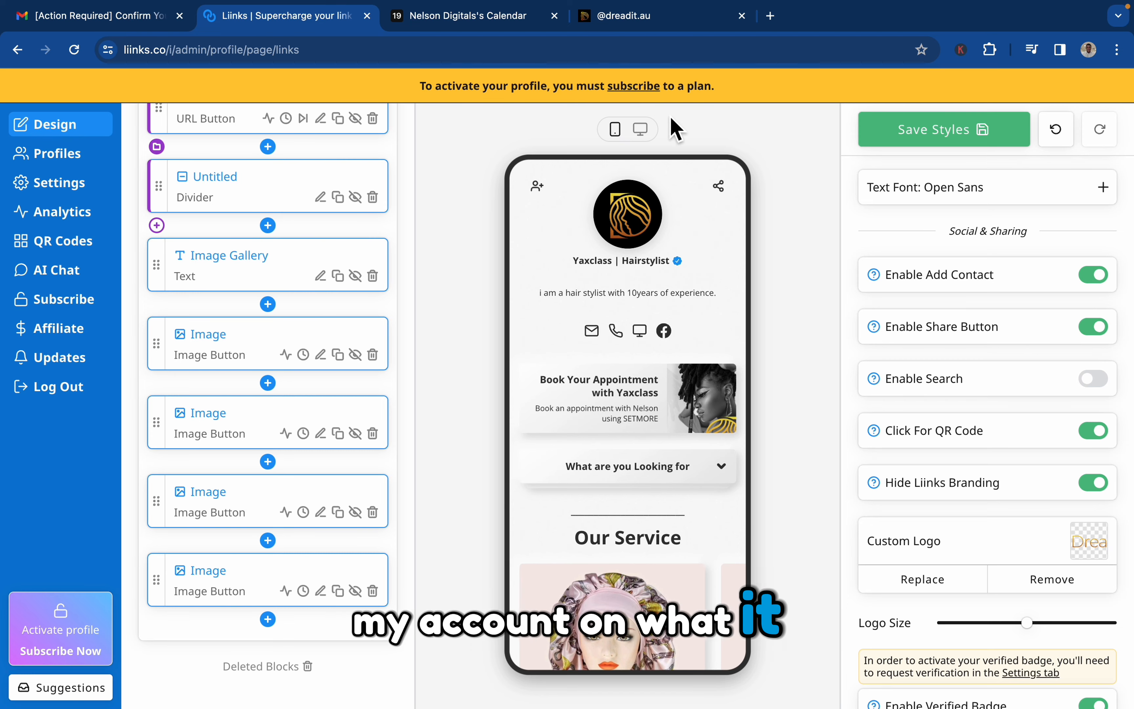
Switch to the YoursAssistance business browser profile and open liinks.co there.
key("ctrl+Right")
key("ctrl+Left")
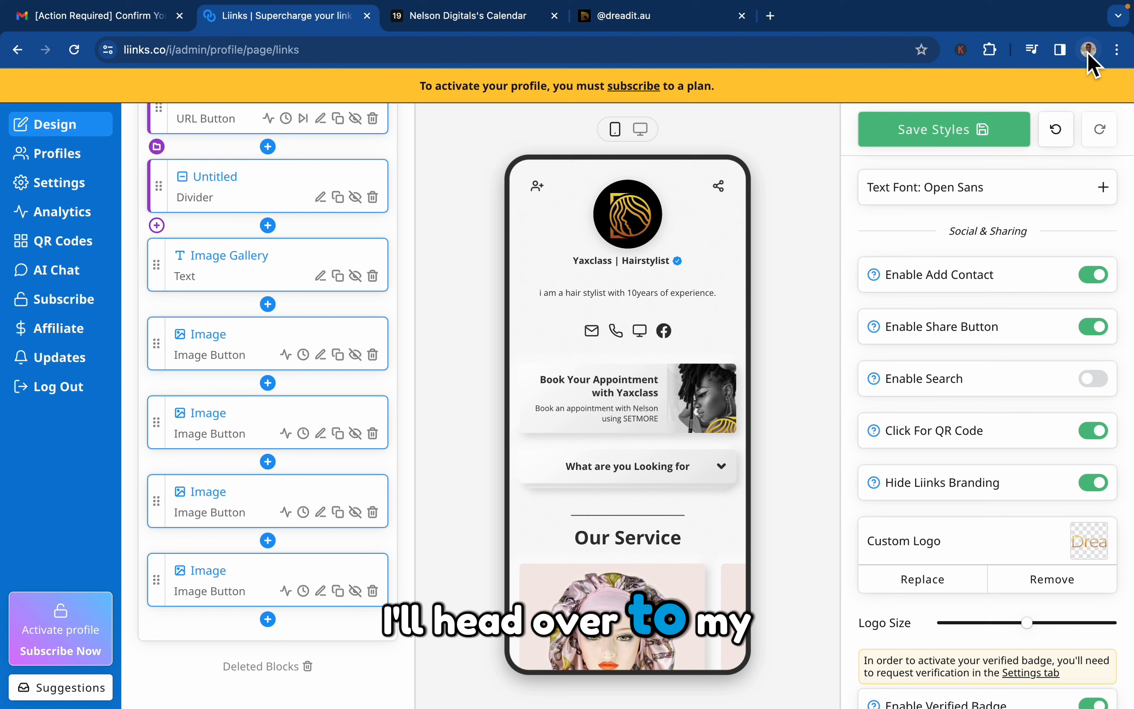
left_click(1089, 49)
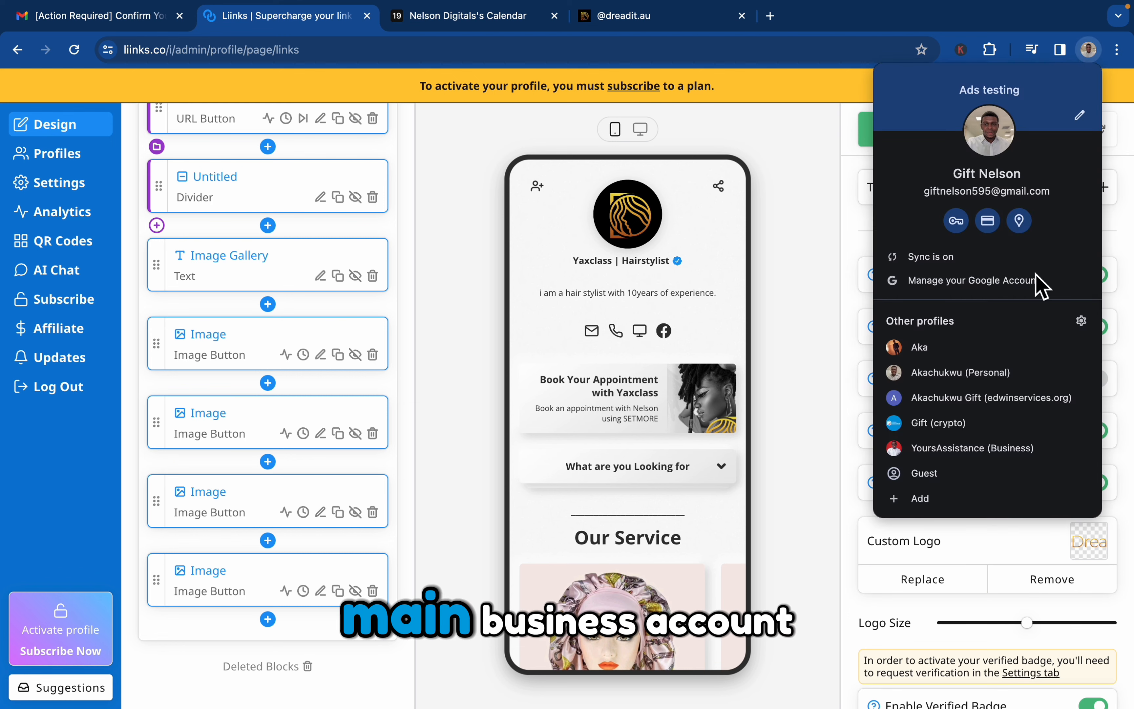
left_click(957, 450)
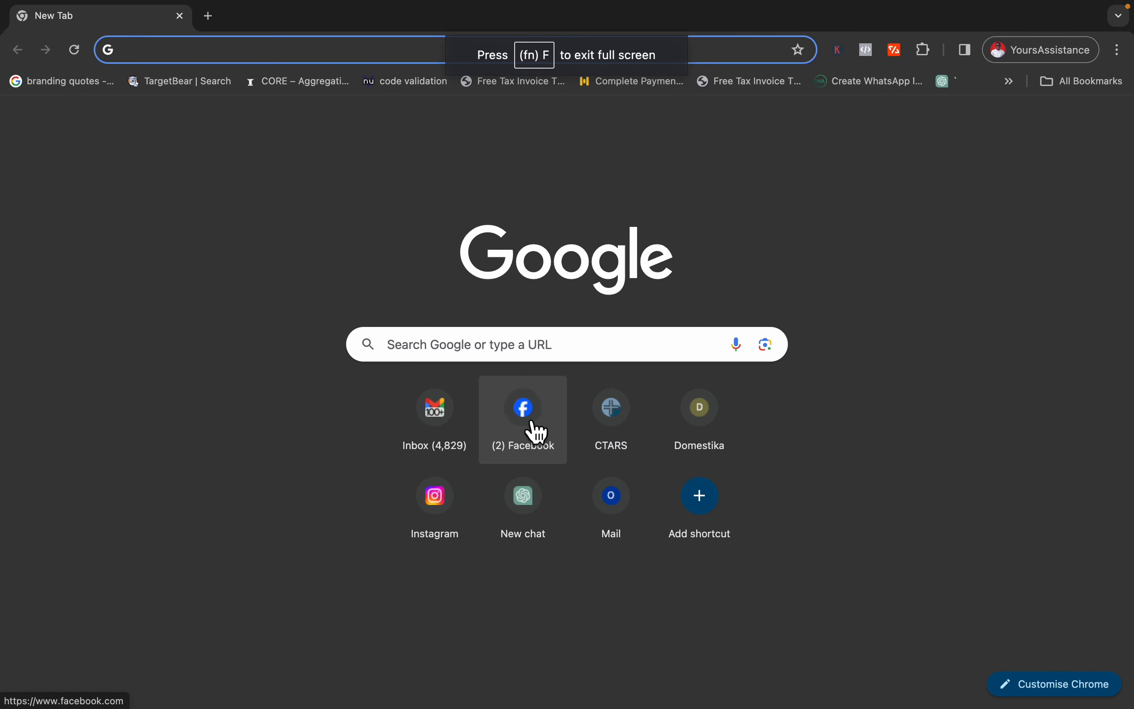
type("liinks.co")
key("Return")
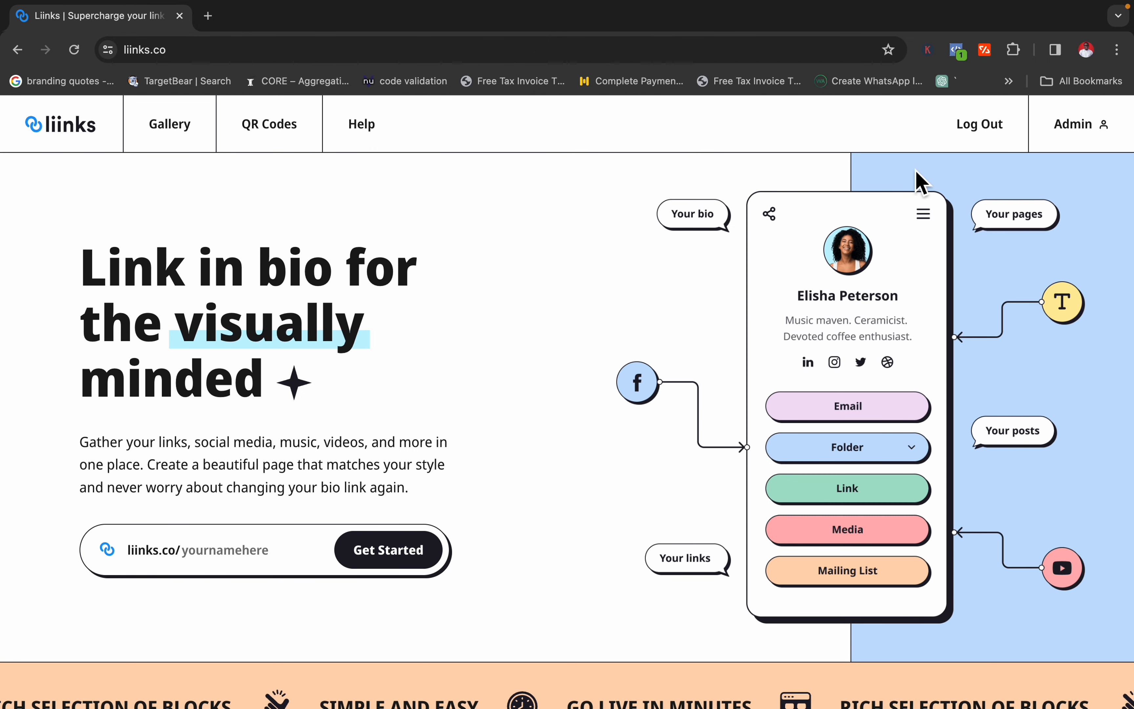
Open the design editor of the dreadit.au profile in the business account and look over its page in the phone preview.
left_click(1056, 141)
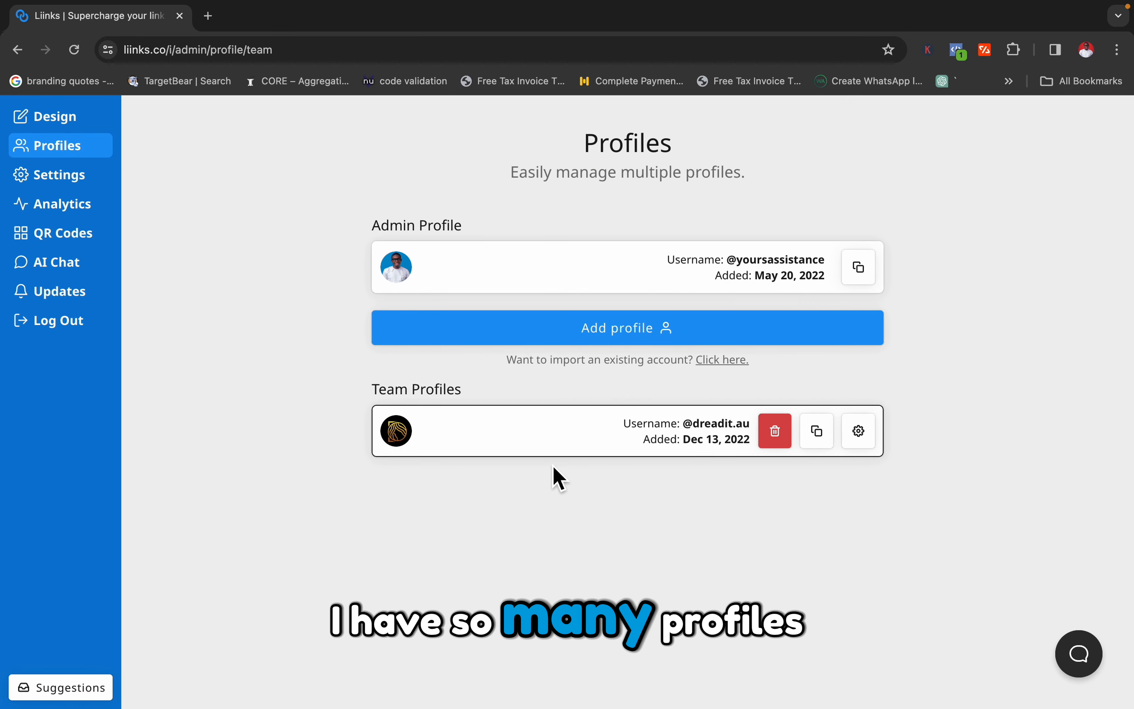
left_click(84, 127)
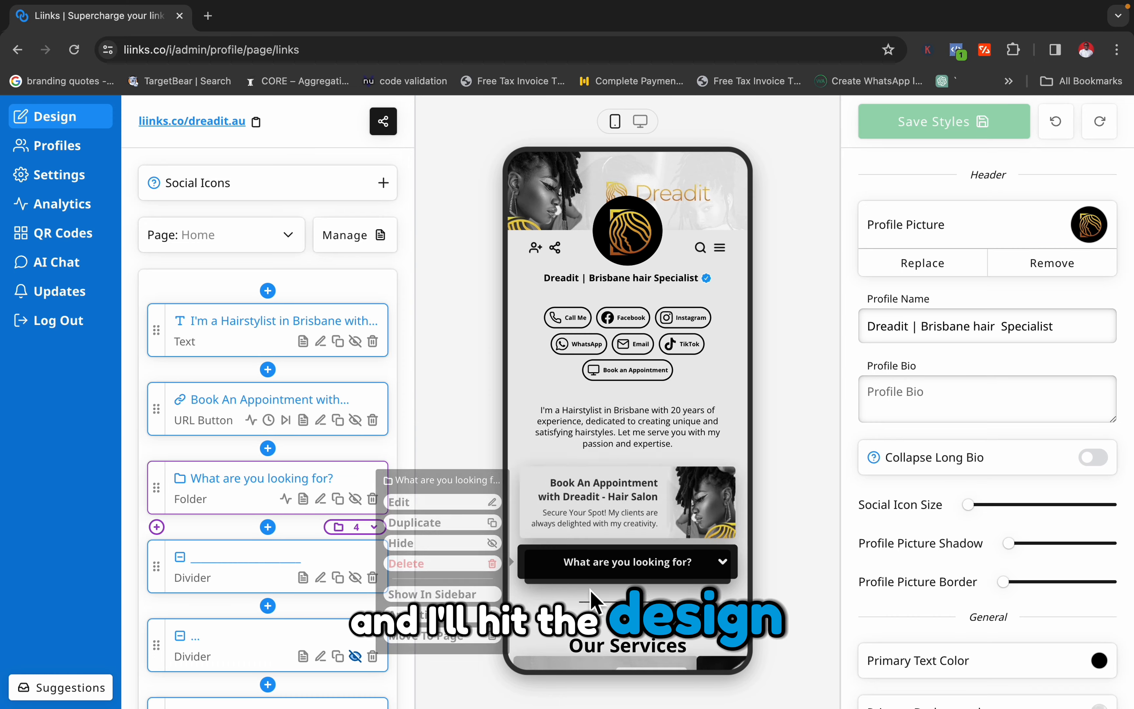
scroll(591, 600, "down", 1)
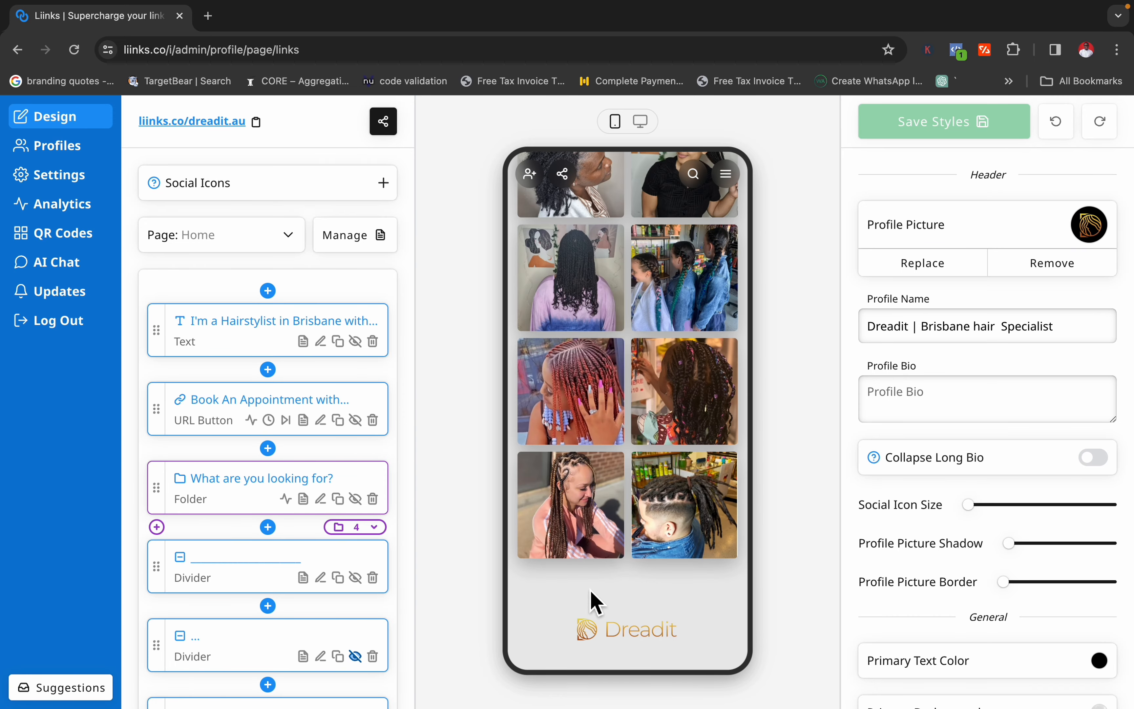
scroll(591, 590, "up", 15)
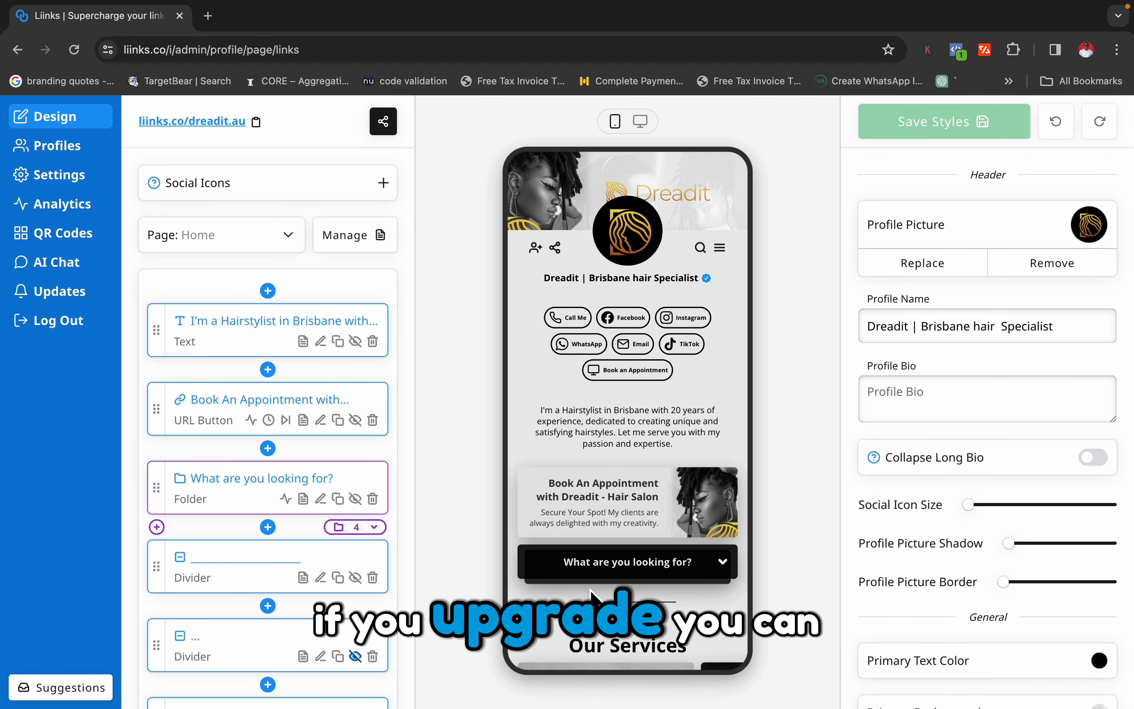
Examine the page list and page management option of dreadit.au and compare them with the Yaxclass editor.
left_click(290, 244)
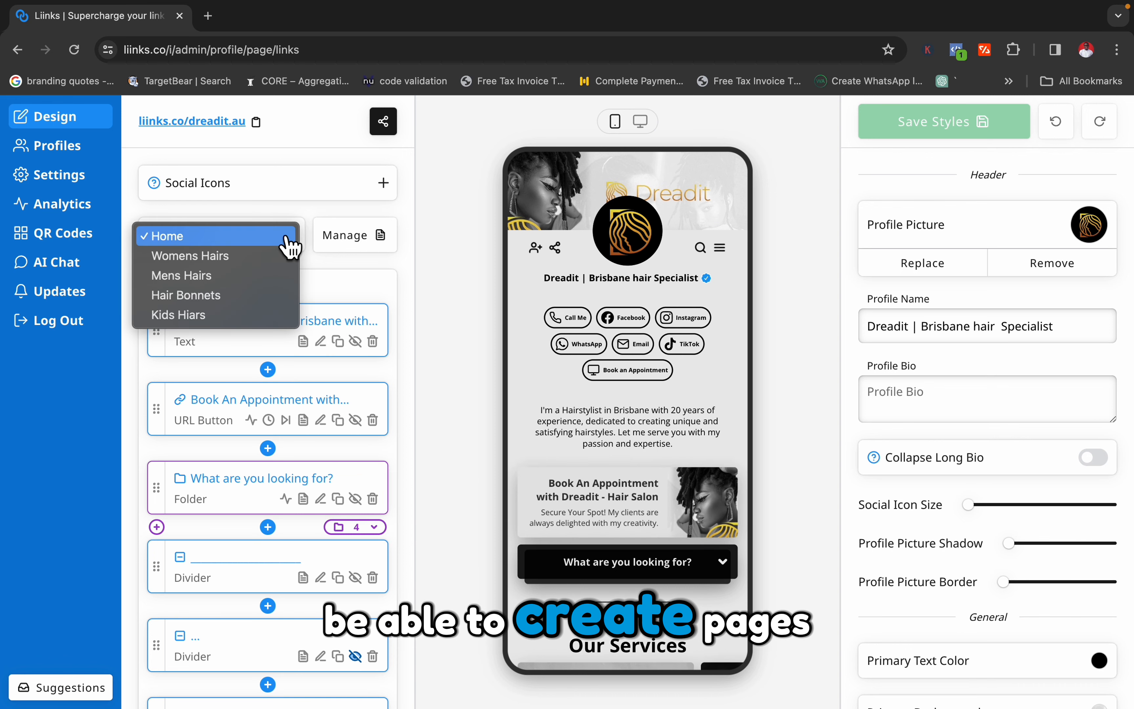
left_click(290, 239)
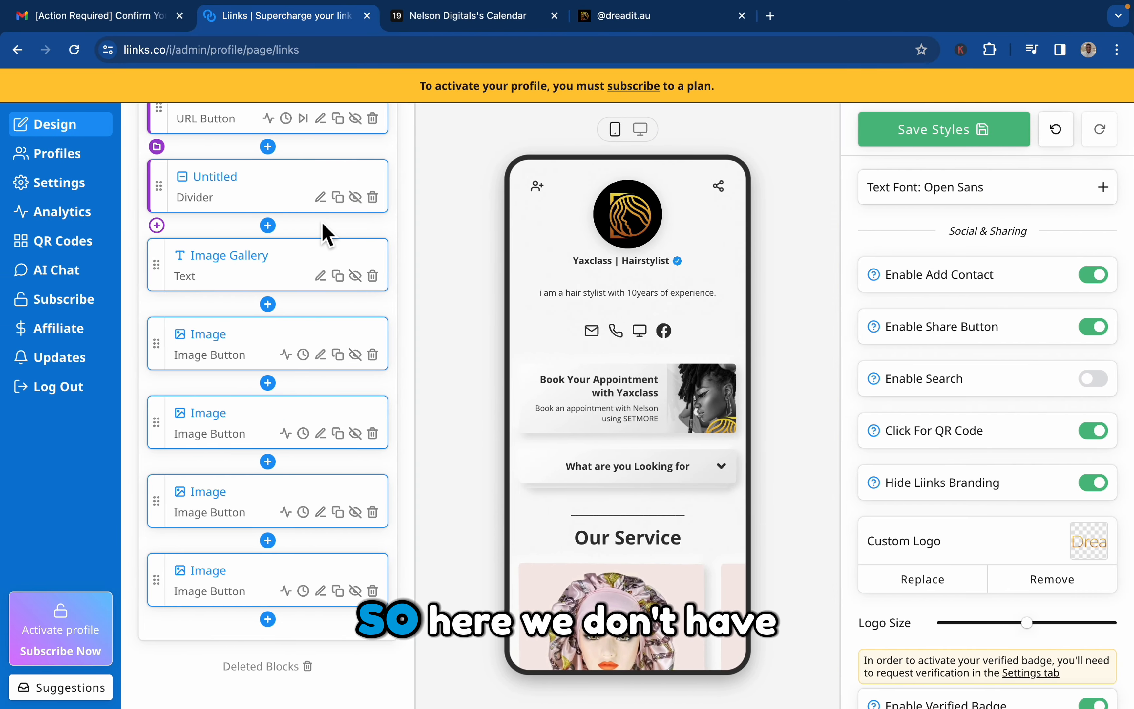
scroll(323, 234, "up", 10)
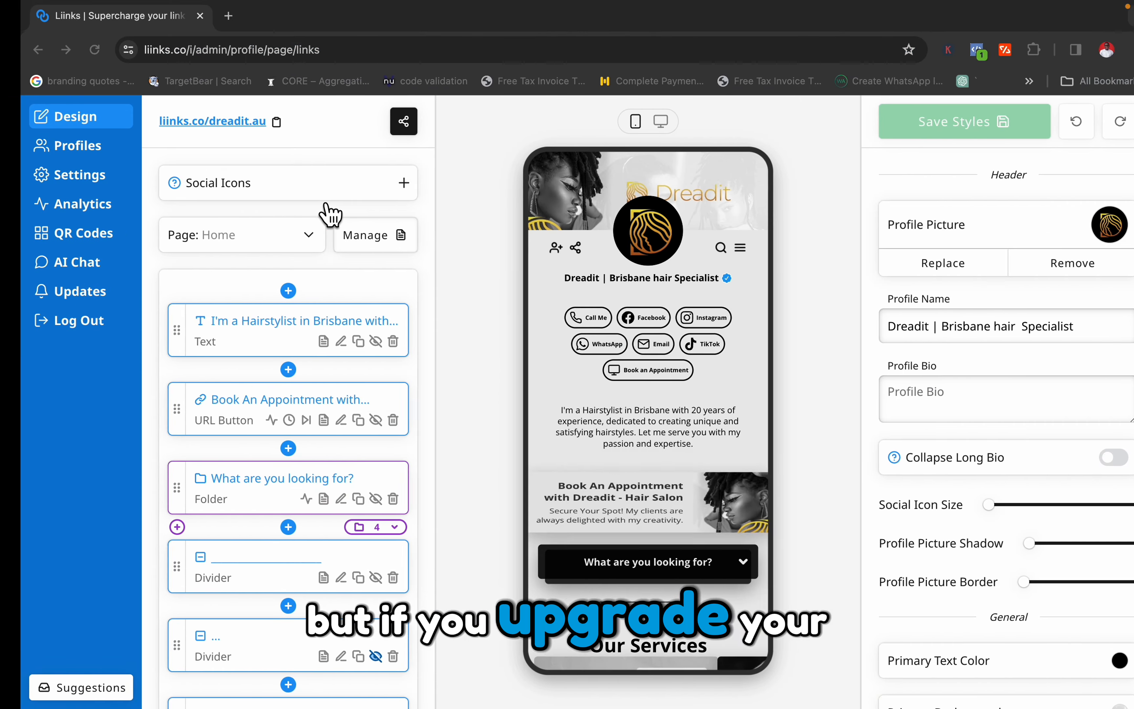
left_click(347, 244)
left_click(281, 251)
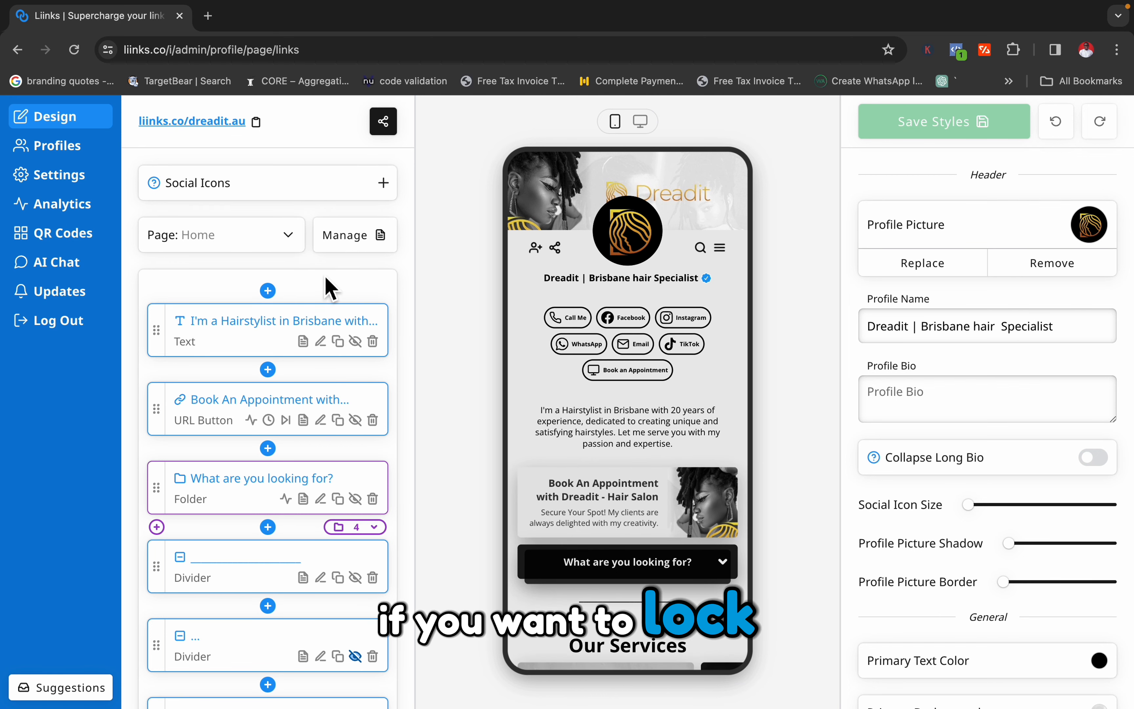
left_click(354, 253)
left_click(347, 246)
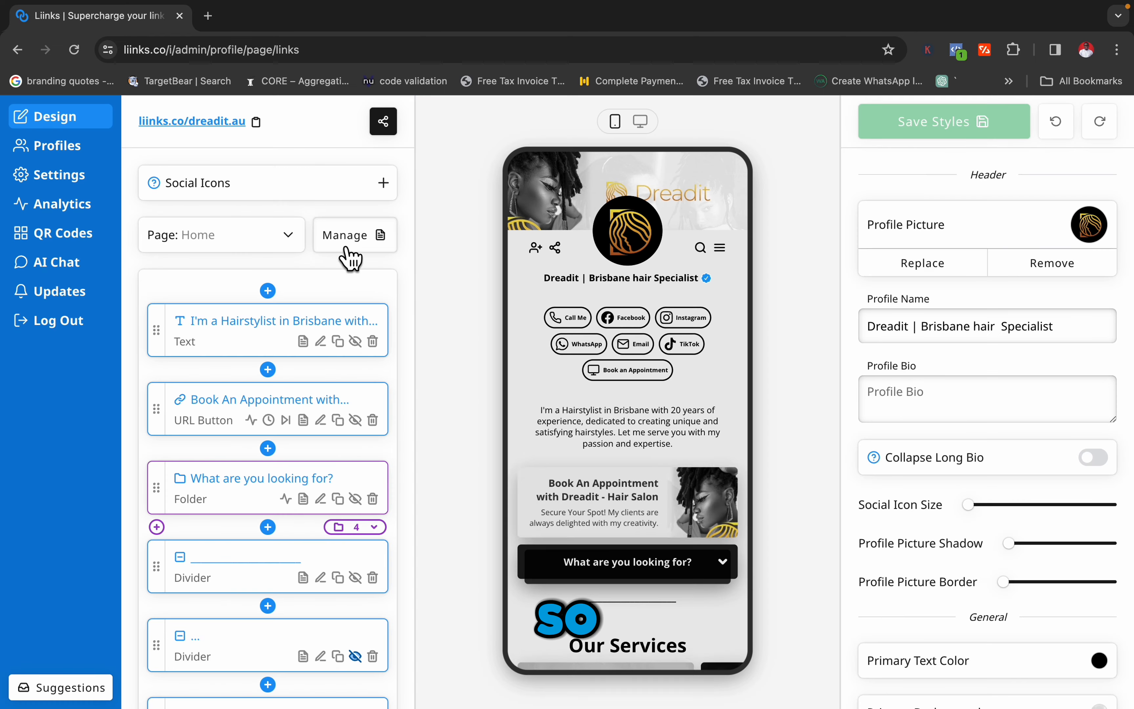
Review the dreadit.au services carousel and work gallery in the phone preview.
scroll(712, 504, "down", 4)
scroll(712, 511, "down", 10)
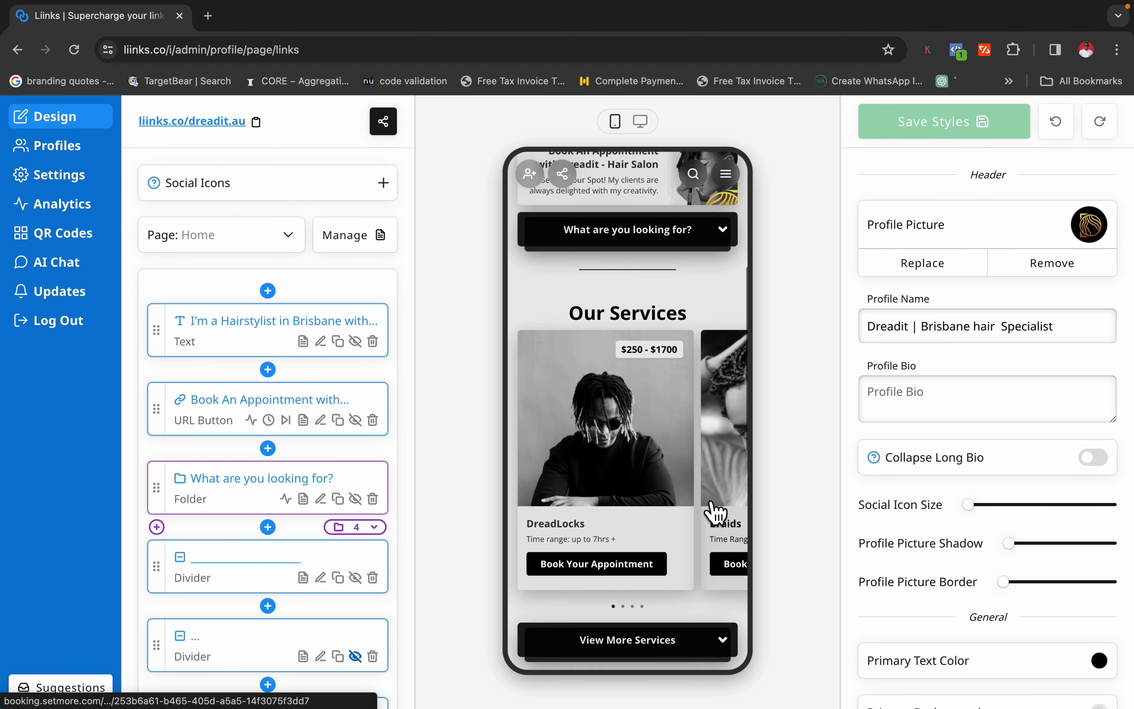
mouse_move(713, 514)
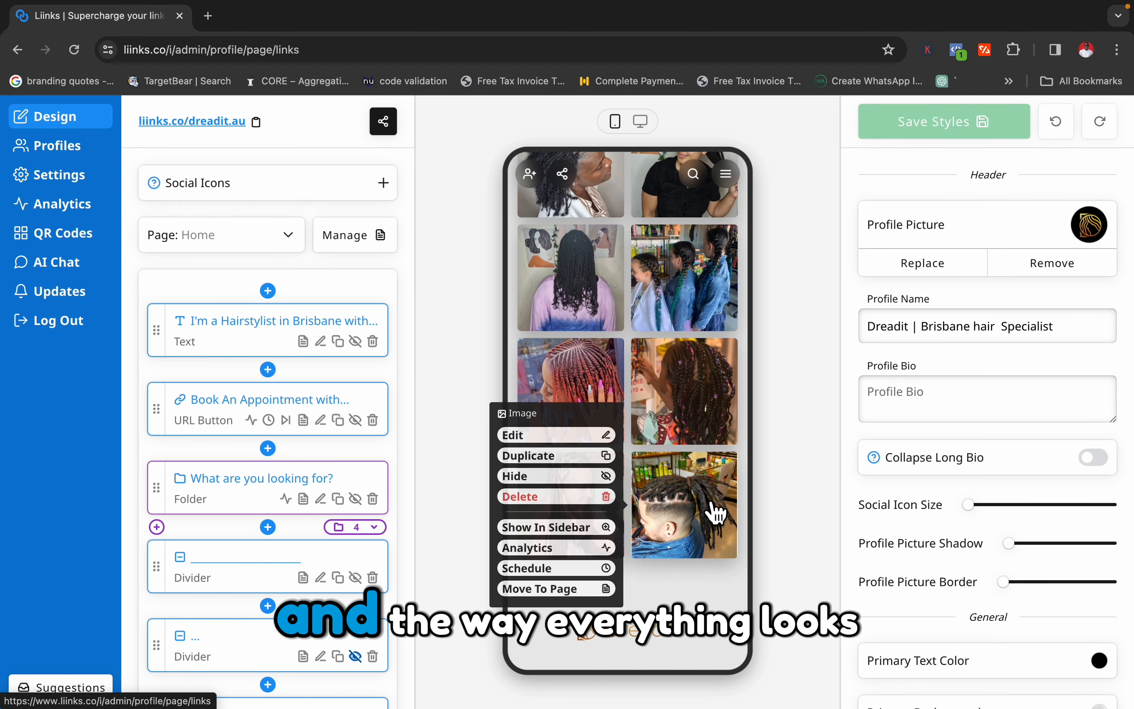
scroll(713, 513, "up", 2)
scroll(713, 514, "up", 10)
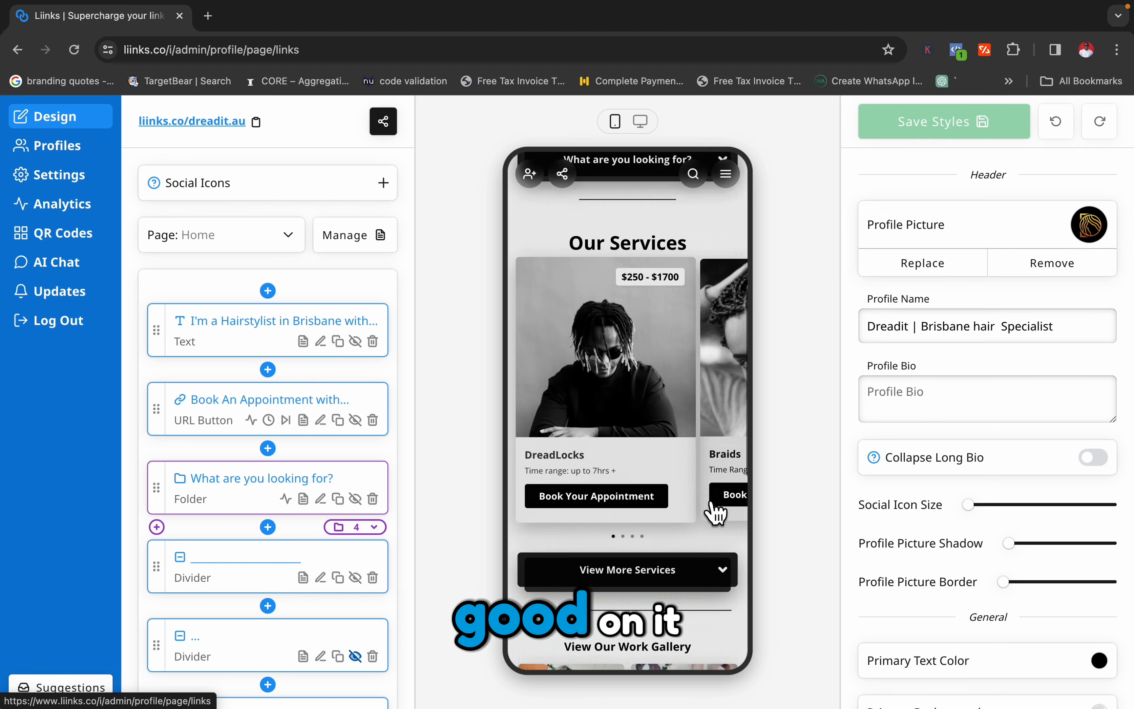
In the Yaxclass editor, add the label "$40 - $70" to the first Sister Locks service card under Our Service and save it.
mouse_move(563, 207)
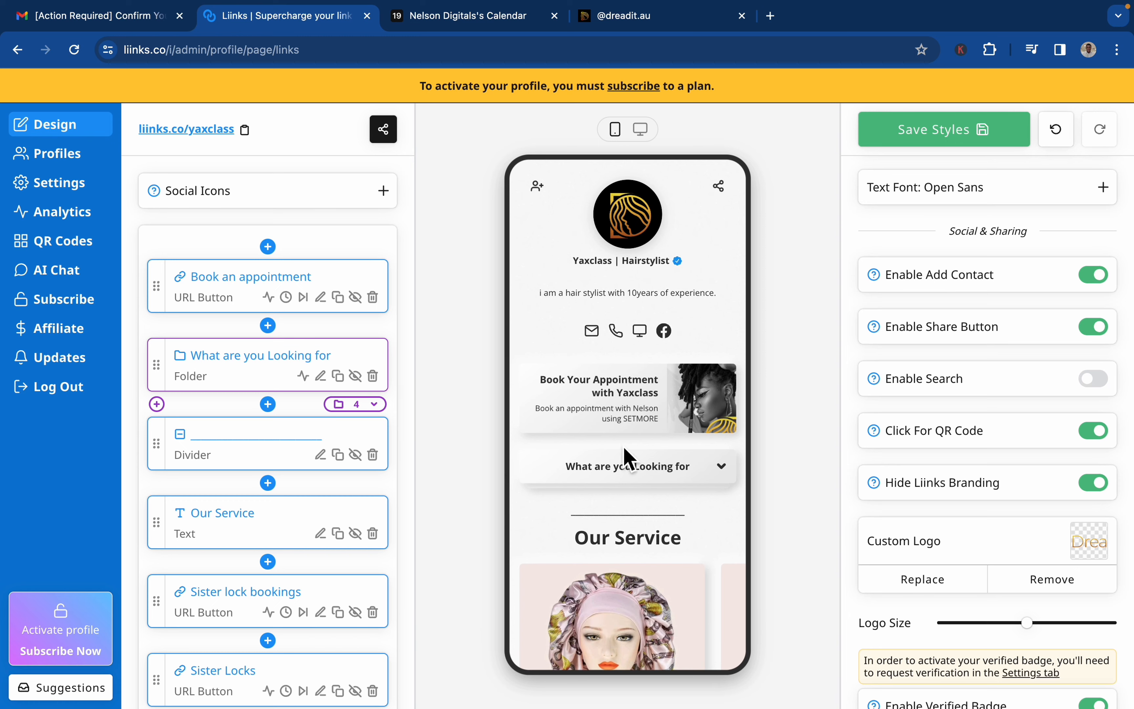
scroll(651, 516, "down", 7)
mouse_move(698, 337)
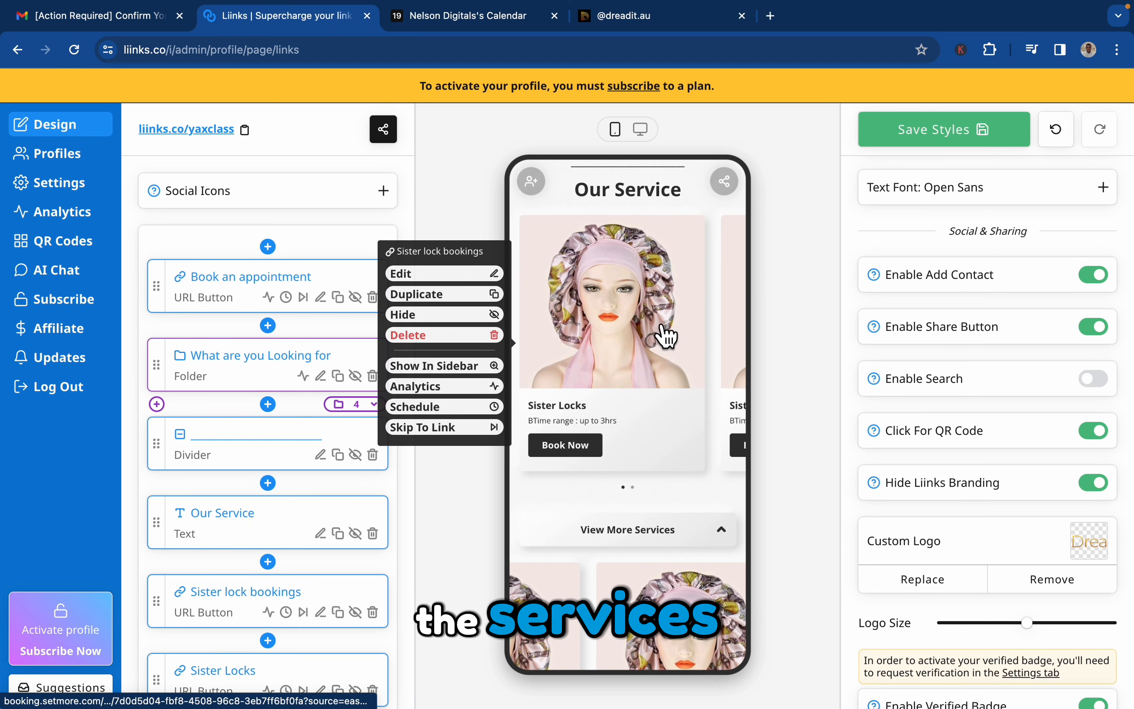
left_click(498, 275)
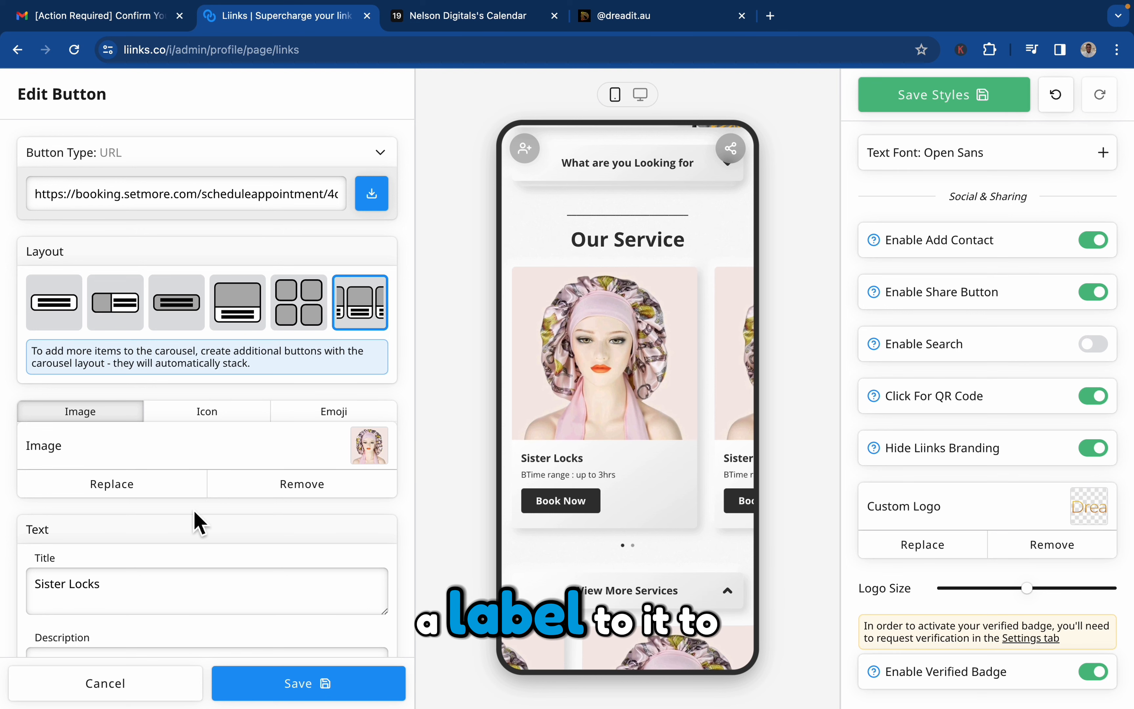
scroll(196, 522, "down", 8)
scroll(196, 522, "down", 1)
left_click(236, 368)
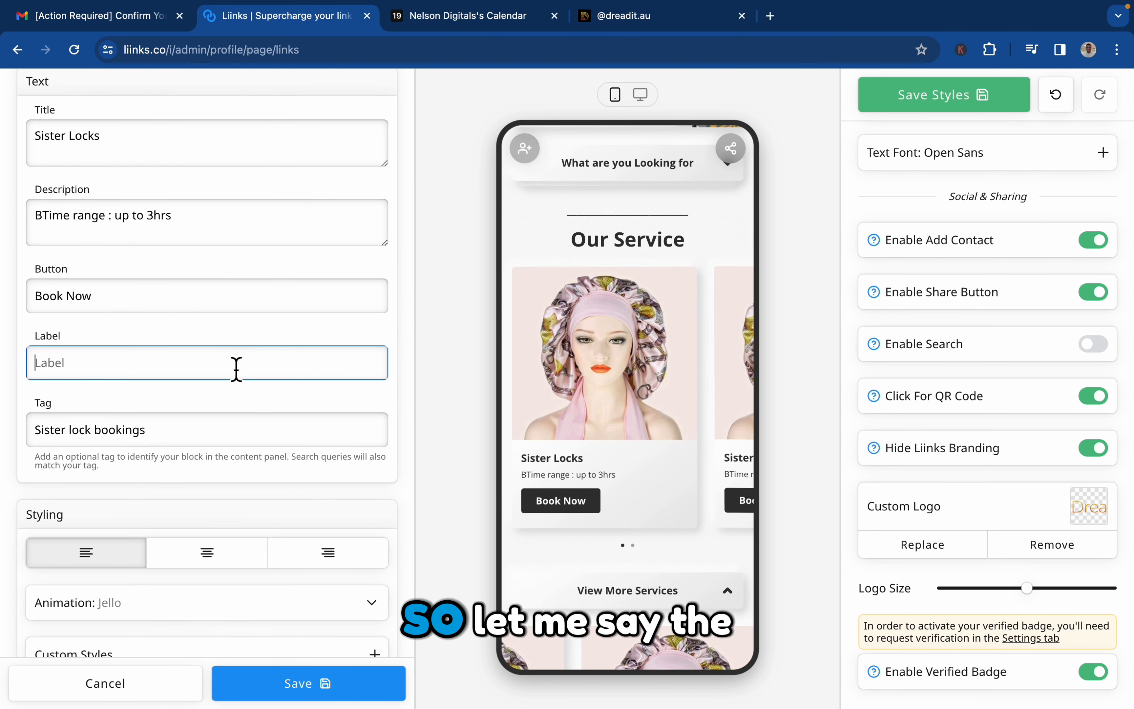
type("$")
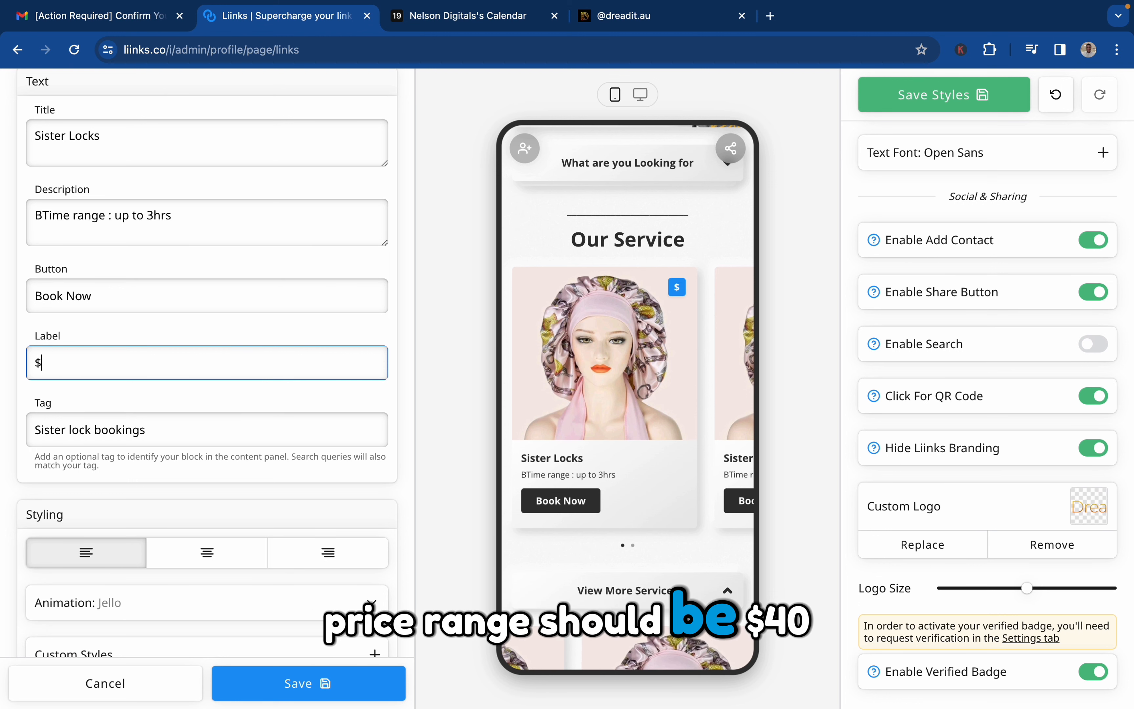
type("40 - $70")
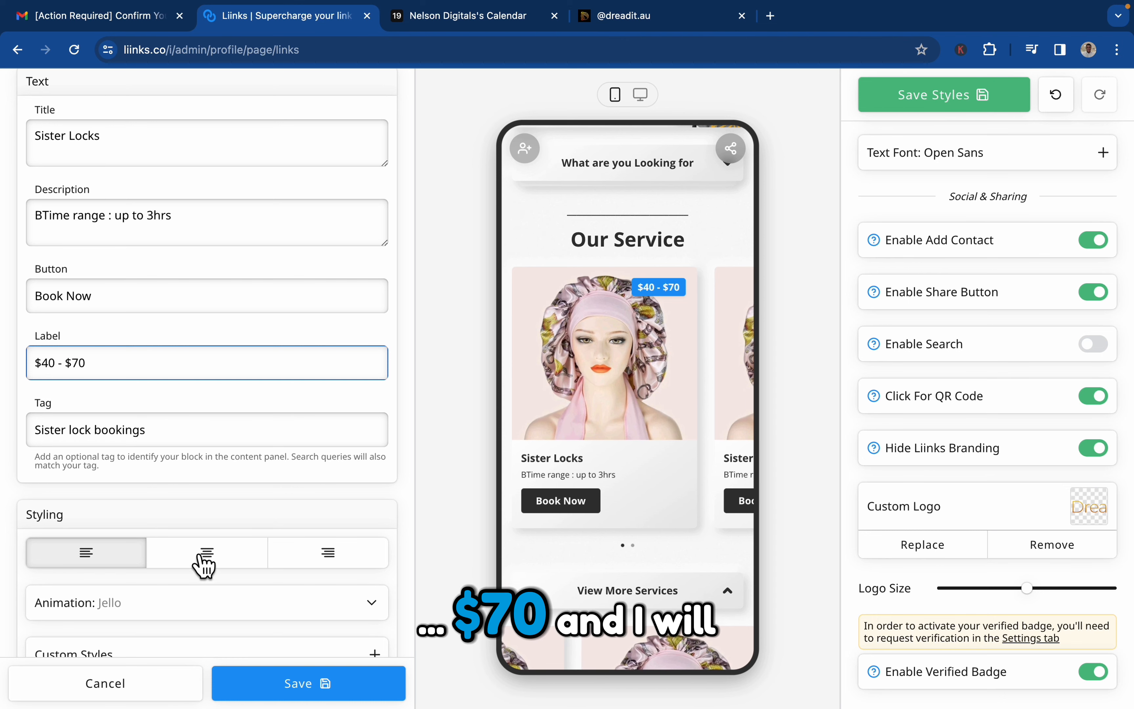
scroll(298, 573, "down", 4)
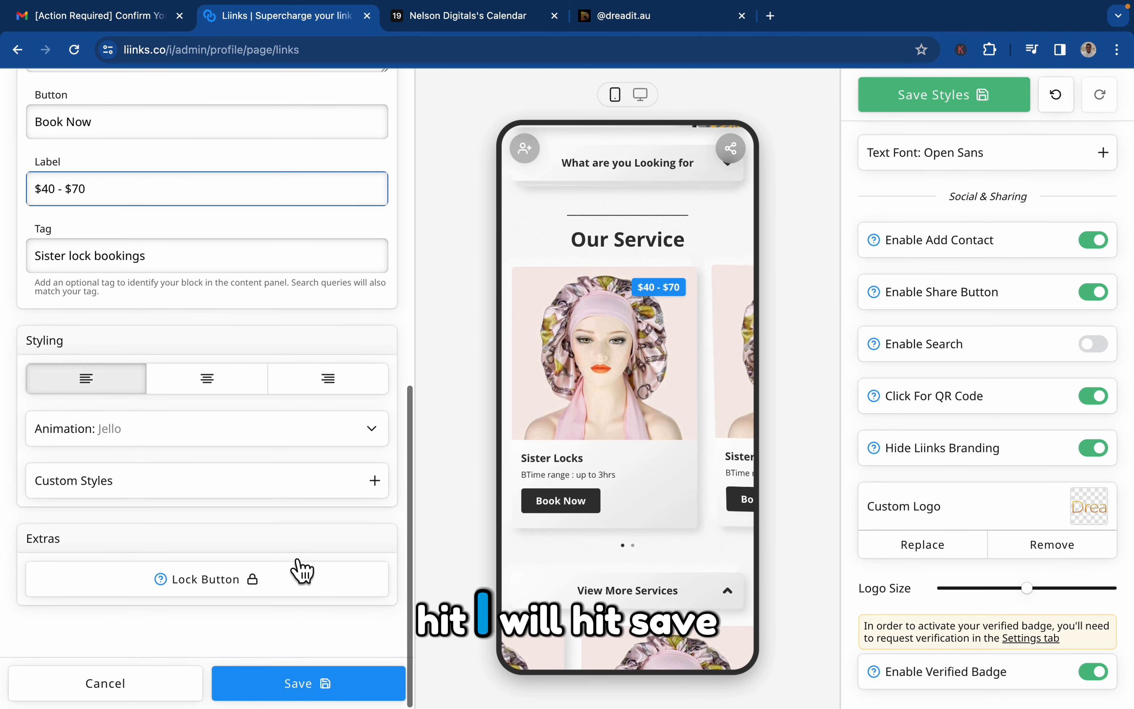
left_click(302, 689)
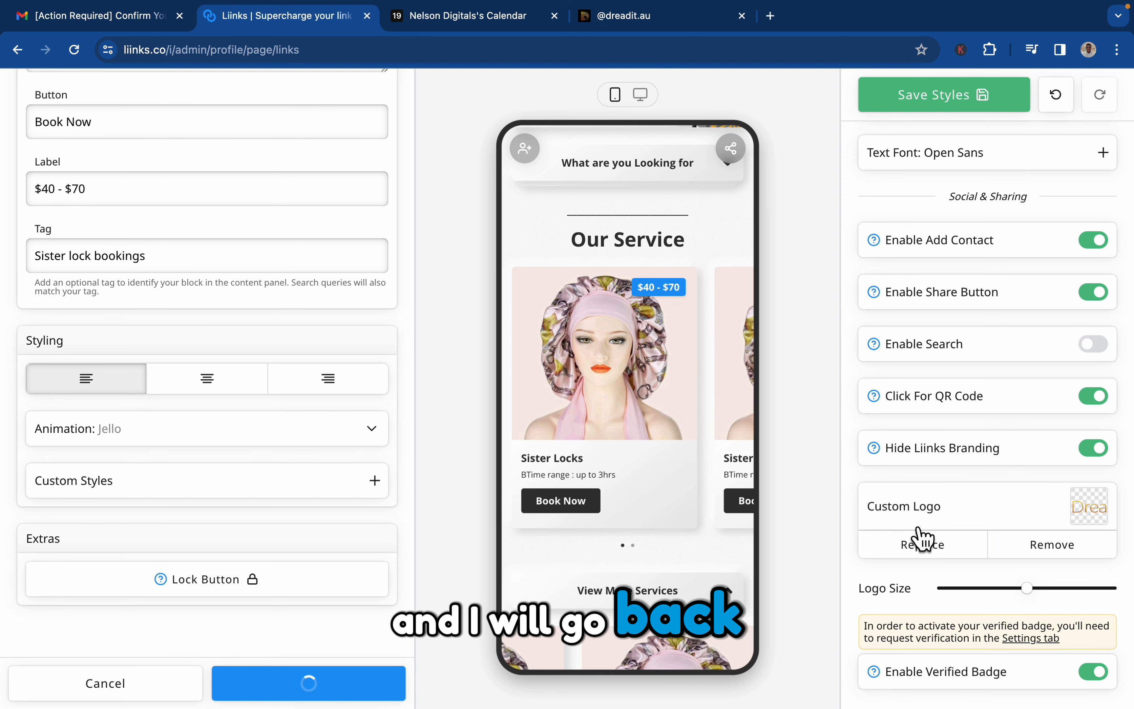
Set the Label Color of the cards to #FAFAFA.
scroll(1015, 463, "down", 2)
scroll(1019, 466, "up", 10)
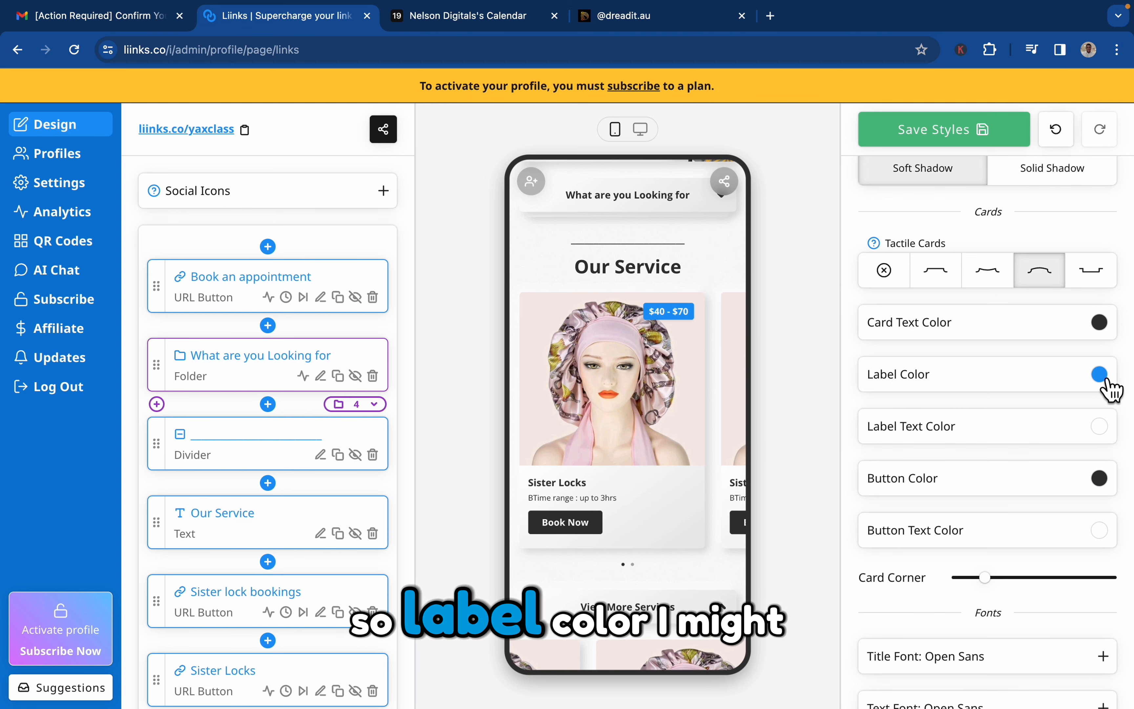
left_click(1102, 378)
double_click(1037, 424)
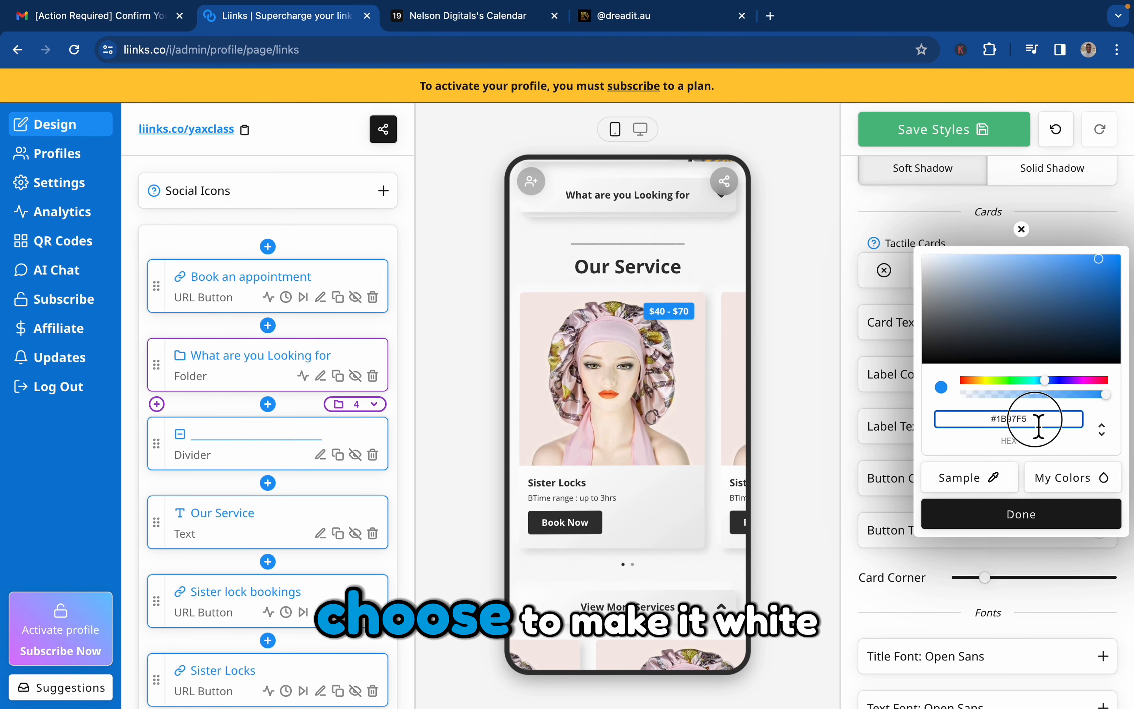
type("fafafa")
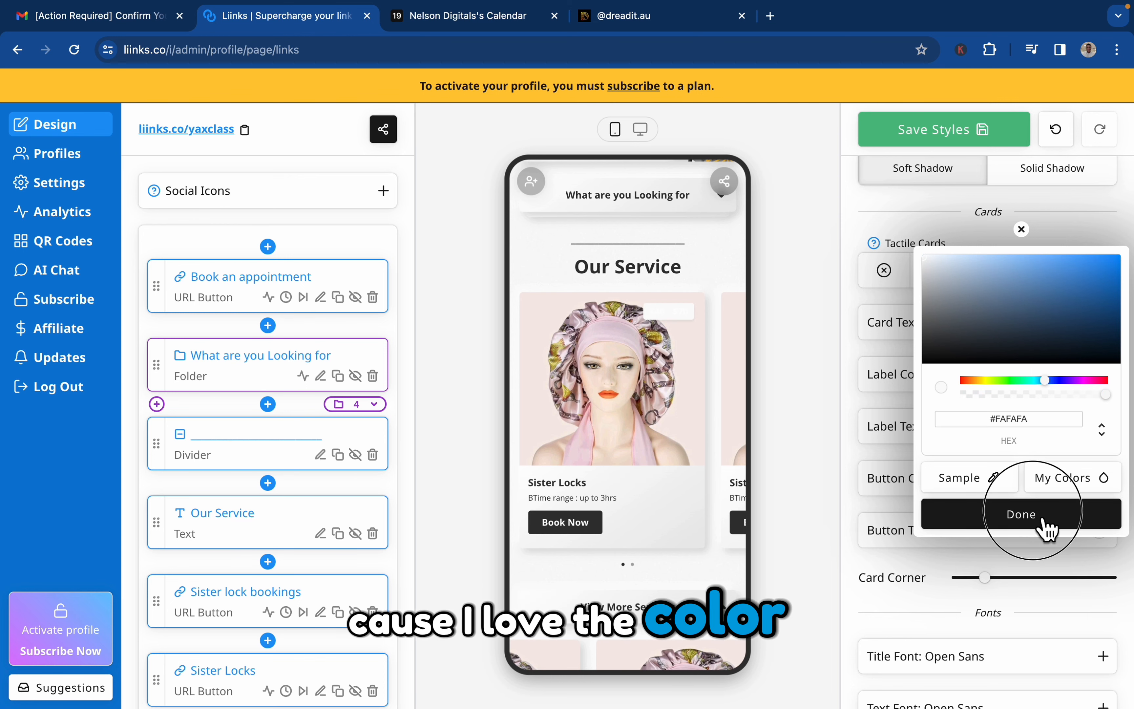
left_click(1022, 515)
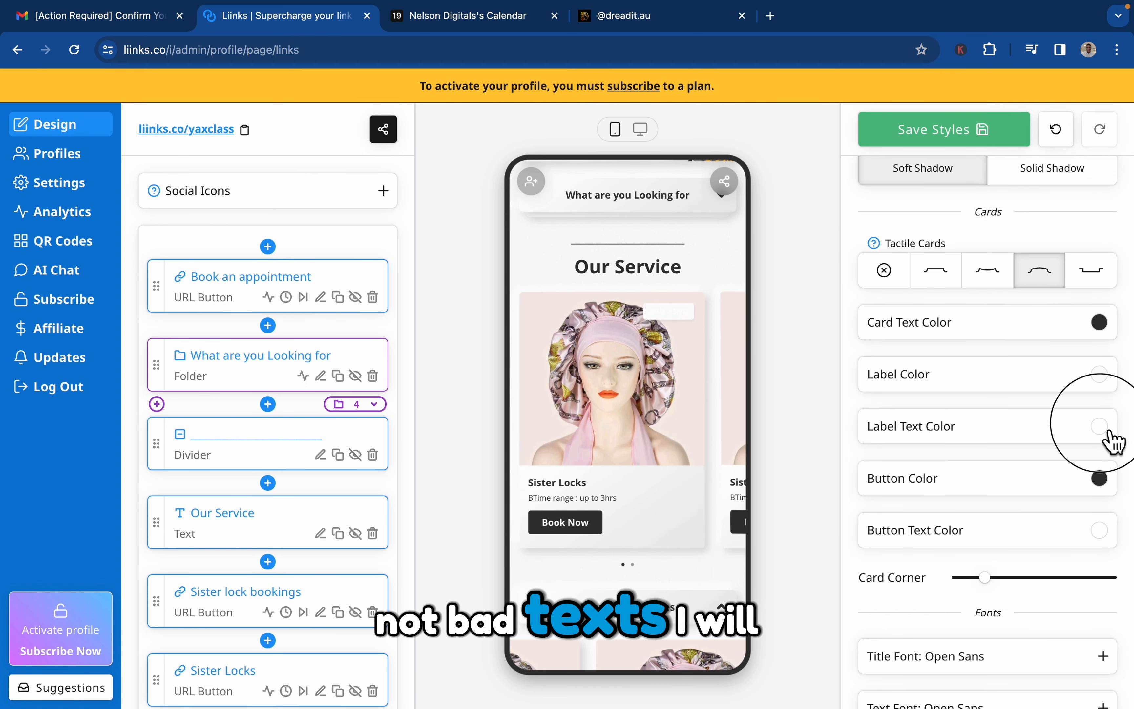
Set the Label Text Color of the cards to the black swatch from the saved colors.
left_click(1100, 426)
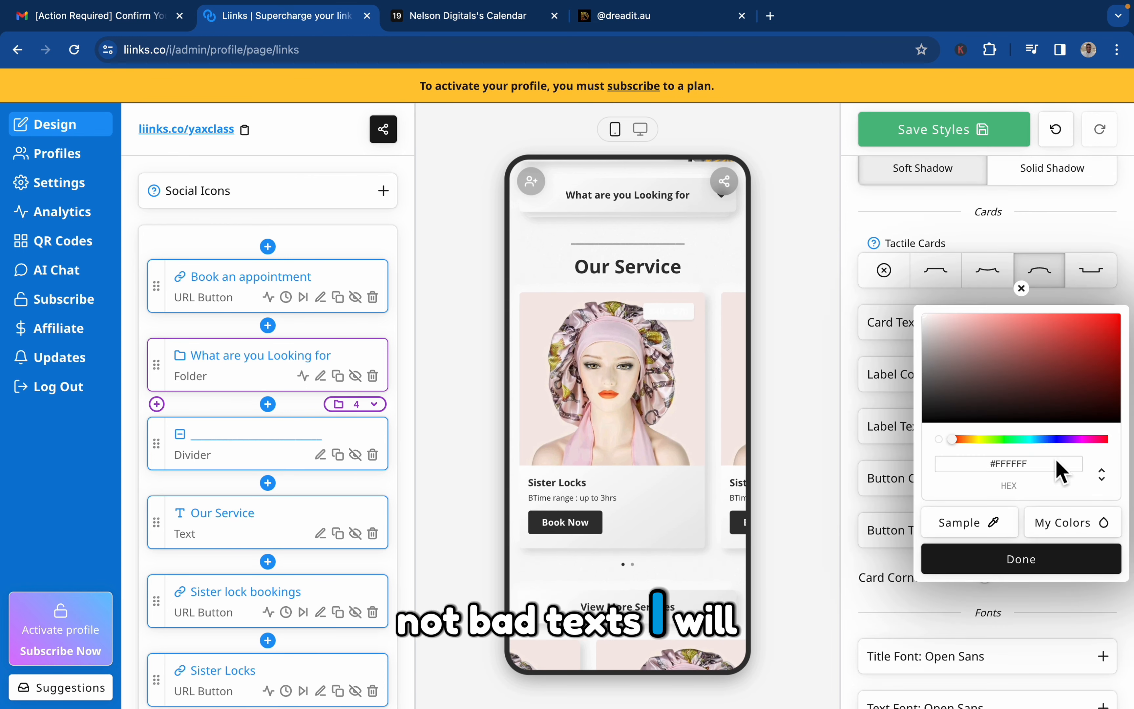
left_click(1057, 527)
left_click(945, 406)
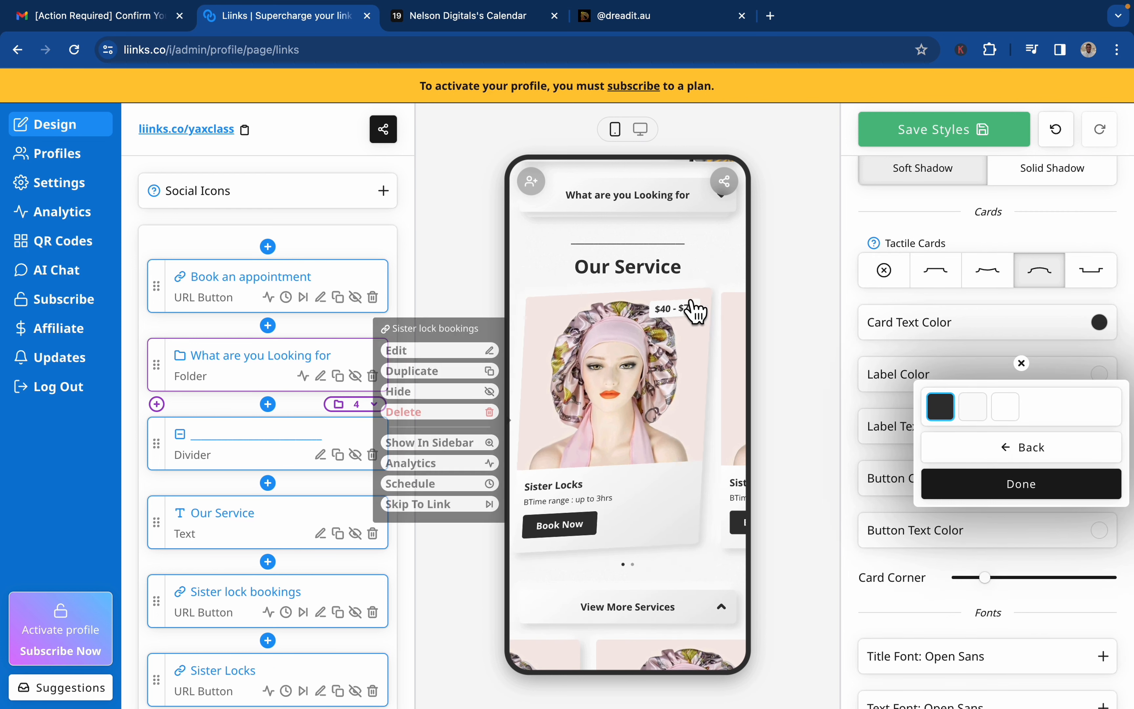
left_click(1021, 491)
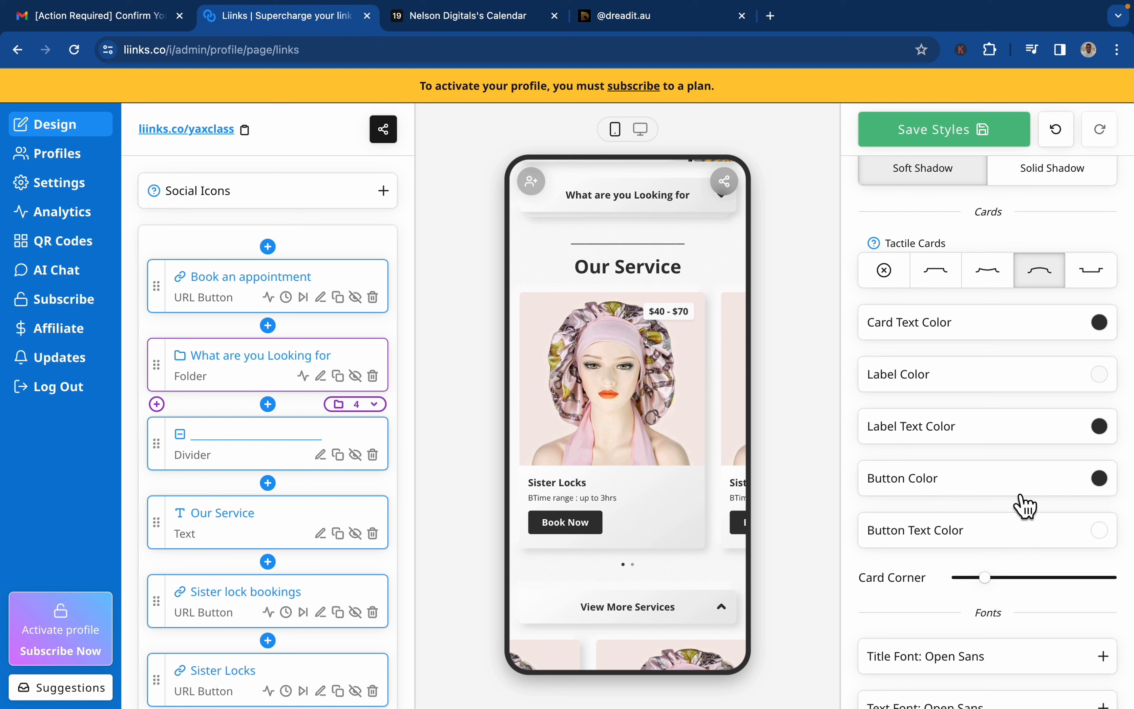
Expand the "What are you Looking for" folder in the phone preview to check its image labels, and collapse it again.
scroll(680, 375, "up", 4)
left_click(680, 374)
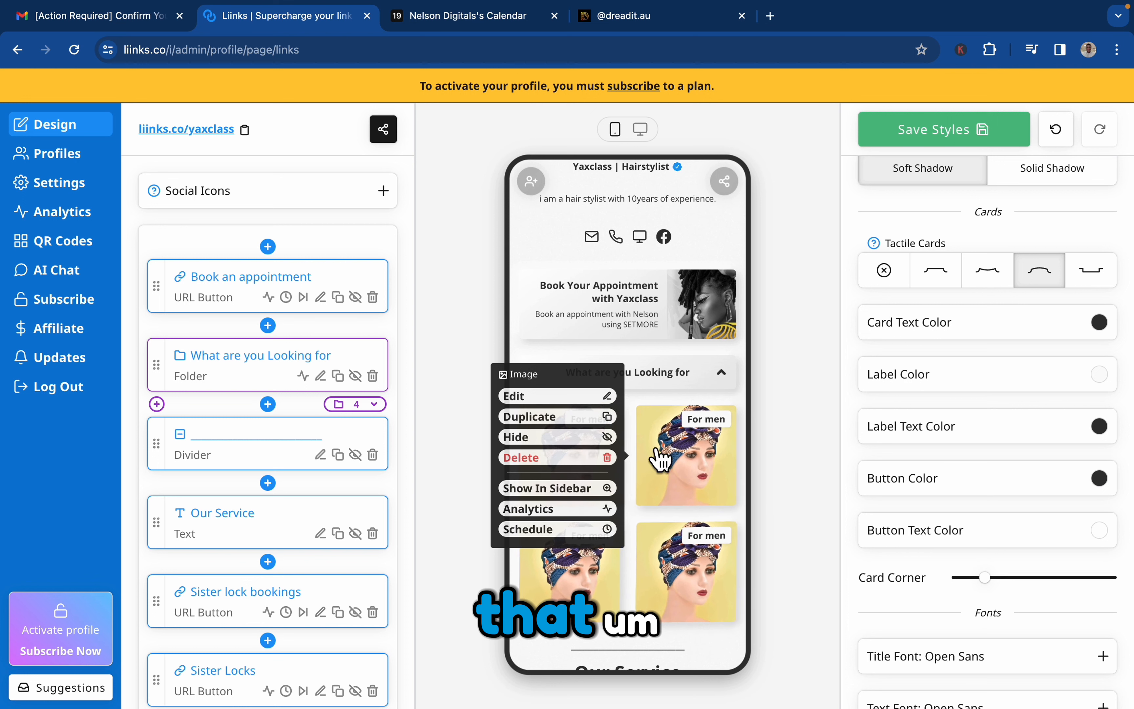
left_click(699, 385)
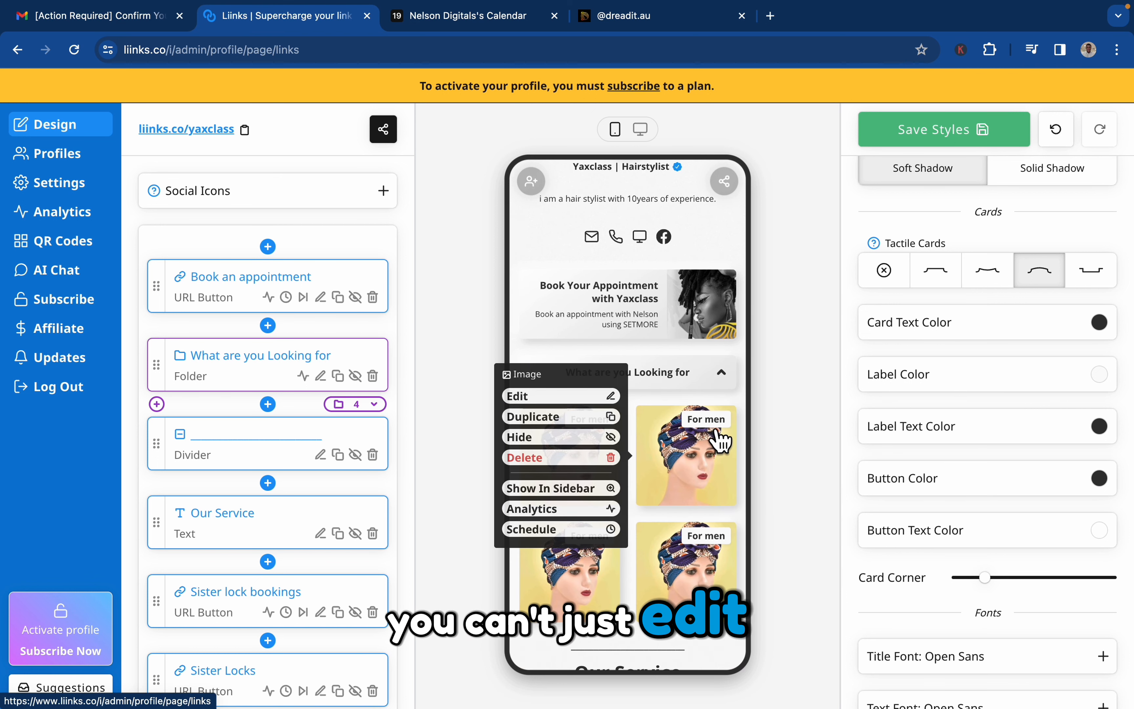
left_click(721, 375)
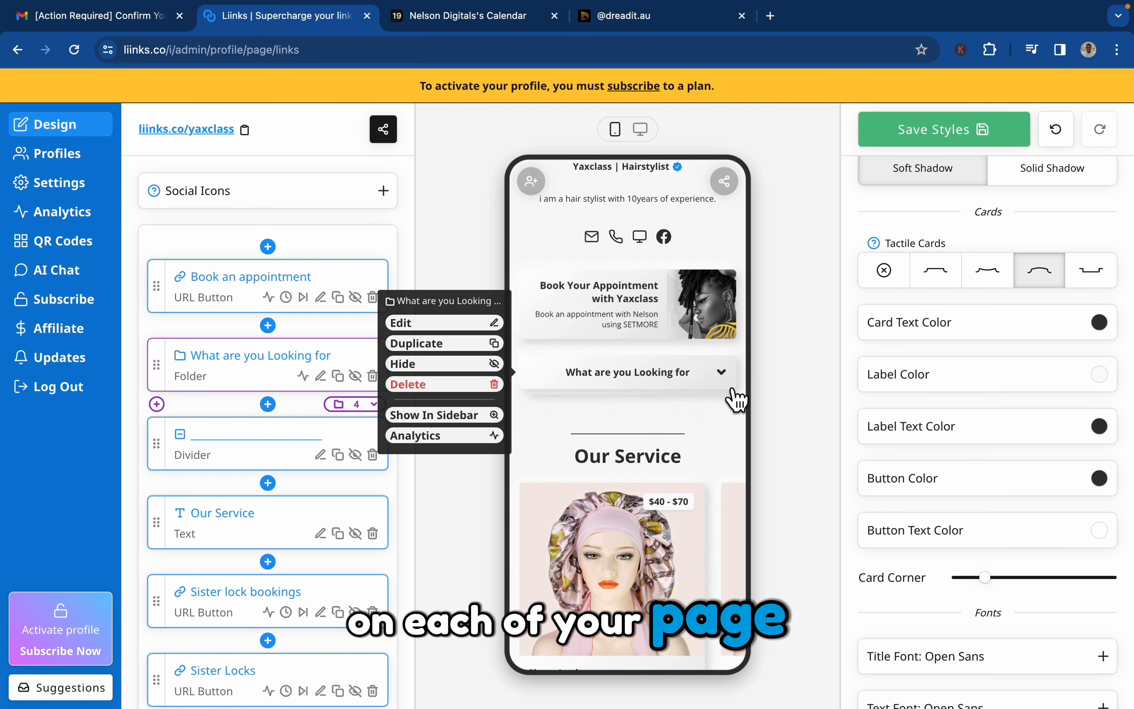
Review the Yaxclass preview down to the image gallery, and check the Setmore services list before returning to the Liinks editor.
scroll(713, 515, "down", 10)
scroll(713, 516, "down", 8)
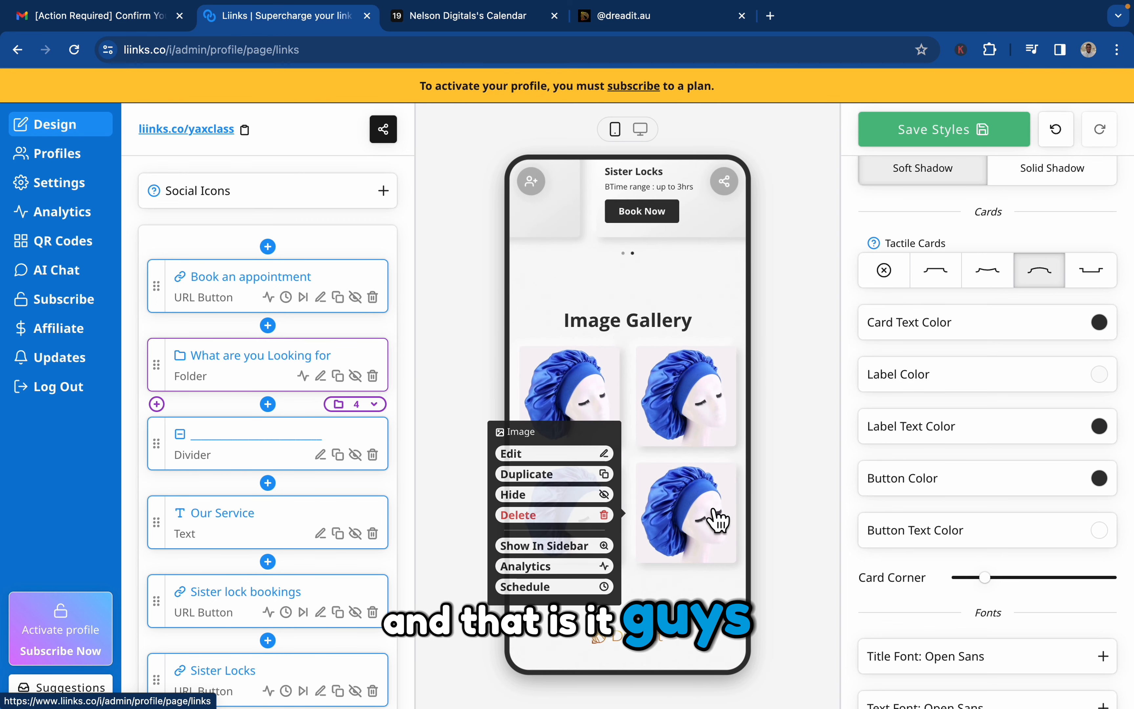
scroll(716, 518, "up", 18)
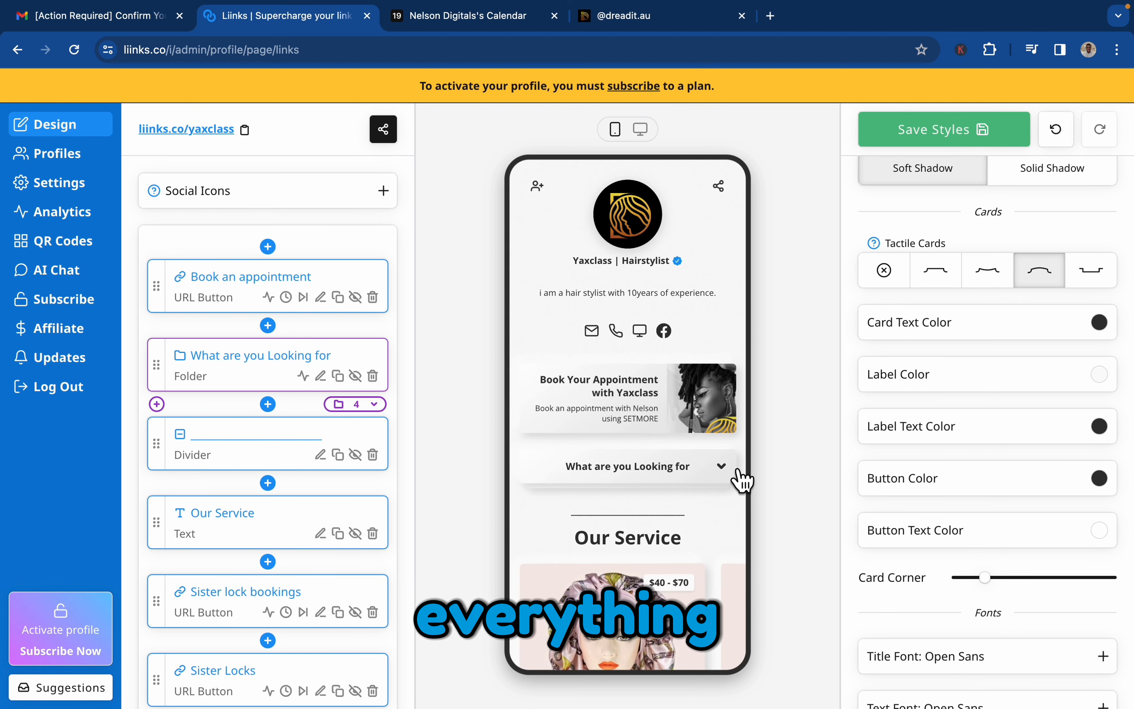
scroll(639, 576, "down", 3)
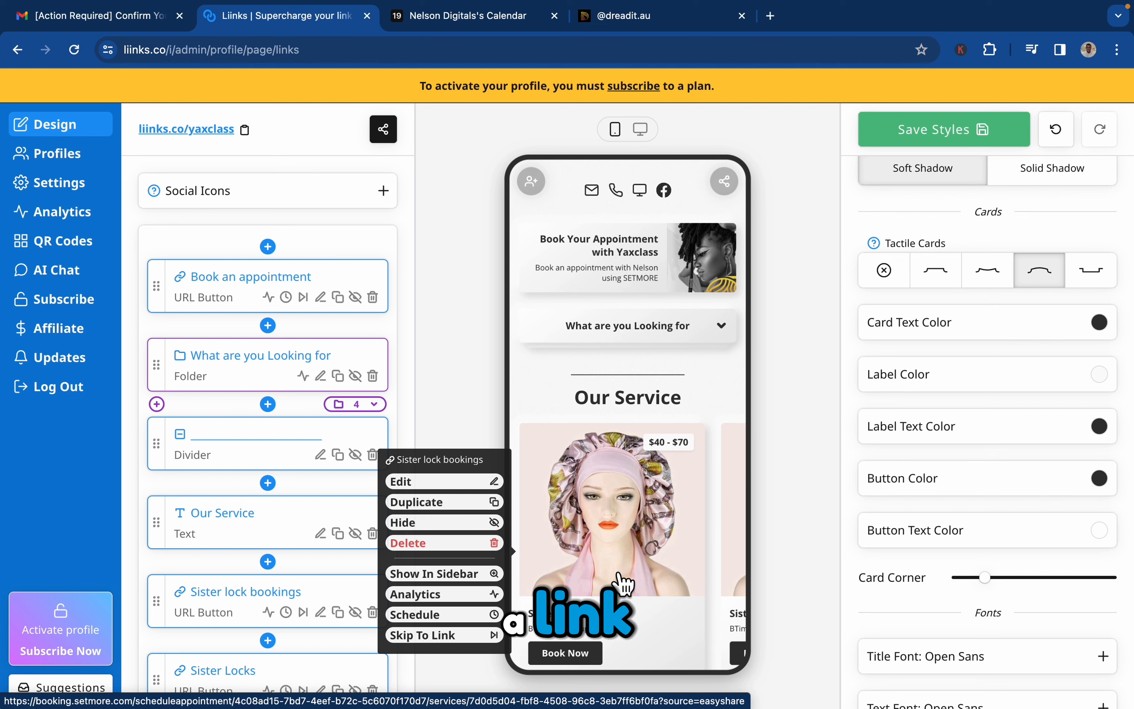
left_click(487, 17)
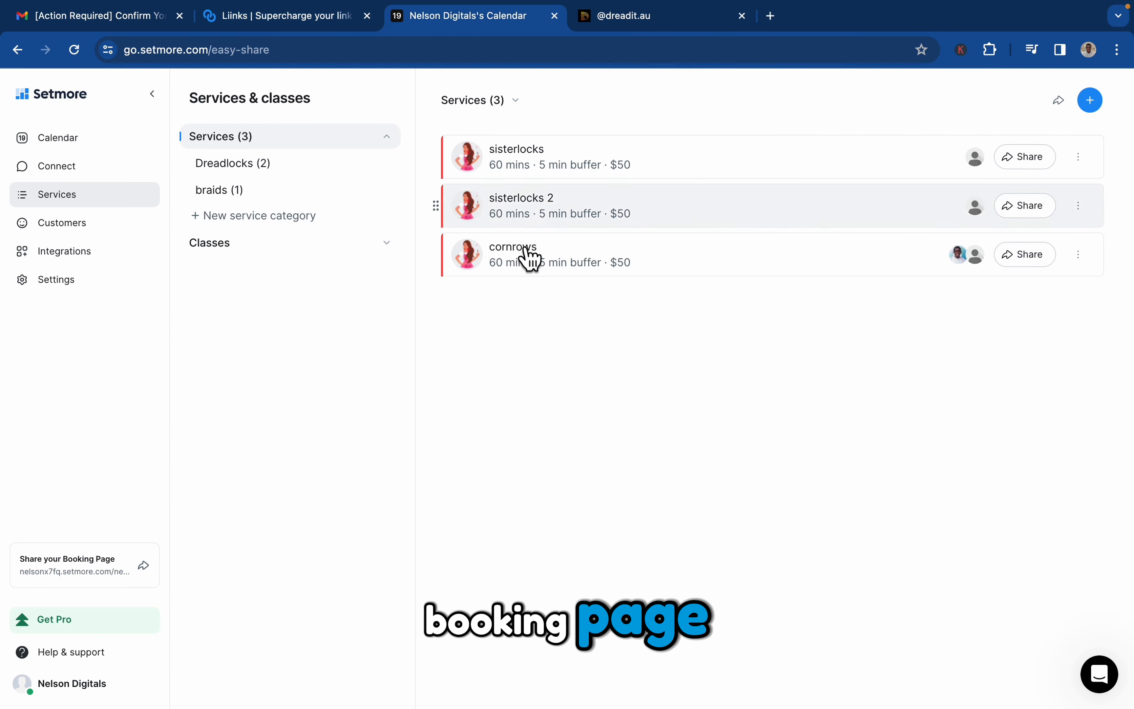
left_click(277, 17)
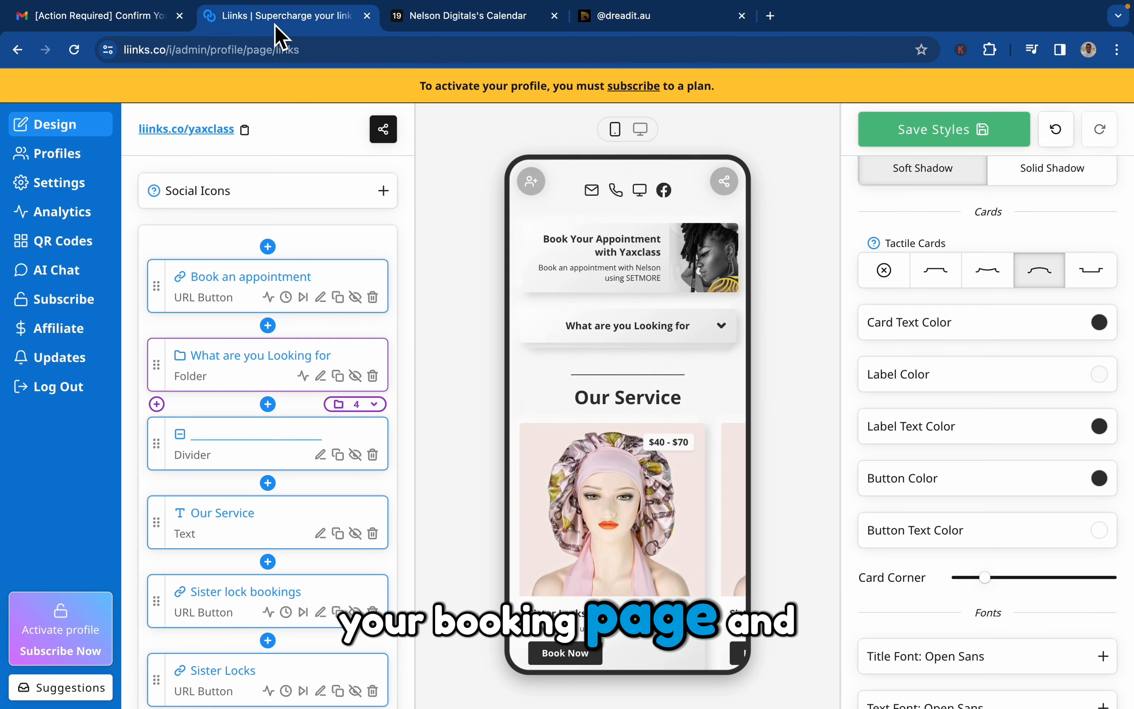
Review the Yaxclass phone preview from the profile header through the service cards to the image gallery.
scroll(684, 497, "up", 3)
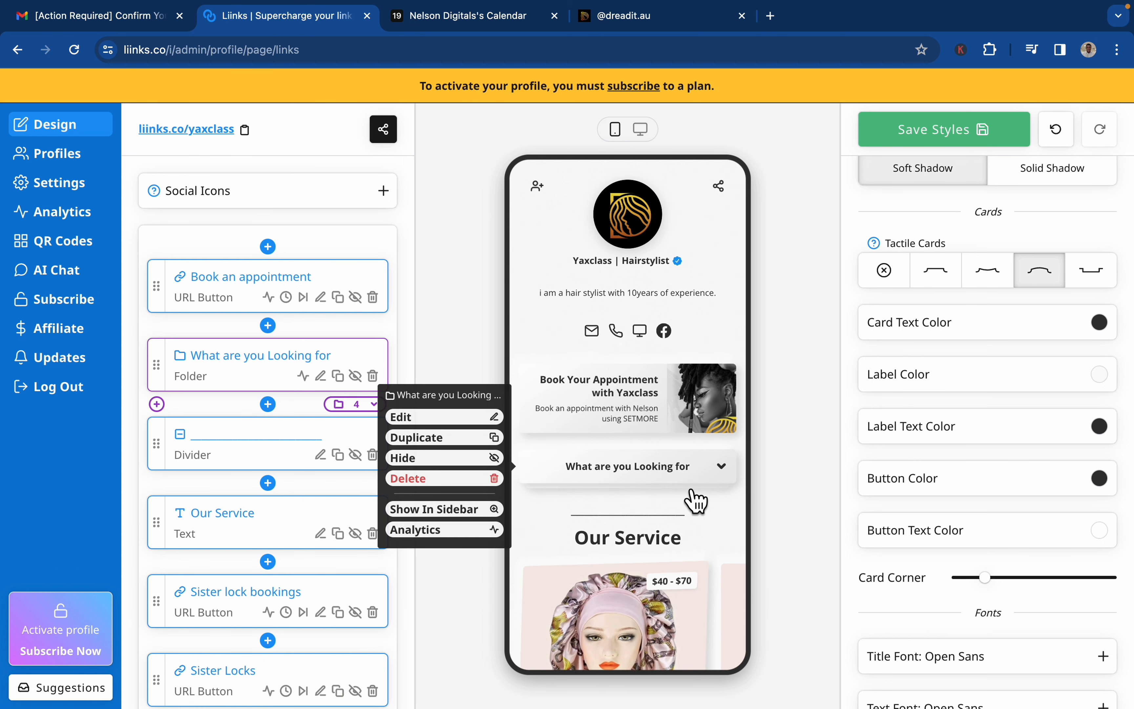
mouse_move(713, 412)
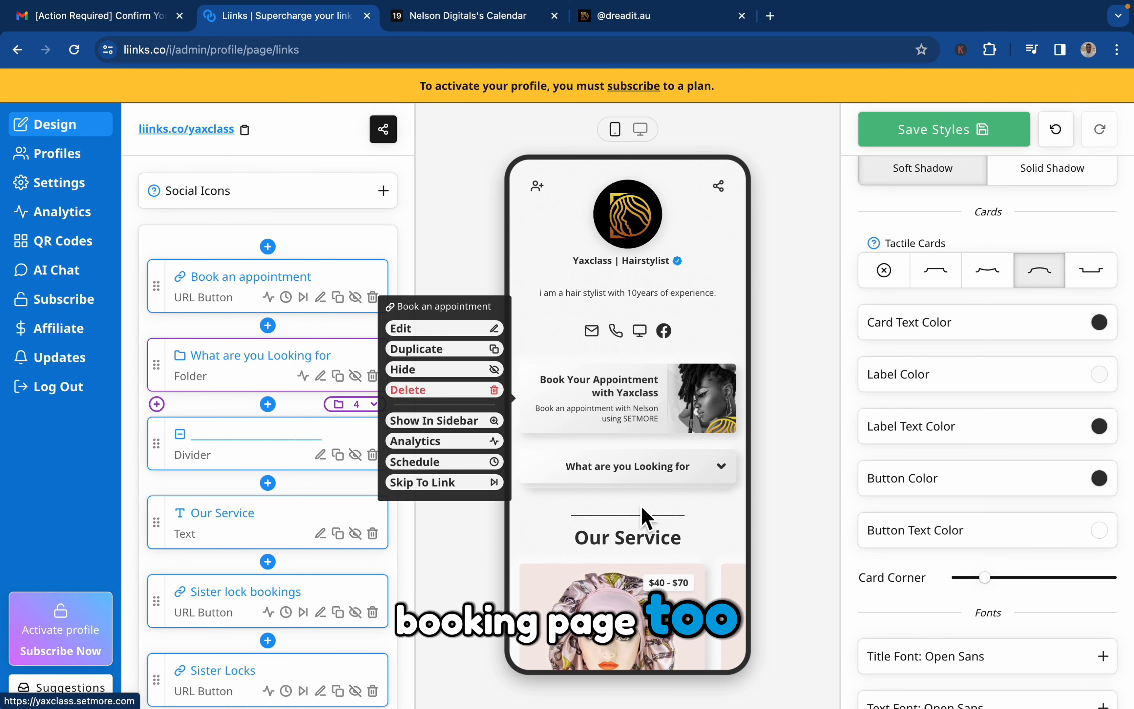
mouse_move(638, 524)
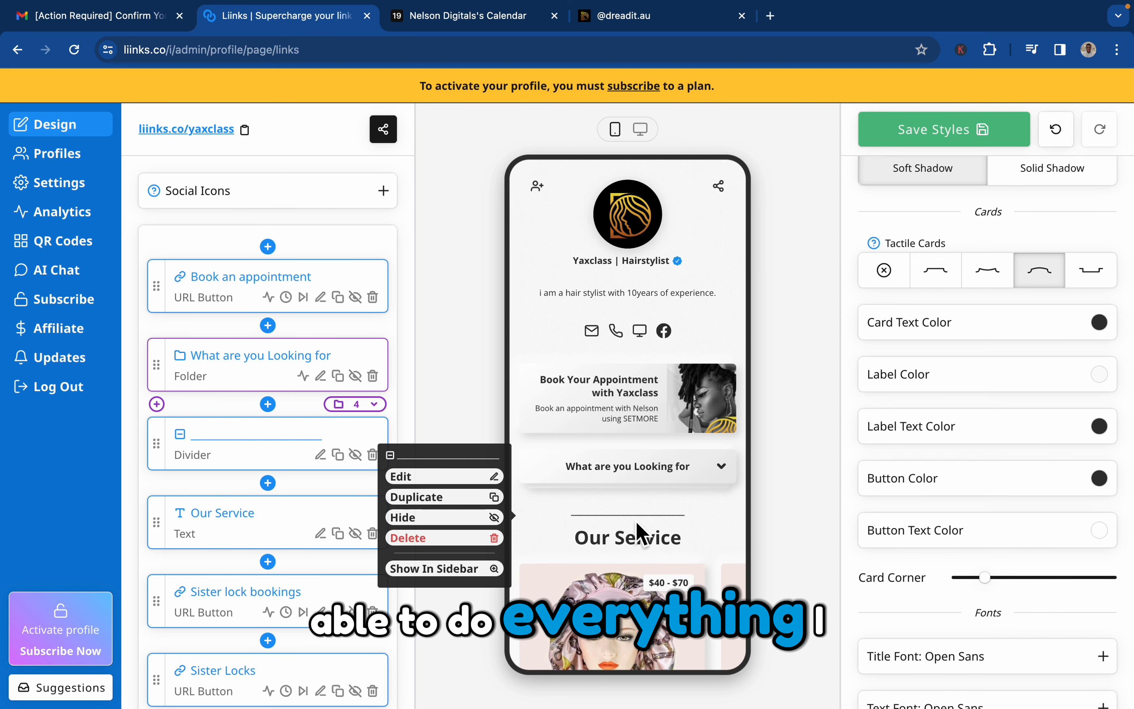
scroll(638, 534, "down", 10)
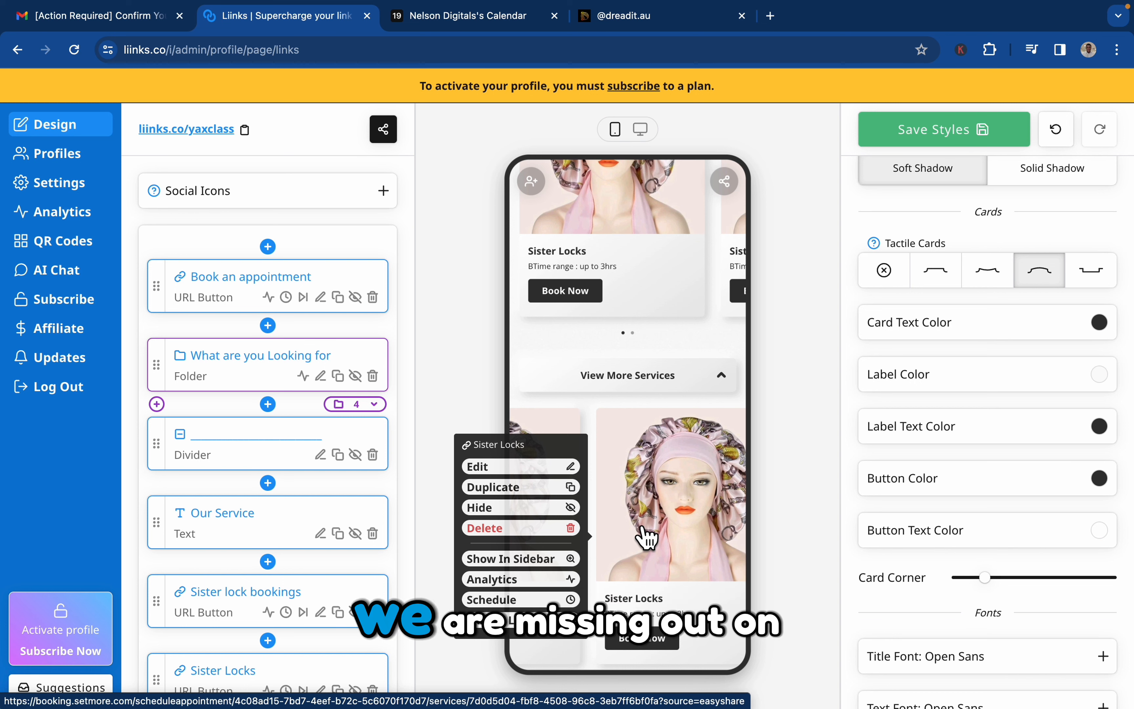
scroll(646, 537, "down", 8)
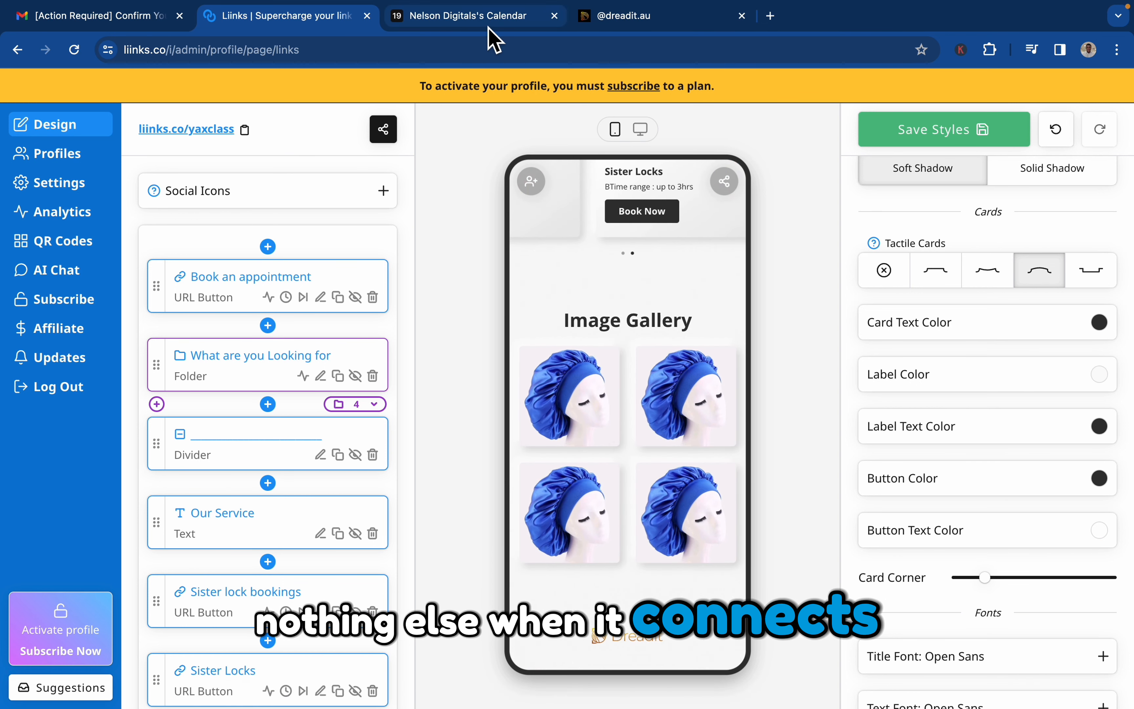
Check the live dreadit.au reference page, and switch to the browser window holding its Liinks editor.
left_click(621, 17)
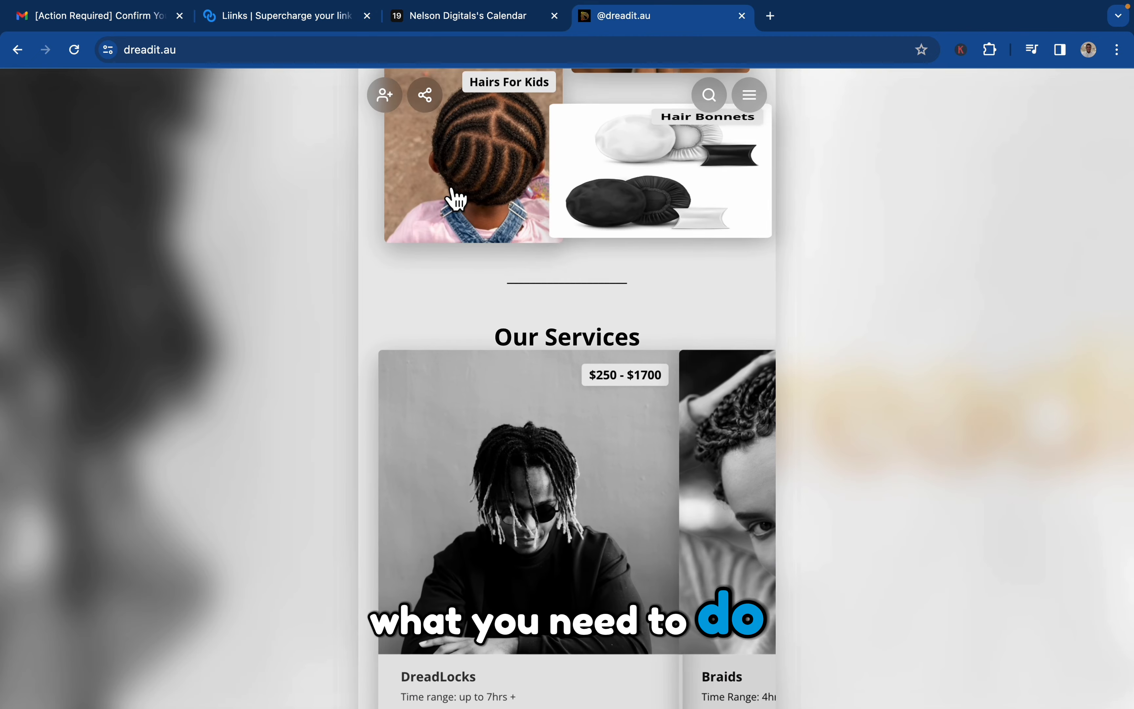
scroll(462, 175, "up", 10)
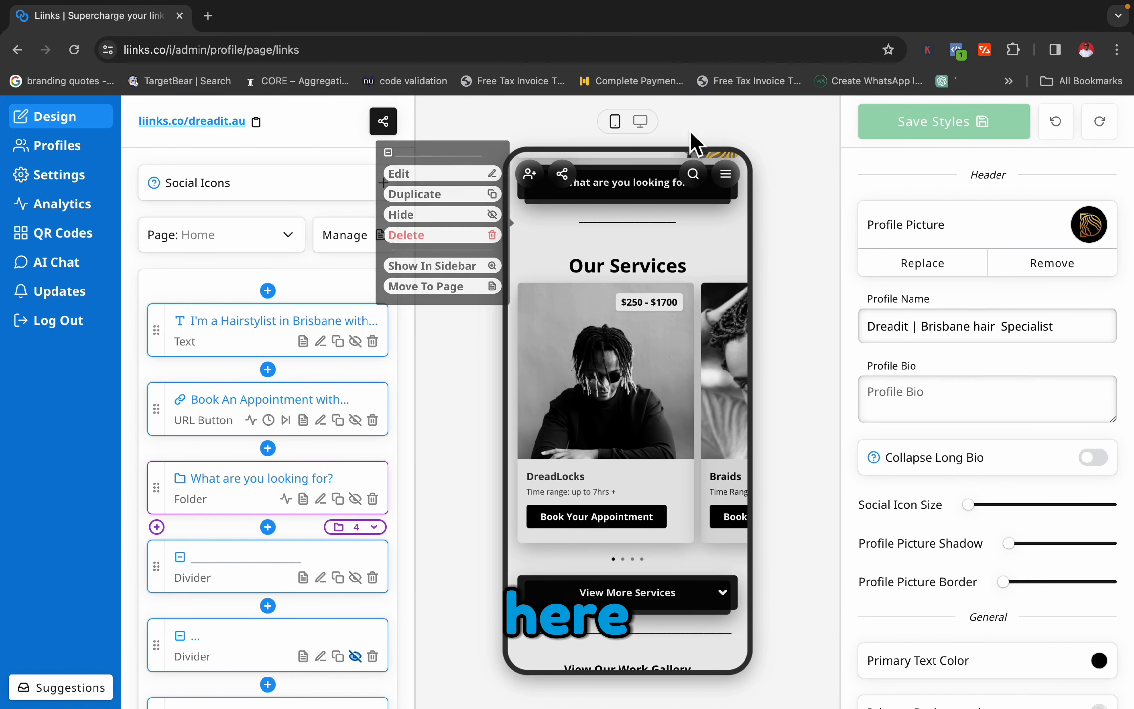
mouse_move(561, 481)
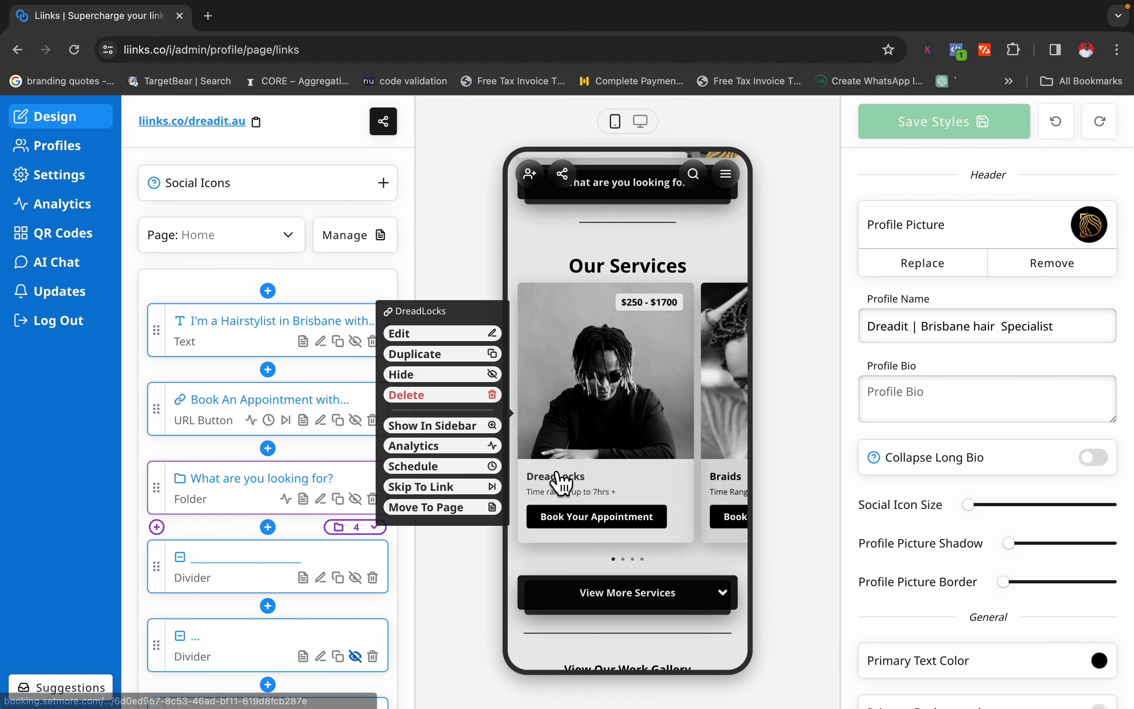
Switch to the yoursassistance admin profile and examine its design blocks, card styles and Social & Sharing options.
left_click(75, 156)
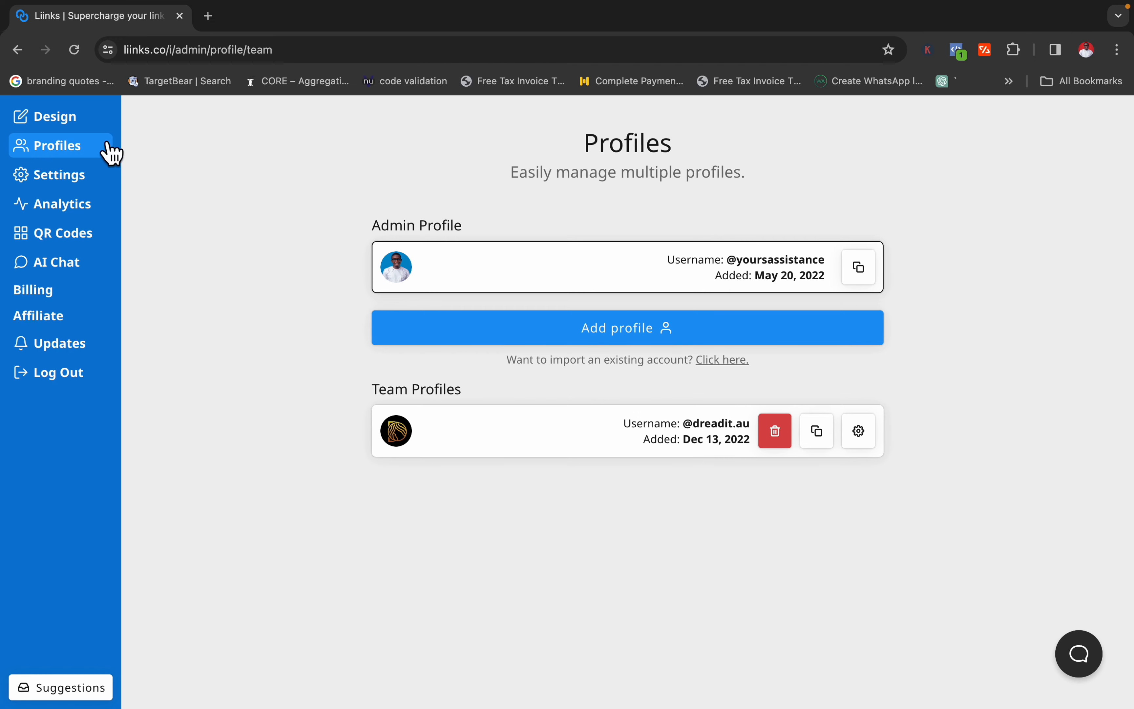
left_click(85, 125)
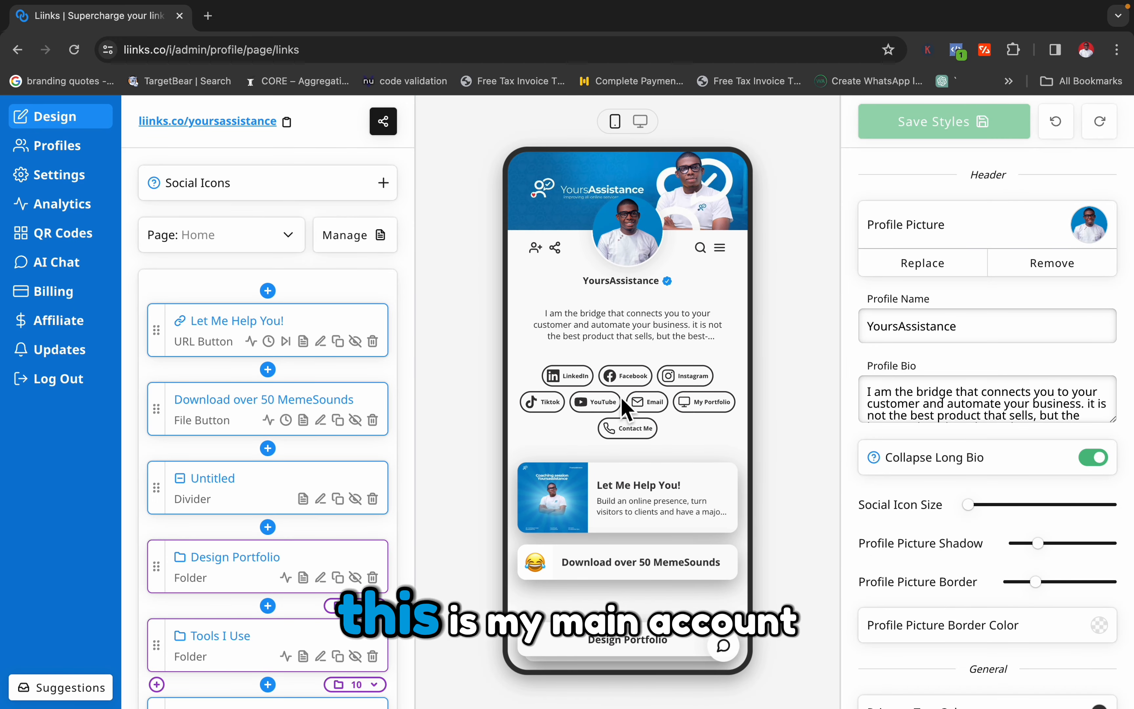
scroll(903, 561, "down", 15)
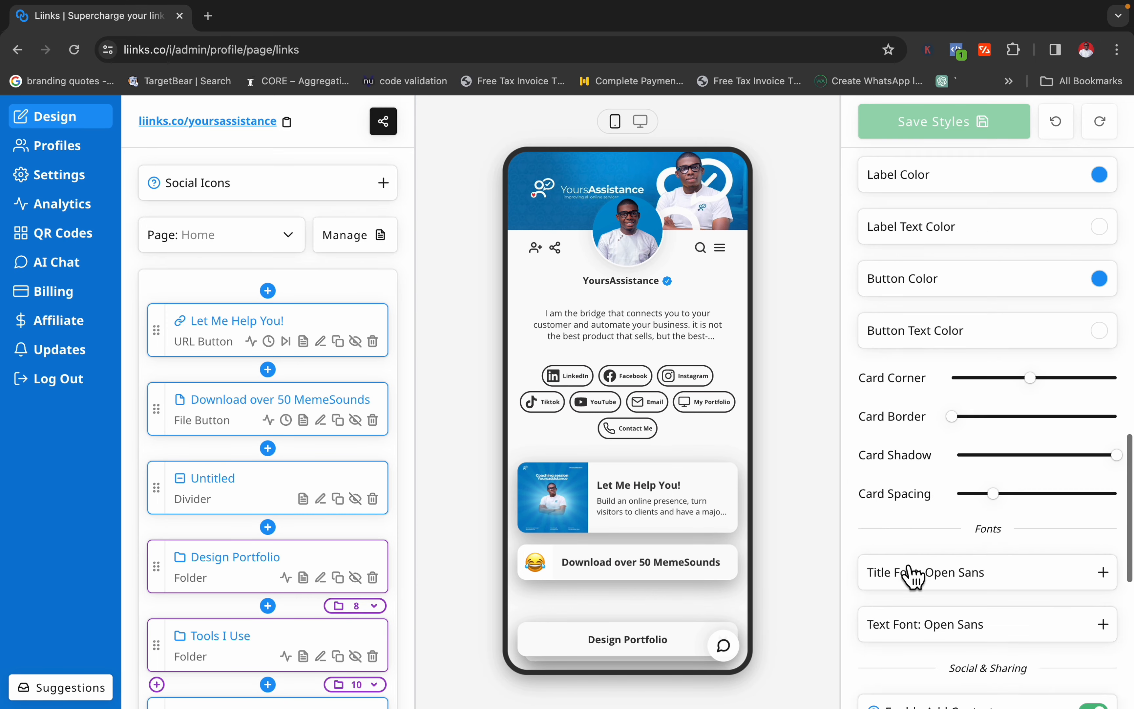
scroll(302, 552, "down", 6)
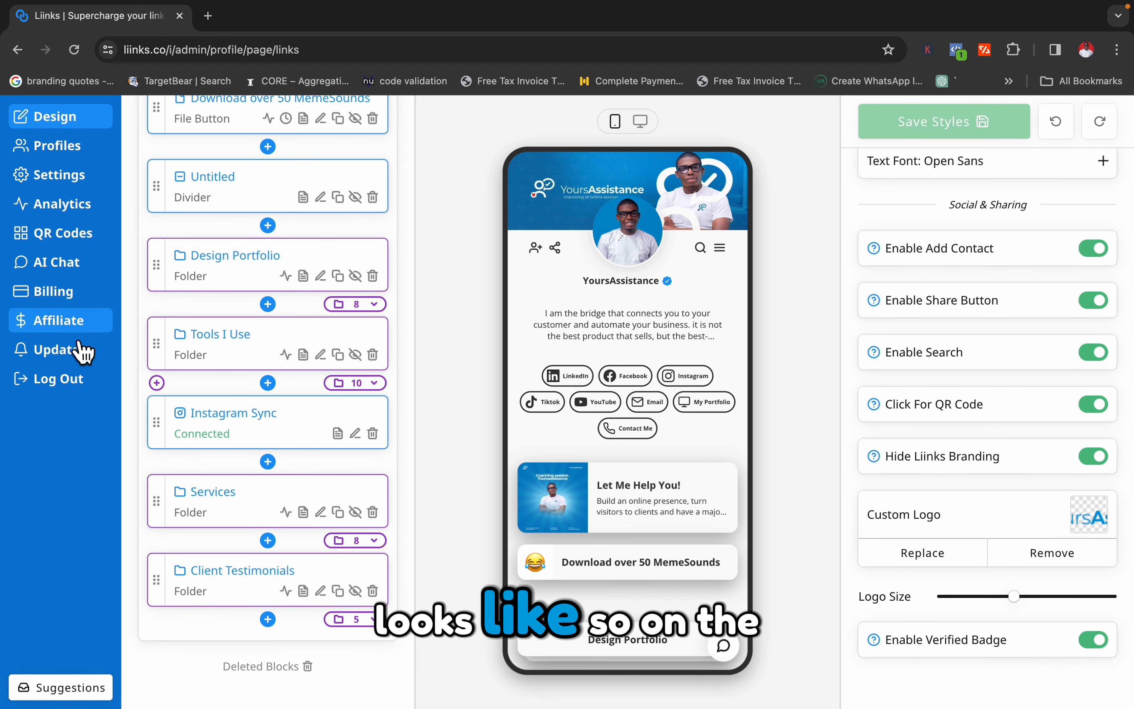
Examine the yoursassistance profile settings for custom metadata, Google Analytics and connected Instagram, and return to its design editor.
left_click(72, 180)
scroll(448, 443, "down", 1)
scroll(451, 450, "down", 20)
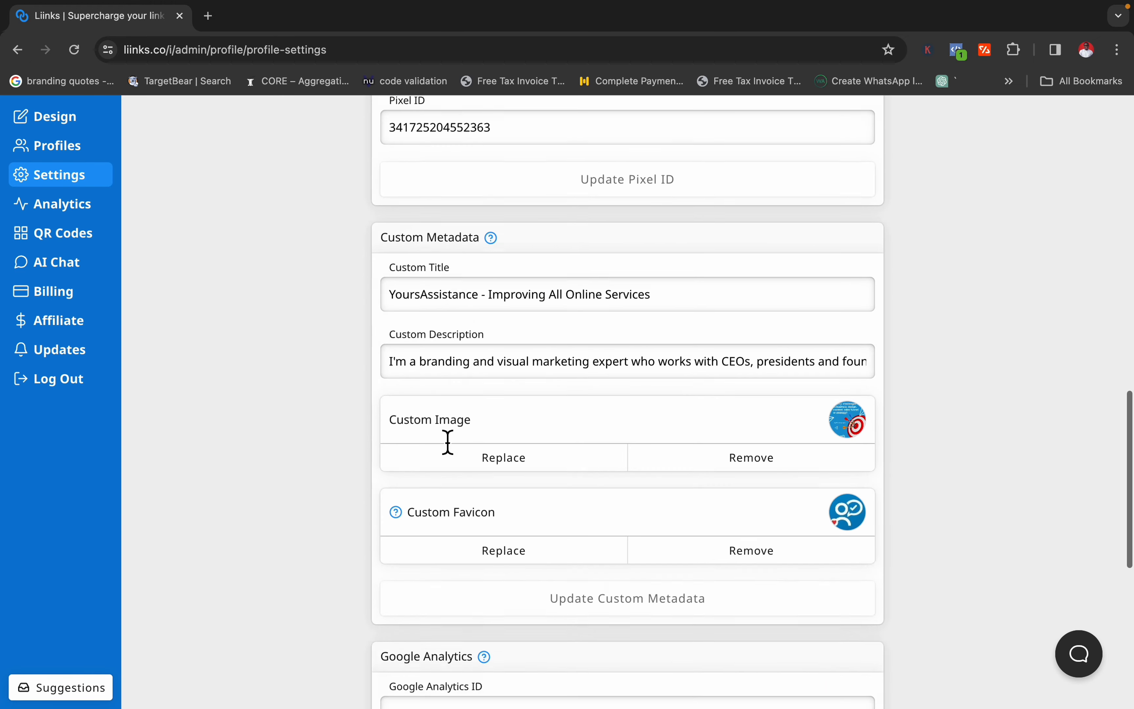
scroll(447, 446, "up", 15)
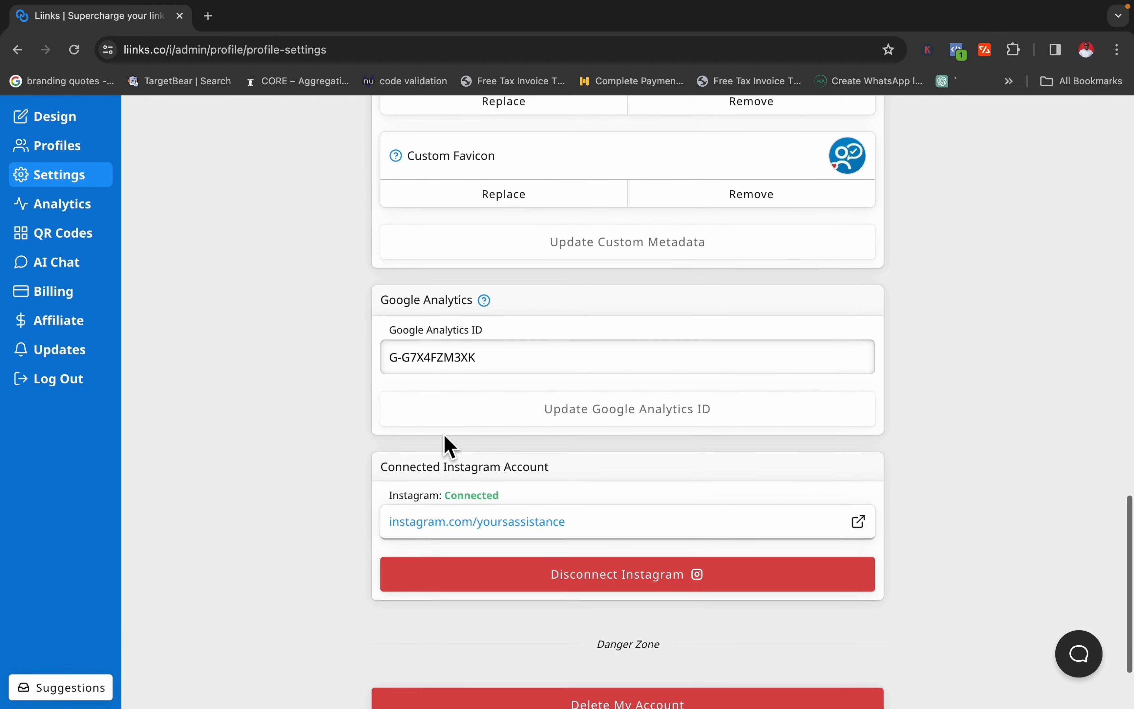
left_click(75, 120)
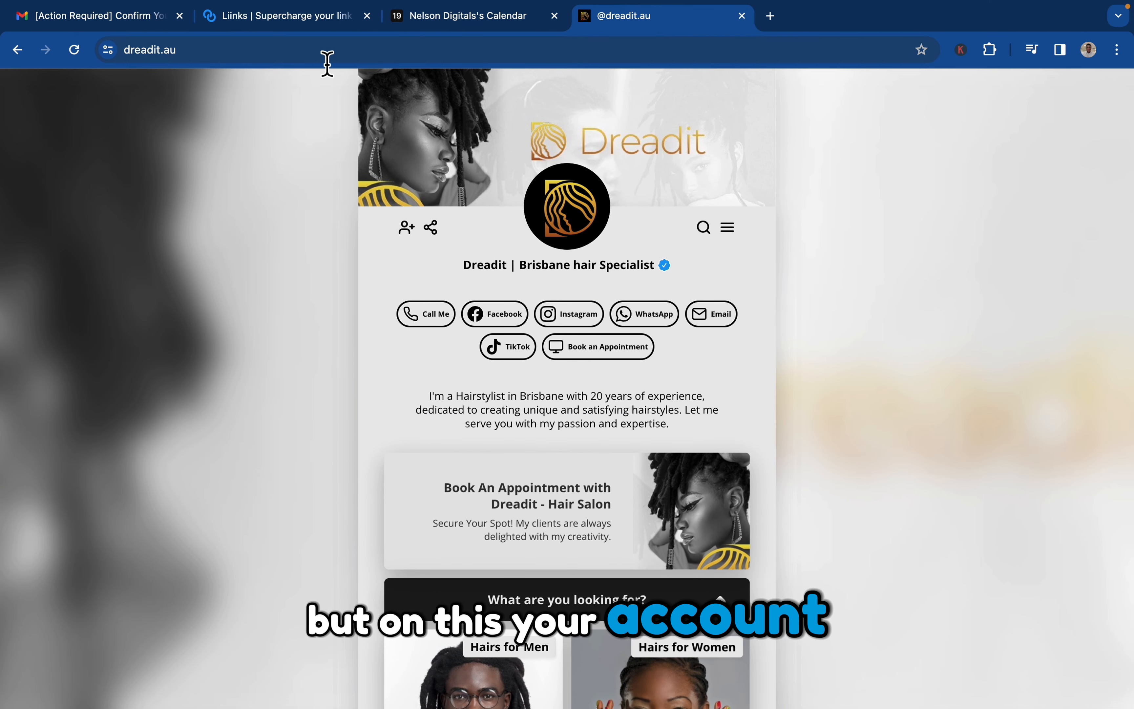
Copy the Yaxclass page link from its Liinks editor, try to view the public page in a new tab, and close that tab.
left_click(257, 24)
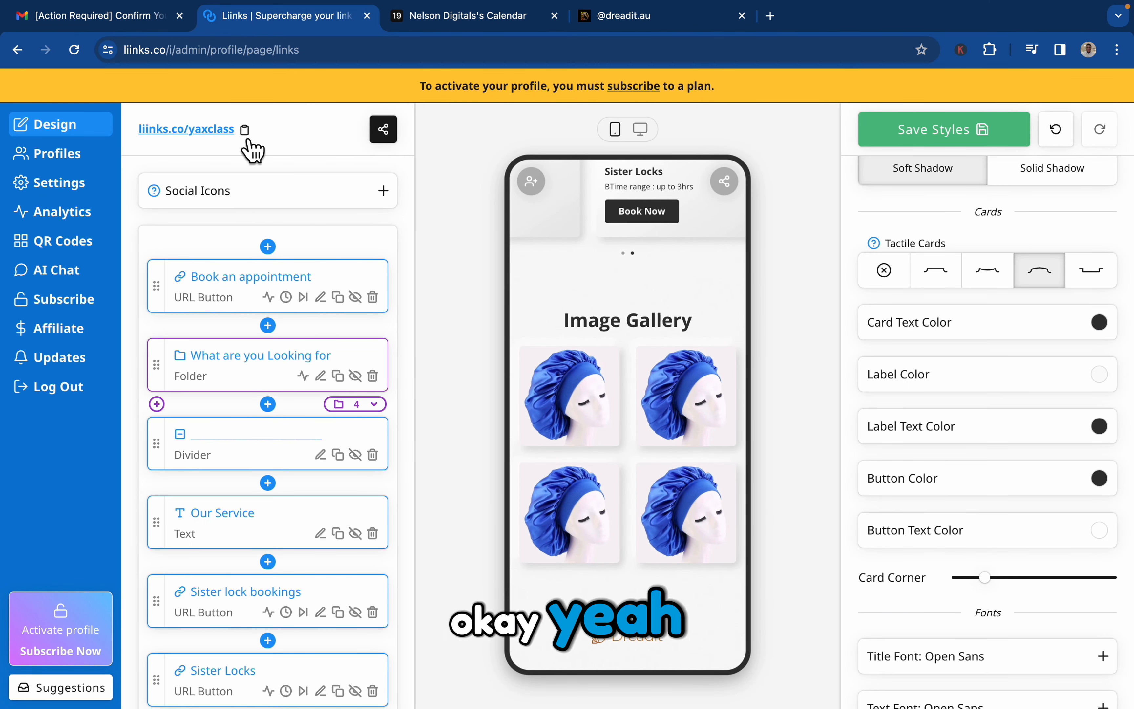
left_click(770, 15)
type("https://liinks.co/yaxclass")
key("Return")
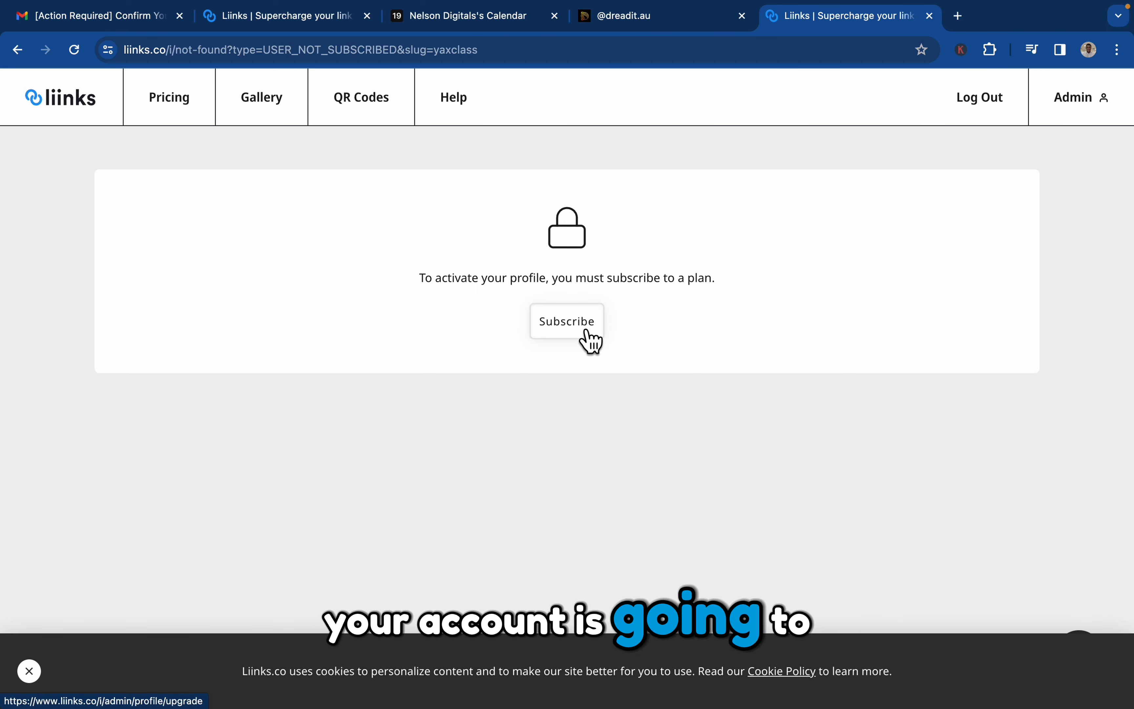
left_click(930, 15)
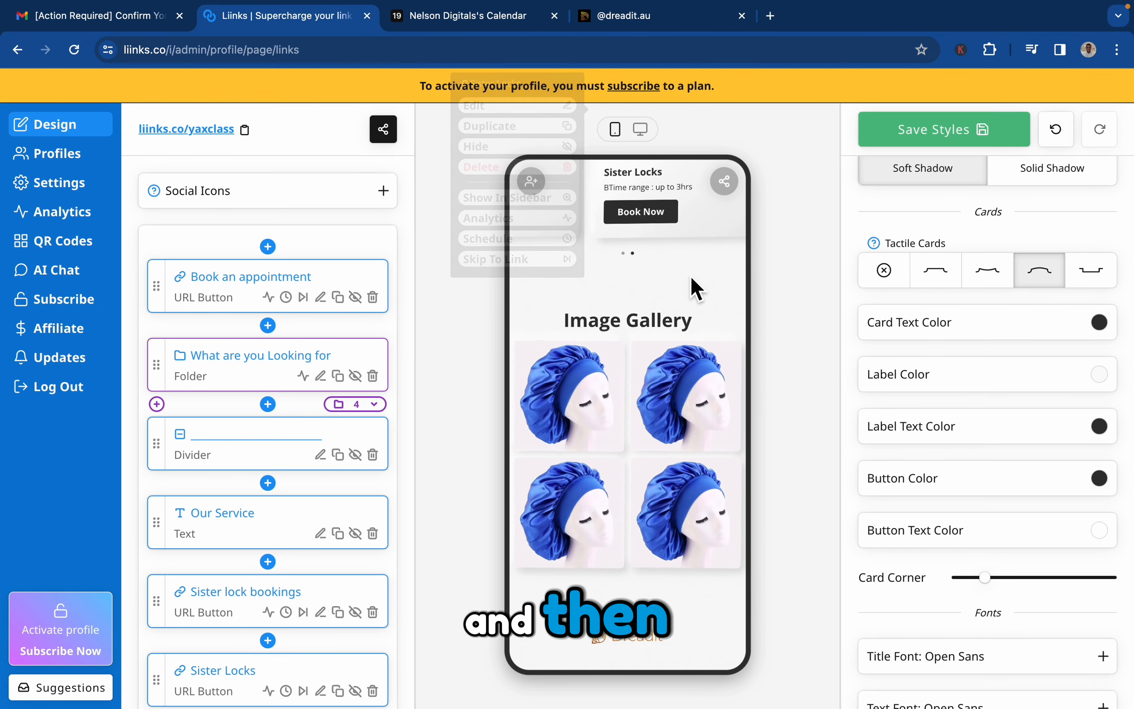
Look over the Yaxclass preview's image gallery, header with social icons, and View More Services section.
scroll(653, 355, "down", 10)
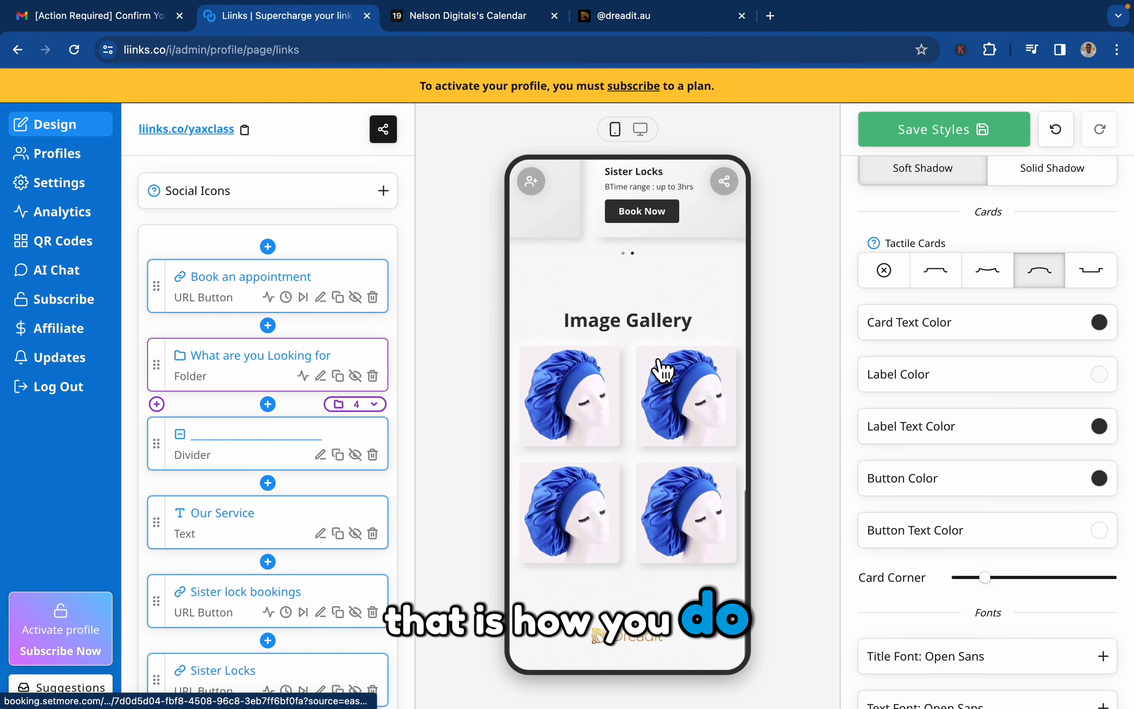
scroll(653, 355, "up", 10)
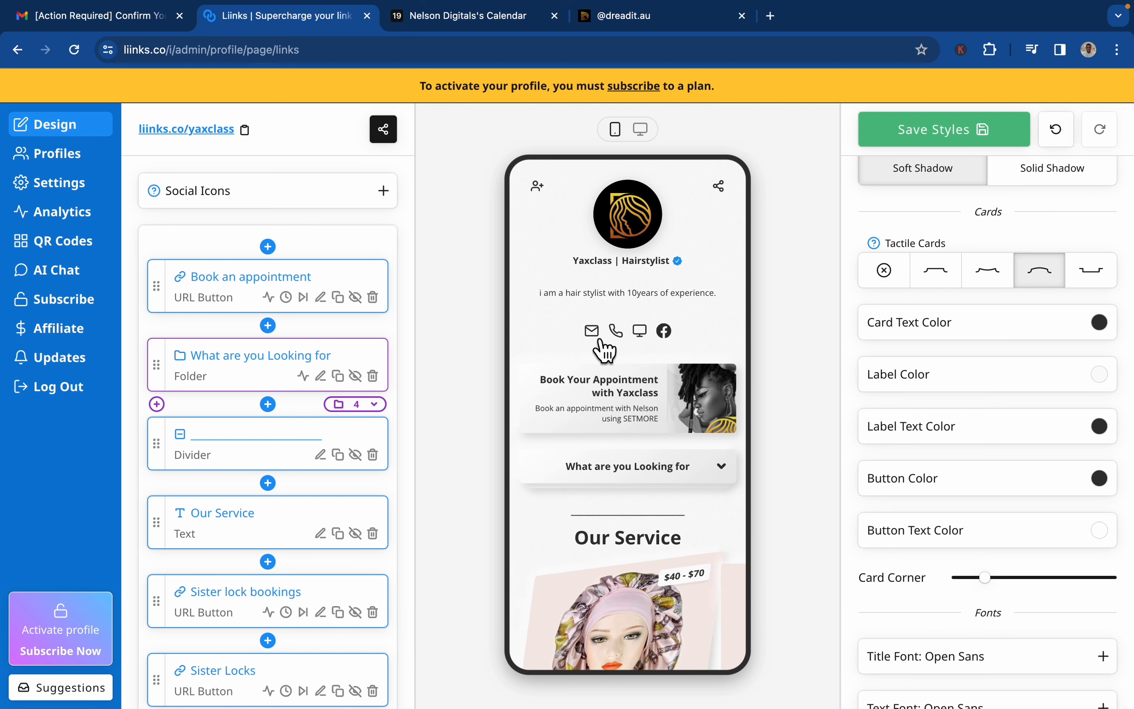
scroll(604, 349, "down", 8)
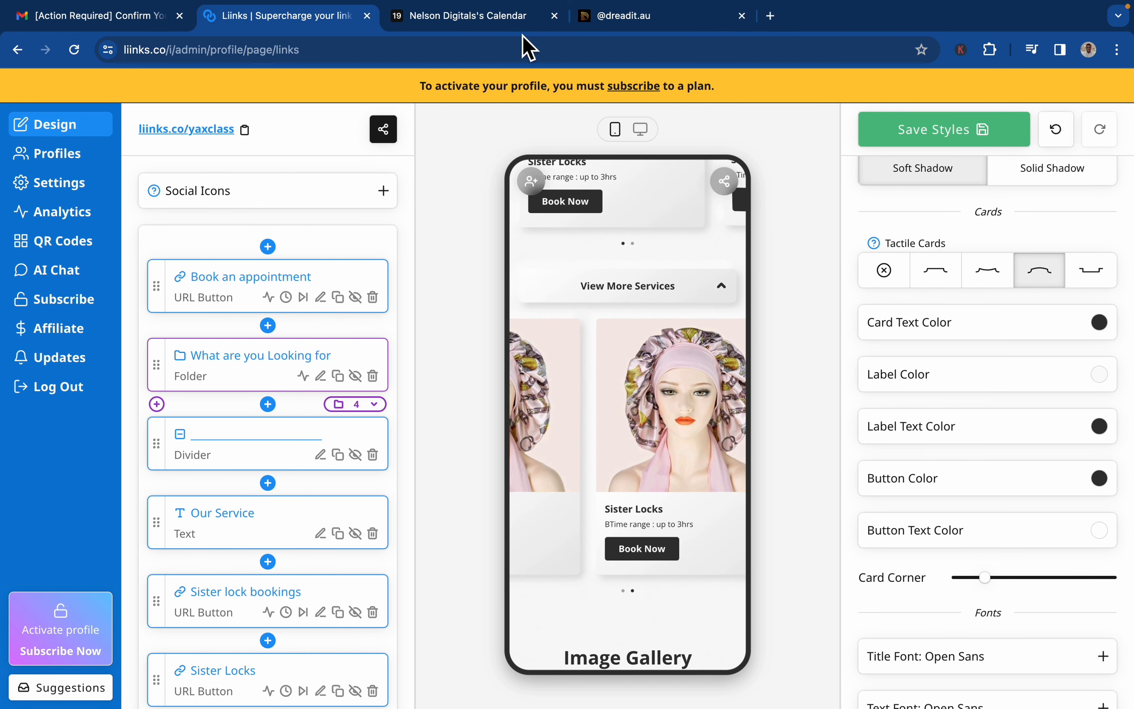
In the other browser window, load the yoursassistance public Liinks page in a new tab and close it again.
key("ctrl+Right")
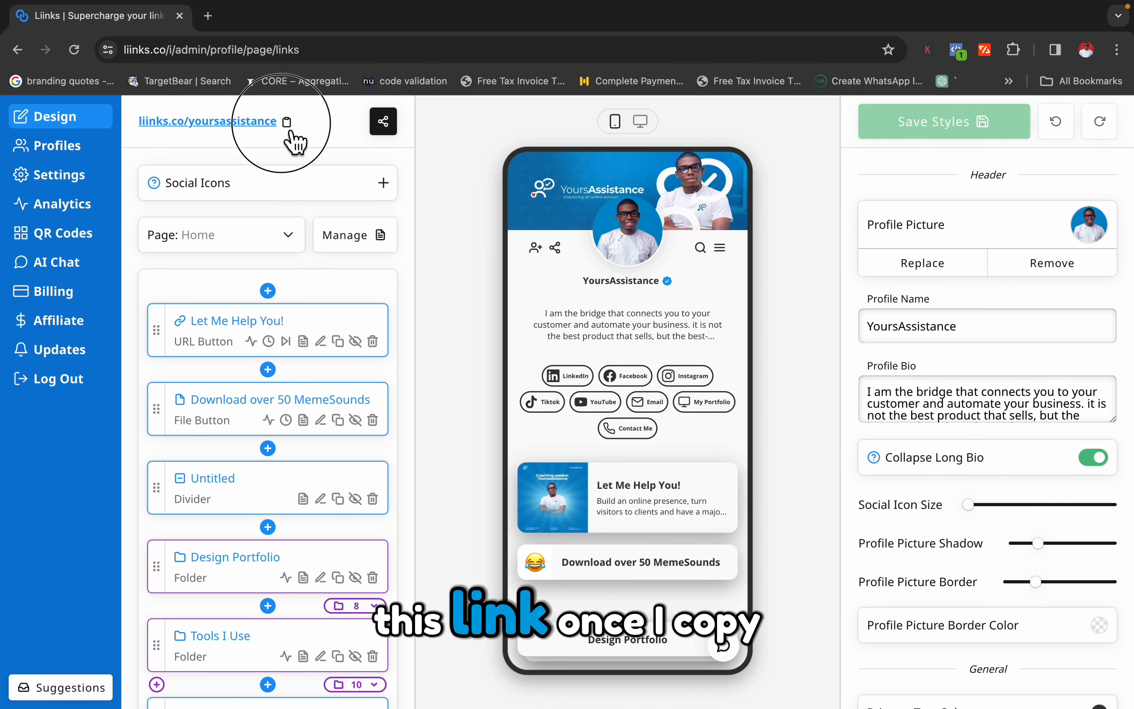
key("ctrl+t")
type("https://liinks.co/yoursassistance")
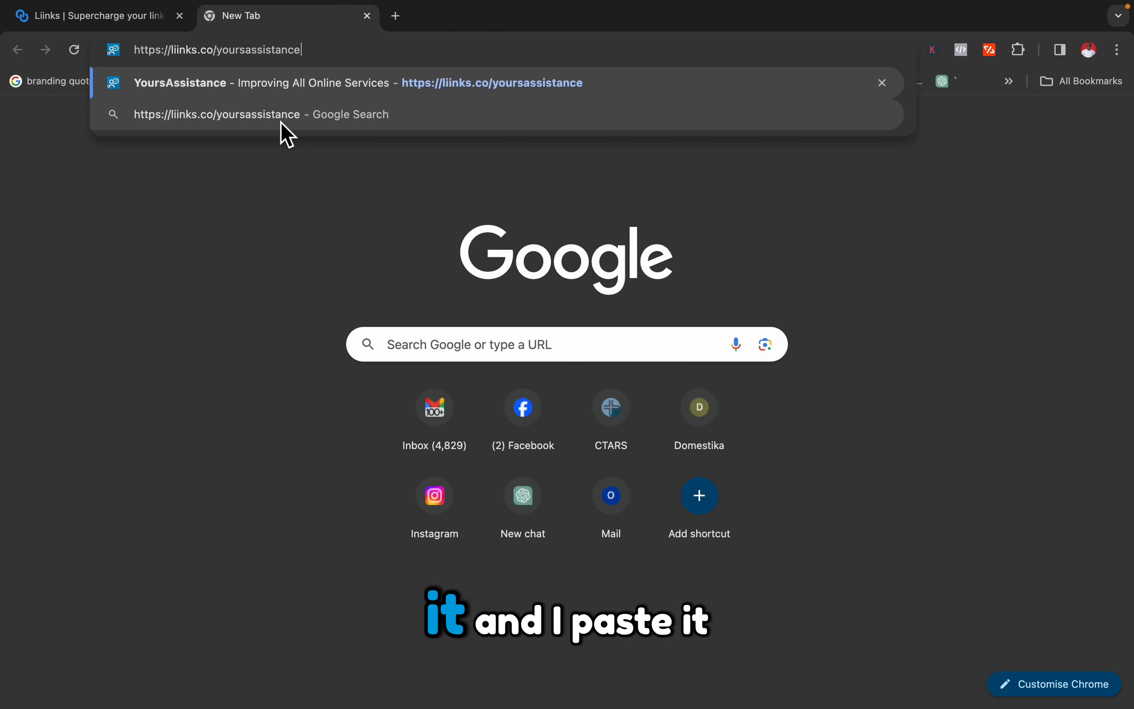
key("Return")
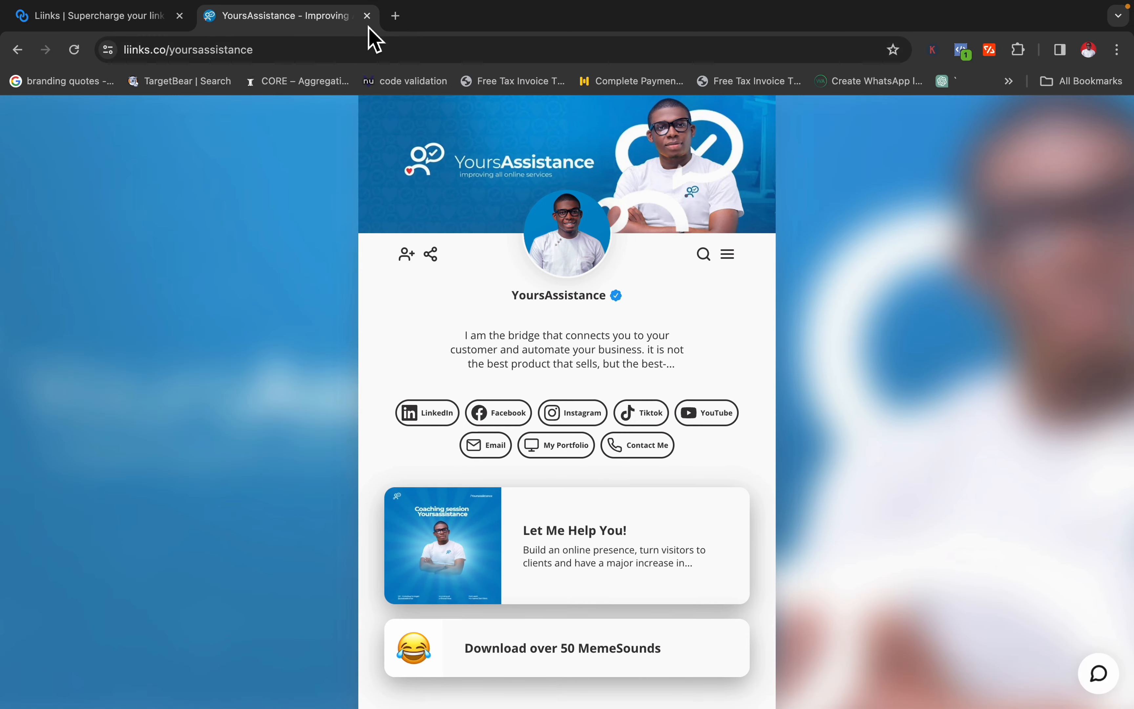
left_click(374, 19)
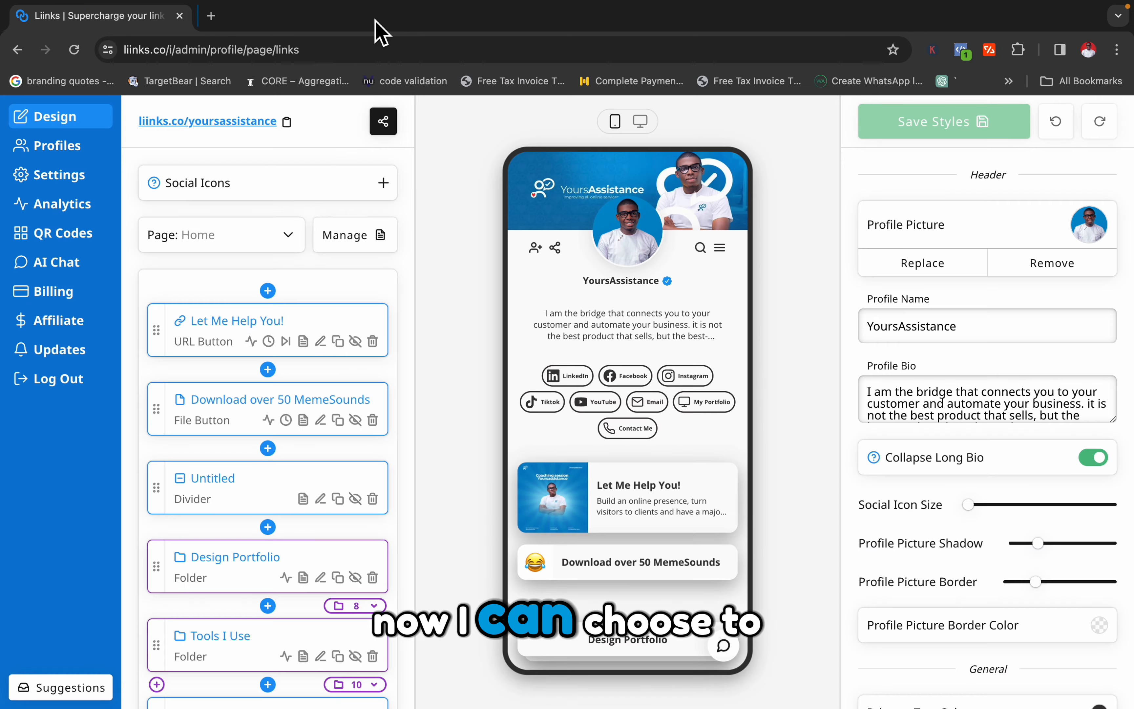
Switch the active Liinks profile to the dreadit.au team profile and open its design editor.
left_click(70, 151)
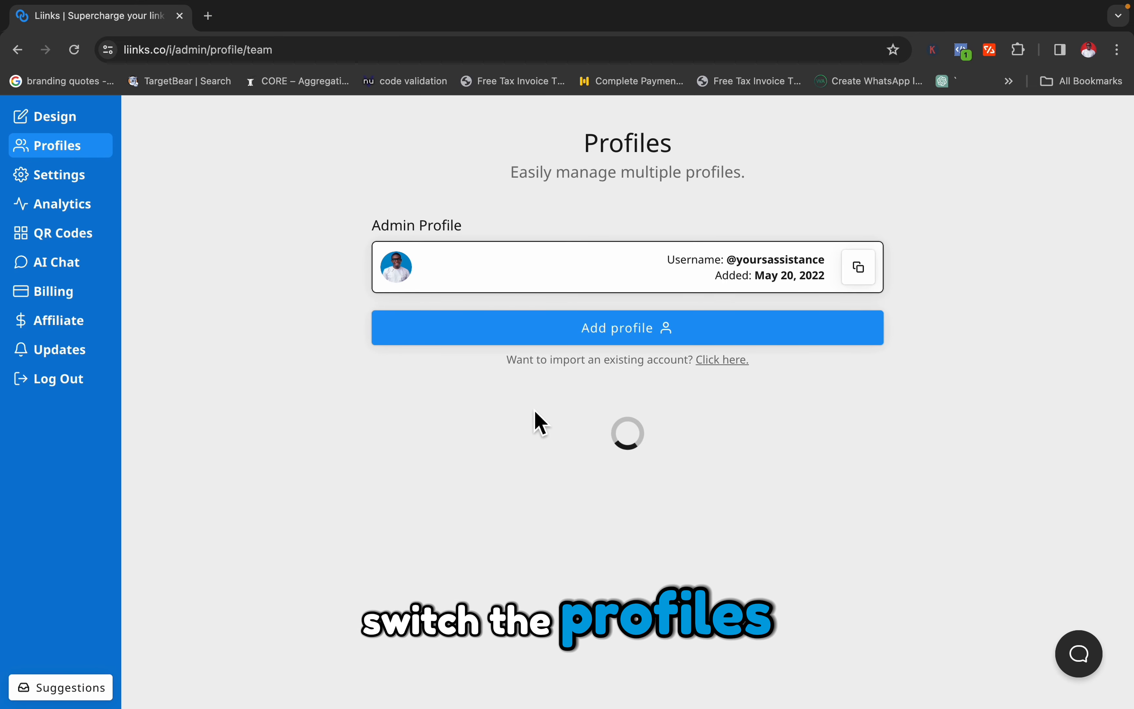
left_click(537, 439)
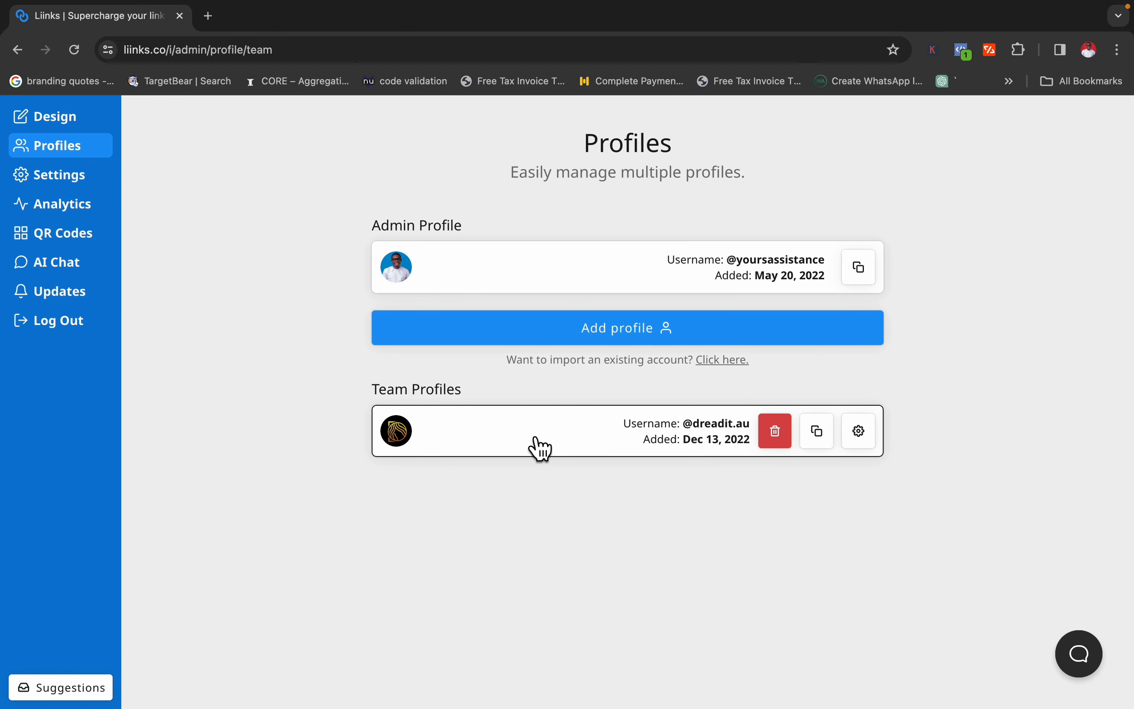
left_click(79, 126)
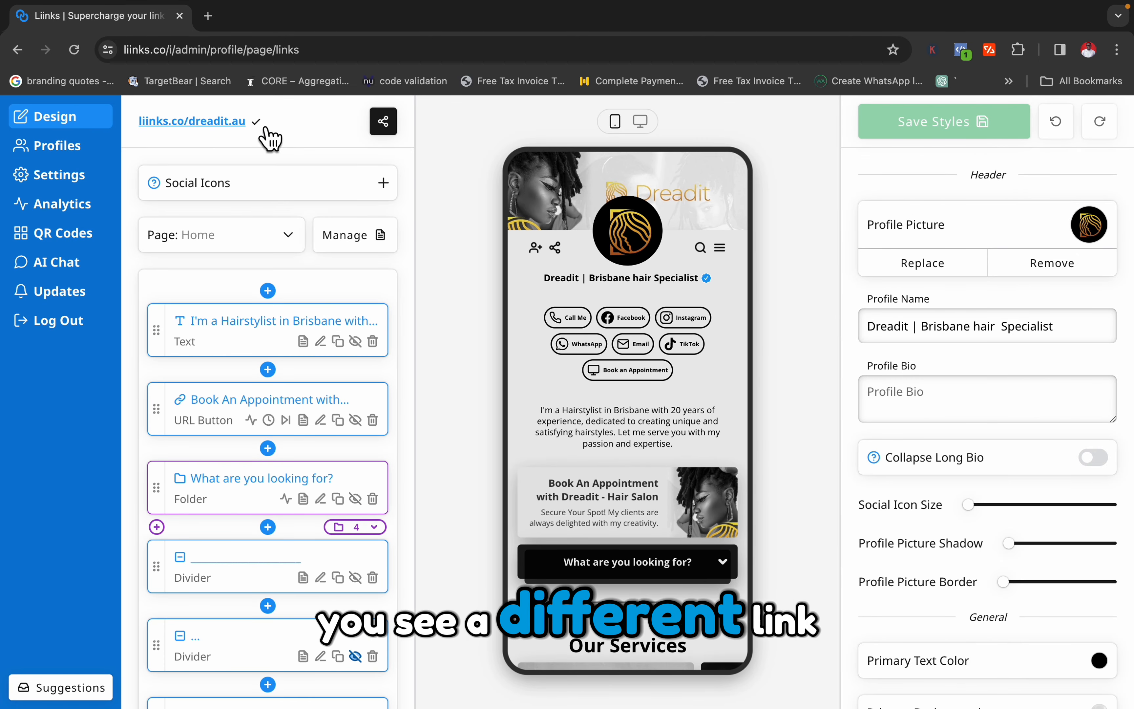
Open liinks.co/dreadit.au in a new tab and review the page's services and work gallery.
key("super+t")
type("https://liinks.co/dreadit.au")
key("Return")
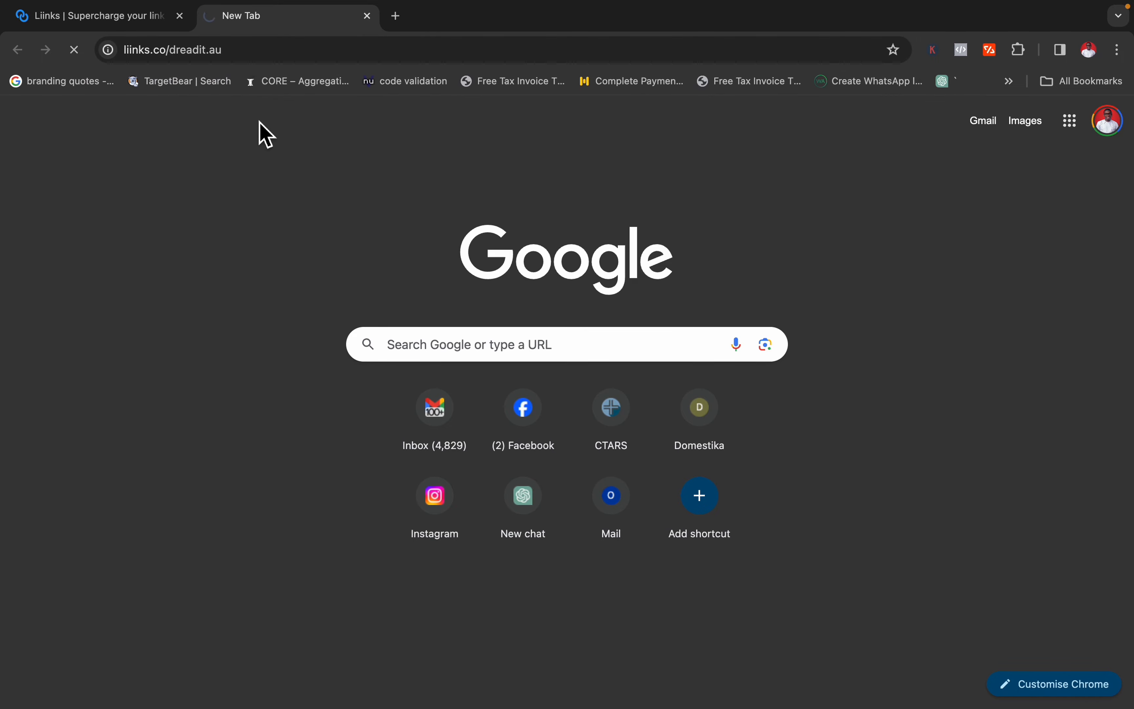
scroll(636, 382, "down", 15)
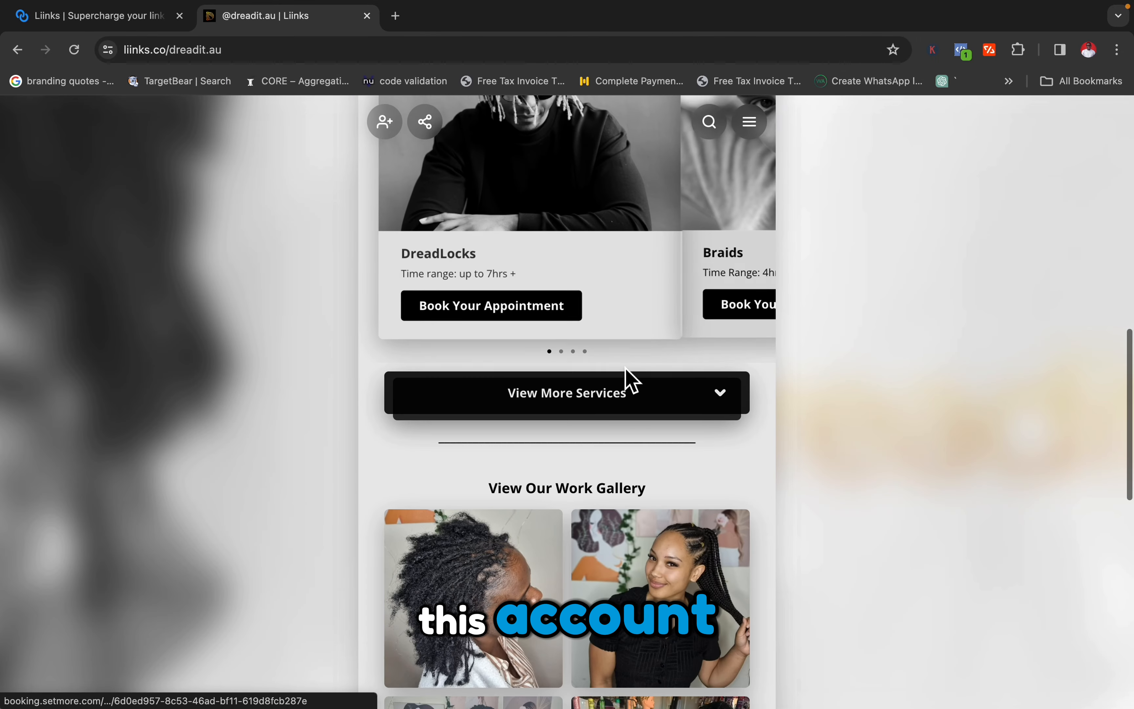
scroll(636, 382, "up", 15)
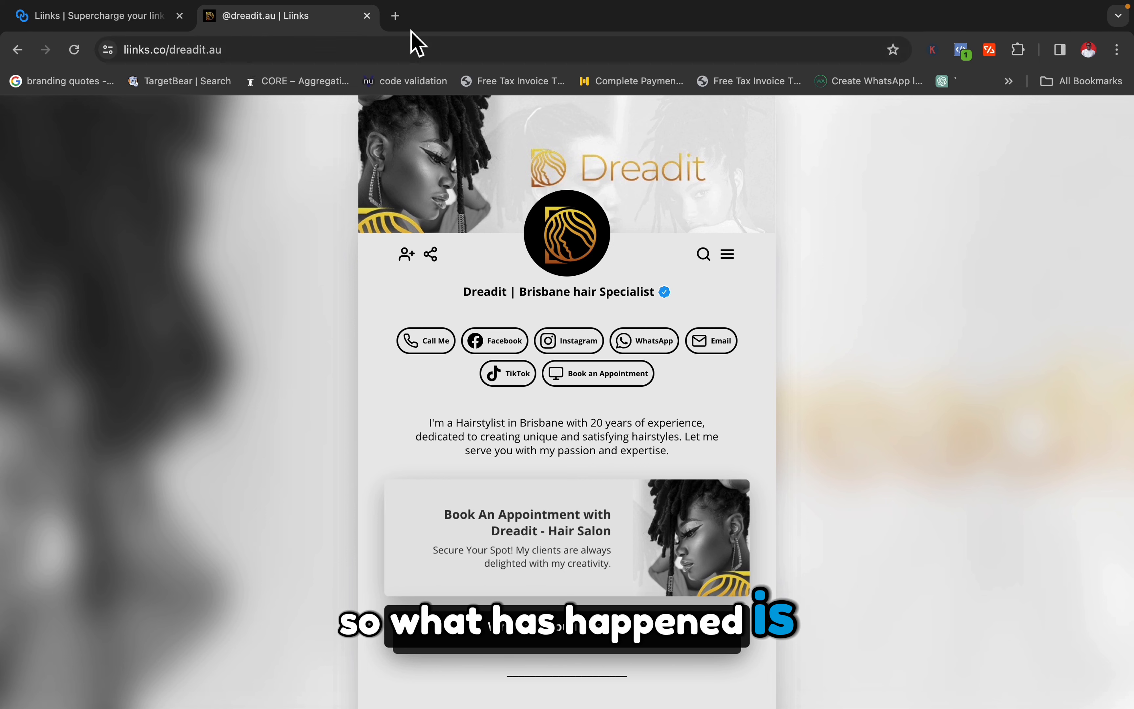
Open the dreadit.au Instagram profile in a new tab.
left_click(396, 18)
type("ins")
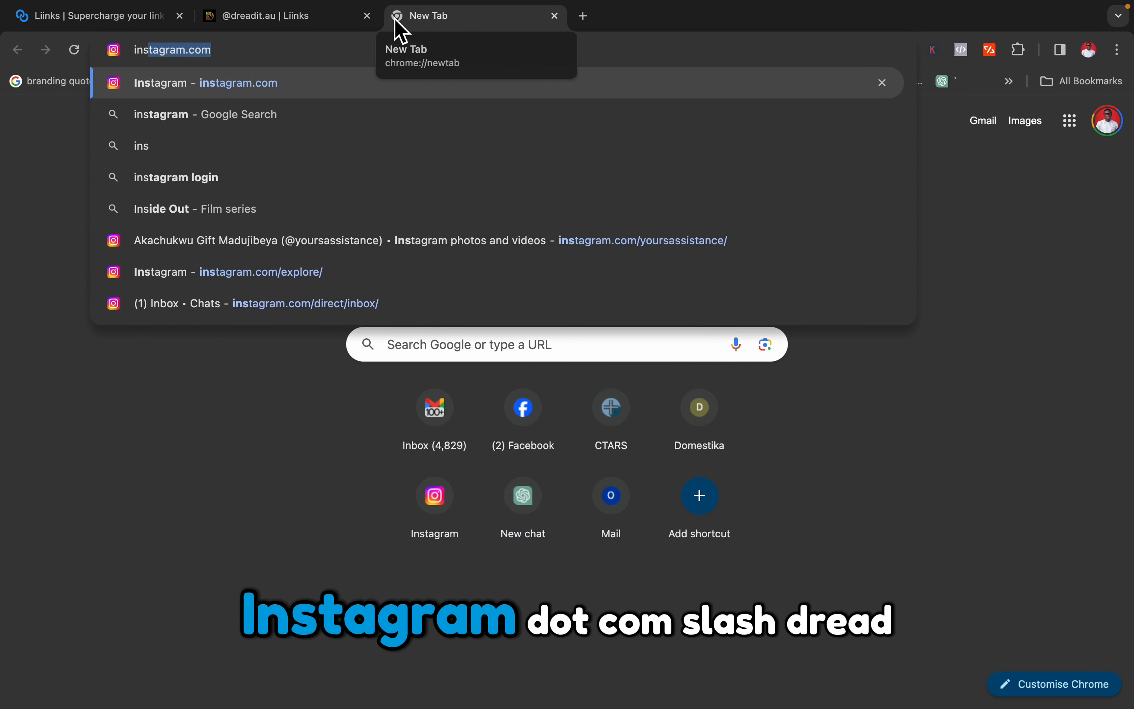
type("tagram.com/dreat.au")
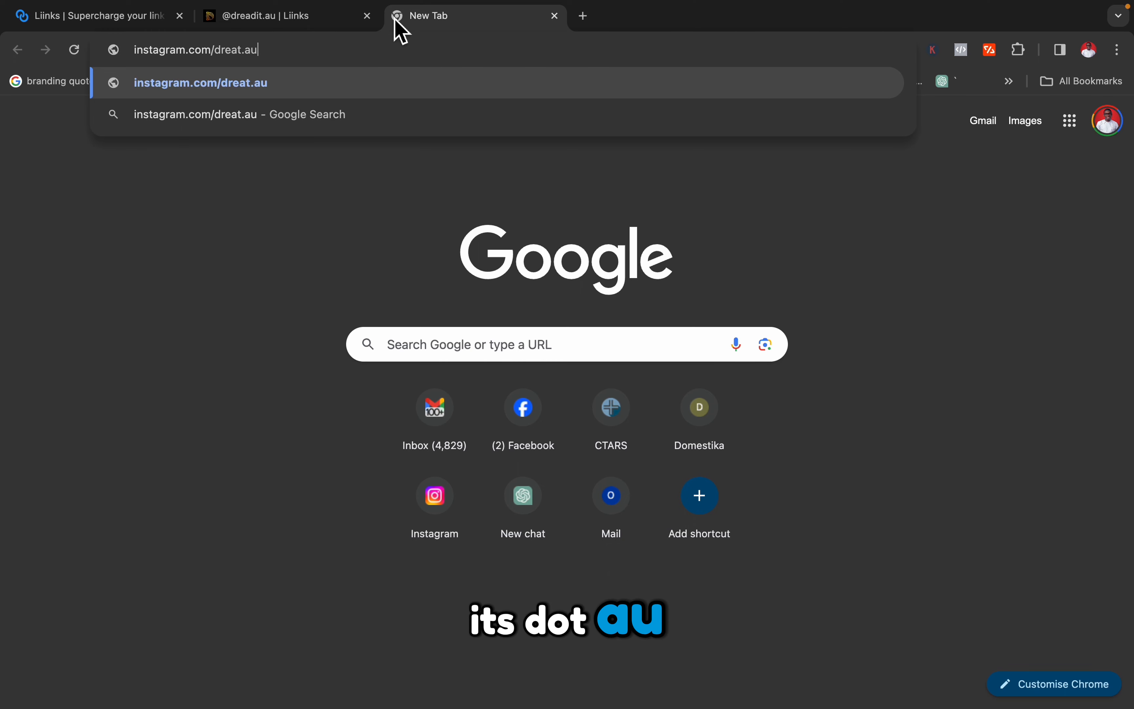
key("Return")
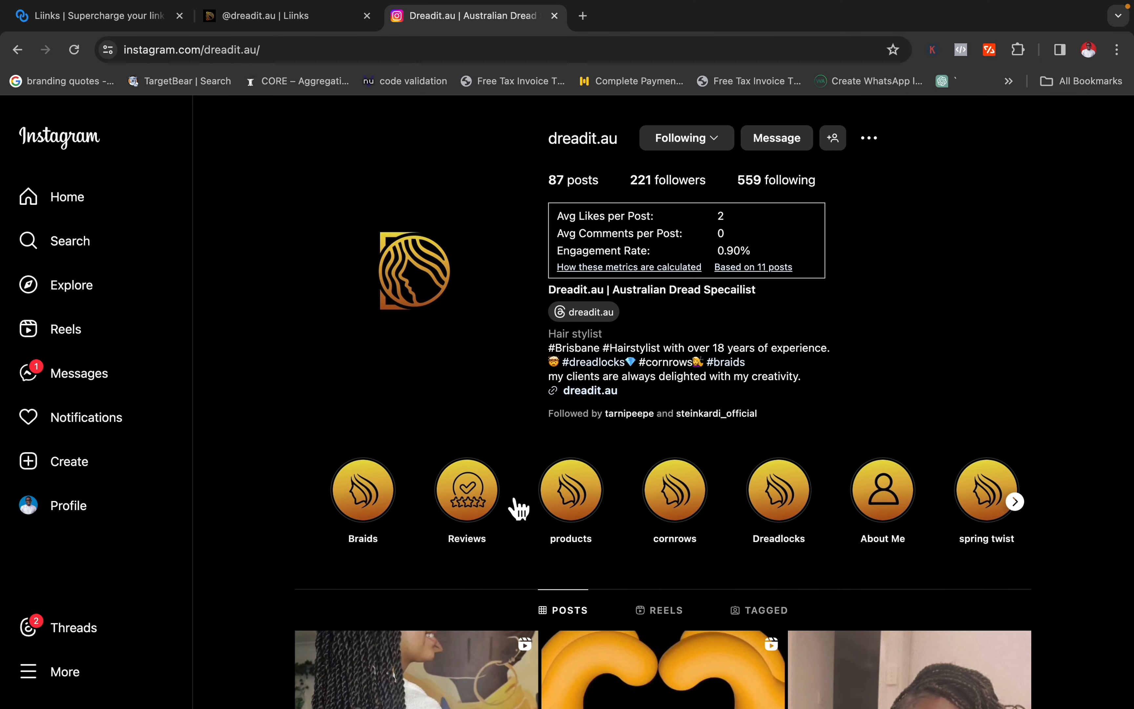
Review the dreadit.au Instagram profile, including its bio link, highlights and posts grid.
scroll(587, 532, "down", 7)
scroll(587, 532, "up", 3)
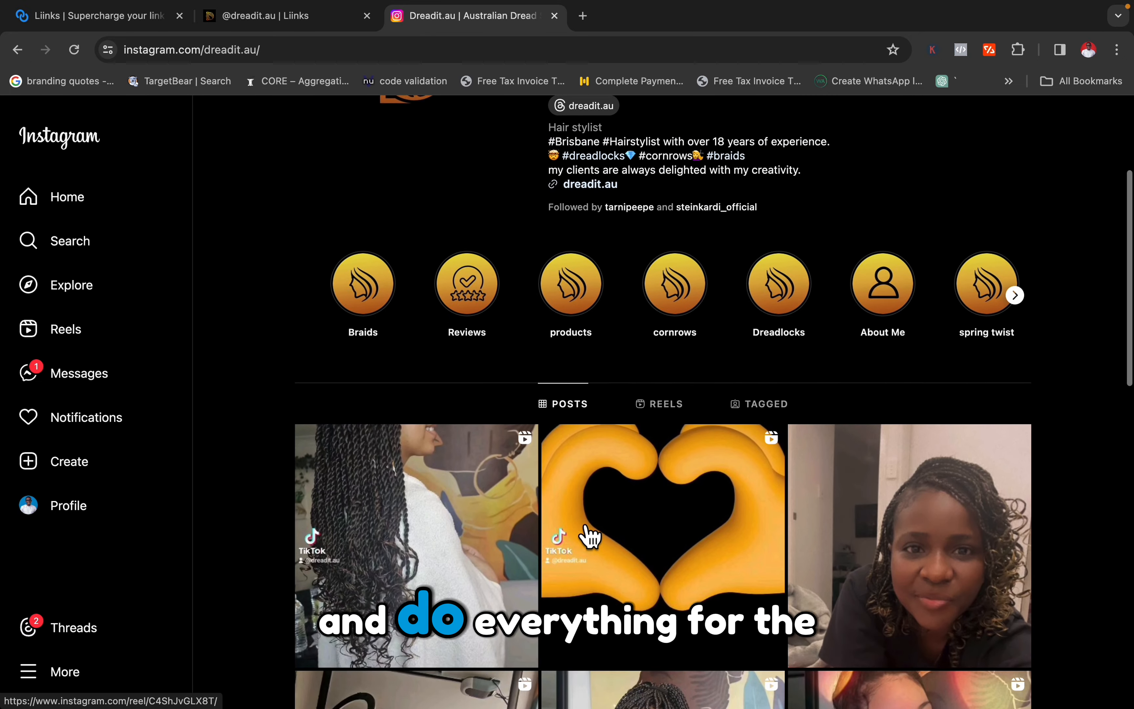
scroll(589, 535, "down", 4)
scroll(589, 534, "down", 8)
scroll(589, 535, "up", 15)
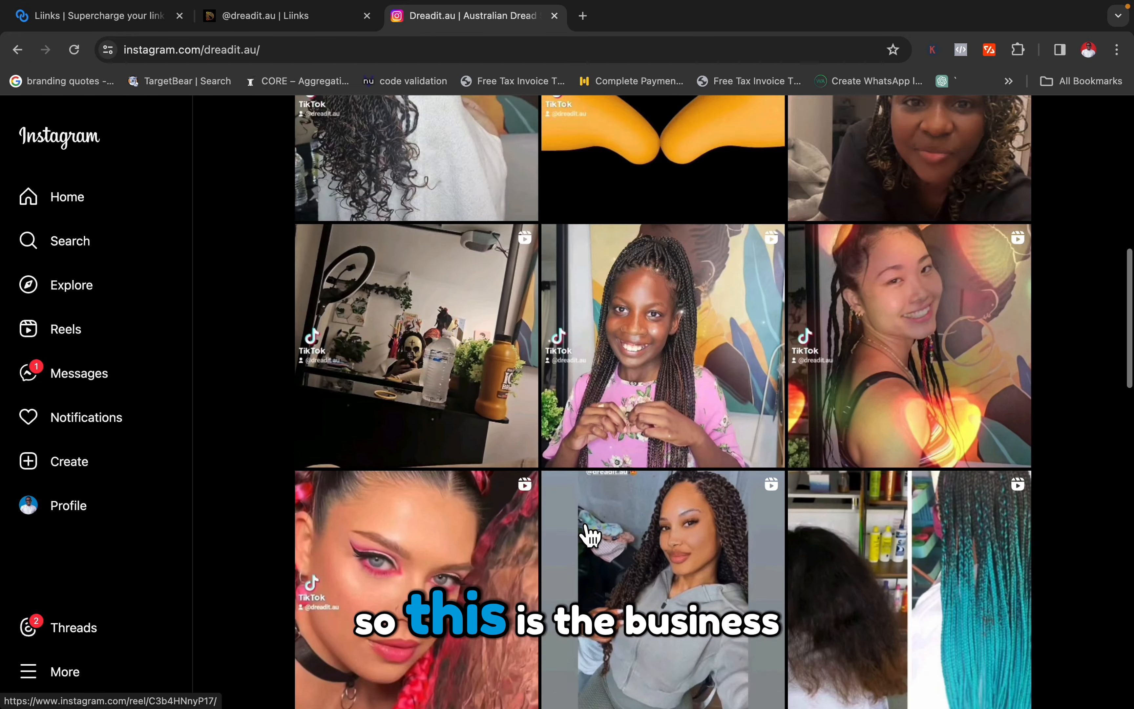
scroll(590, 535, "down", 1)
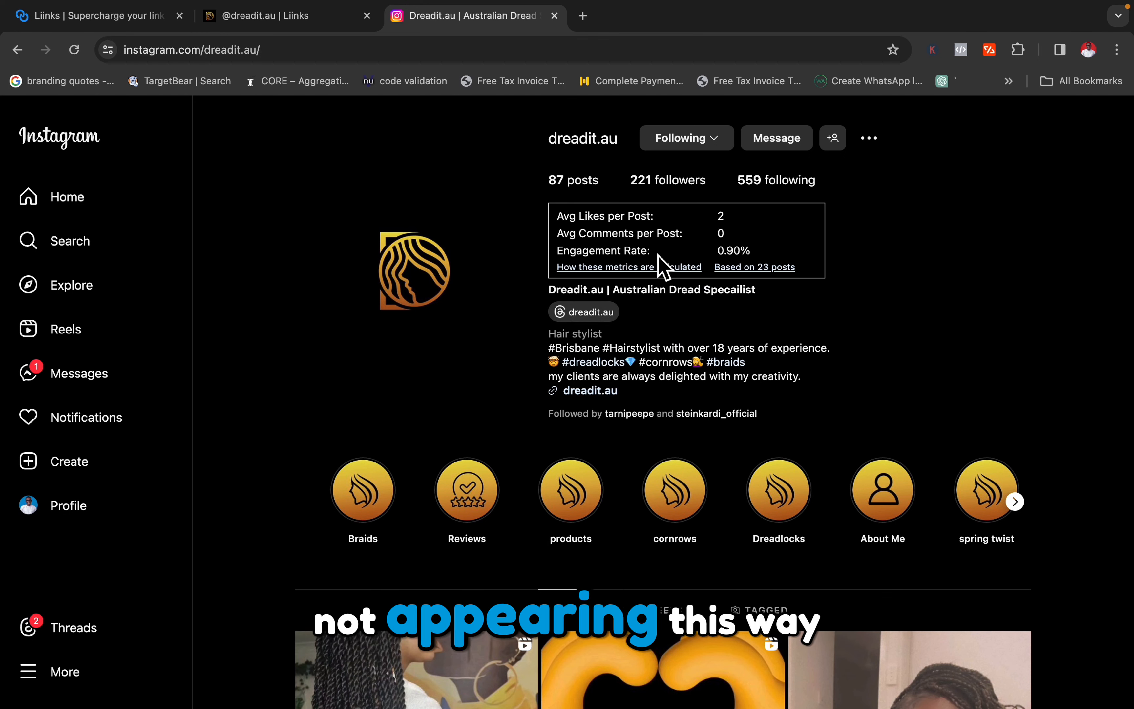
Check the K browser extension on the dreadit.au Instagram profile, and advance its story highlights to see the remaining covers.
left_click(934, 50)
left_click(935, 52)
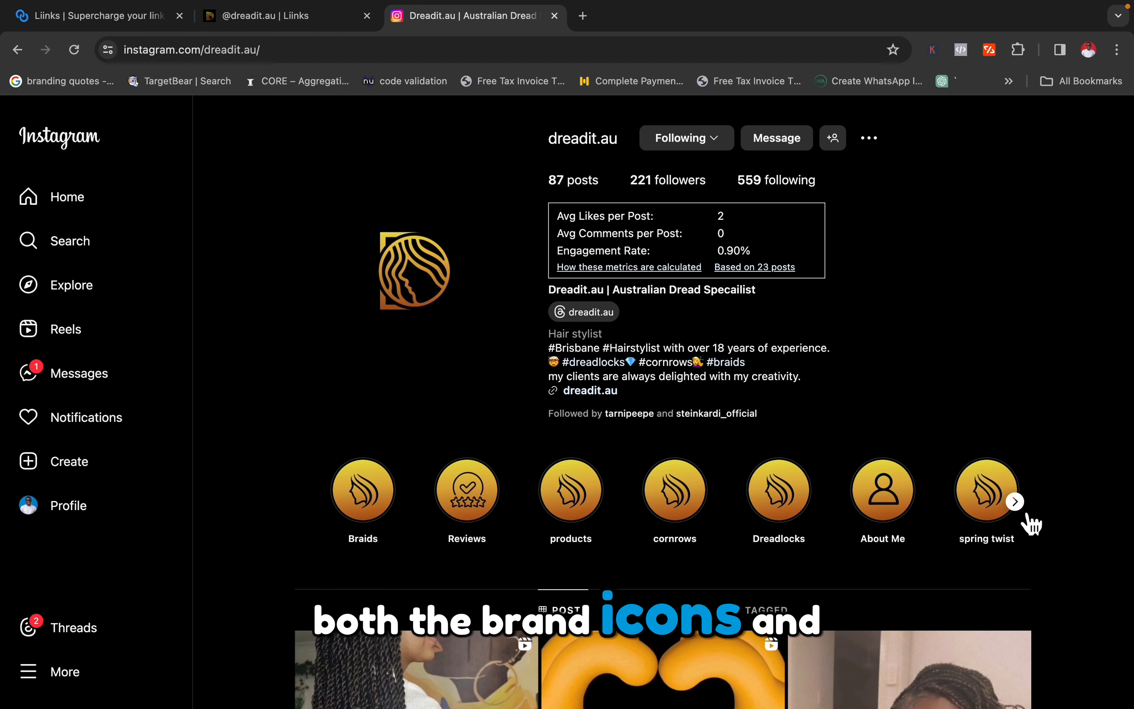
left_click(1016, 502)
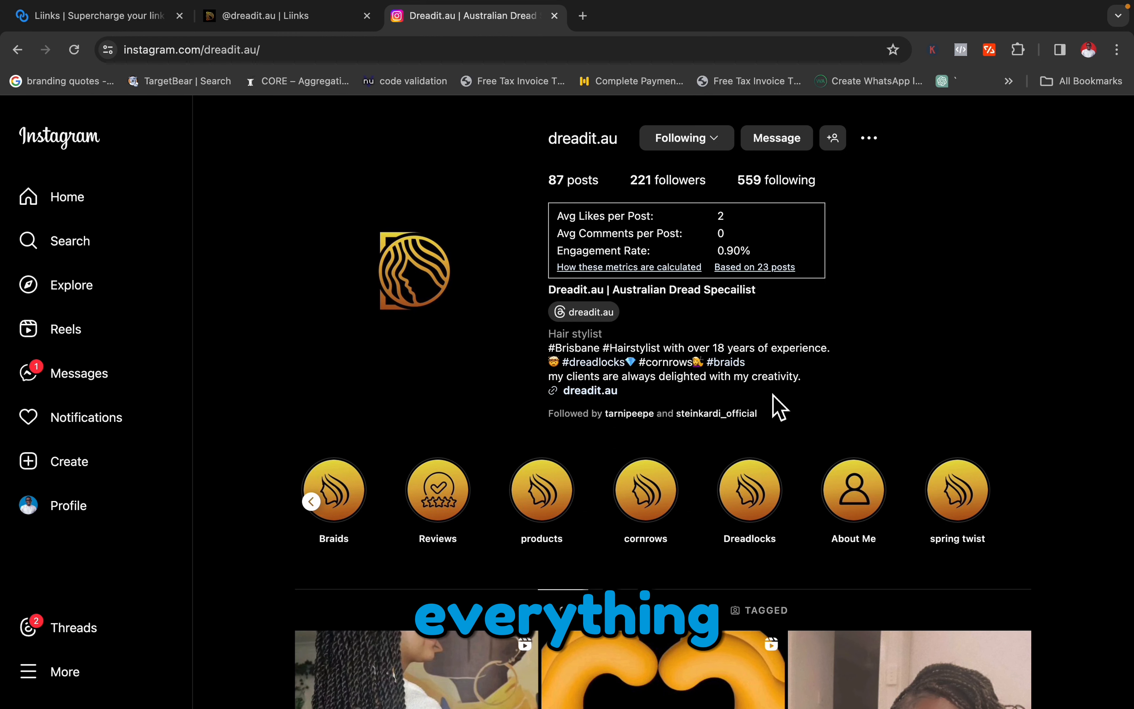
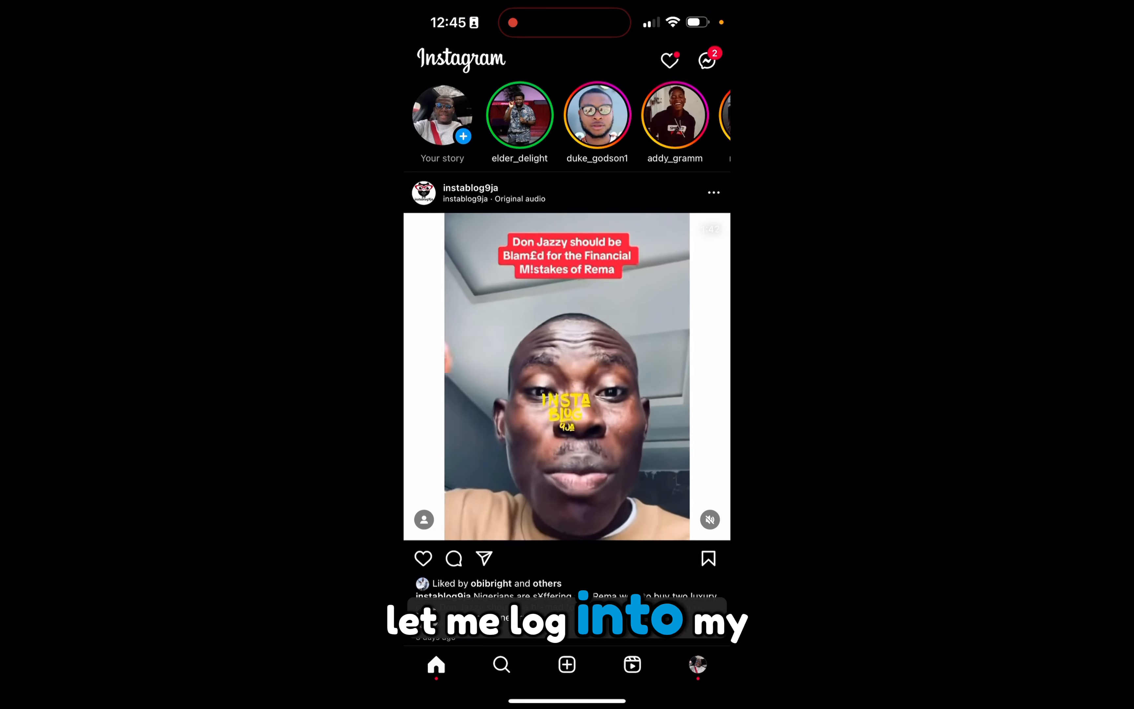
Search Instagram for "dre" and open the dreadit.au profile to view its bio and action buttons.
left_click(502, 664)
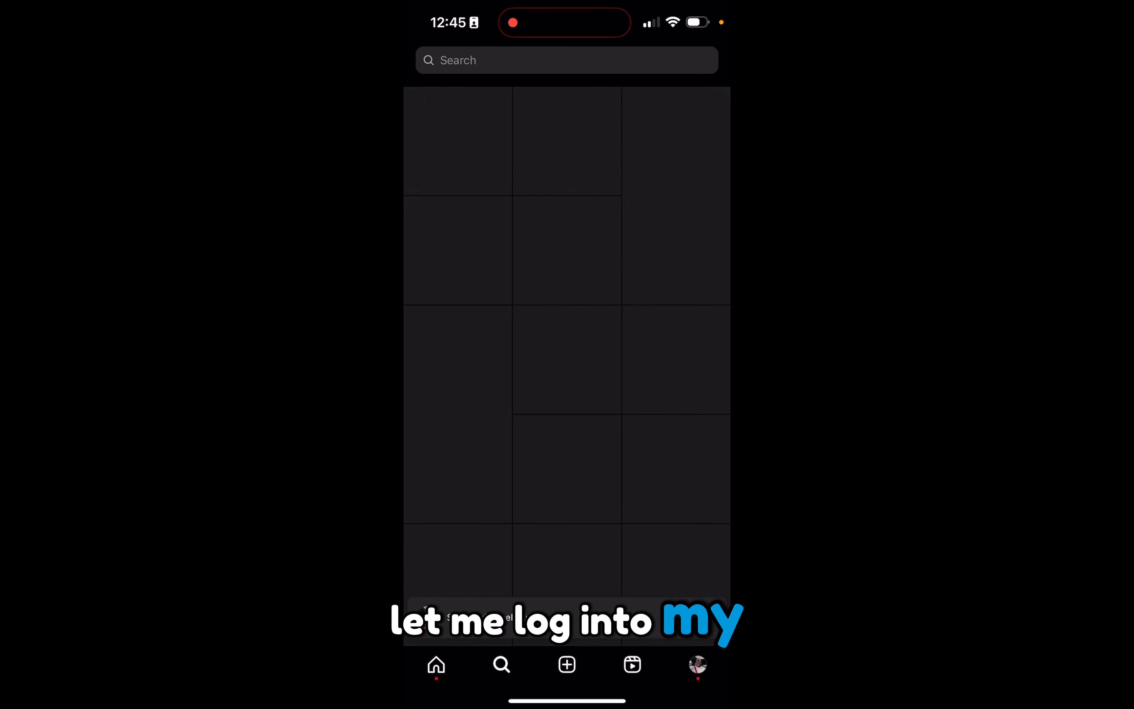
left_click(567, 61)
type("dre")
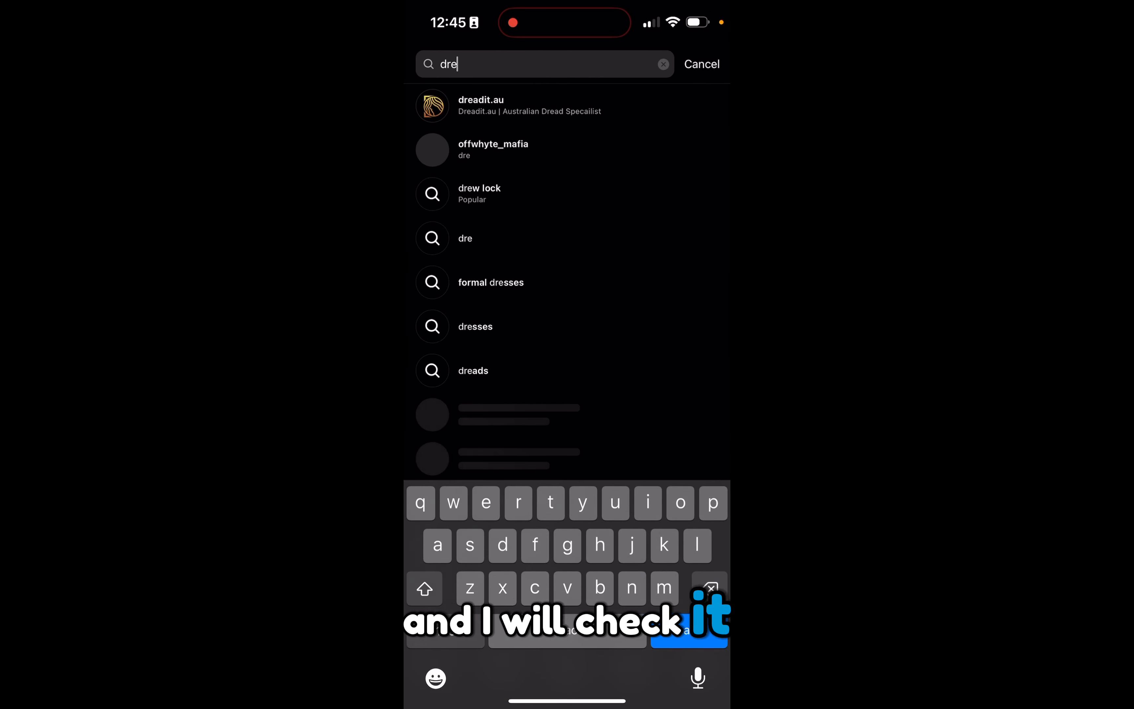
left_click(506, 102)
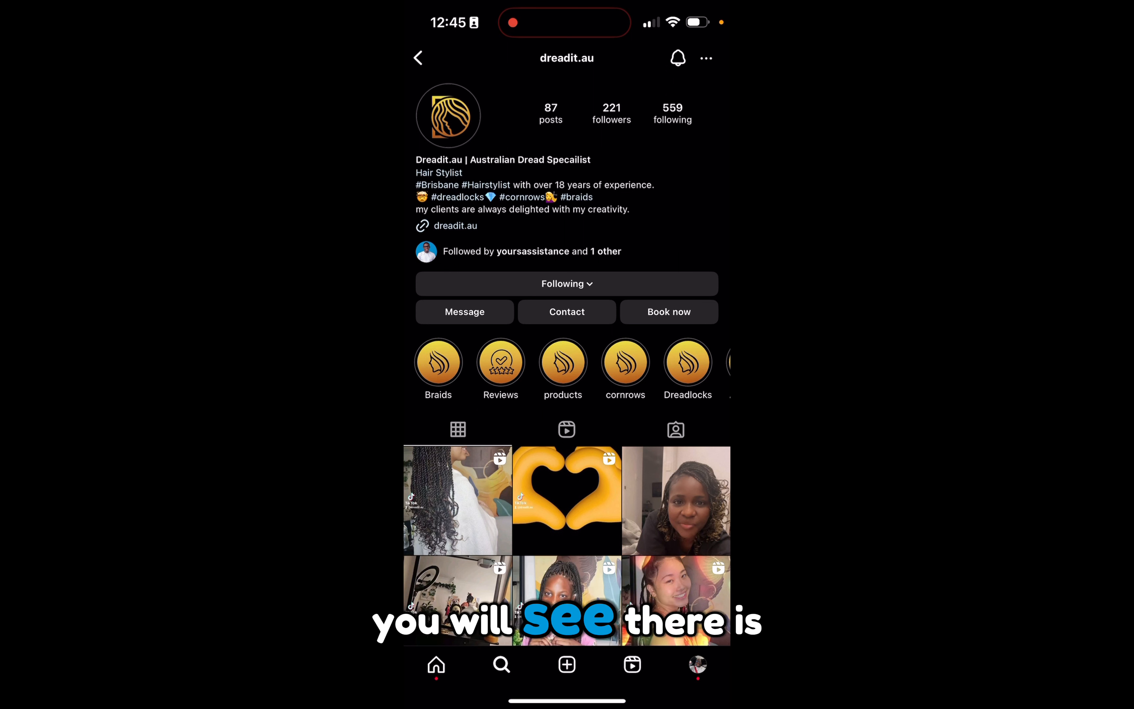
scroll(567, 376, "down", 1)
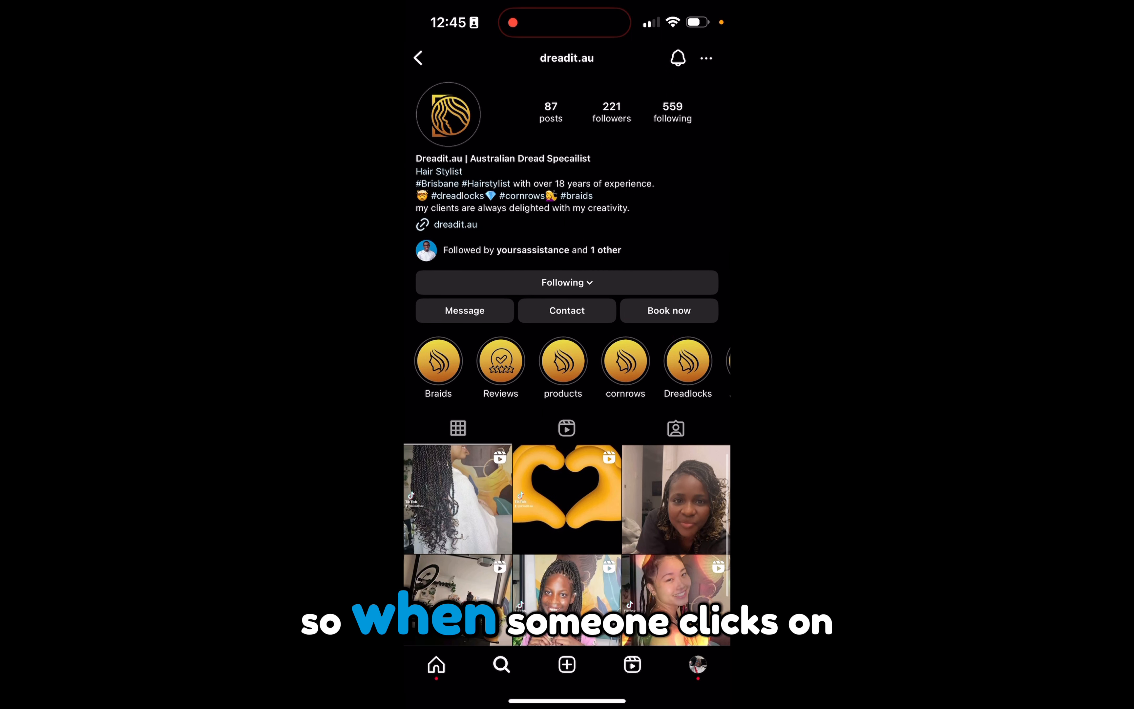
Open dreadit.au's Book now page, accept the booking policy, review the list of services and return to the profile.
left_click(669, 311)
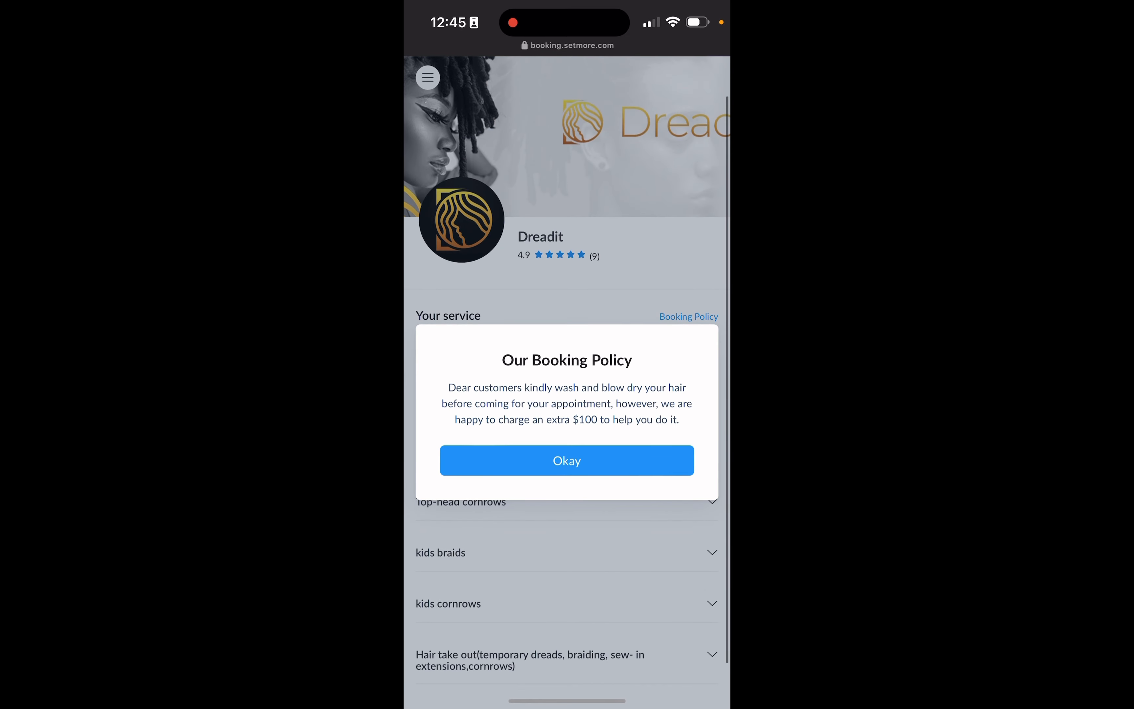
left_click(567, 461)
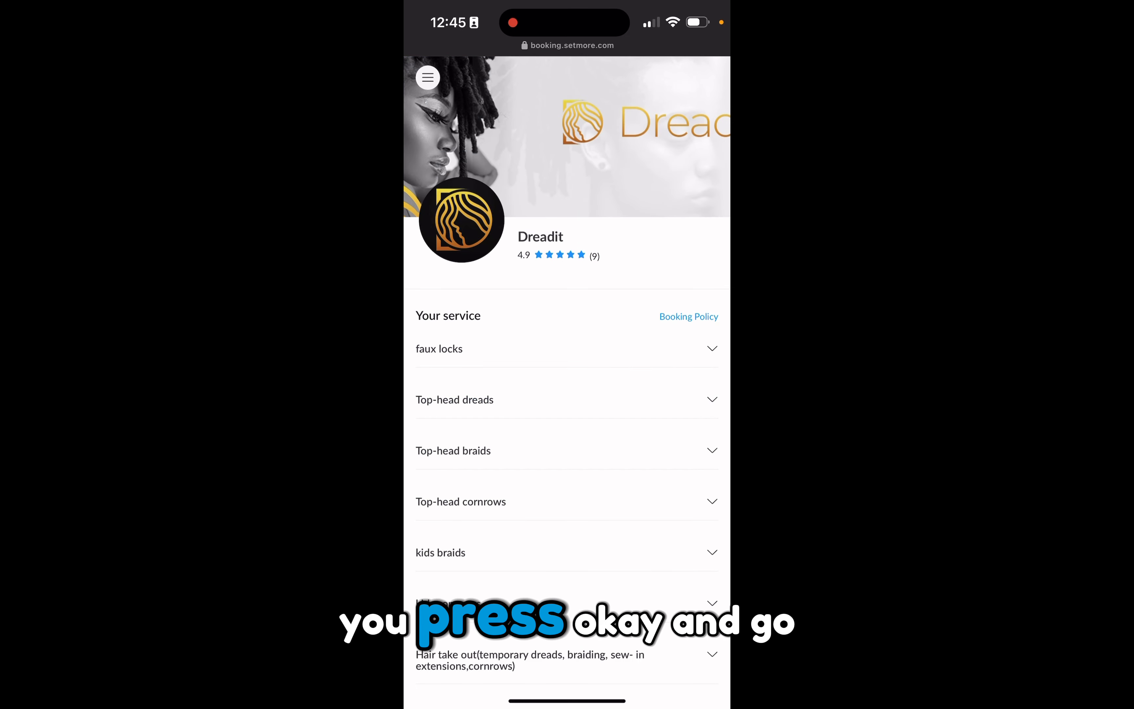
scroll(567, 382, "down", 1)
scroll(567, 382, "up", 1)
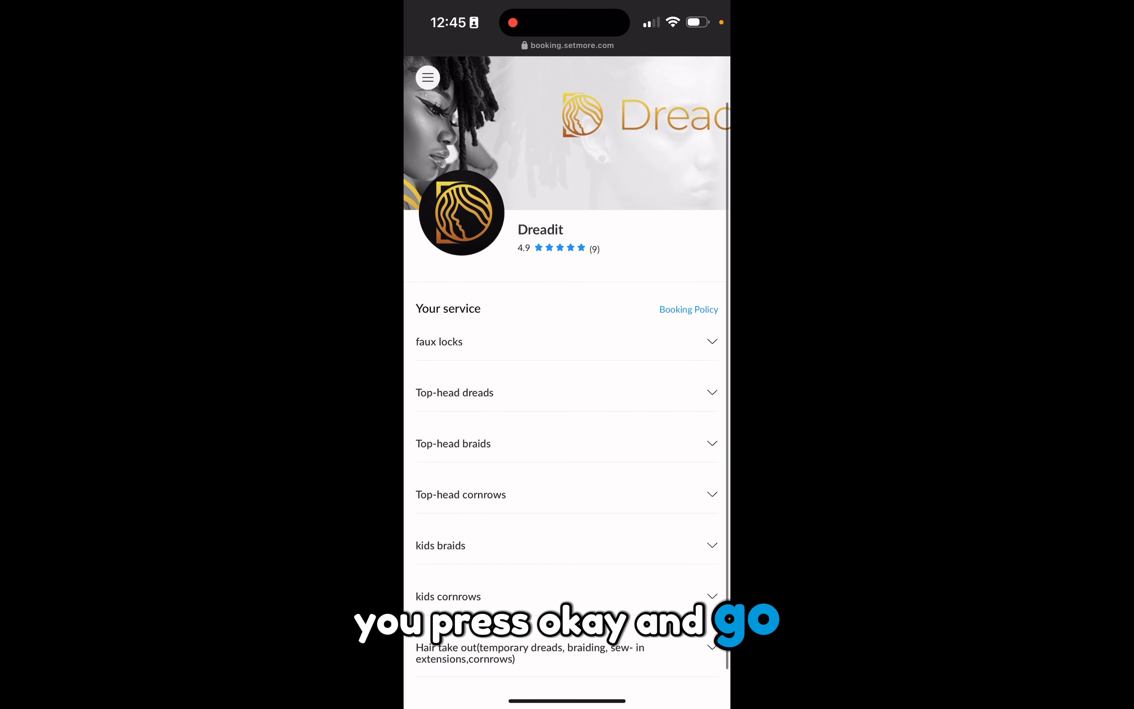
scroll(567, 383, "down", 1)
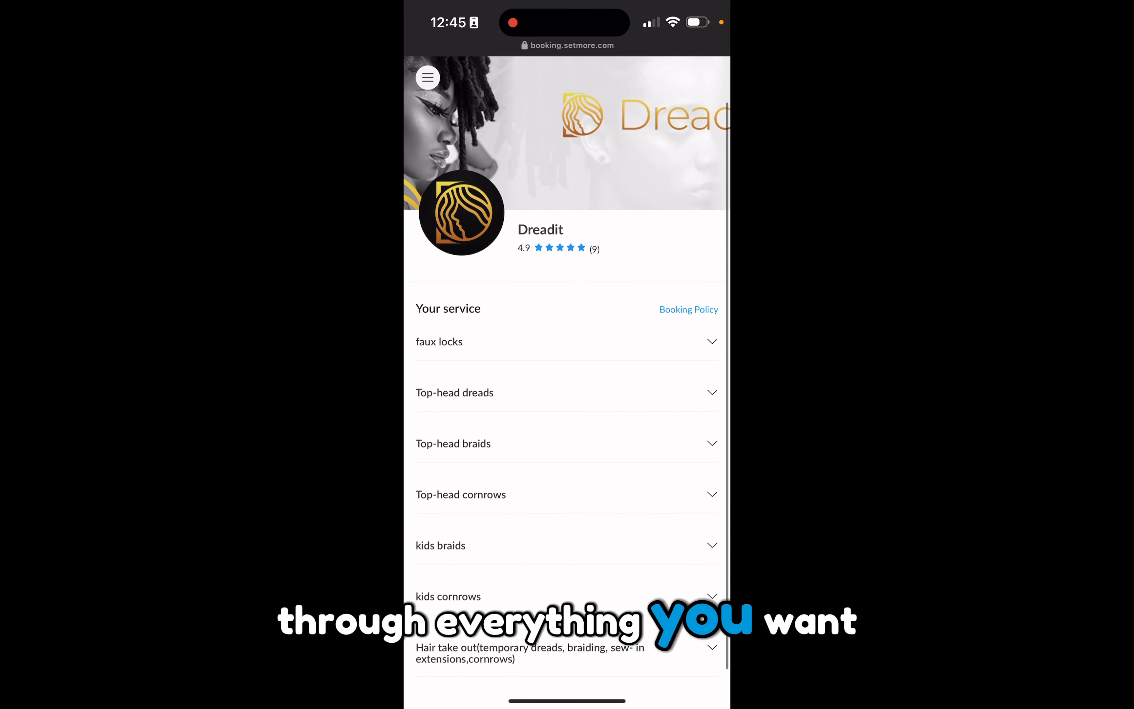
left_click(427, 78)
left_click(428, 76)
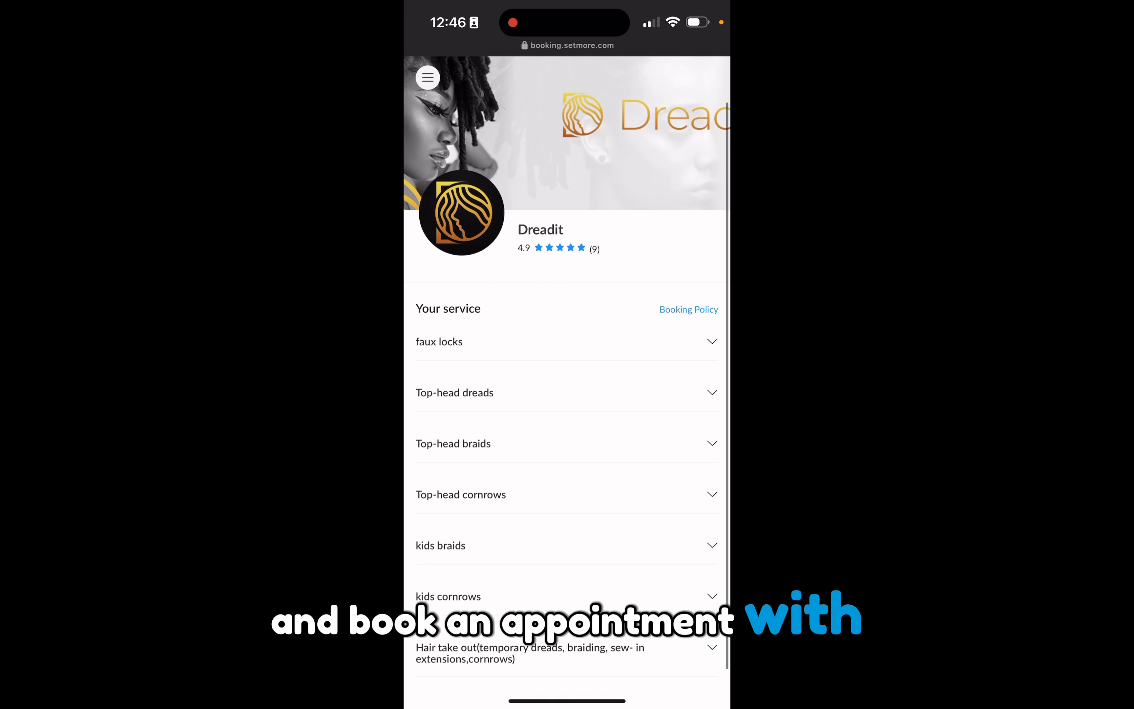
scroll(566, 382, "up", 1)
left_click(425, 57)
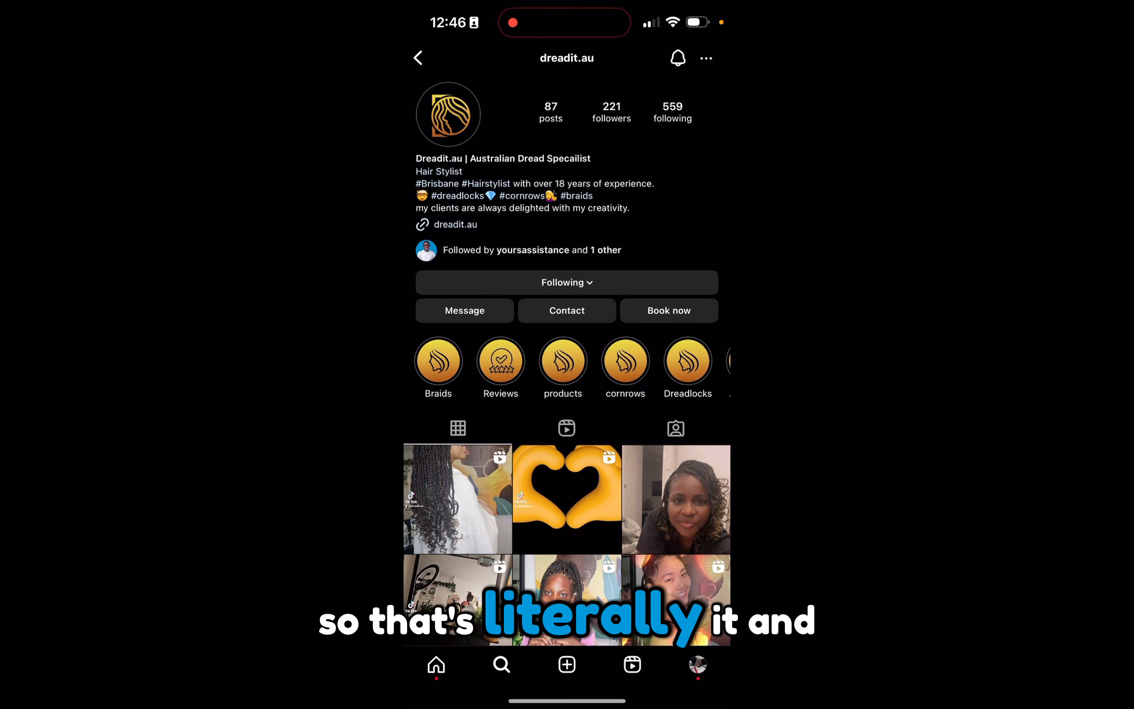
Open the dreadit.au bio link, review the page's contact links, services and work gallery, and close it.
left_click(455, 224)
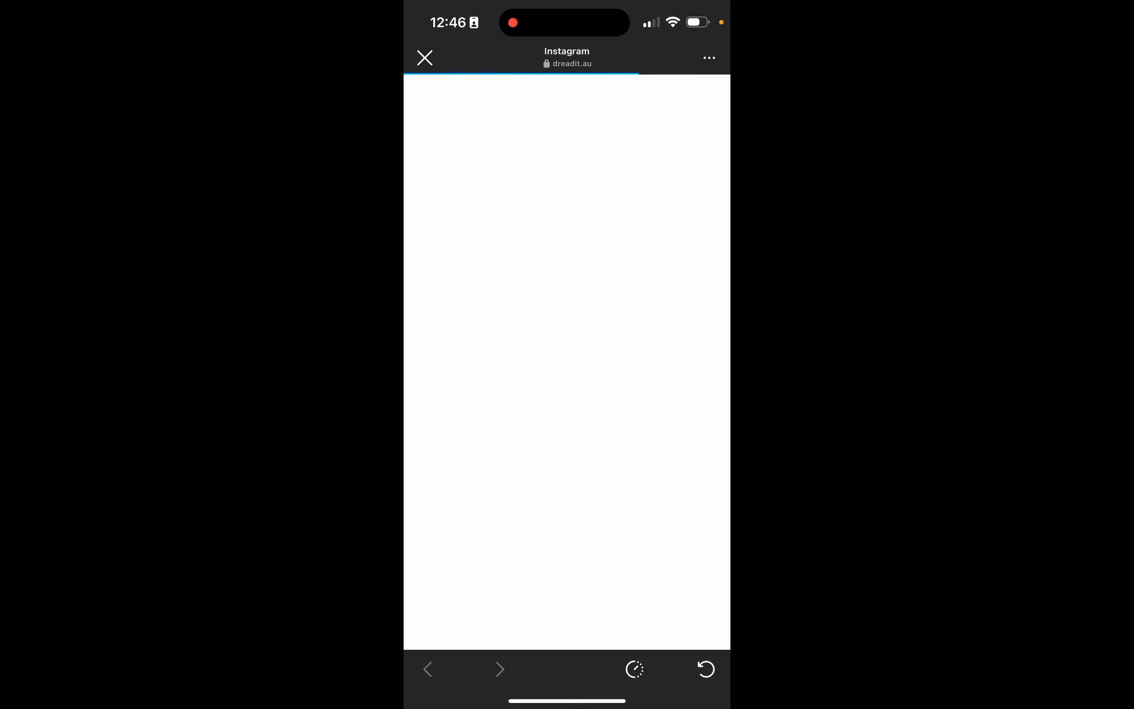
scroll(567, 328, "down", 10)
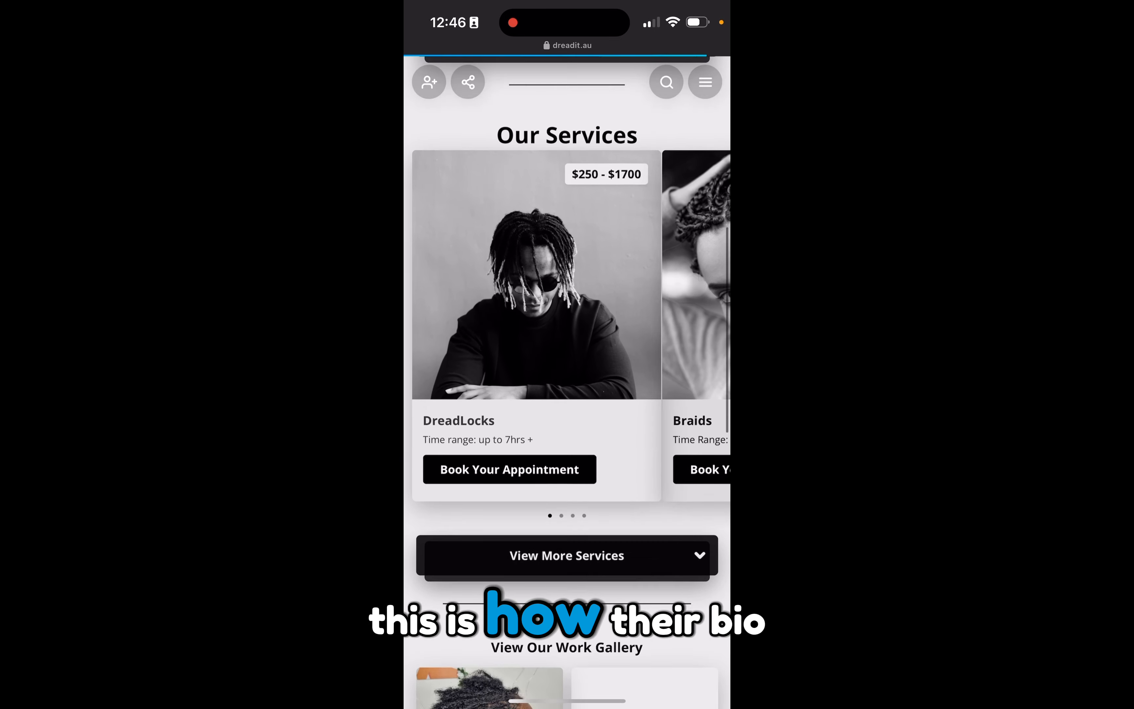
scroll(567, 375, "down", 2)
scroll(567, 375, "up", 12)
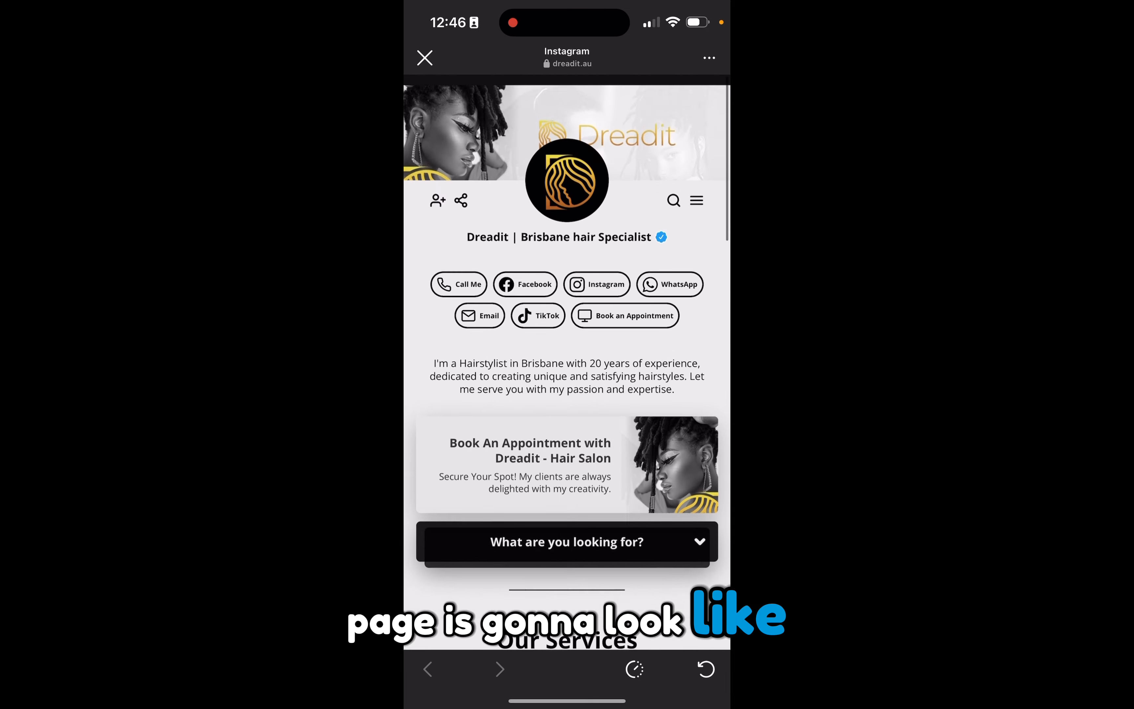
scroll(567, 376, "down", 5)
scroll(567, 376, "down", 6)
scroll(567, 375, "up", 12)
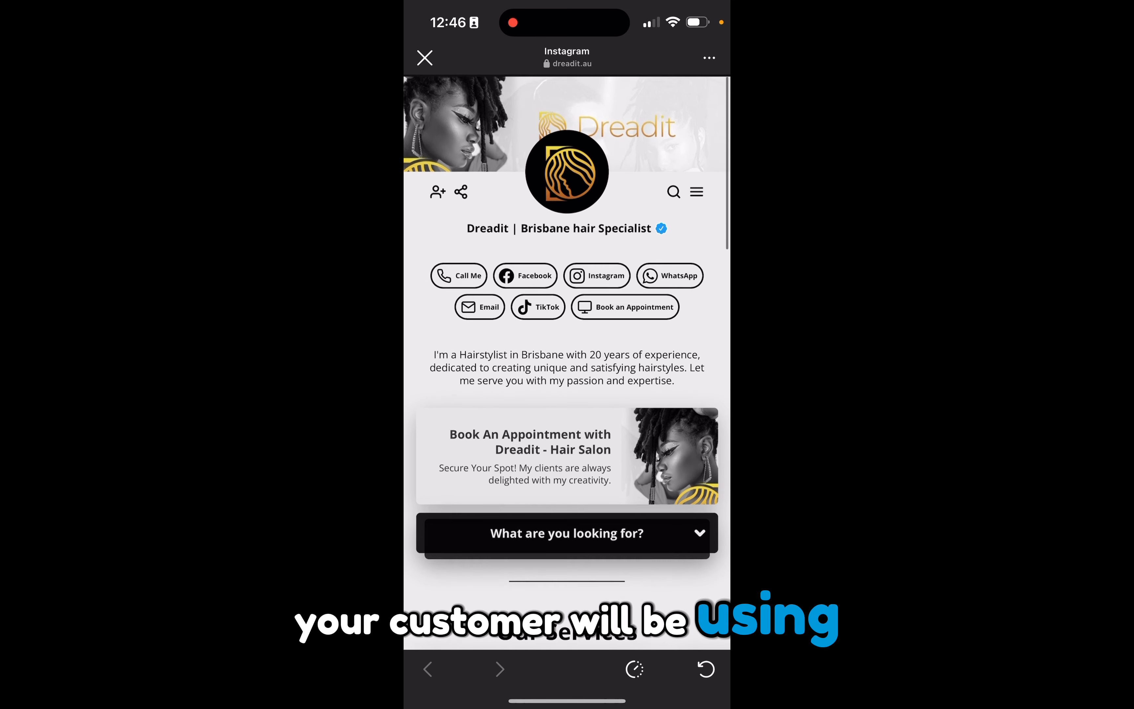
left_click(425, 58)
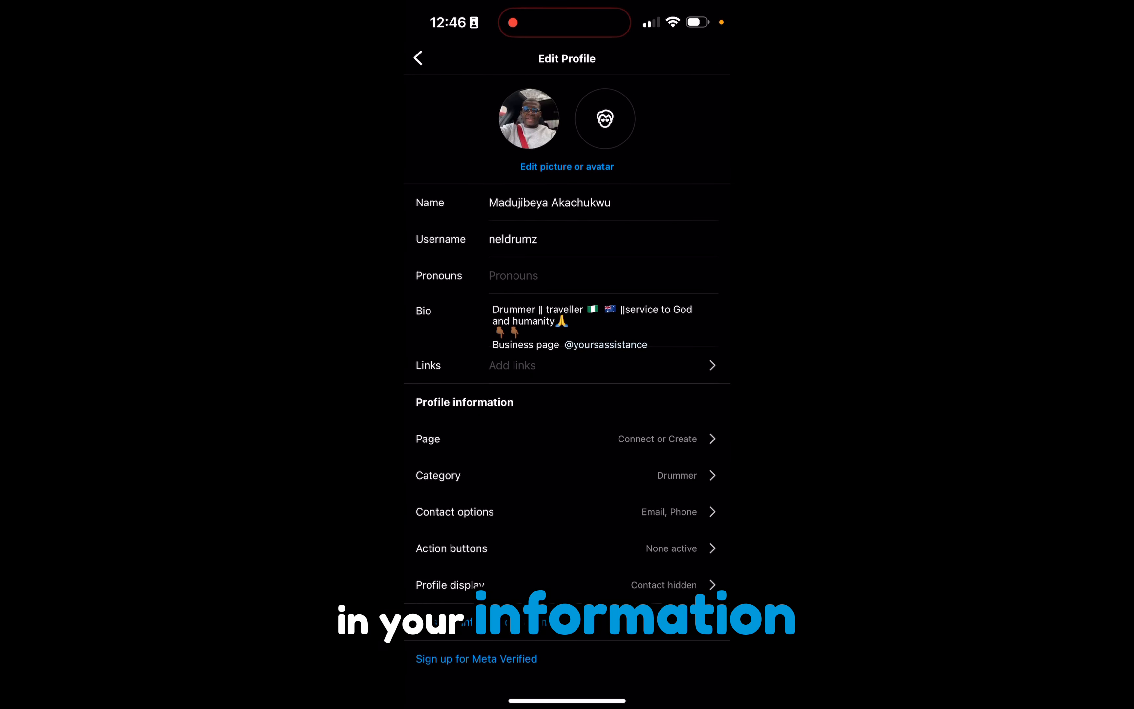
Try to add yaxclass.com as an external link on the Instagram profile, and discard the changes.
left_click(604, 365)
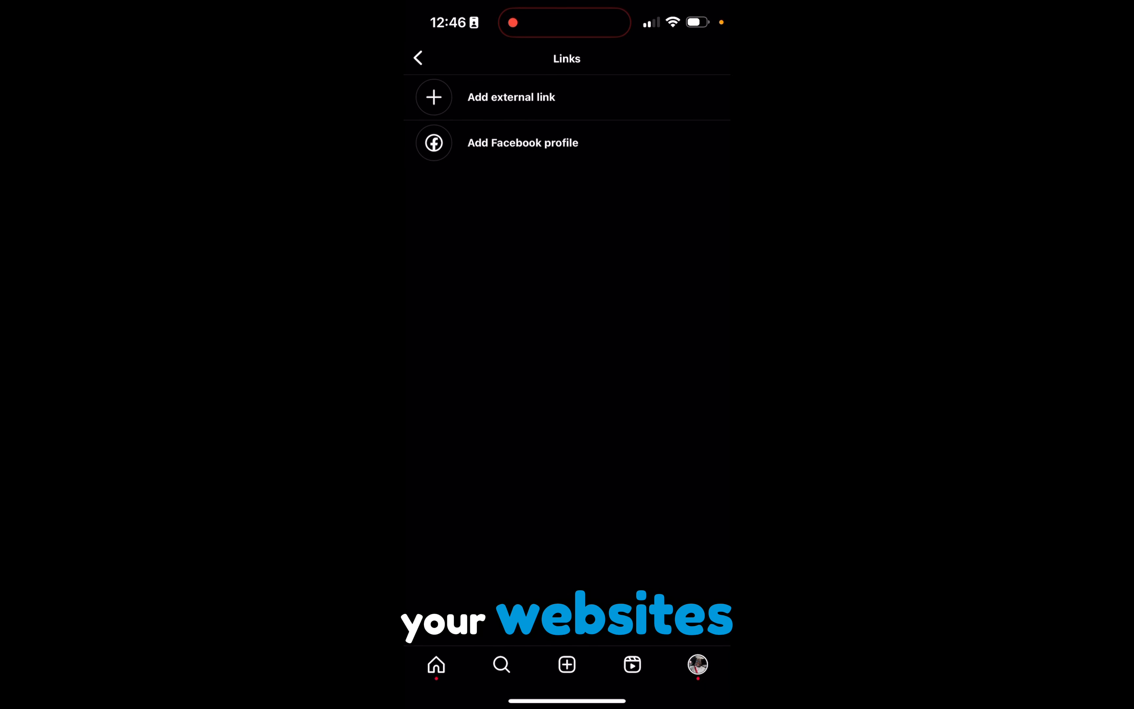
left_click(512, 97)
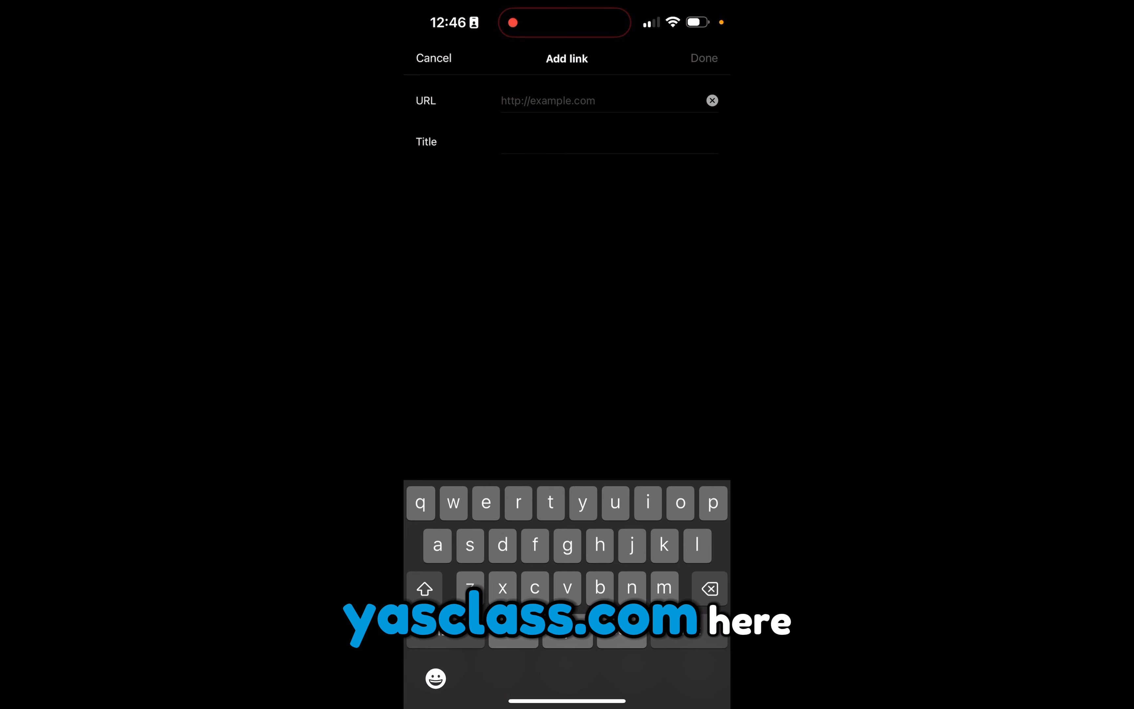
type("yaxclass.com")
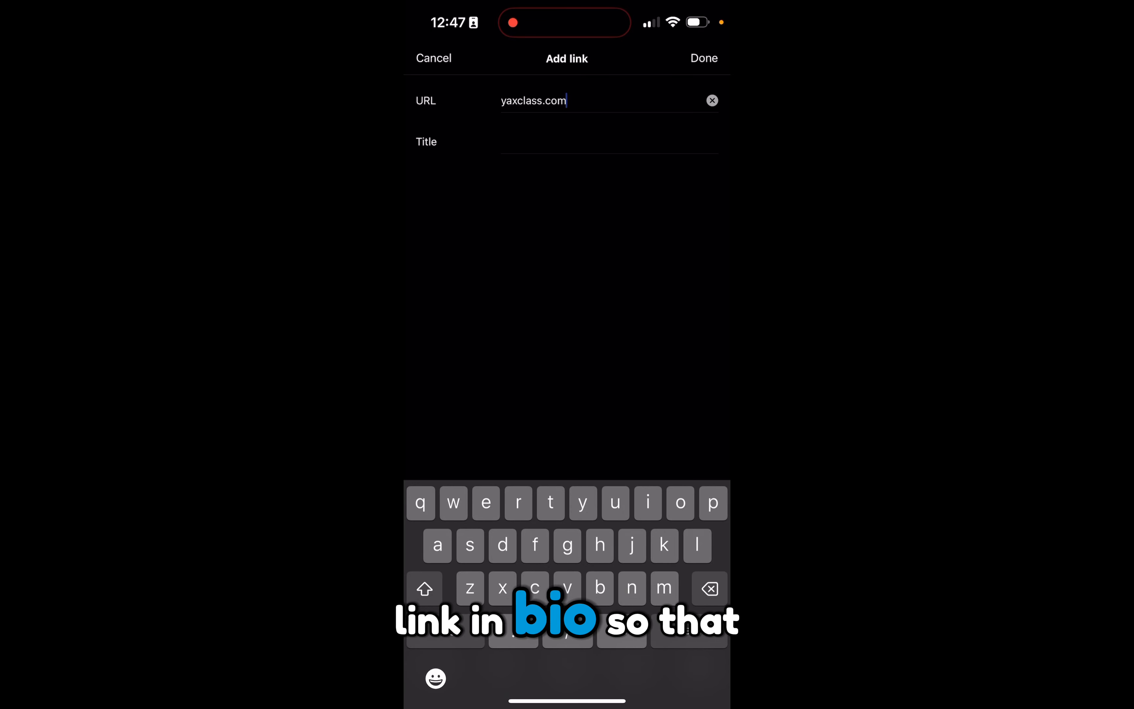
left_click(433, 58)
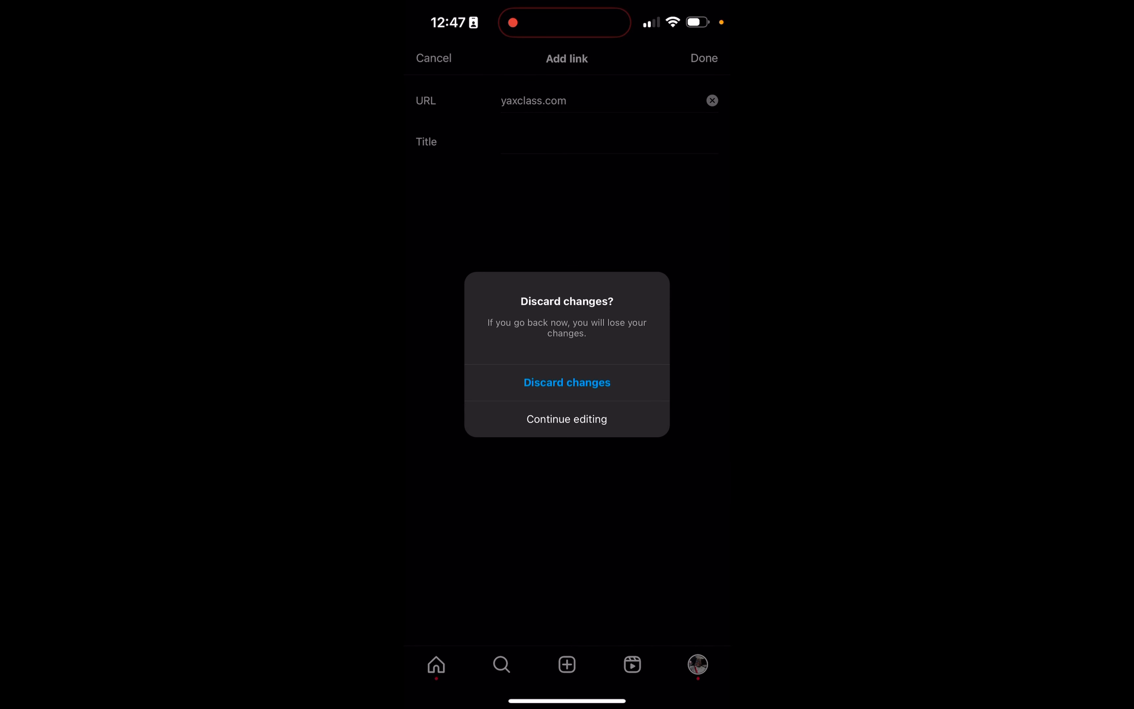
left_click(567, 383)
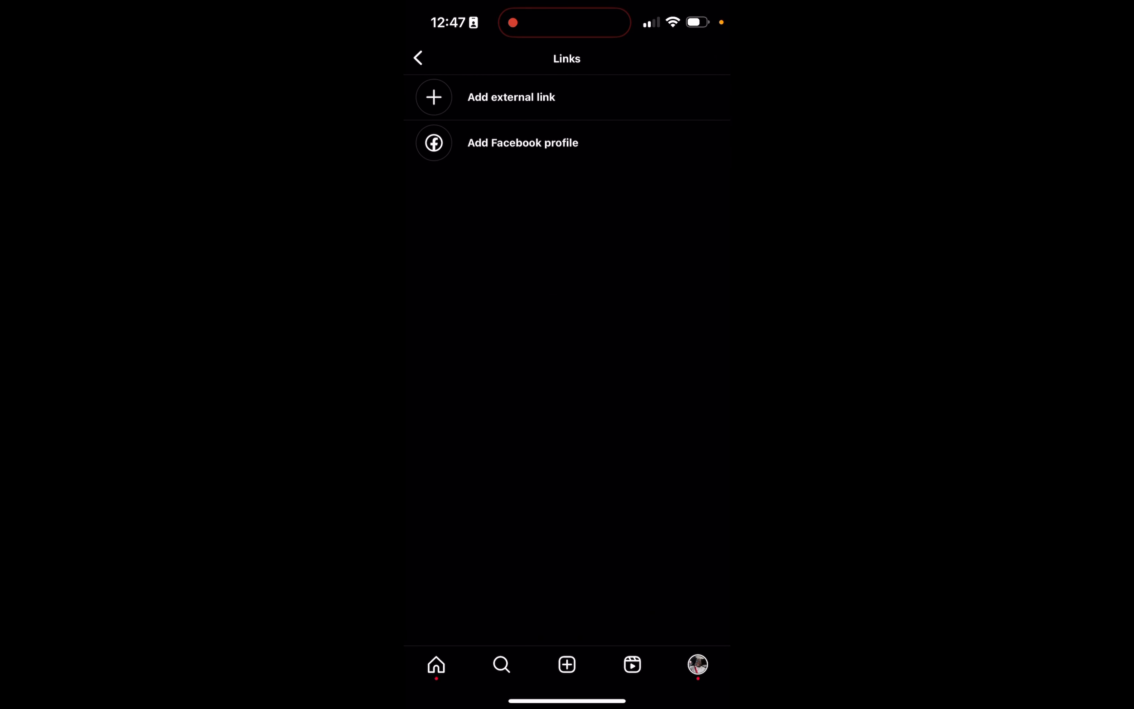